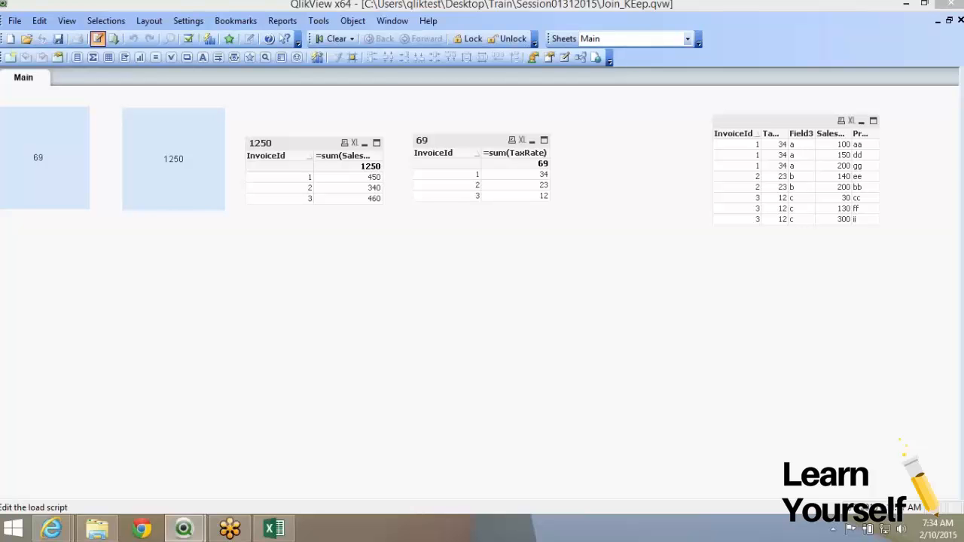
Open the load script and review the inline Table1 and Table2 loads joined with Right Keep
{"action": "left_click", "coordinate": [97, 38]}
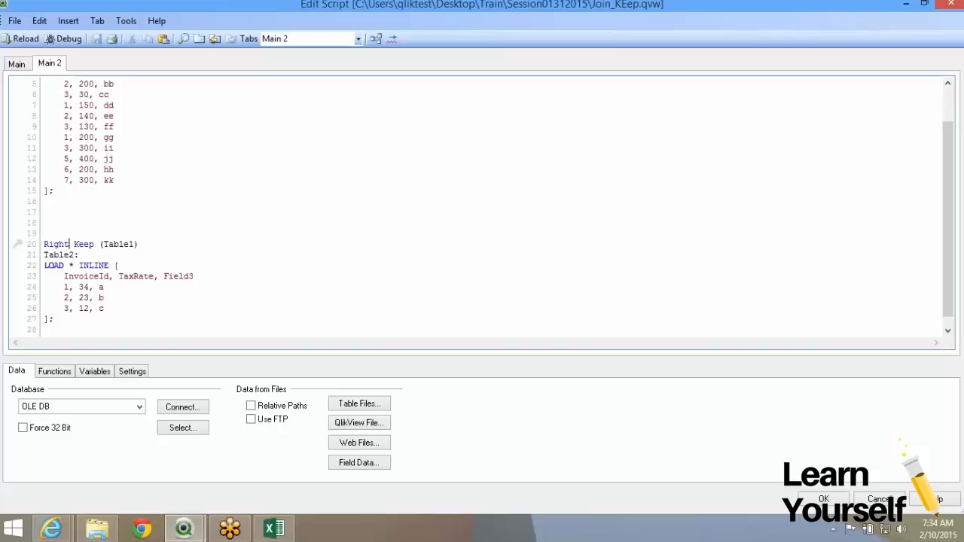
{"action": "left_click", "coordinate": [115, 159]}
{"action": "scroll", "coordinate": [476, 208], "scroll_direction": "down", "scroll_amount": 1}
{"action": "scroll", "coordinate": [476, 208], "scroll_direction": "up", "scroll_amount": 2}
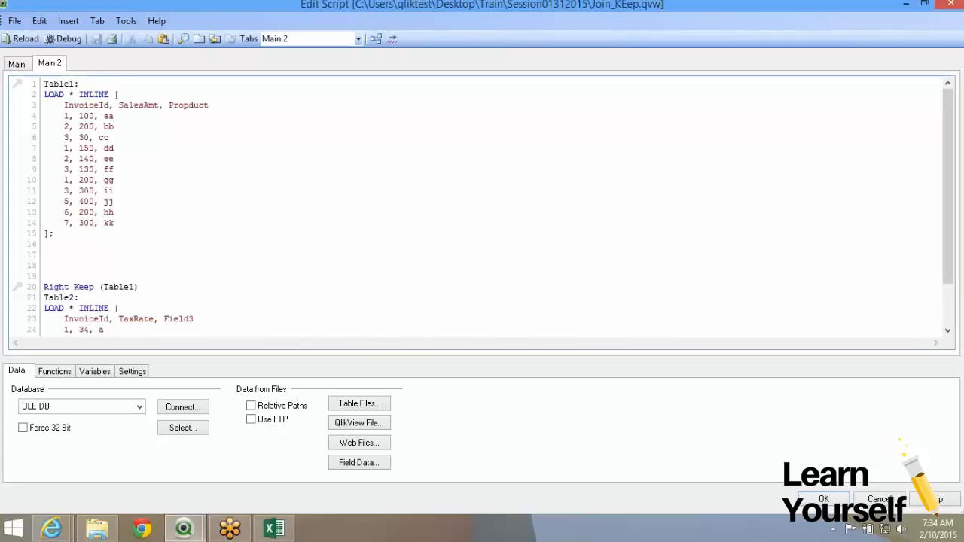
{"action": "scroll", "coordinate": [477, 208], "scroll_direction": "down", "scroll_amount": 2}
{"action": "scroll", "coordinate": [477, 207], "scroll_direction": "up", "scroll_amount": 2}
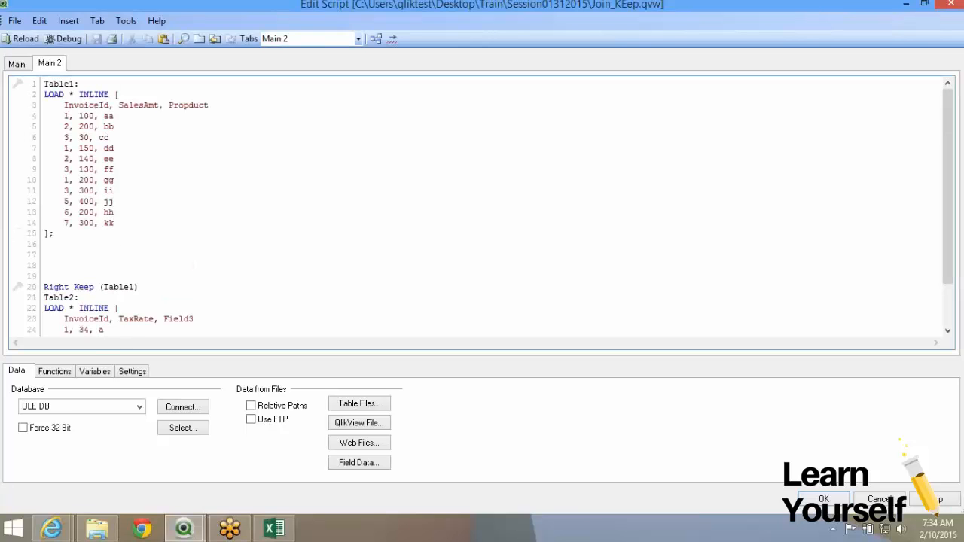
Switch to the Discussion_01312015 workbook in Excel and add a new blank worksheet after Joins
{"action": "key", "text": "alt+Tab"}
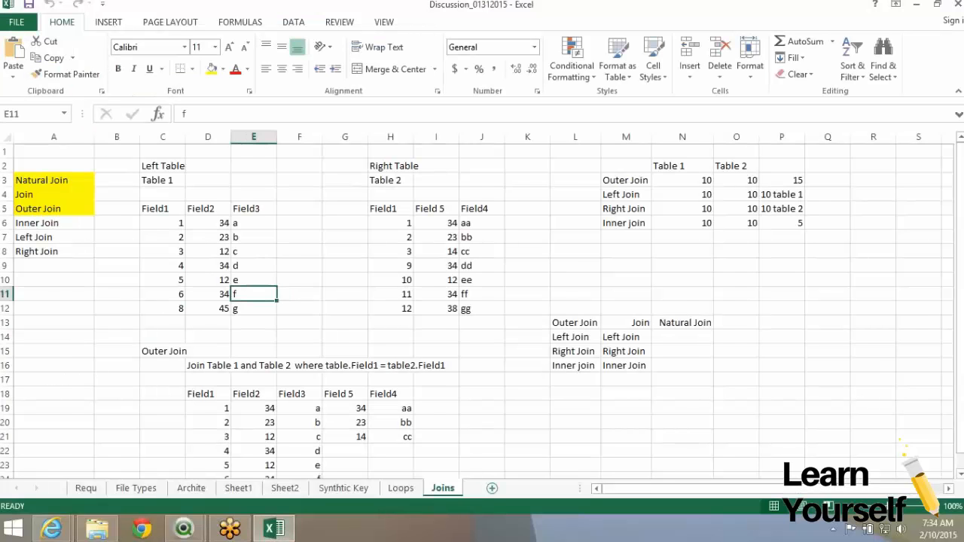
{"action": "left_click", "coordinate": [492, 488]}
{"action": "left_click", "coordinate": [173, 251]}
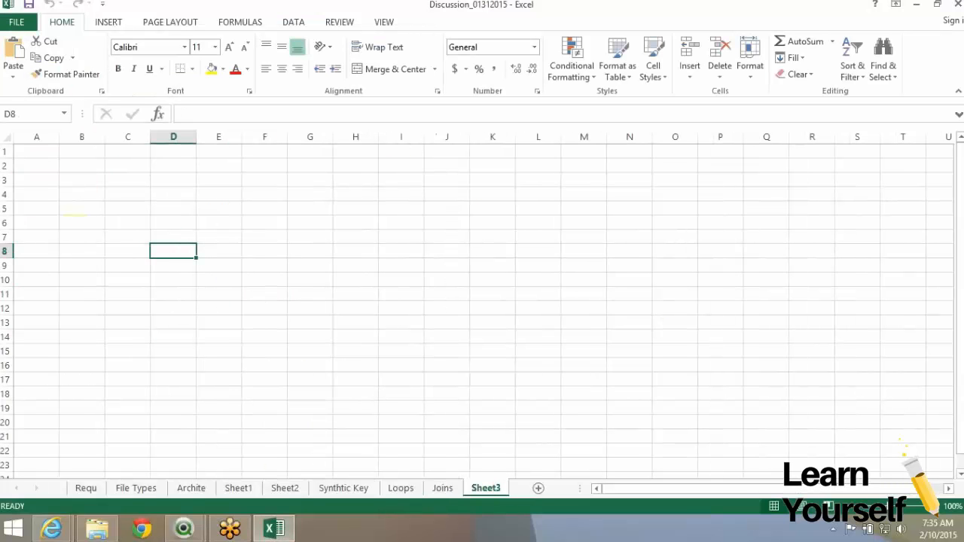
{"action": "key", "text": "alt+Tab"}
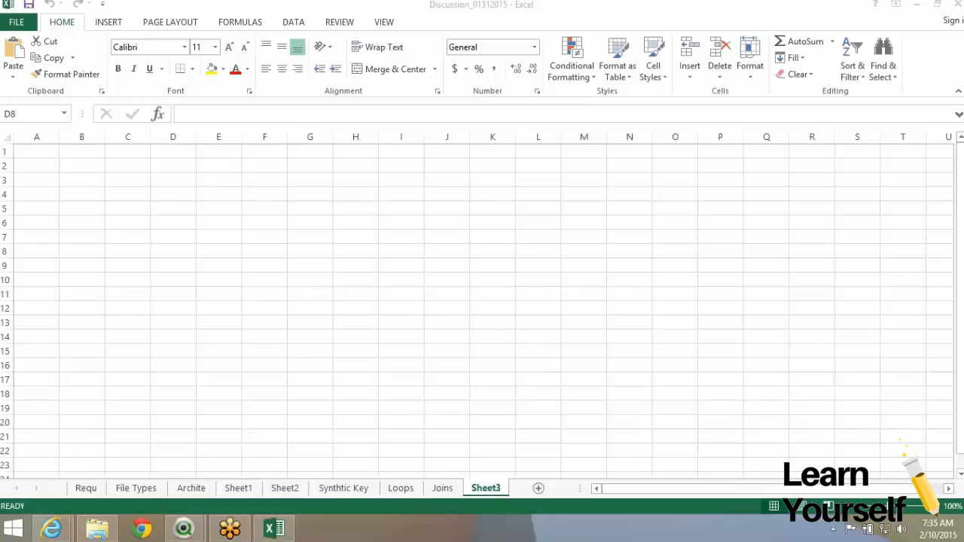
Enter the title "Transactional Data" in cell D22 of the new sheet
{"action": "left_click", "coordinate": [218, 223]}
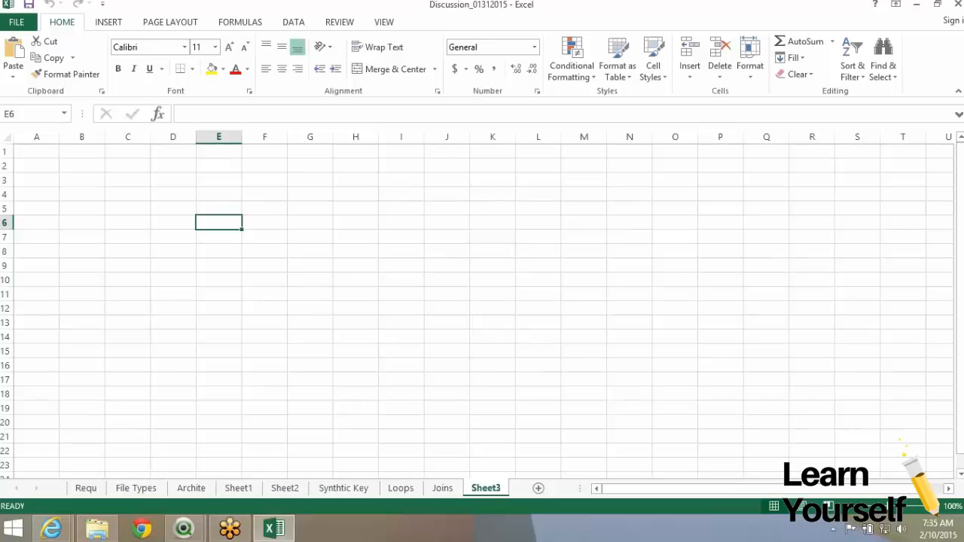
{"action": "scroll", "coordinate": [482, 308], "scroll_direction": "down", "scroll_amount": 6}
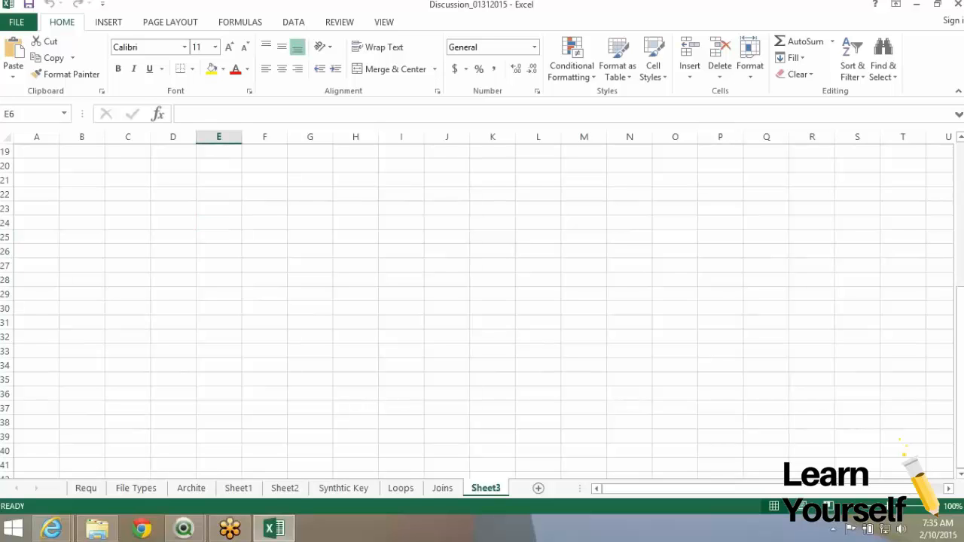
{"action": "left_click", "coordinate": [219, 223]}
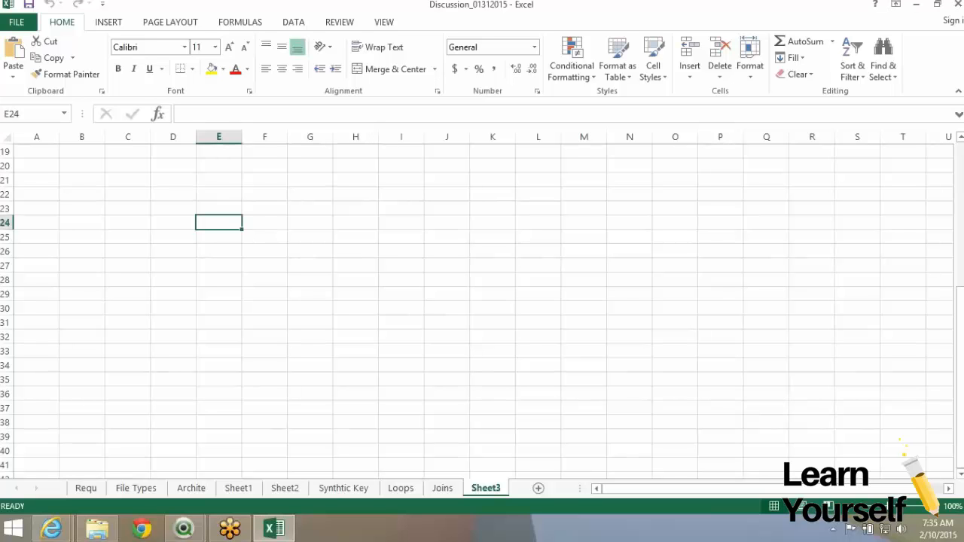
{"action": "left_click", "coordinate": [173, 194]}
{"action": "type", "text": "Tra"}
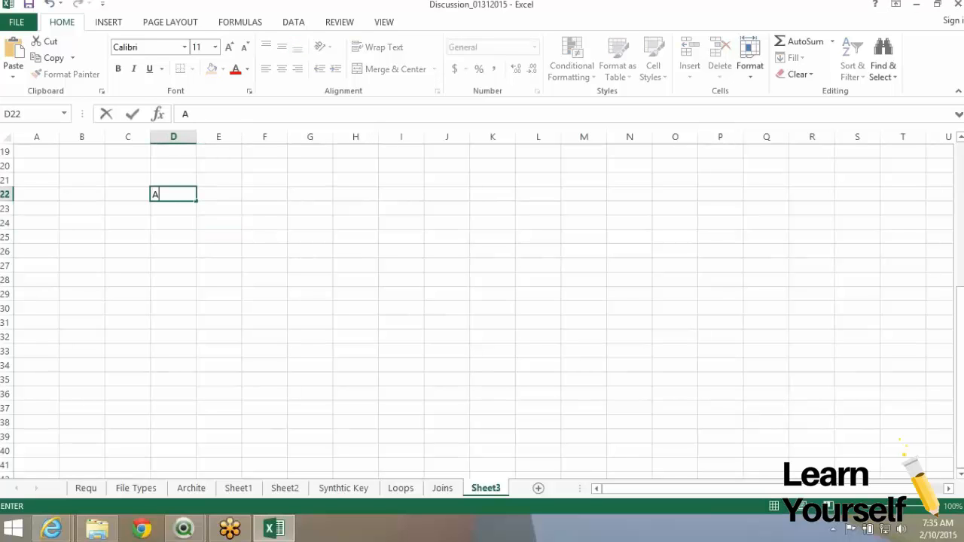
{"action": "type", "text": "nsactional Data"}
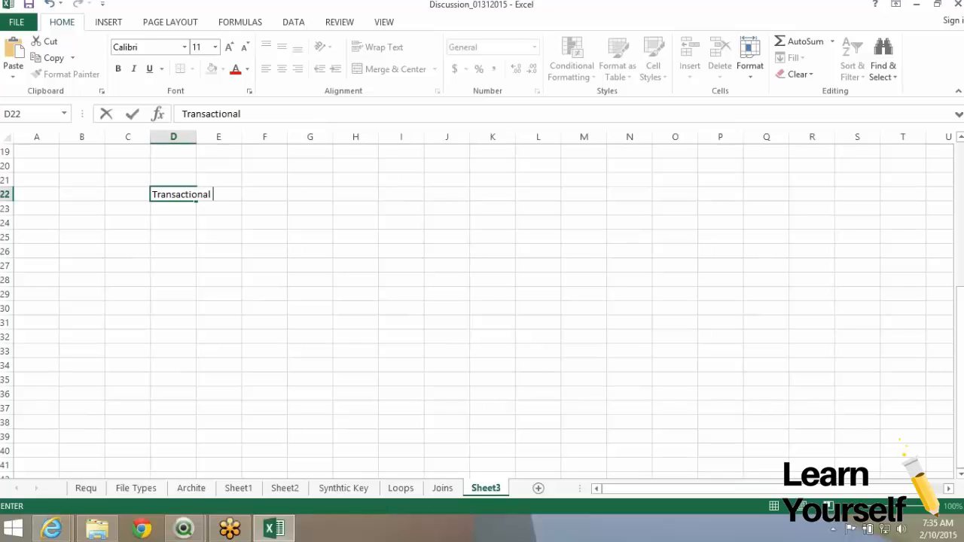
{"action": "key", "text": "ctrl+Return"}
Enter the column headings Invoice Id, Date and Mon in cells D25 to F25
{"action": "key", "text": "Down"}
{"action": "key", "text": "Down"}
{"action": "key", "text": "Down"}
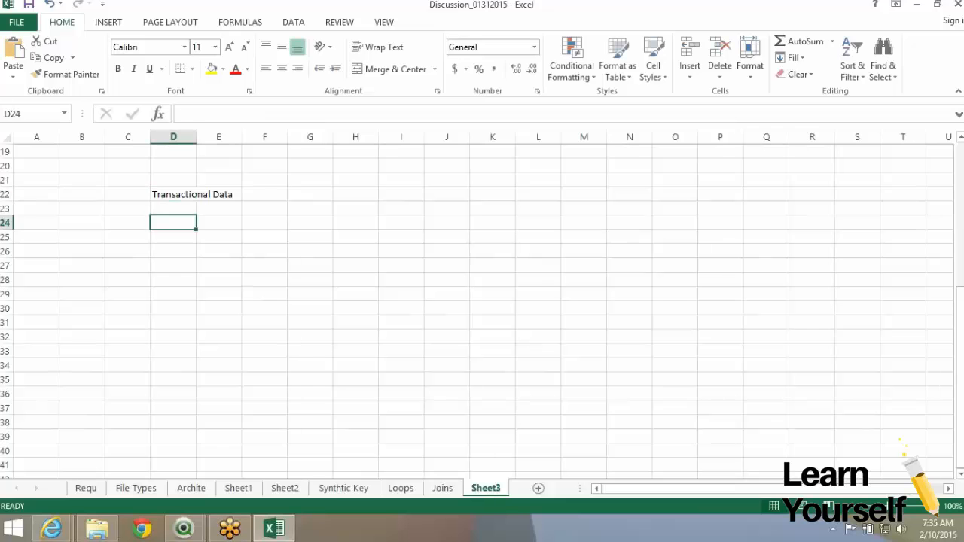
{"action": "type", "text": "Invoice Id"}
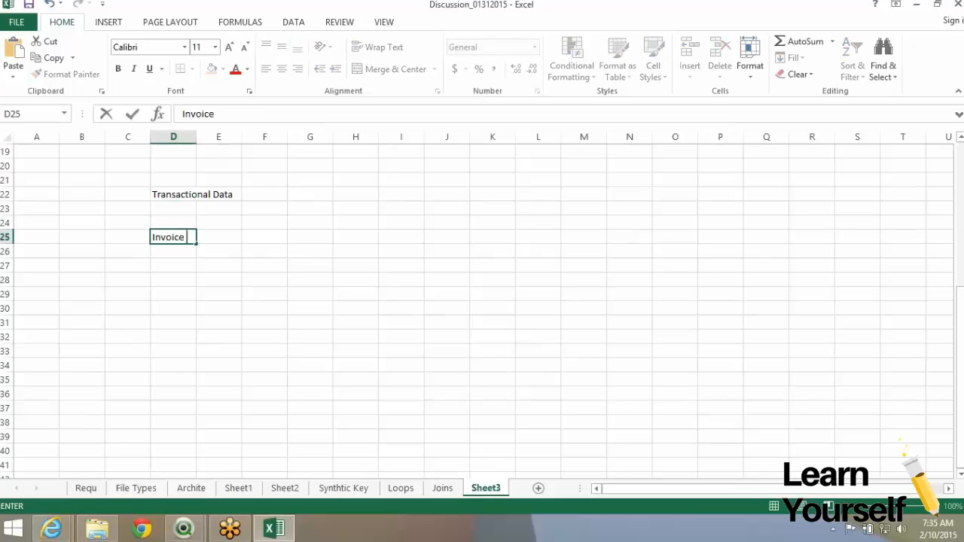
{"action": "key", "text": "ctrl+Return"}
{"action": "key", "text": "Down"}
{"action": "key", "text": "Right"}
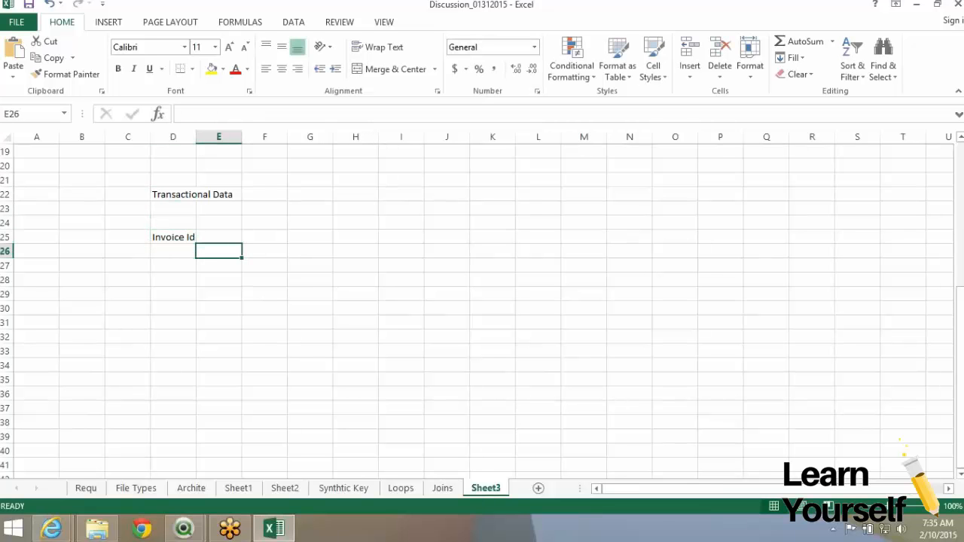
{"action": "key", "text": "Up"}
{"action": "type", "text": "Date"}
{"action": "key", "text": "Tab"}
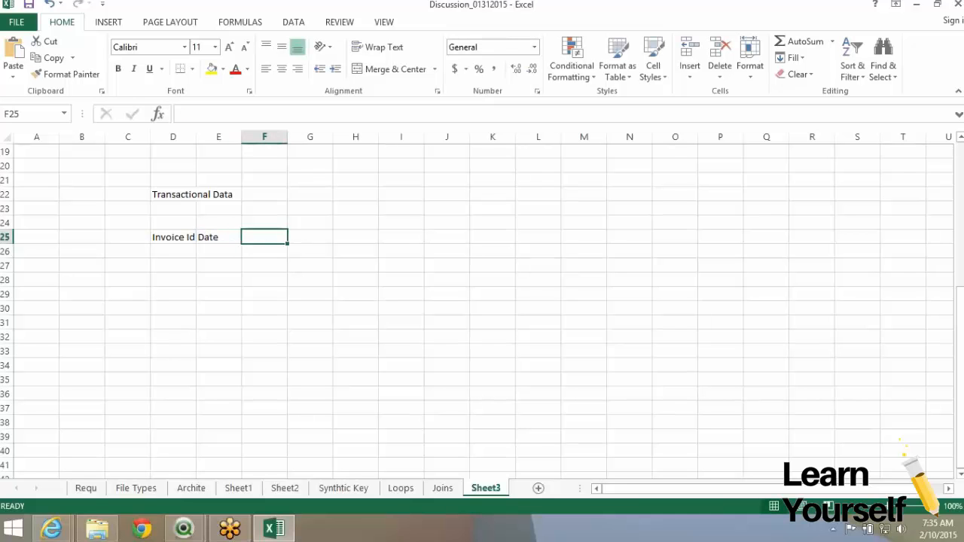
{"action": "type", "text": "Mon"}
{"action": "key", "text": "Tab"}
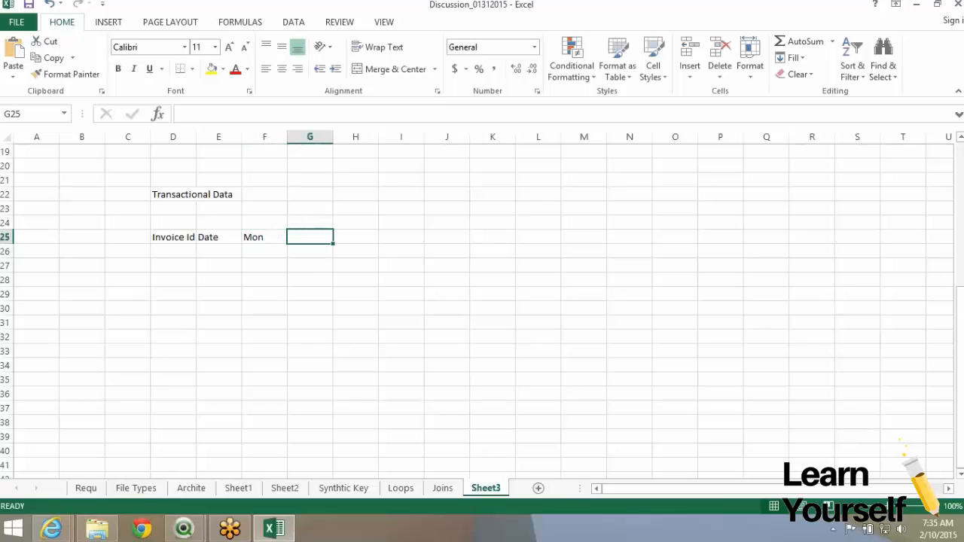
Continue the heading row with Year, Team and Amount in cells G25 to I25
{"action": "type", "text": "Year"}
{"action": "key", "text": "Tab"}
{"action": "type", "text": "Locat"}
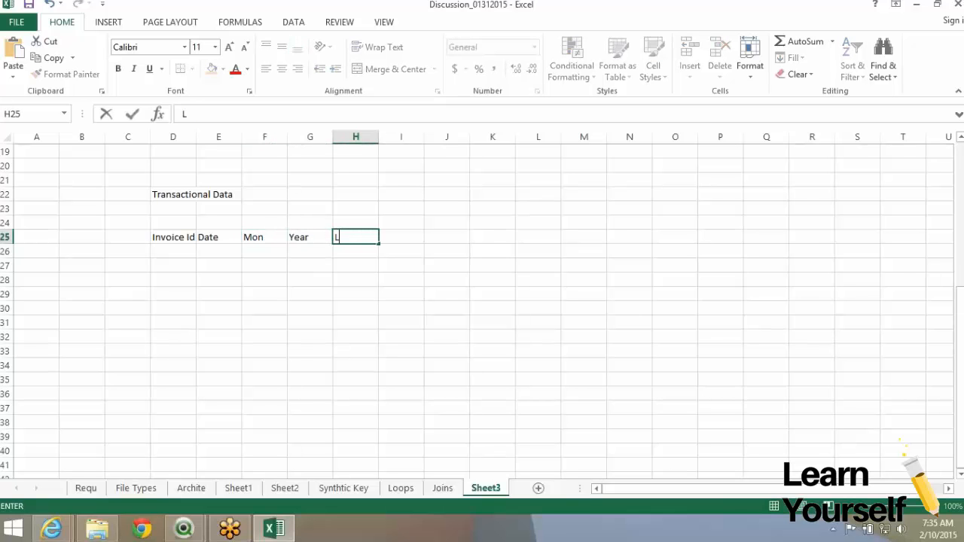
{"action": "key", "text": "BackSpace"}
{"action": "key", "text": "BackSpace"}
{"action": "key", "text": "BackSpace"}
{"action": "key", "text": "BackSpace"}
{"action": "key", "text": "BackSpace"}
{"action": "type", "text": "Team"}
{"action": "key", "text": "Tab"}
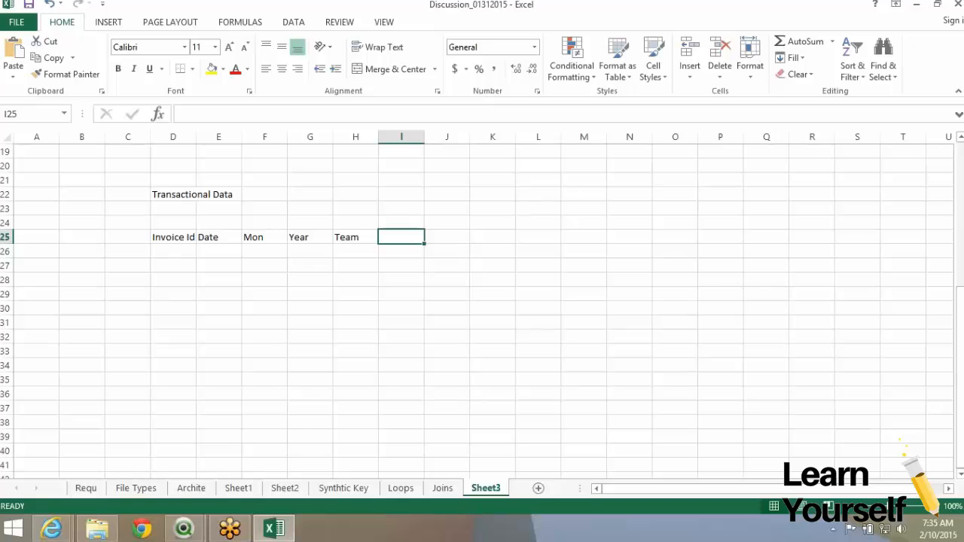
{"action": "type", "text": "Amount"}
{"action": "key", "text": "Return"}
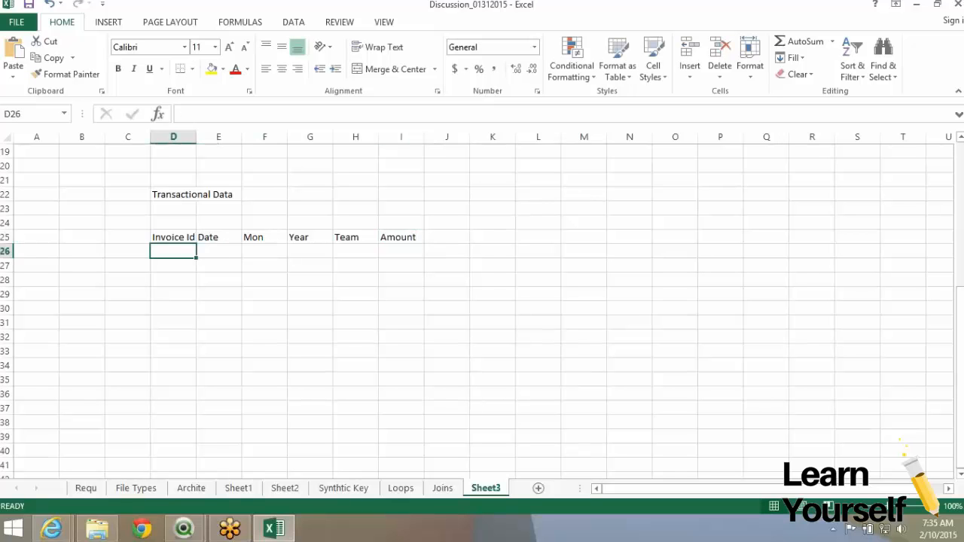
Fill the Invoice Id column from D26 with 1 through 9, followed by 0 in D35
{"action": "type", "text": "1 2"}
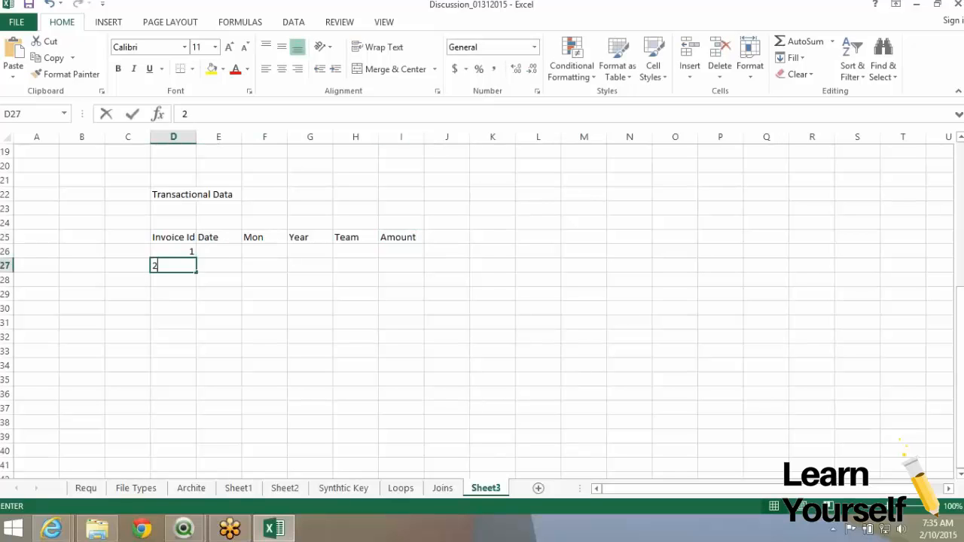
{"action": "type", "text": " 3 4 5 6"}
{"action": "key", "text": "Return"}
{"action": "type", "text": "7"}
{"action": "key", "text": "Return"}
{"action": "type", "text": "8"}
{"action": "key", "text": "Return"}
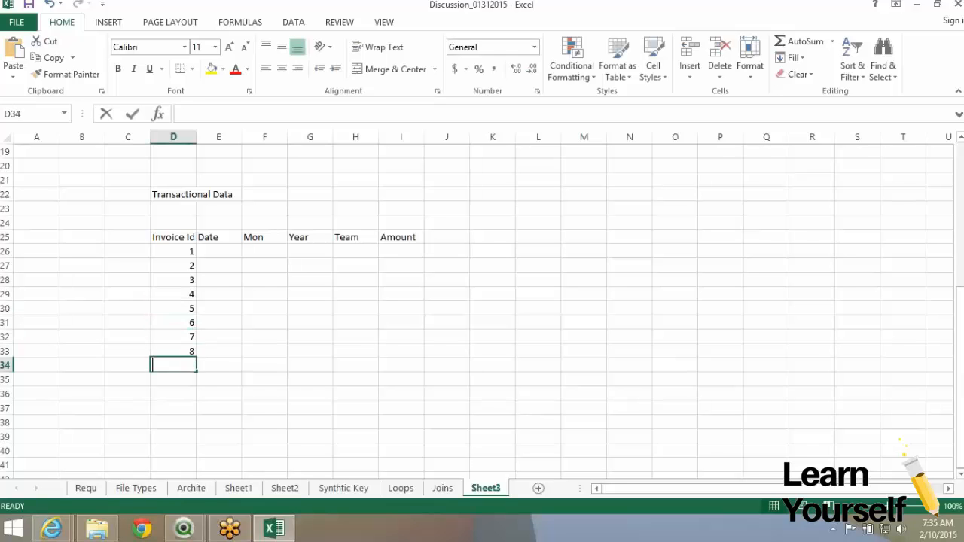
{"action": "type", "text": "9 0"}
{"action": "key", "text": "Return"}
Correct the last invoice ID in cell D35 to 10
{"action": "key", "text": "Right"}
{"action": "key", "text": "ctrl+Up"}
{"action": "key", "text": "Down"}
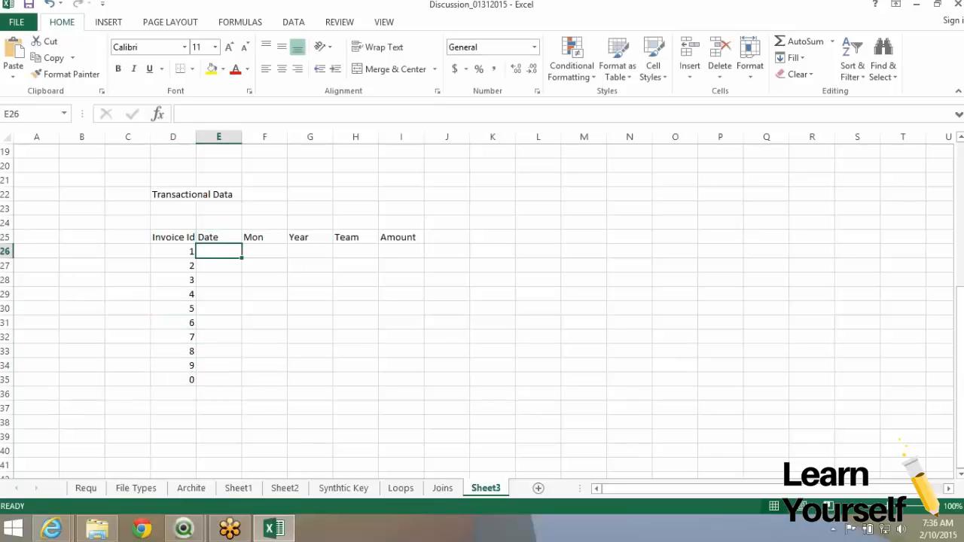
{"action": "key", "text": "Left"}
{"action": "key", "text": "ctrl+Down"}
{"action": "type", "text": "10"}
{"action": "key", "text": "Return"}
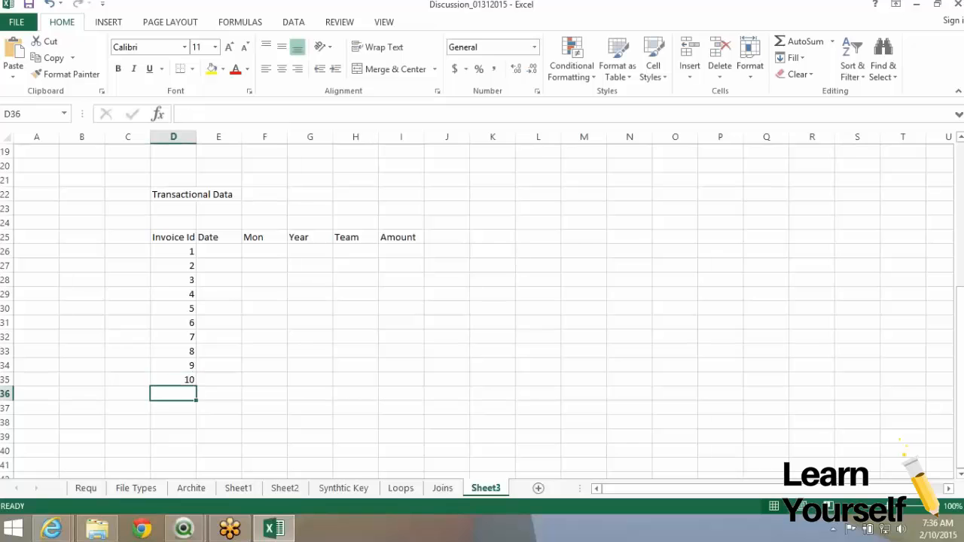
Enter 01/01/2014 and 02/01/2014 as the first two dates in cells E26 and E27
{"action": "key", "text": "Up"}
{"action": "key", "text": "ctrl+Up"}
{"action": "key", "text": "Right"}
{"action": "key", "text": "Down"}
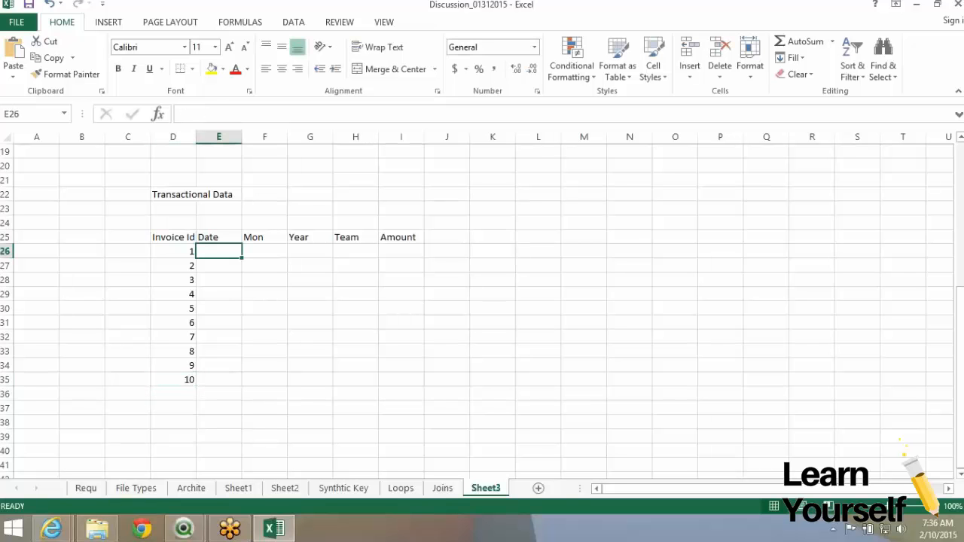
{"action": "type", "text": "01"}
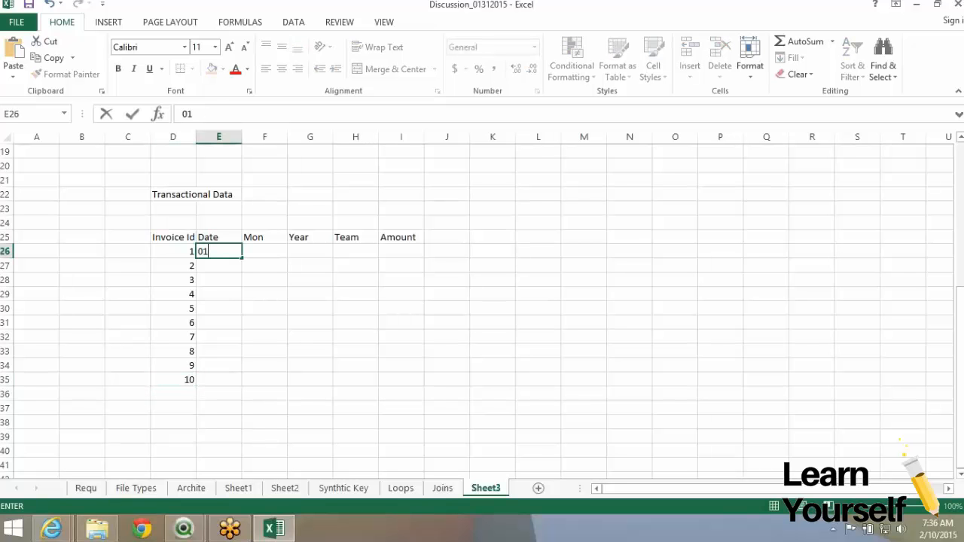
{"action": "type", "text": "/01/2014"}
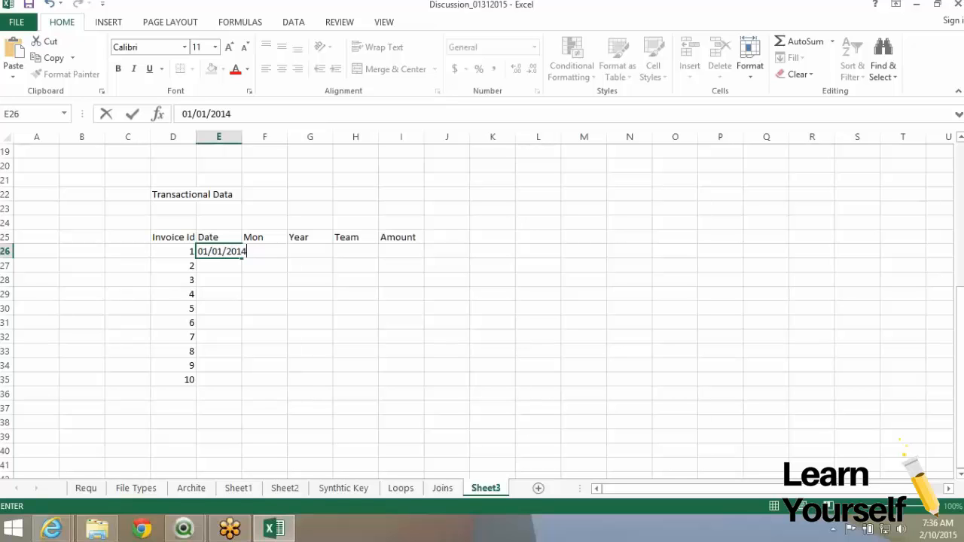
{"action": "key", "text": "Return"}
{"action": "type", "text": "0"}
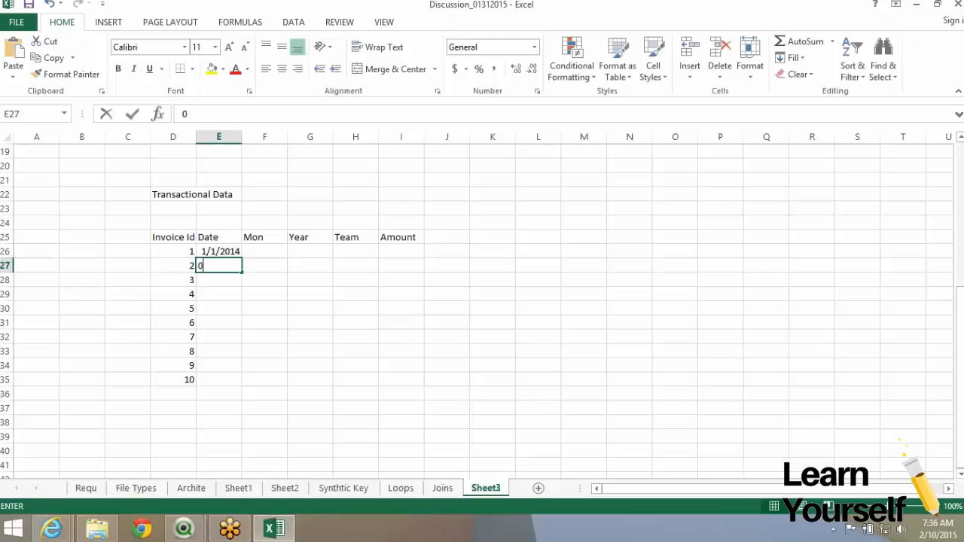
{"action": "type", "text": "2/01/201"}
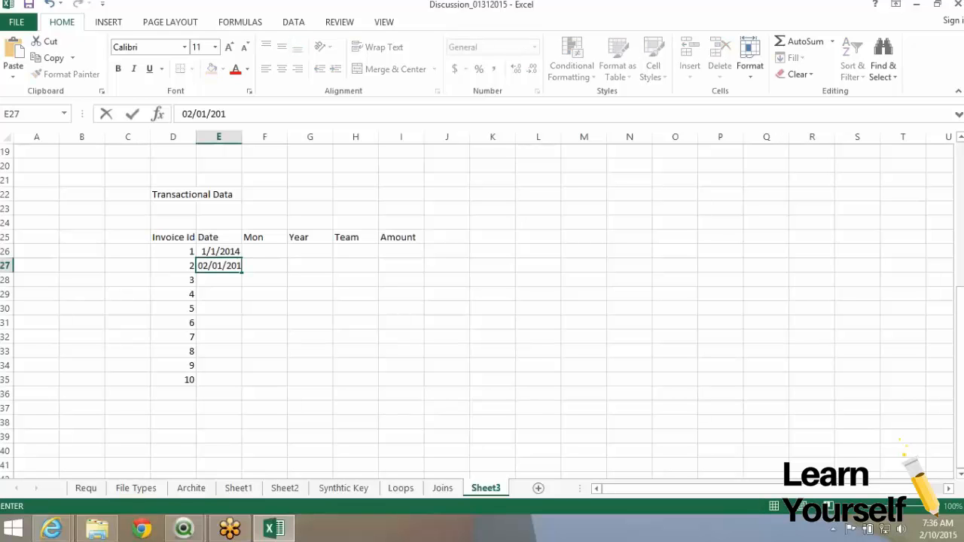
{"action": "type", "text": "4"}
{"action": "key", "text": "Return"}
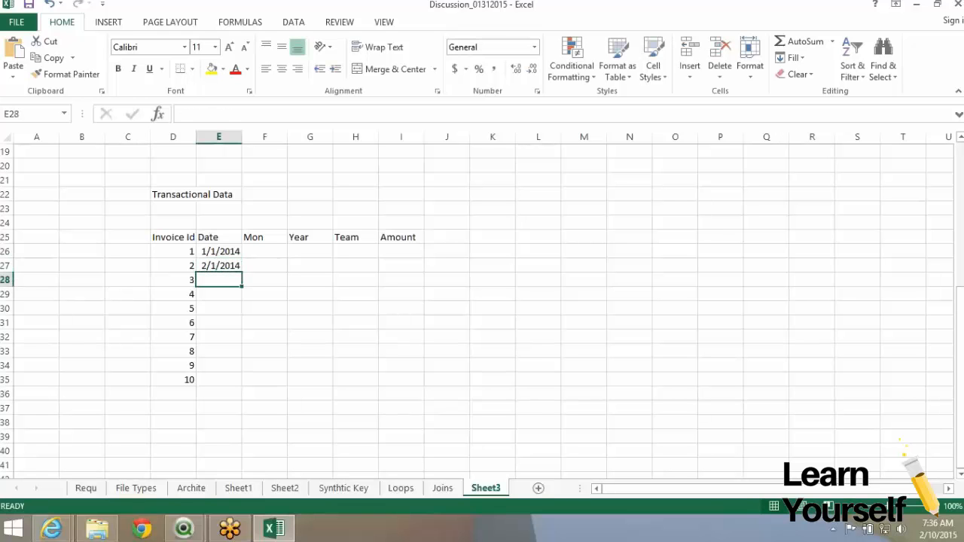
Extend the Invoice Id and monthly Date series through row 37, up to 12 and 12/1/2014, and widen the Date column slightly
{"action": "left_click_drag", "start_coordinate": [218, 251], "coordinate": [243, 386]}
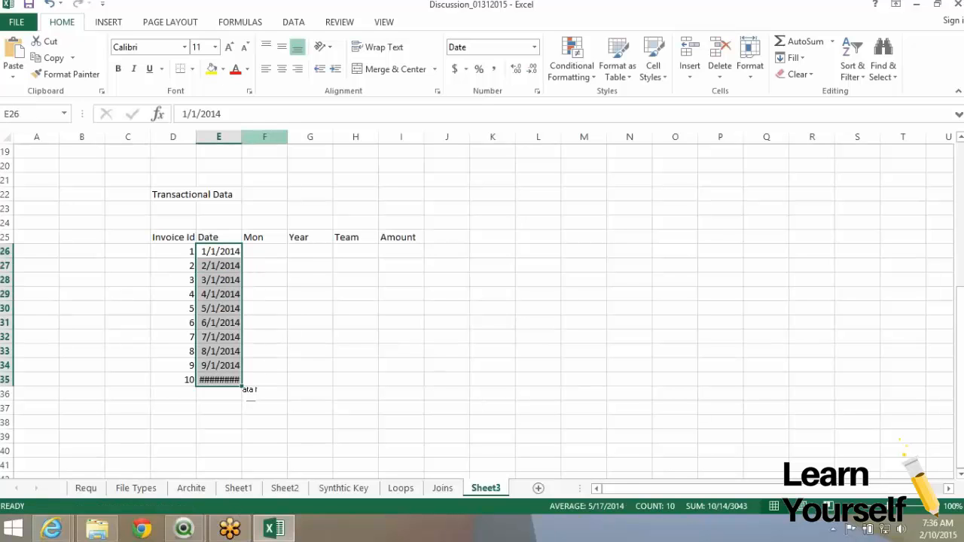
{"action": "left_click_drag", "start_coordinate": [241, 137], "coordinate": [244, 136]}
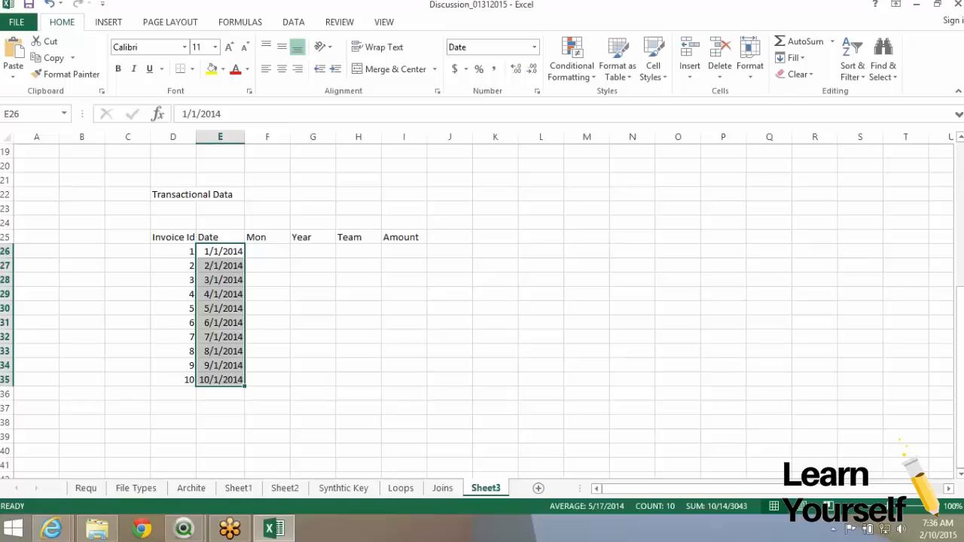
{"action": "left_click", "coordinate": [220, 380]}
{"action": "left_click_drag", "start_coordinate": [174, 365], "coordinate": [251, 417]}
{"action": "left_click", "coordinate": [220, 409]}
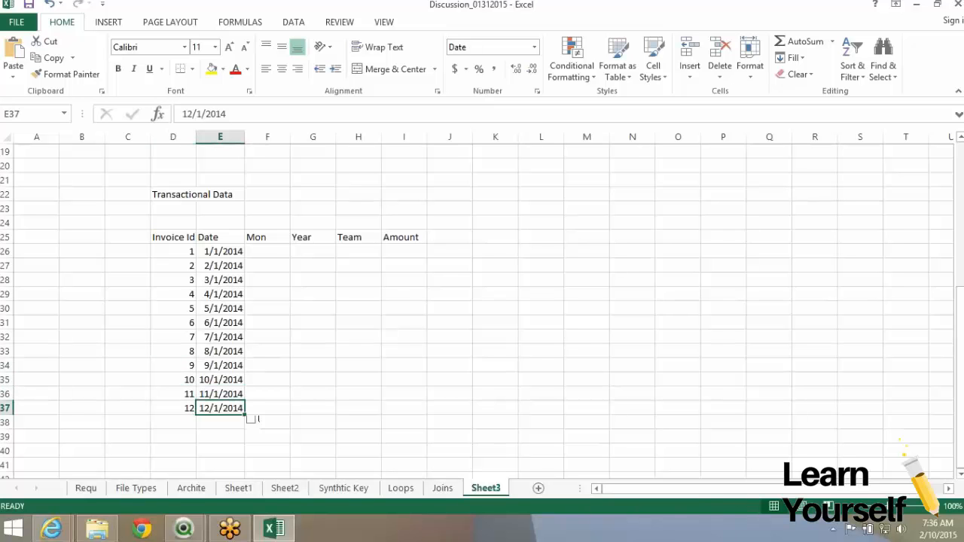
Enter the formula =MONTH(E26) in cell F26 to derive the month from the first date
{"action": "left_click", "coordinate": [220, 252]}
{"action": "left_click", "coordinate": [267, 266]}
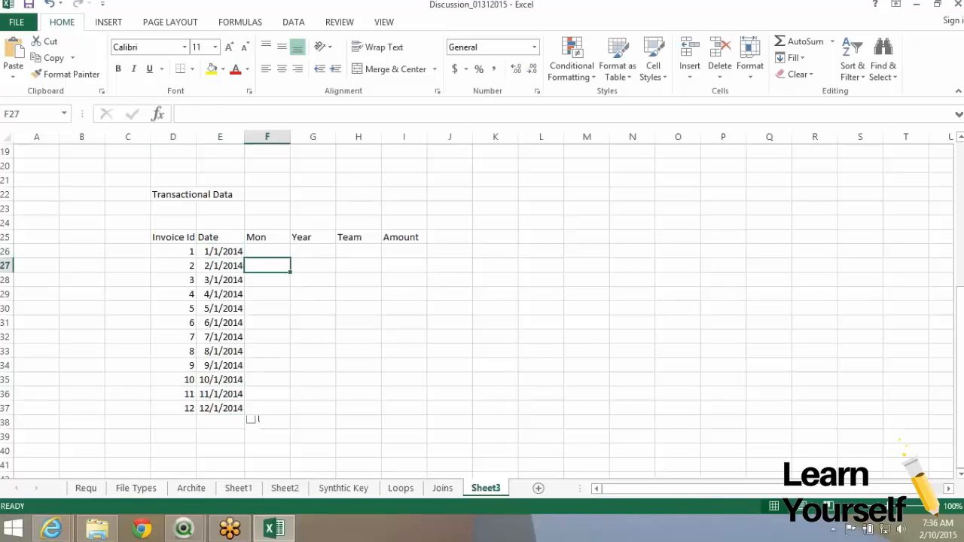
{"action": "left_click", "coordinate": [267, 251]}
{"action": "type", "text": "=moNTH("}
{"action": "key", "text": "Left"}
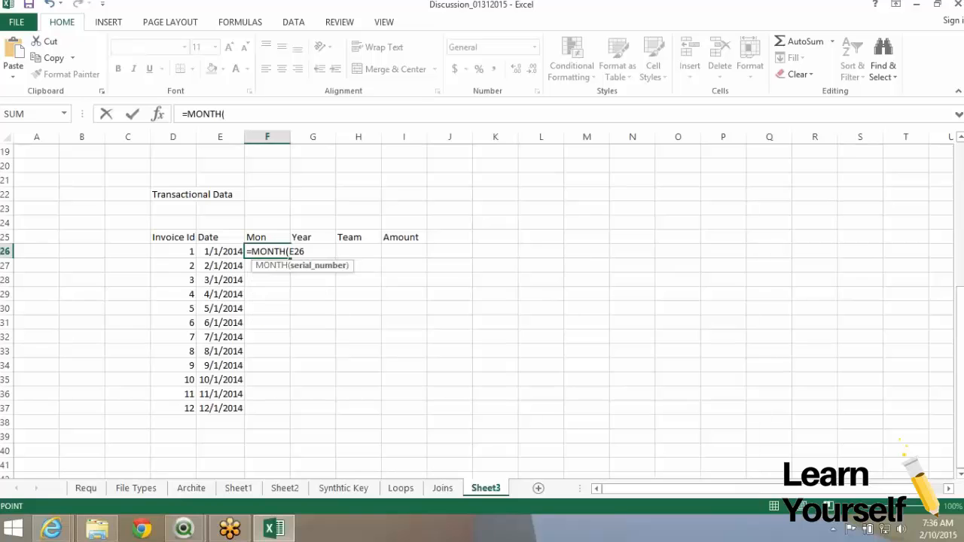
{"action": "key", "text": "Return"}
Copy the month formula from cell F26 down the Mon column through F37
{"action": "key", "text": "Up"}
{"action": "key", "text": "ctrl+c"}
{"action": "key", "text": "Left"}
{"action": "key", "text": "ctrl+Down"}
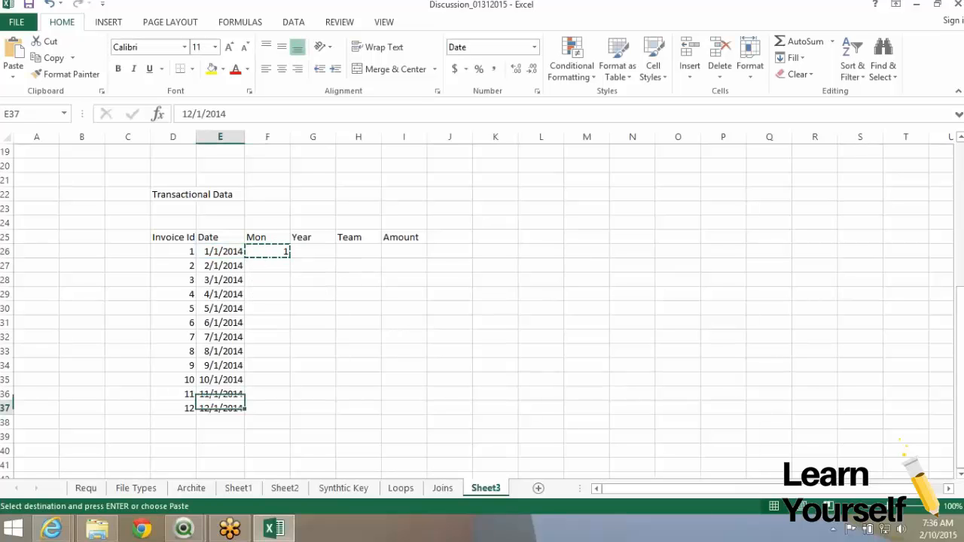
{"action": "key", "text": "Right"}
{"action": "key", "text": "ctrl+shift+Up"}
{"action": "key", "text": "ctrl+v"}
Enter the formula =YEAR(E26) in cell G26 to derive the year from the first date
{"action": "key", "text": "Right"}
{"action": "key", "text": "ctrl+Up"}
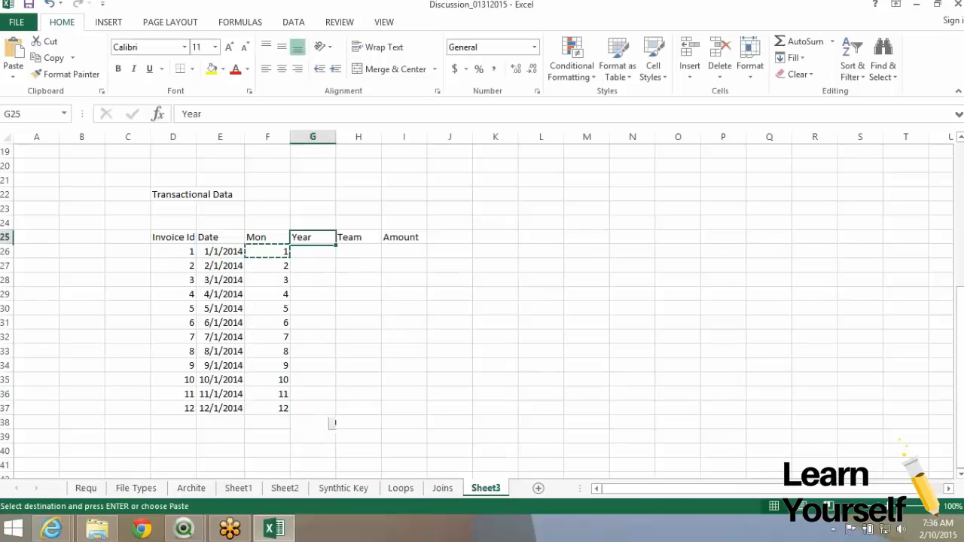
{"action": "key", "text": "Down"}
{"action": "type", "text": "=year"}
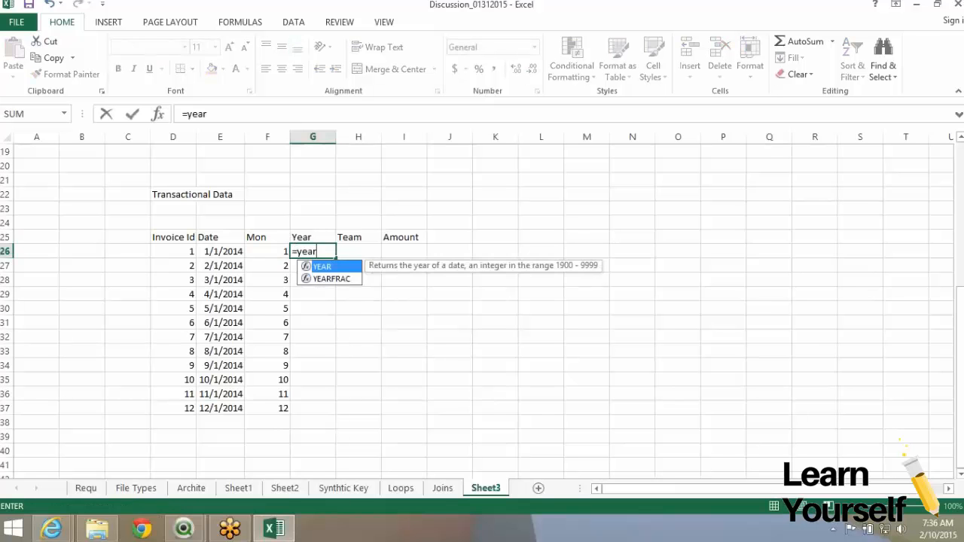
{"action": "key", "text": "Escape"}
{"action": "key", "text": "Left"}
{"action": "key", "text": "Right"}
{"action": "type", "text": "=year"}
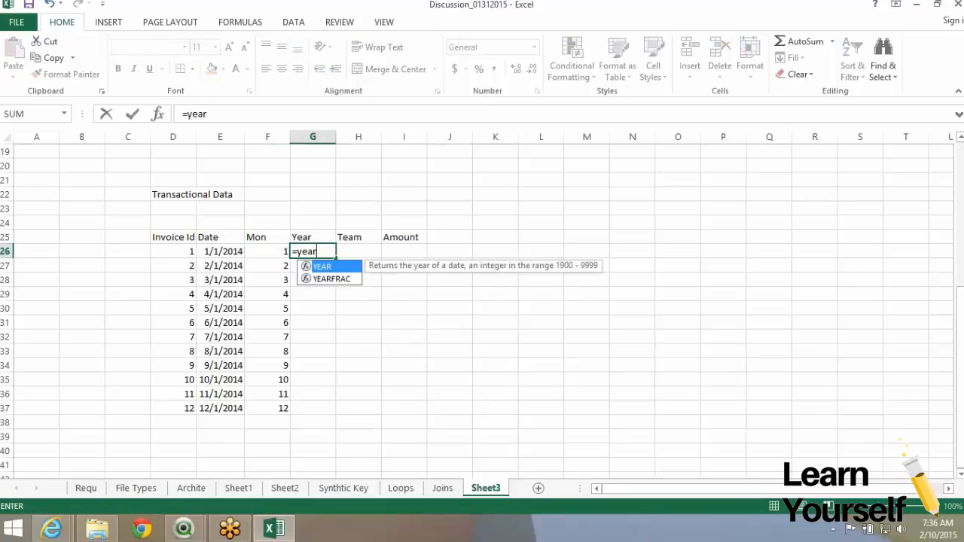
{"action": "key", "text": "Tab"}
{"action": "key", "text": "Left"}
{"action": "key", "text": "ctrl+Return"}
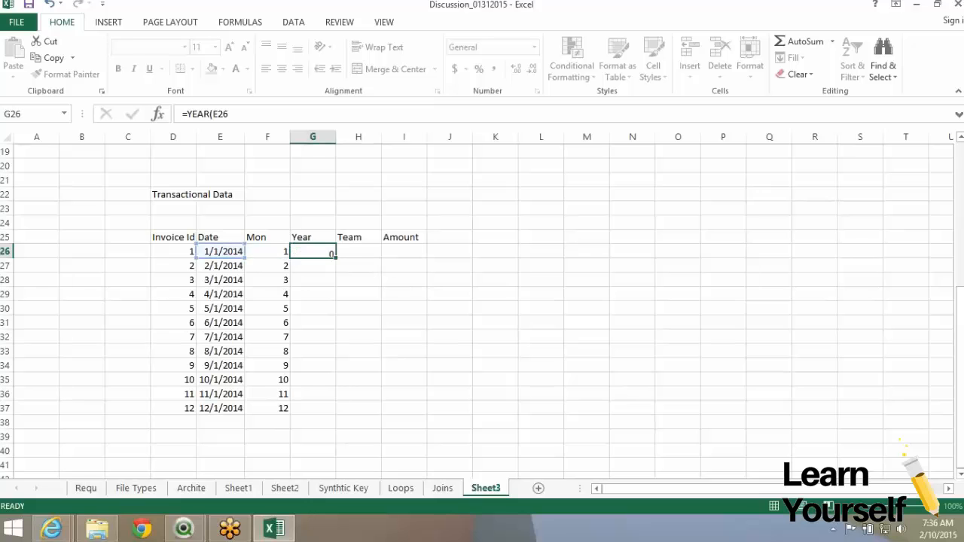
Copy the year formula from cell G26 down the Year column through G37
{"action": "key", "text": "ctrl+c"}
{"action": "key", "text": "Left"}
{"action": "key", "text": "ctrl+Down"}
{"action": "key", "text": "Right"}
{"action": "key", "text": "ctrl+shift+Up"}
{"action": "key", "text": "ctrl+v"}
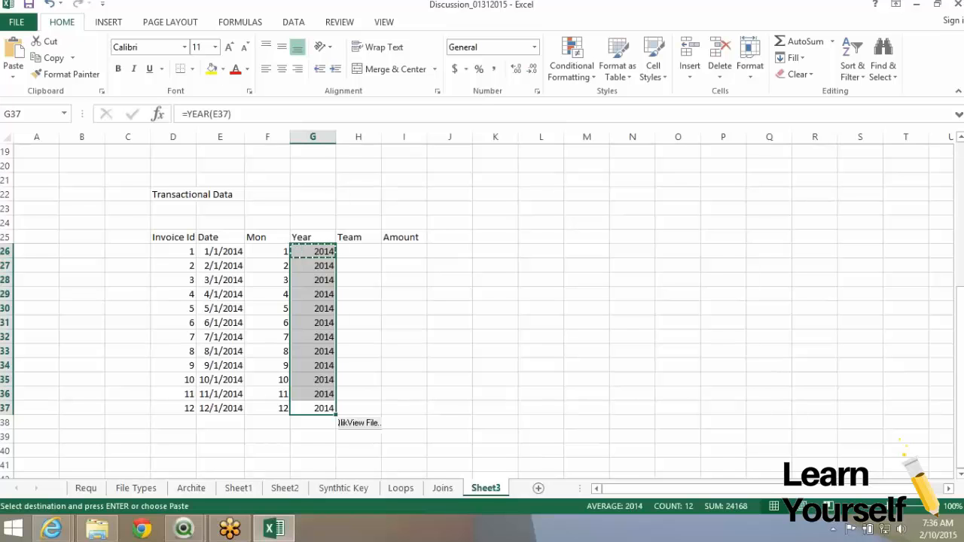
Enter Team1, Team1, Team2 and Team2 in cells H26 to H29 of the Team column
{"action": "key", "text": "Right"}
{"action": "key", "text": "ctrl+Up"}
{"action": "key", "text": "Down"}
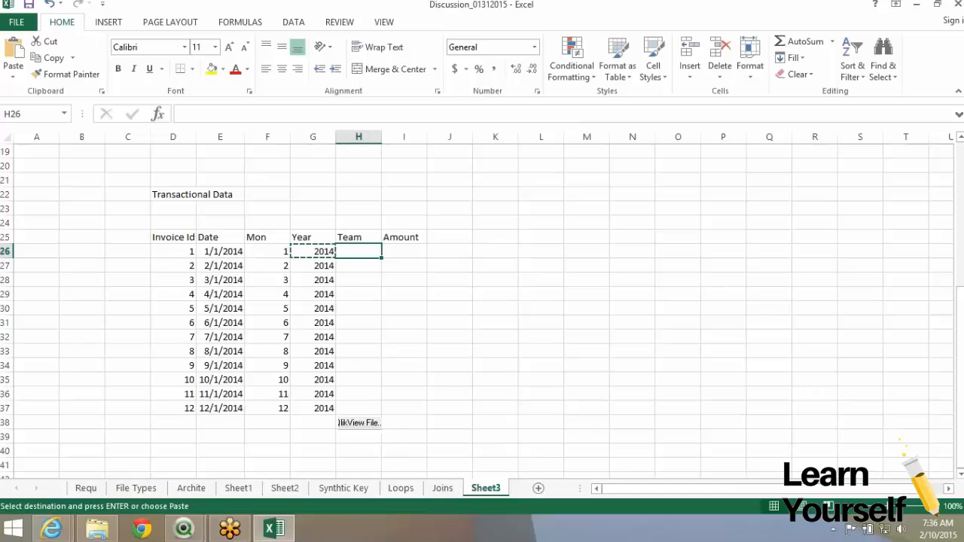
{"action": "type", "text": "Team1"}
{"action": "key", "text": "Return"}
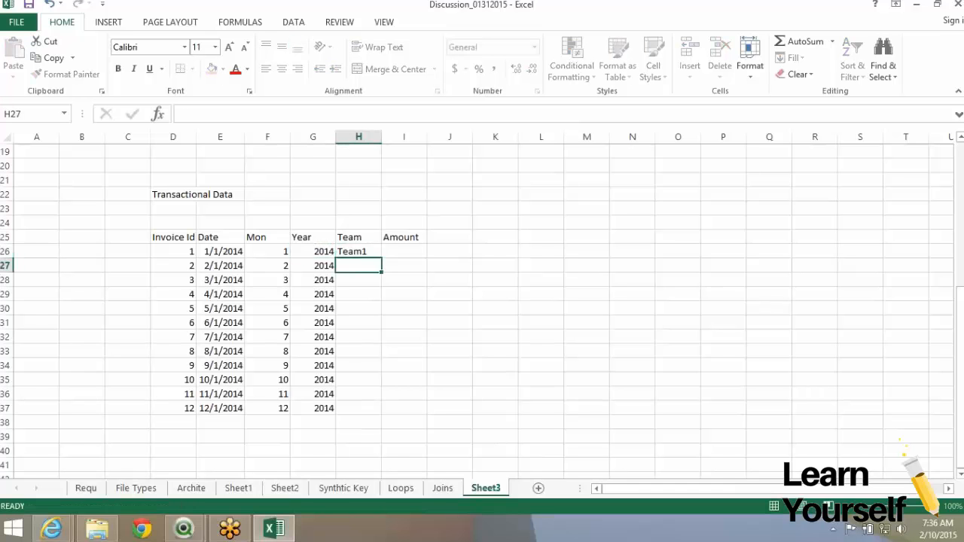
{"action": "type", "text": "Team1"}
{"action": "key", "text": "Return"}
{"action": "type", "text": "T"}
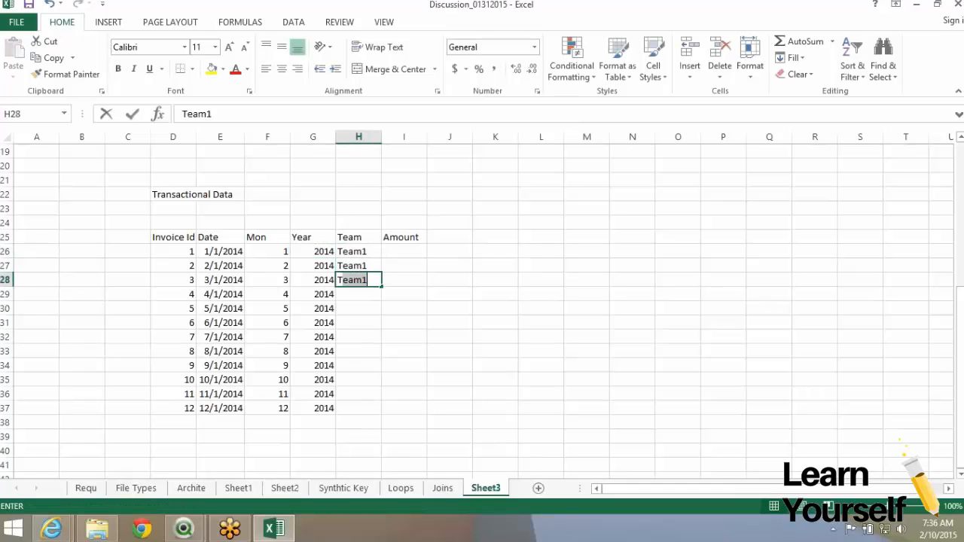
{"action": "type", "text": "eam2"}
{"action": "key", "text": "Return"}
{"action": "type", "text": "Team"}
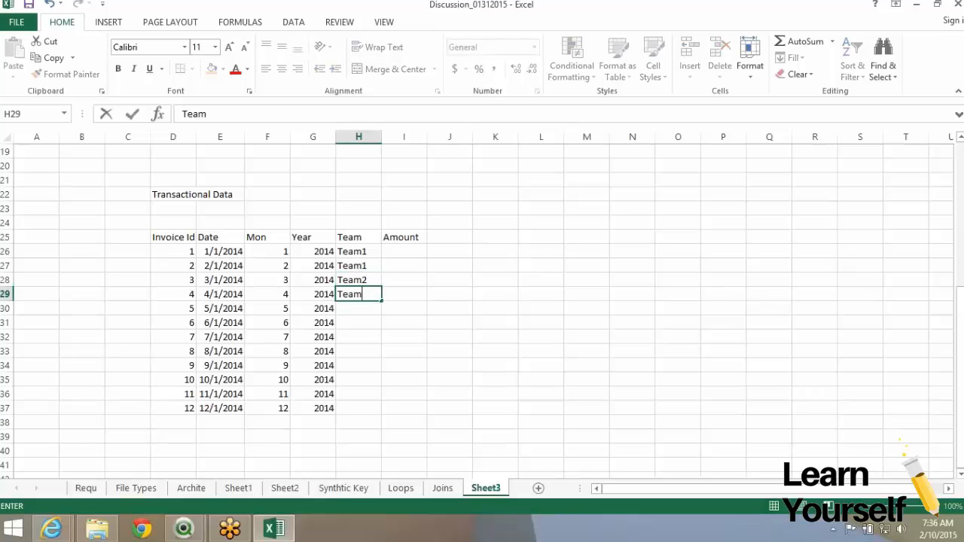
{"action": "type", "text": "2"}
{"action": "key", "text": "Return"}
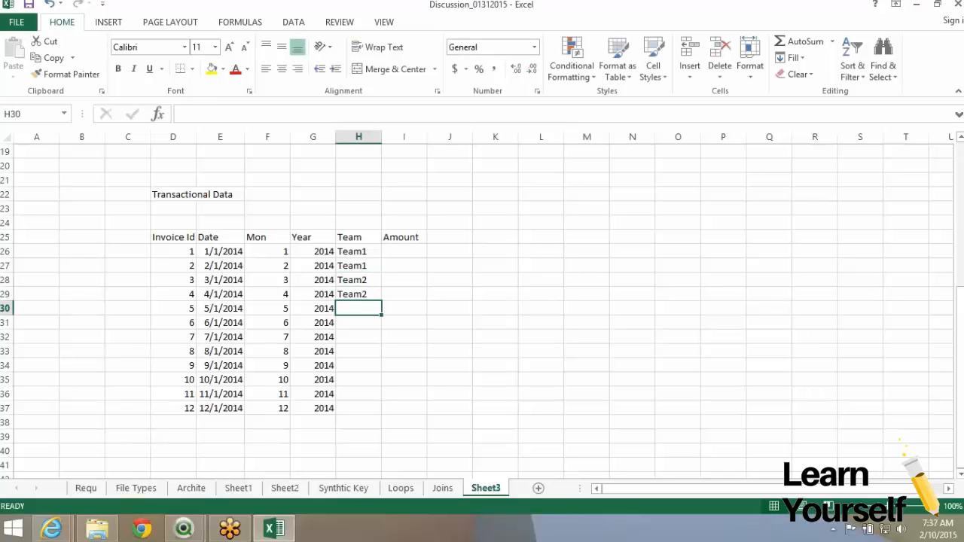
Enter Team3, Team4, Team5 and Team6 in cells H30 to H33
{"action": "type", "text": "Team3"}
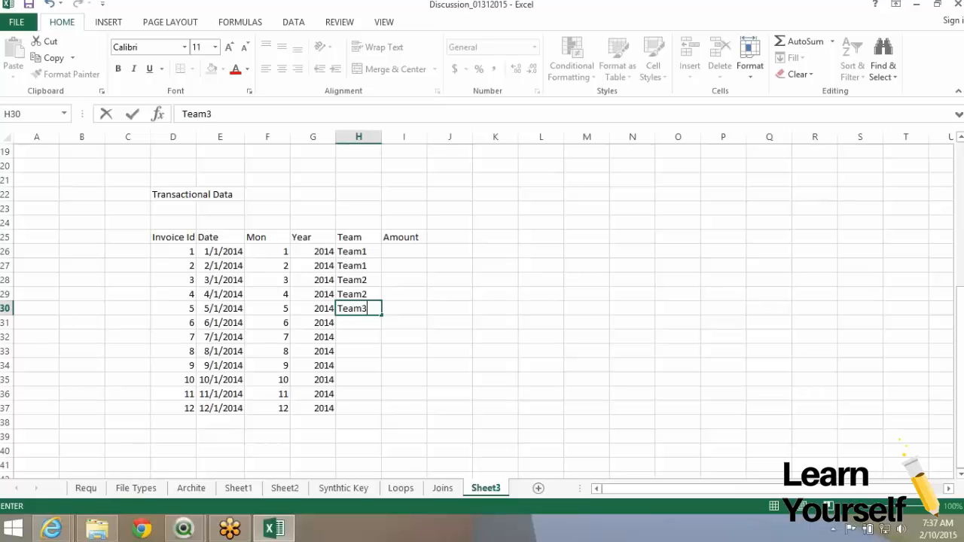
{"action": "key", "text": "Return"}
{"action": "type", "text": "Team4"}
{"action": "key", "text": "Return"}
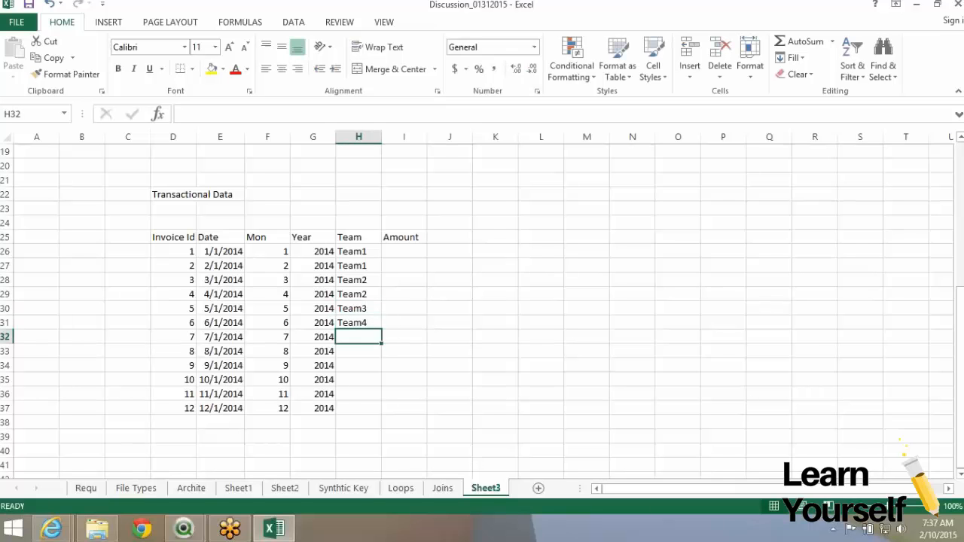
{"action": "type", "text": "Team5"}
{"action": "key", "text": "Return"}
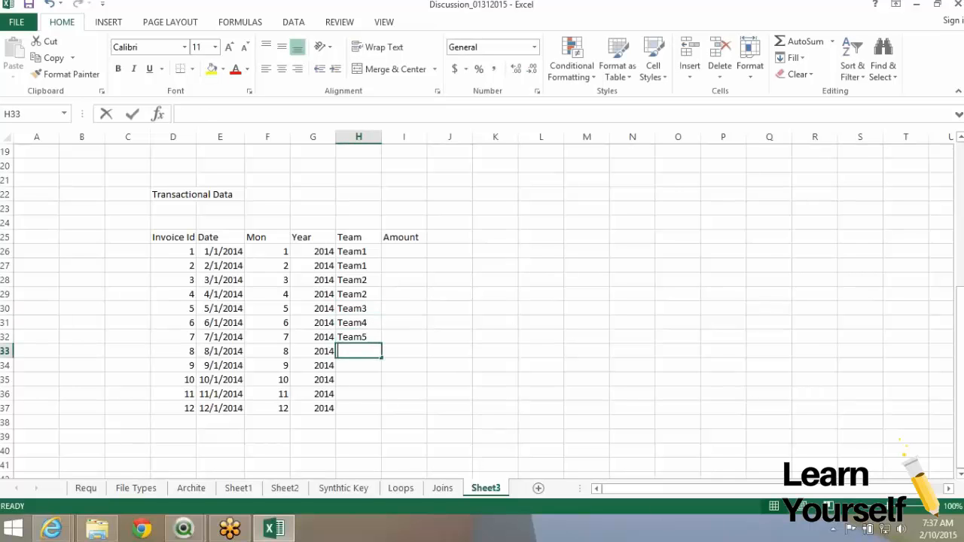
{"action": "type", "text": "Team6"}
{"action": "key", "text": "Return"}
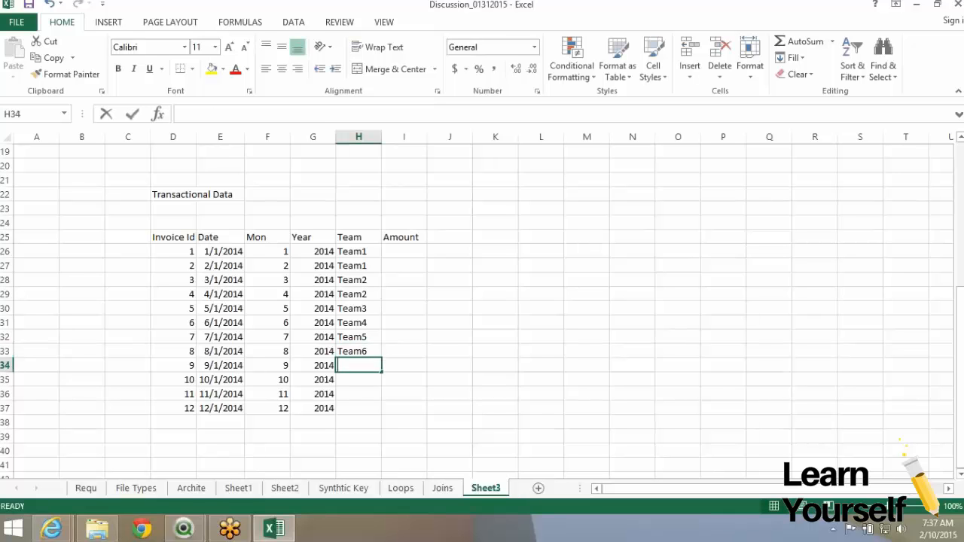
Complete the Team column with Team6, Team6, Team5 and Team7 in cells H34 to H37
{"action": "type", "text": "Tear"}
{"action": "type", "text": "6"}
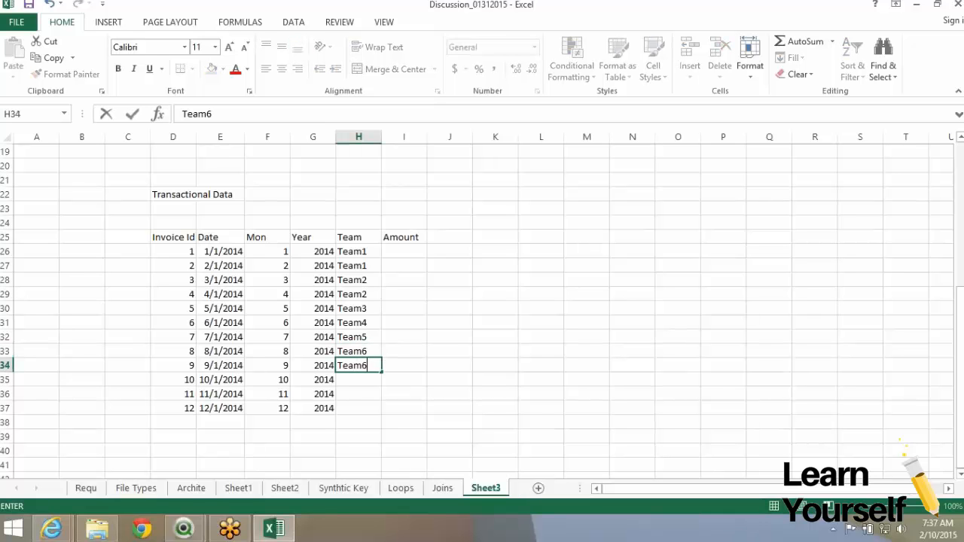
{"action": "key", "text": "Return"}
{"action": "type", "text": "Team6"}
{"action": "key", "text": "Return"}
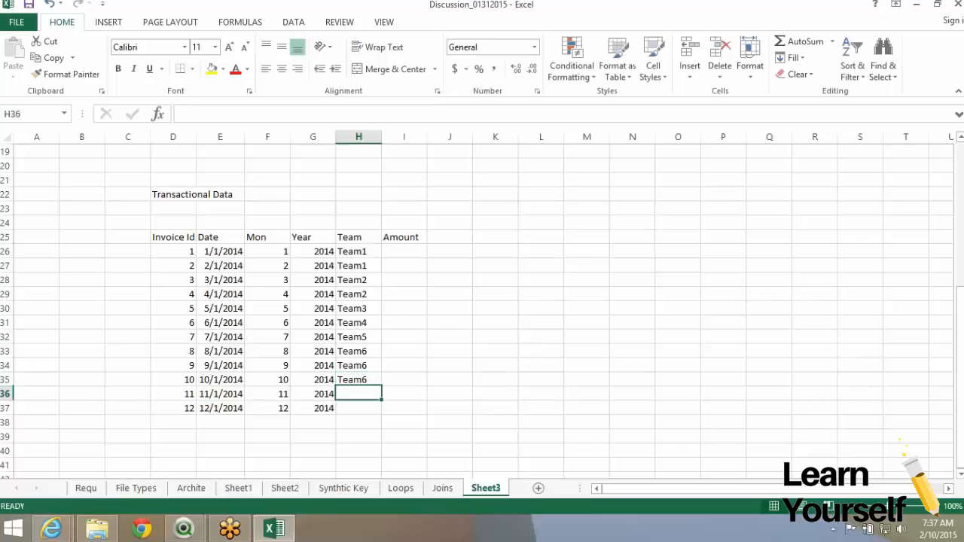
{"action": "type", "text": "Team5"}
{"action": "key", "text": "Return"}
{"action": "type", "text": "T"}
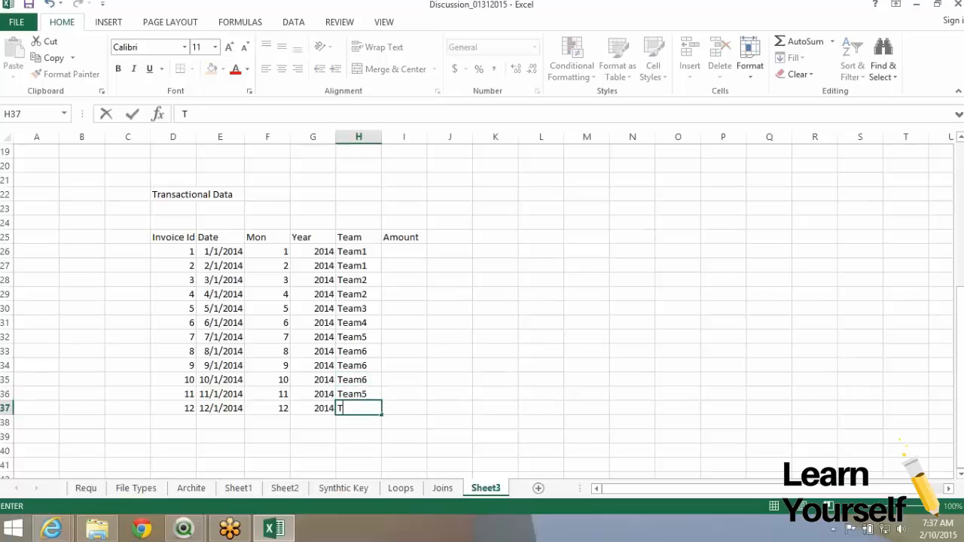
{"action": "type", "text": "eam7"}
{"action": "key", "text": "Return"}
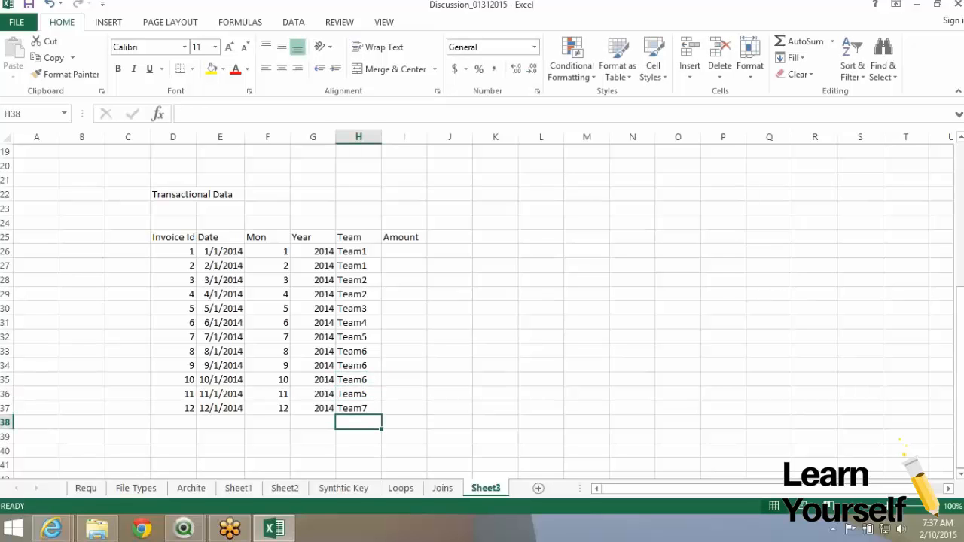
Enter the amounts 10, 20, 30, 50, 60 and 40 in cells I26 to I31
{"action": "left_click", "coordinate": [404, 252]}
{"action": "type", "text": "10"}
{"action": "key", "text": "Return"}
{"action": "type", "text": "20"}
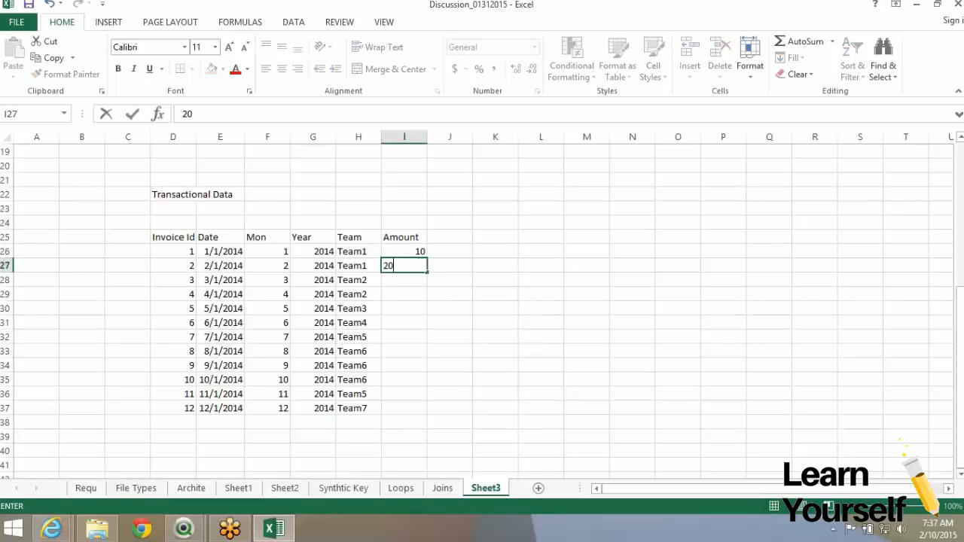
{"action": "key", "text": "Return"}
{"action": "type", "text": "30"}
{"action": "key", "text": "Return"}
{"action": "type", "text": "50"}
{"action": "key", "text": "Return"}
{"action": "type", "text": "60"}
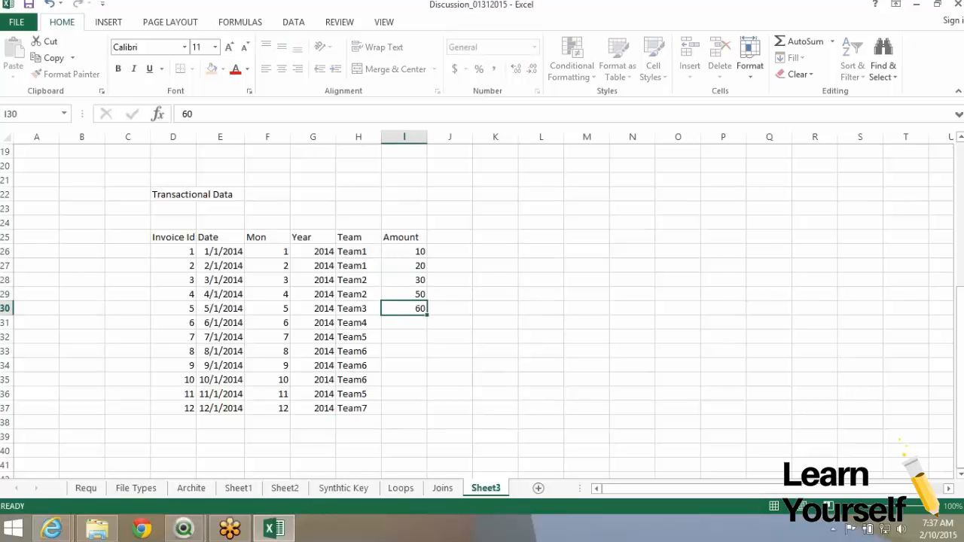
{"action": "key", "text": "Return"}
{"action": "type", "text": "40"}
{"action": "key", "text": "Return"}
Complete the Amount column with 30, 20, 30, 40, 20 and 40 in cells I32 to I37
{"action": "type", "text": "30"}
{"action": "key", "text": "Return"}
{"action": "type", "text": "20"}
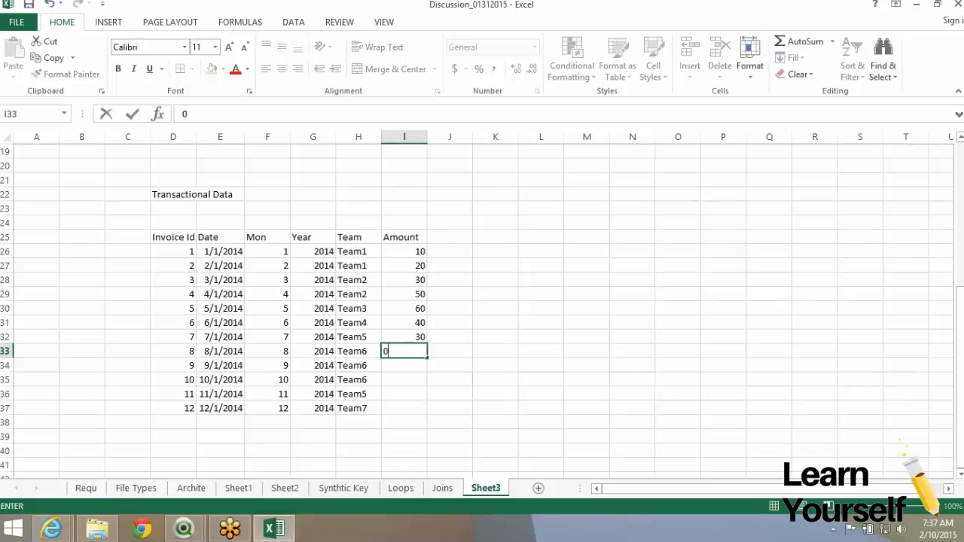
{"action": "key", "text": "Return"}
{"action": "type", "text": "30"}
{"action": "key", "text": "Return"}
{"action": "type", "text": "40"}
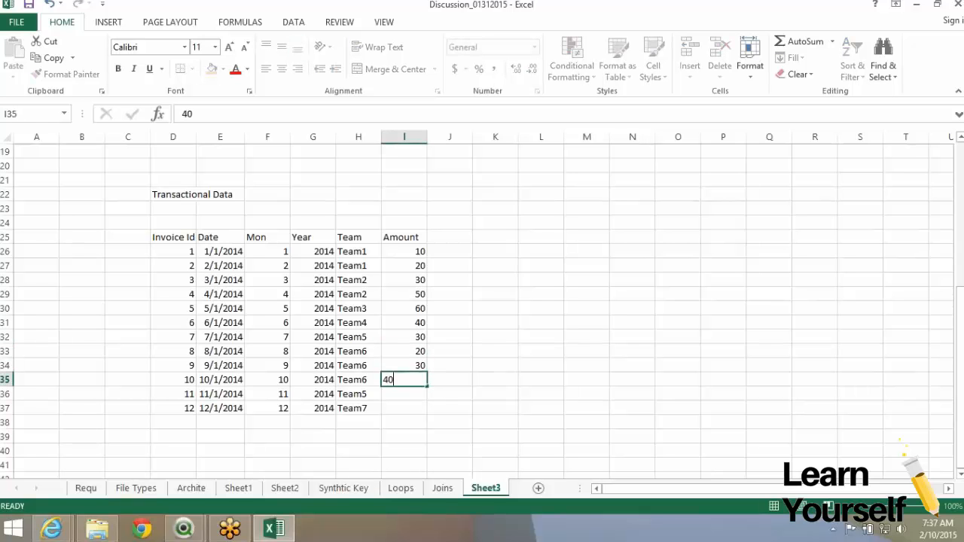
{"action": "key", "text": "Return"}
{"action": "type", "text": "20"}
{"action": "key", "text": "Return"}
{"action": "type", "text": "40"}
{"action": "key", "text": "Return"}
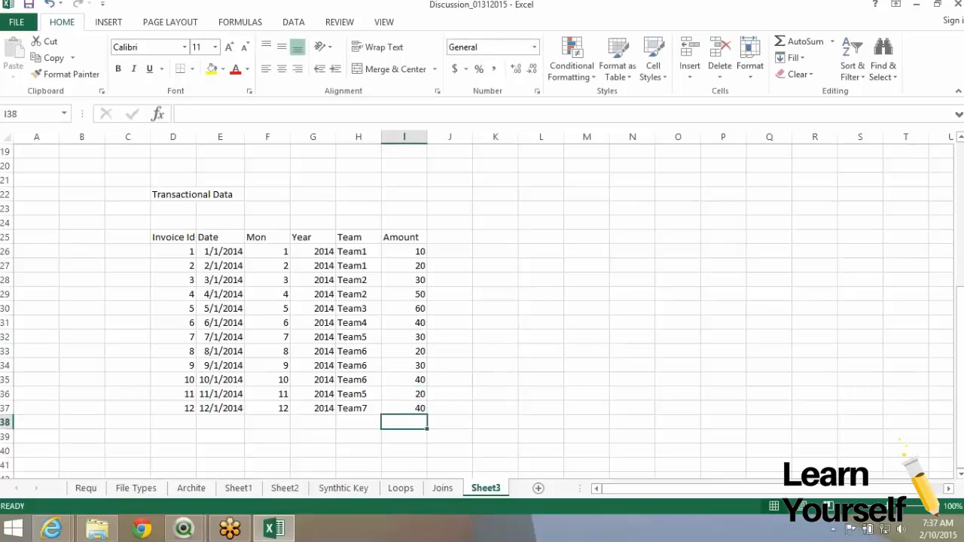
Examine the whole transactional table, the Amount values, the two Team5 amounts and the first invoice's month, year, team and amount
{"action": "left_click_drag", "start_coordinate": [174, 237], "coordinate": [404, 408]}
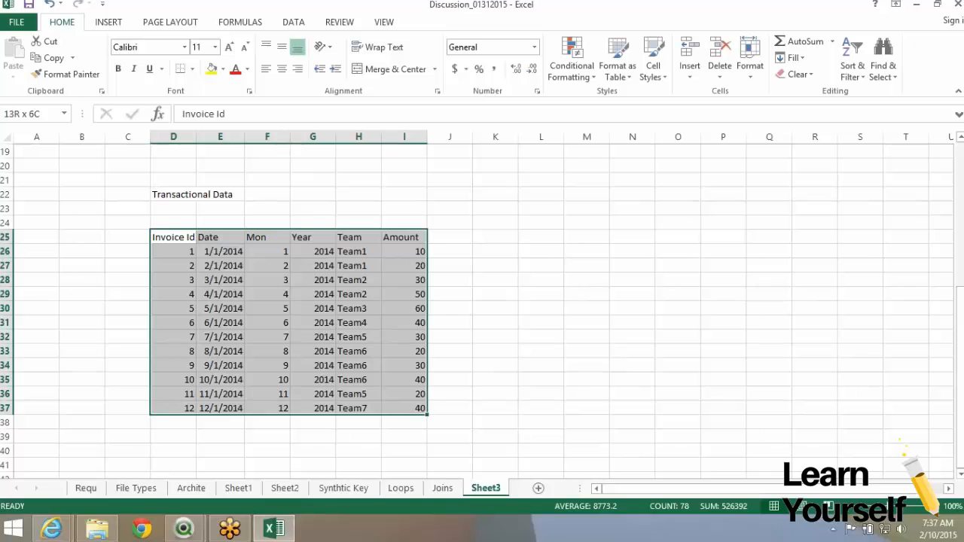
{"action": "mouse_move", "coordinate": [405, 408]}
{"action": "left_mouse_down"}
{"action": "mouse_move", "coordinate": [312, 408]}
{"action": "mouse_move", "coordinate": [404, 408]}
{"action": "left_mouse_up"}
{"action": "left_click_drag", "start_coordinate": [404, 251], "coordinate": [404, 408]}
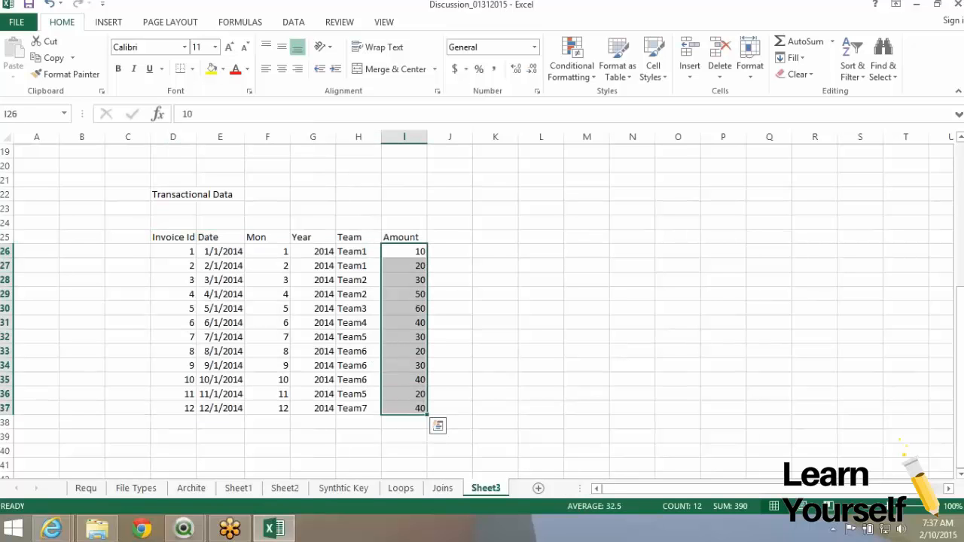
{"action": "left_click", "coordinate": [359, 394]}
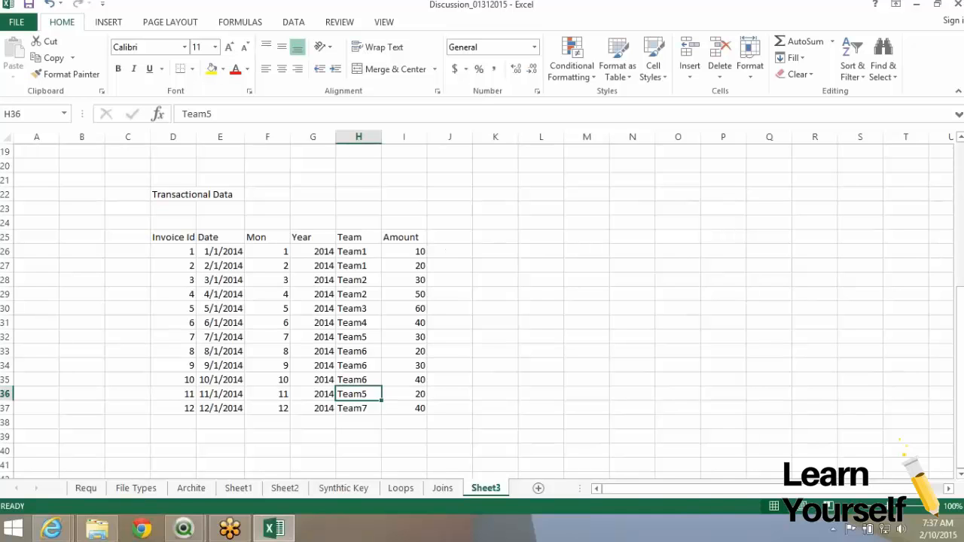
{"action": "left_click", "coordinate": [403, 394]}
{"action": "left_click", "coordinate": [404, 337], "text": "ctrl"}
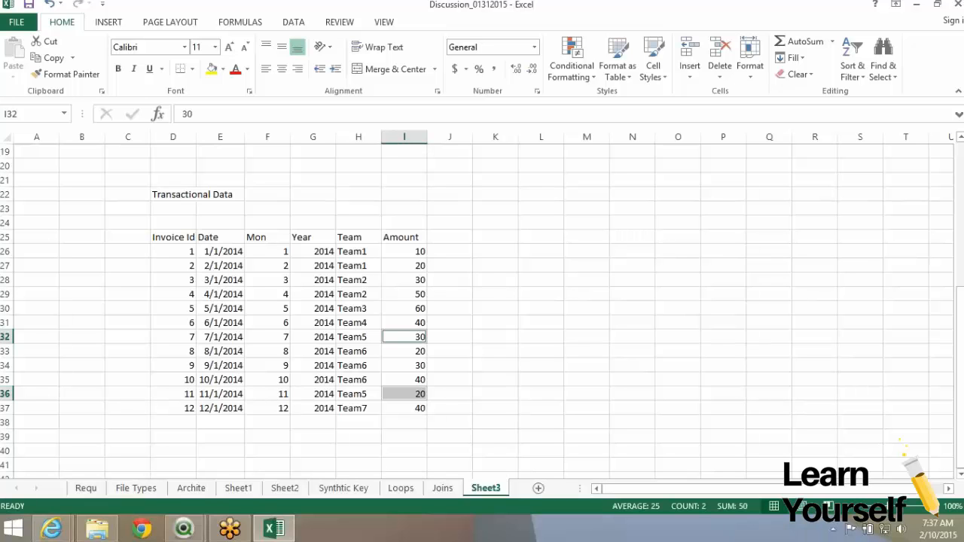
{"action": "left_click", "coordinate": [267, 295]}
{"action": "left_click_drag", "start_coordinate": [268, 251], "coordinate": [404, 251]}
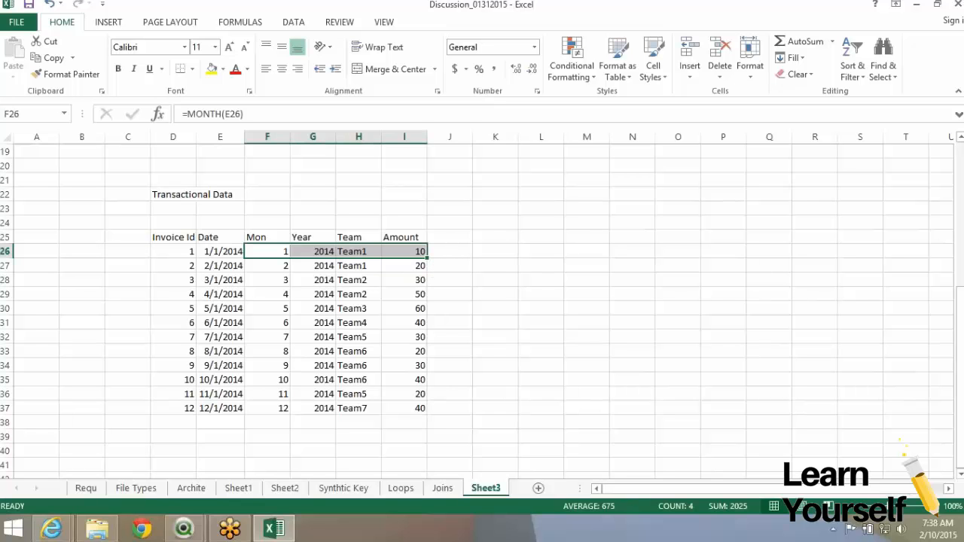
{"action": "left_click", "coordinate": [220, 251]}
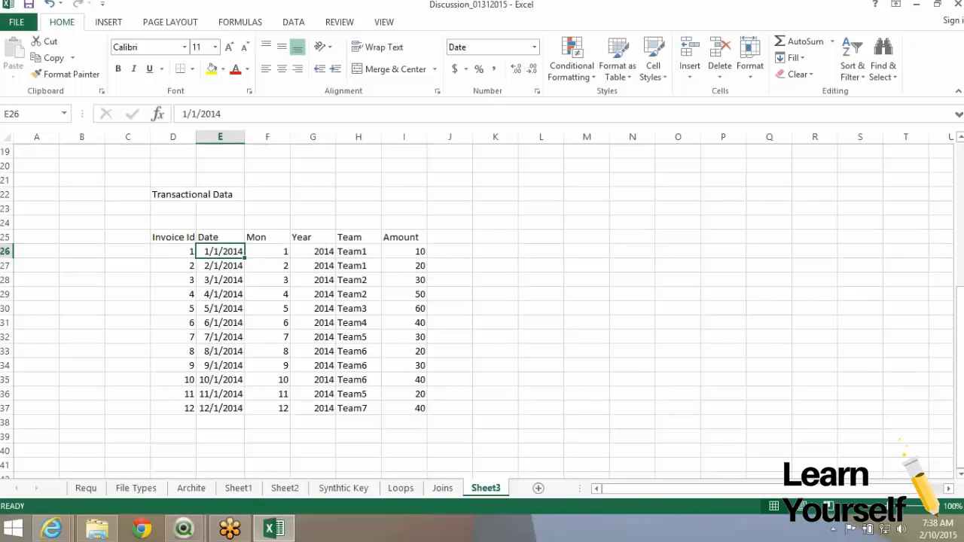
{"action": "key", "text": "ctrl+d"}
{"action": "key", "text": "ctrl+z"}
Copy the date 2/1/2014 from cell E27 into cells E29, E30 and E31
{"action": "left_click", "coordinate": [220, 265]}
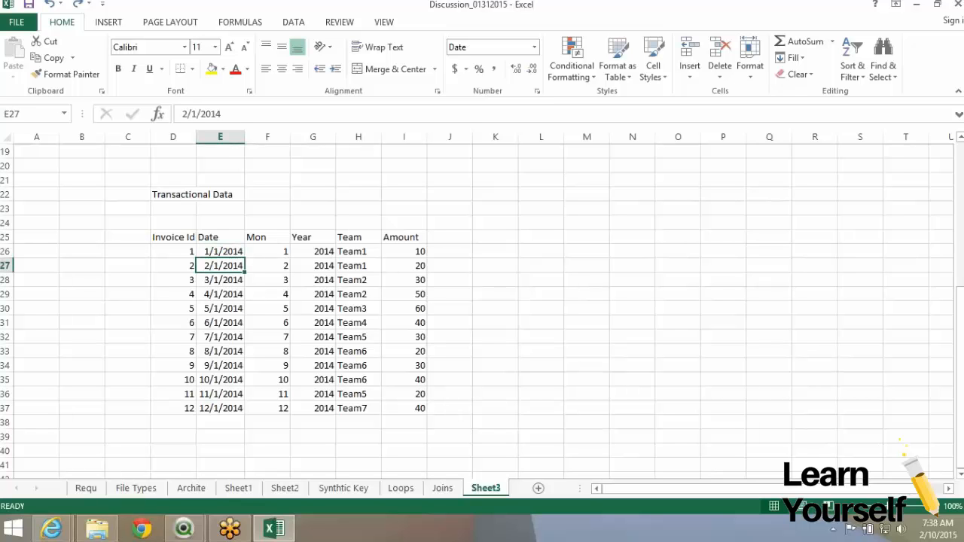
{"action": "key", "text": "ctrl+c"}
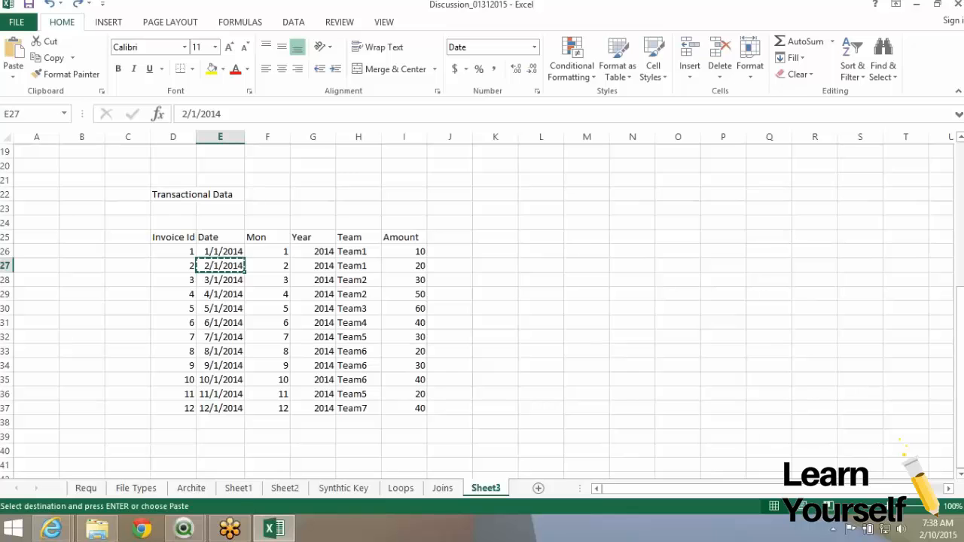
{"action": "key", "text": "Down"}
{"action": "key", "text": "Down"}
{"action": "key", "text": "Down"}
{"action": "key", "text": "Up"}
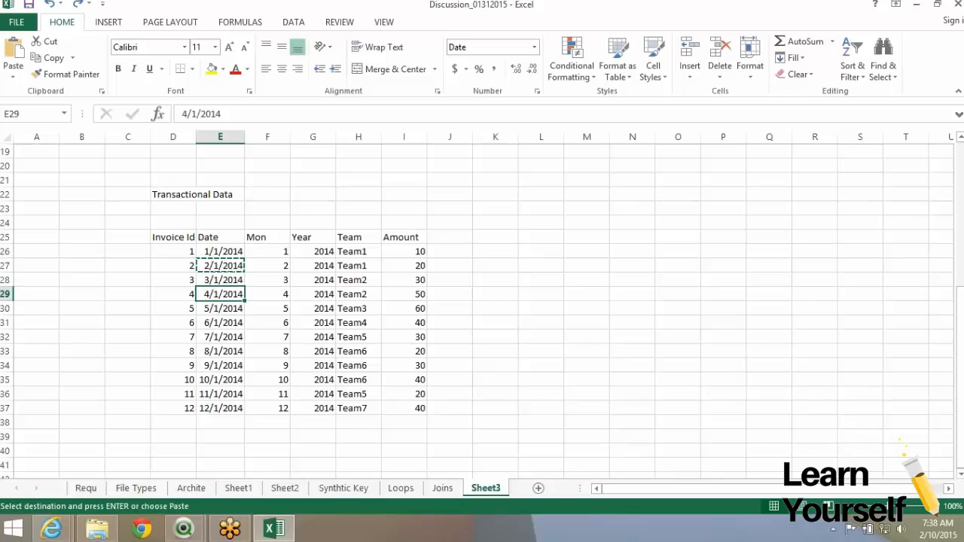
{"action": "key", "text": "ctrl+v"}
{"action": "key", "text": "Down"}
{"action": "key", "text": "ctrl+v"}
{"action": "key", "text": "Down"}
{"action": "key", "text": "ctrl+v"}
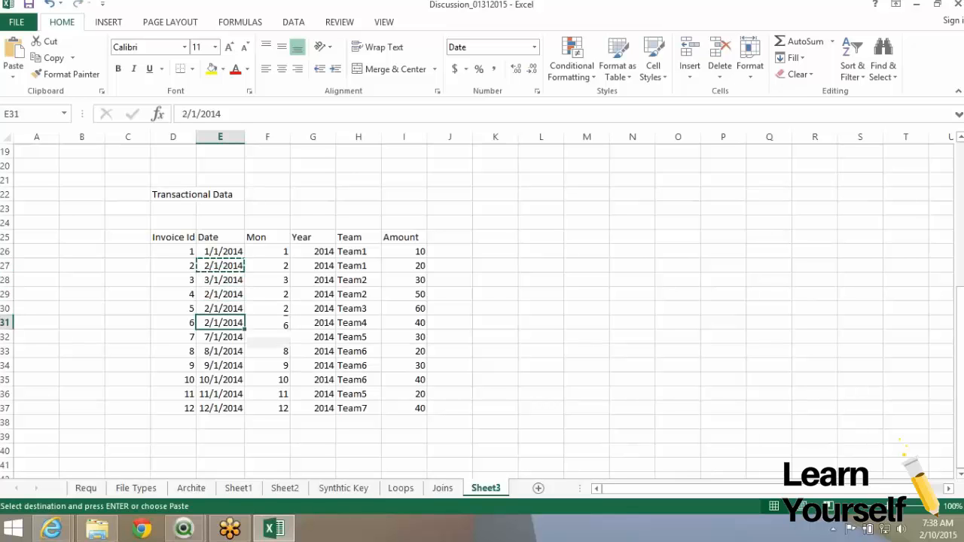
Fill cell E27 with the date 1/1/2014 from the cell above
{"action": "key", "text": "Up"}
{"action": "key", "text": "Up"}
{"action": "key", "text": "Up"}
{"action": "key", "text": "Up"}
{"action": "key", "text": "ctrl+d"}
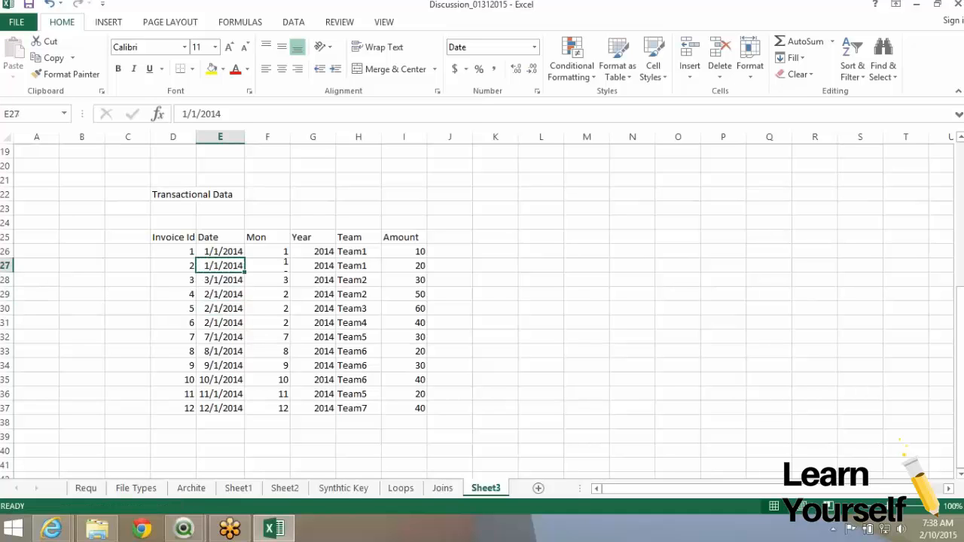
Fill cell E28 with the date 1/1/2014 from the cell above
{"action": "key", "text": "Down"}
{"action": "key", "text": "ctrl+d"}
Extend the date from cell E31 into E32 and change E32 to 3/1/2014
{"action": "key", "text": "Down"}
{"action": "key", "text": "Down"}
{"action": "key", "text": "Down"}
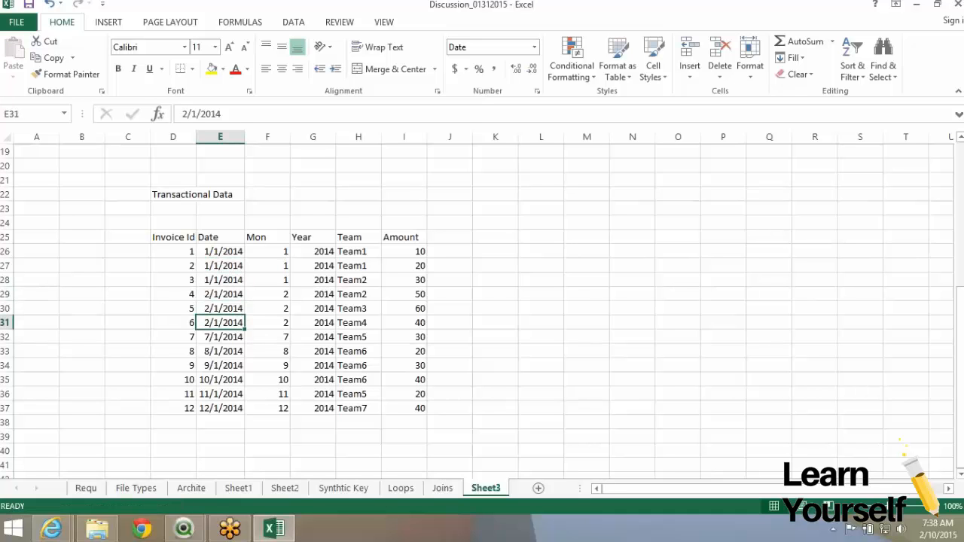
{"action": "left_click_drag", "start_coordinate": [244, 329], "coordinate": [244, 344]}
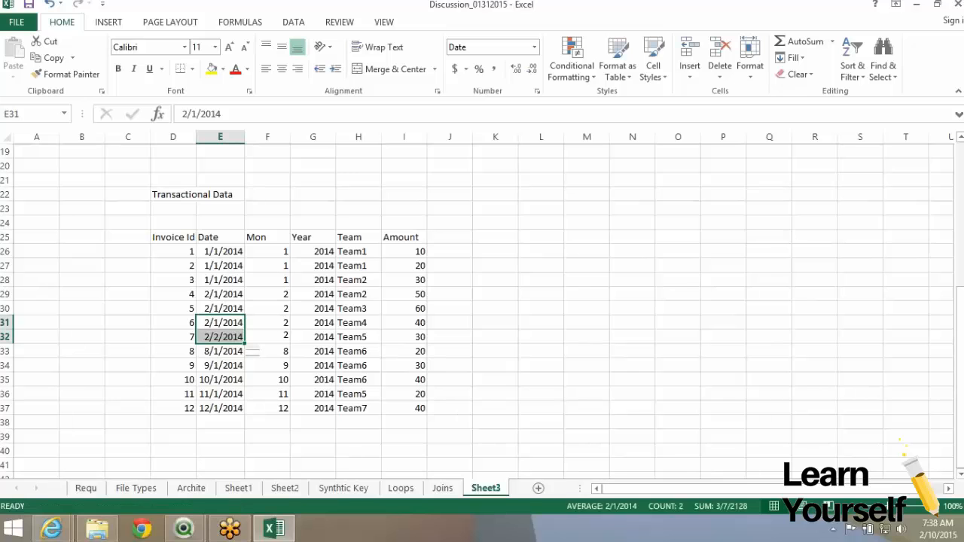
{"action": "key", "text": "Down"}
{"action": "key", "text": "F2"}
{"action": "key", "text": "Home"}
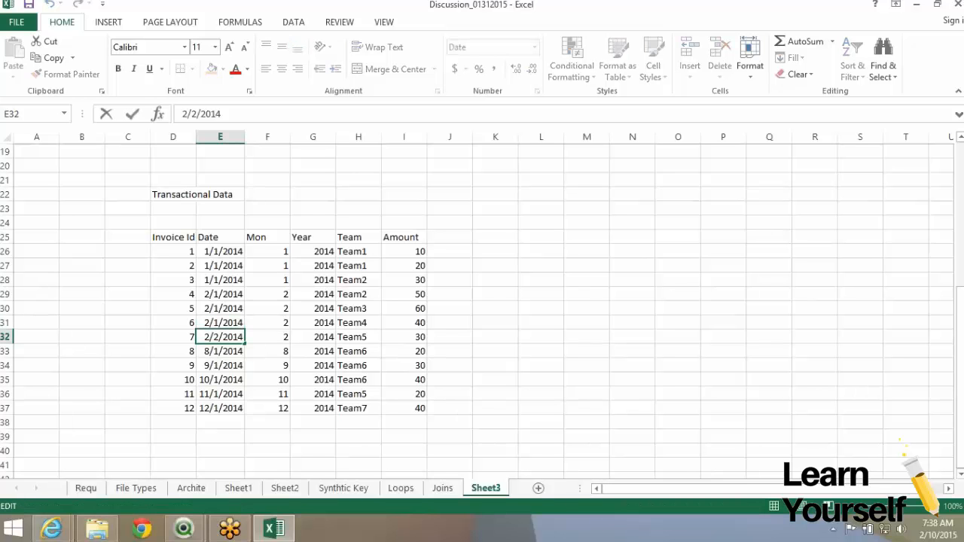
{"action": "key", "text": "Delete"}
{"action": "type", "text": "3"}
{"action": "key", "text": "Right"}
{"action": "key", "text": "Delete"}
{"action": "type", "text": "1"}
{"action": "key", "text": "Return"}
Fill cells E33 and E34 with the date 3/1/2014 from the cell above
{"action": "key", "text": "ctrl+d"}
{"action": "key", "text": "Down"}
{"action": "key", "text": "ctrl+d"}
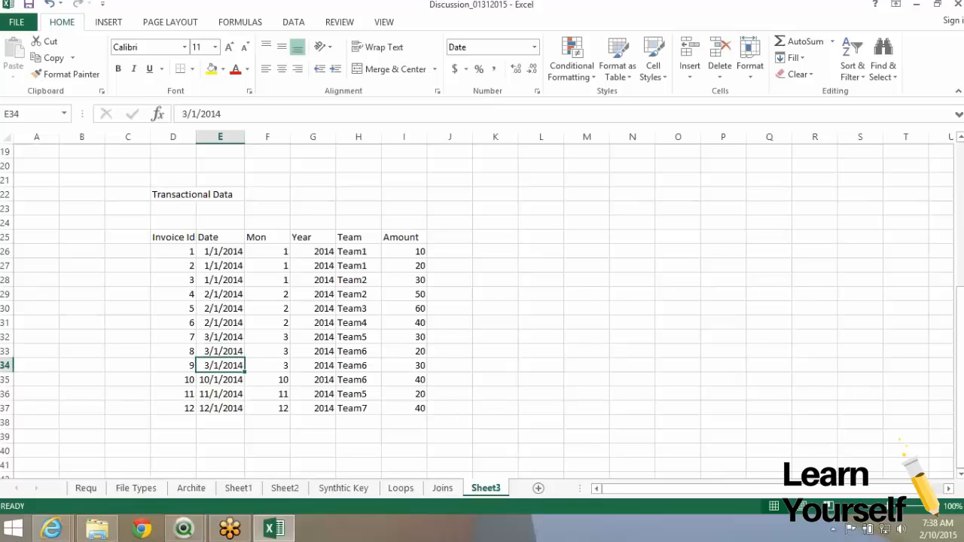
Fill cell E35 from the cell above and change its date to 4/1/2014
{"action": "key", "text": "Down"}
{"action": "key", "text": "ctrl+d"}
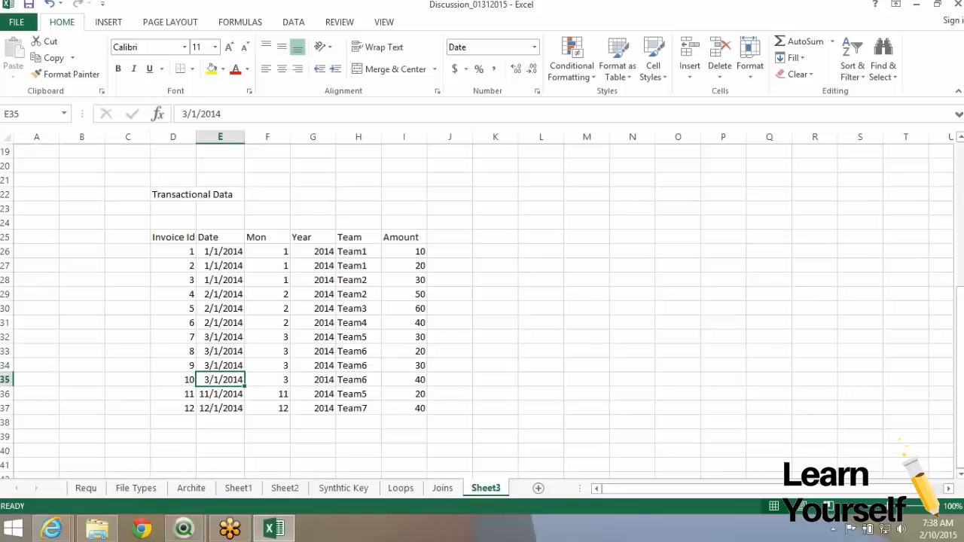
{"action": "key", "text": "F2"}
{"action": "key", "text": "Delete"}
{"action": "type", "text": "4"}
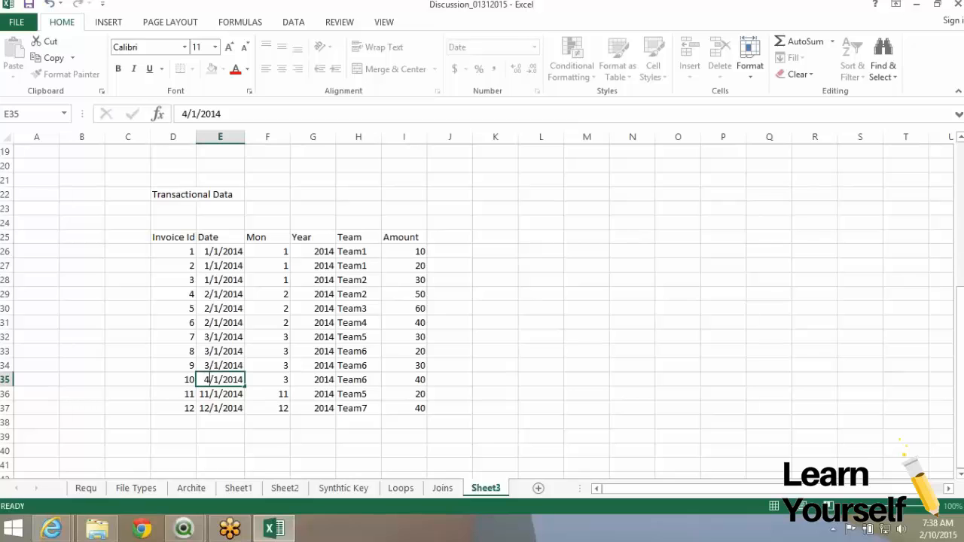
{"action": "key", "text": "Return"}
Copy the date 4/1/2014 from cell E35 into cells E36 and E37
{"action": "key", "text": "Up"}
{"action": "key", "text": "ctrl+c"}
{"action": "key", "text": "Down"}
{"action": "key", "text": "ctrl+v"}
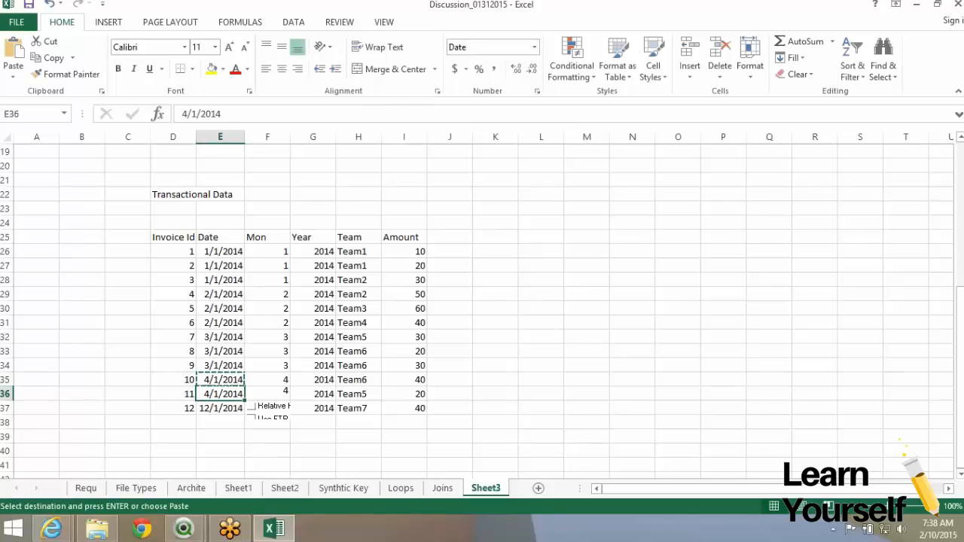
{"action": "key", "text": "Down"}
{"action": "key", "text": "ctrl+v"}
{"action": "key", "text": "Escape"}
Examine the month, year, team and amount of the first three invoices in F26 to I28, and the months of the following invoices
{"action": "key", "text": "Right"}
{"action": "key", "text": "ctrl+Up"}
{"action": "key", "text": "Down"}
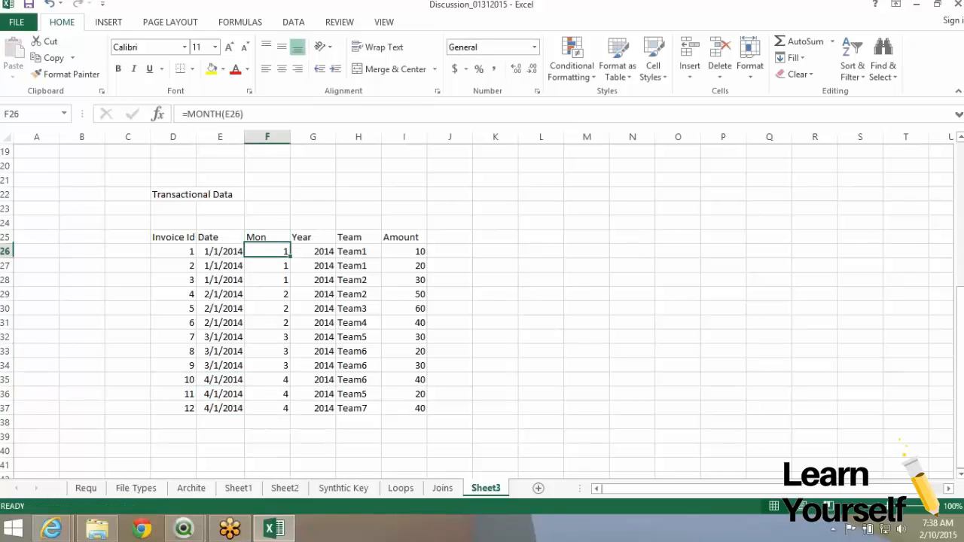
{"action": "key", "text": "Right"}
{"action": "key", "text": "Left"}
{"action": "key", "text": "shift+Down"}
{"action": "key", "text": "shift+Down"}
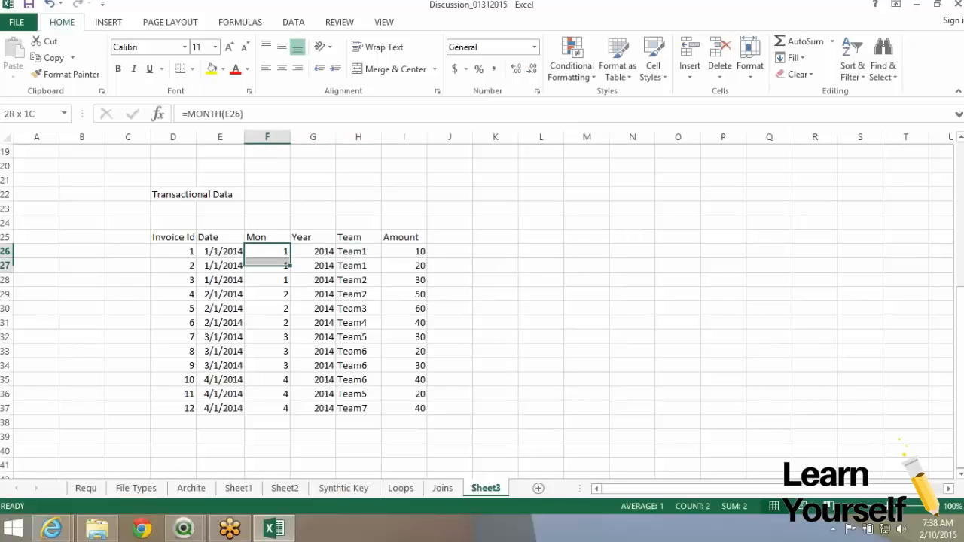
{"action": "key", "text": "shift+Right"}
{"action": "key", "text": "shift+Right"}
{"action": "key", "text": "shift+Right"}
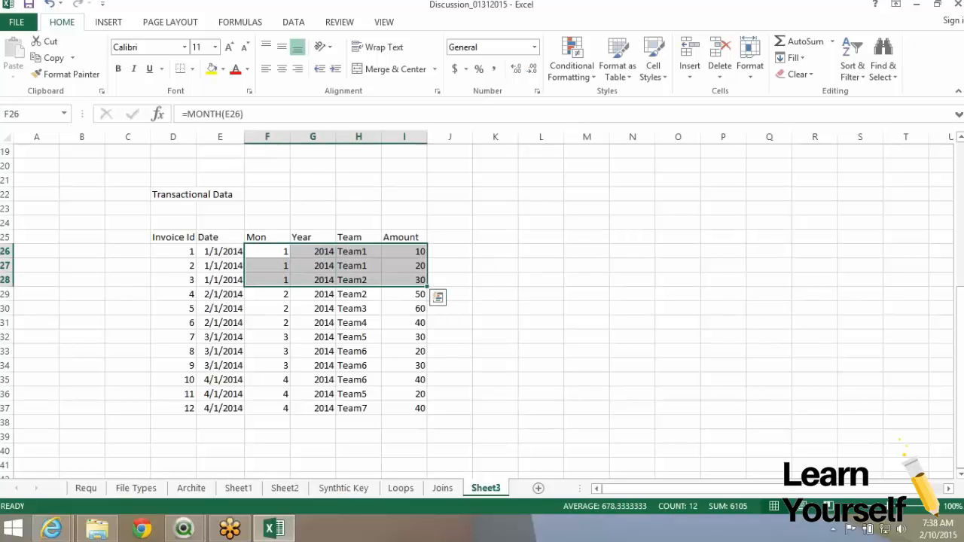
{"action": "key", "text": "Down"}
{"action": "key", "text": "Down"}
{"action": "key", "text": "Down"}
{"action": "key", "text": "Down"}
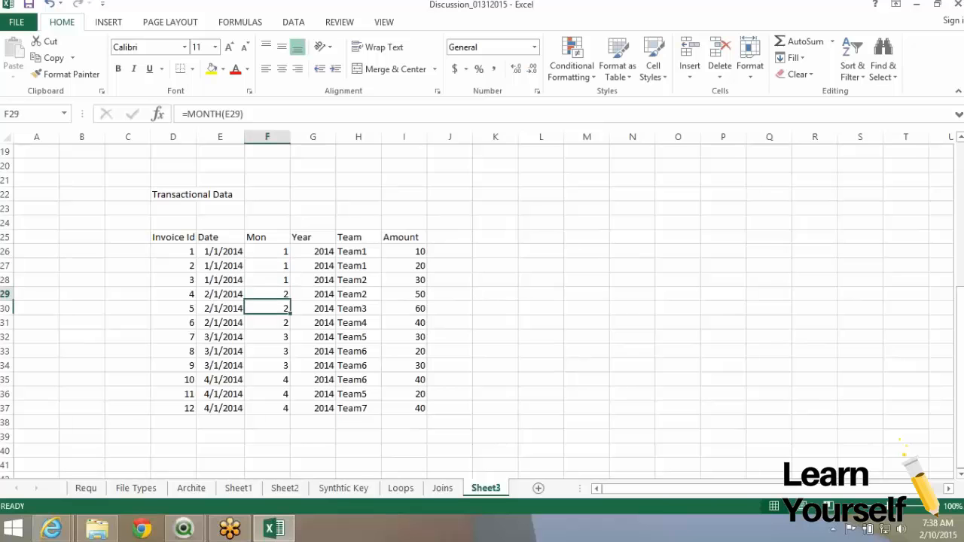
{"action": "key", "text": "Up"}
{"action": "key", "text": "shift+Down"}
{"action": "key", "text": "shift+Down"}
{"action": "key", "text": "Up"}
{"action": "key", "text": "Down"}
{"action": "key", "text": "Down"}
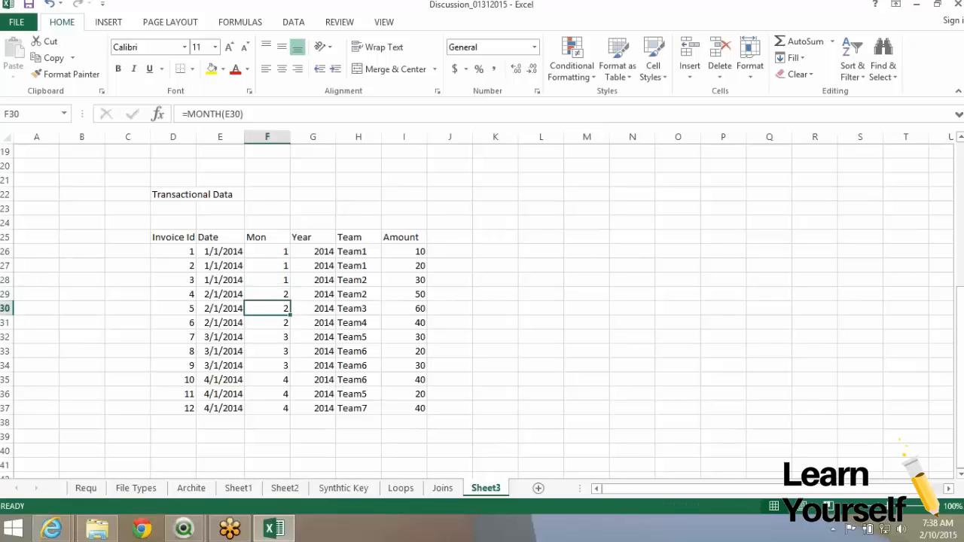
Enter the title Budget in cell M22, on the same row as the Transactional Data title
{"action": "left_click", "coordinate": [405, 309]}
{"action": "key", "text": "Right"}
{"action": "key", "text": "Right"}
{"action": "key", "text": "Right"}
{"action": "key", "text": "Right"}
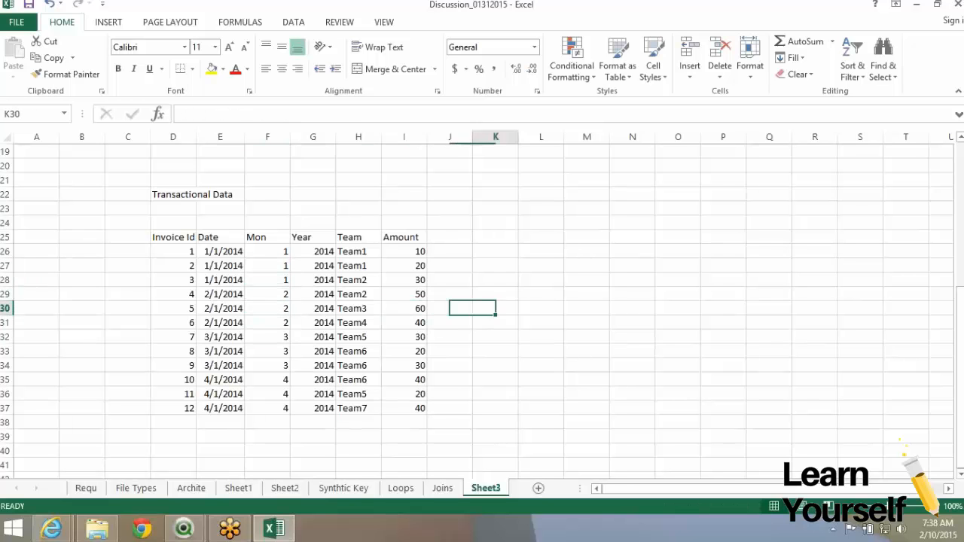
{"action": "key", "text": "Up"}
{"action": "key", "text": "Up"}
{"action": "key", "text": "Up"}
{"action": "key", "text": "Up"}
{"action": "key", "text": "Up"}
{"action": "key", "text": "Up"}
{"action": "key", "text": "Up"}
{"action": "key", "text": "Up"}
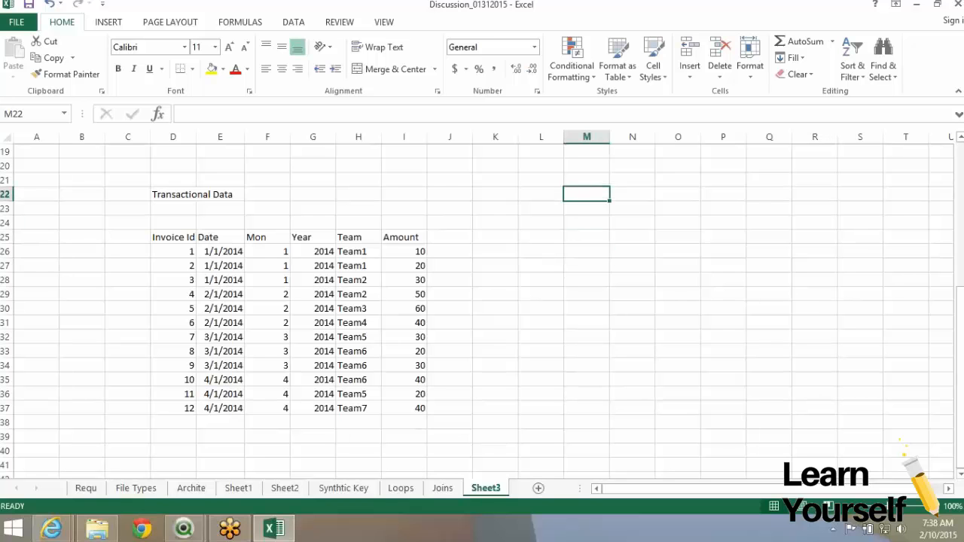
{"action": "type", "text": "Budget"}
{"action": "key", "text": "Return"}
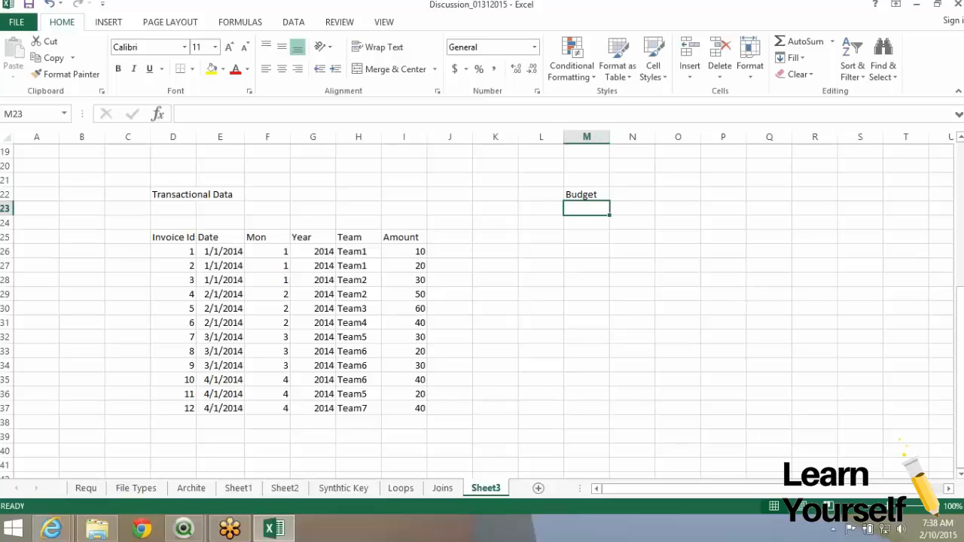
Add the budget table headers Team, Mon, Year and Budg Amt in cells M25 to P25, and enter Team1 in M26
{"action": "key", "text": "Down"}
{"action": "key", "text": "Down"}
{"action": "key", "text": "Down"}
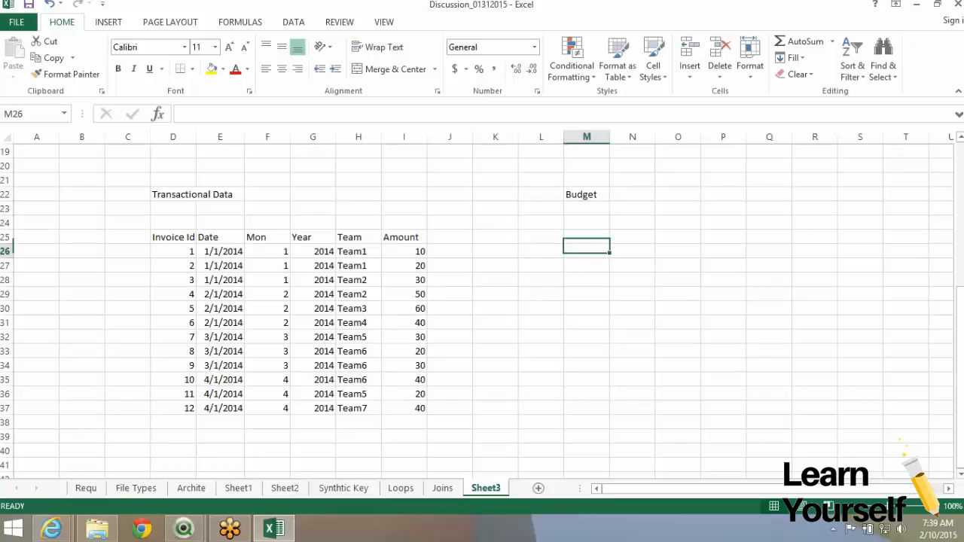
{"action": "key", "text": "Up"}
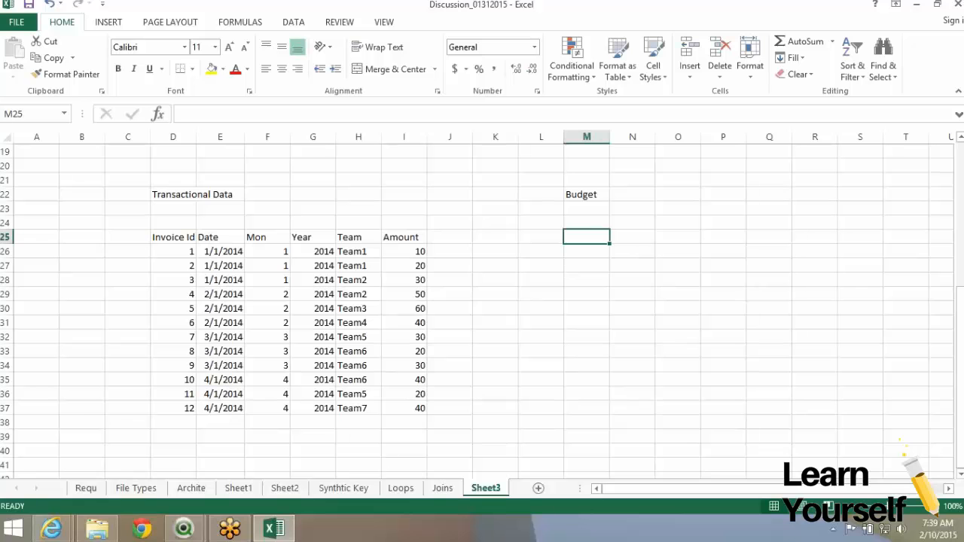
{"action": "type", "text": "T"}
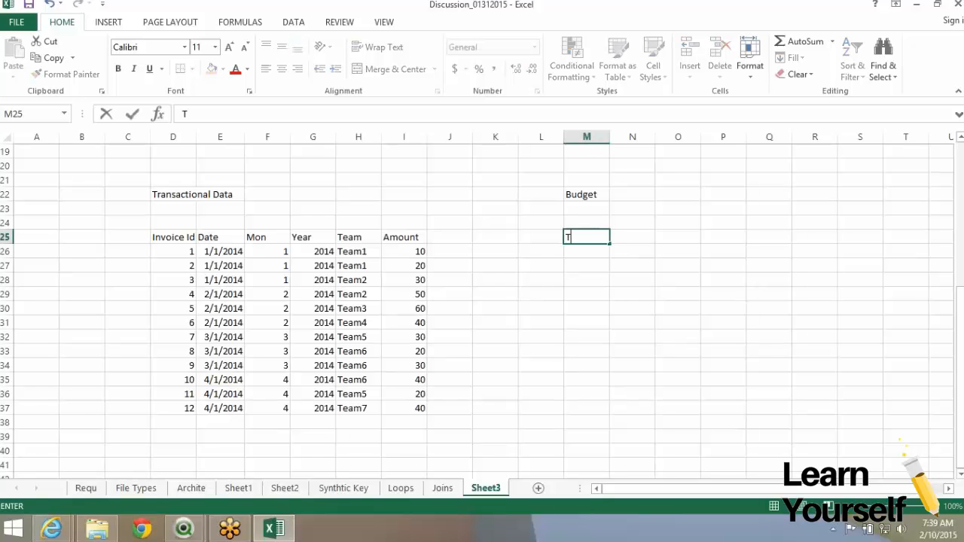
{"action": "type", "text": "eam"}
{"action": "key", "text": "Tab"}
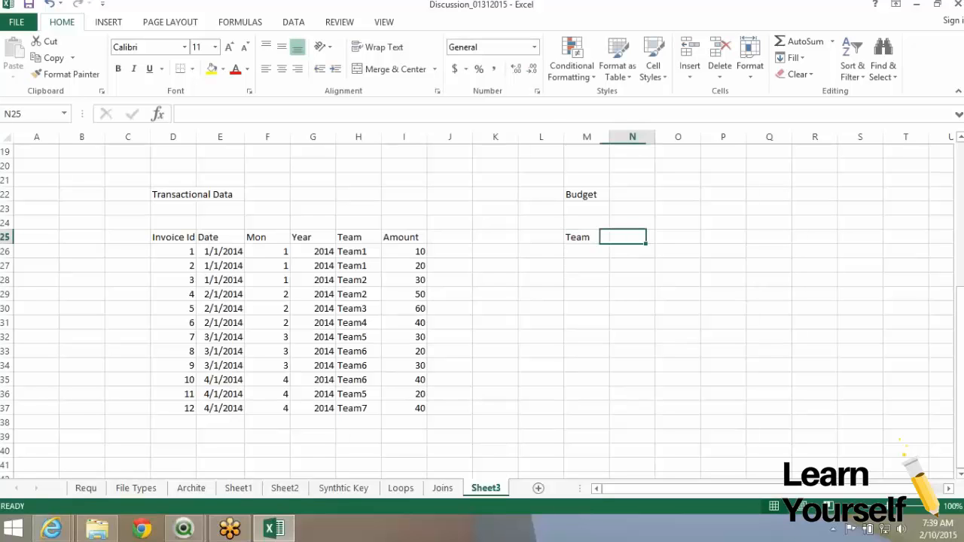
{"action": "type", "text": "Mon"}
{"action": "key", "text": "Tab"}
{"action": "type", "text": "Year"}
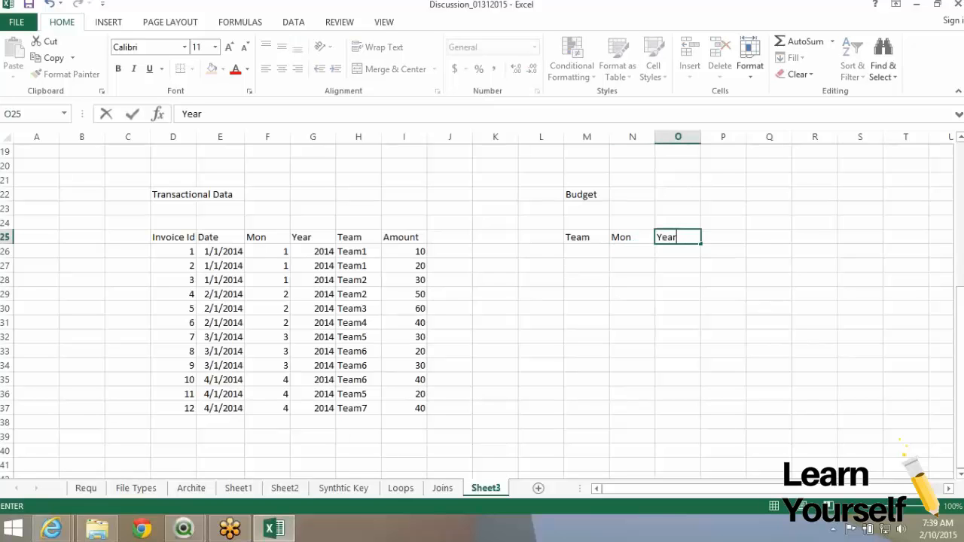
{"action": "key", "text": "Tab"}
{"action": "type", "text": "B"}
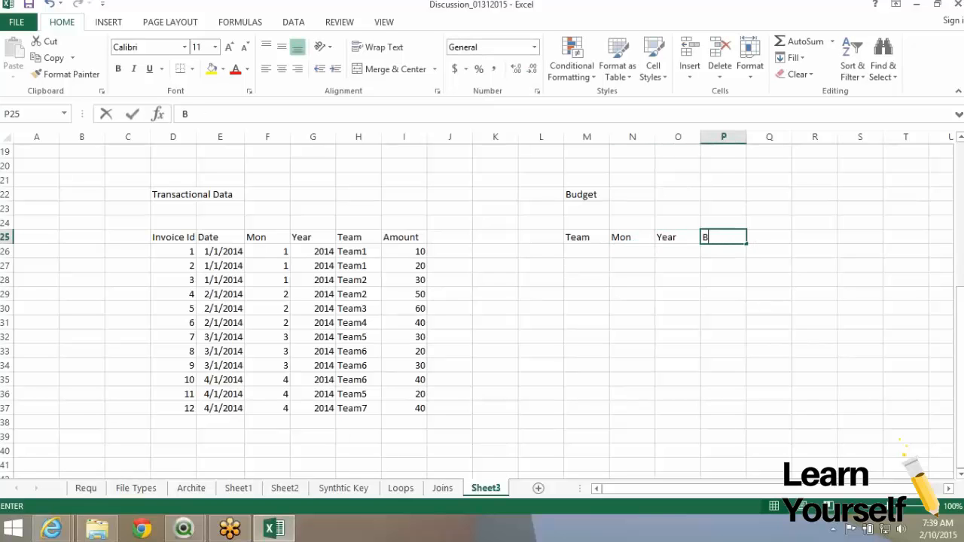
{"action": "type", "text": "udg Amt"}
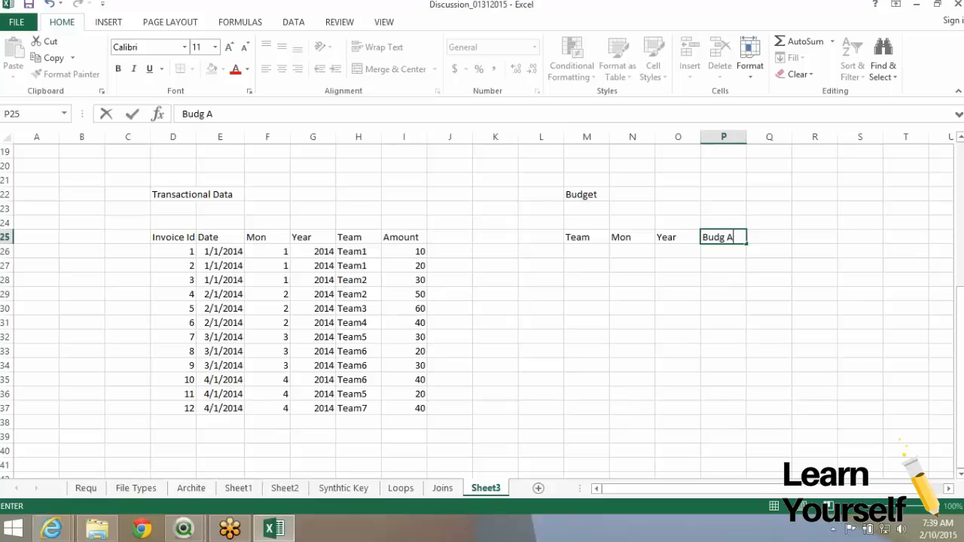
{"action": "key", "text": "Return"}
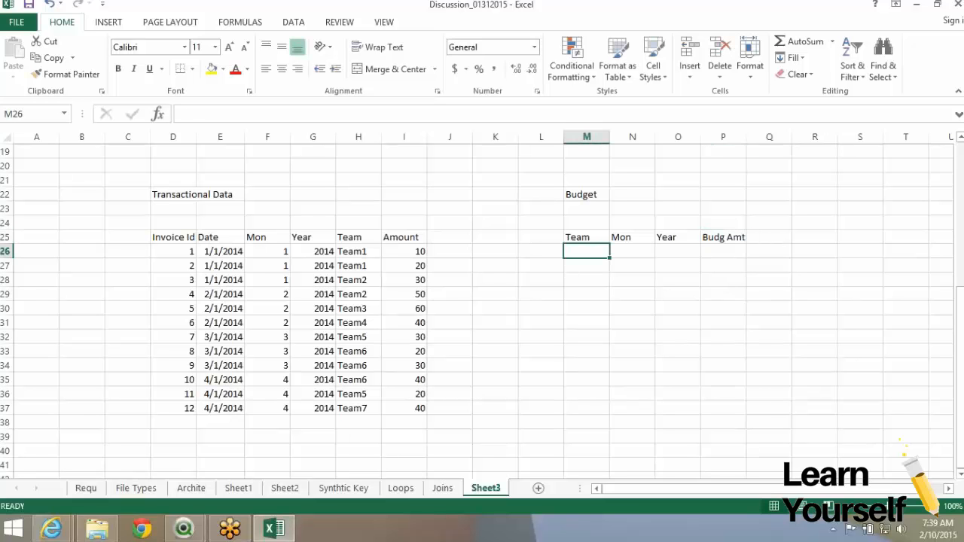
{"action": "type", "text": "Team1"}
{"action": "key", "text": "Return"}
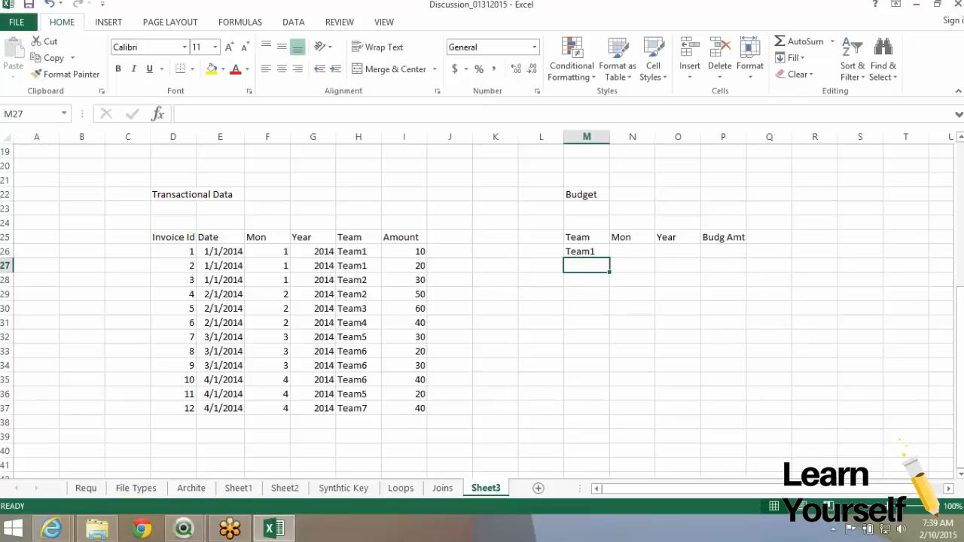
Copy Team2 from cell H28 into cell H27 of the transactional table
{"action": "left_click", "coordinate": [358, 252]}
{"action": "key", "text": "Down"}
{"action": "key", "text": "Down"}
{"action": "key", "text": "ctrl+c"}
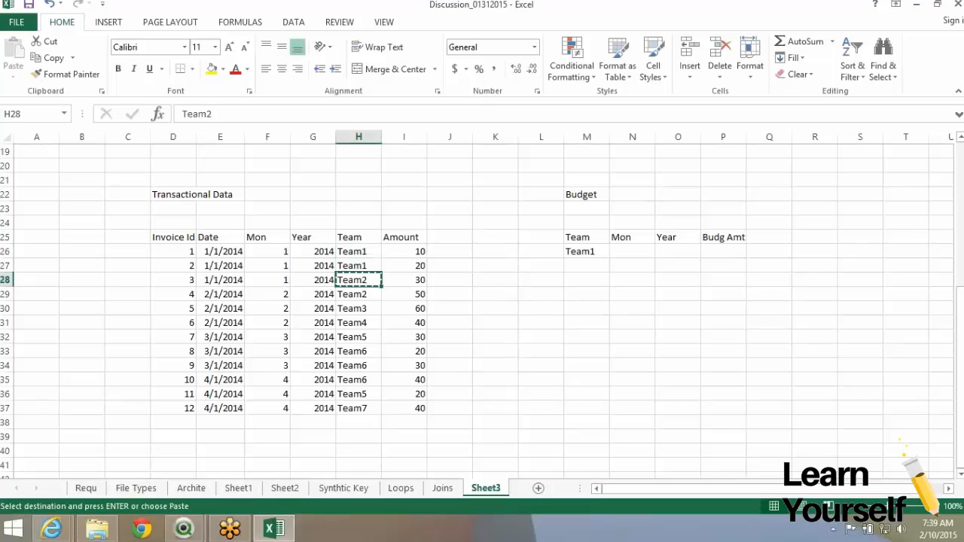
{"action": "key", "text": "Up"}
{"action": "key", "text": "ctrl+v"}
Copy Team3 from cell H30 into cell H29 of the Team column
{"action": "key", "text": "Down"}
{"action": "key", "text": "Down"}
{"action": "key", "text": "Down"}
{"action": "key", "text": "Down"}
{"action": "key", "text": "Up"}
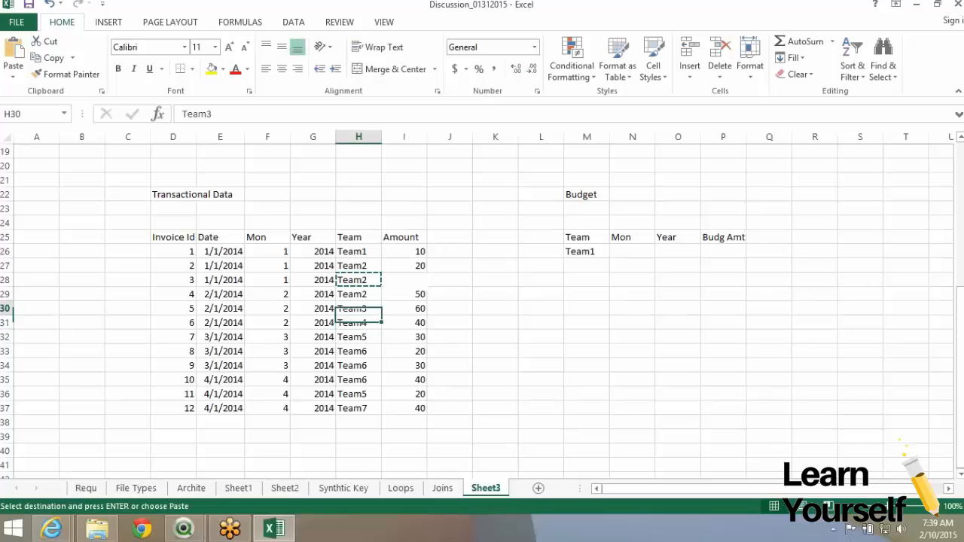
{"action": "key", "text": "ctrl+c"}
{"action": "key", "text": "Up"}
{"action": "key", "text": "ctrl+v"}
Copy Team3 from cell H29 into cell H28
{"action": "key", "text": "shift+Up"}
{"action": "key", "text": "shift+Up"}
{"action": "key", "text": "shift+Up"}
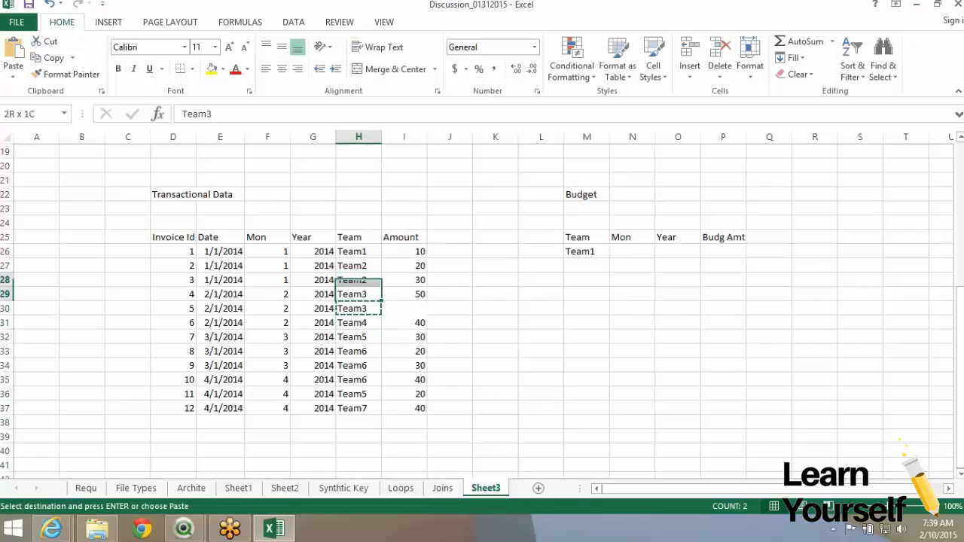
{"action": "key", "text": "Up"}
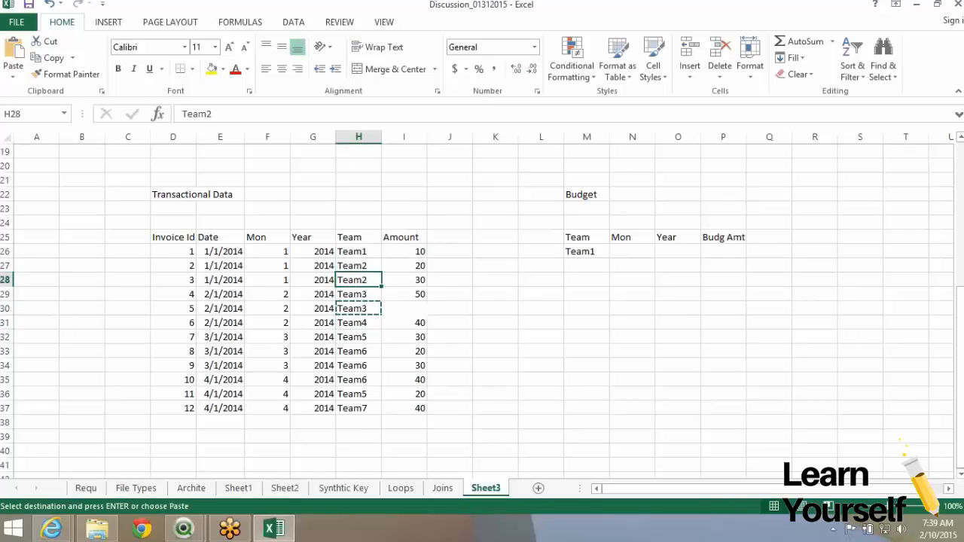
{"action": "key", "text": "Down"}
{"action": "key", "text": "ctrl+c"}
{"action": "key", "text": "Up"}
{"action": "key", "text": "ctrl+v"}
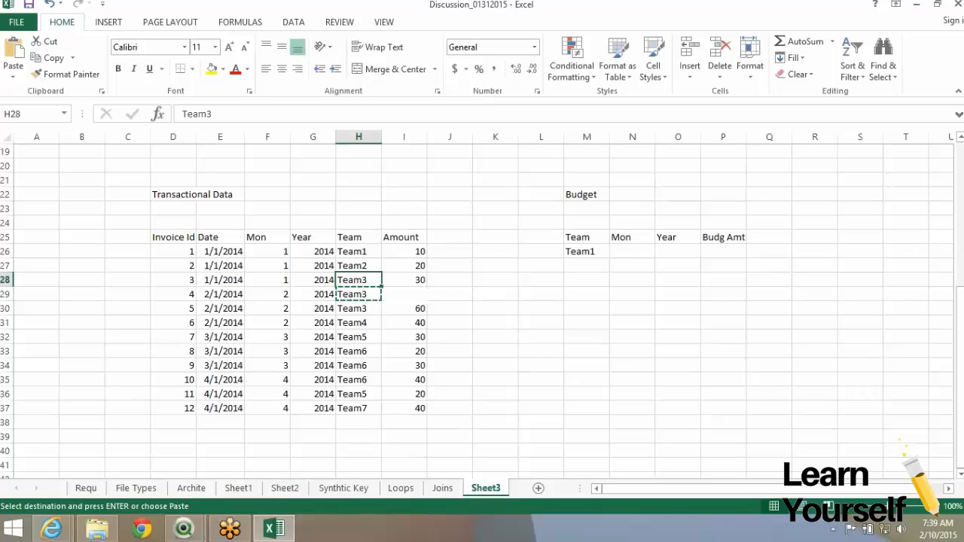
Copy the Team1, Team2 and Team3 block in H26 to H28 into the Team column starting at H29, H32 and H35
{"action": "key", "text": "shift+Up"}
{"action": "key", "text": "shift+Up"}
{"action": "key", "text": "ctrl+c"}
{"action": "key", "text": "Down"}
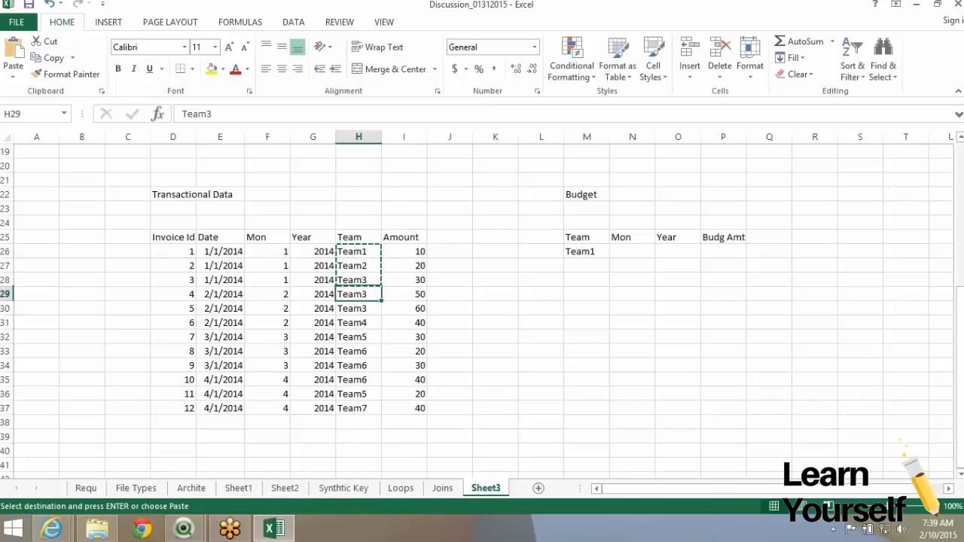
{"action": "key", "text": "ctrl+v"}
{"action": "key", "text": "Down"}
{"action": "key", "text": "Down"}
{"action": "key", "text": "Down"}
{"action": "key", "text": "ctrl+v"}
{"action": "key", "text": "Down"}
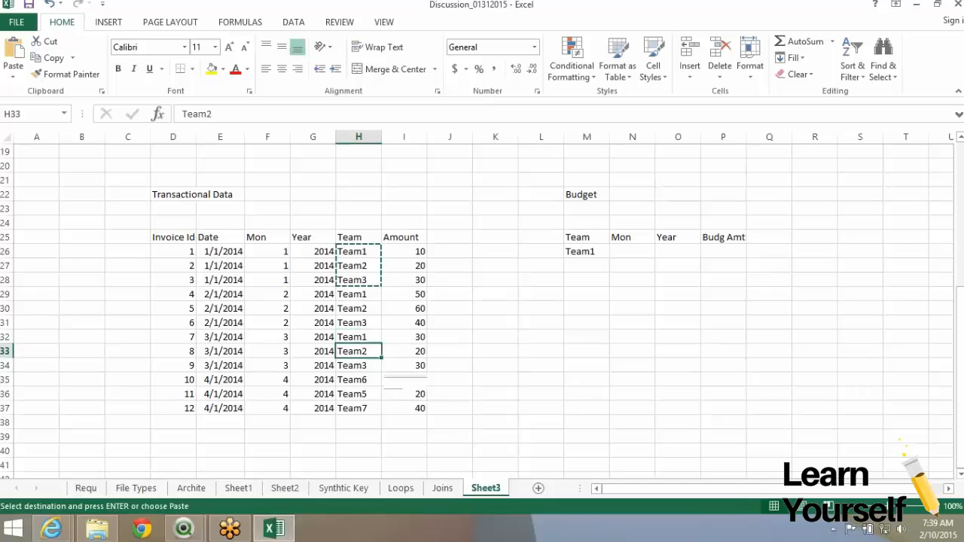
{"action": "key", "text": "Down"}
{"action": "key", "text": "Down"}
{"action": "key", "text": "ctrl+v"}
Enter Team2 in cell M27 and Team3 in cell M28 of the budget table, and select cell N26
{"action": "key", "text": "Right"}
{"action": "key", "text": "Right"}
{"action": "key", "text": "Right"}
{"action": "key", "text": "Right"}
{"action": "key", "text": "Right"}
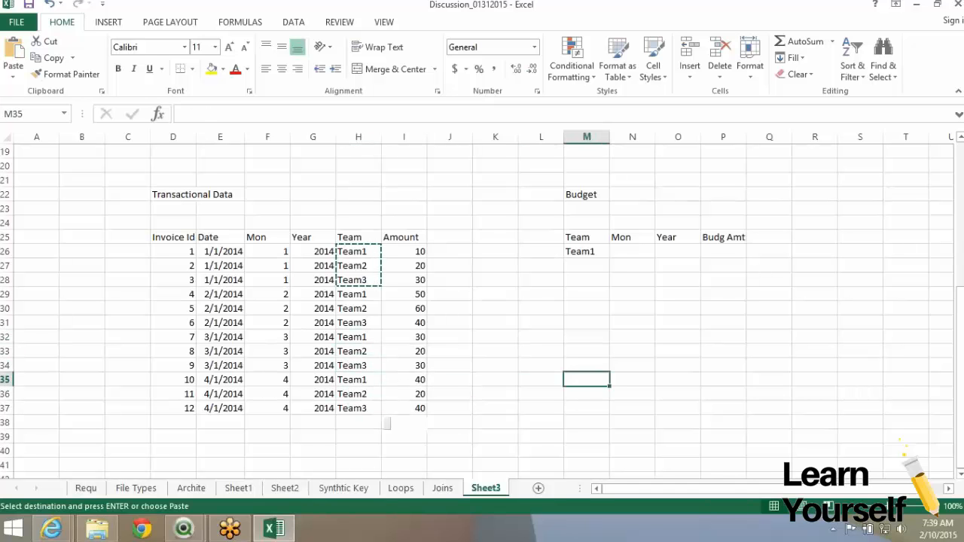
{"action": "key", "text": "ctrl+Up"}
{"action": "key", "text": "Down"}
{"action": "key", "text": "Escape"}
{"action": "type", "text": "Team2"}
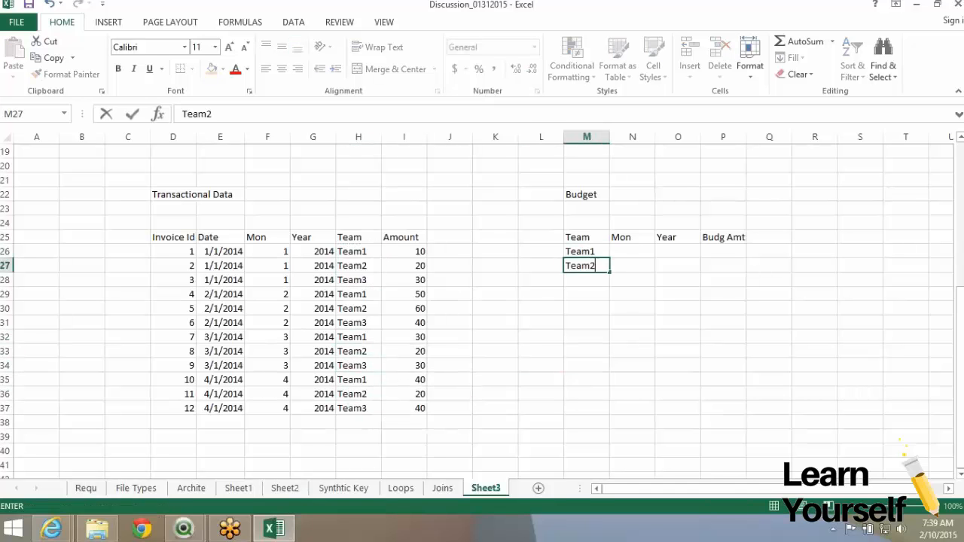
{"action": "key", "text": "Return"}
{"action": "type", "text": "Team3"}
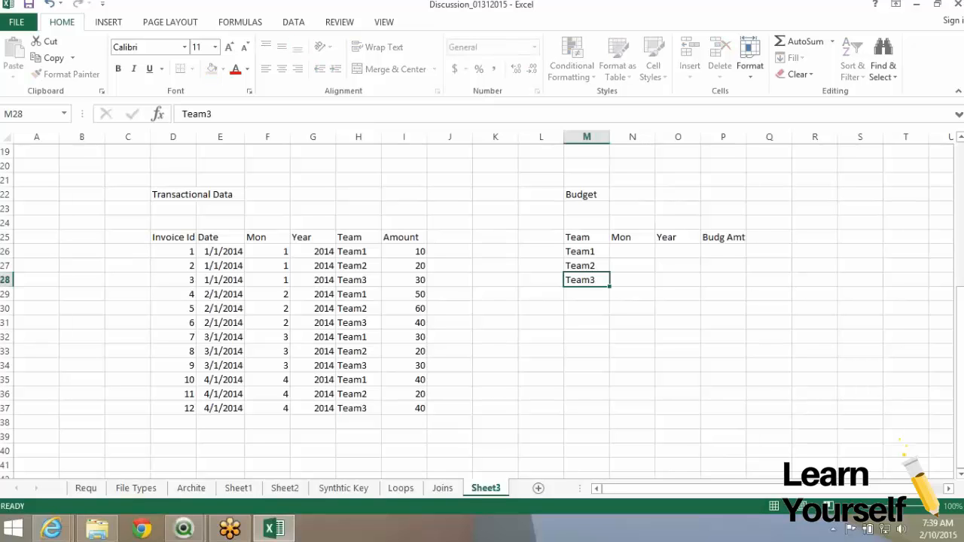
{"action": "key", "text": "Return"}
{"action": "left_click", "coordinate": [632, 252]}
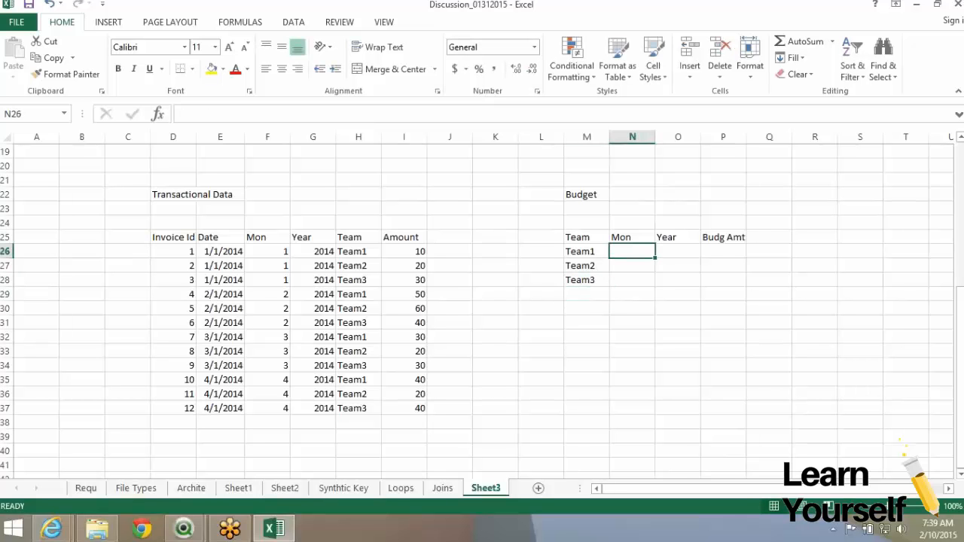
Enter month 1 in cells N26, N27 and N28 of the budget table's Mon column
{"action": "type", "text": "1"}
{"action": "key", "text": "Return"}
{"action": "type", "text": "1"}
{"action": "key", "text": "Return"}
{"action": "type", "text": "1"}
{"action": "key", "text": "ctrl+Return"}
{"action": "key", "text": "Return"}
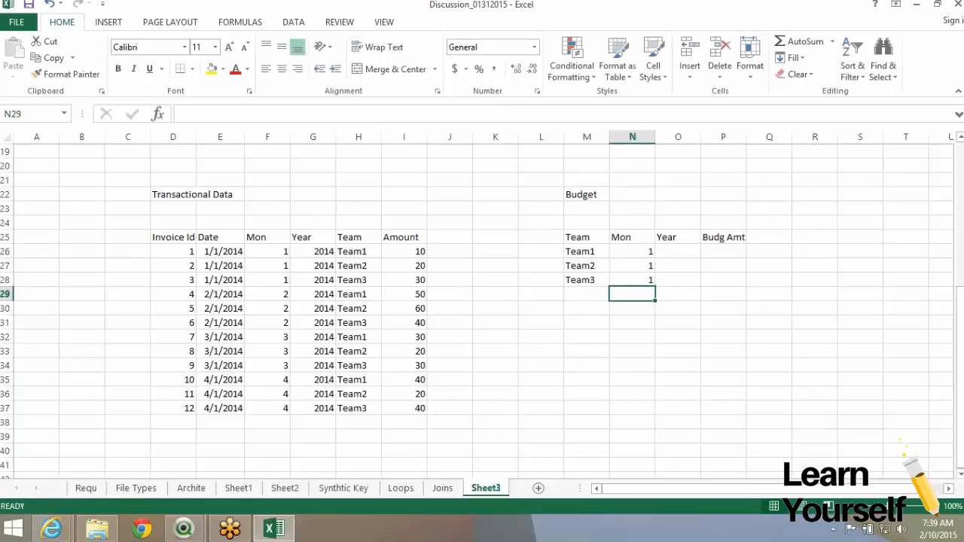
{"action": "type", "text": "1"}
{"action": "key", "text": "Escape"}
Copy the Team1, Team2 and Team3 block in M26 to M28 into the budget's Team column starting at M29 and M32
{"action": "left_click_drag", "start_coordinate": [587, 252], "coordinate": [587, 280]}
{"action": "key", "text": "ctrl+c"}
{"action": "key", "text": "Down"}
{"action": "key", "text": "Down"}
{"action": "key", "text": "Down"}
{"action": "key", "text": "Down"}
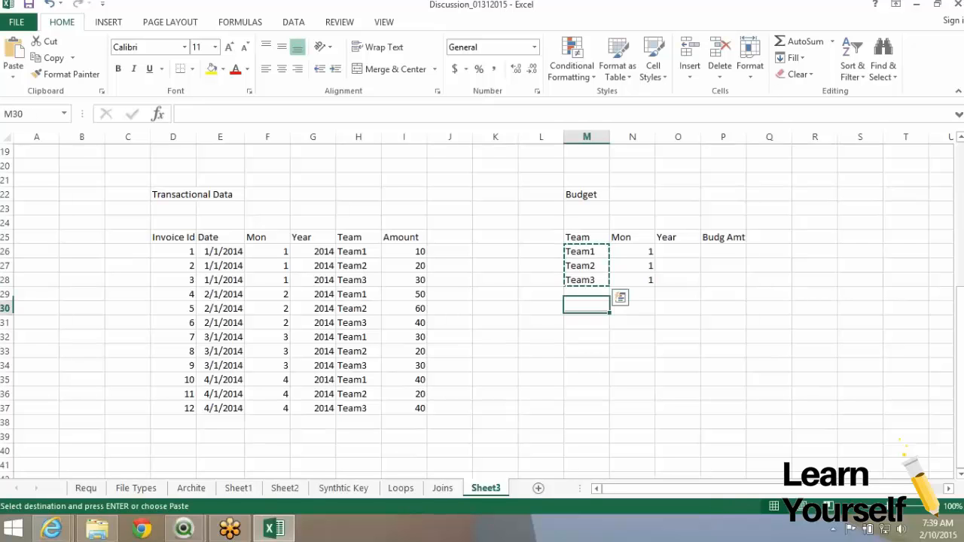
{"action": "key", "text": "Up"}
{"action": "key", "text": "ctrl+v"}
{"action": "key", "text": "Down"}
{"action": "key", "text": "Down"}
{"action": "key", "text": "Down"}
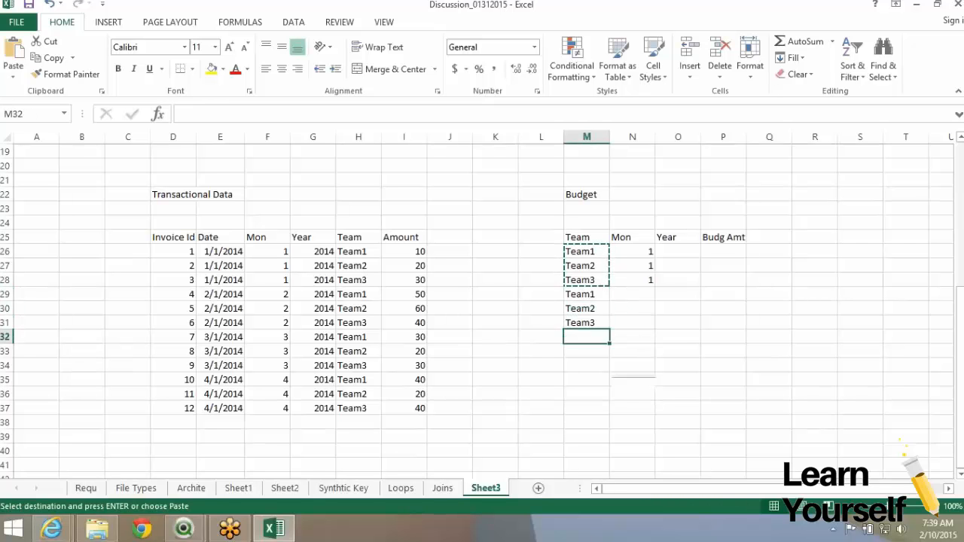
{"action": "key", "text": "ctrl+v"}
{"action": "key", "text": "Escape"}
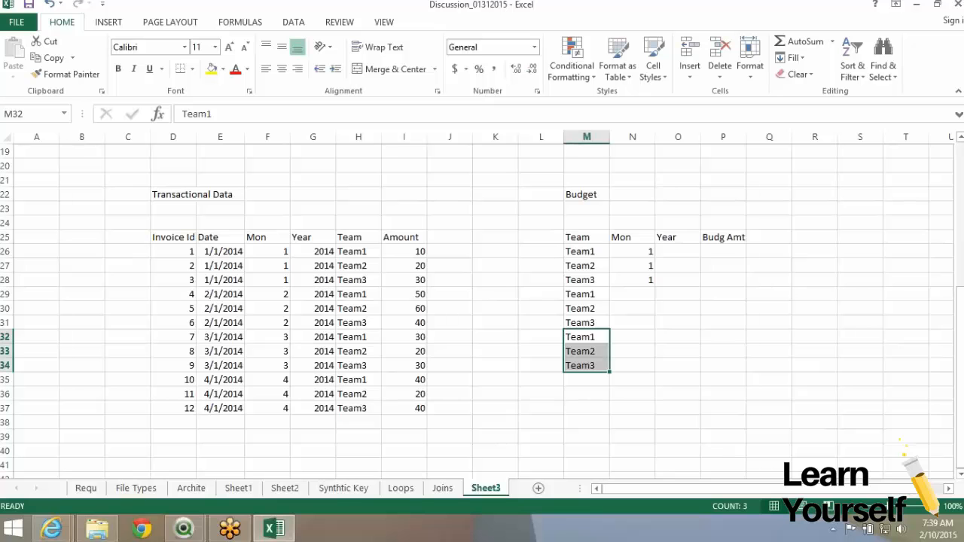
Enter month 2 in cell N29 and fill it down through N31
{"action": "key", "text": "Right"}
{"action": "key", "text": "Up"}
{"action": "key", "text": "Up"}
{"action": "key", "text": "Up"}
{"action": "type", "text": "2"}
{"action": "key", "text": "Return"}
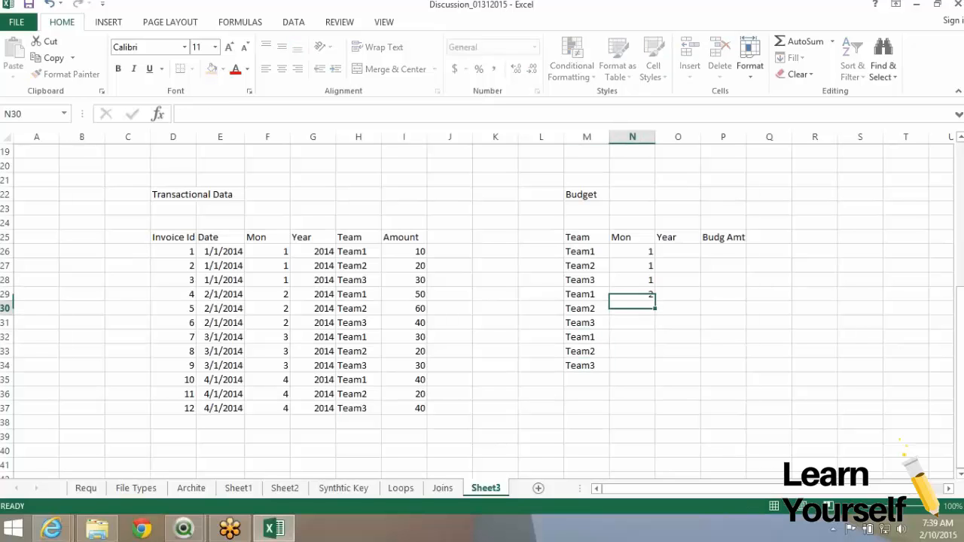
{"action": "key", "text": "Up"}
{"action": "key", "text": "shift+Down"}
{"action": "key", "text": "shift+Down"}
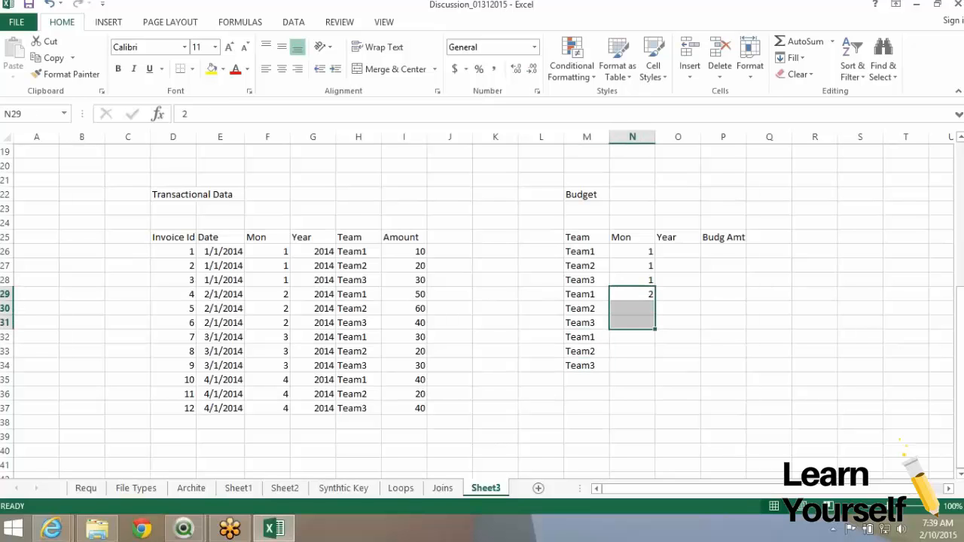
{"action": "type", "text": "d"}
{"action": "key", "text": "Escape"}
{"action": "key", "text": "ctrl+d"}
Enter month 3 in cell N32 and fill it down through N34
{"action": "key", "text": "Down"}
{"action": "key", "text": "Down"}
{"action": "key", "text": "Down"}
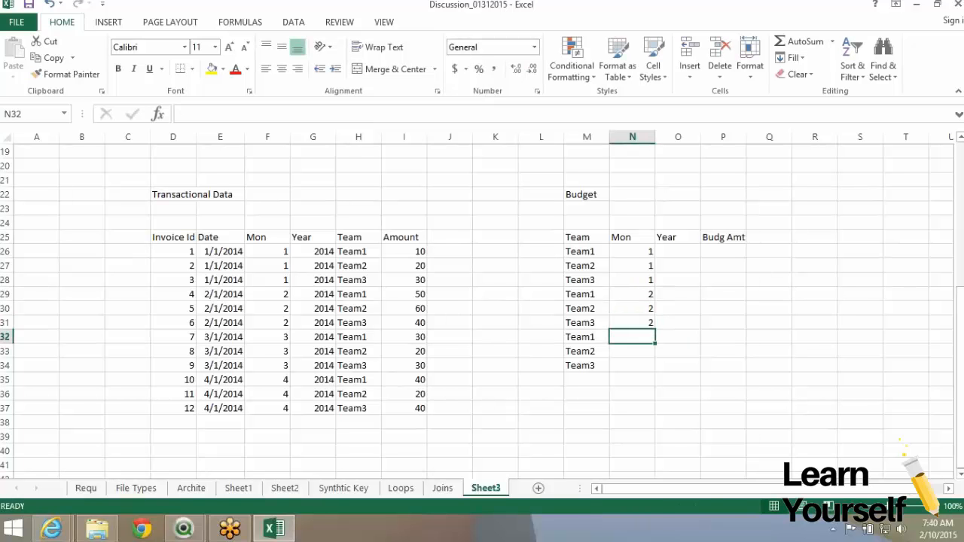
{"action": "type", "text": "3"}
{"action": "key", "text": "Return"}
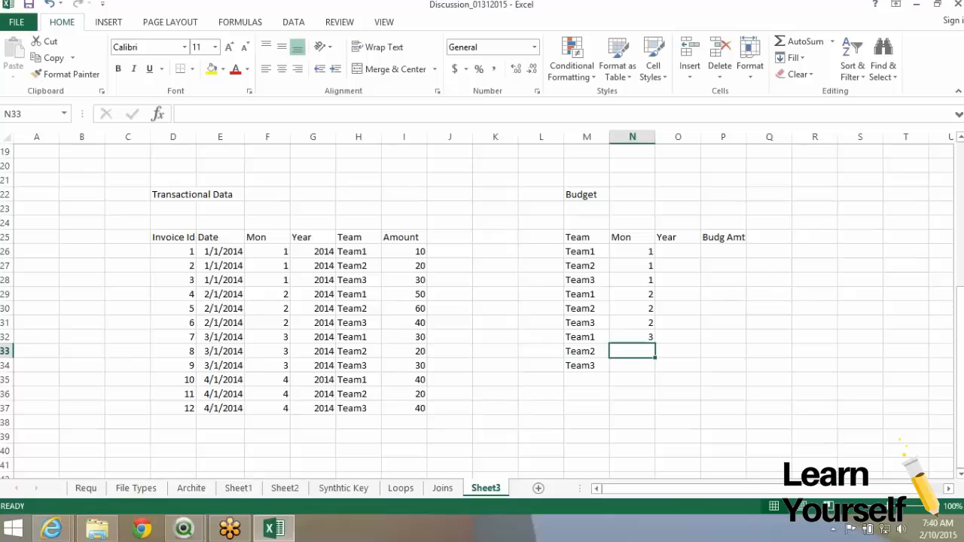
{"action": "key", "text": "Up"}
{"action": "key", "text": "shift+Down"}
{"action": "key", "text": "shift+Down"}
{"action": "key", "text": "ctrl+d"}
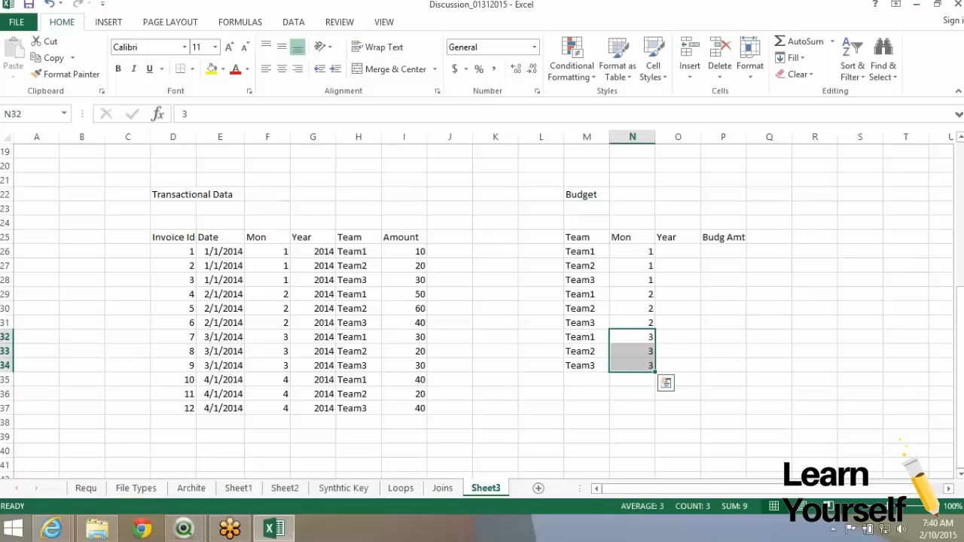
Enter 2014 in cell O26 of the budget's Year column and fill it down through O34
{"action": "key", "text": "Right"}
{"action": "key", "text": "Up"}
{"action": "key", "text": "Up"}
{"action": "key", "text": "Up"}
{"action": "key", "text": "Up"}
{"action": "key", "text": "Up"}
{"action": "key", "text": "Up"}
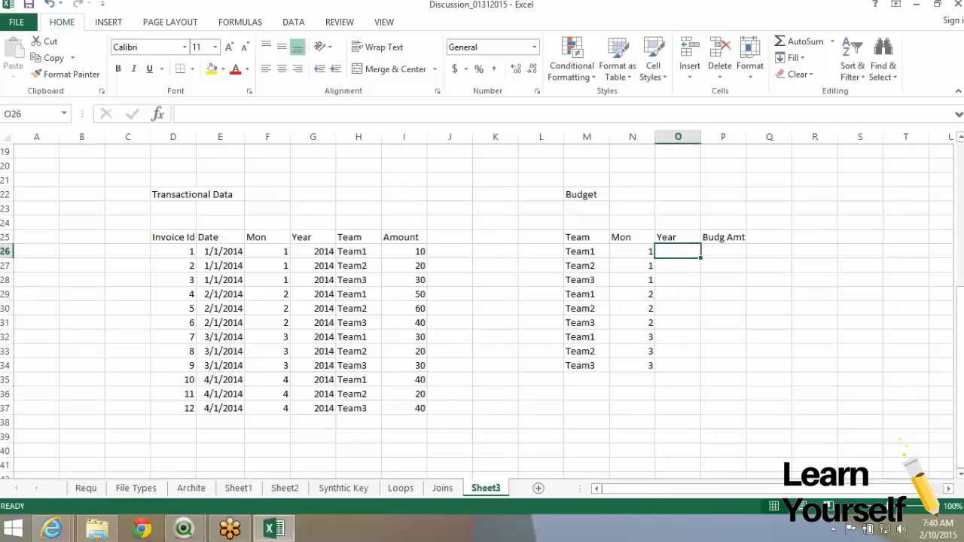
{"action": "type", "text": "2014"}
{"action": "key", "text": "Return"}
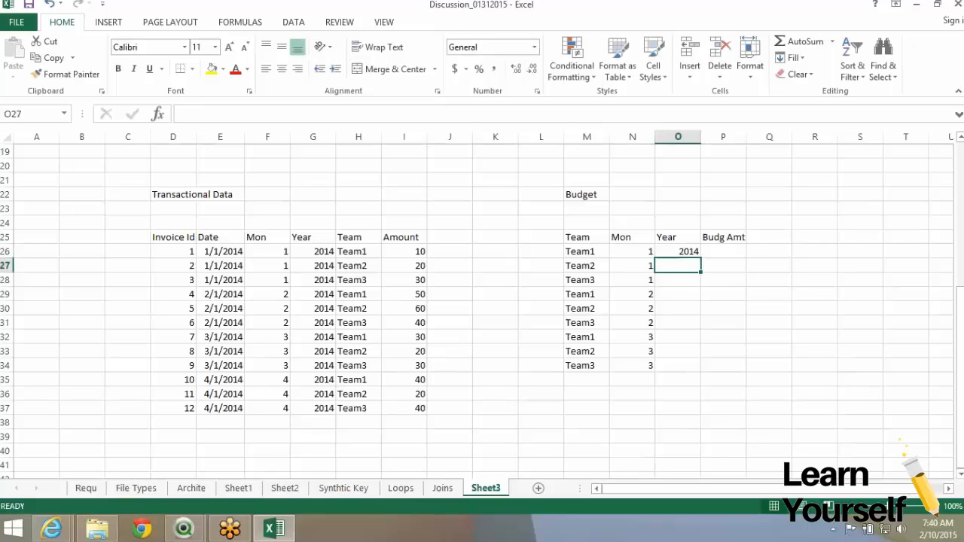
{"action": "key", "text": "Up"}
{"action": "key", "text": "shift+Down"}
{"action": "key", "text": "shift+Down"}
{"action": "key", "text": "shift+Down"}
{"action": "key", "text": "shift+Down"}
{"action": "key", "text": "shift+Down"}
{"action": "key", "text": "shift+Down"}
{"action": "key", "text": "shift+Down"}
{"action": "key", "text": "shift+Down"}
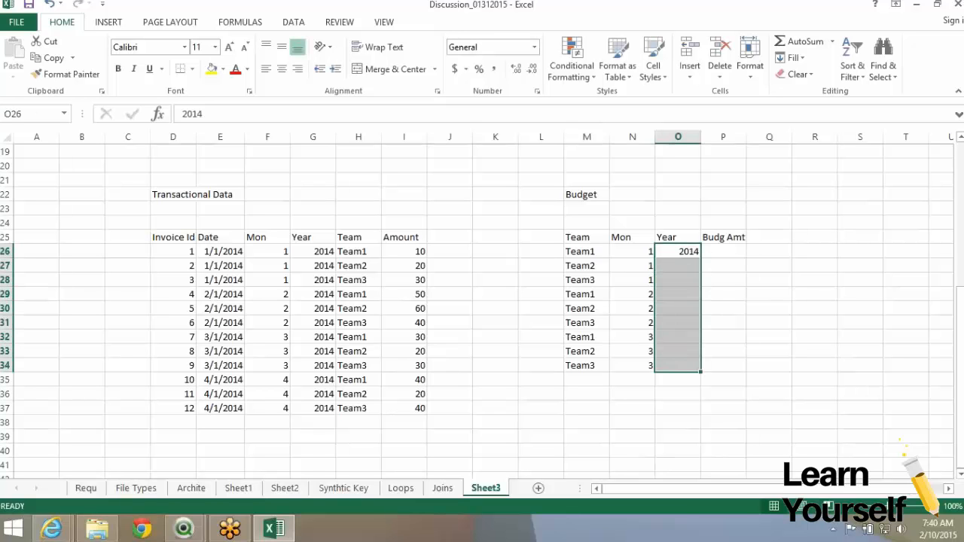
{"action": "key", "text": "ctrl+d"}
Enter the budget amounts 70, 80, 90 and 100 in cells P26 to P29
{"action": "key", "text": "Right"}
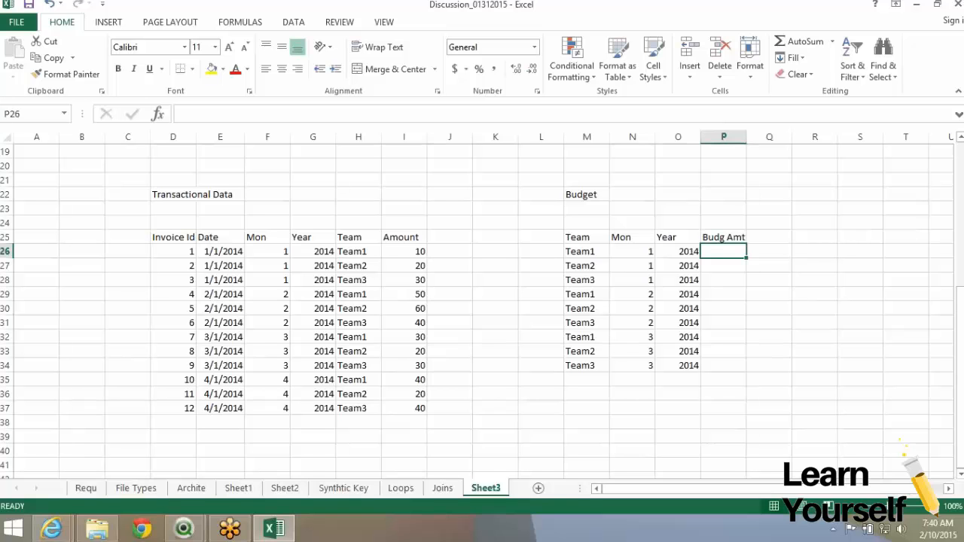
{"action": "type", "text": "70"}
{"action": "key", "text": "Return"}
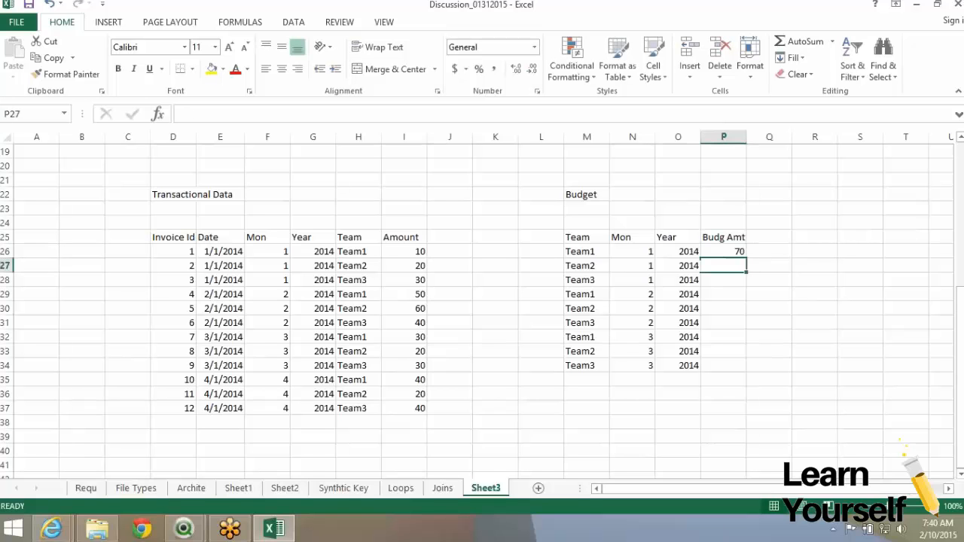
{"action": "type", "text": "0"}
{"action": "key", "text": "Return"}
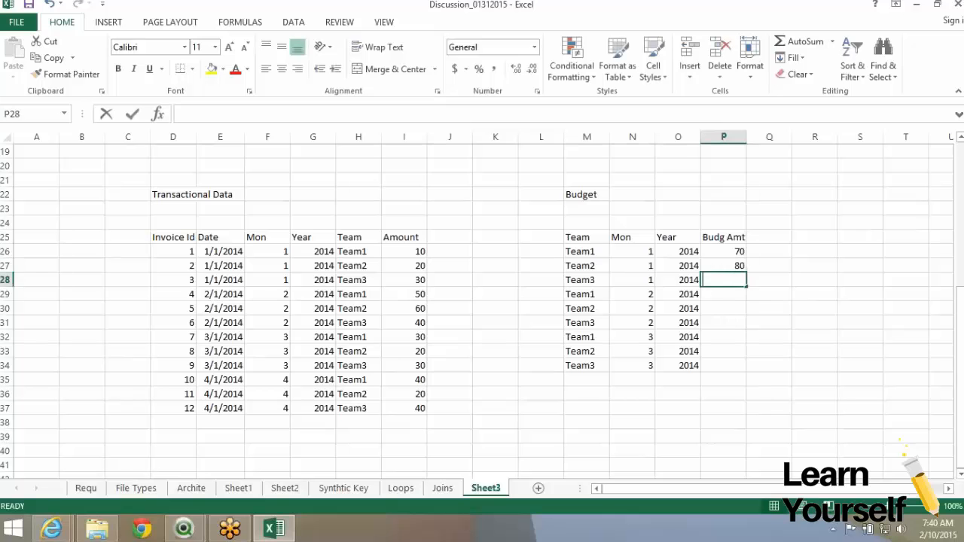
{"action": "type", "text": "90"}
{"action": "key", "text": "Return"}
{"action": "type", "text": "100"}
{"action": "key", "text": "ctrl+Return"}
{"action": "key", "text": "Return"}
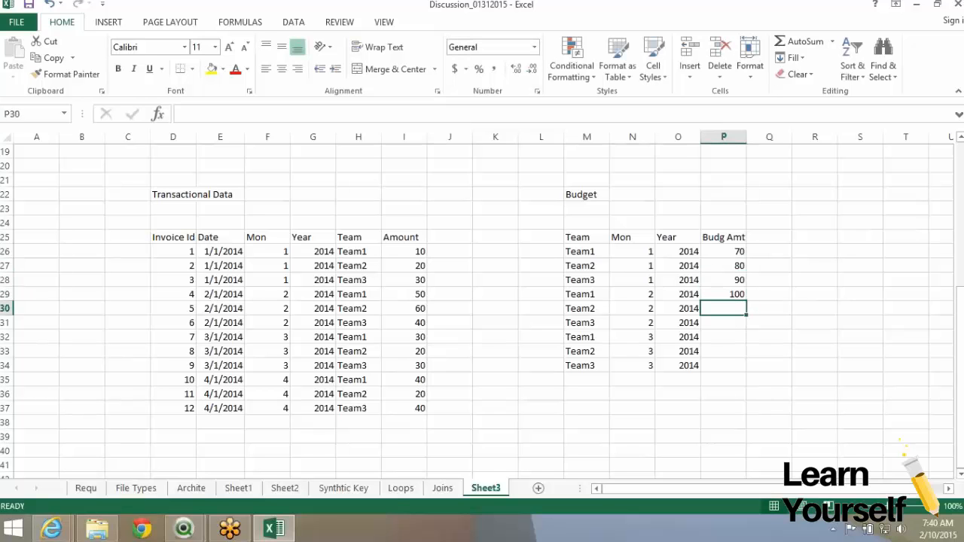
Enter the budget amounts 60, 70, 80, 90 and 40 in cells P30 to P34
{"action": "type", "text": "60"}
{"action": "key", "text": "Return"}
{"action": "type", "text": "70"}
{"action": "key", "text": "Return"}
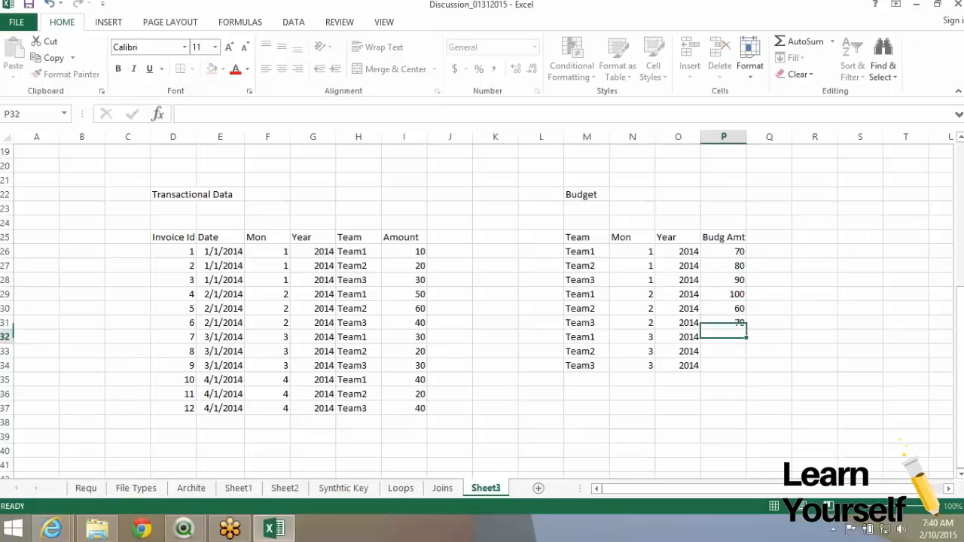
{"action": "type", "text": "80"}
{"action": "key", "text": "Return"}
{"action": "type", "text": "90"}
{"action": "key", "text": "Return"}
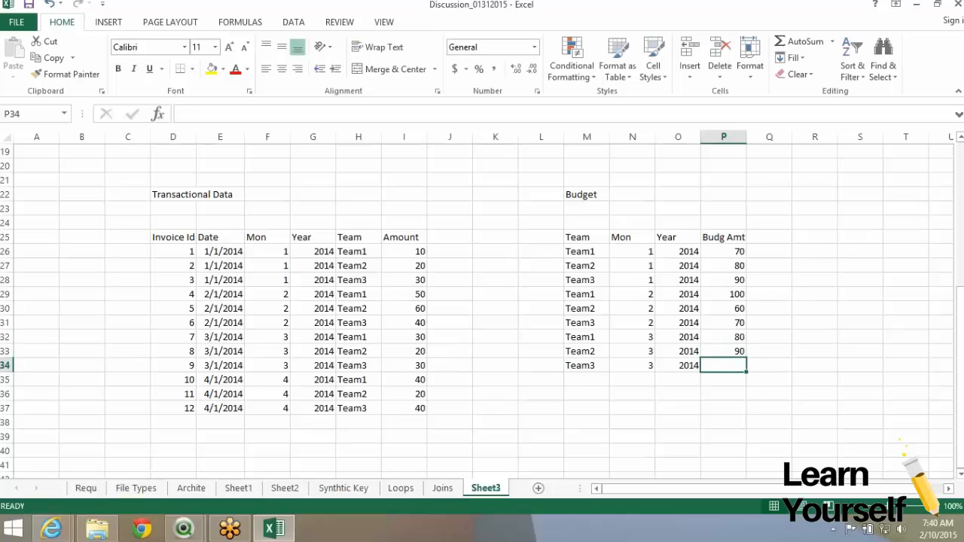
{"action": "type", "text": "40"}
{"action": "key", "text": "Return"}
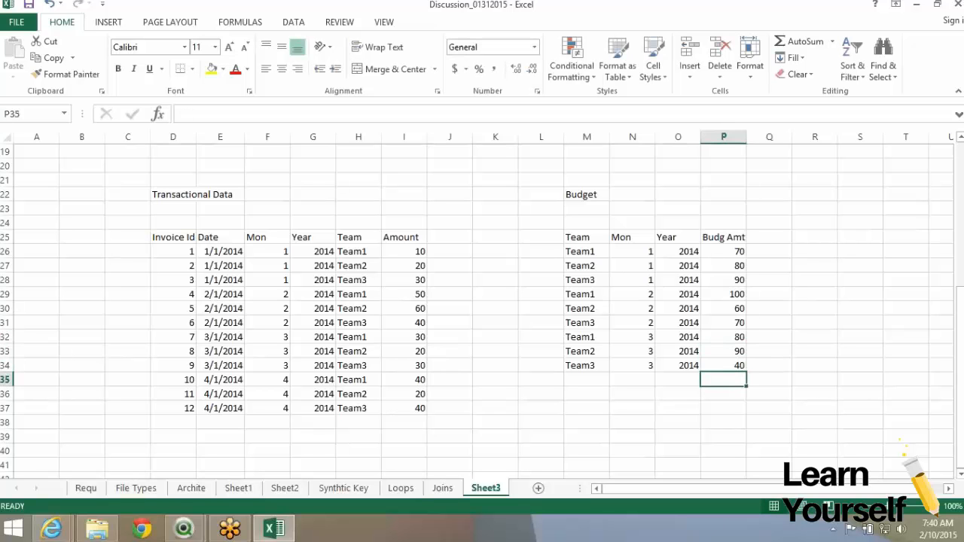
Select the Team1 budget amounts in P26, P29 and P32 together to check their total
{"action": "left_click", "coordinate": [587, 266]}
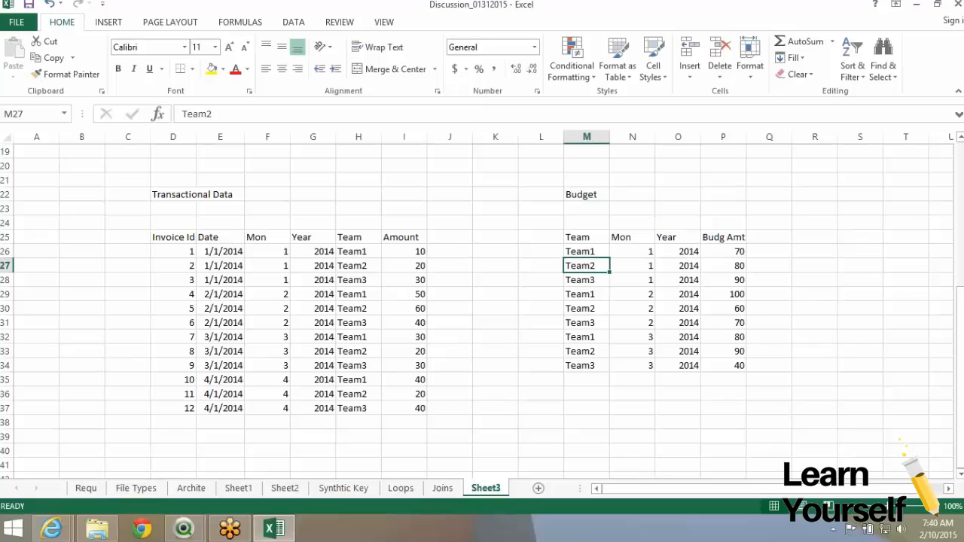
{"action": "left_click", "coordinate": [359, 252]}
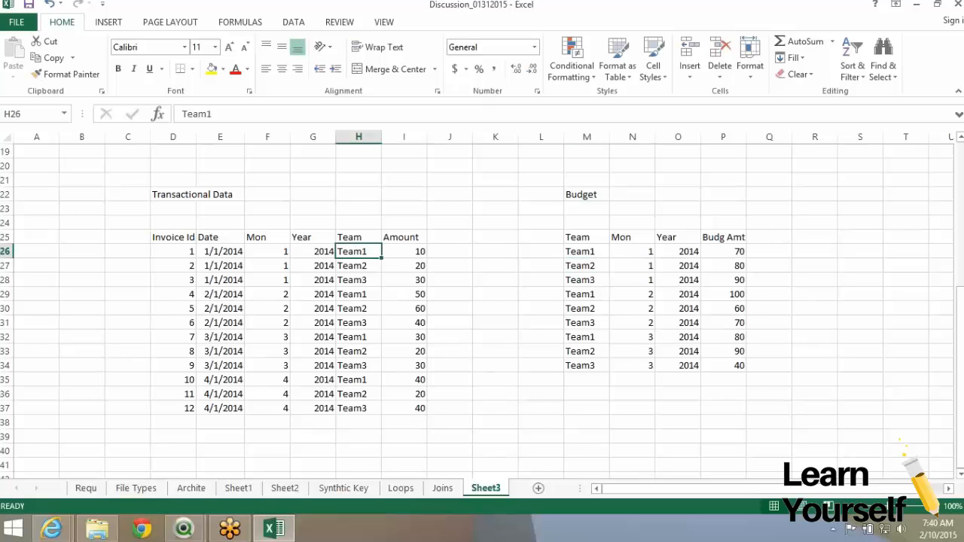
{"action": "left_click", "coordinate": [723, 252]}
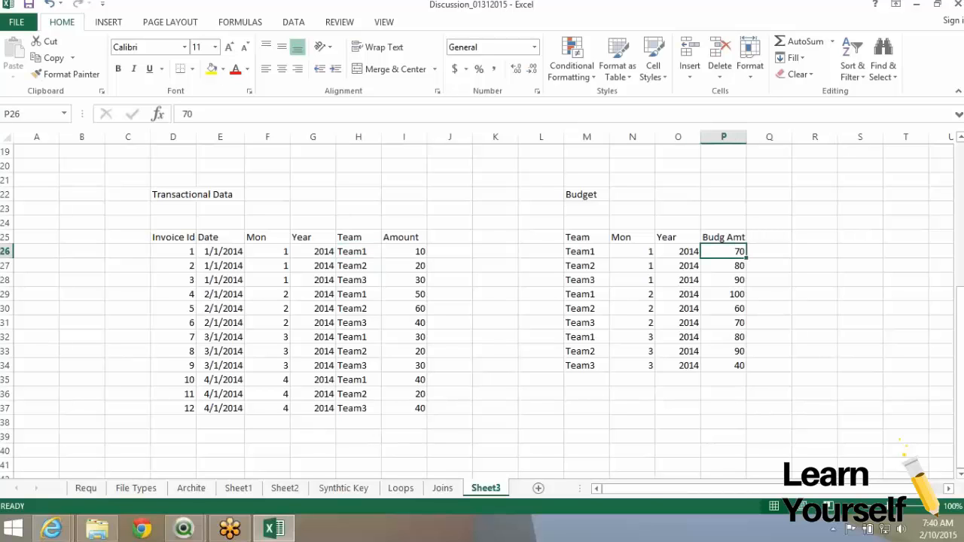
{"action": "left_click", "coordinate": [723, 294], "text": "ctrl"}
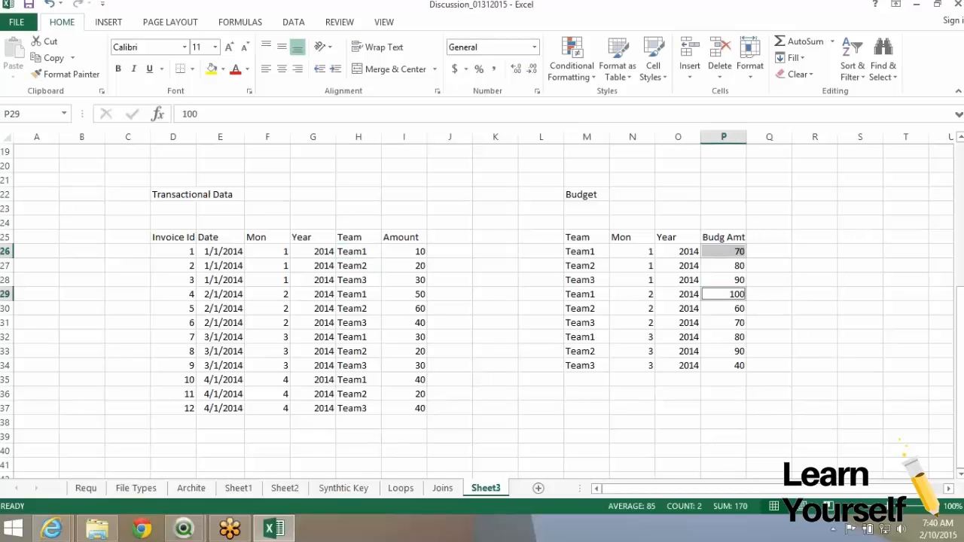
{"action": "left_click", "coordinate": [723, 337], "text": "ctrl"}
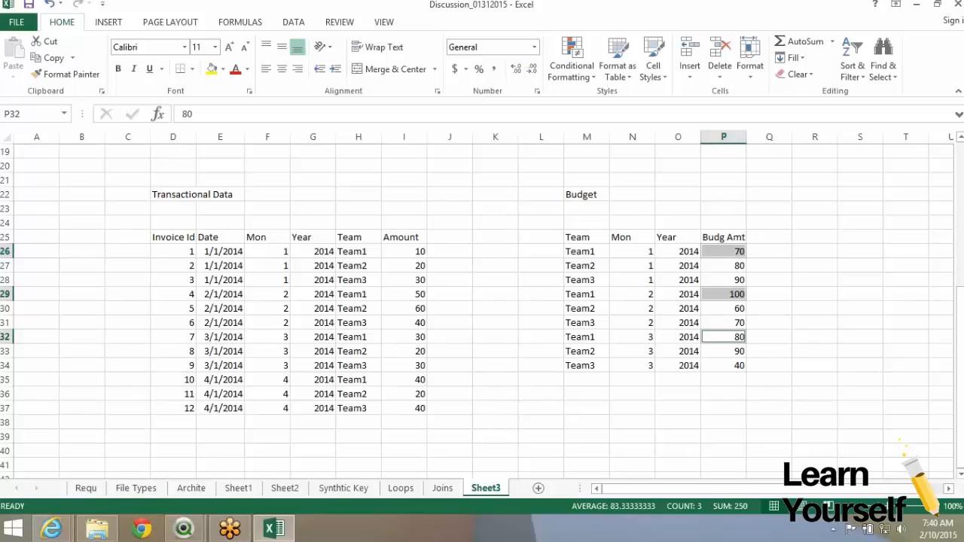
Select the Team1 transaction amounts in I26, I29, I32 and I35 together to check their total
{"action": "left_click", "coordinate": [405, 251]}
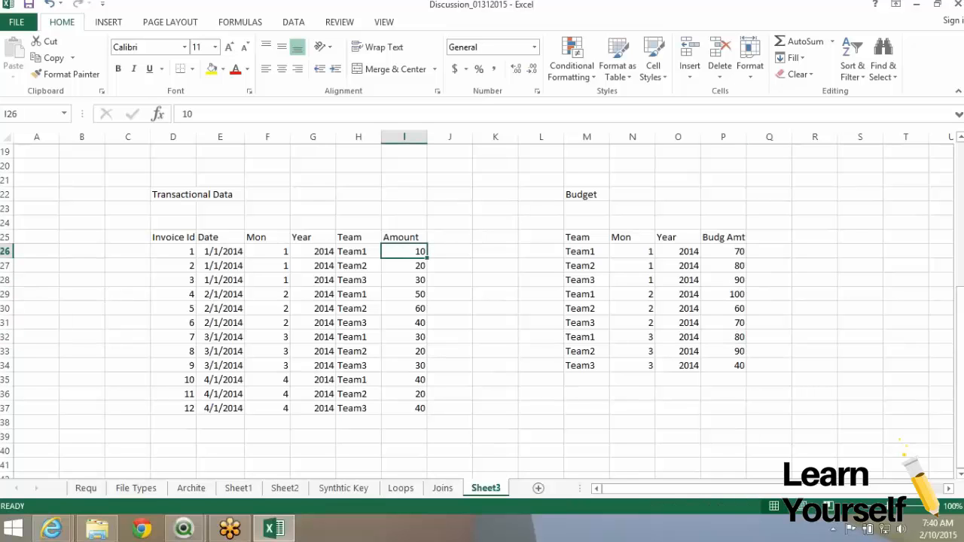
{"action": "left_click", "coordinate": [404, 295], "text": "ctrl"}
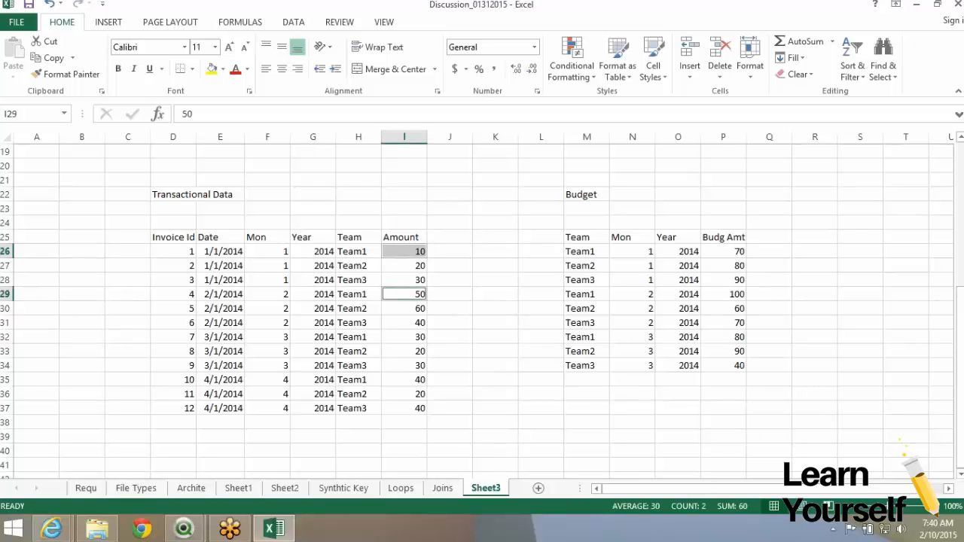
{"action": "left_click", "coordinate": [405, 337], "text": "ctrl"}
{"action": "left_click", "coordinate": [405, 380], "text": "ctrl"}
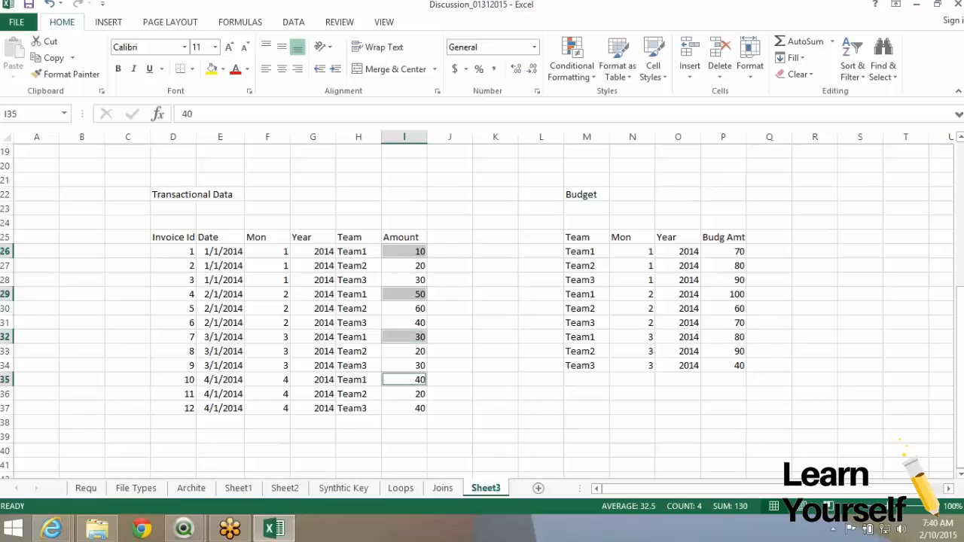
{"action": "left_click", "coordinate": [405, 379], "text": "ctrl"}
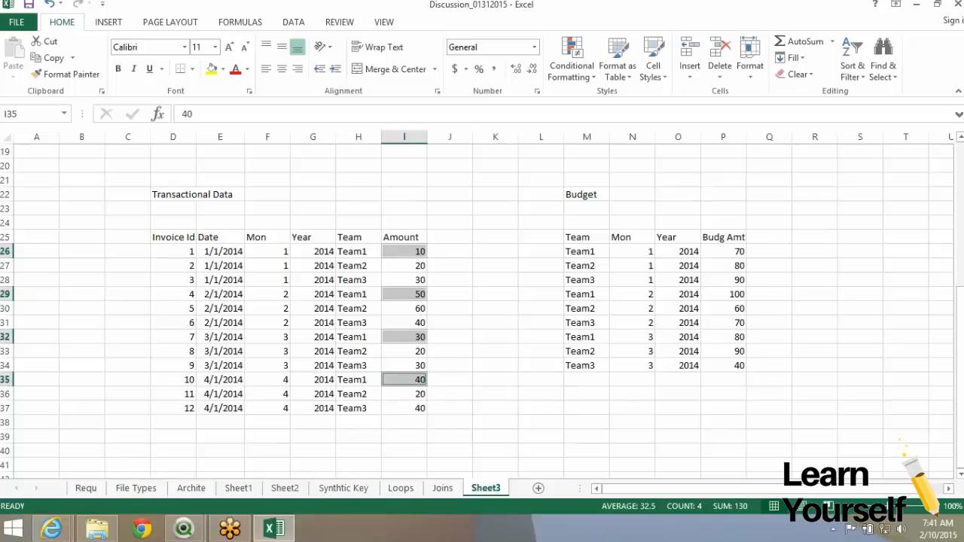
Copy the month 3 budget rows in M32 to P34 into the rows starting at M35
{"action": "left_click", "coordinate": [587, 337]}
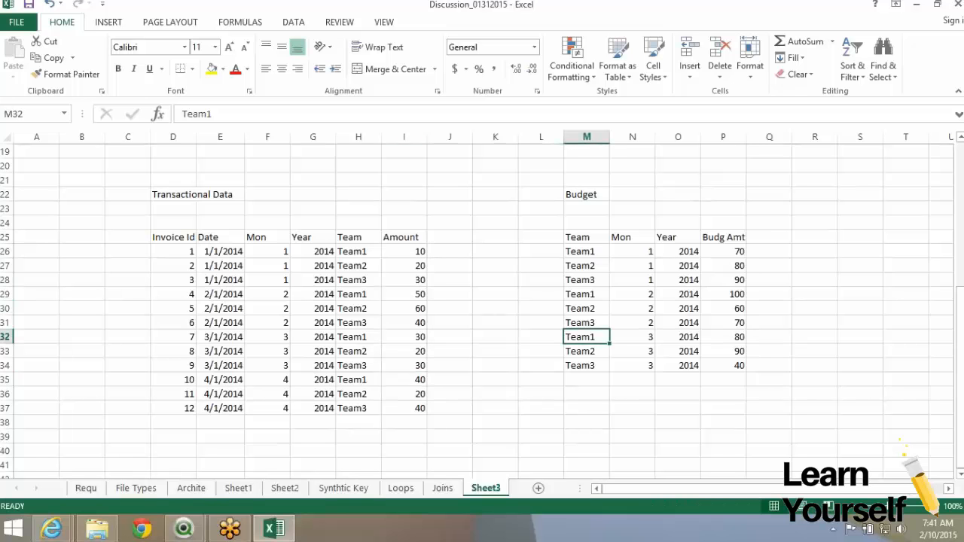
{"action": "left_click_drag", "start_coordinate": [587, 338], "coordinate": [723, 366]}
{"action": "key", "text": "ctrl+c"}
{"action": "left_click", "coordinate": [587, 379]}
{"action": "key", "text": "ctrl+v"}
Set the month to 4 in cells N35, N36 and N37 of the copied budget rows
{"action": "left_click", "coordinate": [632, 380]}
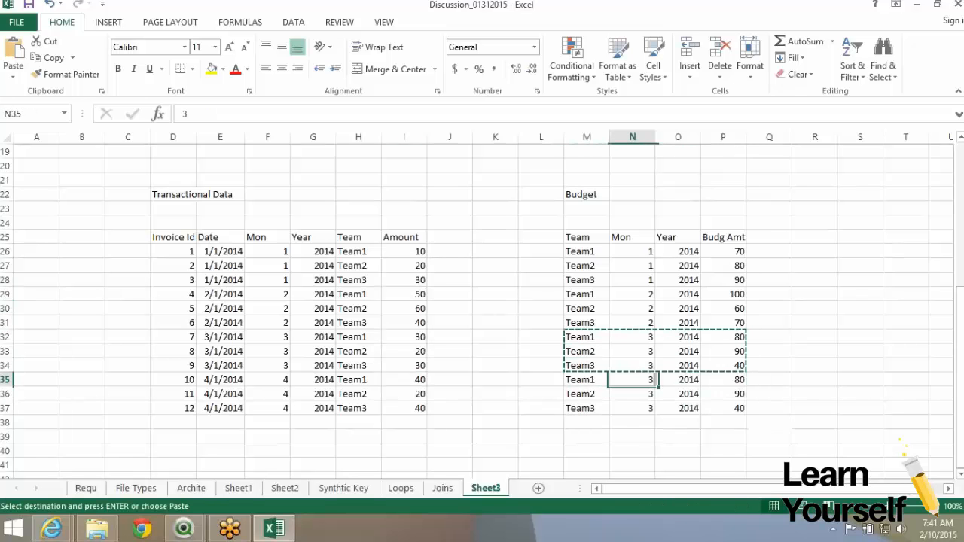
{"action": "type", "text": "4"}
{"action": "key", "text": "Return"}
{"action": "type", "text": "4"}
{"action": "key", "text": "Return"}
{"action": "type", "text": "4"}
{"action": "key", "text": "Return"}
{"action": "key", "text": "Right"}
{"action": "key", "text": "Up"}
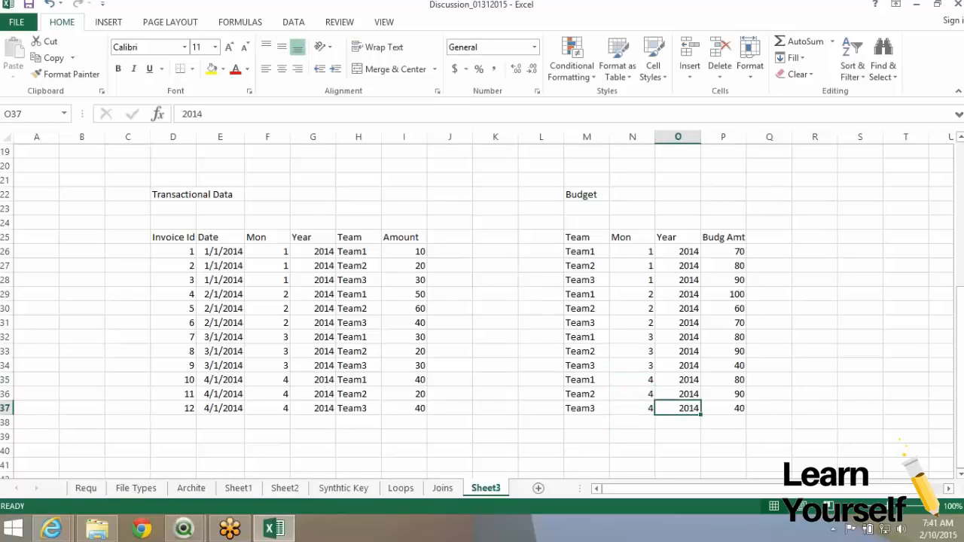
{"action": "key", "text": "Right"}
{"action": "key", "text": "Right"}
{"action": "key", "text": "Left"}
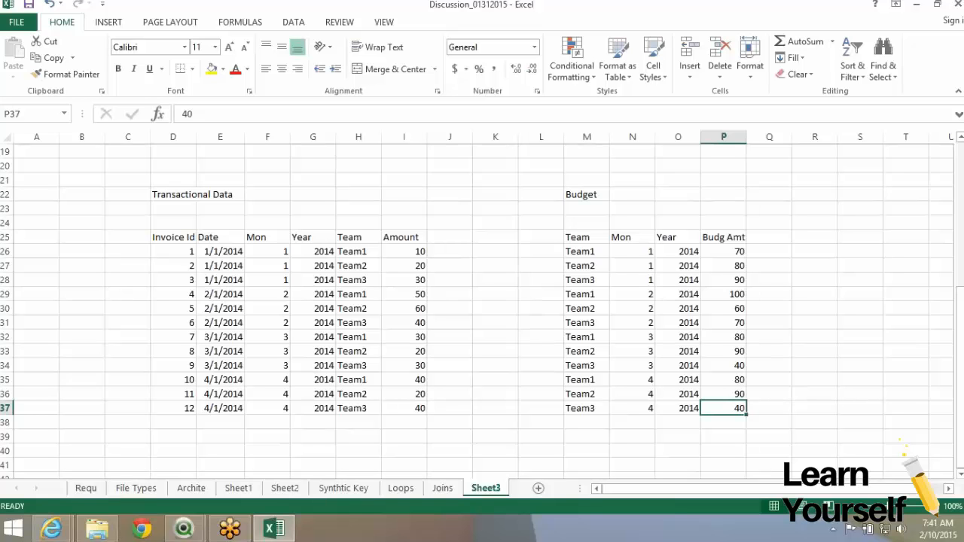
Select the Mon, Year and Team headers in F25 to H25 of the transactional table
{"action": "left_click", "coordinate": [220, 238]}
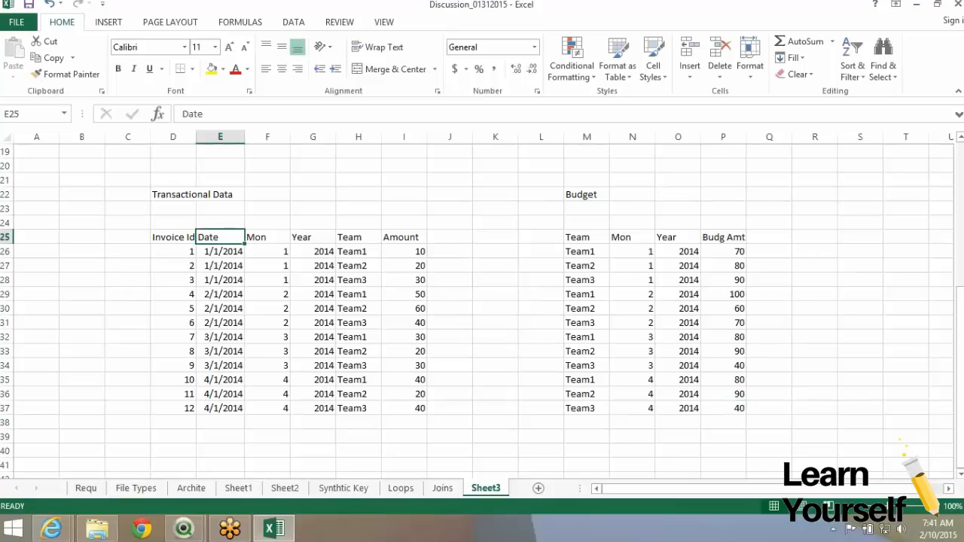
{"action": "left_click", "coordinate": [267, 237]}
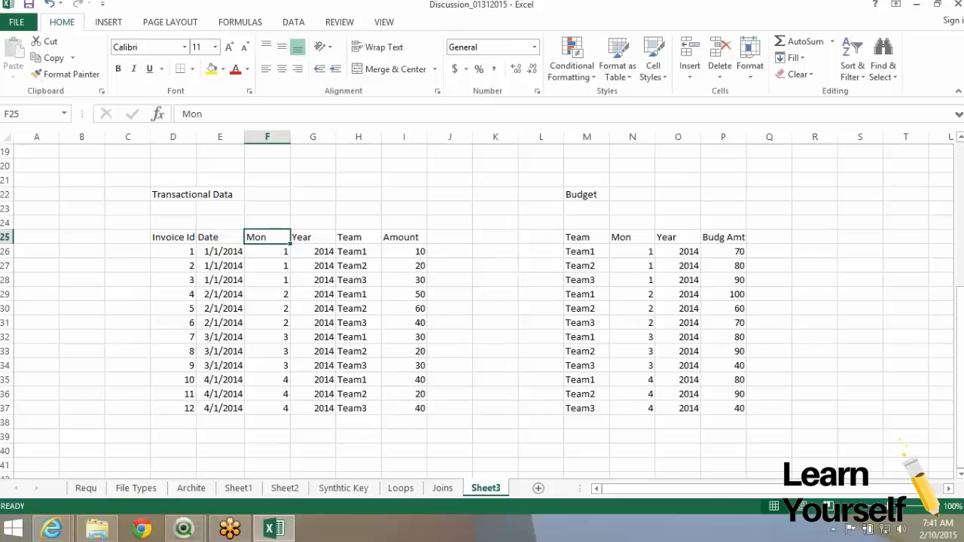
{"action": "key", "text": "shift+Right"}
{"action": "key", "text": "shift+Right"}
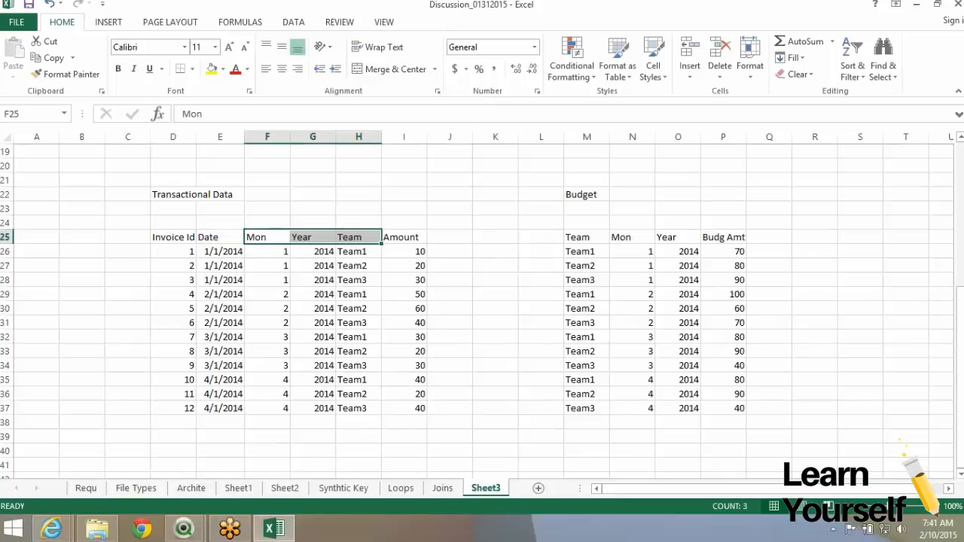
Highlight the Team, Mon and Year headers in M25 to O25 and the empty block K25 to L37 between the two tables
{"action": "left_click_drag", "start_coordinate": [587, 237], "coordinate": [680, 237]}
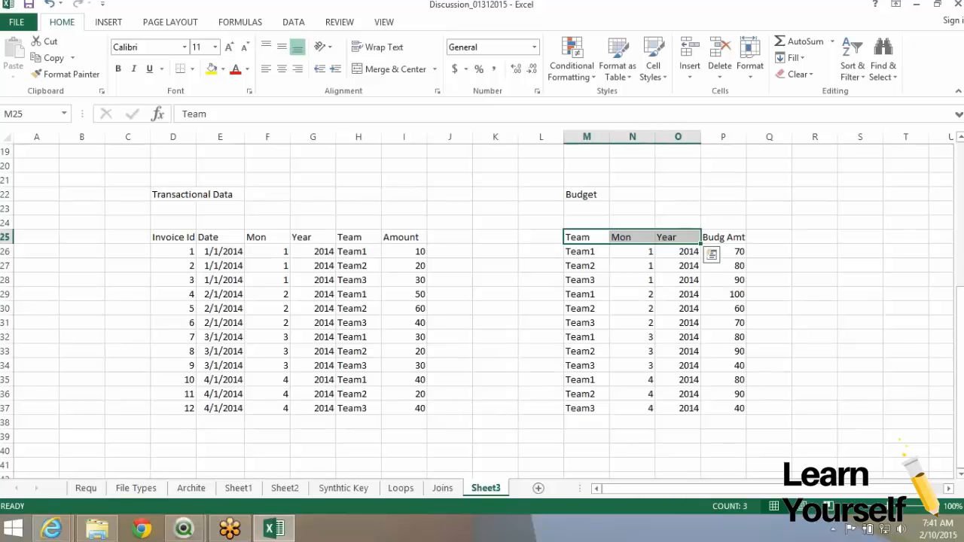
{"action": "left_click_drag", "start_coordinate": [587, 237], "coordinate": [678, 236]}
{"action": "left_click", "coordinate": [562, 238]}
{"action": "left_click_drag", "start_coordinate": [557, 238], "coordinate": [542, 410]}
{"action": "left_click_drag", "start_coordinate": [495, 238], "coordinate": [542, 411]}
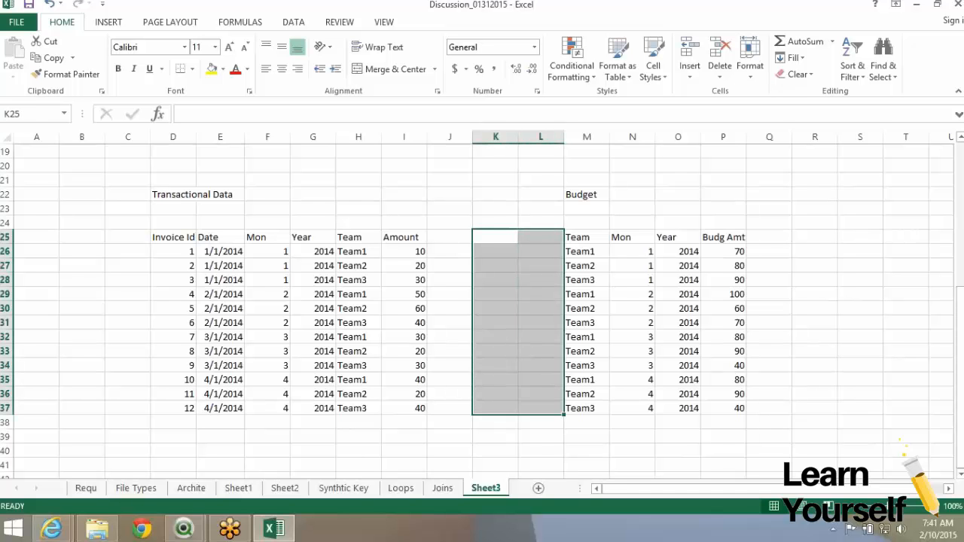
{"action": "left_click_drag", "start_coordinate": [173, 238], "coordinate": [315, 380]}
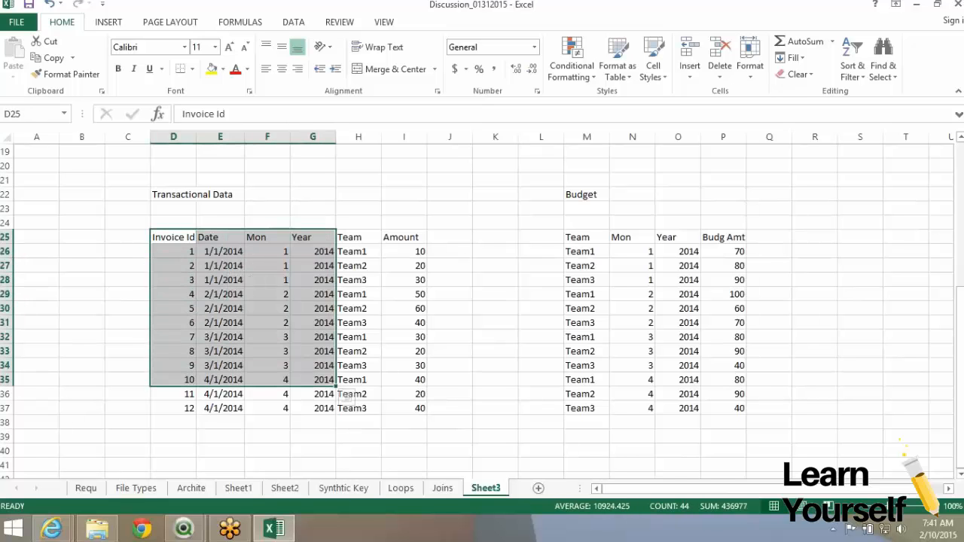
{"action": "left_click", "coordinate": [313, 238]}
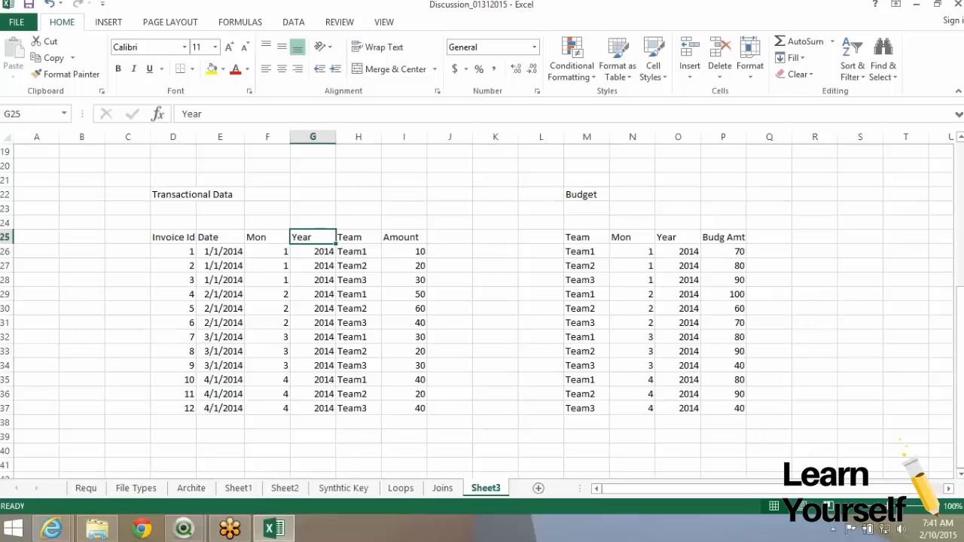
Copy the transactional table in D25 to I37, and switch to QlikView's script editor to delete the old Table1 inline load on Main 2
{"action": "left_click_drag", "start_coordinate": [173, 237], "coordinate": [403, 408]}
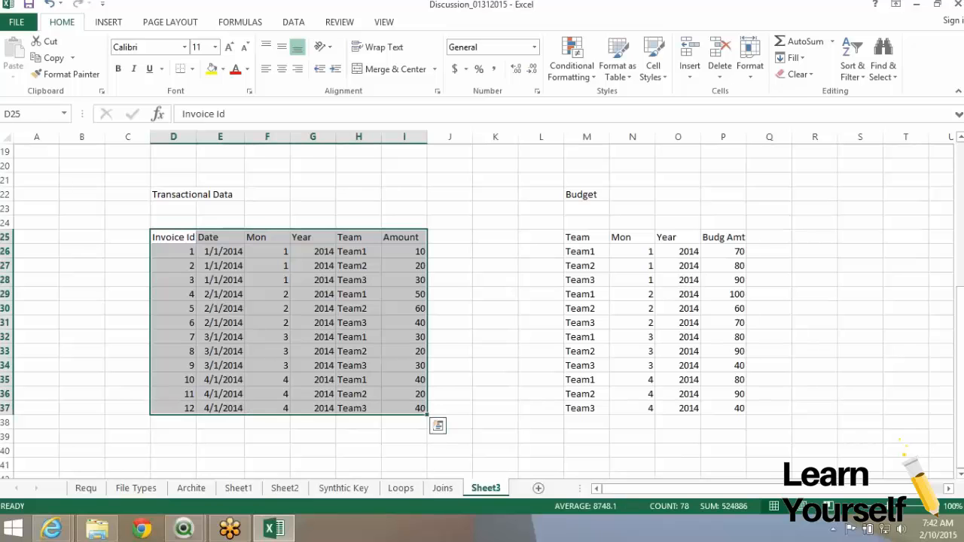
{"action": "key", "text": "ctrl+c"}
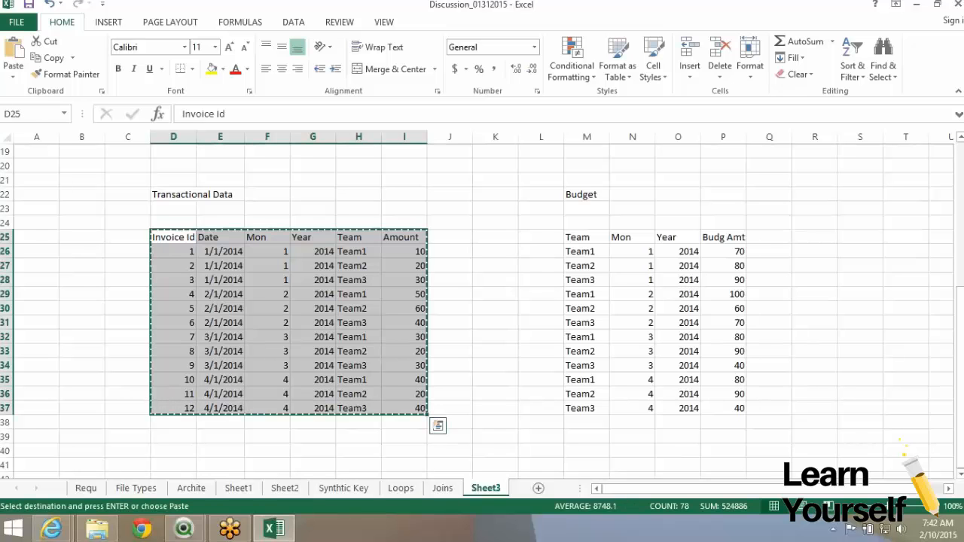
{"action": "key", "text": "alt+Tab"}
{"action": "left_click_drag", "start_coordinate": [55, 233], "coordinate": [63, 105]}
{"action": "key", "text": "Delete"}
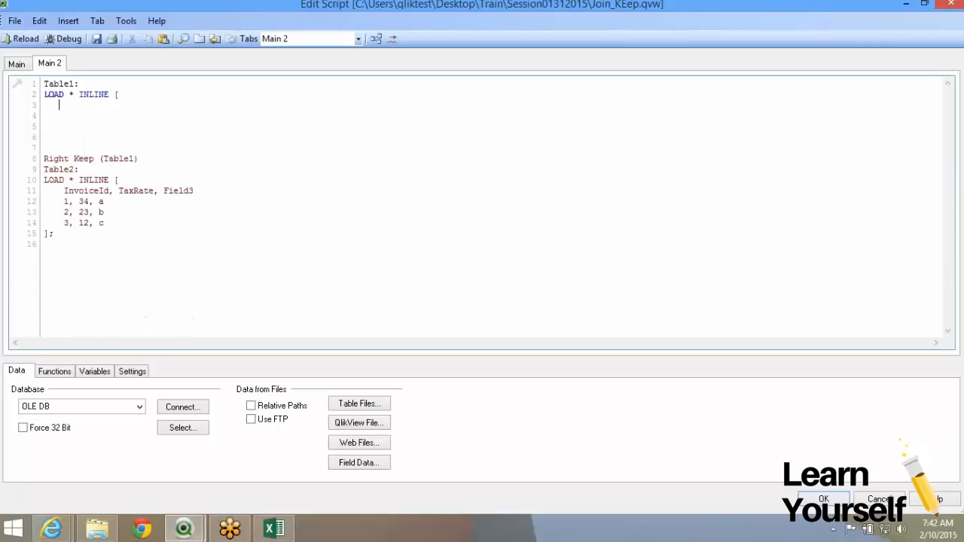
{"action": "left_click_drag", "start_coordinate": [43, 94], "coordinate": [46, 122]}
{"action": "key", "text": "Delete"}
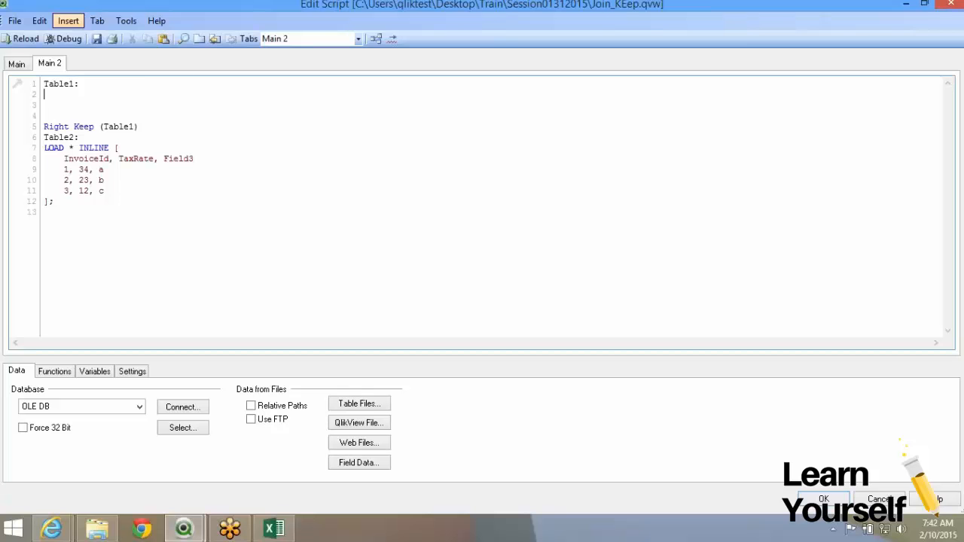
Insert an inline load of the copied transactional data under Table1 and remove its F1 to F6 header line
{"action": "left_click", "coordinate": [68, 20]}
{"action": "mouse_move", "coordinate": [107, 132]}
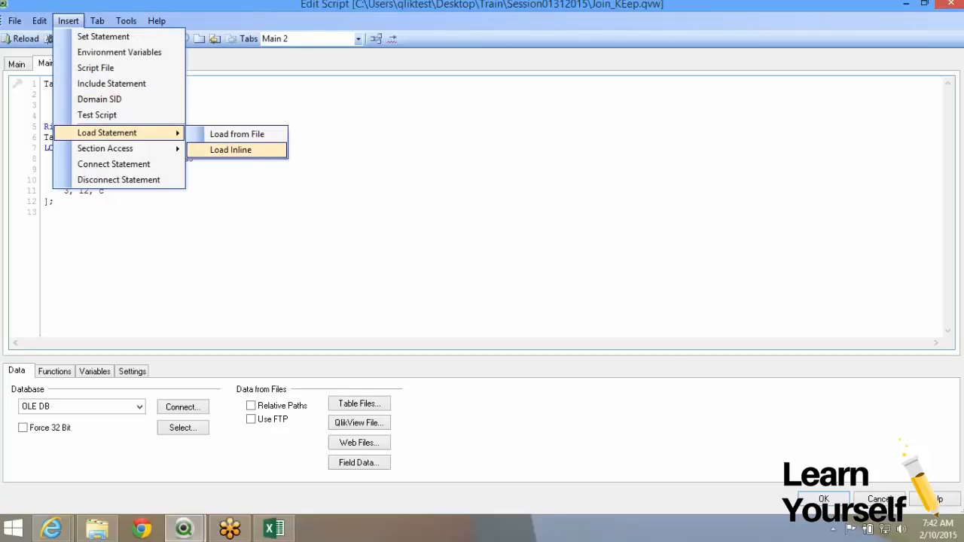
{"action": "left_click", "coordinate": [230, 149]}
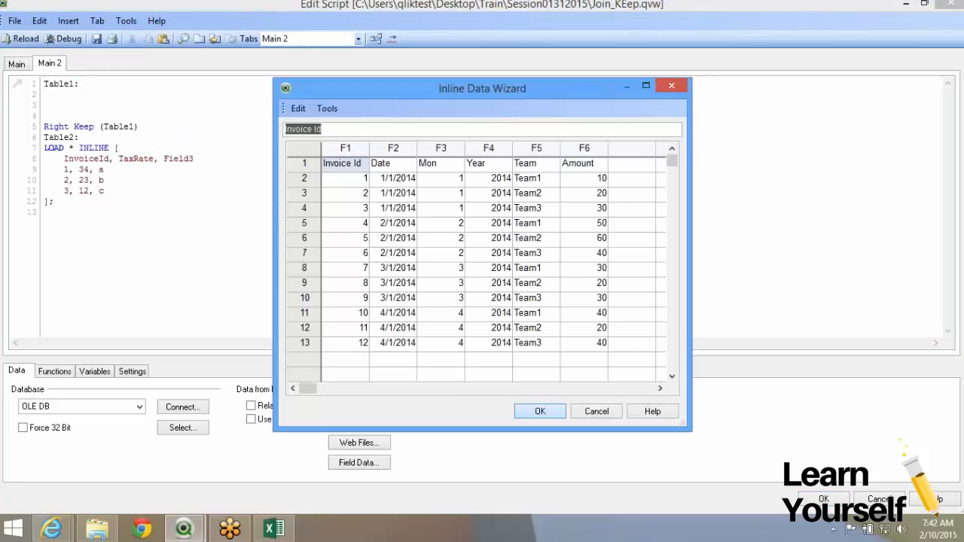
{"action": "key", "text": "Return"}
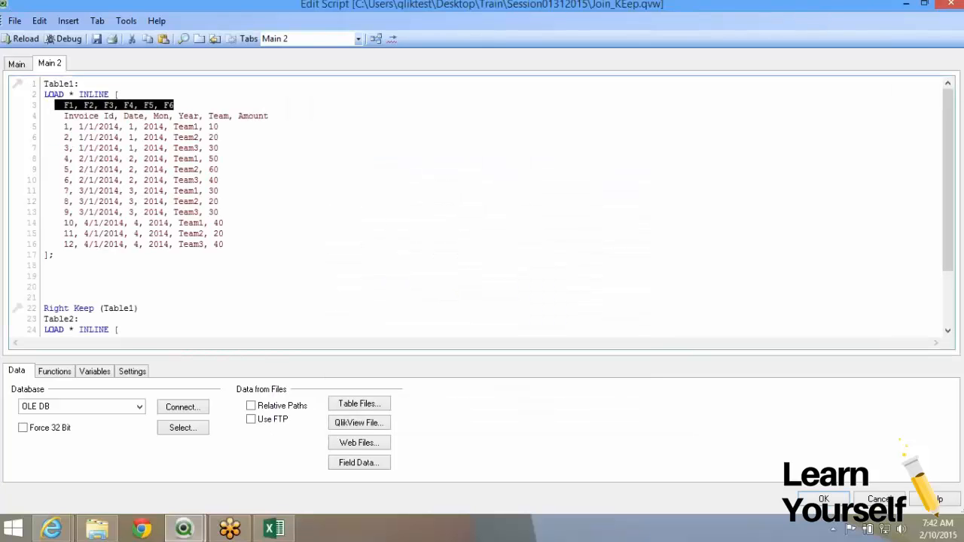
{"action": "key", "text": "Delete"}
{"action": "key", "text": "Delete"}
{"action": "key", "text": "Delete"}
{"action": "key", "text": "Delete"}
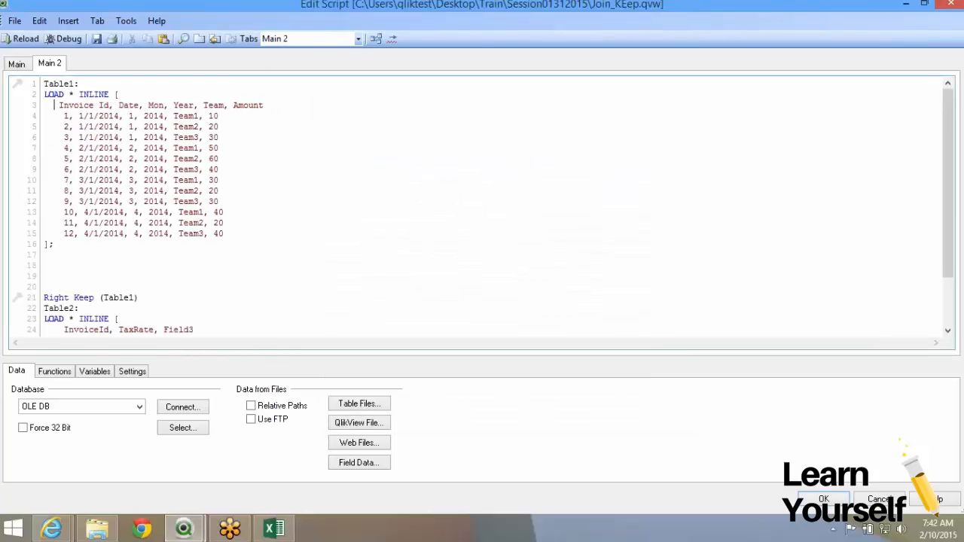
Delete the Right Keep (Table1) prefix above Table2 in the script
{"action": "scroll", "coordinate": [482, 207], "scroll_direction": "down", "scroll_amount": 2}
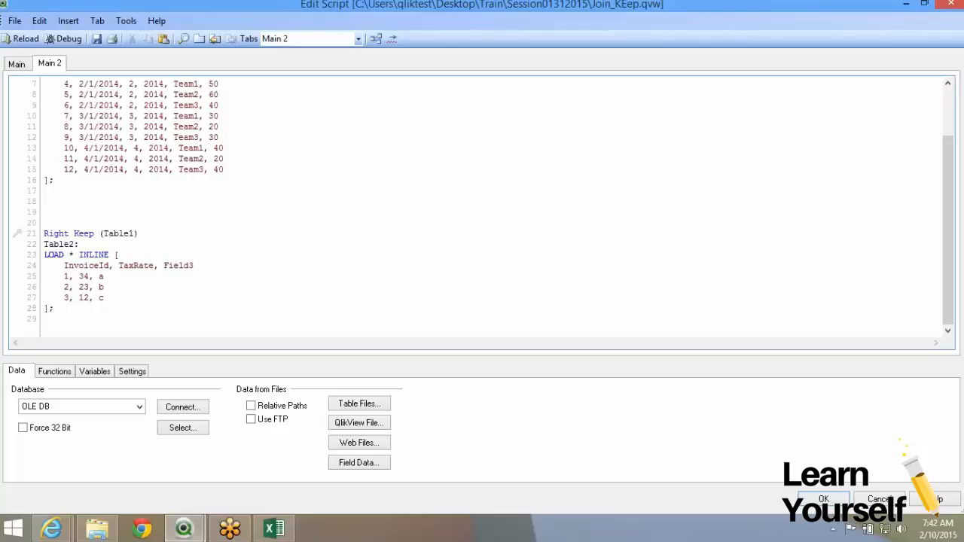
{"action": "key", "text": "shift+End"}
{"action": "key", "text": "Delete"}
Select the old Table2 inline load for replacement and open the Inline Data Wizard
{"action": "key", "text": "shift+Up"}
{"action": "key", "text": "shift+Up"}
{"action": "key", "text": "shift+Up"}
{"action": "key", "text": "shift+Up"}
{"action": "key", "text": "shift+Up"}
{"action": "key", "text": "shift+Up"}
{"action": "key", "text": "alt+i"}
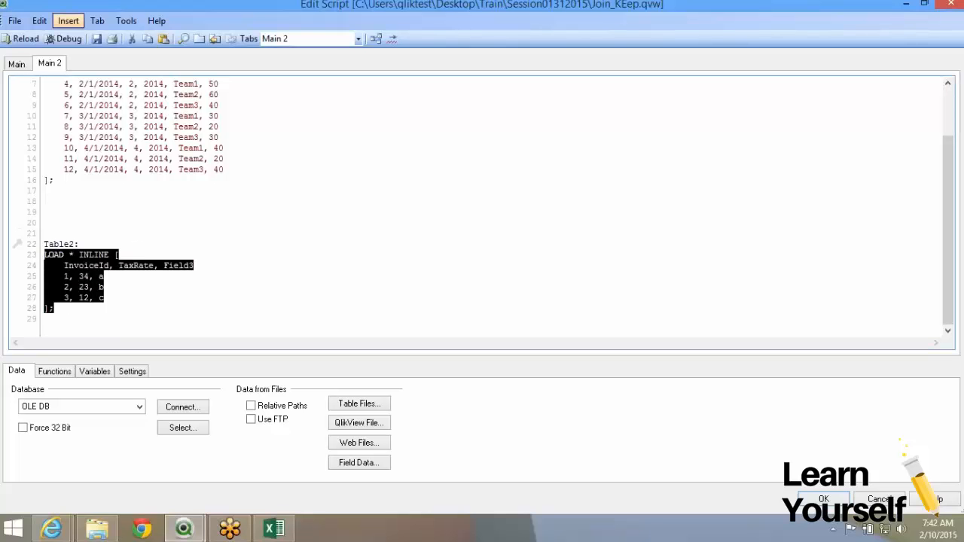
{"action": "key", "text": "l"}
{"action": "key", "text": "i"}
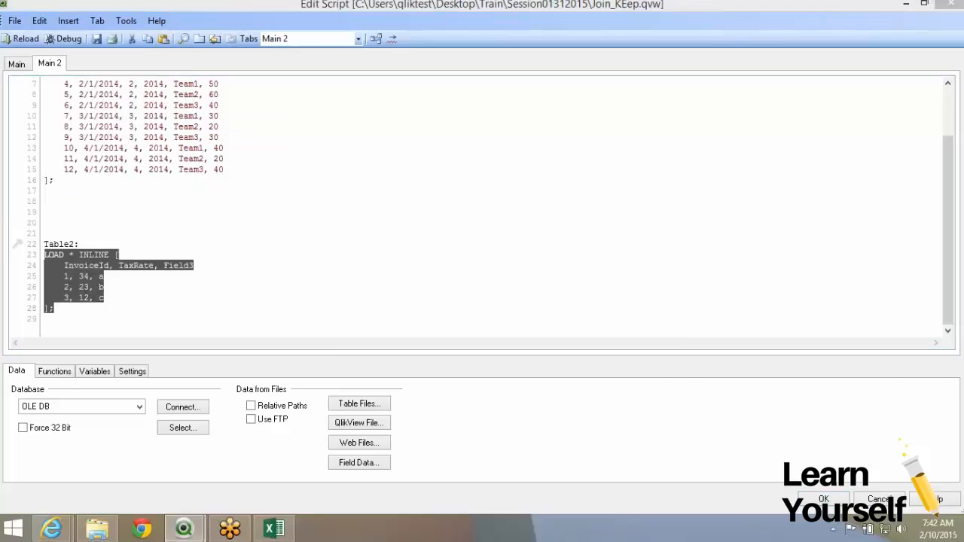
Copy the Budget table in M25 to P37 from Excel into QlikView's Inline Data Wizard and insert it as the Table2 load
{"action": "key", "text": "alt+Tab"}
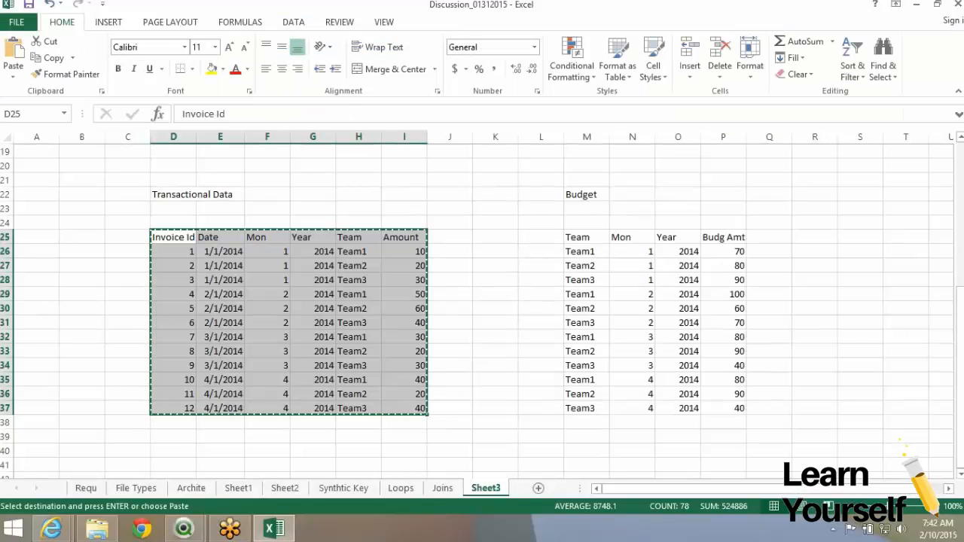
{"action": "left_click_drag", "start_coordinate": [587, 237], "coordinate": [723, 409]}
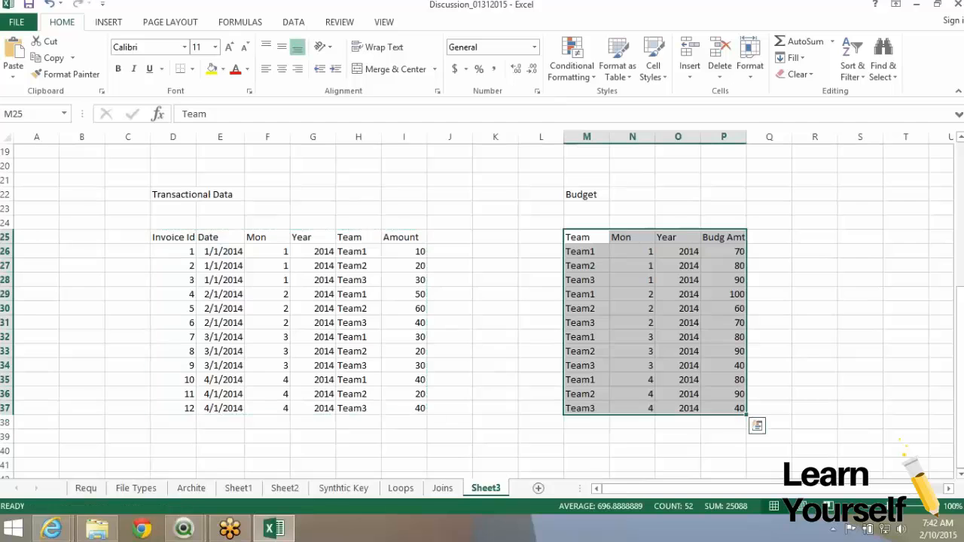
{"action": "key", "text": "ctrl+c"}
{"action": "key", "text": "alt+Tab"}
{"action": "key", "text": "ctrl+v"}
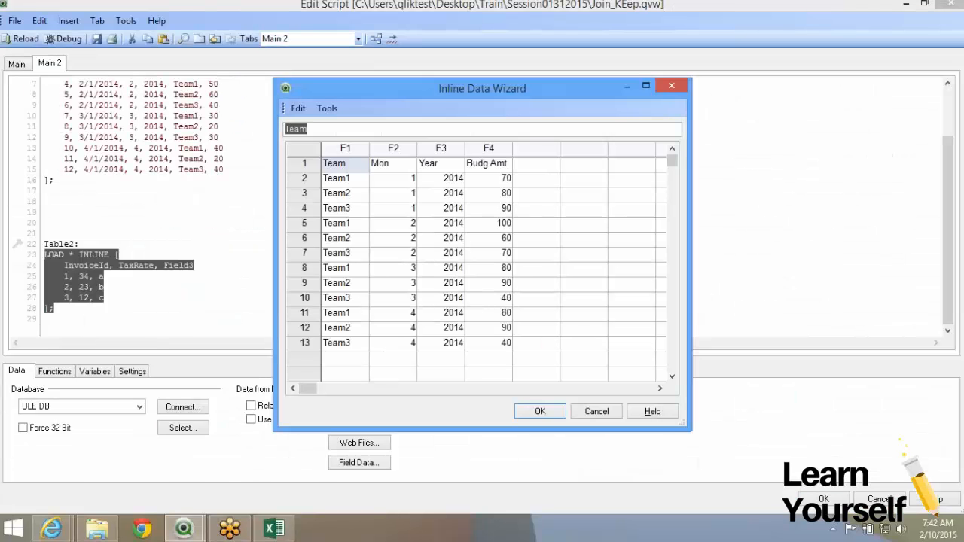
{"action": "key", "text": "Return"}
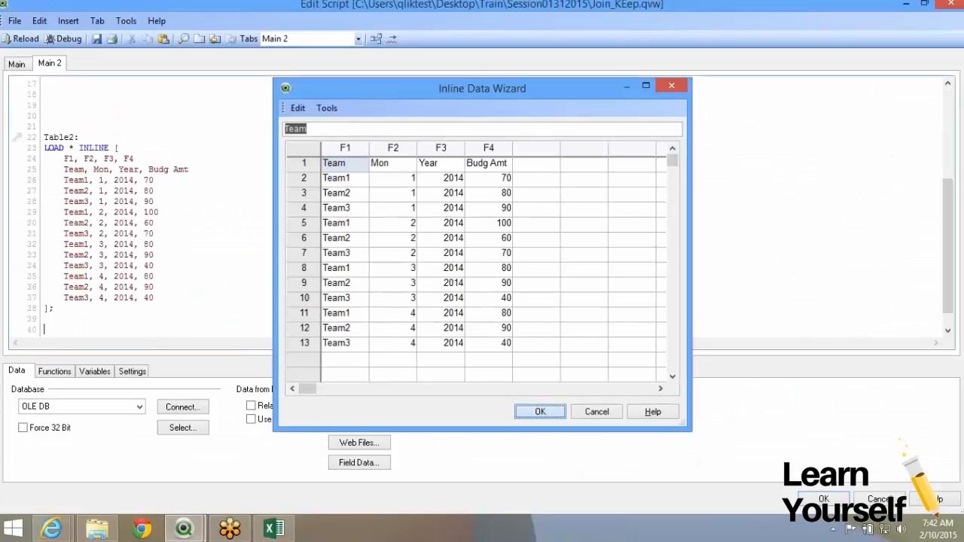
Remove the F1 to F4 header line from the Table2 inline load
{"action": "key", "text": "Delete"}
{"action": "key", "text": "Delete"}
{"action": "key", "text": "Delete"}
{"action": "key", "text": "Delete"}
{"action": "key", "text": "Delete"}
{"action": "key", "text": "Delete"}
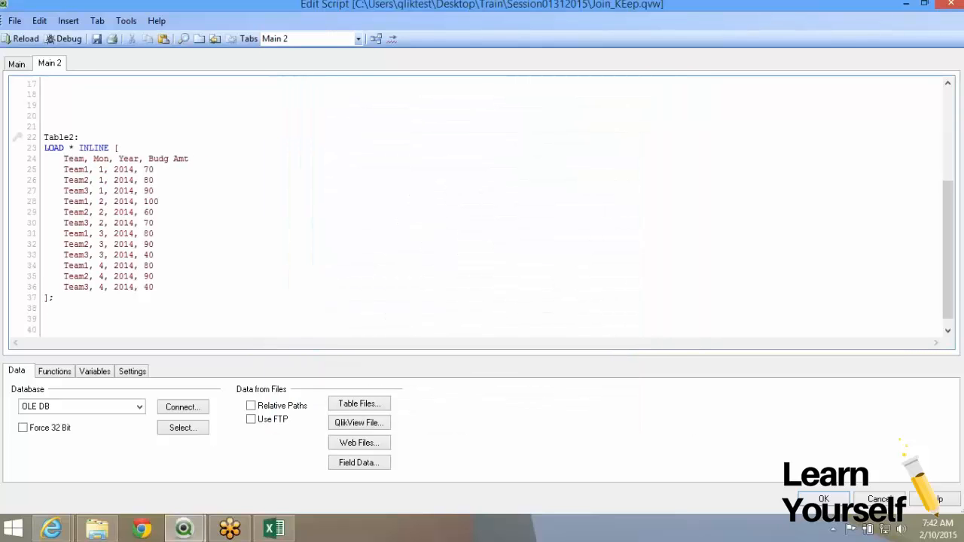
Reload the script with both tables and open the Table Viewer
{"action": "scroll", "coordinate": [482, 207], "scroll_direction": "up", "scroll_amount": 5}
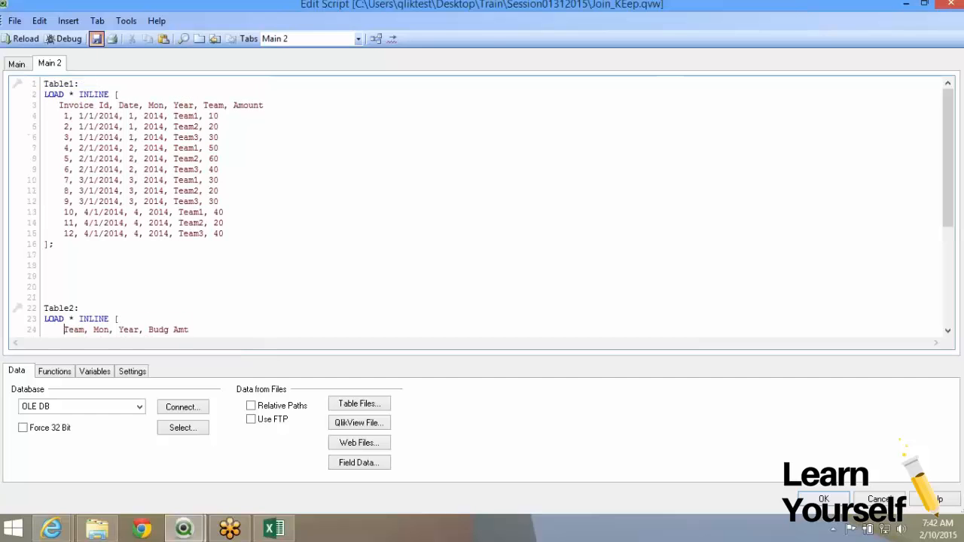
{"action": "left_click", "coordinate": [20, 38]}
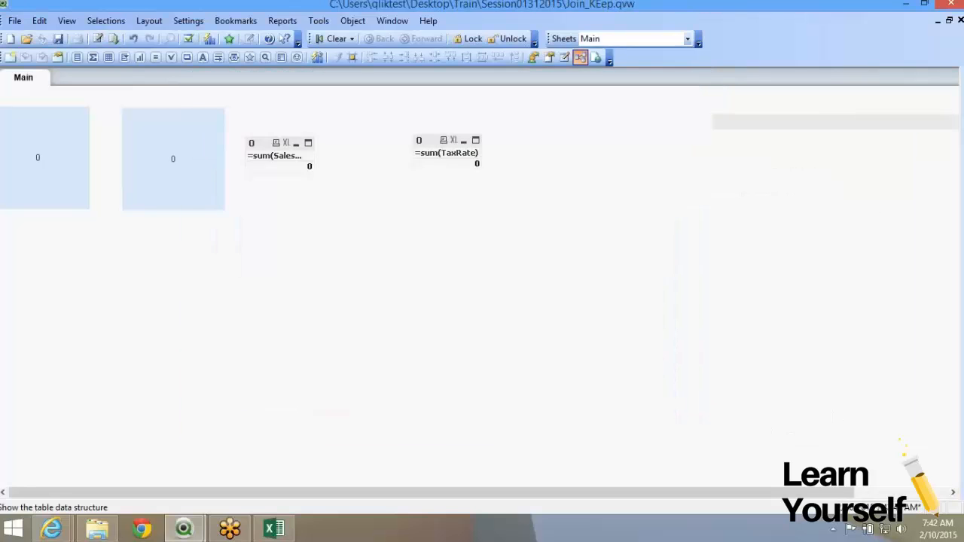
{"action": "key", "text": "ctrl+t"}
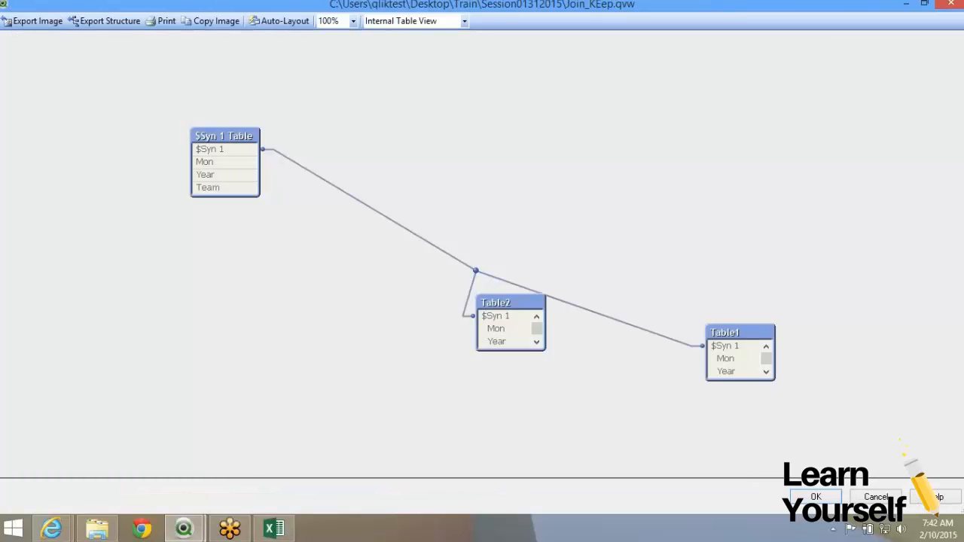
Enlarge the Table1 and Table2 boxes to examine all their fields and the synthetic key links, and close the viewer
{"action": "left_click_drag", "start_coordinate": [741, 326], "coordinate": [740, 274]}
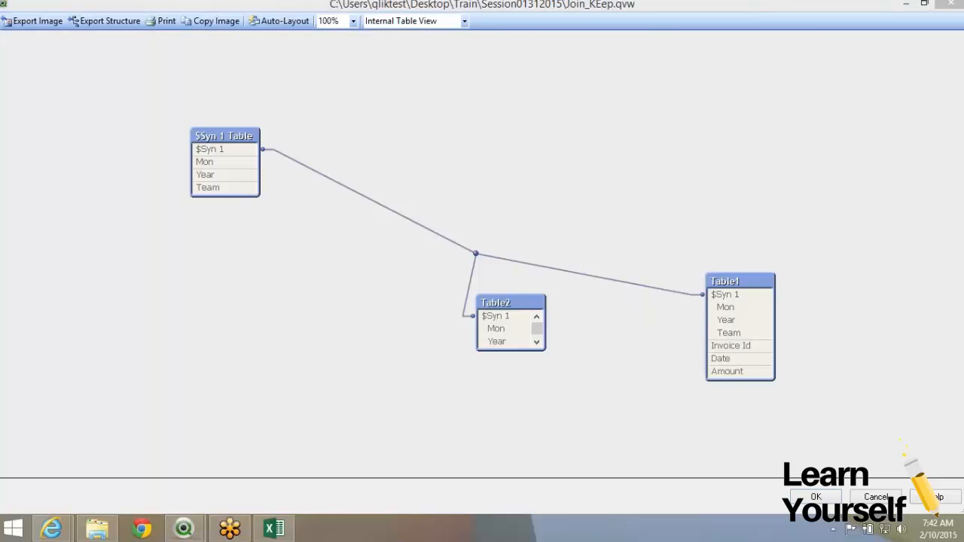
{"action": "left_click_drag", "start_coordinate": [513, 350], "coordinate": [513, 376]}
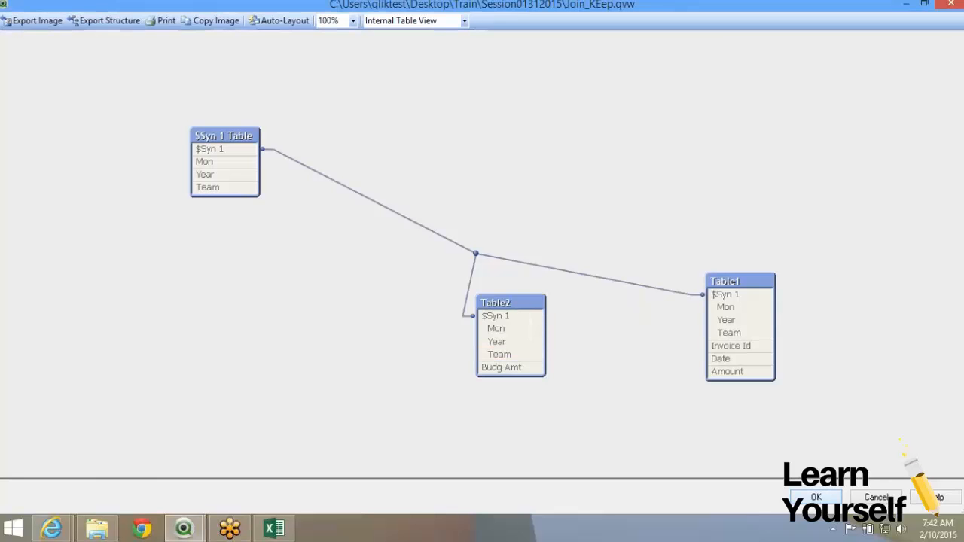
{"action": "key", "text": "Escape"}
Create a new chart on the Main sheet with Team, Year and Mon as its dimensions
{"action": "right_click", "coordinate": [179, 278]}
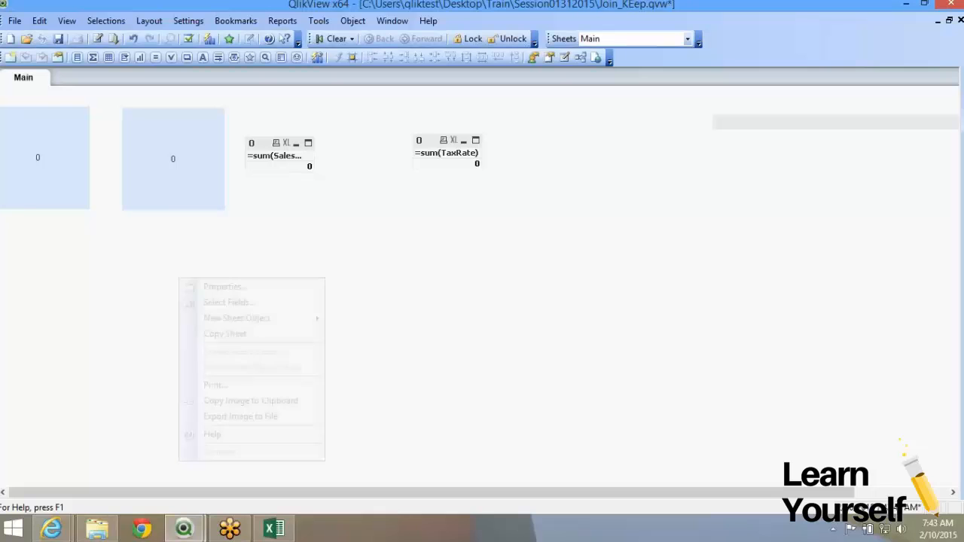
{"action": "mouse_move", "coordinate": [241, 318]}
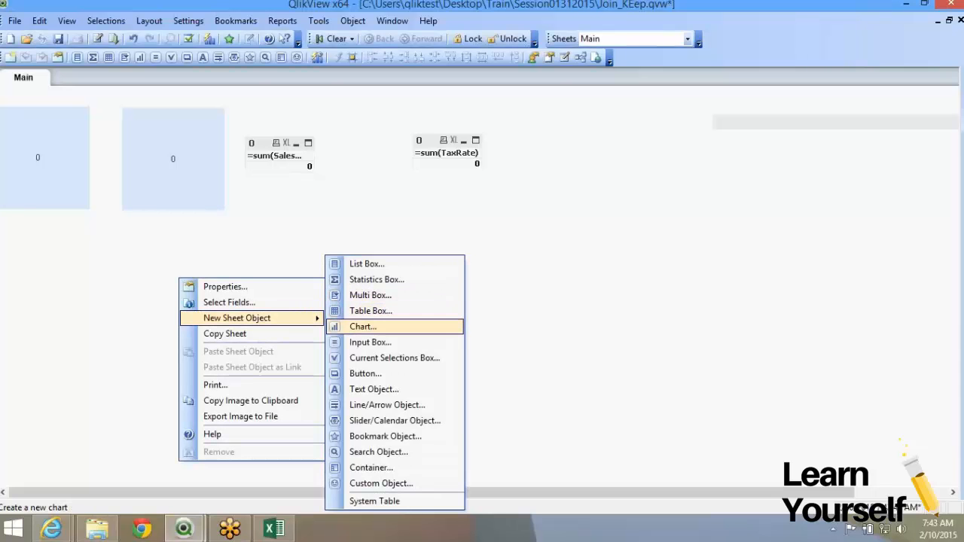
{"action": "left_click", "coordinate": [363, 326]}
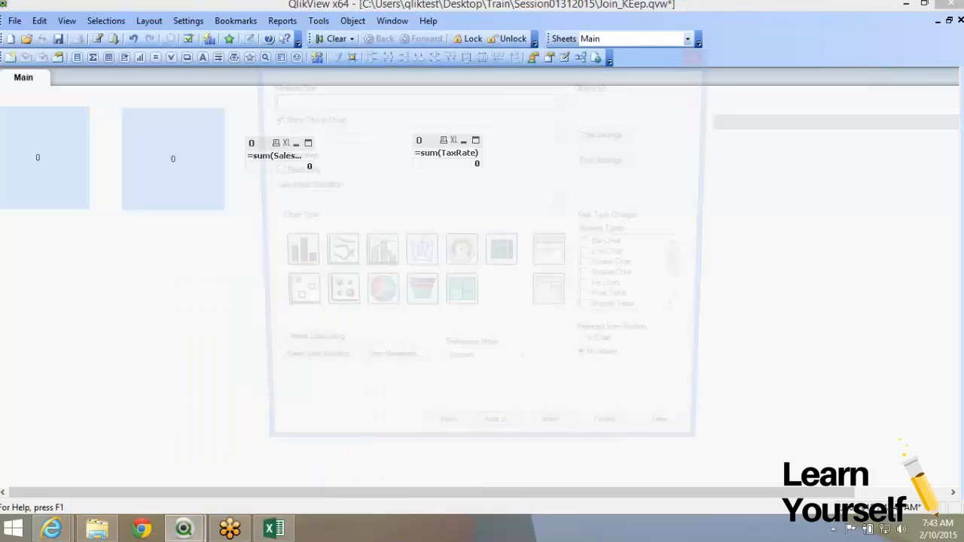
{"action": "key", "text": "Return"}
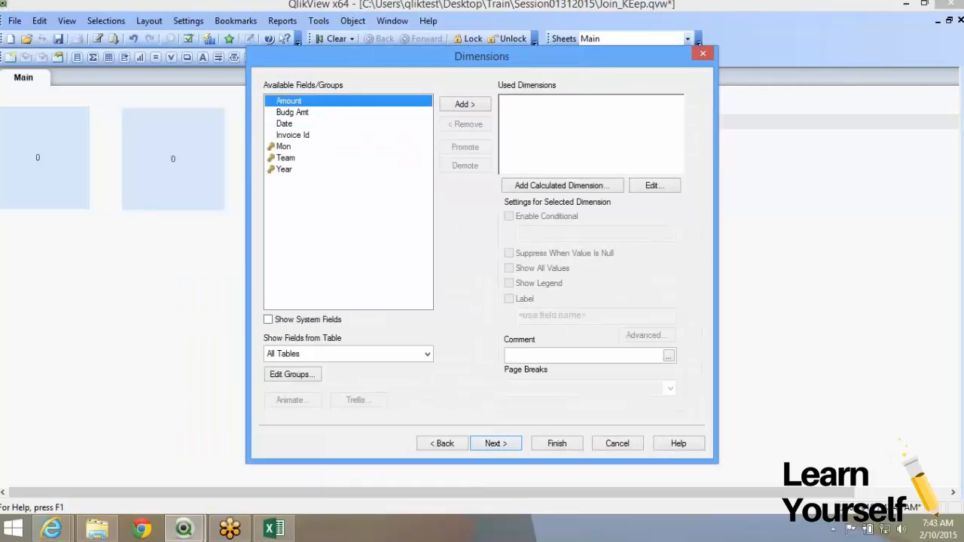
{"action": "left_click", "coordinate": [284, 169]}
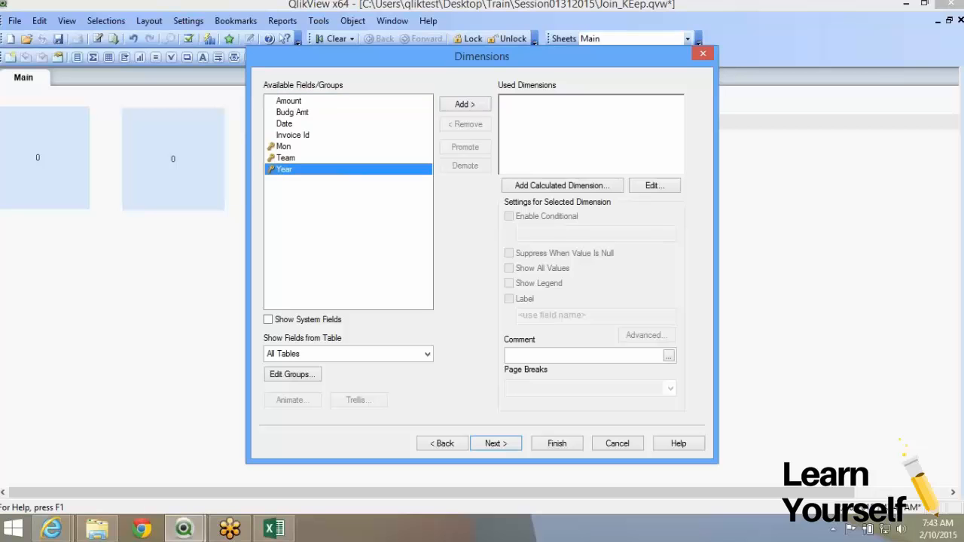
{"action": "left_click", "coordinate": [286, 158]}
{"action": "left_click", "coordinate": [465, 105]}
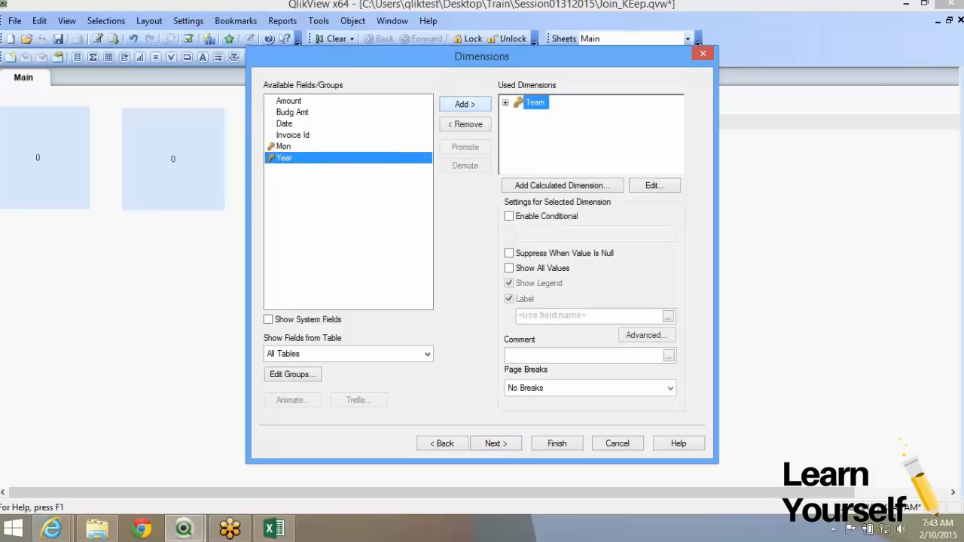
{"action": "left_click", "coordinate": [465, 105]}
{"action": "left_click", "coordinate": [465, 105]}
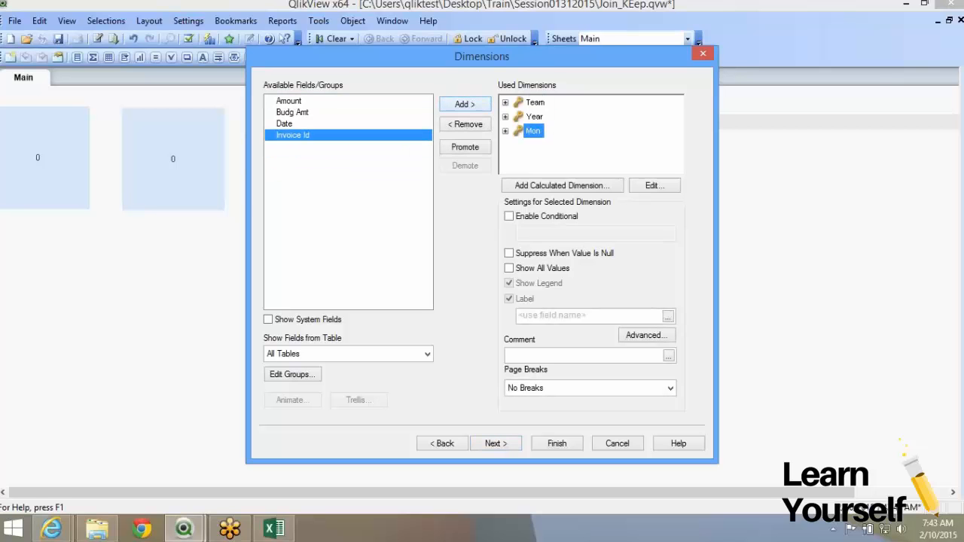
Add the expression =sum(Amount) to the new chart and finish creating it
{"action": "left_click", "coordinate": [496, 443]}
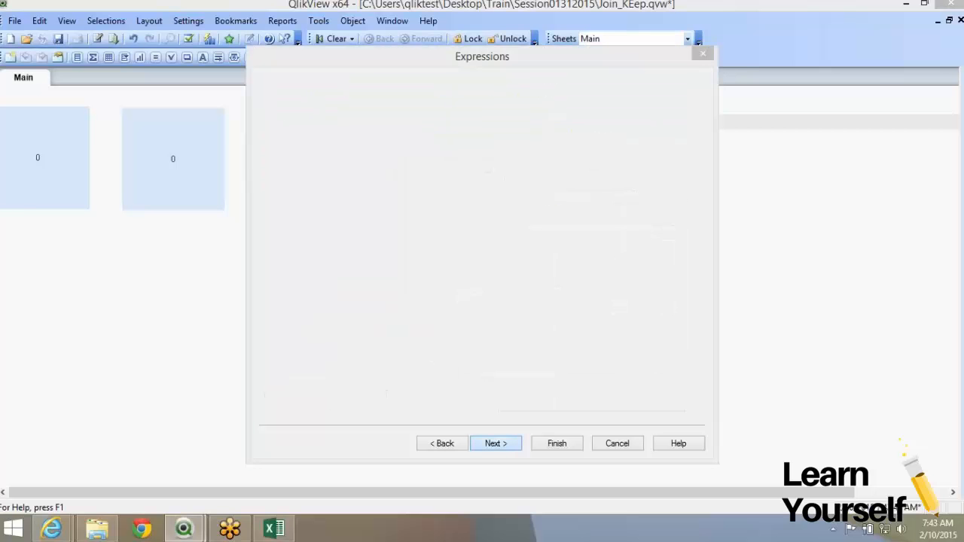
{"action": "type", "text": "=sum("}
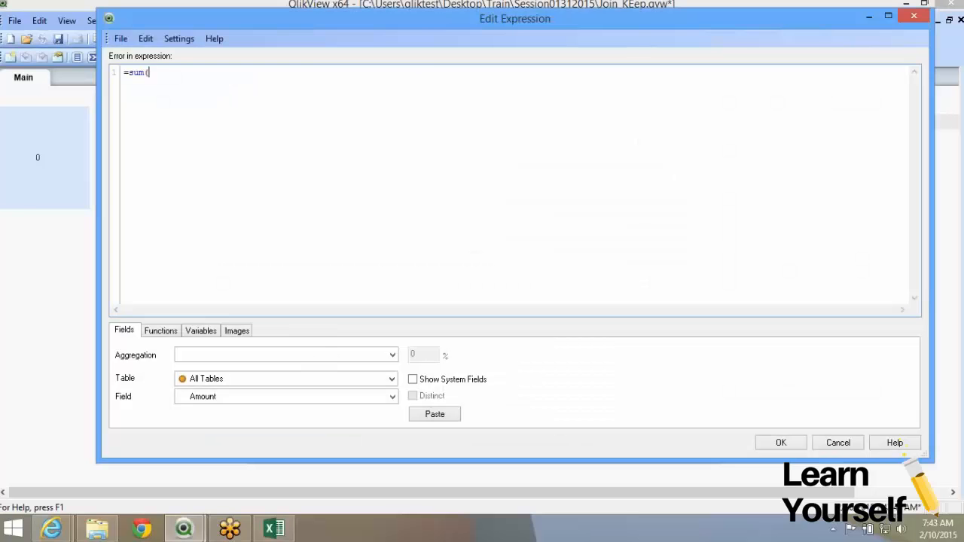
{"action": "type", "text": "Amount)"}
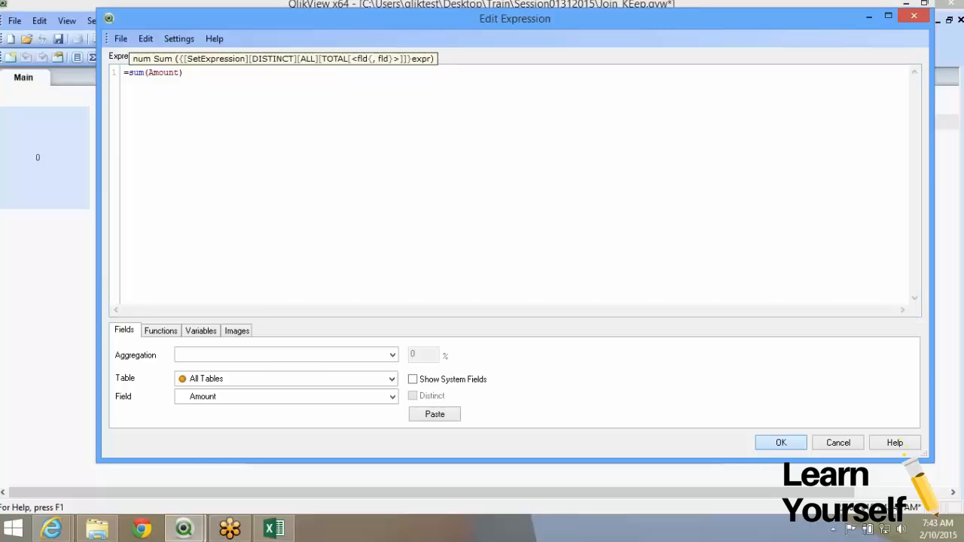
{"action": "key", "text": "Return"}
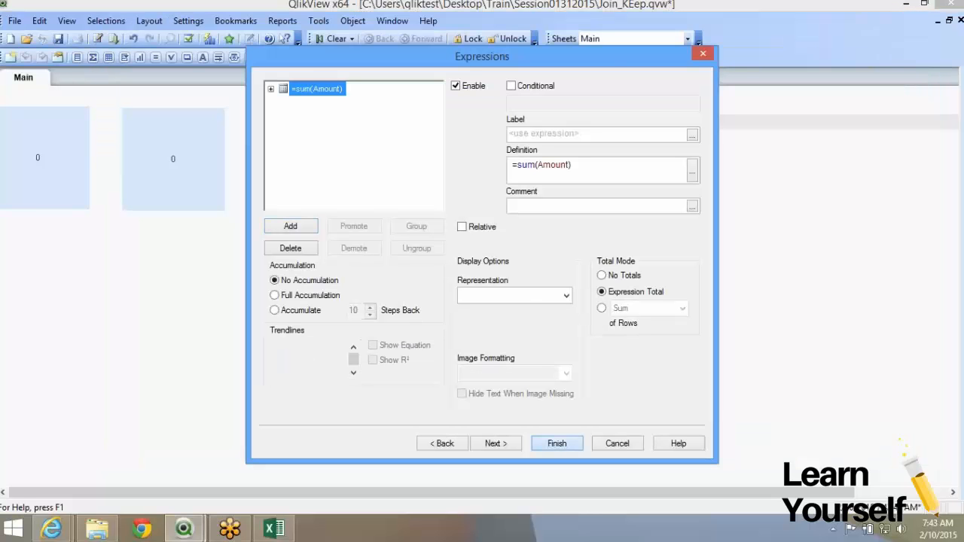
{"action": "left_click", "coordinate": [557, 443]}
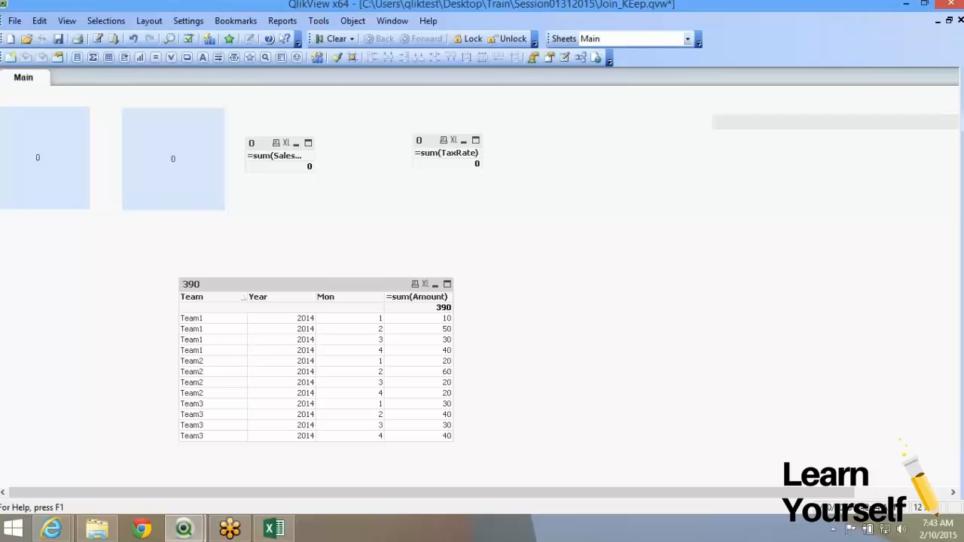
Remove the Mon dimension from the Amount chart, keeping Team and Year as its dimensions
{"action": "right_click", "coordinate": [311, 287]}
{"action": "left_click", "coordinate": [353, 63]}
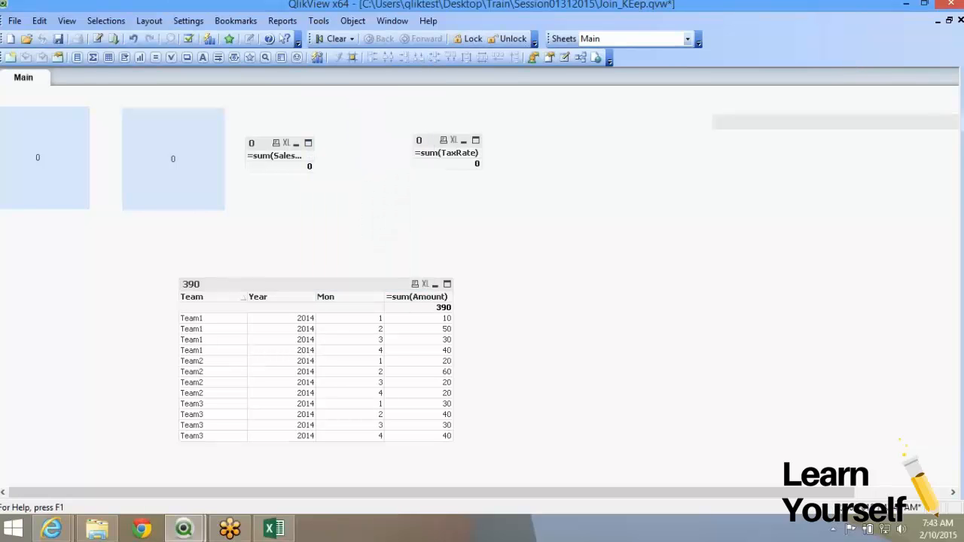
{"action": "right_click", "coordinate": [366, 319]}
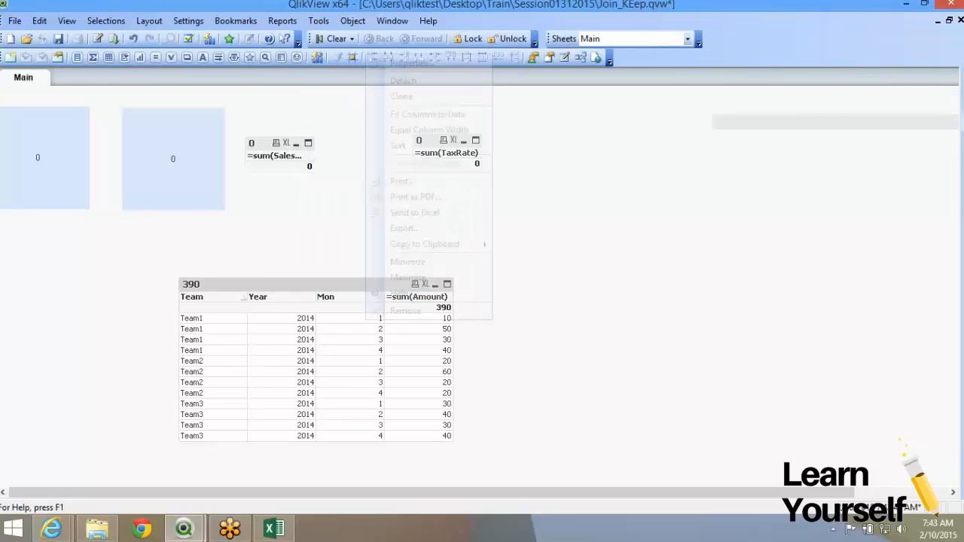
{"action": "left_click", "coordinate": [407, 64]}
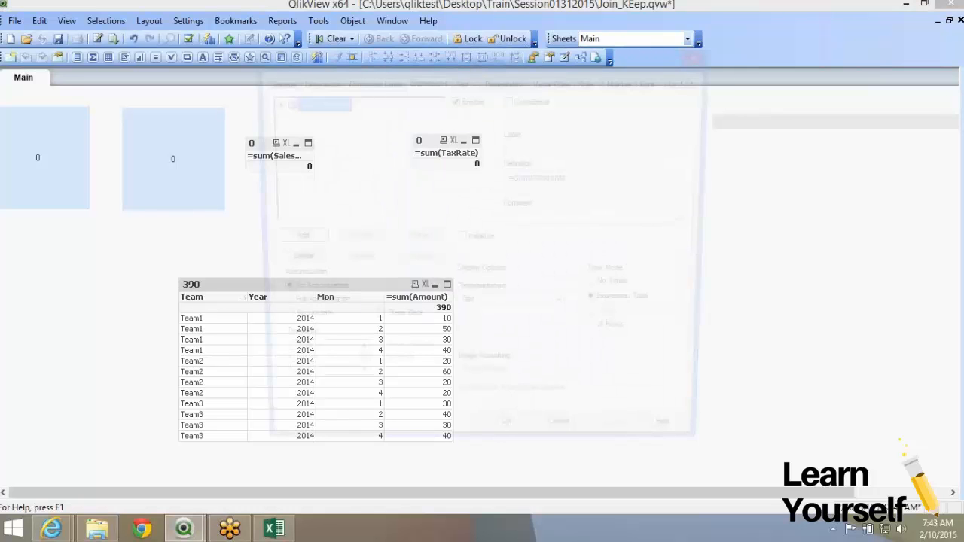
{"action": "left_click", "coordinate": [314, 81]}
{"action": "left_click", "coordinate": [533, 144]}
{"action": "left_click", "coordinate": [464, 138]}
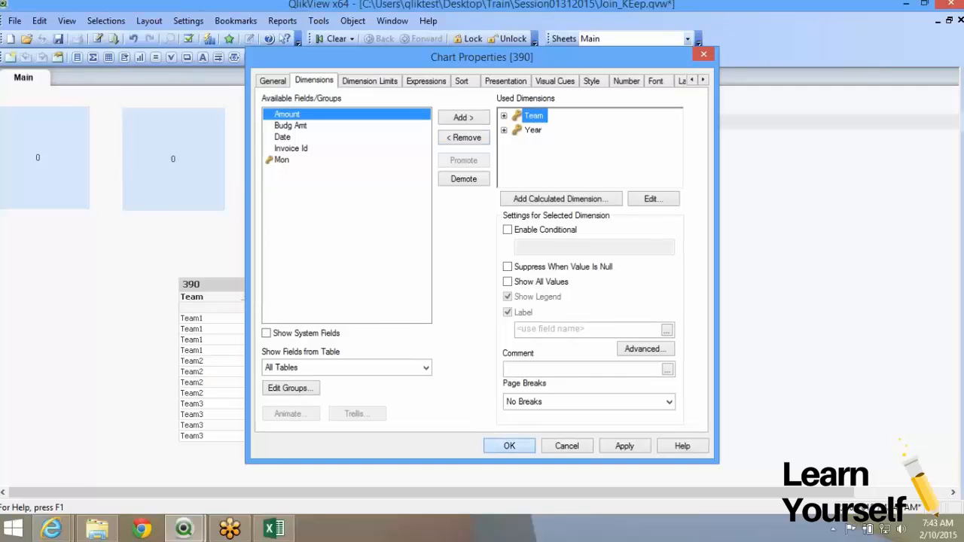
{"action": "key", "text": "Return"}
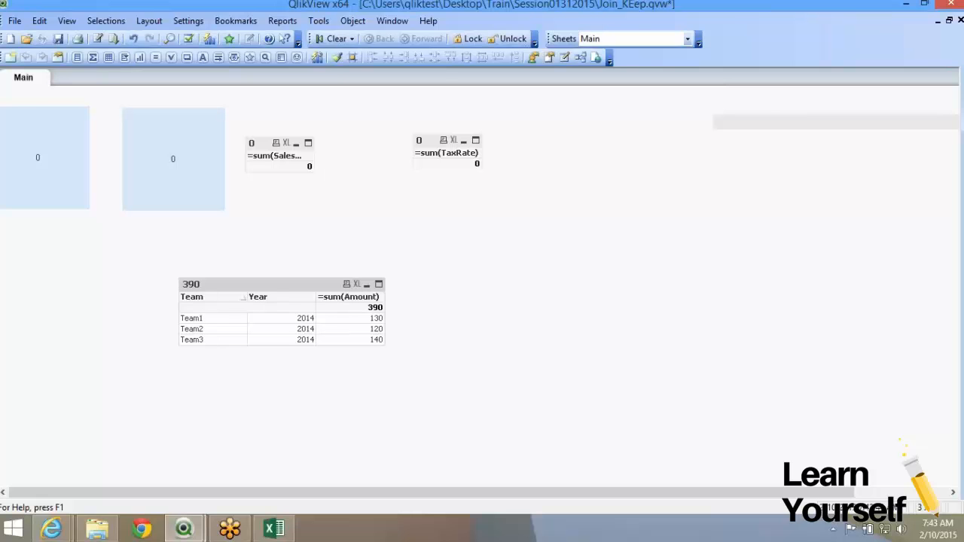
Add a second expression, sum([Budg Amt]), to the Team and Year chart
{"action": "right_click", "coordinate": [312, 296]}
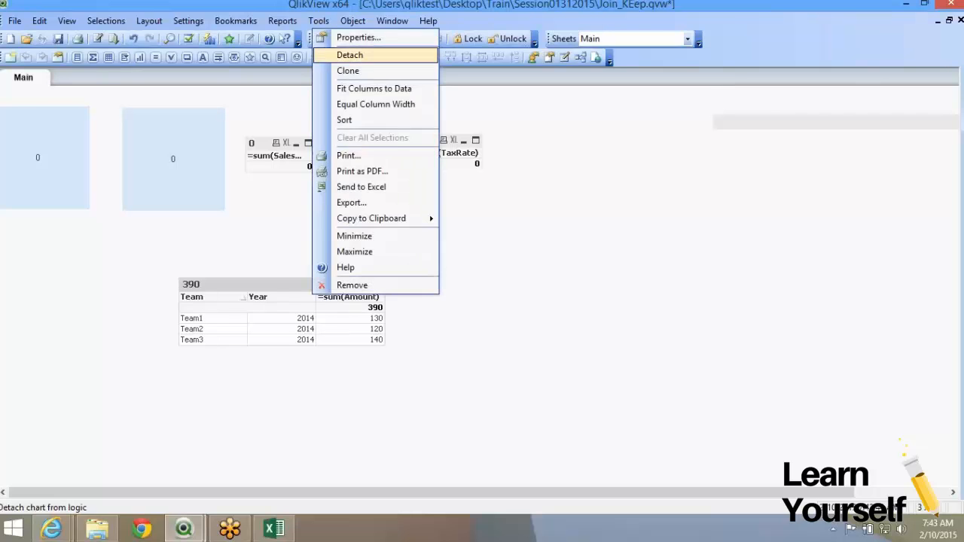
{"action": "left_click", "coordinate": [354, 35]}
{"action": "left_click", "coordinate": [427, 81]}
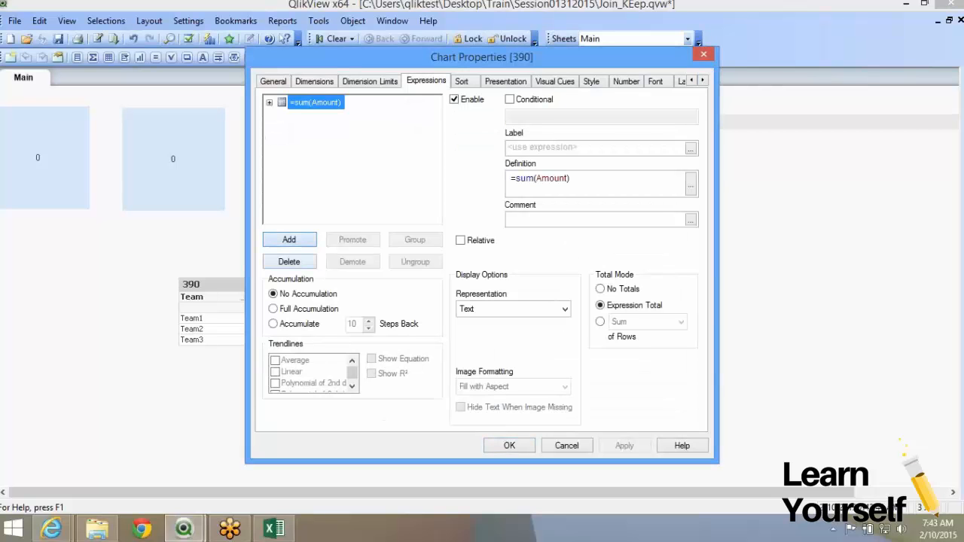
{"action": "left_click", "coordinate": [289, 239]}
{"action": "type", "text": "sum("}
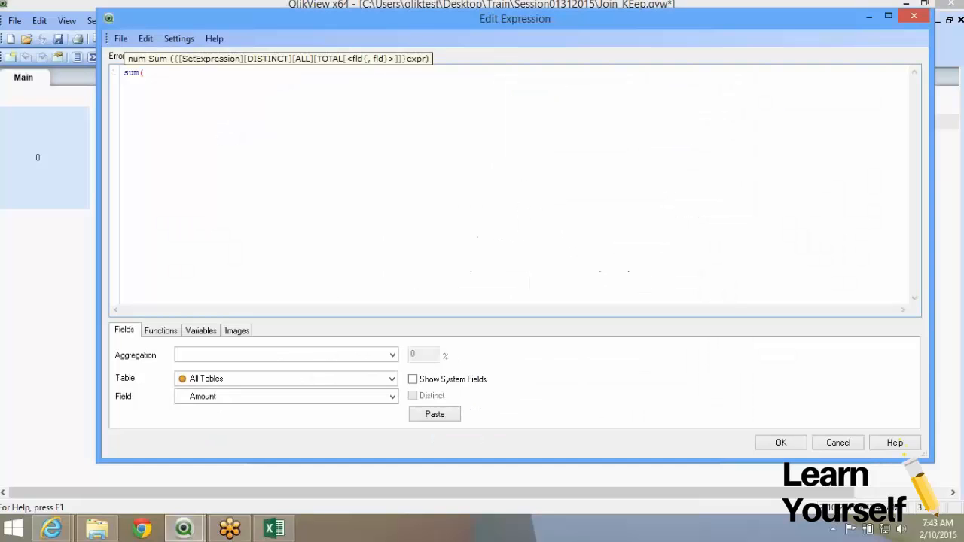
{"action": "type", "text": "[Budg"}
{"action": "key", "text": "Return"}
{"action": "type", "text": "("}
{"action": "type", "text": ")"}
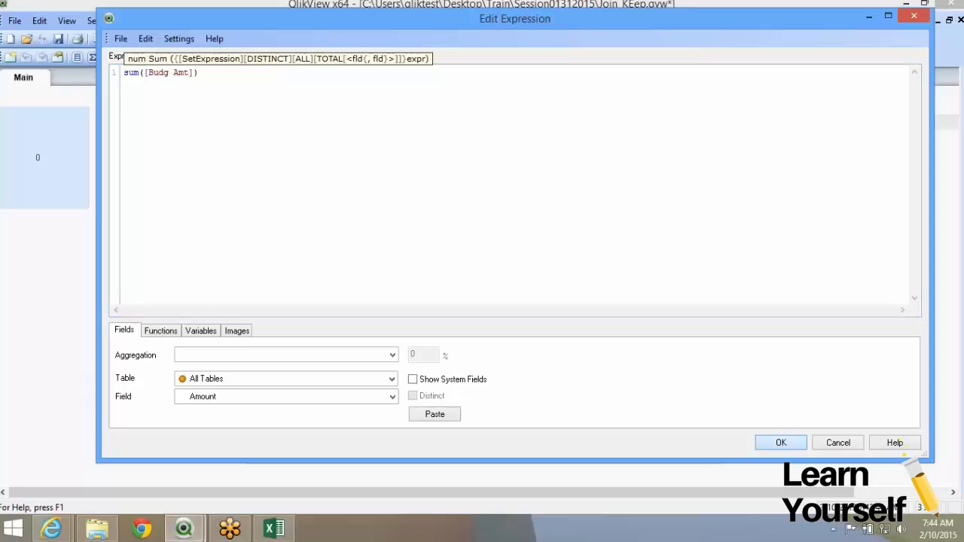
{"action": "left_click", "coordinate": [781, 443]}
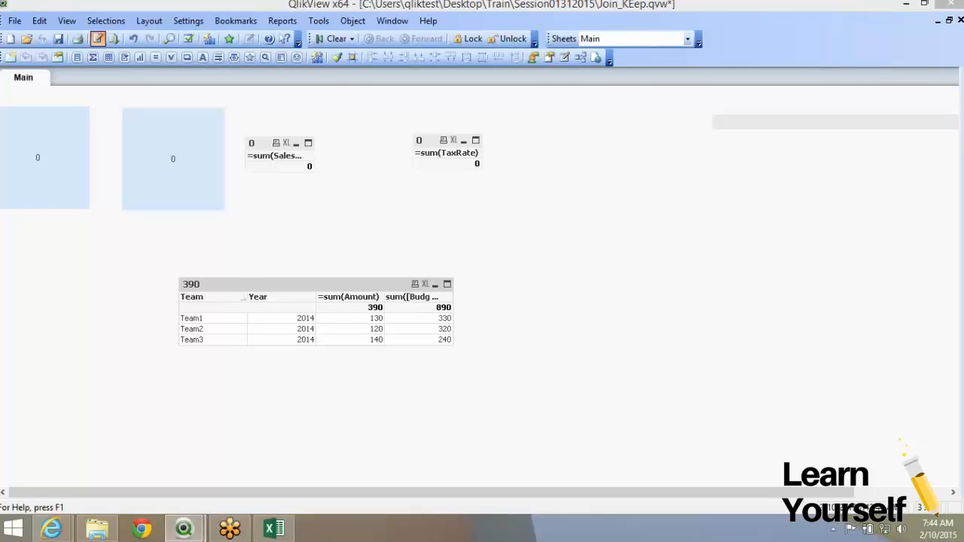
Open the load script, delete two blank lines above Table2, and examine the Team, Mon and Year fields in Table1's header
{"action": "left_click", "coordinate": [97, 38]}
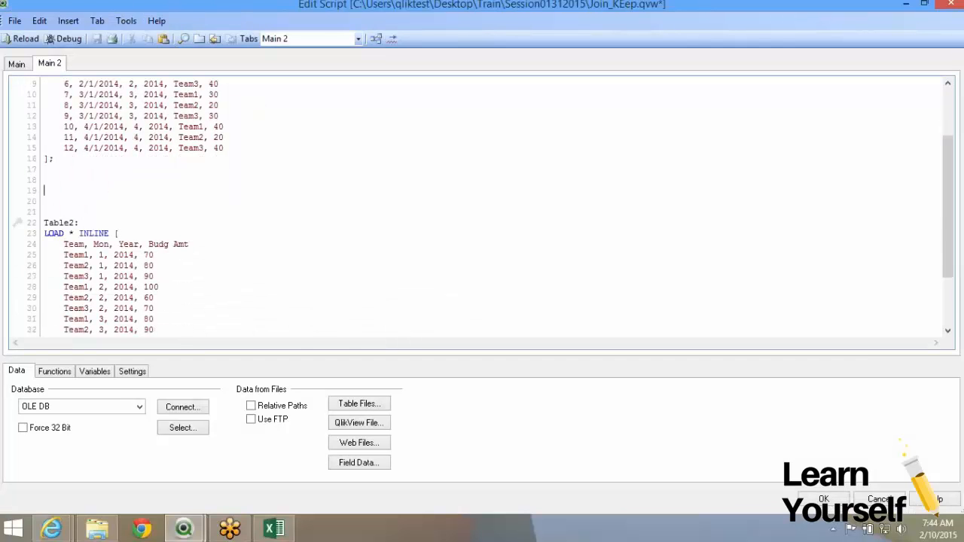
{"action": "key", "text": "BackSpace"}
{"action": "key", "text": "BackSpace"}
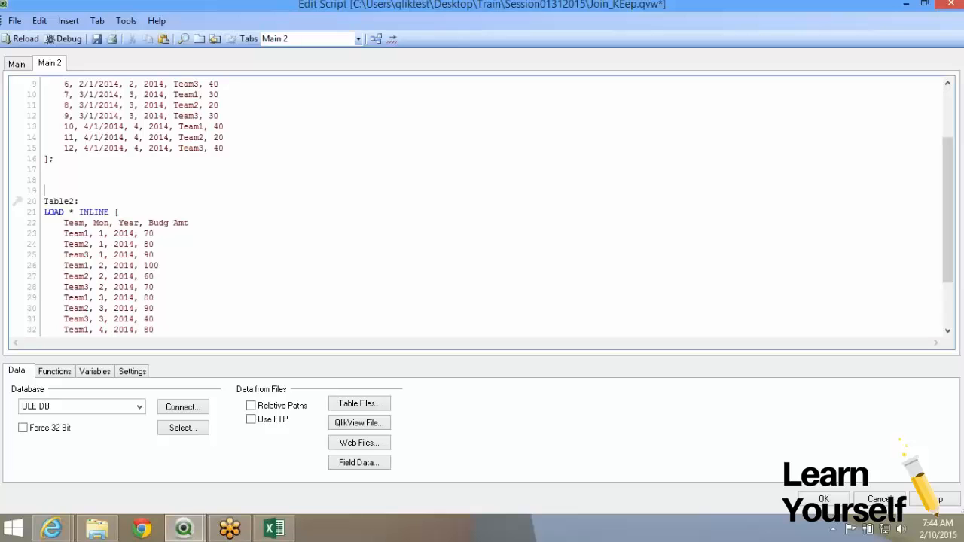
{"action": "scroll", "coordinate": [482, 208], "scroll_direction": "up", "scroll_amount": 3}
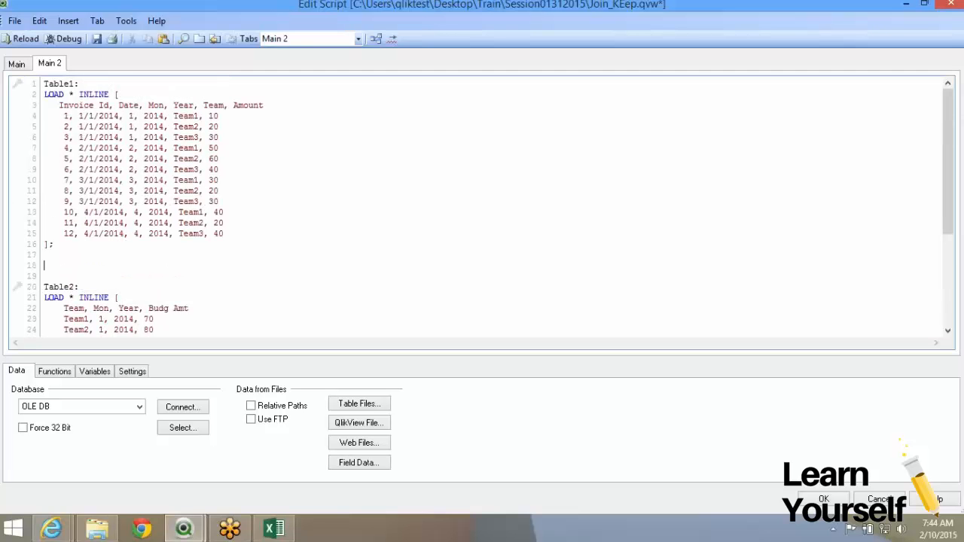
{"action": "double_click", "coordinate": [214, 106]}
{"action": "double_click", "coordinate": [156, 106]}
{"action": "left_click", "coordinate": [183, 106]}
Replace the Table2 label with the prefix Concatenate (Table1) before the budget inline load
{"action": "mouse_move", "coordinate": [55, 287]}
{"action": "left_mouse_down"}
{"action": "mouse_move", "coordinate": [79, 287]}
{"action": "mouse_move", "coordinate": [43, 276]}
{"action": "left_mouse_up"}
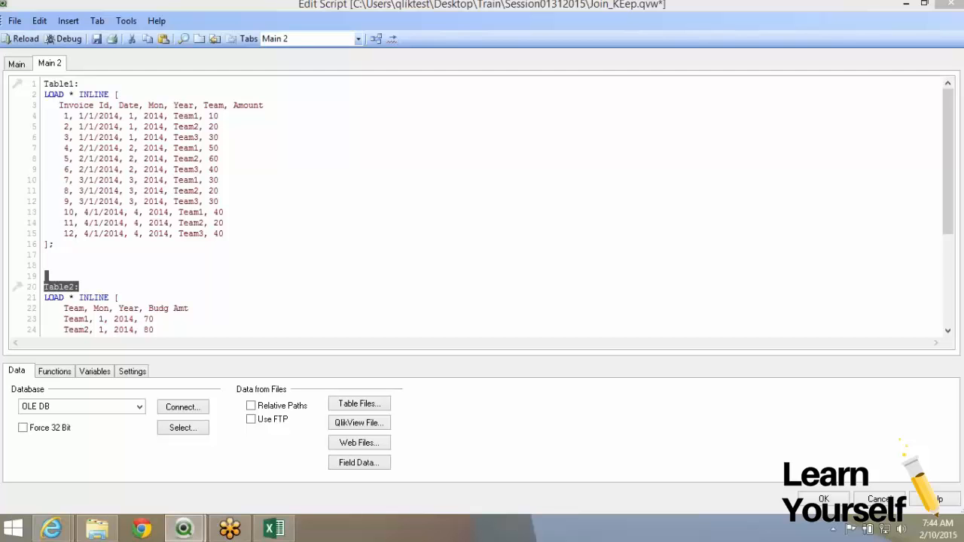
{"action": "left_click", "coordinate": [50, 275]}
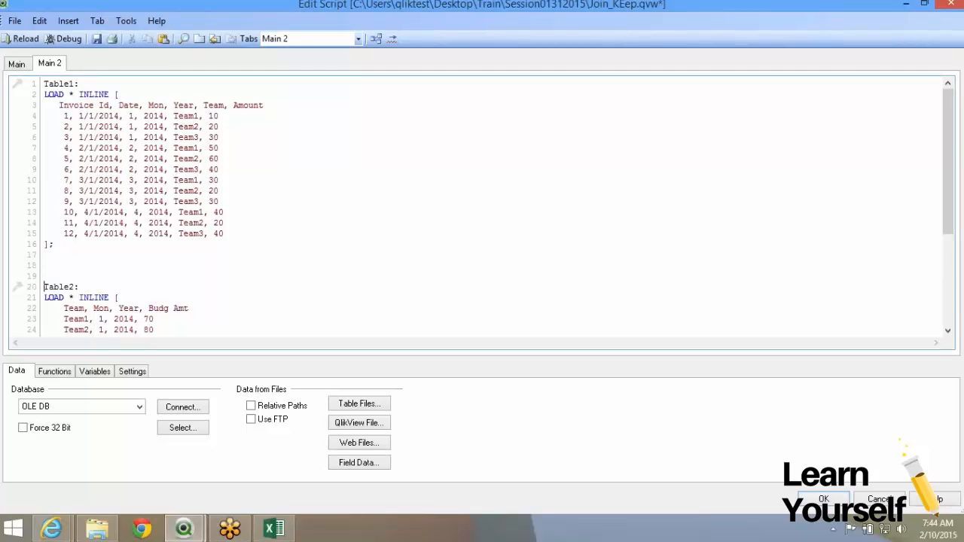
{"action": "left_click_drag", "start_coordinate": [44, 287], "coordinate": [80, 286]}
{"action": "type", "text": "con"}
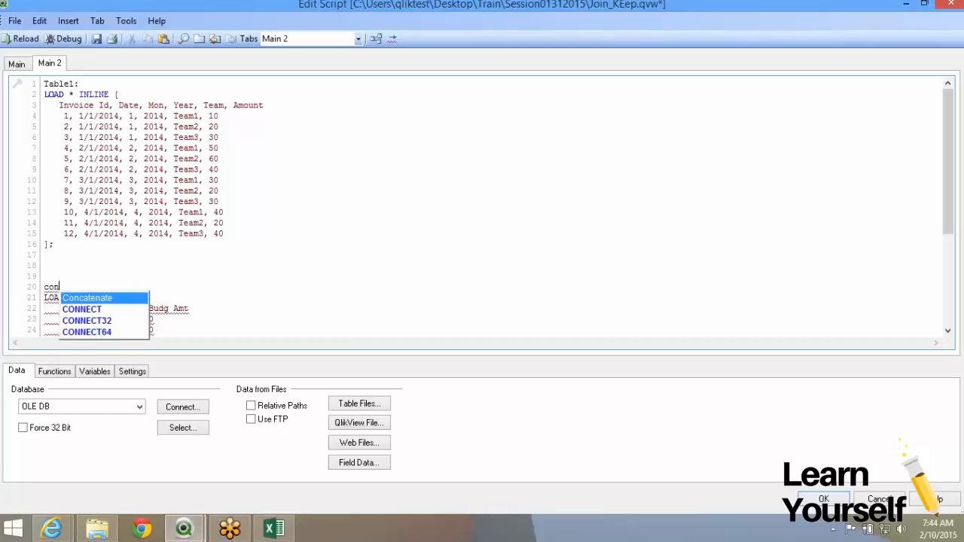
{"action": "key", "text": "Return"}
{"action": "type", "text": "("}
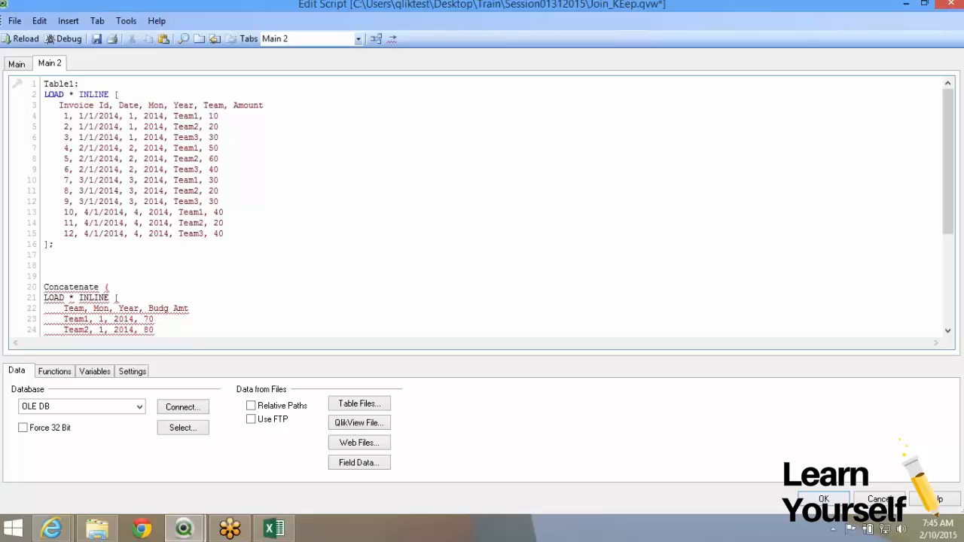
{"action": "double_click", "coordinate": [55, 83]}
{"action": "key", "text": "ctrl+c"}
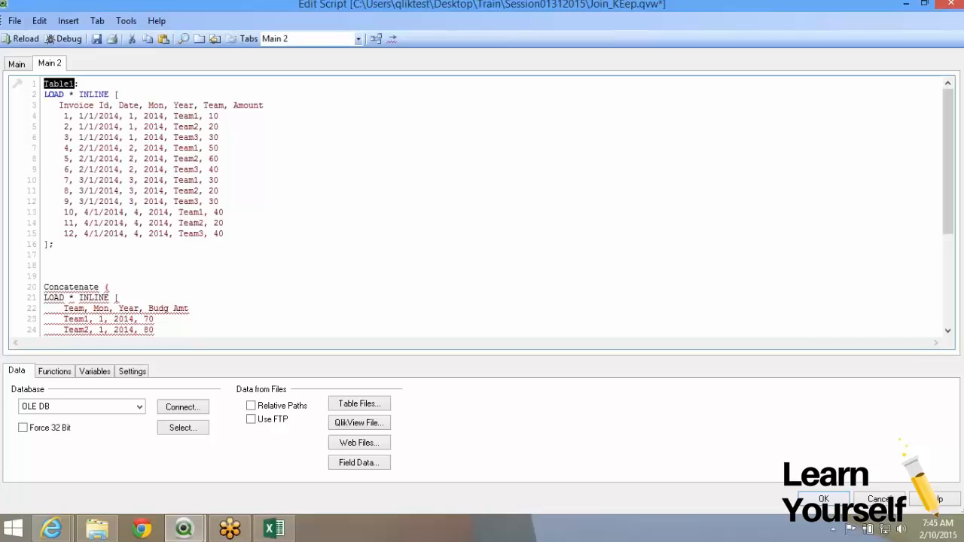
{"action": "left_click", "coordinate": [110, 287]}
{"action": "key", "text": "ctrl+v"}
{"action": "type", "text": ")"}
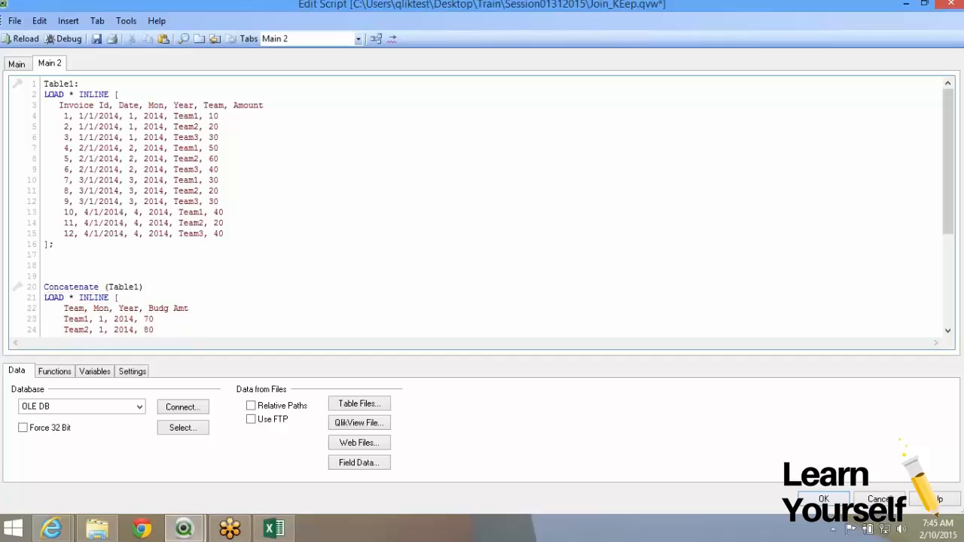
Save and reload the script with the concatenated load, and open the Table Viewer
{"action": "key", "text": "ctrl+s"}
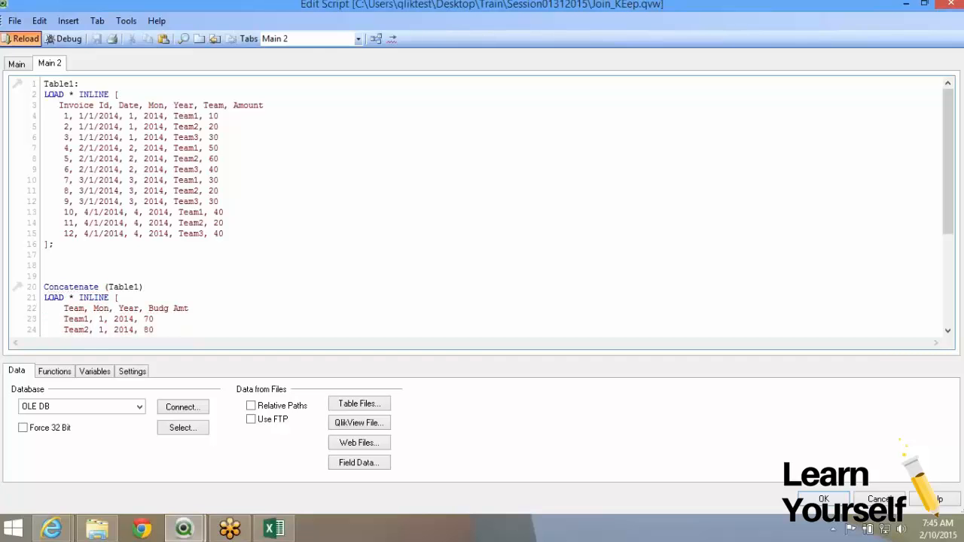
{"action": "key", "text": "ctrl+r"}
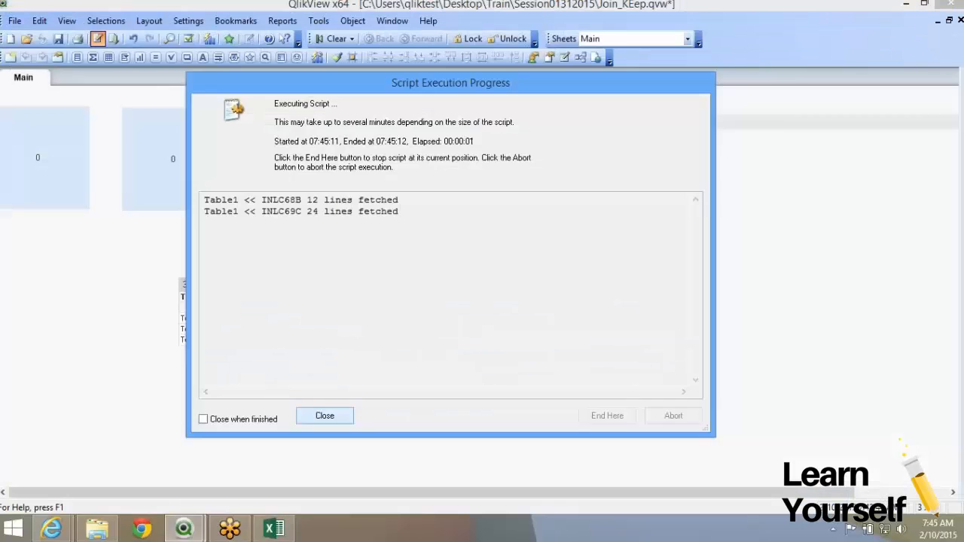
{"action": "left_click", "coordinate": [324, 416]}
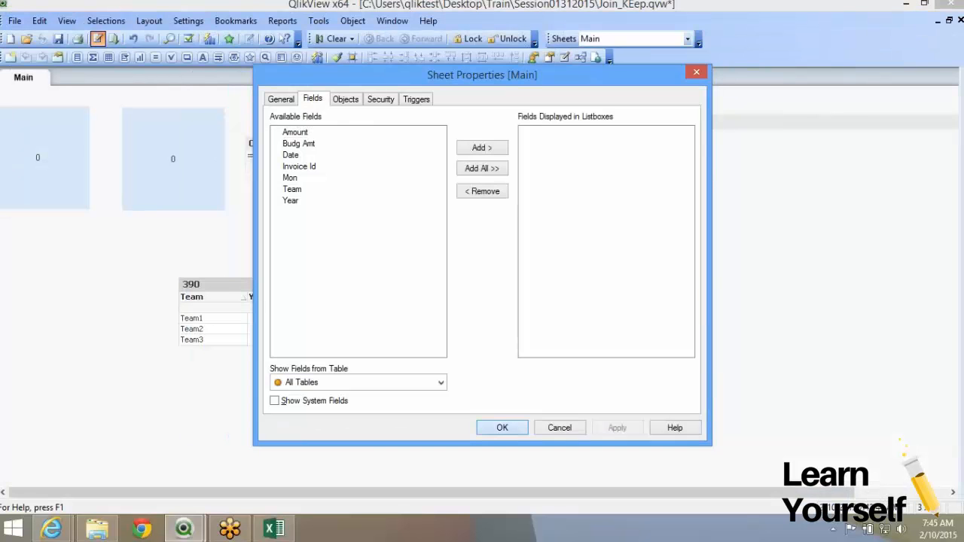
{"action": "left_click", "coordinate": [503, 427]}
{"action": "left_click", "coordinate": [580, 57]}
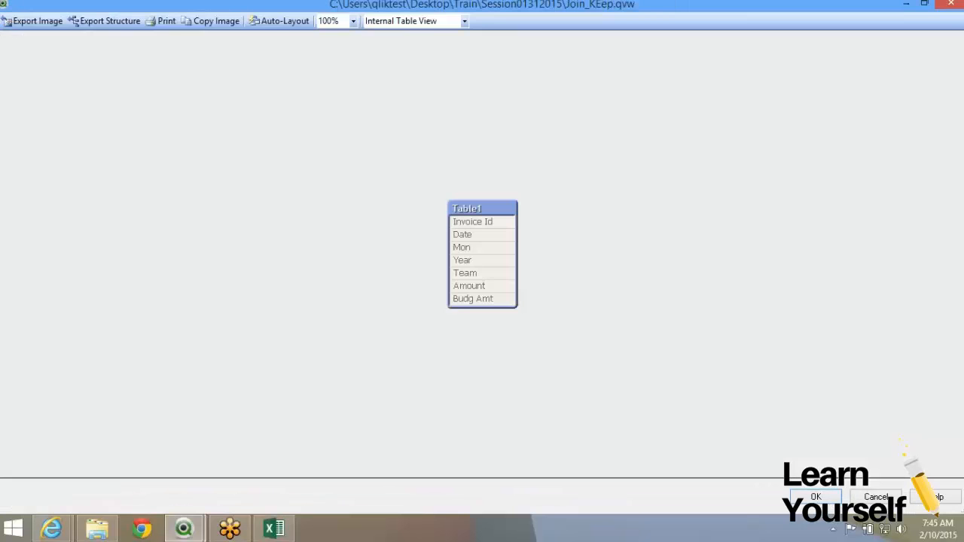
Preview Table1's data, examine the transaction rows and the appended budget rows, and close the preview
{"action": "right_click", "coordinate": [482, 214]}
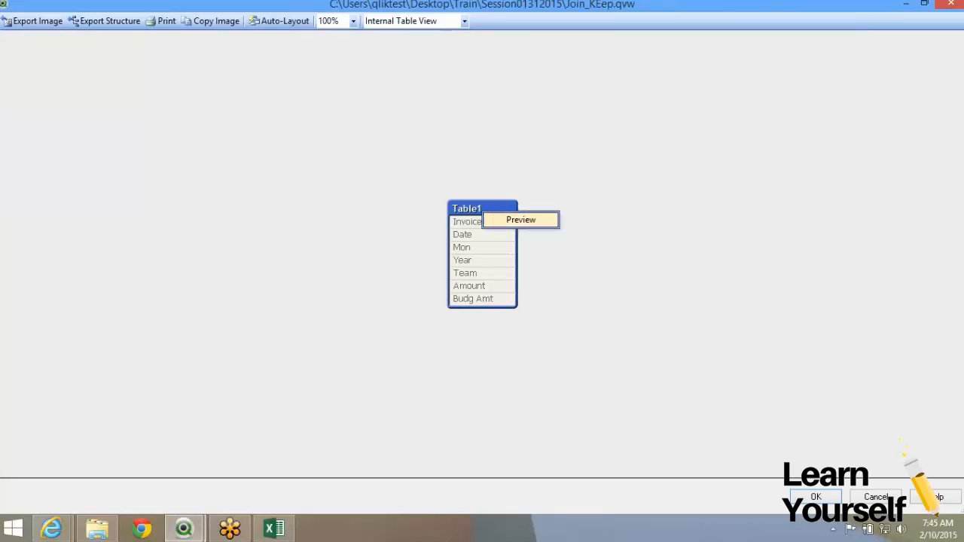
{"action": "left_click", "coordinate": [521, 219]}
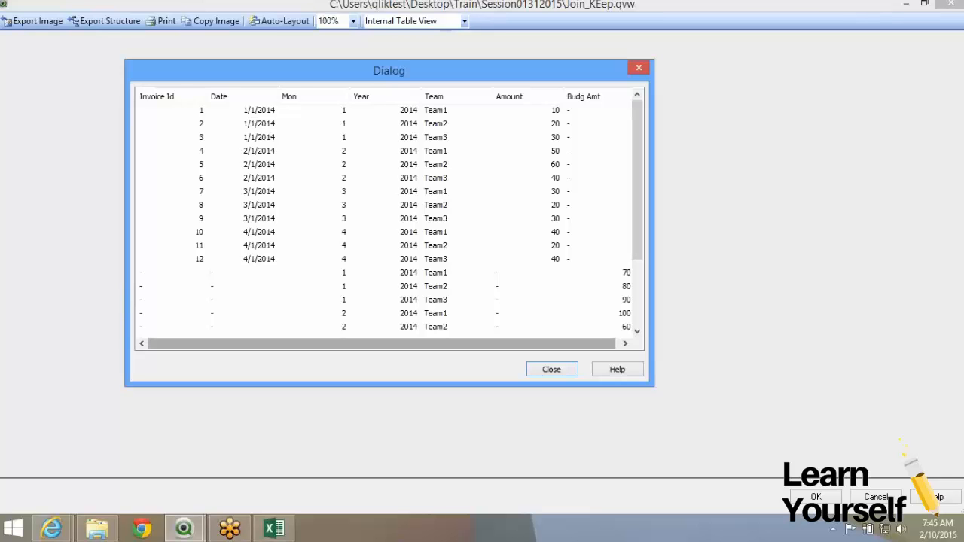
{"action": "left_click_drag", "start_coordinate": [383, 343], "coordinate": [387, 343]}
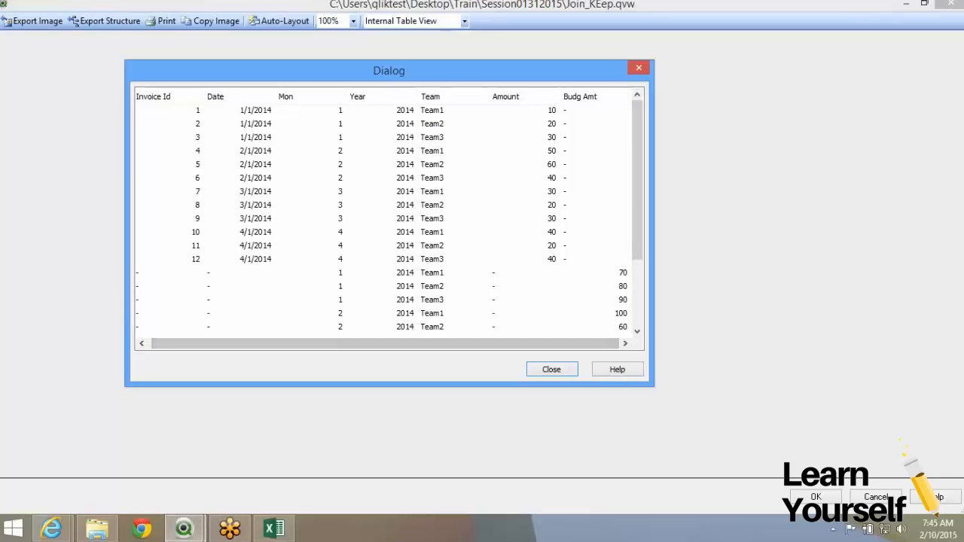
{"action": "left_click", "coordinate": [383, 110]}
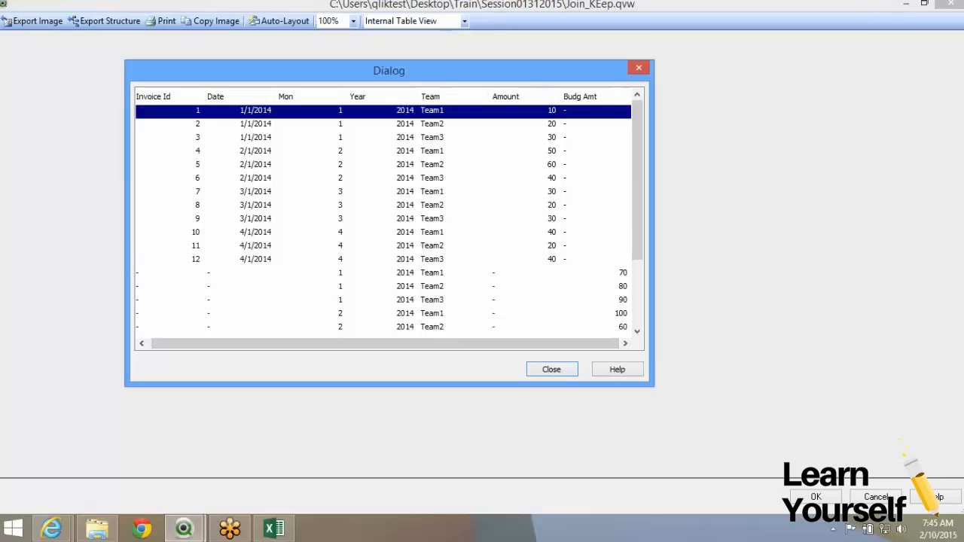
{"action": "left_click", "coordinate": [383, 260], "text": "shift"}
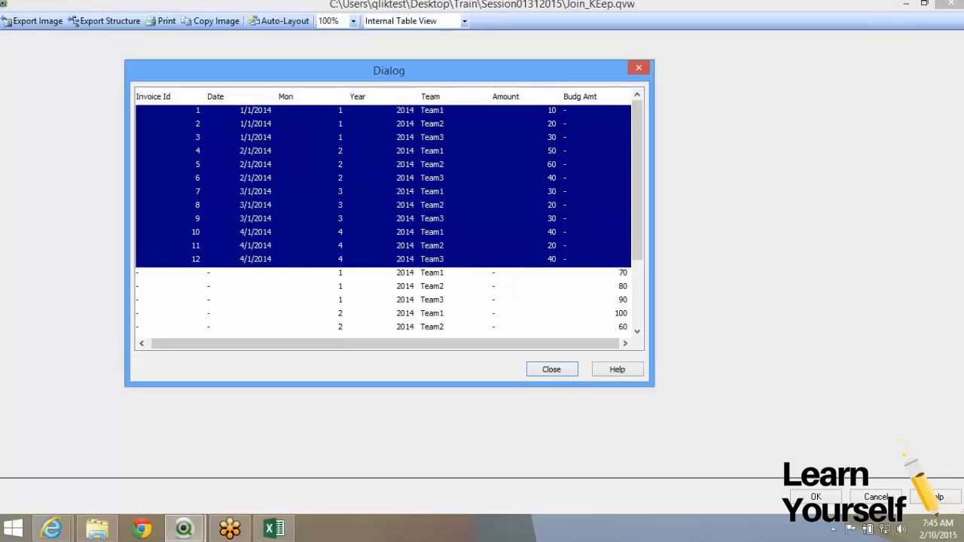
{"action": "left_click", "coordinate": [382, 273]}
{"action": "left_click_drag", "start_coordinate": [637, 181], "coordinate": [637, 247]}
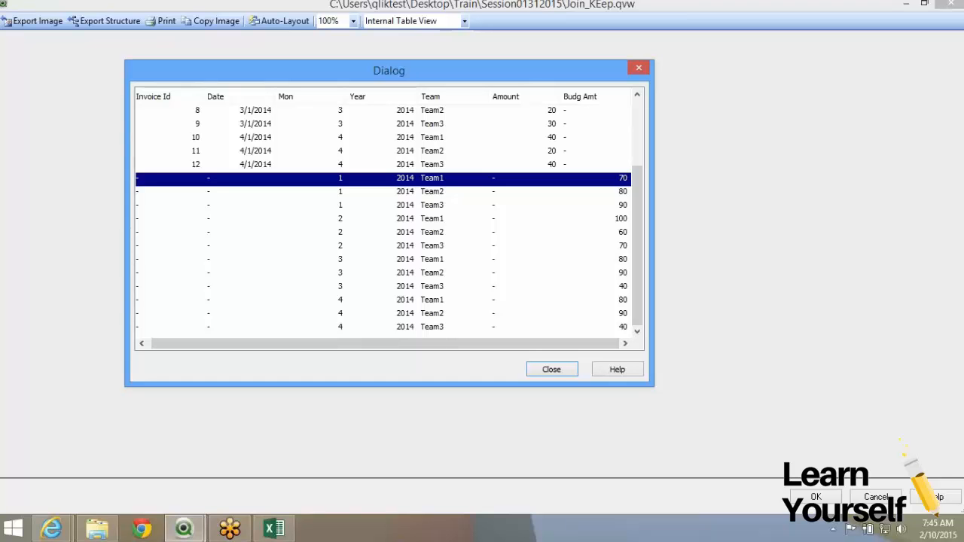
{"action": "left_click", "coordinate": [552, 369]}
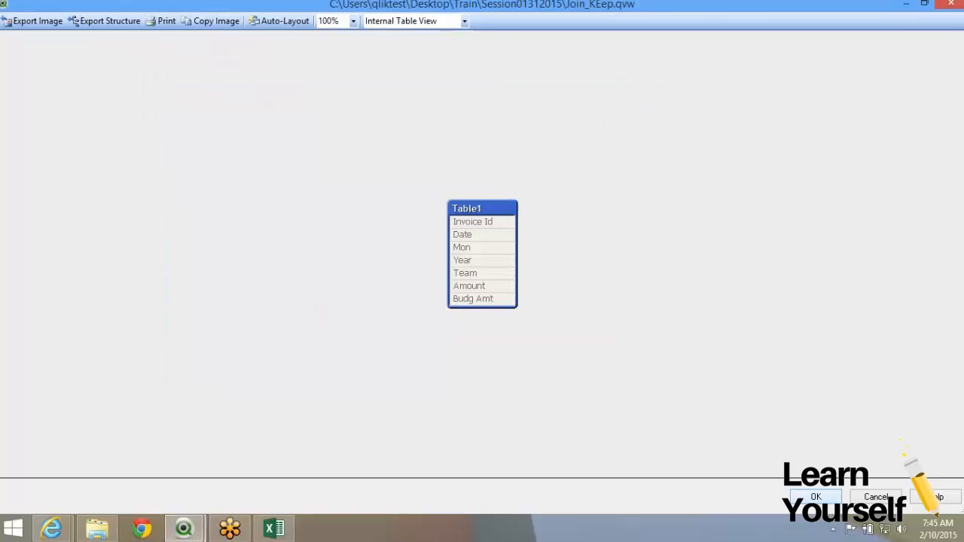
Check the summed amounts per team on the sheet, glance at the table structure again, and open the load script
{"action": "left_click", "coordinate": [817, 497]}
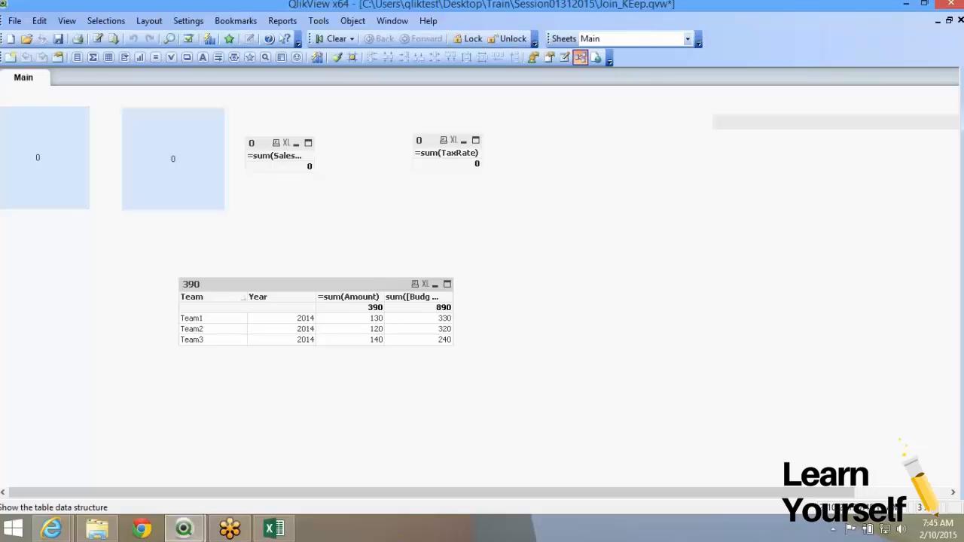
{"action": "left_click", "coordinate": [581, 57]}
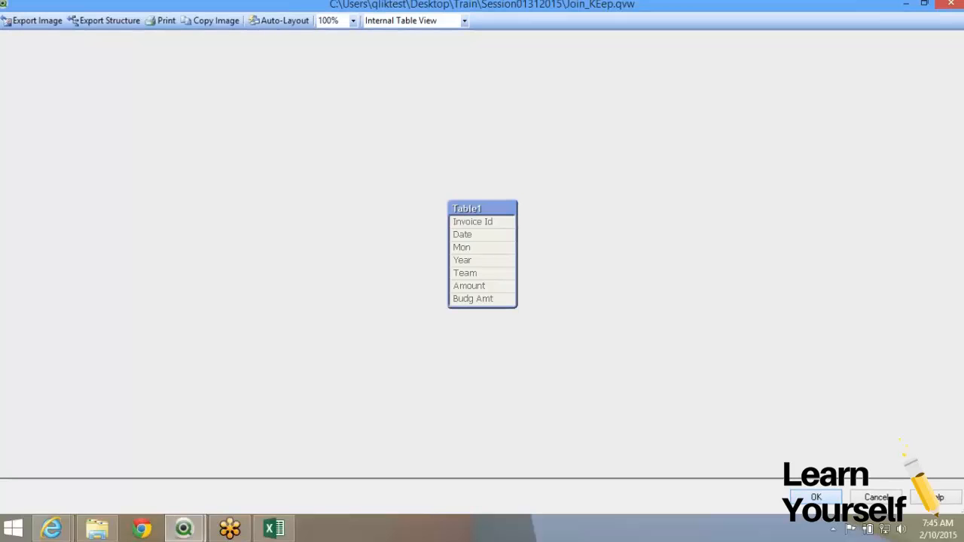
{"action": "left_click", "coordinate": [817, 497]}
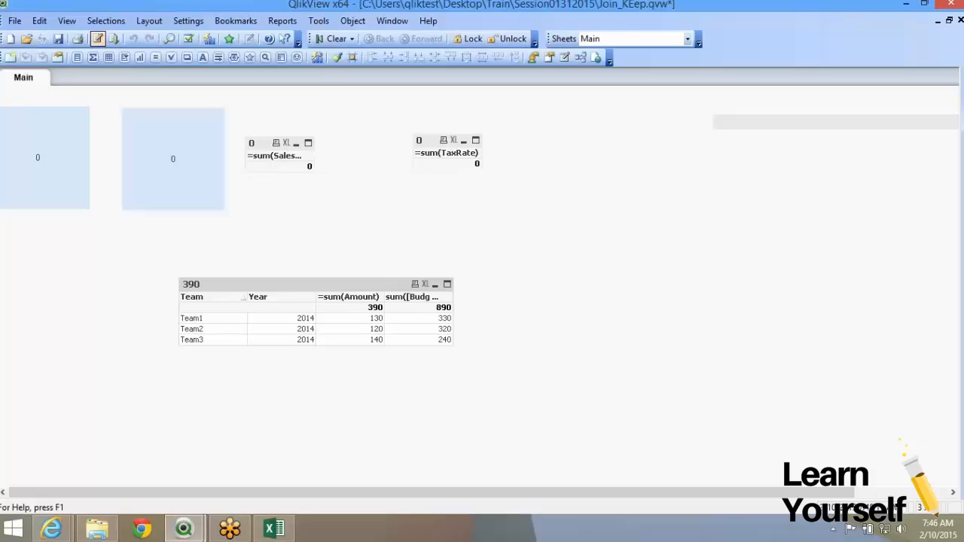
{"action": "left_click", "coordinate": [97, 38]}
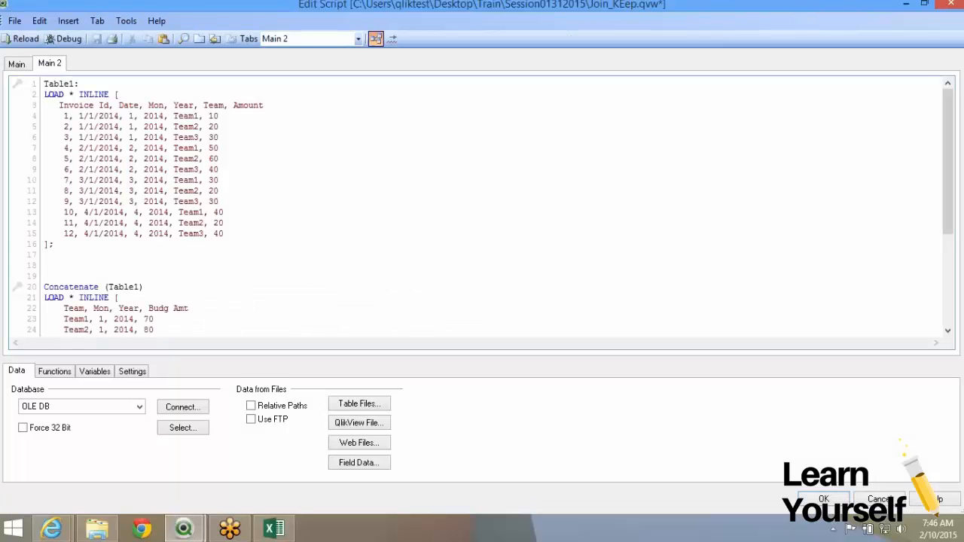
View the table structure from the script editor, preview Table1's data, examine its first two transaction rows, and close the preview
{"action": "left_click", "coordinate": [375, 38]}
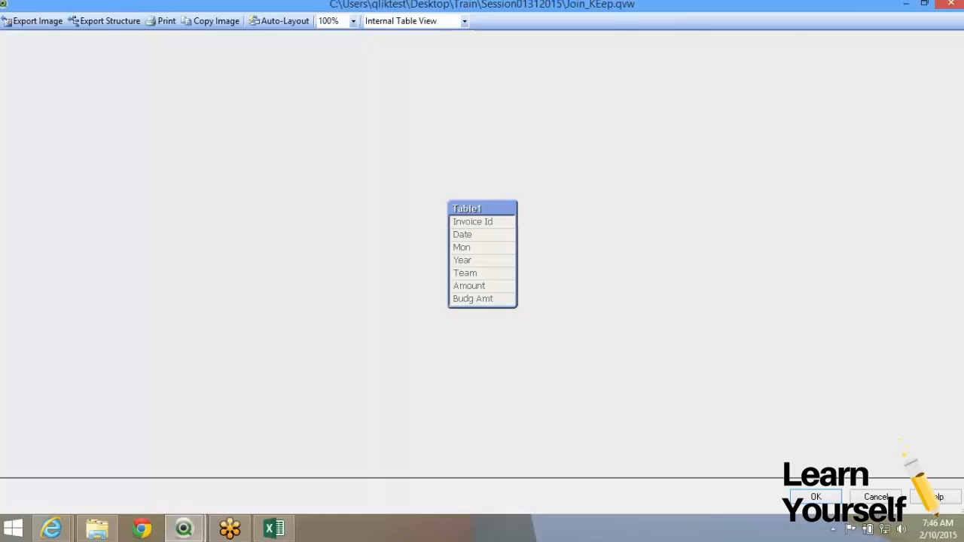
{"action": "left_click", "coordinate": [467, 272]}
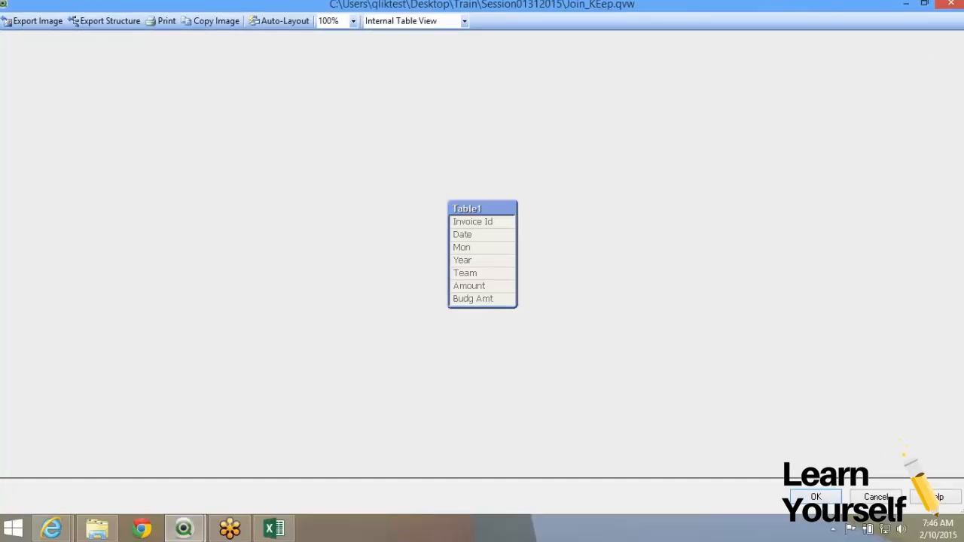
{"action": "right_click", "coordinate": [470, 207]}
{"action": "left_click", "coordinate": [503, 215]}
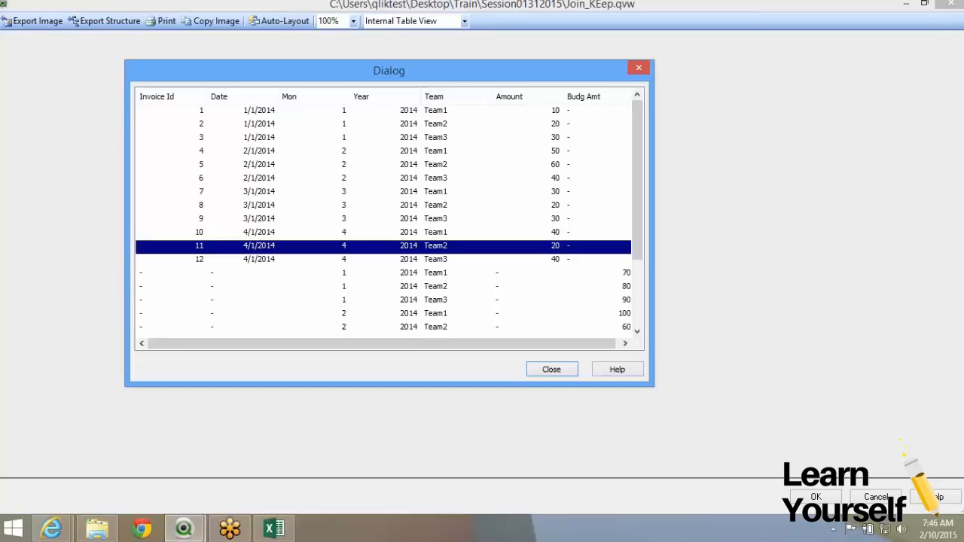
{"action": "left_click", "coordinate": [455, 110]}
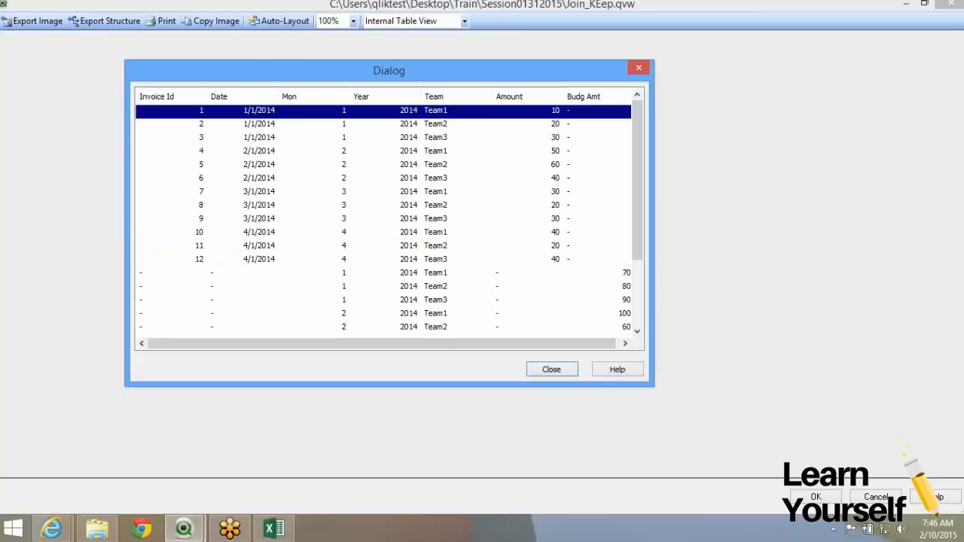
{"action": "left_click", "coordinate": [455, 124]}
{"action": "left_click", "coordinate": [455, 111]}
{"action": "left_click", "coordinate": [552, 369]}
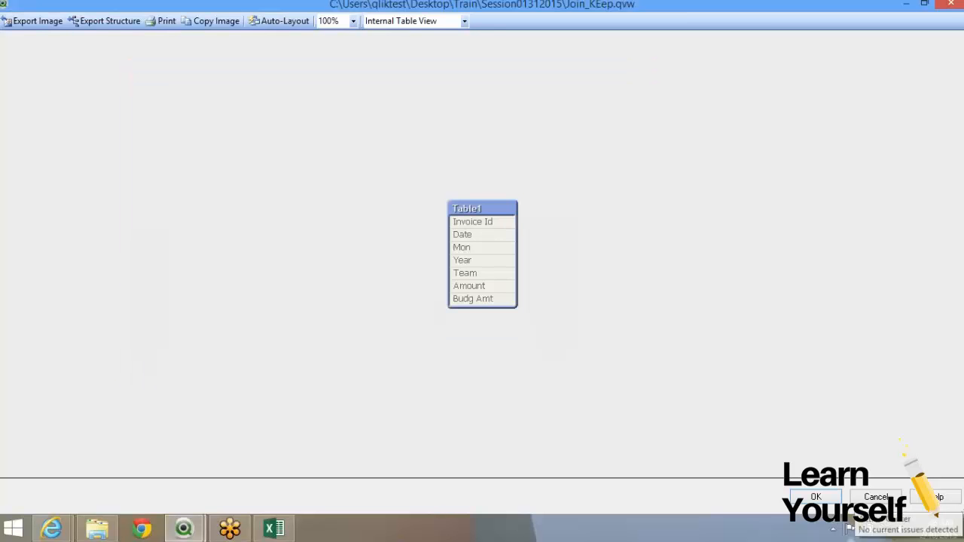
Preview Table1 again, examine where the transaction rows end and the appended budget rows begin, and return to the sheet
{"action": "left_click", "coordinate": [817, 497]}
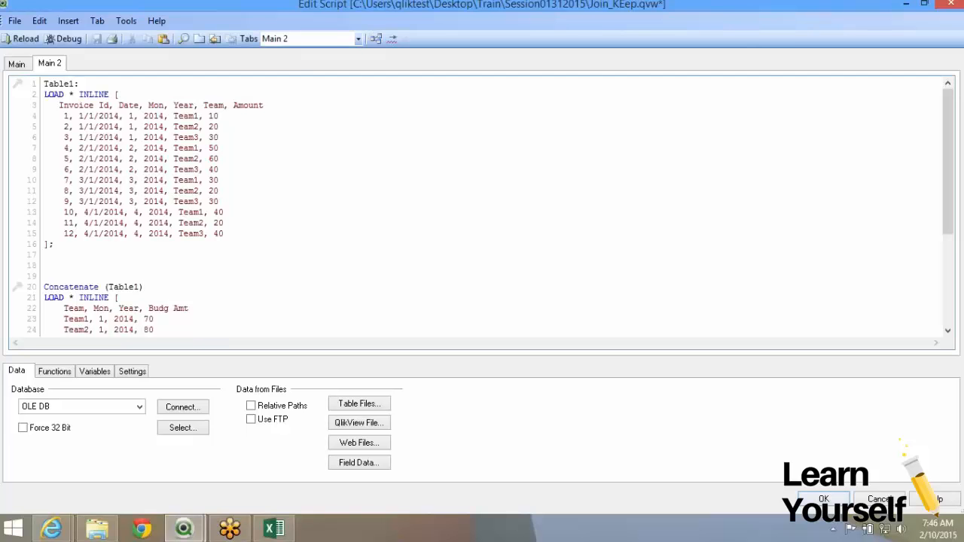
{"action": "left_click", "coordinate": [376, 39]}
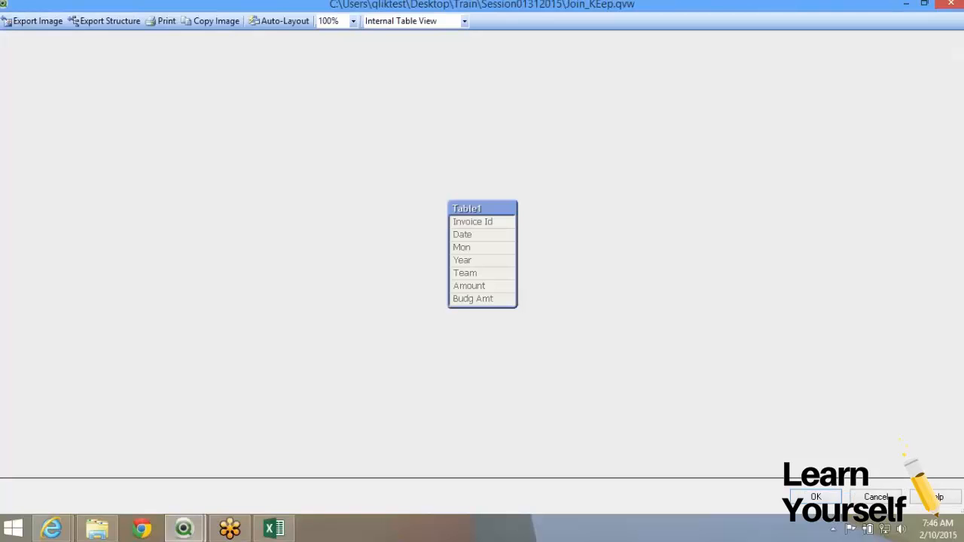
{"action": "right_click", "coordinate": [489, 210]}
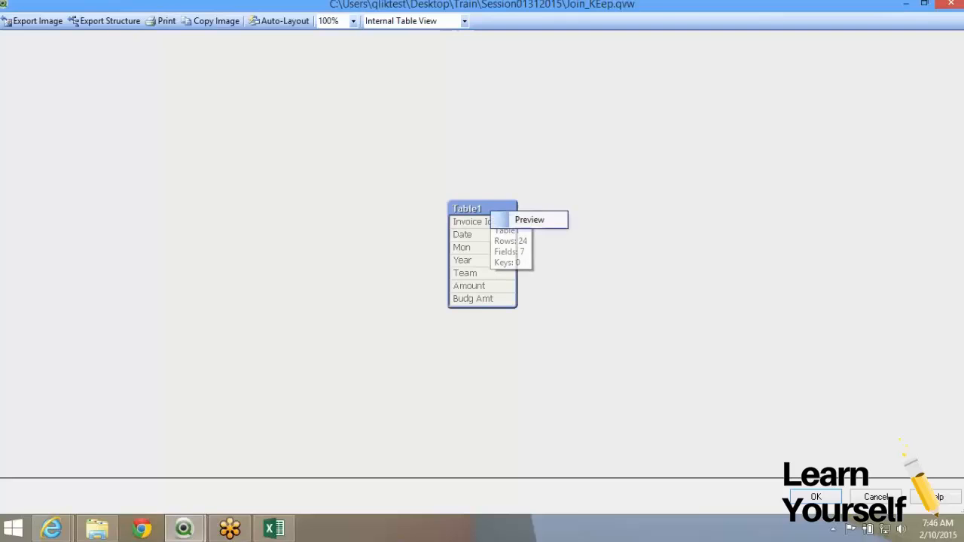
{"action": "left_click", "coordinate": [528, 219]}
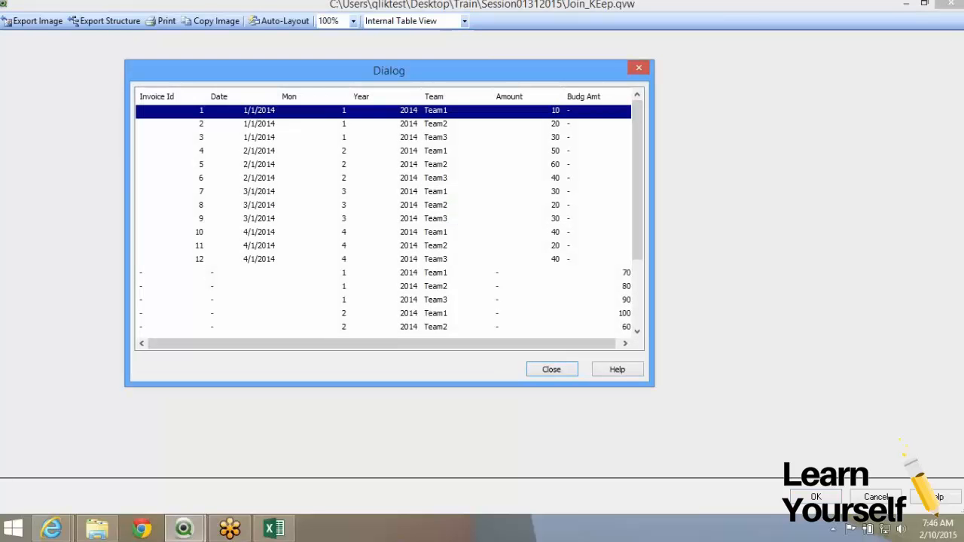
{"action": "scroll", "coordinate": [389, 218], "scroll_direction": "down", "scroll_amount": 3}
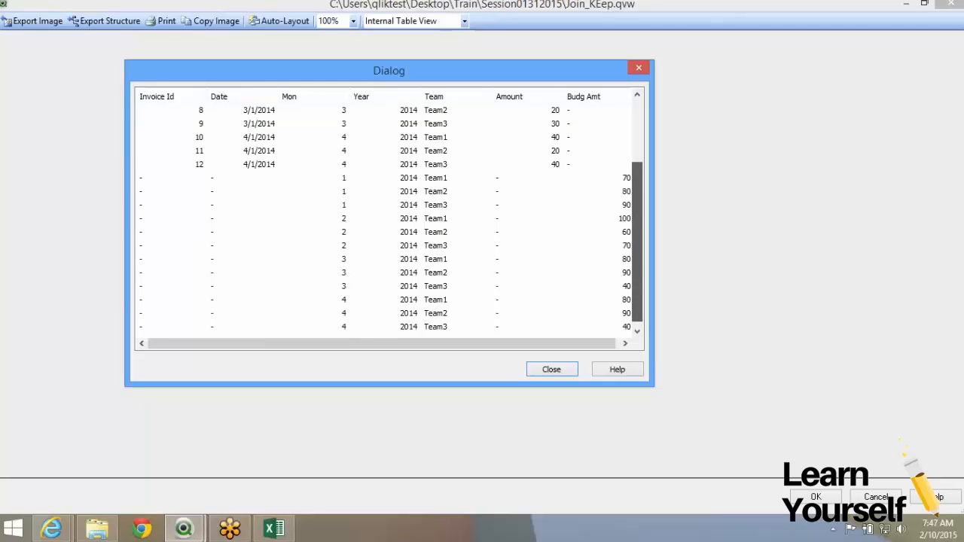
{"action": "scroll", "coordinate": [390, 218], "scroll_direction": "up", "scroll_amount": 1}
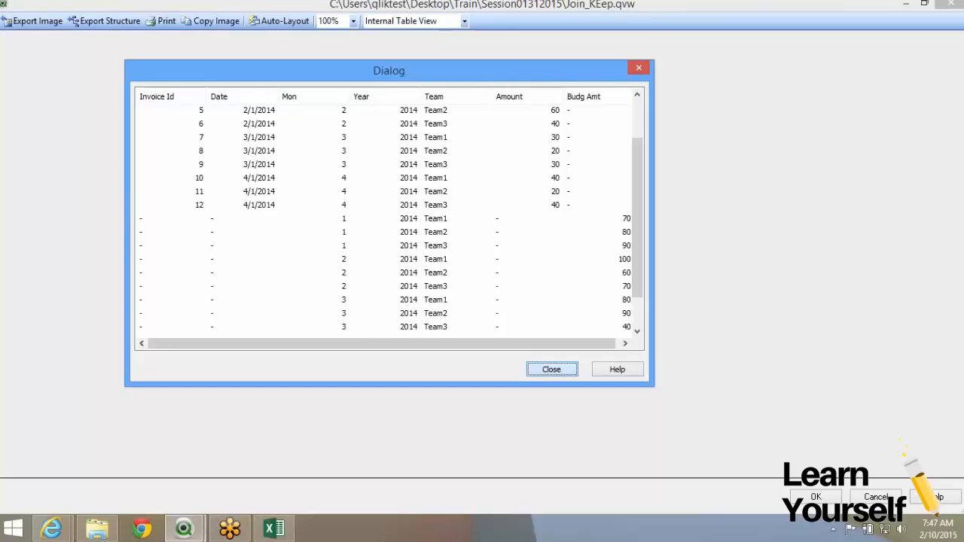
{"action": "key", "text": "Escape"}
{"action": "key", "text": "Escape"}
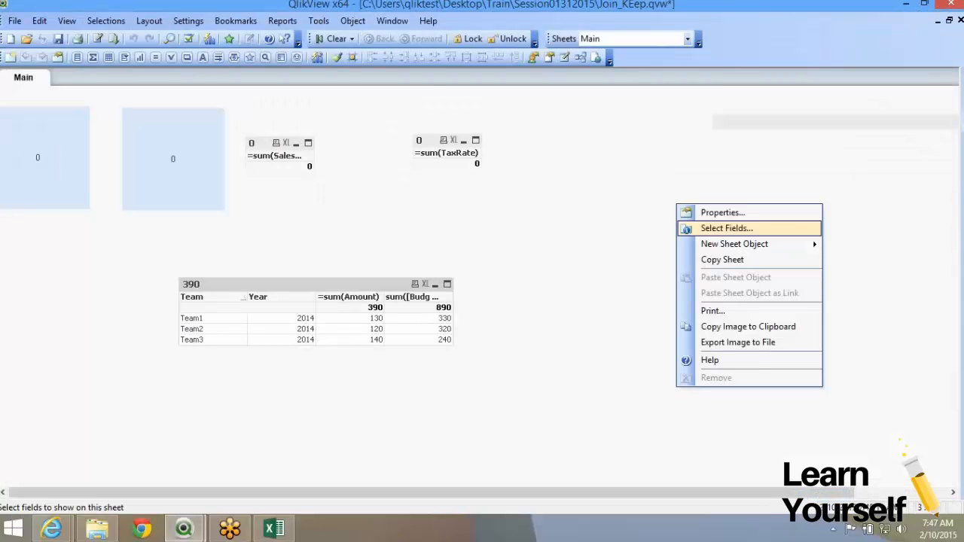
Add a list box for the Team field to the Main sheet and test its Team1 selection
{"action": "left_click", "coordinate": [727, 229]}
{"action": "left_click", "coordinate": [291, 189]}
{"action": "left_click", "coordinate": [483, 147]}
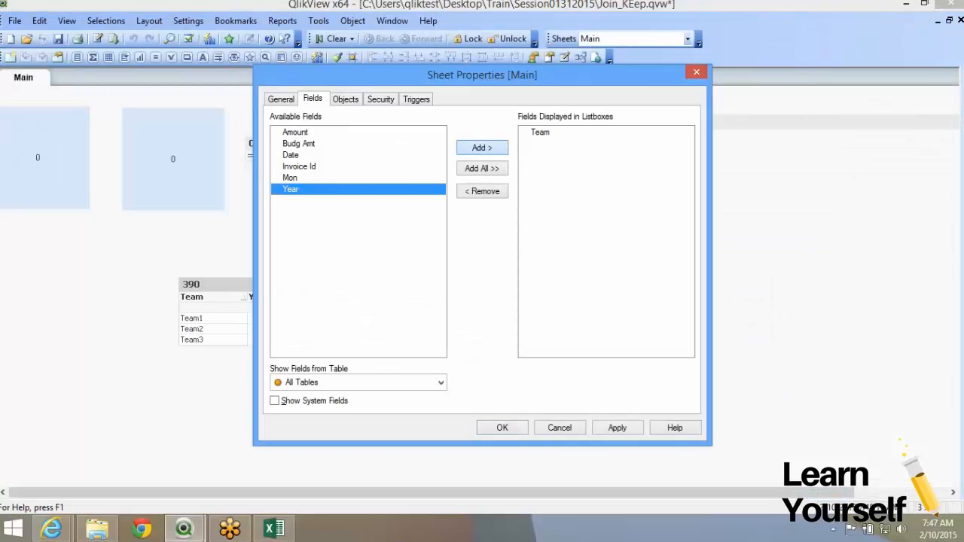
{"action": "left_click", "coordinate": [503, 428]}
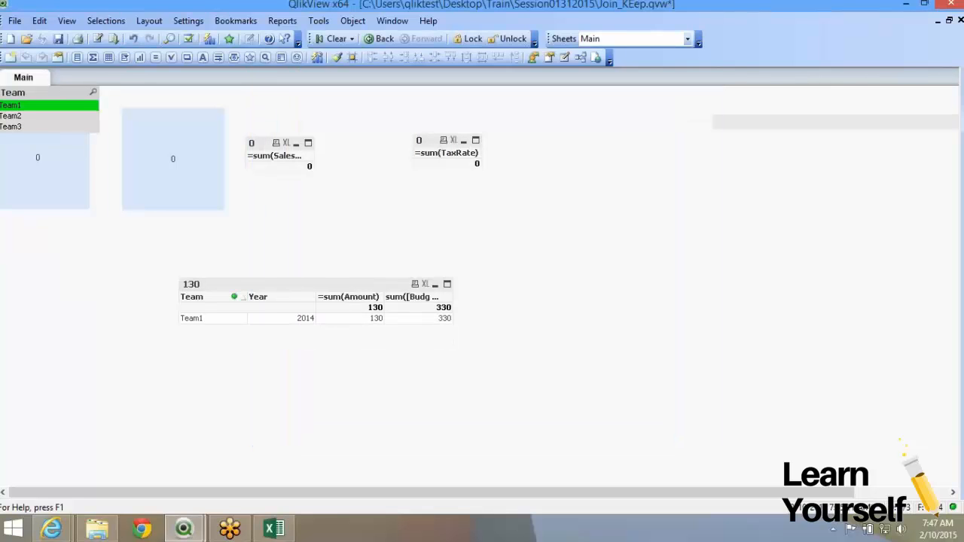
{"action": "left_click", "coordinate": [30, 105]}
Preview Table1 in the Table Viewer, highlight the transaction rows for invoices 1 to 12, and close the preview
{"action": "left_click", "coordinate": [581, 57]}
{"action": "right_click", "coordinate": [484, 215]}
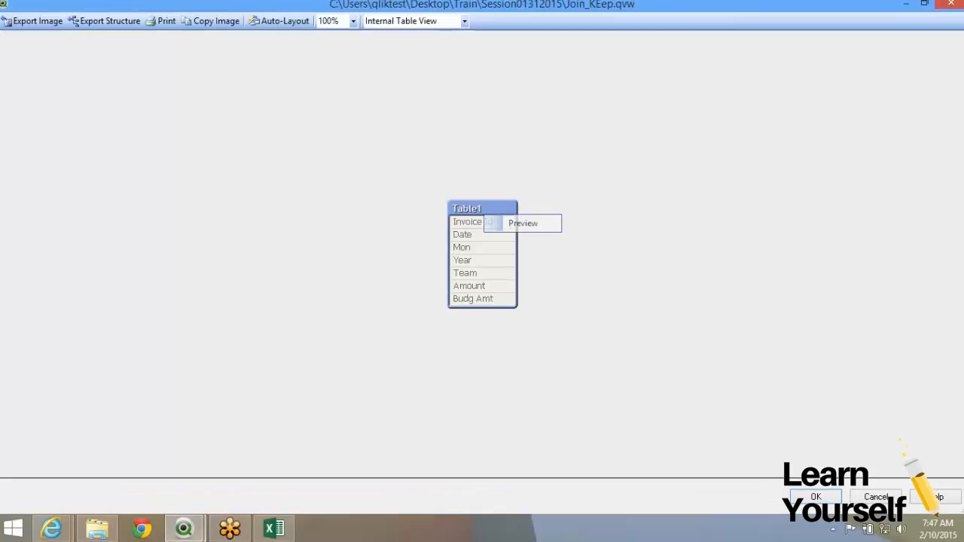
{"action": "left_click", "coordinate": [523, 223]}
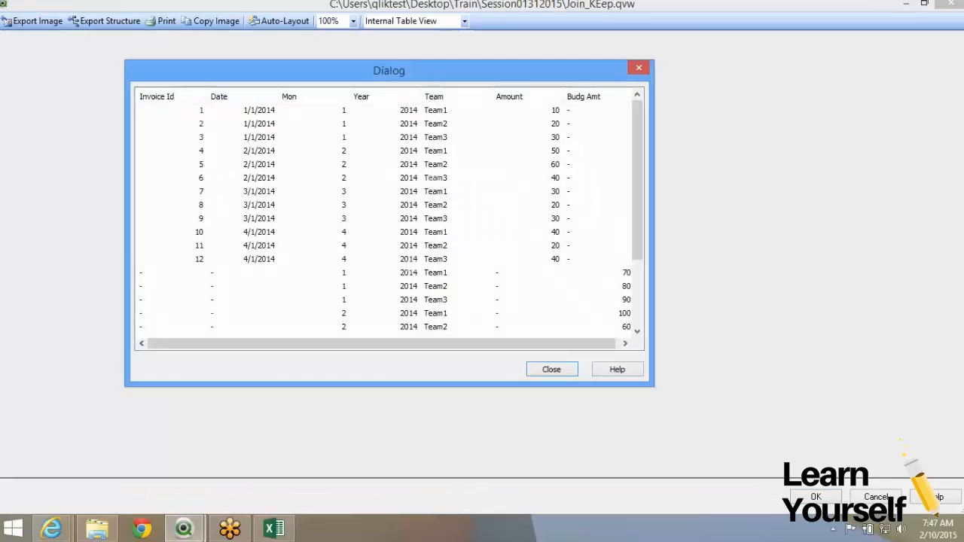
{"action": "left_click", "coordinate": [382, 110]}
{"action": "left_click", "coordinate": [383, 259], "text": "shift"}
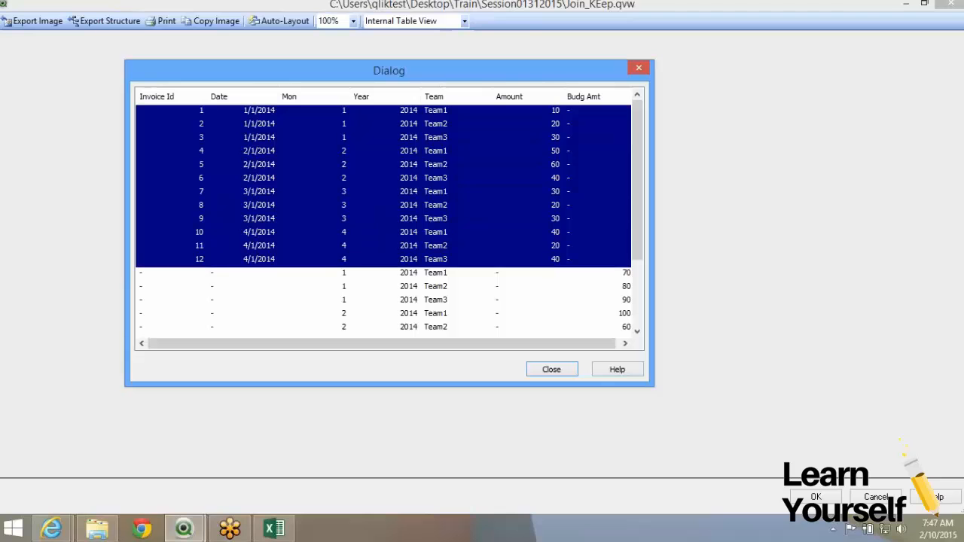
{"action": "left_click", "coordinate": [382, 110]}
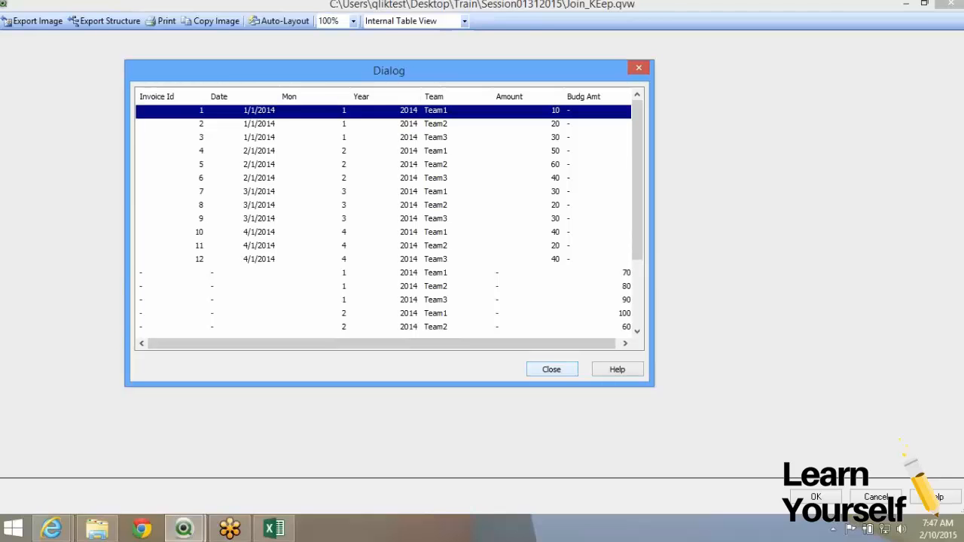
{"action": "left_click", "coordinate": [552, 370]}
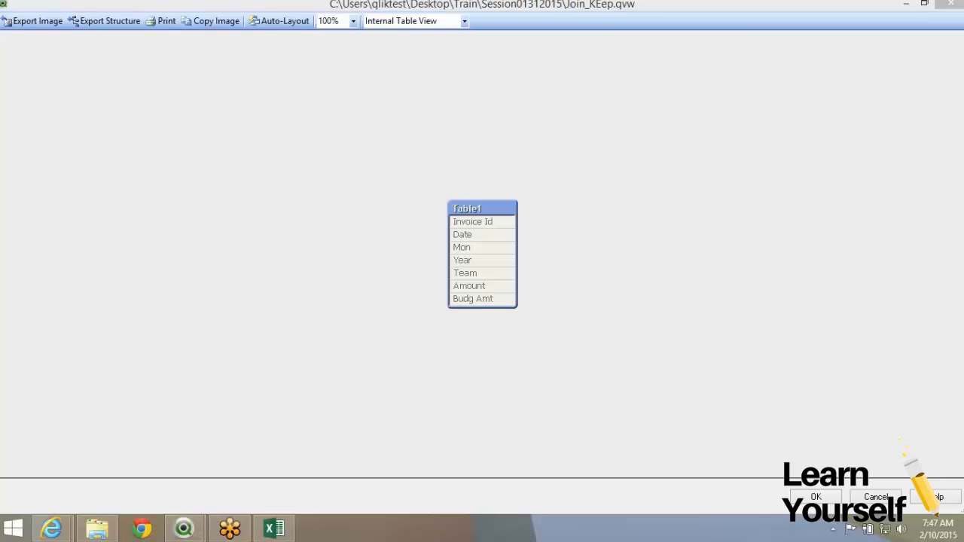
Reopen the Table Viewer, preview Table1, examine the invoice 1 row against the budget rows, and return to the sheet
{"action": "key", "text": "alt+Tab"}
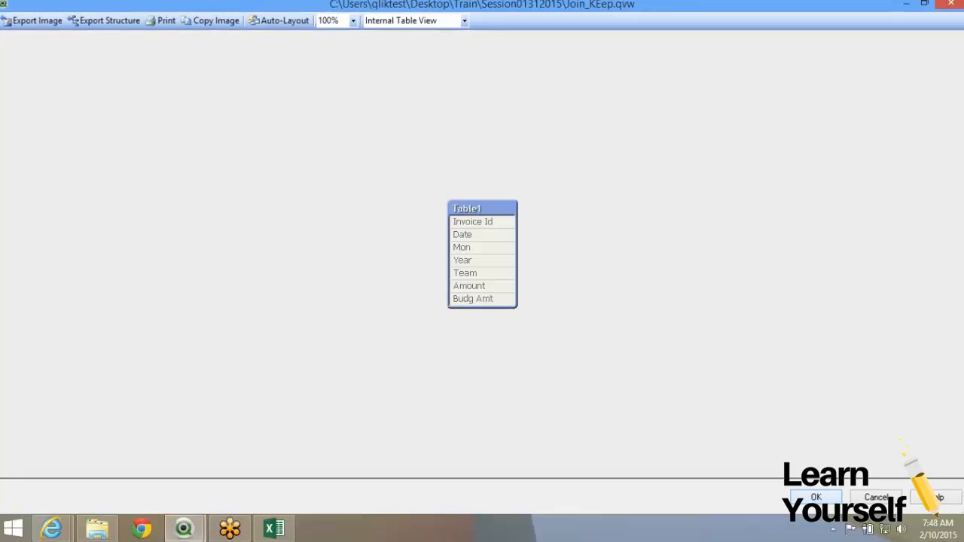
{"action": "key", "text": "Escape"}
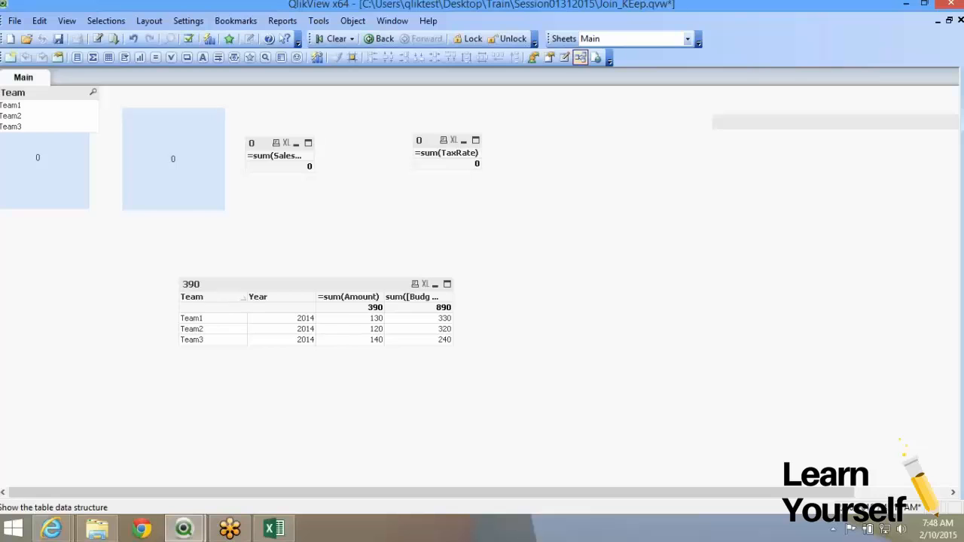
{"action": "left_click", "coordinate": [580, 58]}
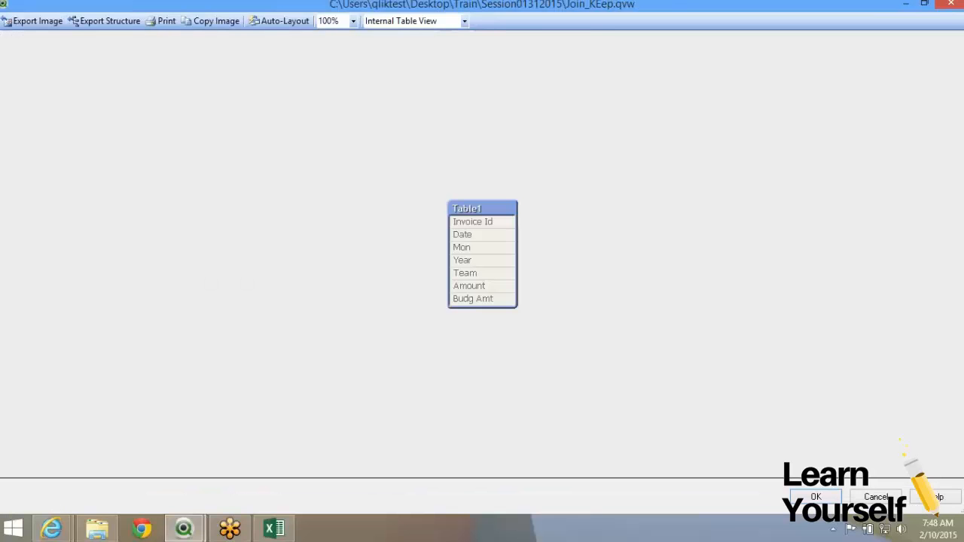
{"action": "right_click", "coordinate": [475, 246]}
{"action": "left_click", "coordinate": [514, 252]}
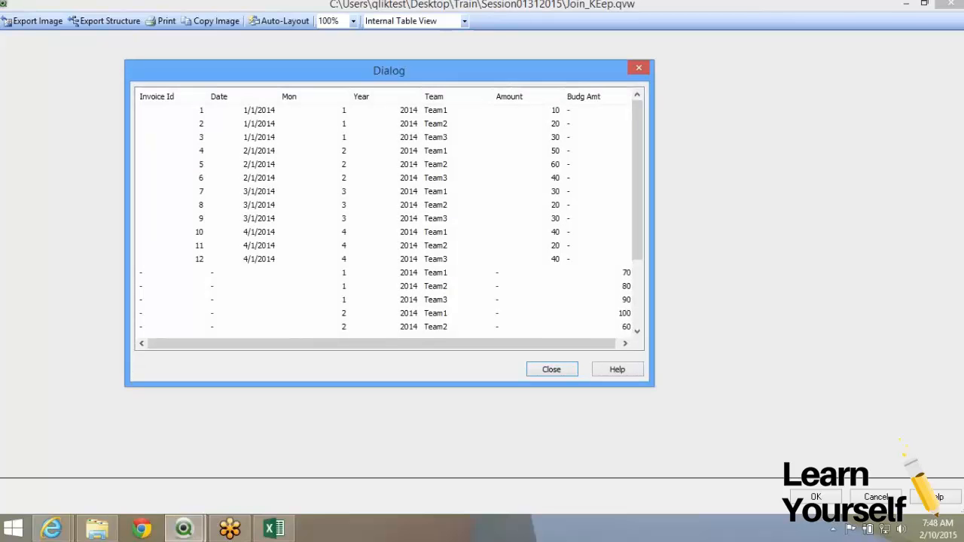
{"action": "left_click", "coordinate": [345, 110]}
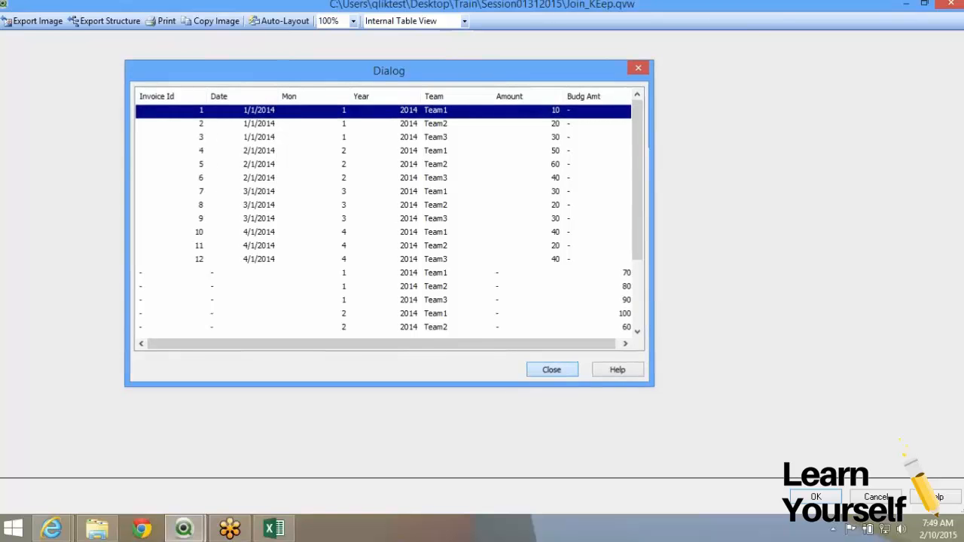
{"action": "key", "text": "Escape"}
{"action": "key", "text": "Escape"}
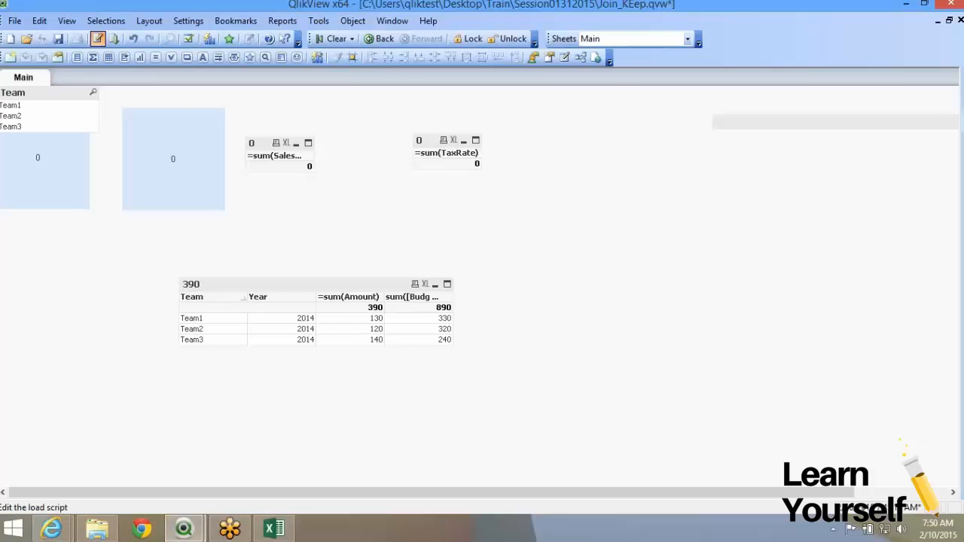
Rename the Team, Mon and Year fields in the concatenated budget load's header to Team1, Mon2 and Year3
{"action": "left_click", "coordinate": [98, 39]}
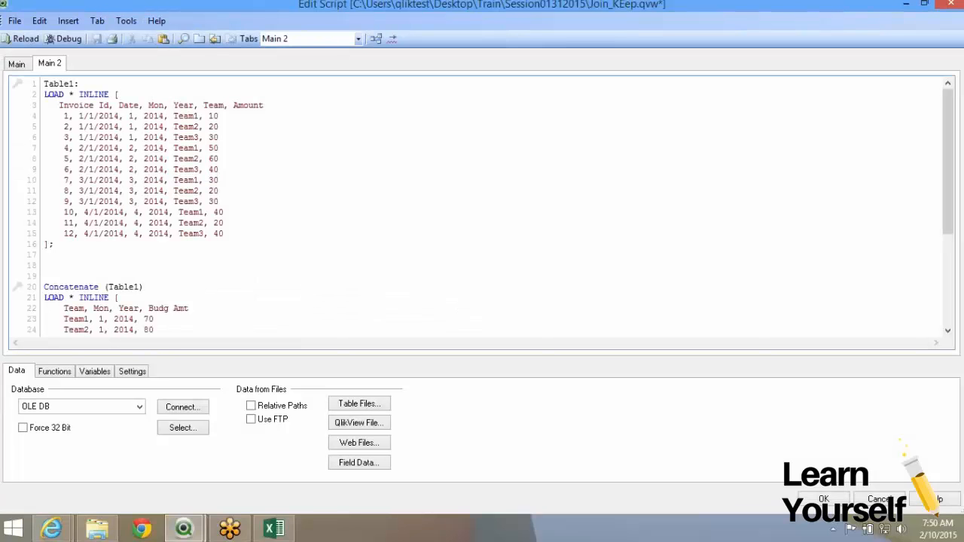
{"action": "type", "text": "1"}
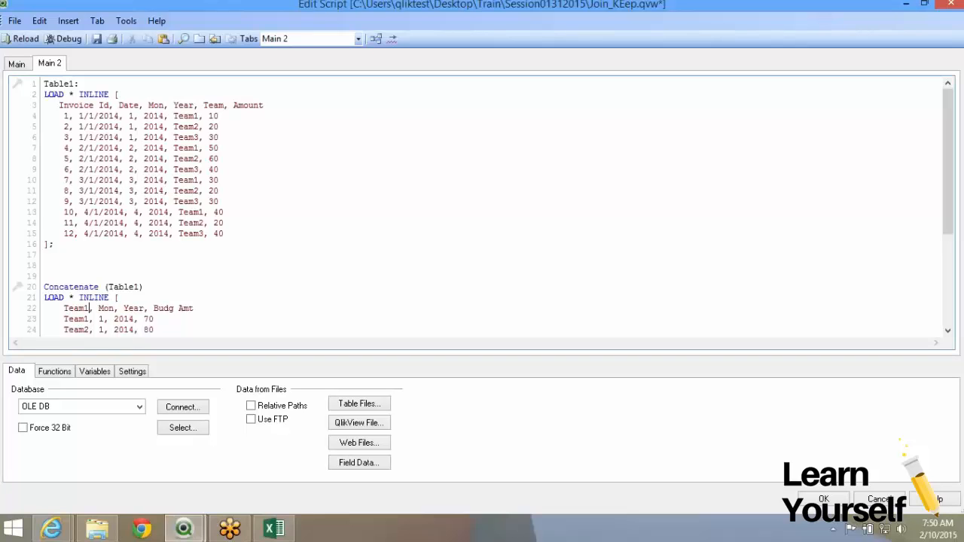
{"action": "type", "text": "2"}
{"action": "left_click", "coordinate": [150, 309]}
{"action": "type", "text": "3"}
Save and reload the script with the renamed budget fields, and dismiss the progress and sheet properties dialogs
{"action": "left_click", "coordinate": [97, 39]}
{"action": "left_click", "coordinate": [23, 39]}
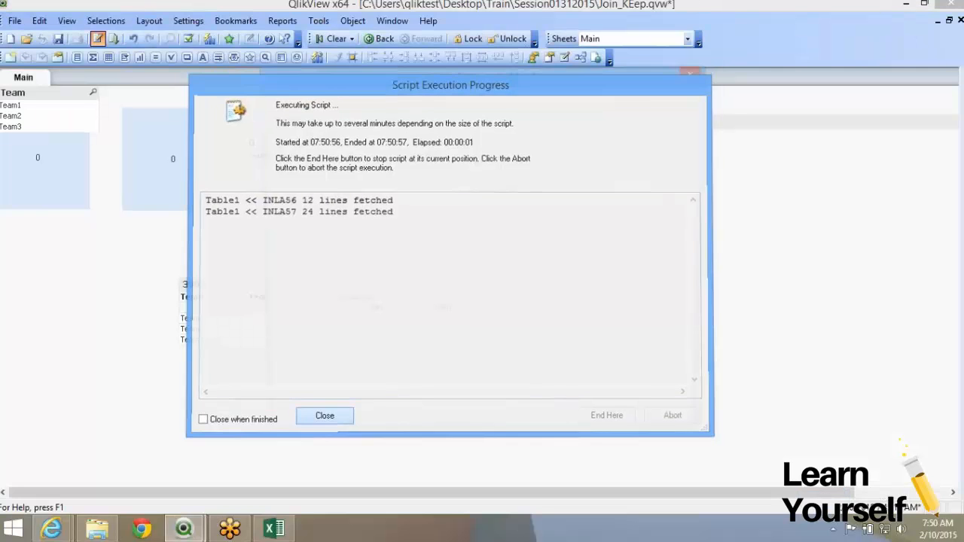
{"action": "left_click", "coordinate": [324, 416]}
{"action": "left_click", "coordinate": [502, 427]}
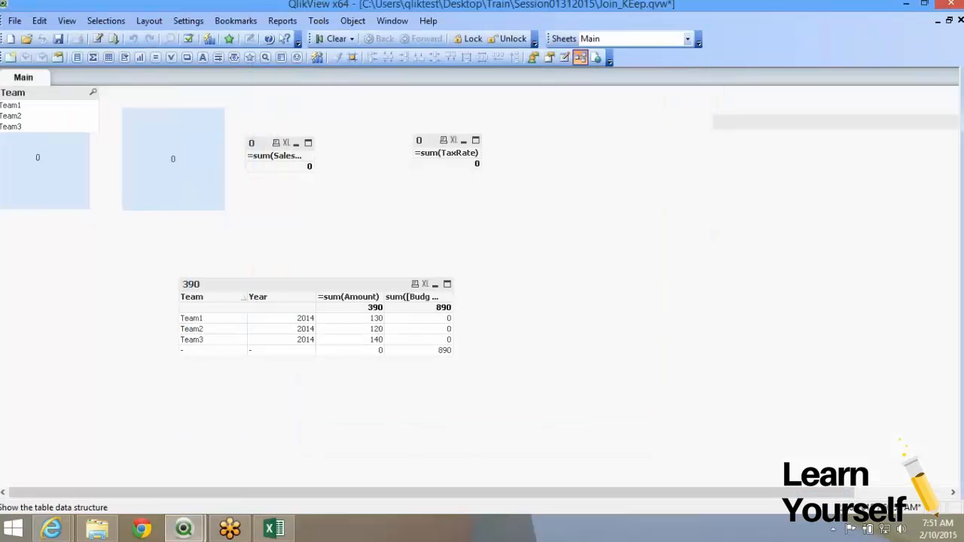
Preview Table1 in the Table Viewer and examine the Team1, Mon2, Year3 and Budg Amt columns of the budget rows
{"action": "left_click", "coordinate": [580, 57]}
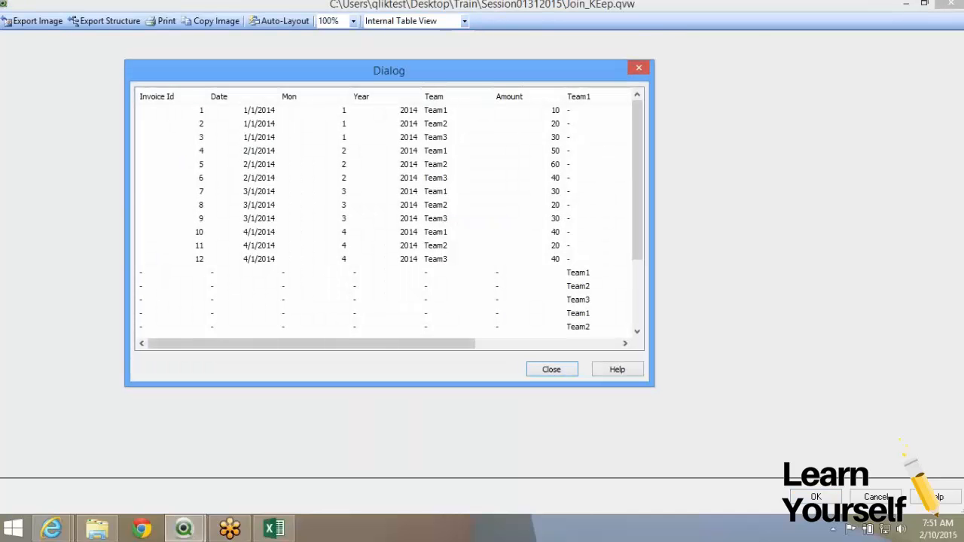
{"action": "mouse_move", "coordinate": [637, 181]}
{"action": "left_mouse_down"}
{"action": "mouse_move", "coordinate": [638, 247]}
{"action": "mouse_move", "coordinate": [637, 180]}
{"action": "left_mouse_up"}
{"action": "left_click_drag", "start_coordinate": [311, 343], "coordinate": [456, 344]}
{"action": "left_click_drag", "start_coordinate": [637, 181], "coordinate": [637, 247]}
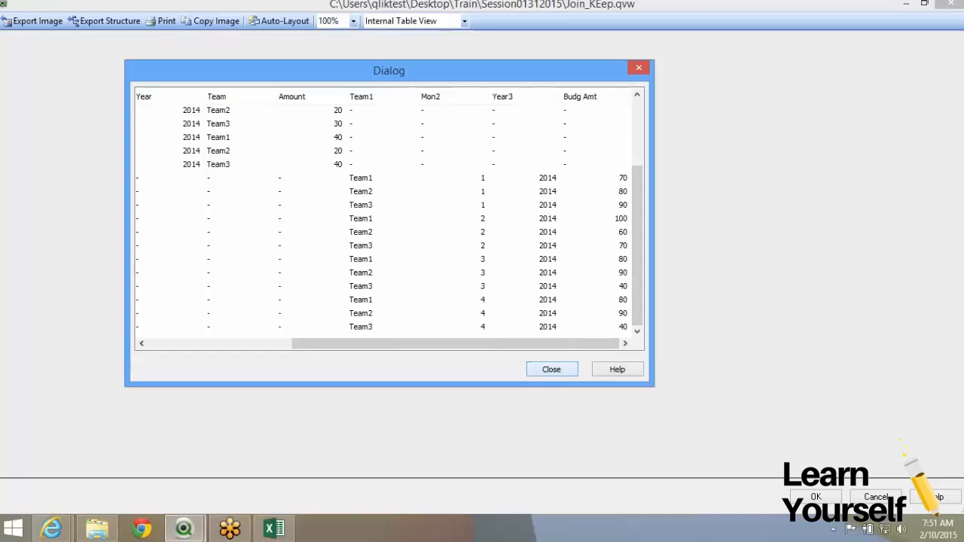
Close the preview, reopen the Table Viewer, and examine Table1's field list from Team1 through Budg Amt
{"action": "left_click", "coordinate": [553, 370]}
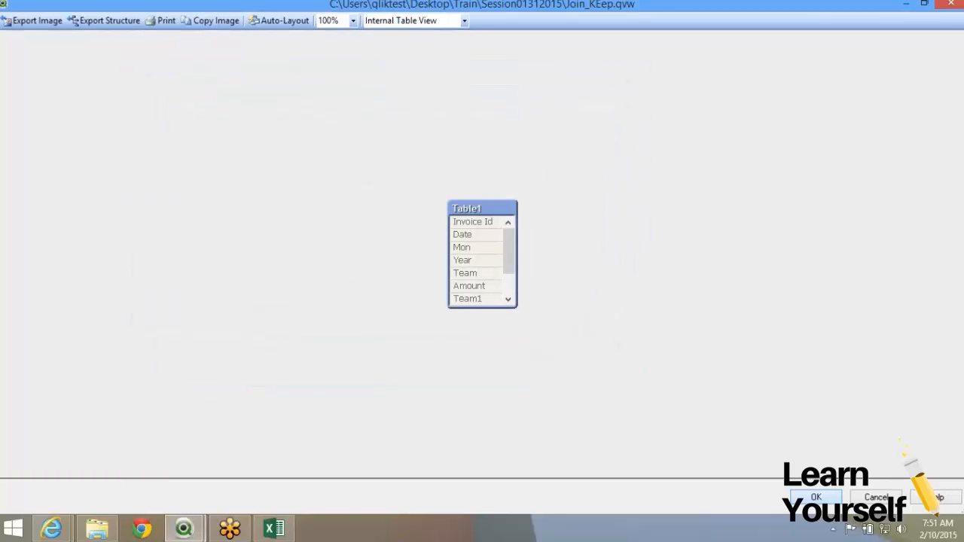
{"action": "left_click", "coordinate": [815, 497]}
{"action": "left_click", "coordinate": [580, 57]}
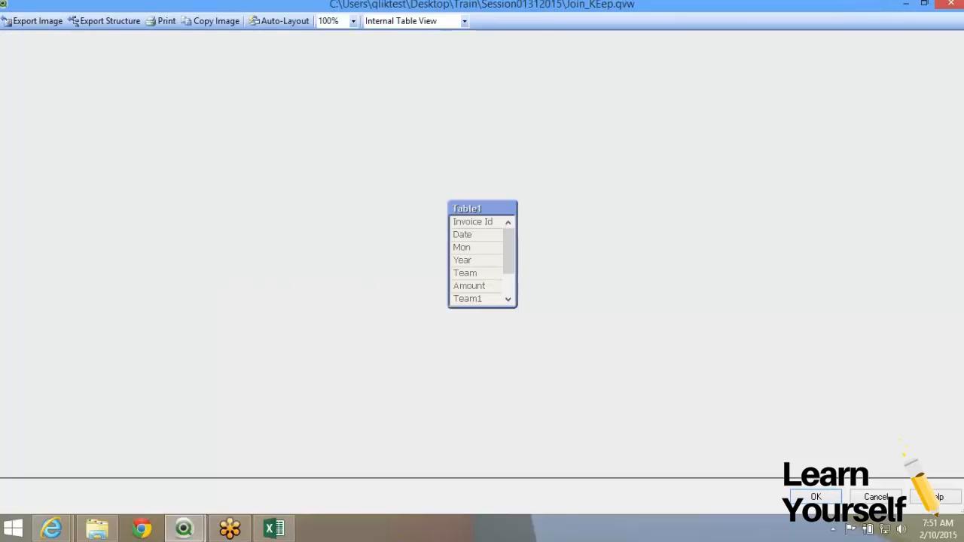
{"action": "left_click_drag", "start_coordinate": [508, 251], "coordinate": [508, 272]}
{"action": "left_click", "coordinate": [469, 260]}
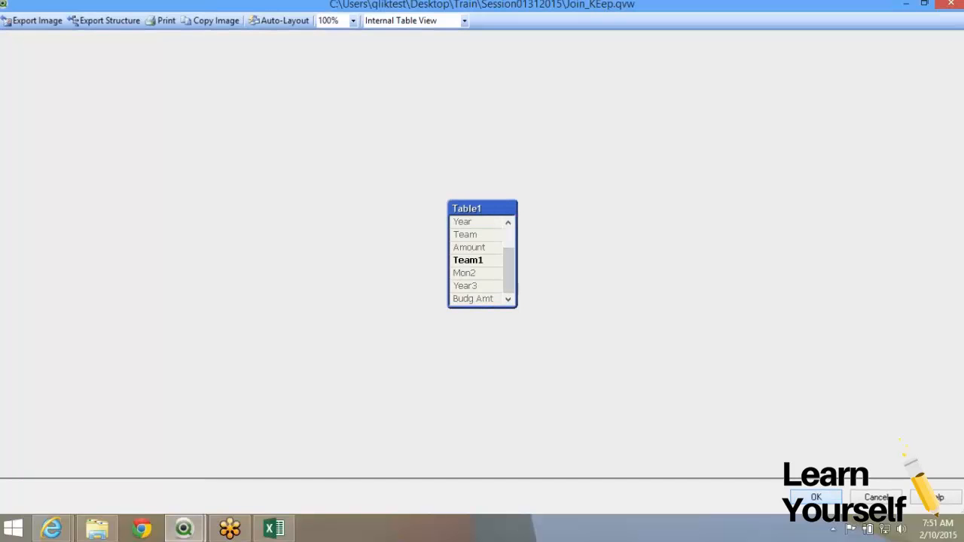
{"action": "key", "text": "Escape"}
Add a text object with the expression =count(Team1) to the empty area beside the Team and Year chart
{"action": "right_click", "coordinate": [493, 222]}
{"action": "mouse_move", "coordinate": [552, 261]}
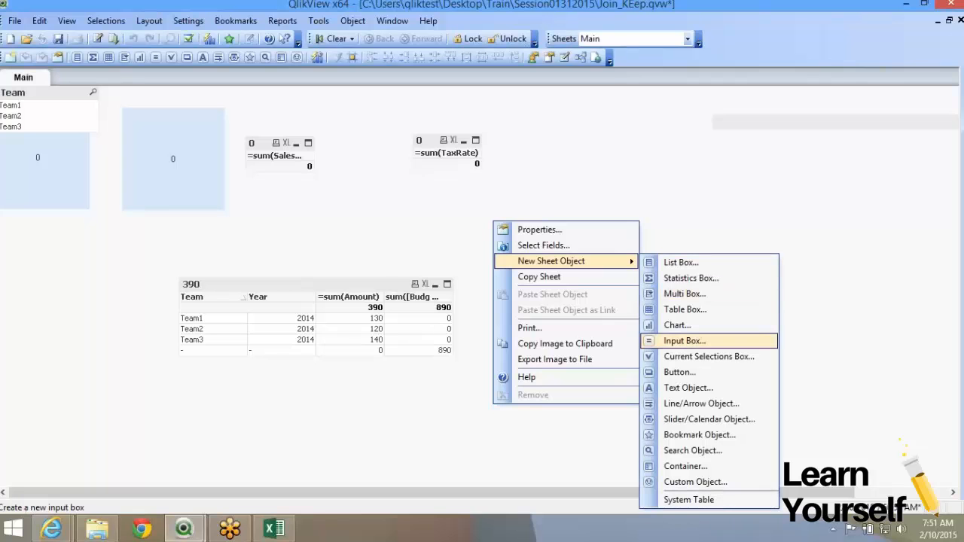
{"action": "left_click", "coordinate": [688, 388]}
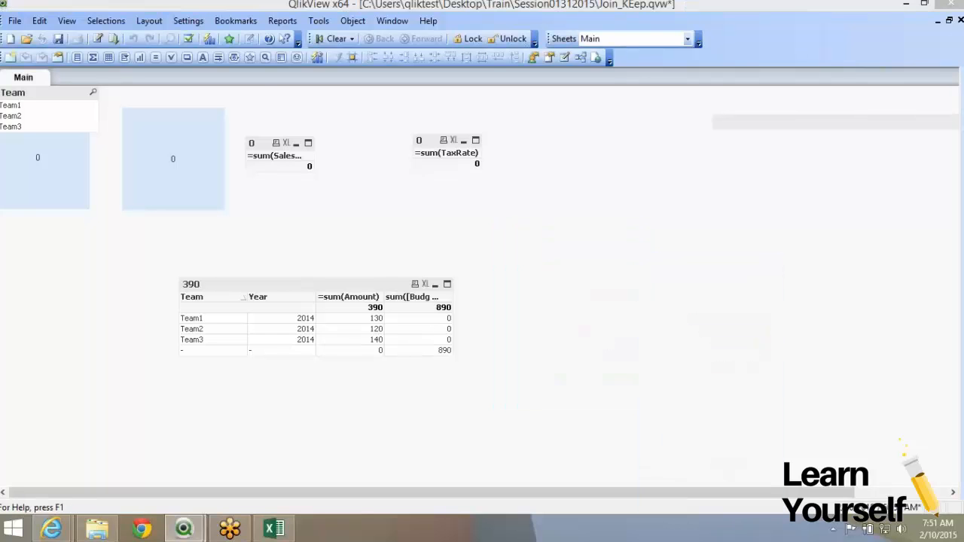
{"action": "type", "text": "="}
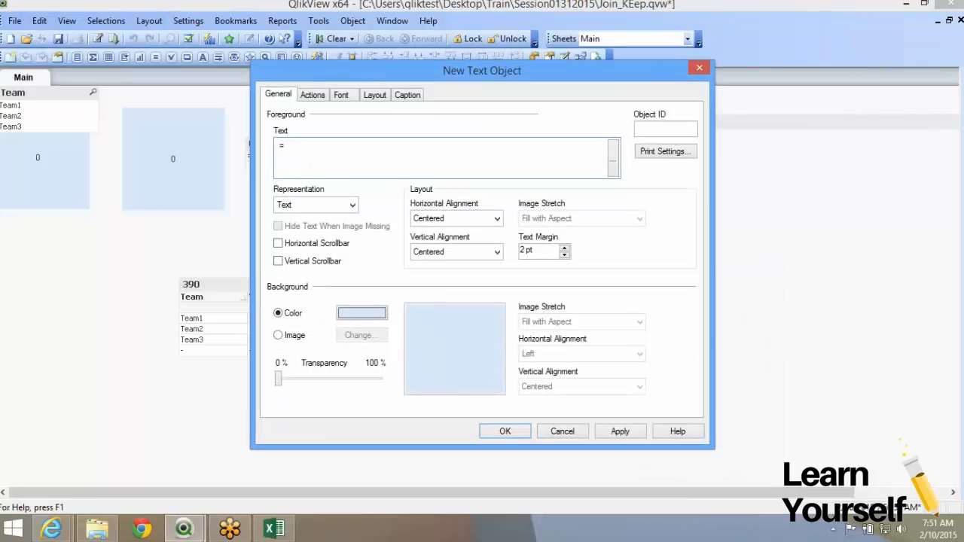
{"action": "type", "text": "count(Tea"}
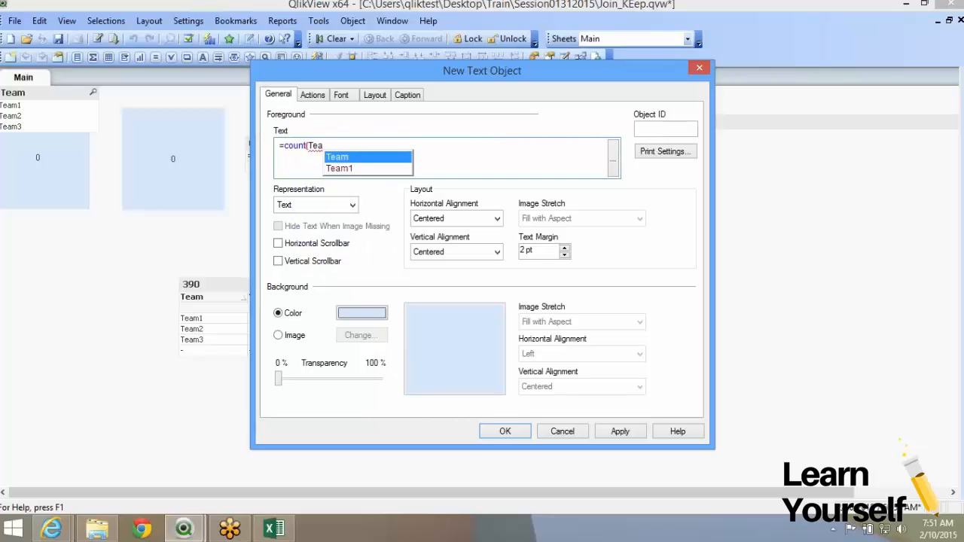
{"action": "type", "text": "m1)"}
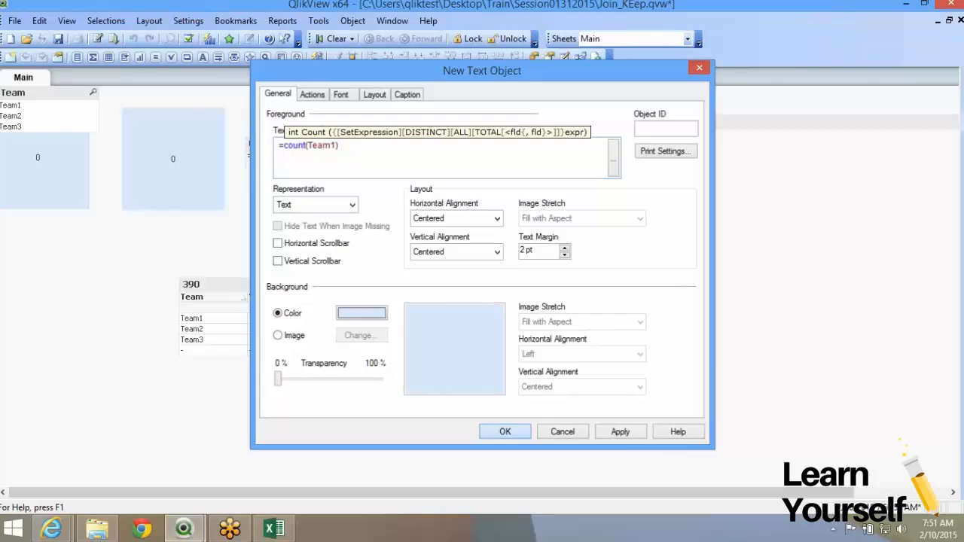
{"action": "key", "text": "Return"}
{"action": "left_click_drag", "start_coordinate": [527, 493], "coordinate": [500, 493]}
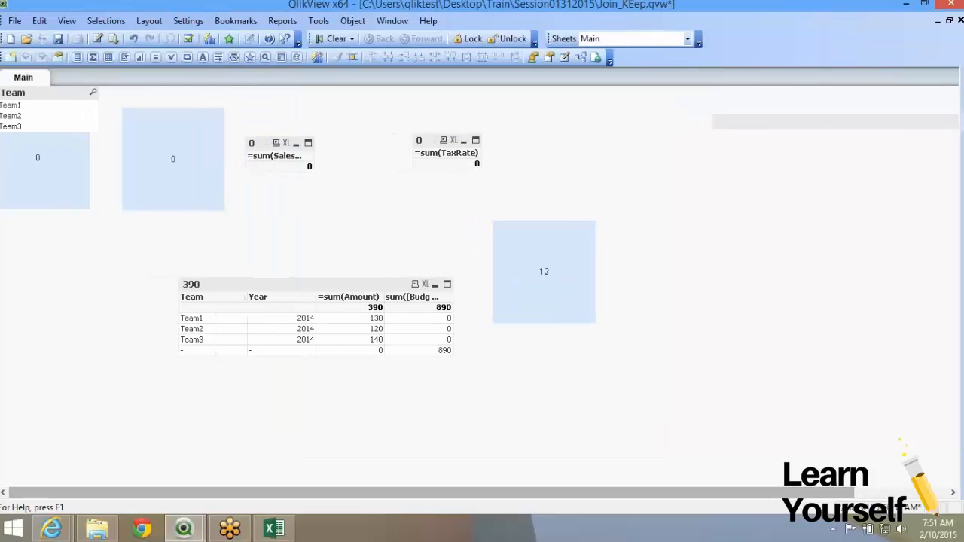
Review the expression of the Team1 count text object in its properties
{"action": "right_click", "coordinate": [518, 261]}
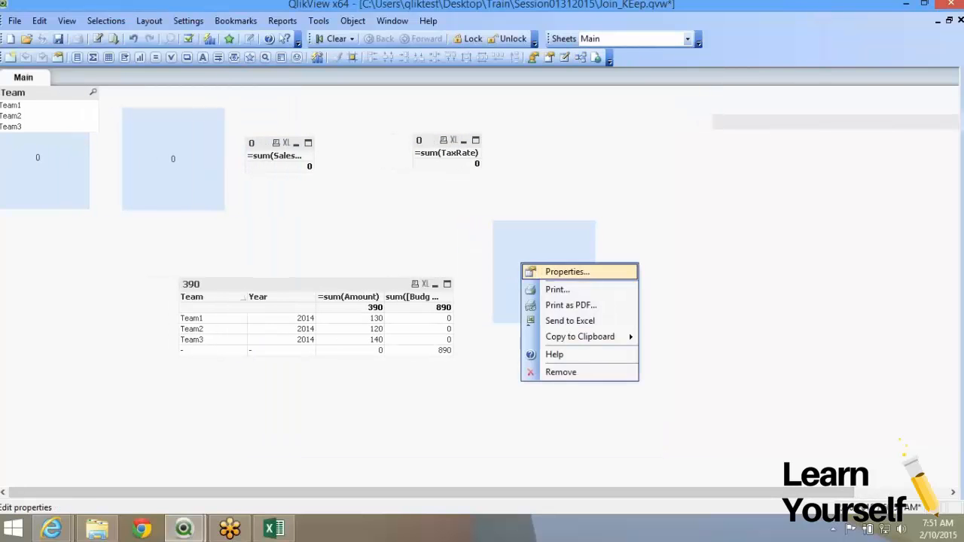
{"action": "left_click", "coordinate": [561, 271]}
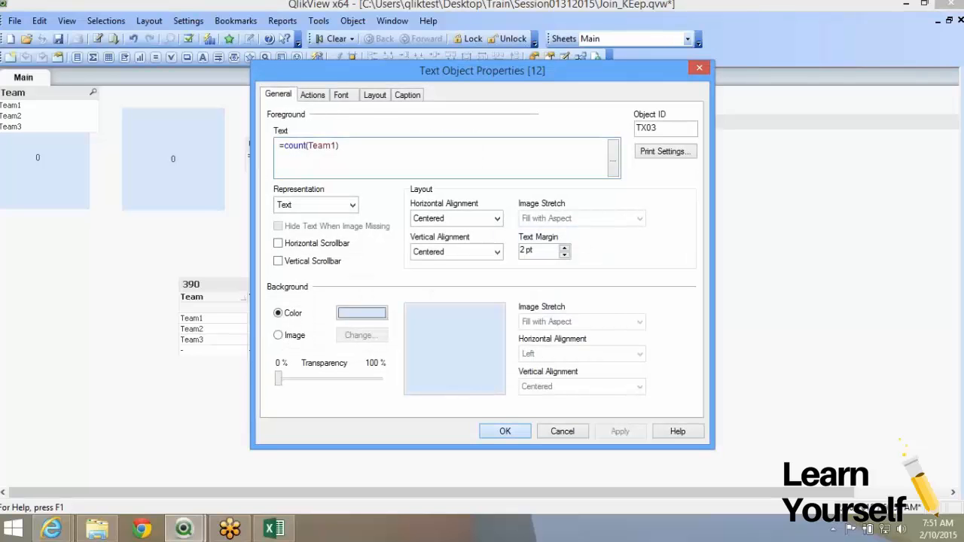
{"action": "left_click", "coordinate": [505, 432]}
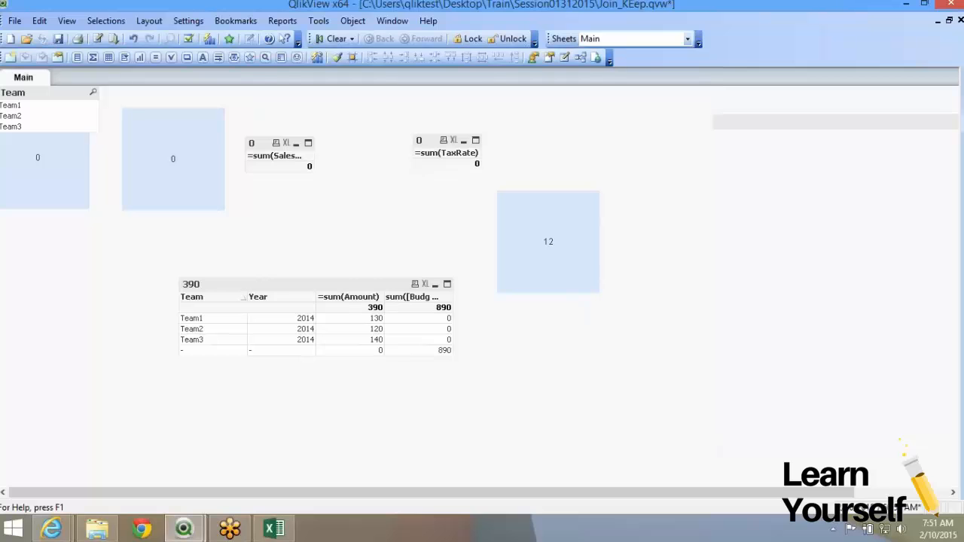
Duplicate the Team1 count text object beside the original and set the copy's expression to =sum([Budg Amt])
{"action": "left_click_drag", "start_coordinate": [540, 275], "coordinate": [673, 275]}
{"action": "right_click", "coordinate": [672, 277]}
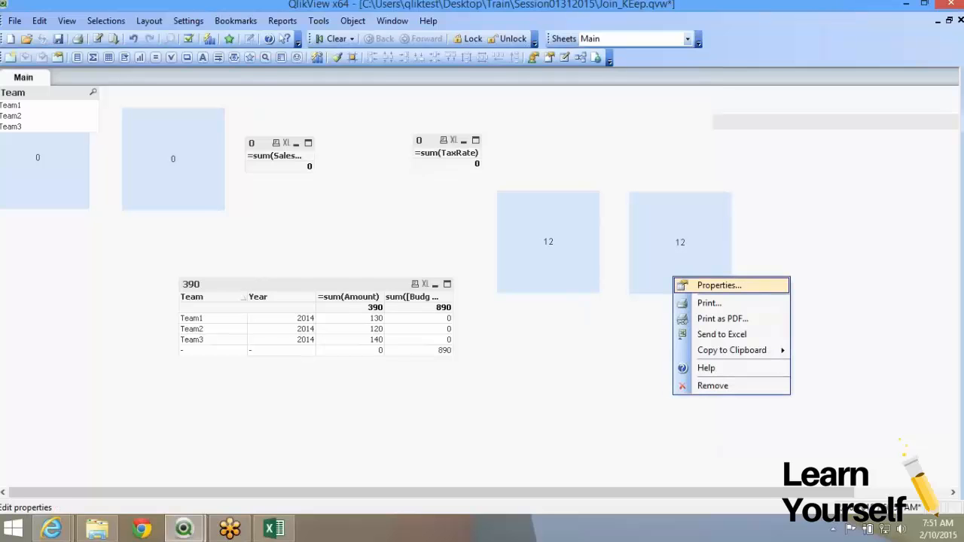
{"action": "left_click", "coordinate": [715, 286]}
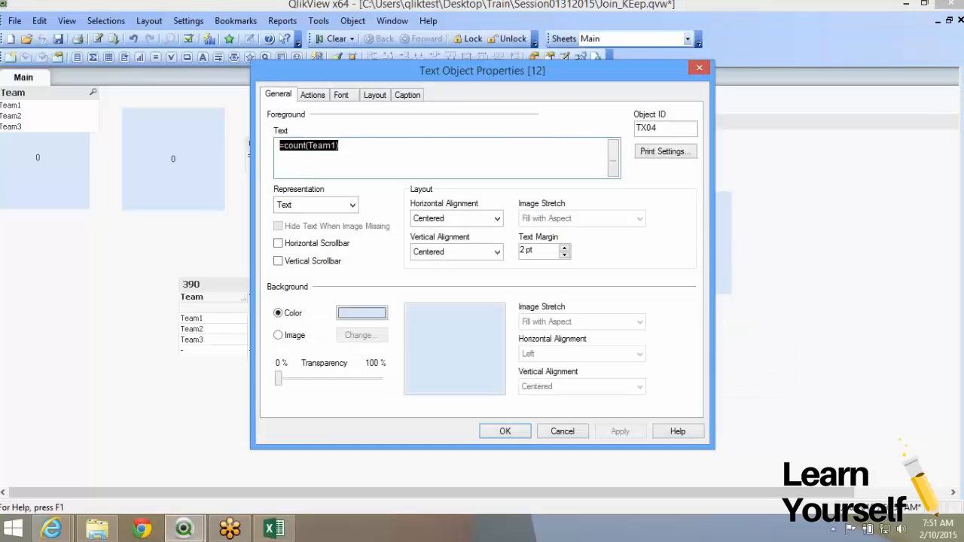
{"action": "left_click_drag", "start_coordinate": [340, 145], "coordinate": [283, 146]}
{"action": "type", "text": "sum(Bu"}
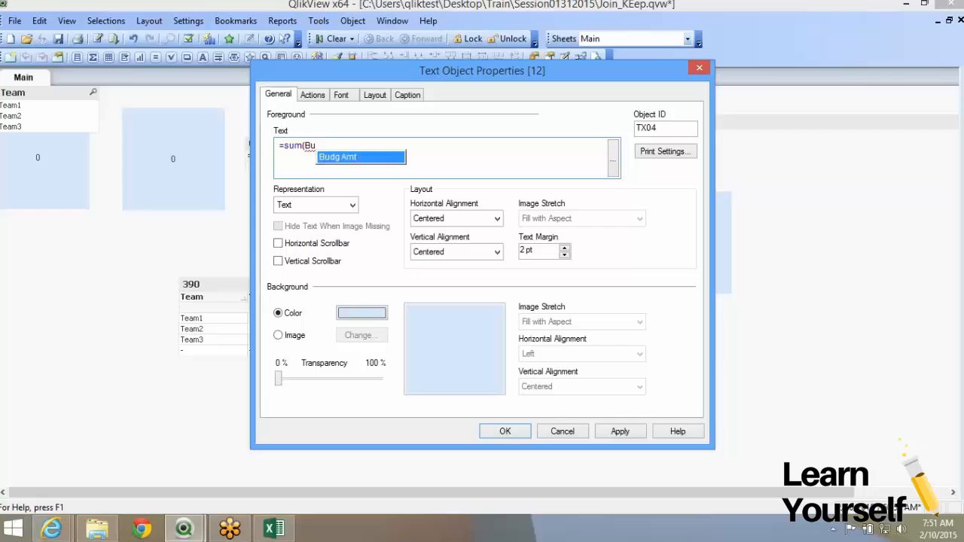
{"action": "key", "text": "Return"}
{"action": "type", "text": ")"}
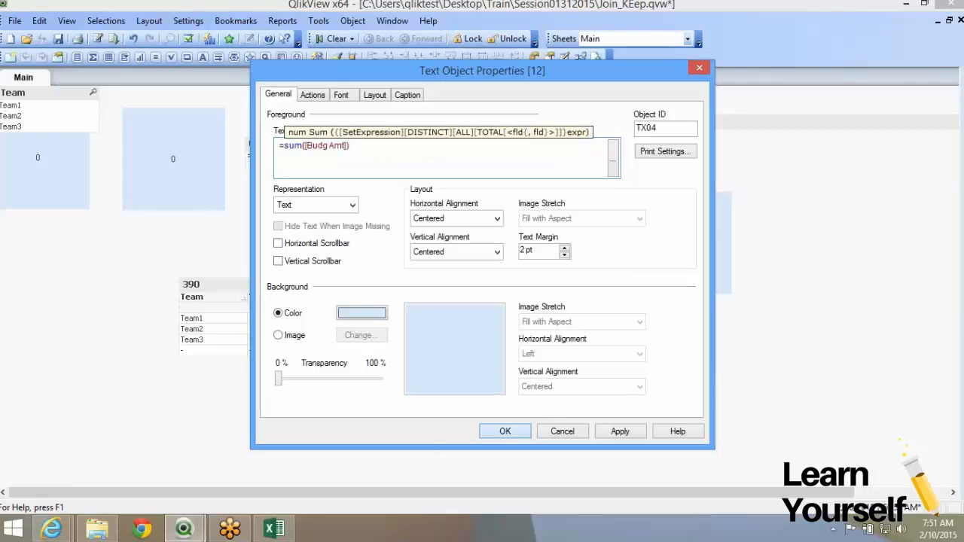
{"action": "key", "text": "Return"}
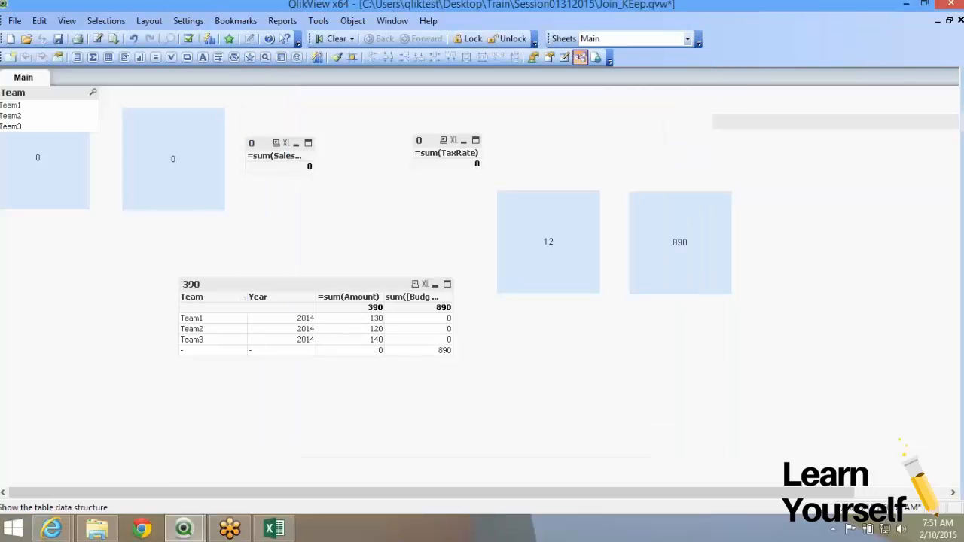
Preview Table1 in the Table Viewer, examine the transactional rows against the Team1 to Budg Amt columns, and return to the sheet
{"action": "left_click", "coordinate": [580, 57]}
{"action": "right_click", "coordinate": [471, 276]}
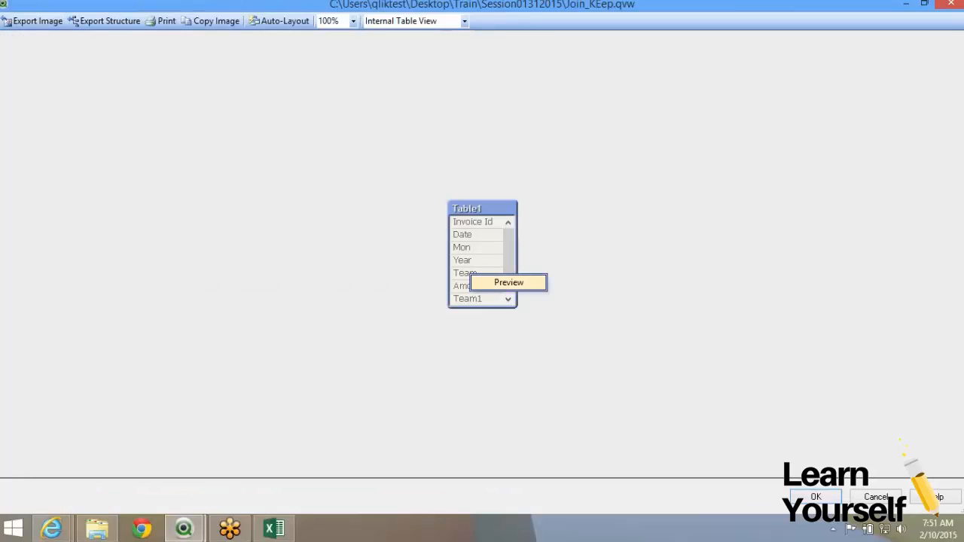
{"action": "left_click", "coordinate": [508, 283]}
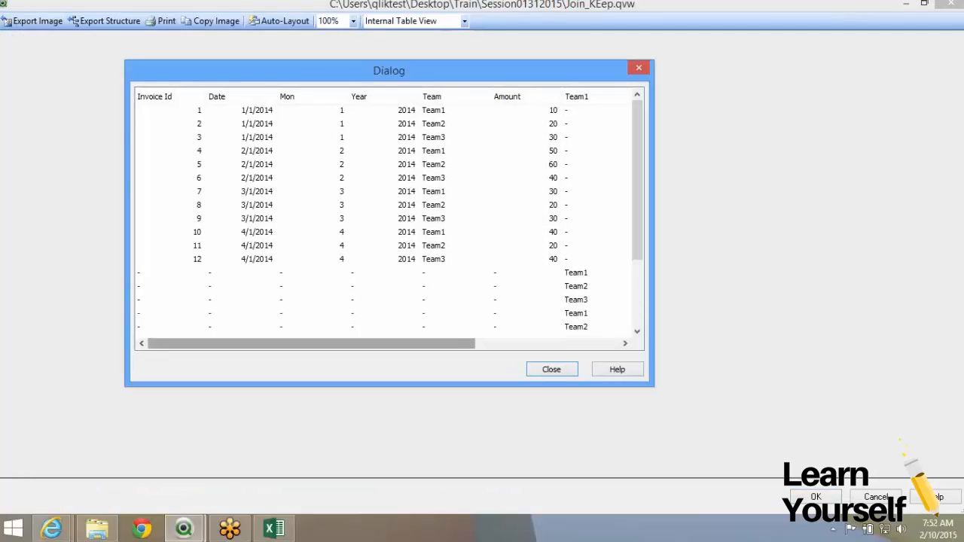
{"action": "left_click_drag", "start_coordinate": [422, 343], "coordinate": [576, 343]}
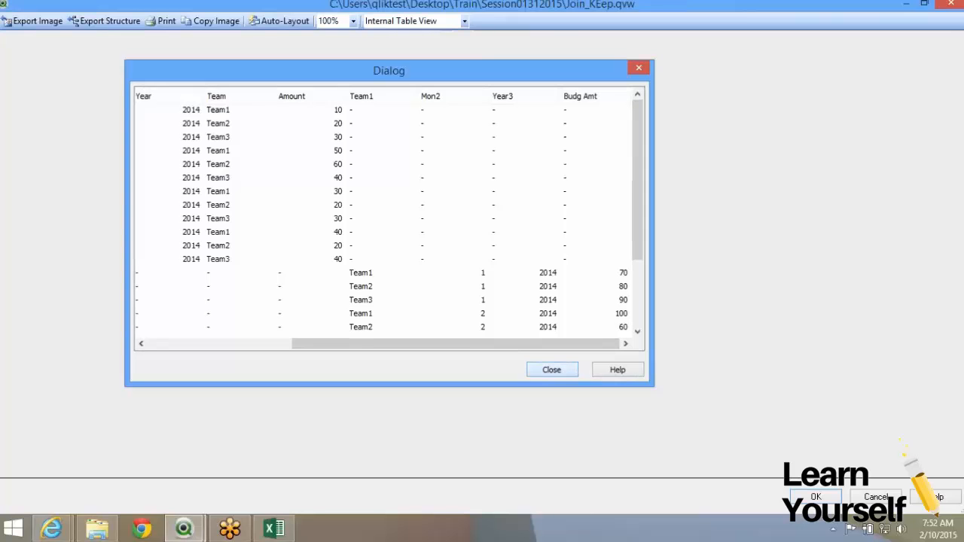
{"action": "key", "text": "Escape"}
{"action": "key", "text": "Escape"}
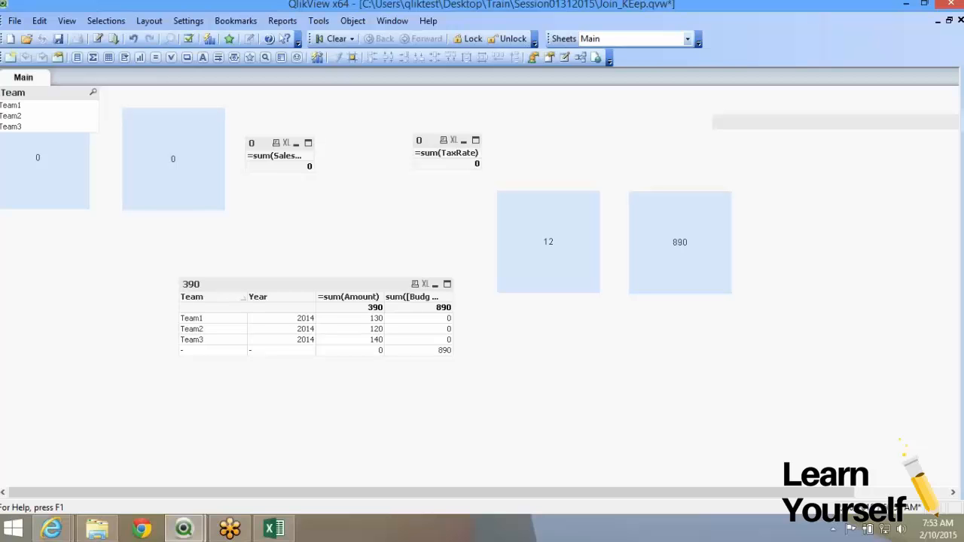
Open the load script and compare the Table1 inline load with the concatenated budget load and its renamed fields
{"action": "left_click", "coordinate": [98, 39]}
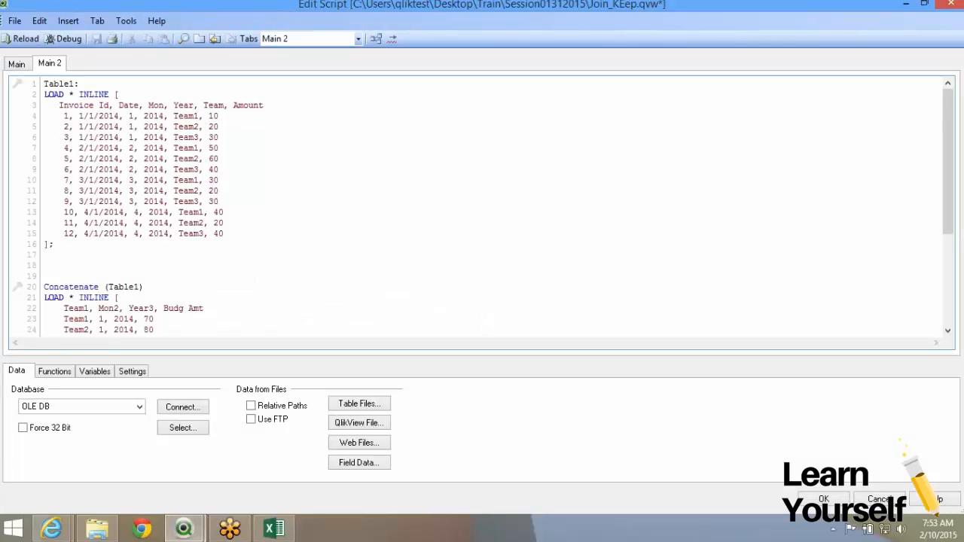
{"action": "scroll", "coordinate": [482, 211], "scroll_direction": "down", "scroll_amount": 3}
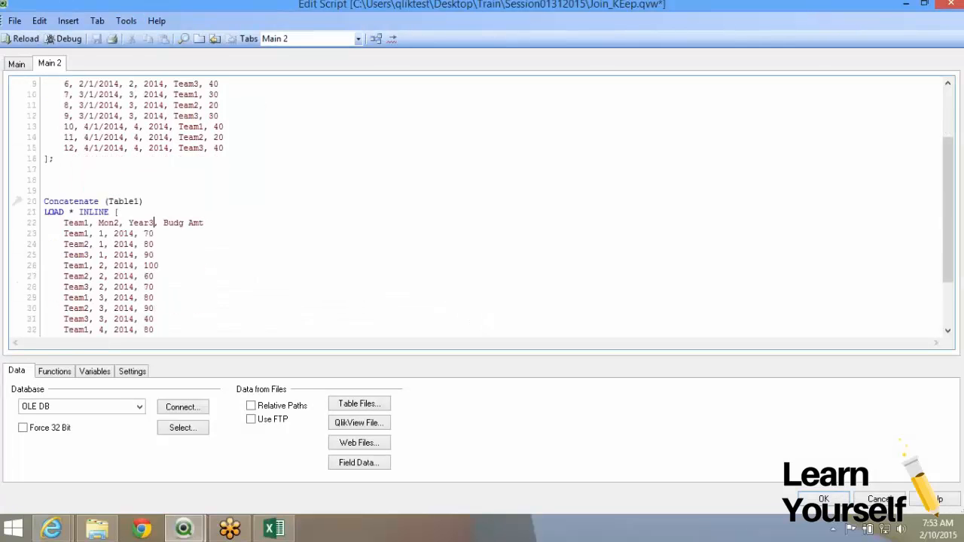
{"action": "scroll", "coordinate": [483, 211], "scroll_direction": "up", "scroll_amount": 3}
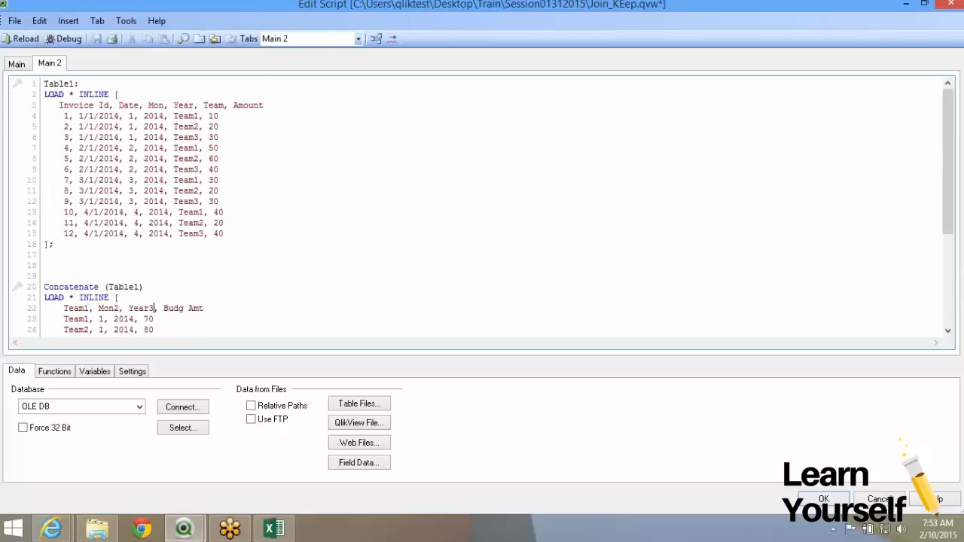
{"action": "scroll", "coordinate": [482, 211], "scroll_direction": "down", "scroll_amount": 5}
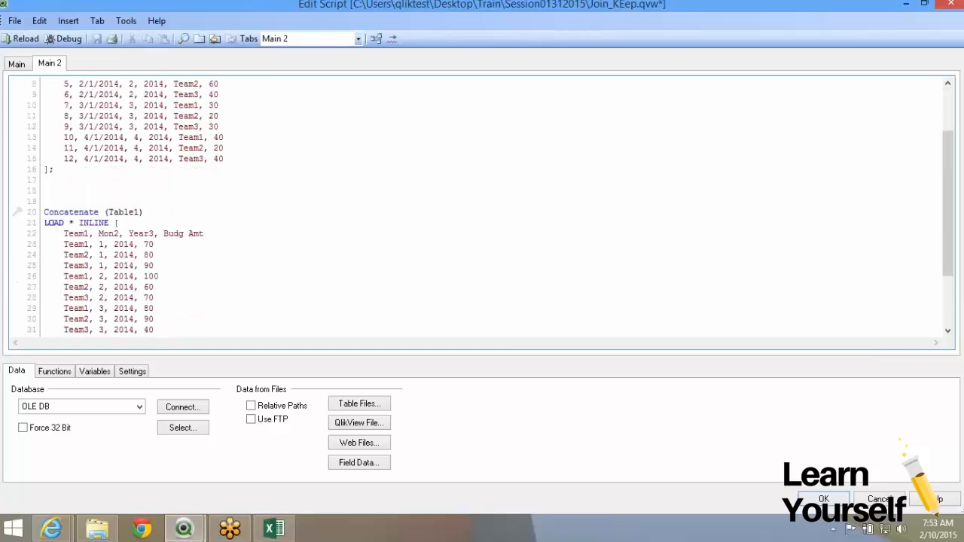
{"action": "scroll", "coordinate": [482, 211], "scroll_direction": "up", "scroll_amount": 3}
{"action": "scroll", "coordinate": [483, 211], "scroll_direction": "up", "scroll_amount": 3}
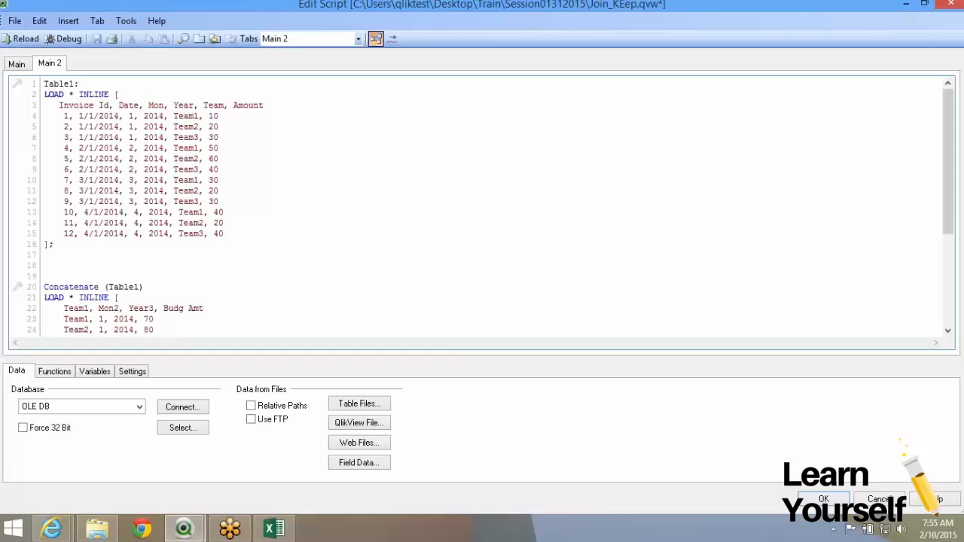
Preview Table1 from the script editor, examine the budget rows down to the last record, and close the Table Viewer
{"action": "left_click", "coordinate": [375, 38]}
{"action": "right_click", "coordinate": [478, 256]}
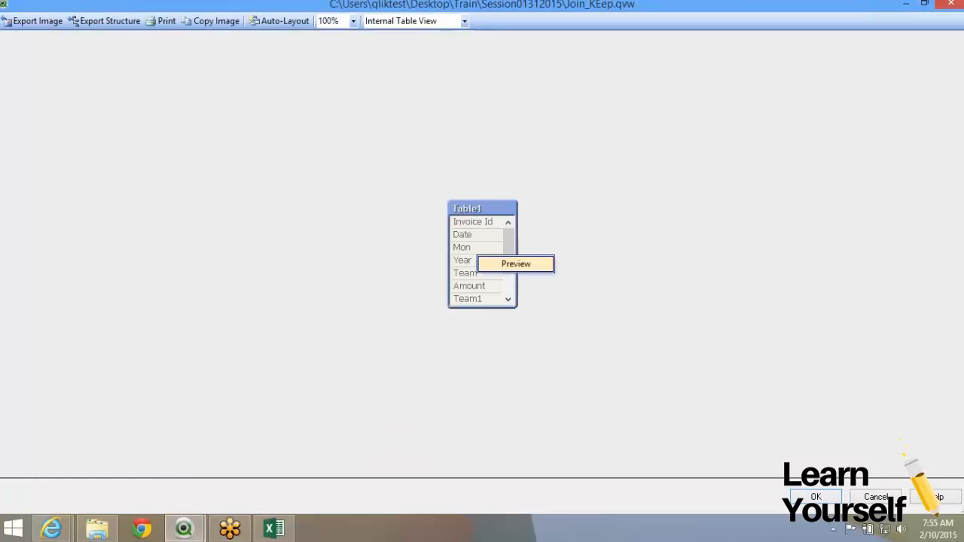
{"action": "left_click", "coordinate": [516, 264]}
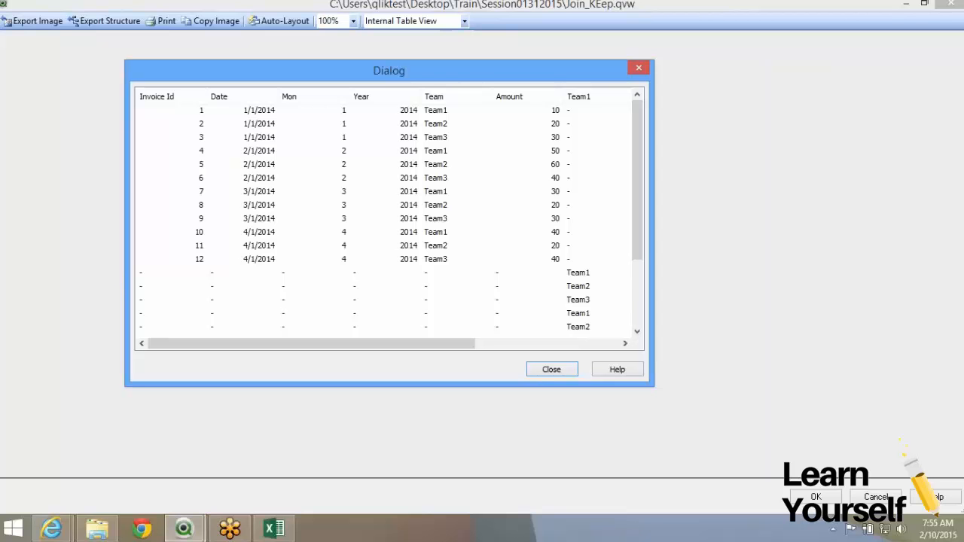
{"action": "left_click", "coordinate": [548, 344]}
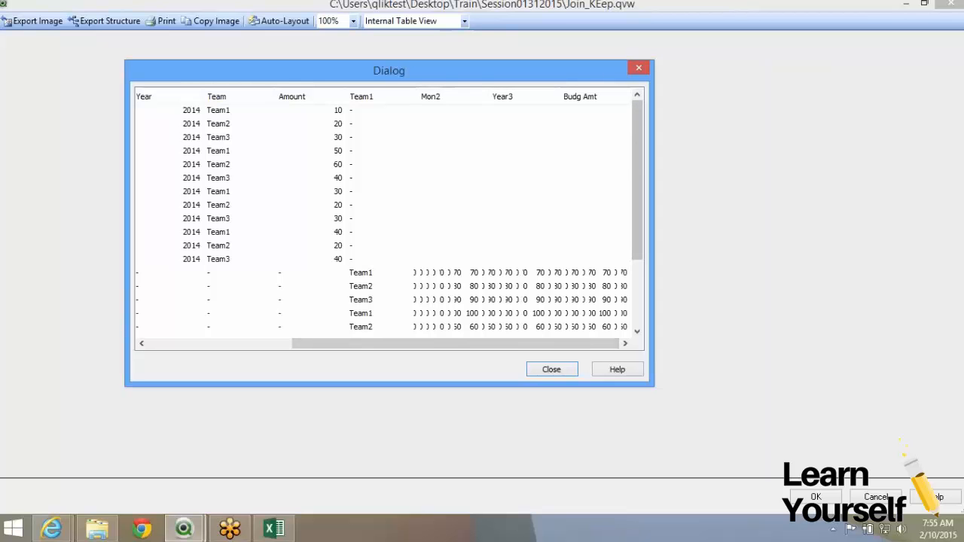
{"action": "left_click_drag", "start_coordinate": [637, 181], "coordinate": [638, 247]}
{"action": "left_click_drag", "start_coordinate": [527, 344], "coordinate": [522, 344]}
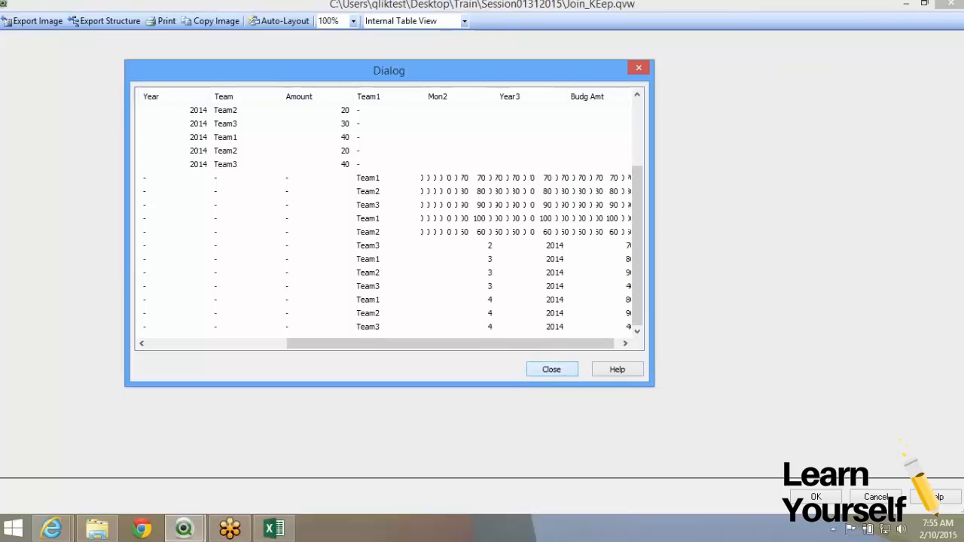
{"action": "key", "text": "Escape"}
{"action": "key", "text": "Escape"}
Review the Concatenate (Table1) budget load in the script, and switch to the Excel workbook with the Transactional Data and Budget tables
{"action": "key", "text": "ctrl+e"}
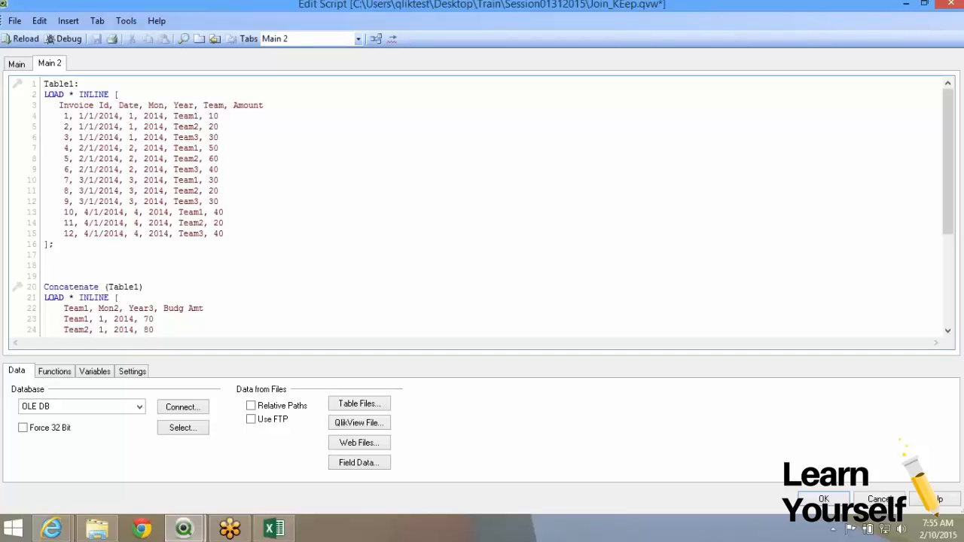
{"action": "double_click", "coordinate": [71, 287]}
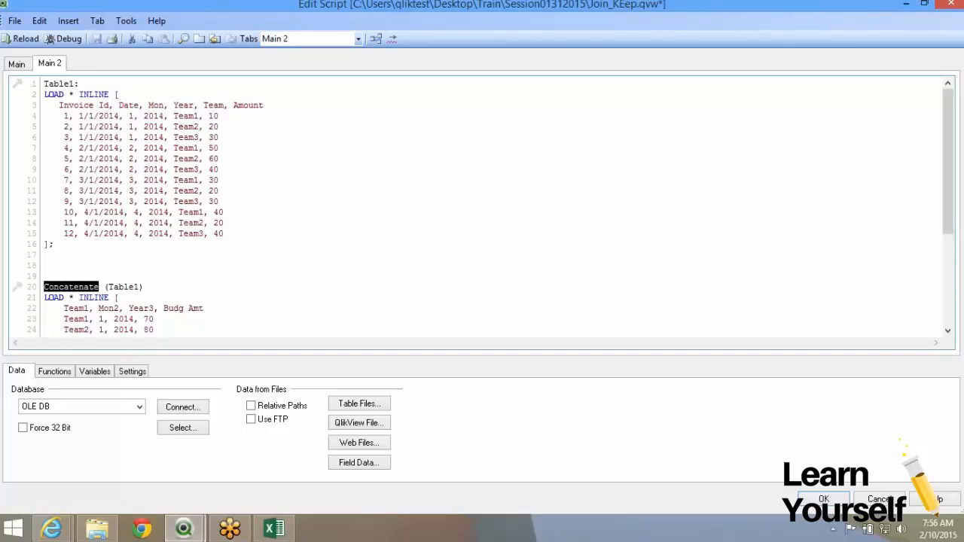
{"action": "left_click", "coordinate": [98, 297]}
{"action": "scroll", "coordinate": [188, 286], "scroll_direction": "down", "scroll_amount": 3}
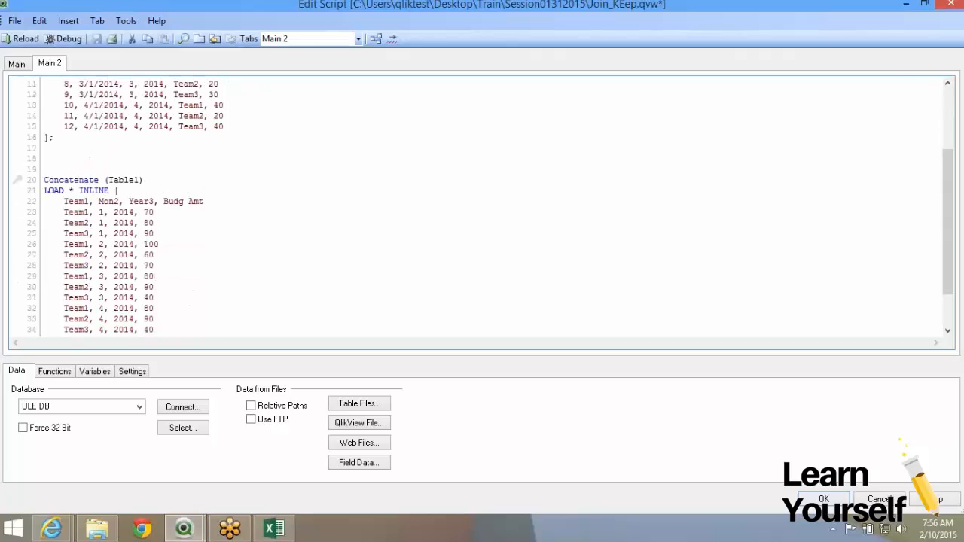
{"action": "scroll", "coordinate": [478, 207], "scroll_direction": "up", "scroll_amount": 3}
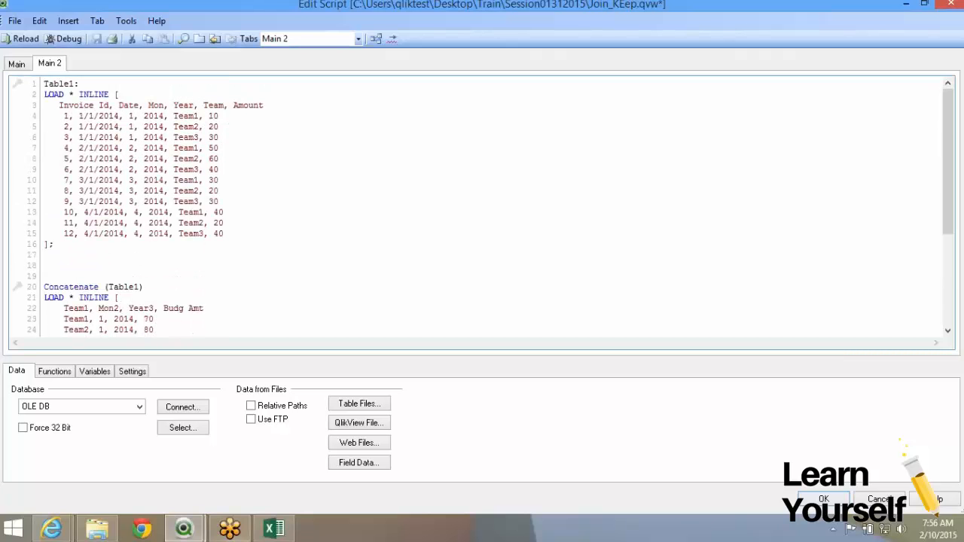
{"action": "left_click", "coordinate": [275, 529]}
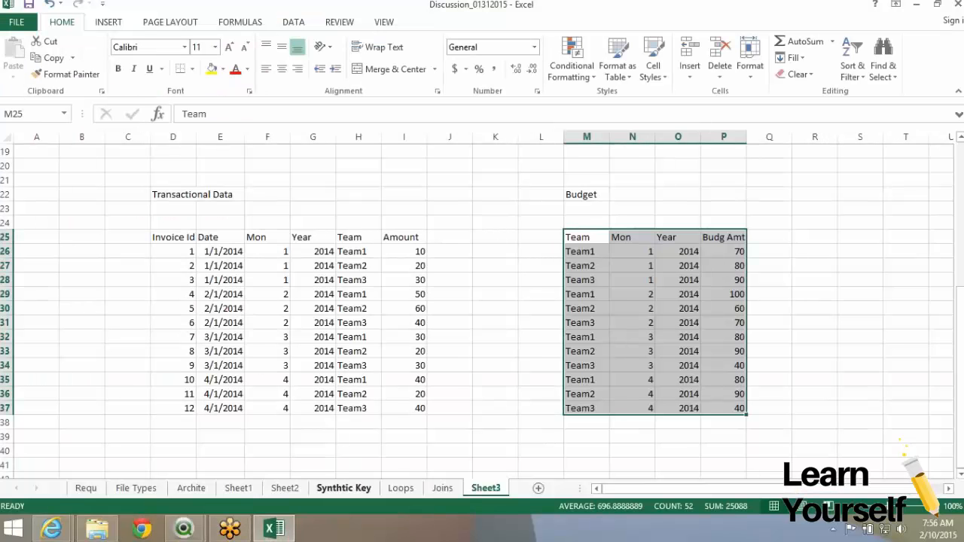
On the Synthtic Key sheet, enter Concatenate in cell D12 below the list of synthetic key remedies
{"action": "left_click", "coordinate": [344, 488]}
{"action": "left_click", "coordinate": [174, 309]}
{"action": "left_click", "coordinate": [173, 295]}
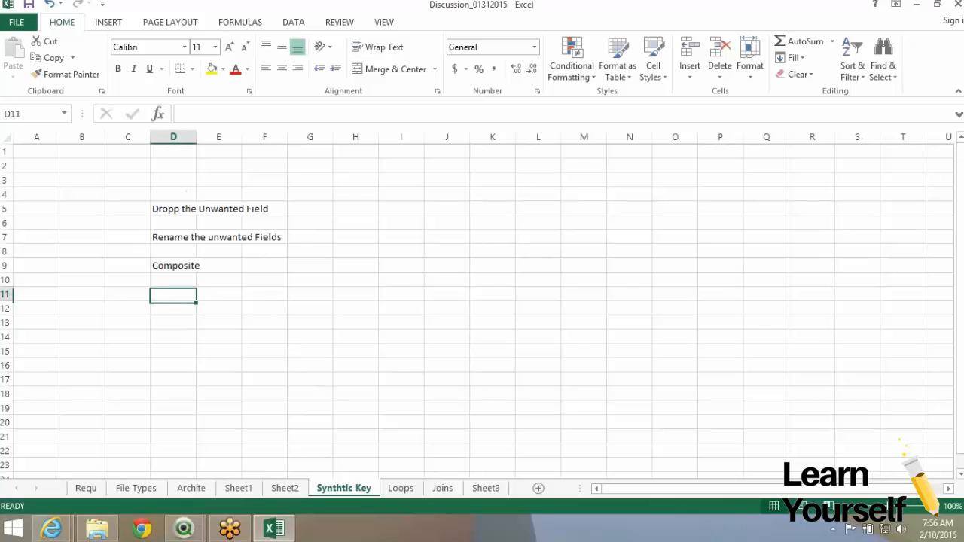
{"action": "left_click", "coordinate": [173, 309]}
{"action": "type", "text": "Con"}
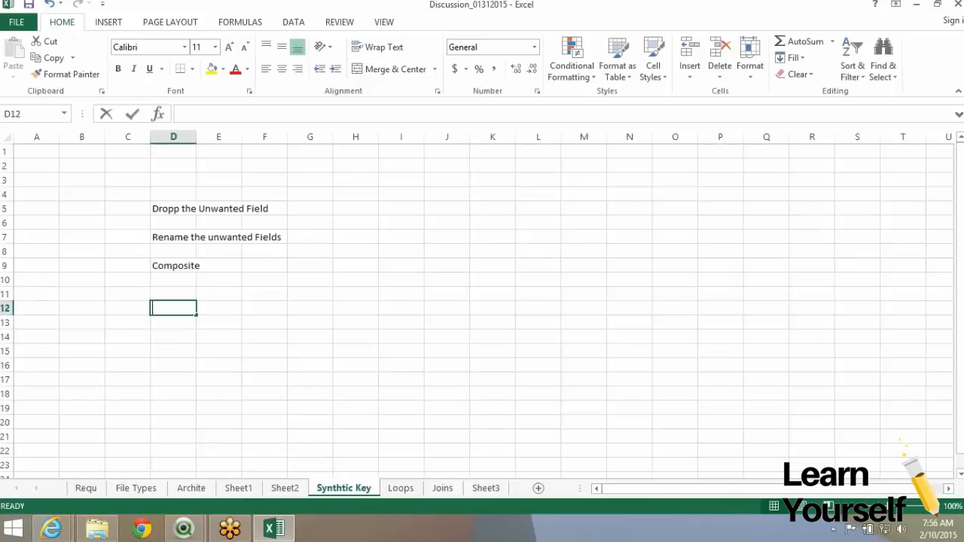
{"action": "type", "text": "caten"}
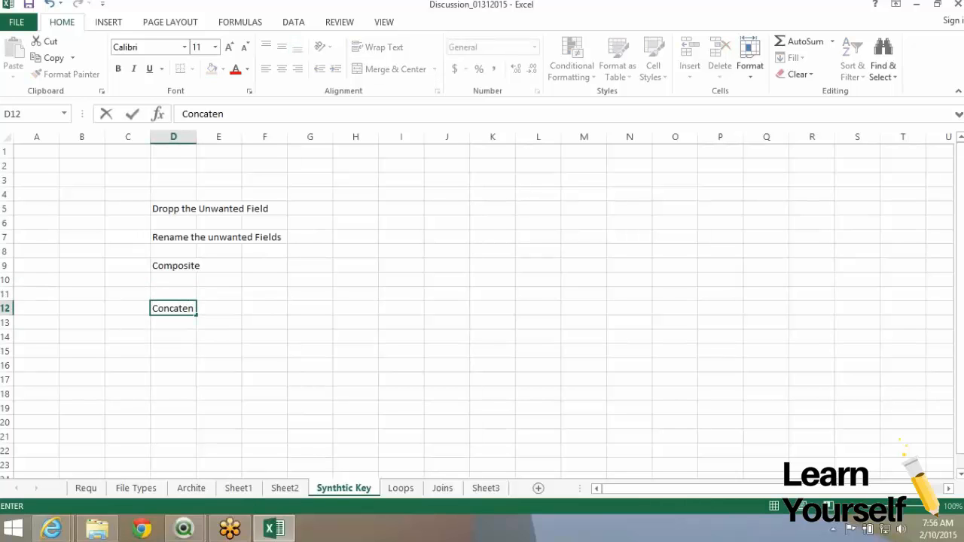
{"action": "type", "text": "ate"}
{"action": "key", "text": "Return"}
Enter Join in cell D11, directly above the Concatenate entry
{"action": "key", "text": "Up"}
{"action": "key", "text": "Up"}
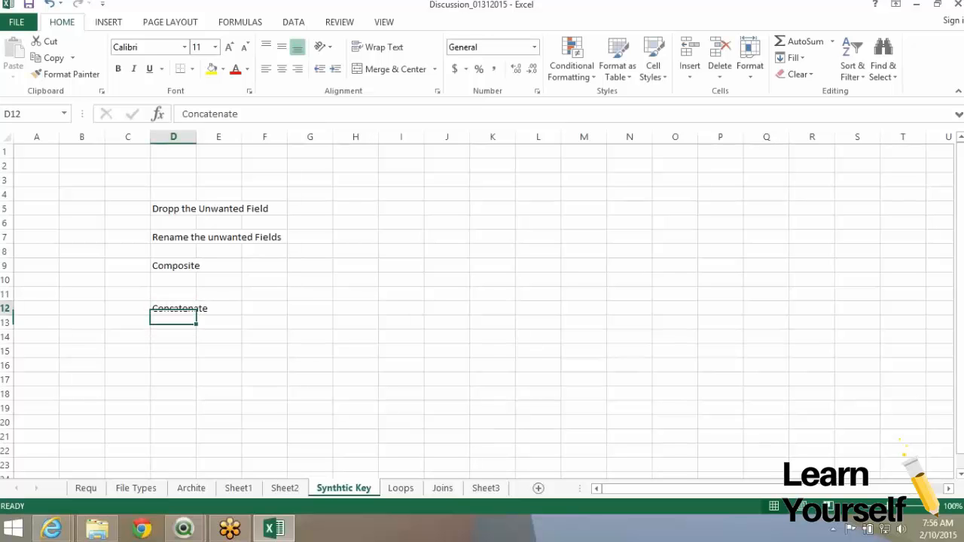
{"action": "type", "text": "Join"}
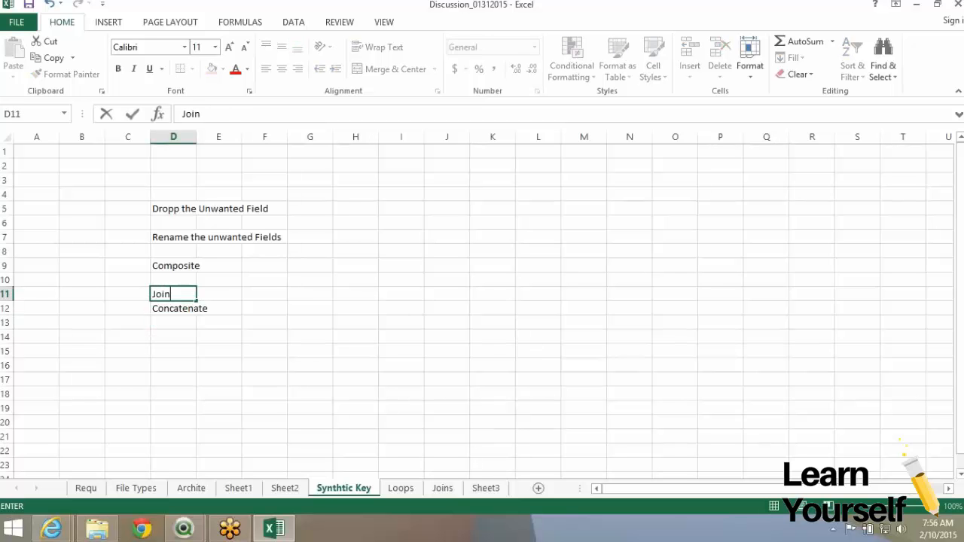
{"action": "key", "text": "Return"}
{"action": "key", "text": "Up"}
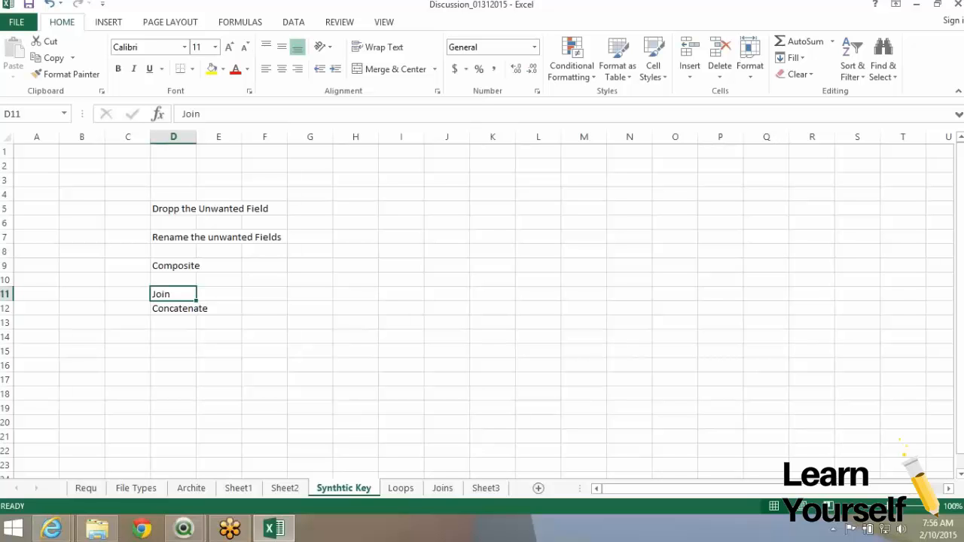
Switch to the QlikView script editor and review the Table1 load with the Concatenate (Table1) budget load
{"action": "key", "text": "alt+Tab"}
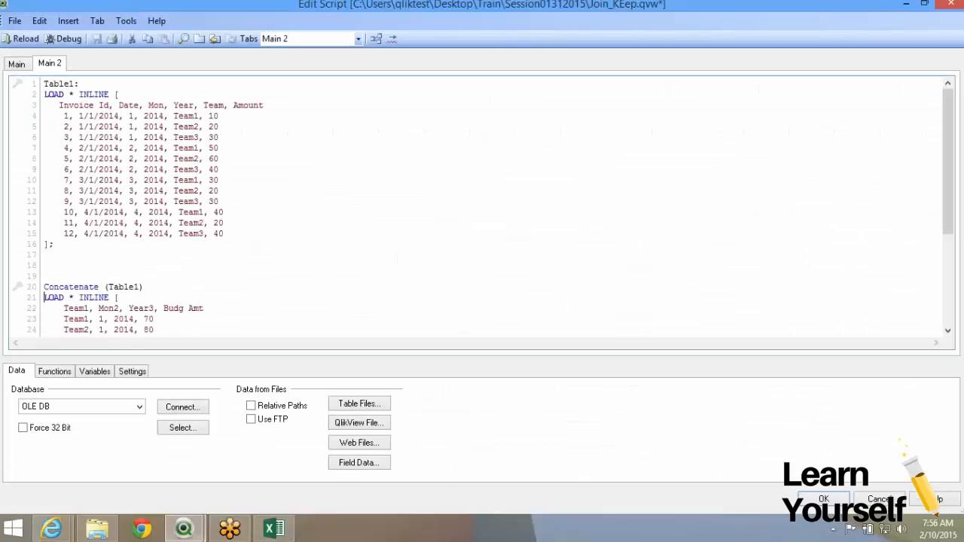
{"action": "scroll", "coordinate": [482, 211], "scroll_direction": "down", "scroll_amount": 1}
{"action": "scroll", "coordinate": [482, 211], "scroll_direction": "up", "scroll_amount": 1}
{"action": "mouse_move", "coordinate": [184, 529]}
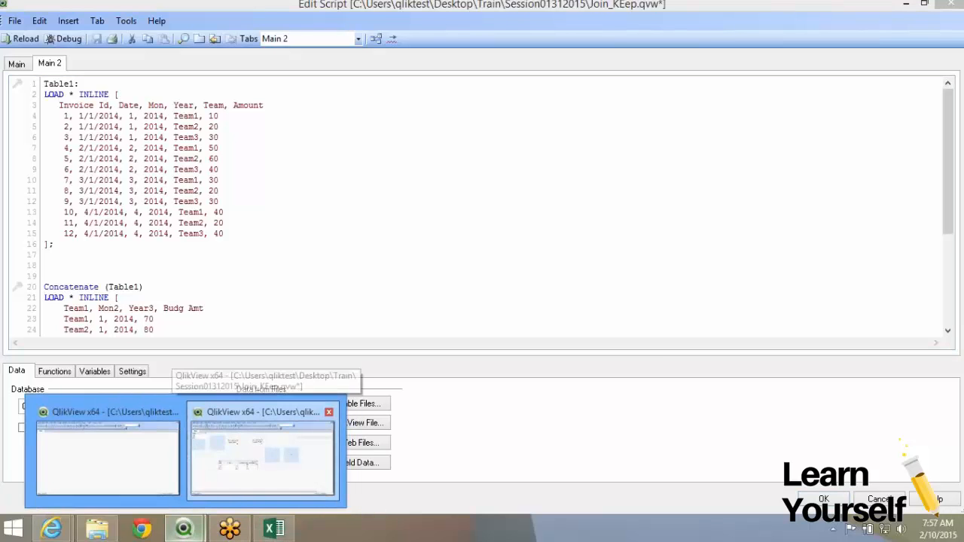
{"action": "left_click", "coordinate": [184, 529]}
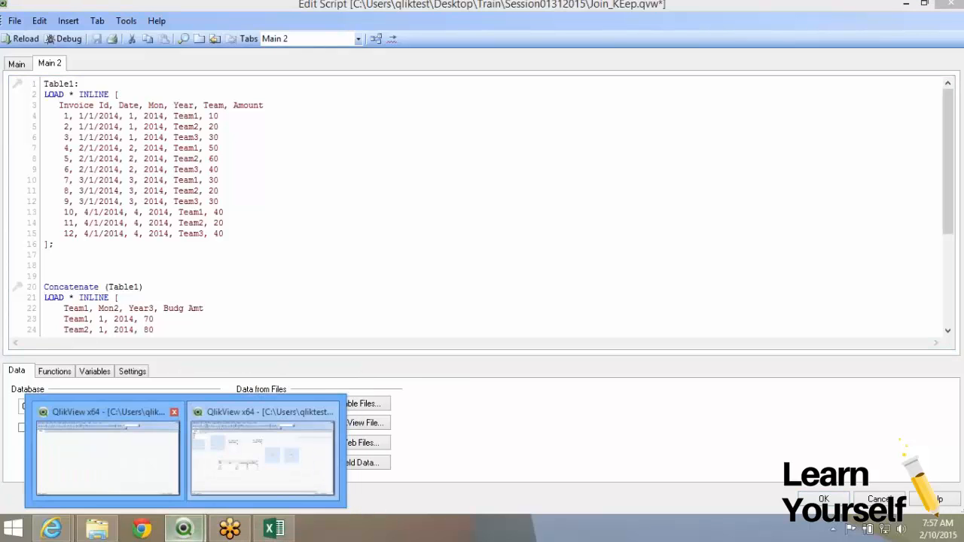
{"action": "mouse_move", "coordinate": [108, 456]}
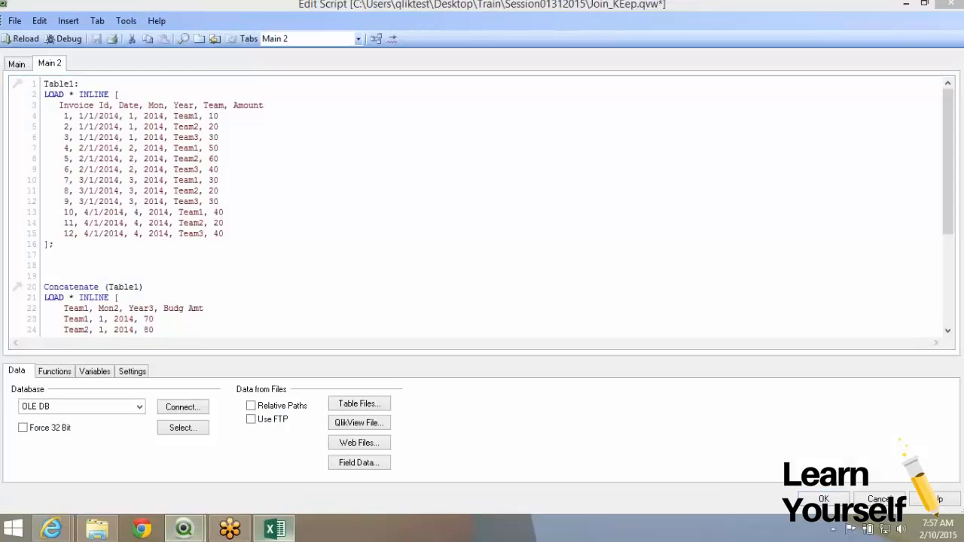
{"action": "left_click", "coordinate": [273, 528]}
{"action": "left_click", "coordinate": [174, 323]}
{"action": "left_click", "coordinate": [174, 351]}
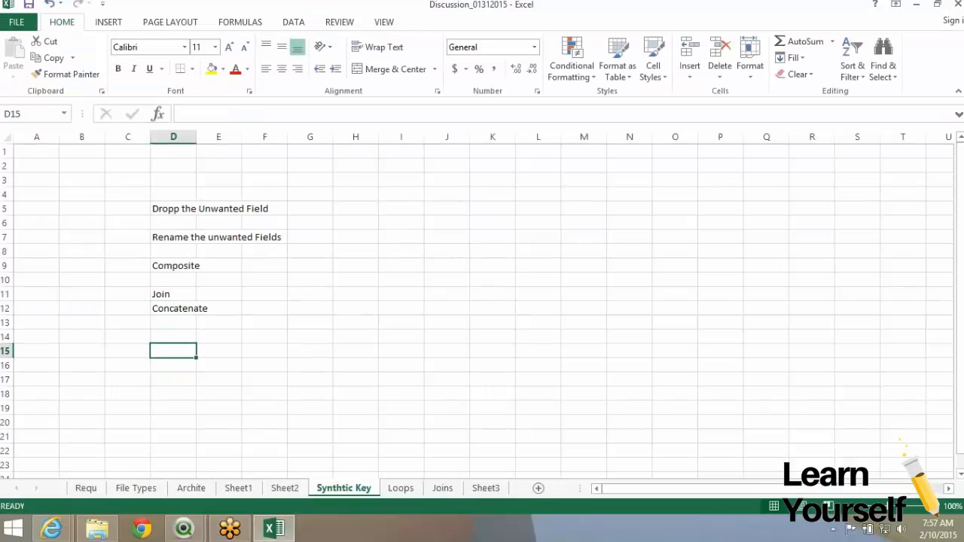
{"action": "left_click", "coordinate": [173, 337]}
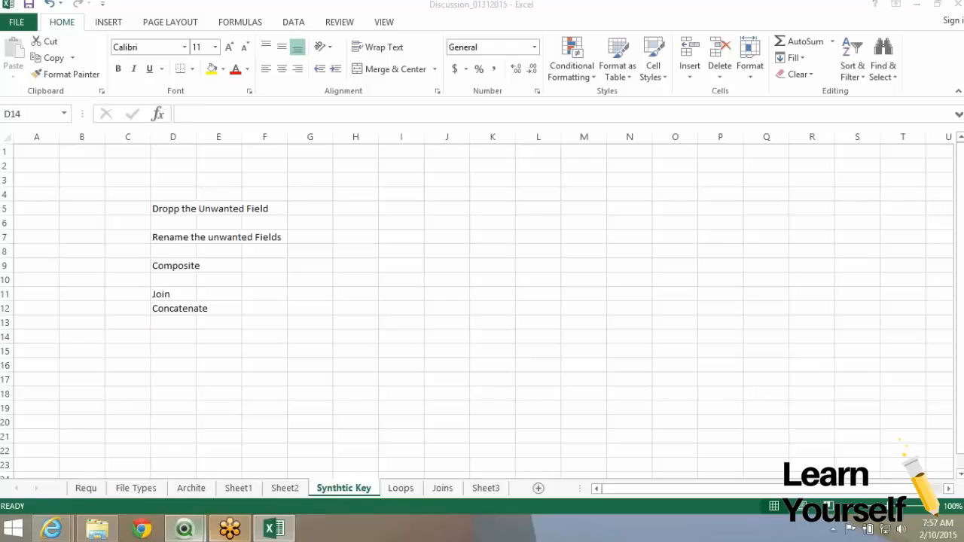
Return to the Join_KEep load script in QlikView, look over both inline loads, and accept and close the script editor
{"action": "mouse_move", "coordinate": [184, 529]}
{"action": "left_click", "coordinate": [291, 456]}
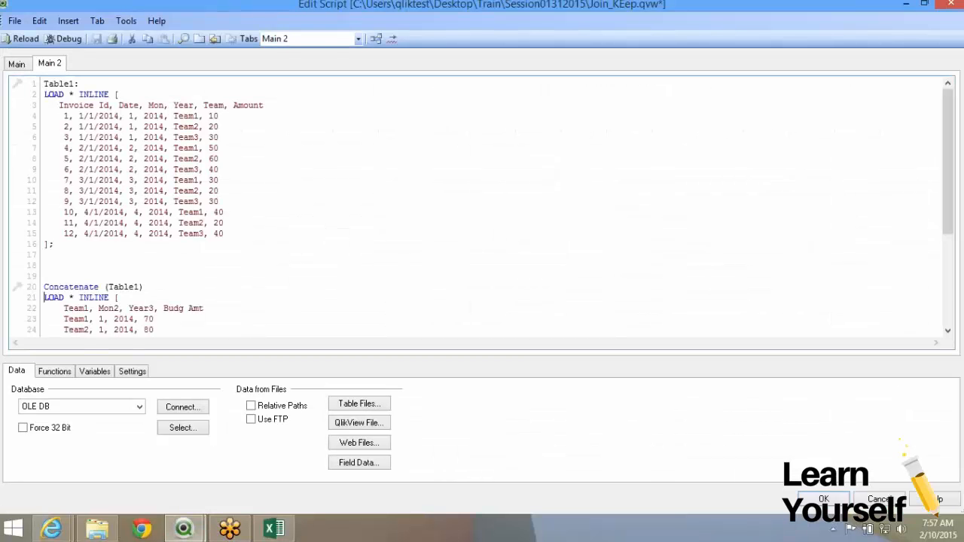
{"action": "scroll", "coordinate": [190, 234], "scroll_direction": "down", "scroll_amount": 5}
{"action": "scroll", "coordinate": [189, 234], "scroll_direction": "up", "scroll_amount": 5}
{"action": "left_click", "coordinate": [189, 234]}
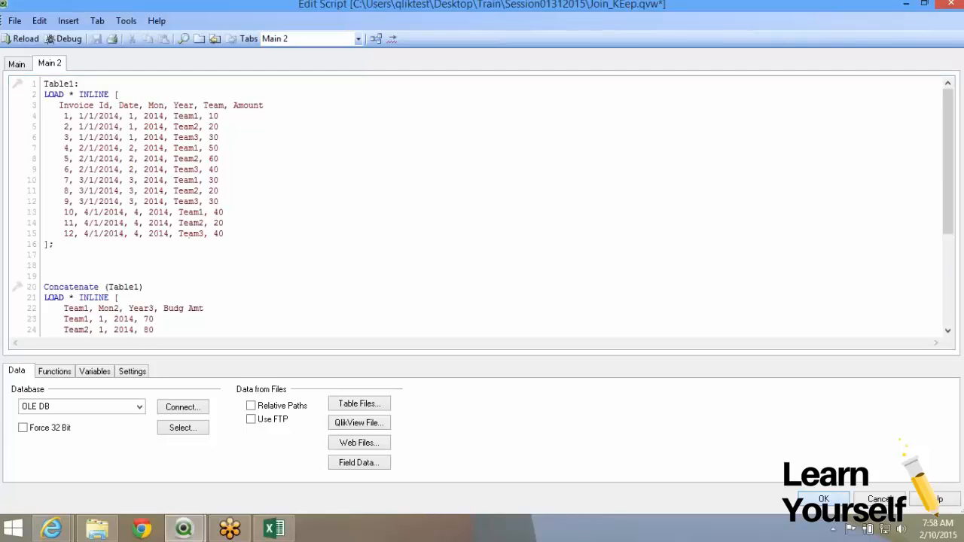
{"action": "left_click", "coordinate": [823, 499]}
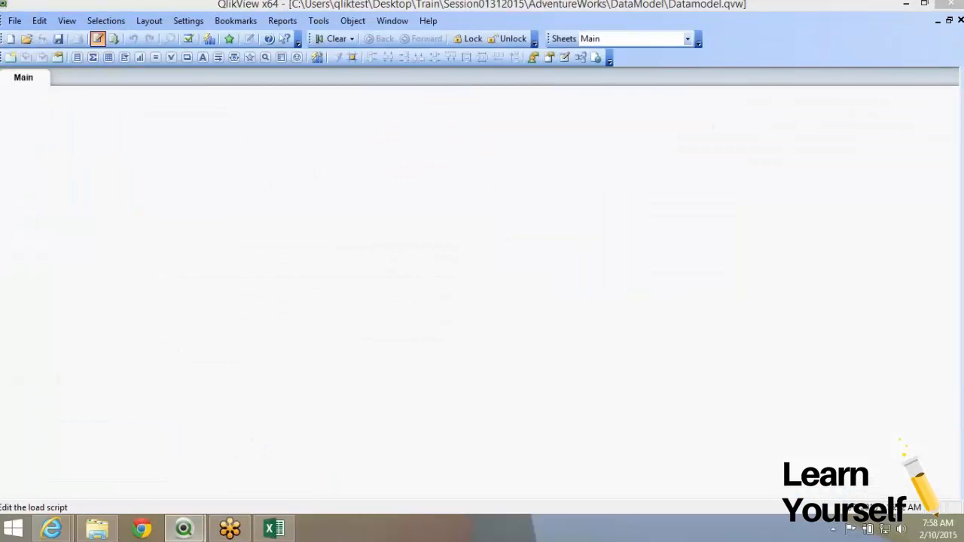
Open the load script of Datamodel.qvw and examine the two SalesTerritory loads with their Exists conditions
{"action": "left_click", "coordinate": [97, 38]}
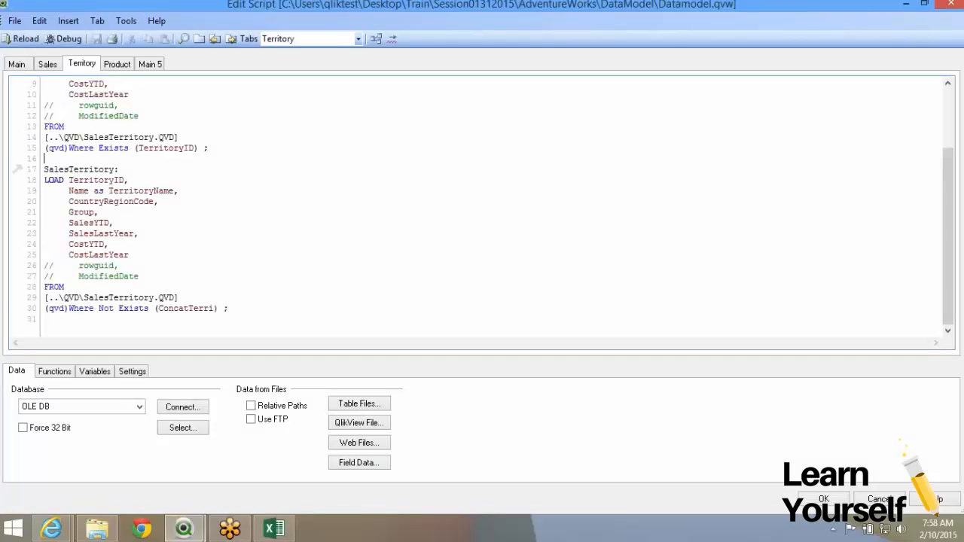
{"action": "scroll", "coordinate": [476, 207], "scroll_direction": "up", "scroll_amount": 3}
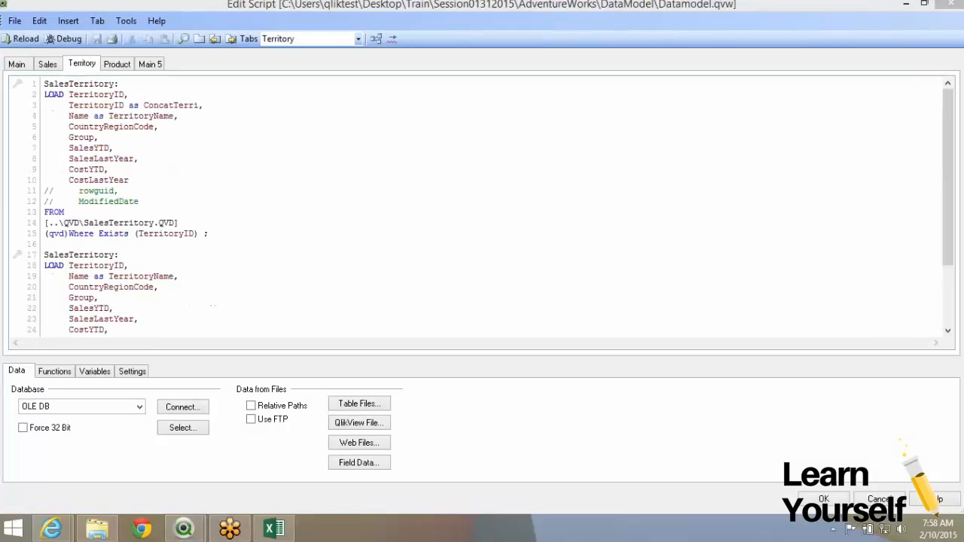
{"action": "mouse_move", "coordinate": [938, 131]}
Open the Sales section of the script and examine the Left Join (SalesOrderHeader) statement and the load beneath it
{"action": "left_click", "coordinate": [48, 64]}
{"action": "scroll", "coordinate": [477, 207], "scroll_direction": "down", "scroll_amount": 2}
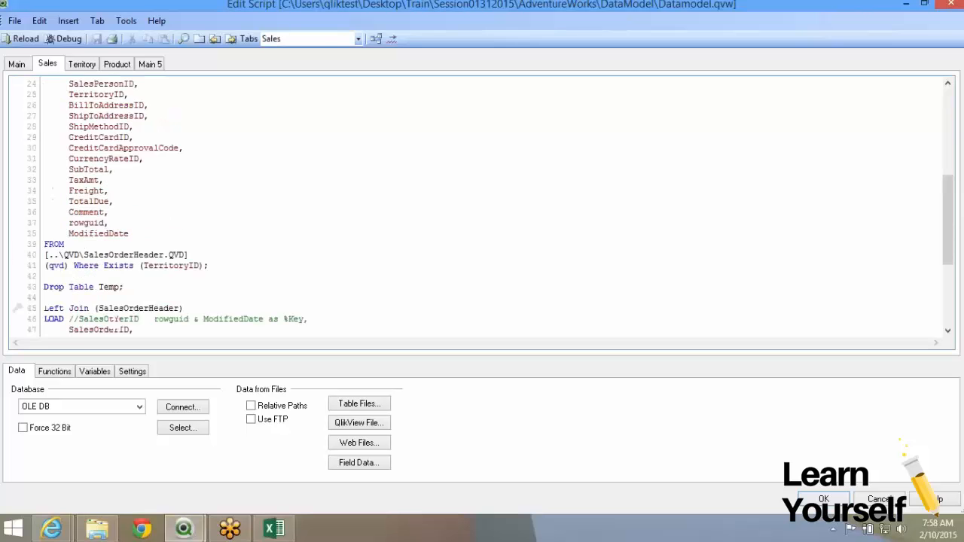
{"action": "scroll", "coordinate": [476, 207], "scroll_direction": "down", "scroll_amount": 5}
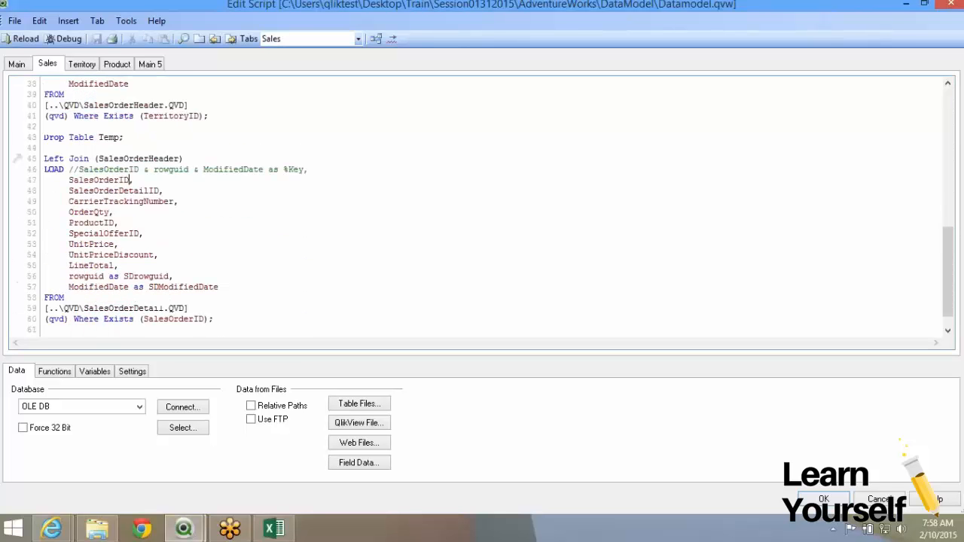
{"action": "scroll", "coordinate": [476, 207], "scroll_direction": "up", "scroll_amount": 3}
{"action": "left_click_drag", "start_coordinate": [44, 245], "coordinate": [186, 245]}
{"action": "scroll", "coordinate": [185, 245], "scroll_direction": "up", "scroll_amount": 1}
{"action": "scroll", "coordinate": [476, 207], "scroll_direction": "up", "scroll_amount": 1}
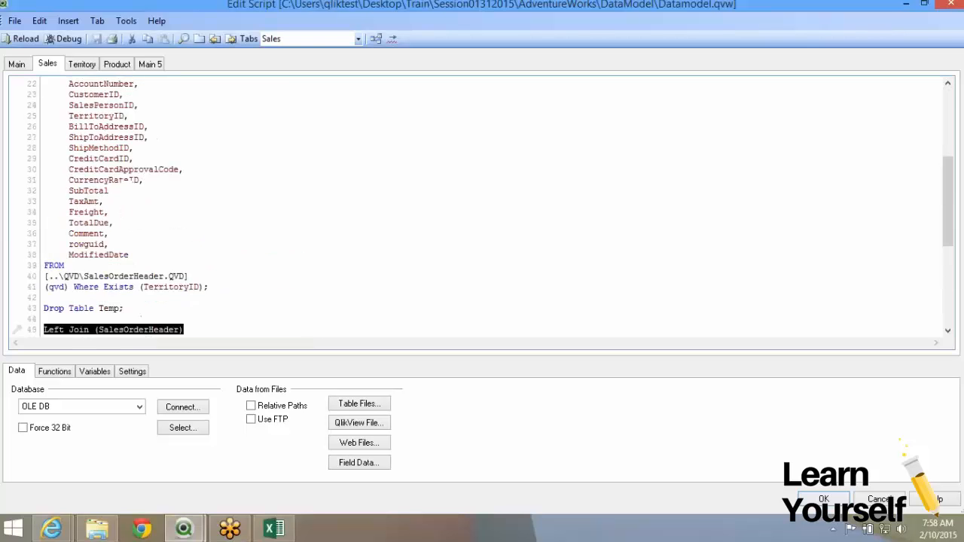
{"action": "scroll", "coordinate": [476, 207], "scroll_direction": "down", "scroll_amount": 4}
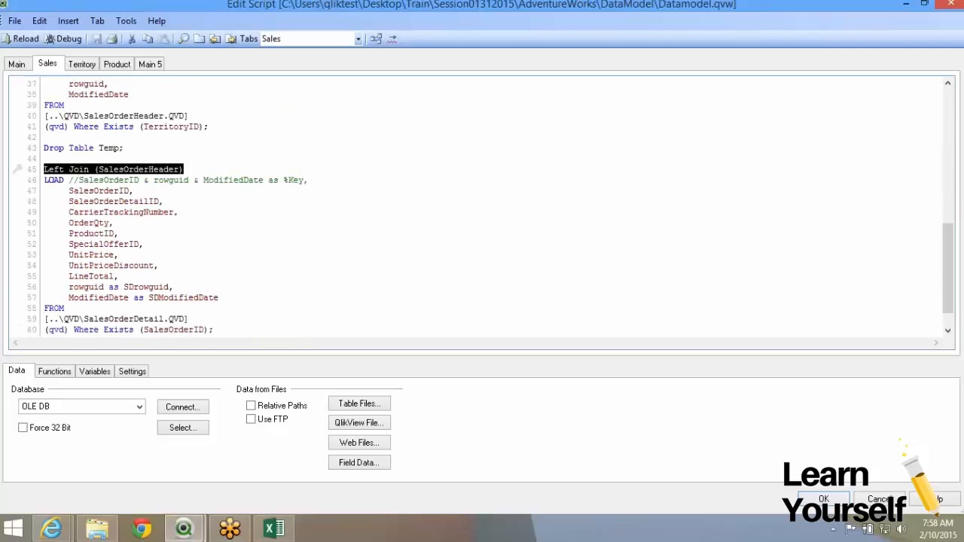
{"action": "scroll", "coordinate": [476, 207], "scroll_direction": "down", "scroll_amount": 1}
{"action": "left_click", "coordinate": [45, 319]}
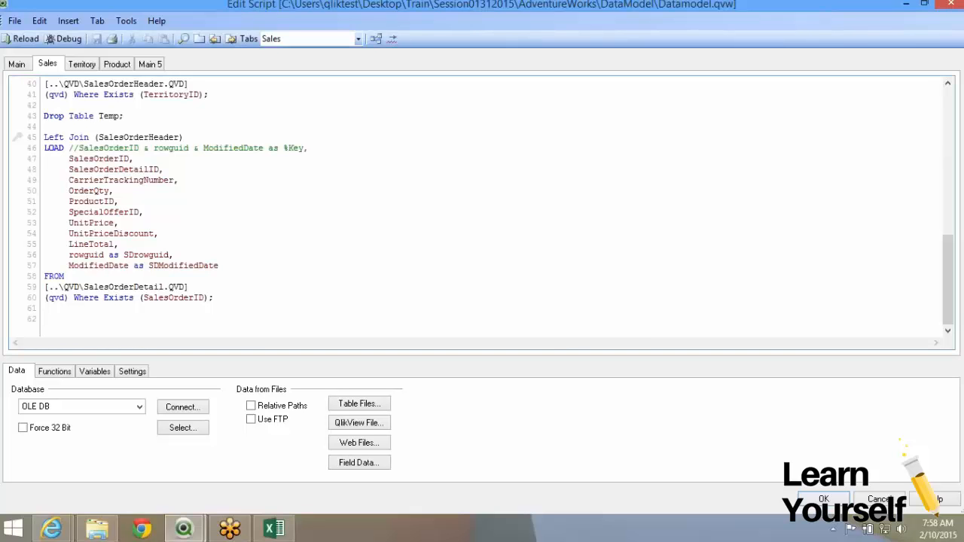
Compare the SalesOrderHeader table label with the name in the Left Join and the SalesOrderDetail.QVD source it loads from
{"action": "scroll", "coordinate": [476, 207], "scroll_direction": "up", "scroll_amount": 8}
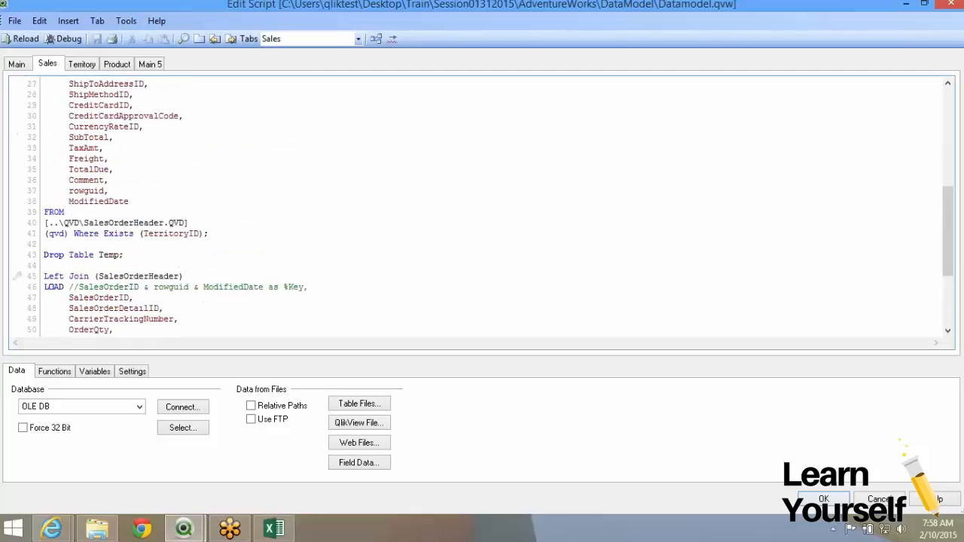
{"action": "scroll", "coordinate": [476, 207], "scroll_direction": "up", "scroll_amount": 4}
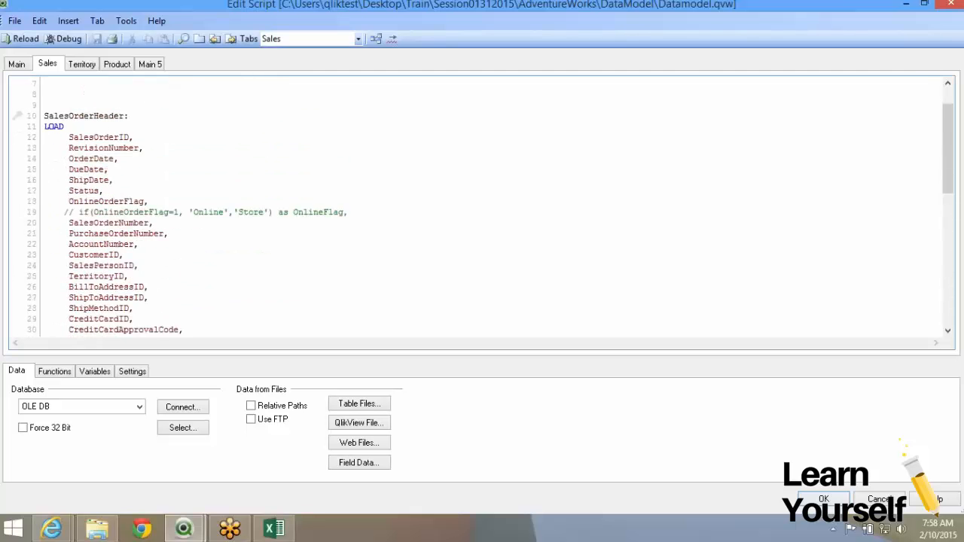
{"action": "left_click_drag", "start_coordinate": [124, 137], "coordinate": [19, 136]}
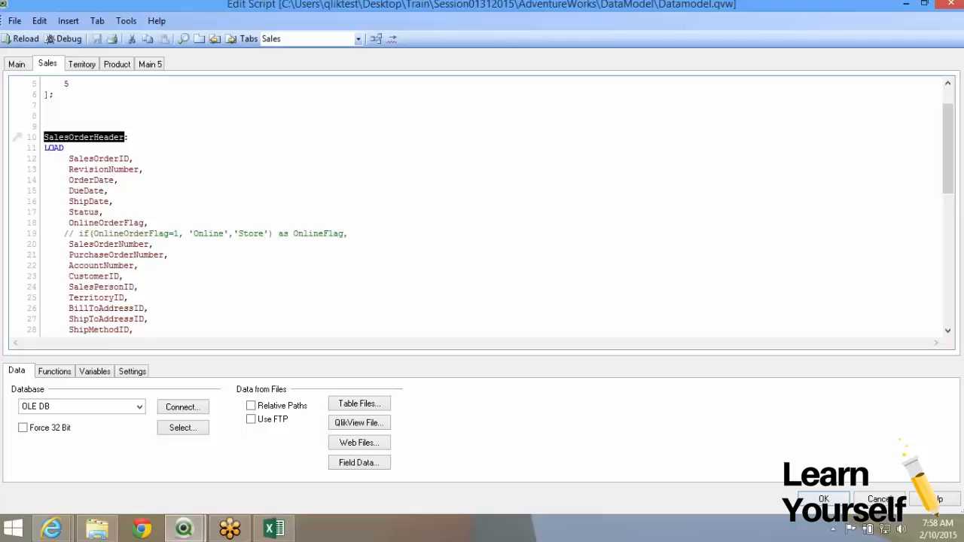
{"action": "scroll", "coordinate": [477, 207], "scroll_direction": "down", "scroll_amount": 12}
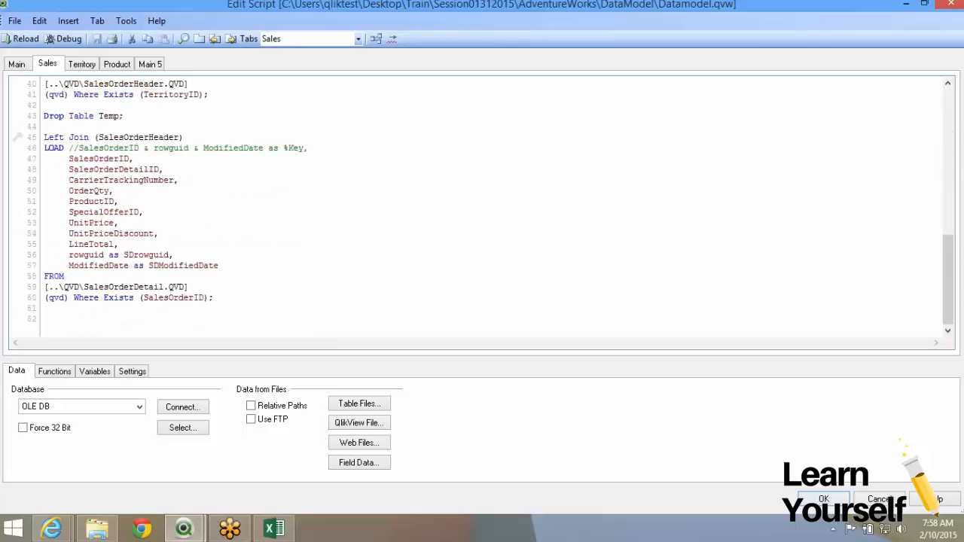
{"action": "double_click", "coordinate": [138, 137]}
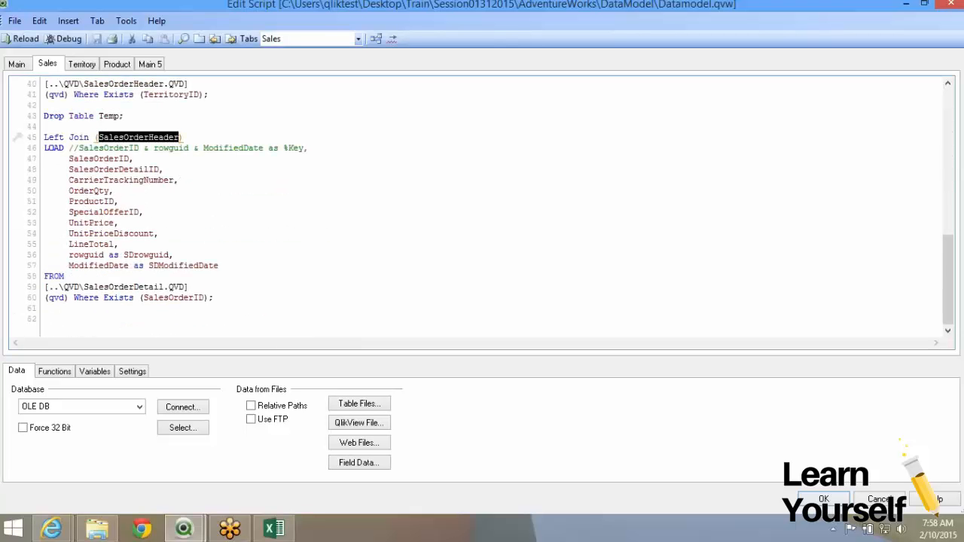
{"action": "double_click", "coordinate": [123, 287]}
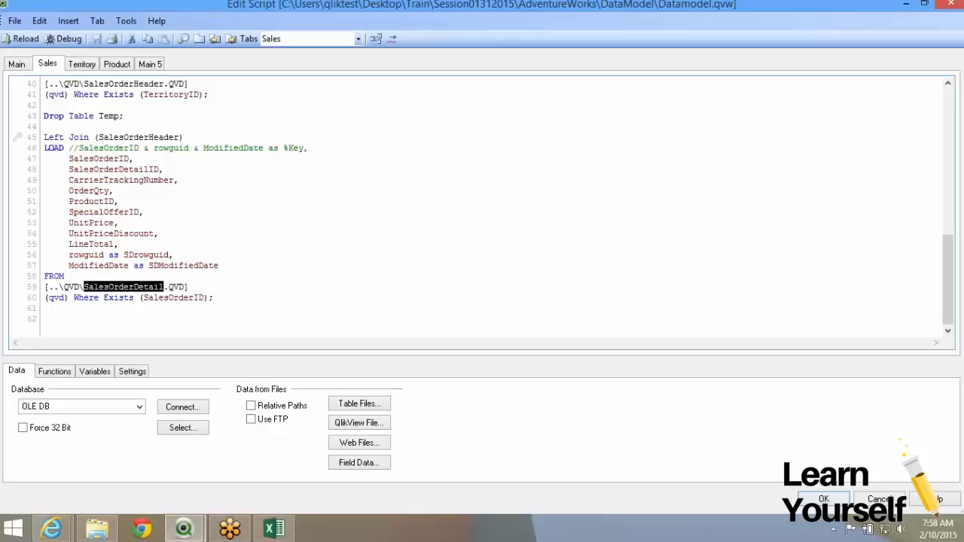
Compare the SalesOrderDetail left join block with the table viewer and look through the fields of the SalesOrderHeader table
{"action": "left_click_drag", "start_coordinate": [44, 137], "coordinate": [214, 298]}
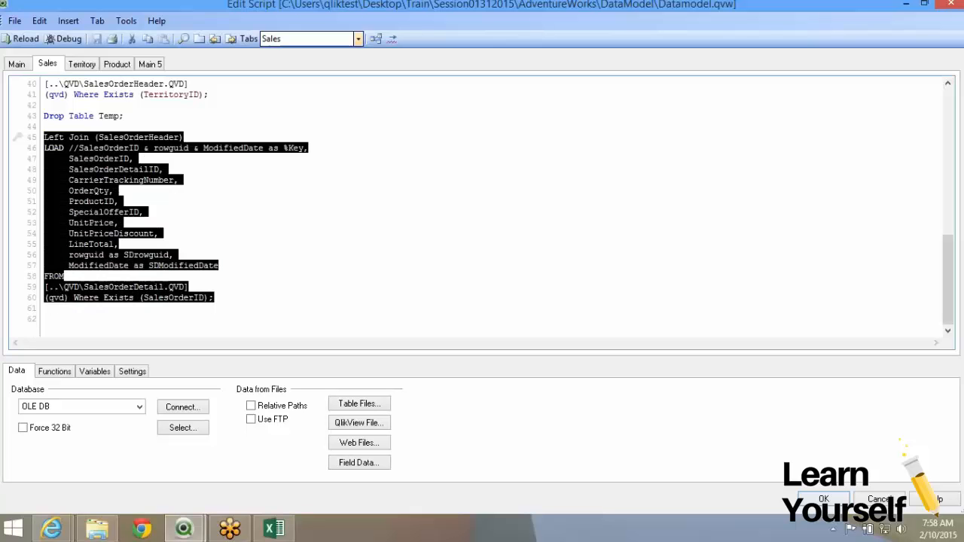
{"action": "left_click", "coordinate": [375, 38]}
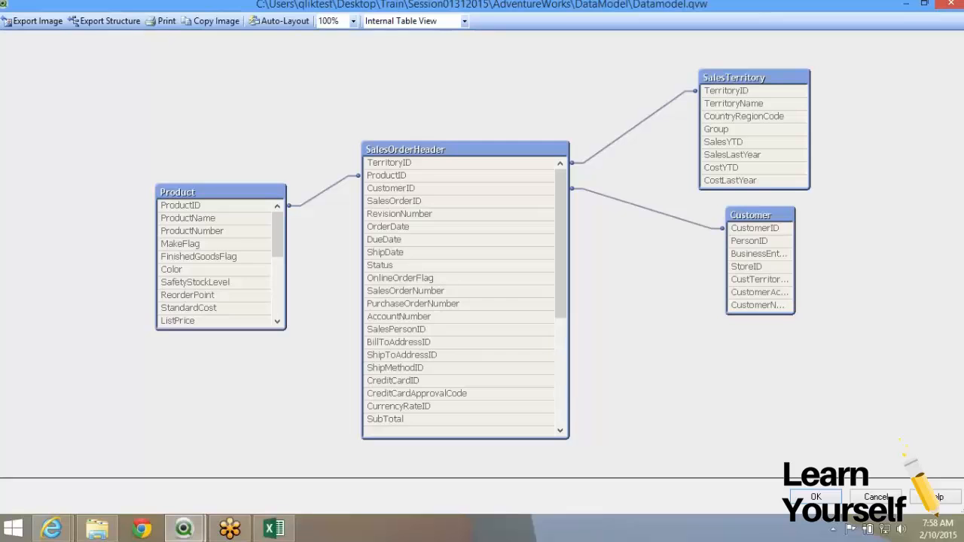
{"action": "left_click_drag", "start_coordinate": [561, 243], "coordinate": [560, 351]}
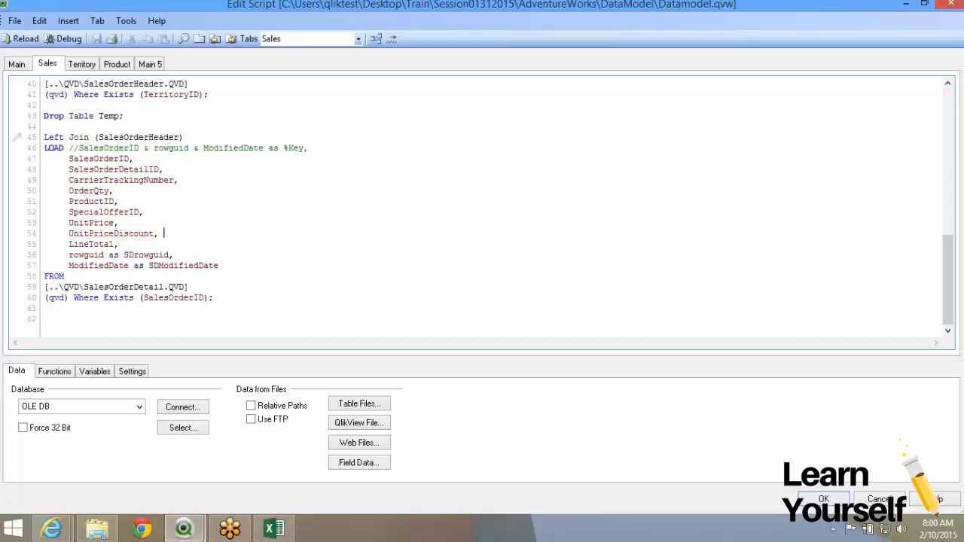
Review the script block that left joins the SalesOrderDetail load to SalesOrderHeader
{"action": "left_click", "coordinate": [100, 212]}
{"action": "key", "text": "shift+Up"}
{"action": "key", "text": "shift+Up"}
{"action": "key", "text": "shift+Up"}
{"action": "key", "text": "shift+Up"}
{"action": "key", "text": "shift+Up"}
{"action": "key", "text": "shift+Up"}
{"action": "key", "text": "shift+Up"}
{"action": "key", "text": "shift+Up"}
{"action": "key", "text": "shift+Up"}
{"action": "key", "text": "shift+Up"}
{"action": "key", "text": "shift+Up"}
{"action": "key", "text": "shift+Up"}
{"action": "key", "text": "shift+Up"}
{"action": "key", "text": "shift+Up"}
{"action": "key", "text": "shift+Up"}
{"action": "key", "text": "shift+Up"}
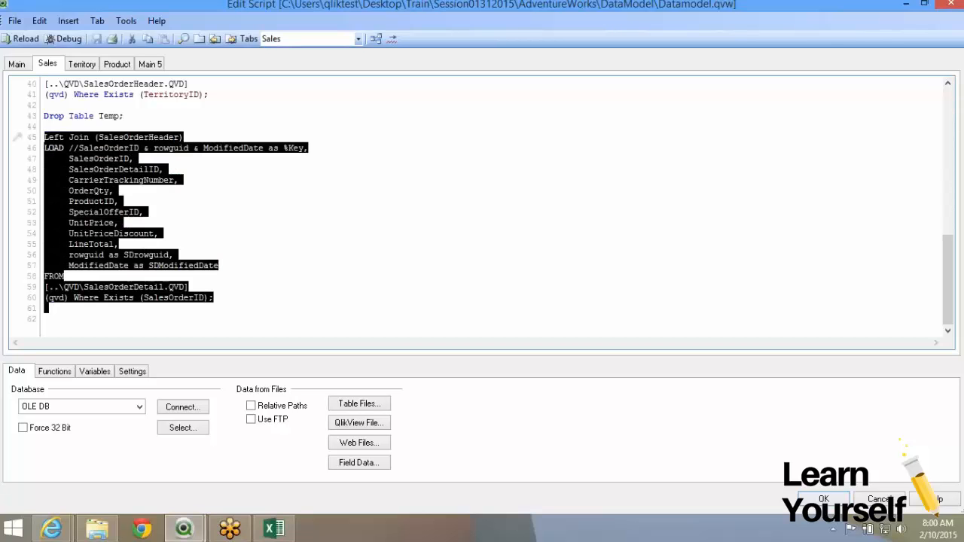
{"action": "left_click", "coordinate": [119, 190]}
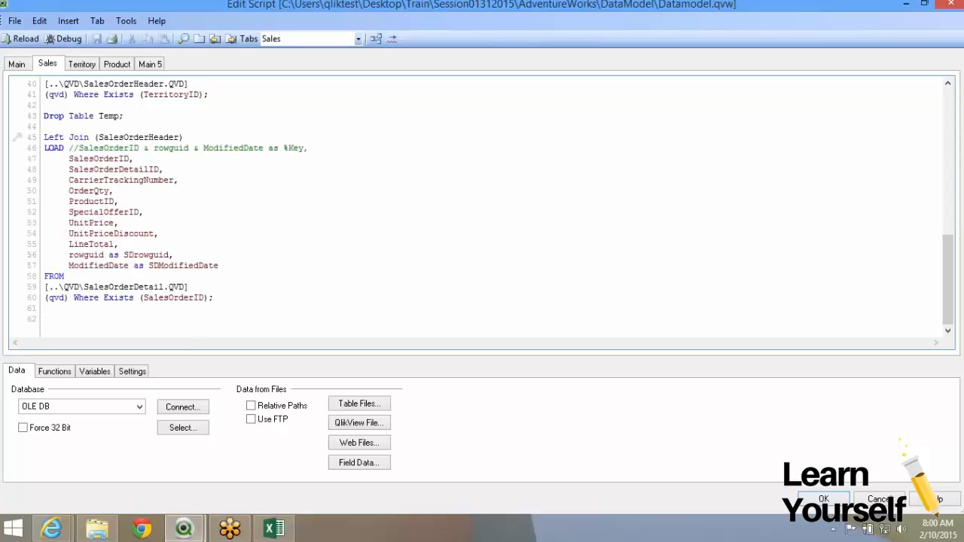
Examine the SalesOrderHeader table label and the OrderQty, UnitPrice and UnitPriceDiscount fields in the joined SalesOrderDetail load
{"action": "scroll", "coordinate": [478, 207], "scroll_direction": "up", "scroll_amount": 13}
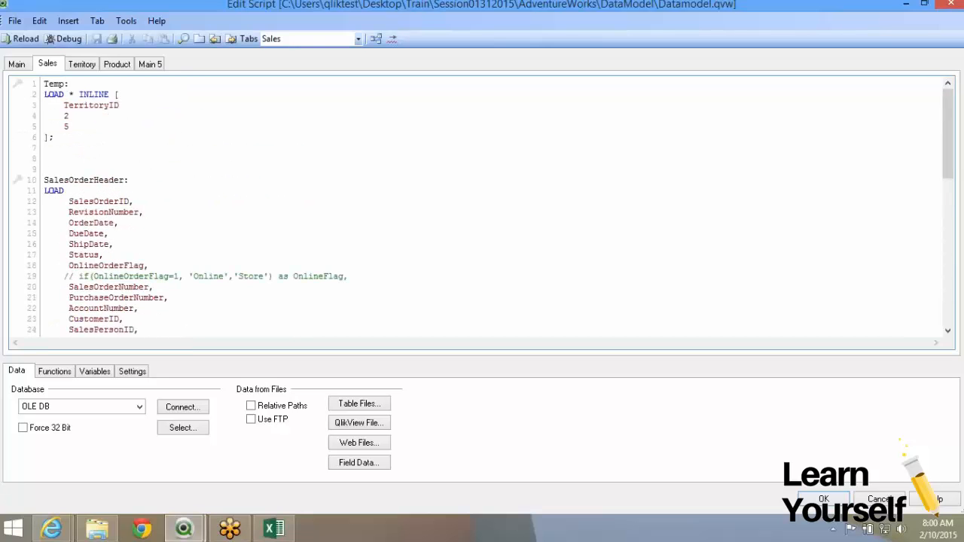
{"action": "double_click", "coordinate": [84, 180]}
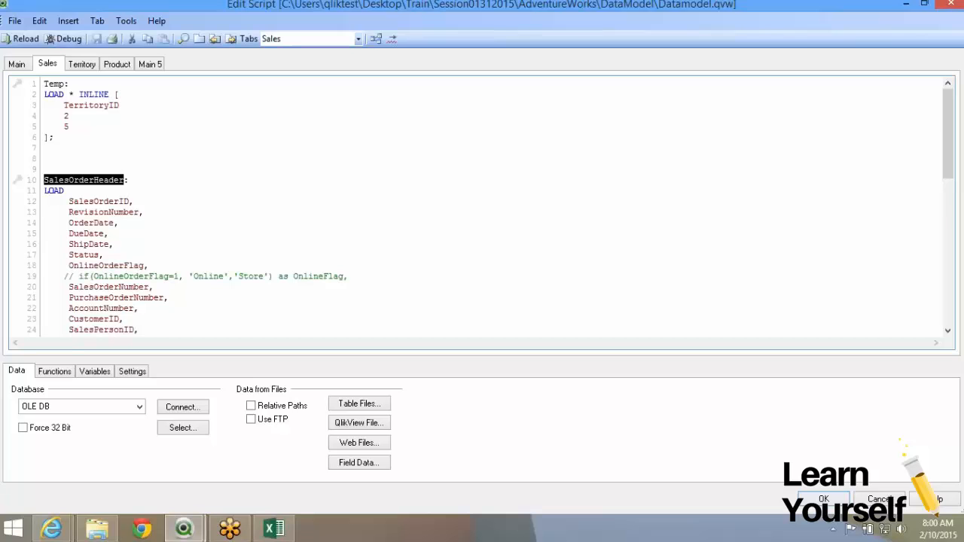
{"action": "scroll", "coordinate": [482, 207], "scroll_direction": "down", "scroll_amount": 8}
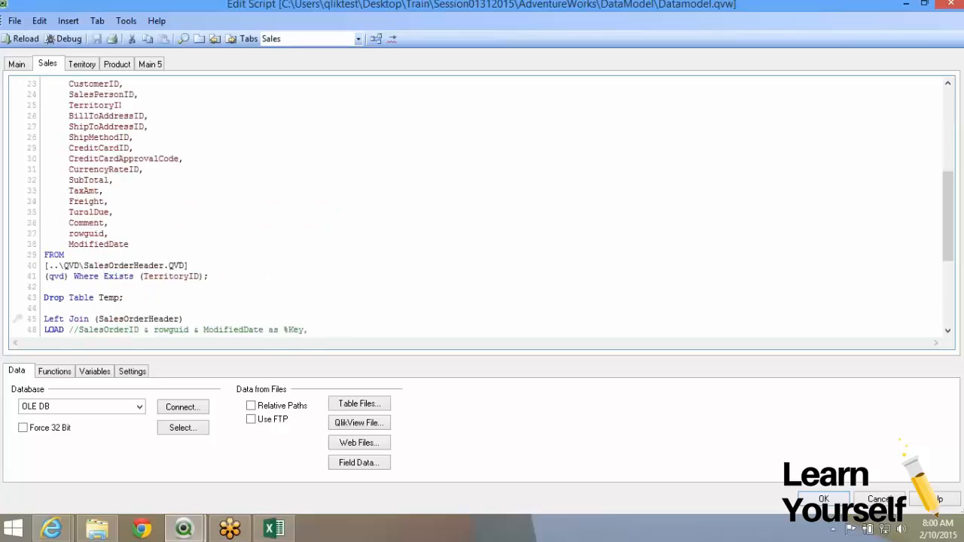
{"action": "scroll", "coordinate": [482, 207], "scroll_direction": "down", "scroll_amount": 5}
{"action": "left_click_drag", "start_coordinate": [214, 297], "coordinate": [69, 180]}
{"action": "left_click", "coordinate": [68, 180]}
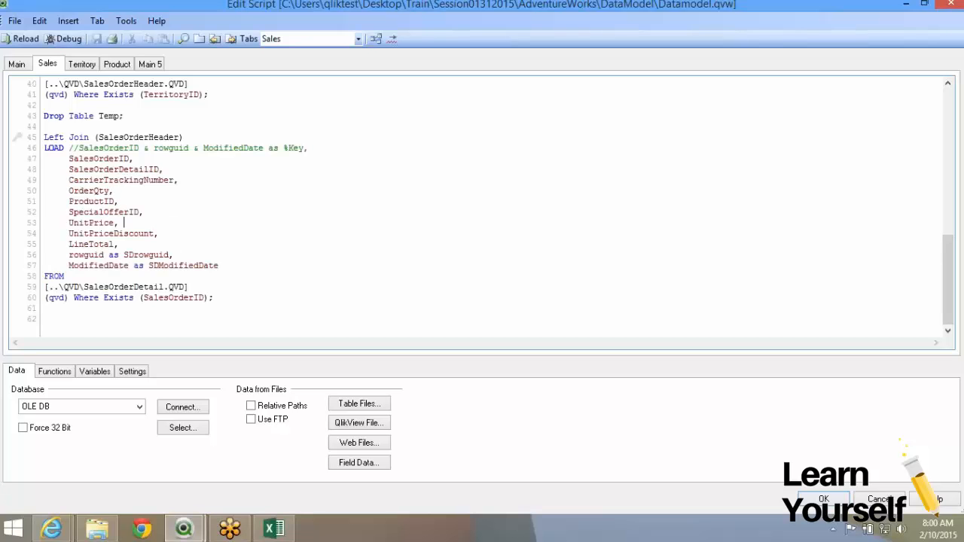
{"action": "left_click_drag", "start_coordinate": [214, 297], "coordinate": [188, 287]}
{"action": "left_click", "coordinate": [189, 287]}
{"action": "double_click", "coordinate": [89, 191]}
{"action": "double_click", "coordinate": [92, 222]}
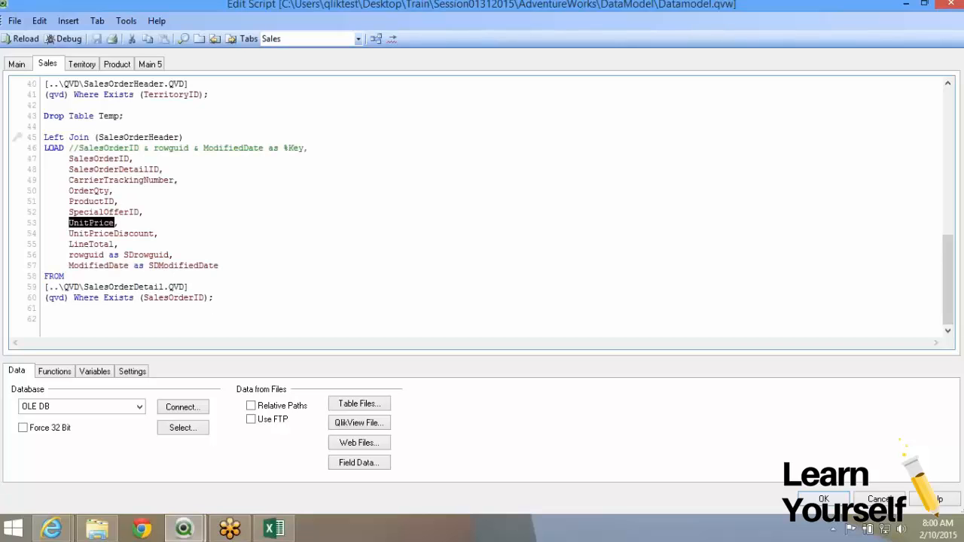
{"action": "left_click", "coordinate": [164, 234]}
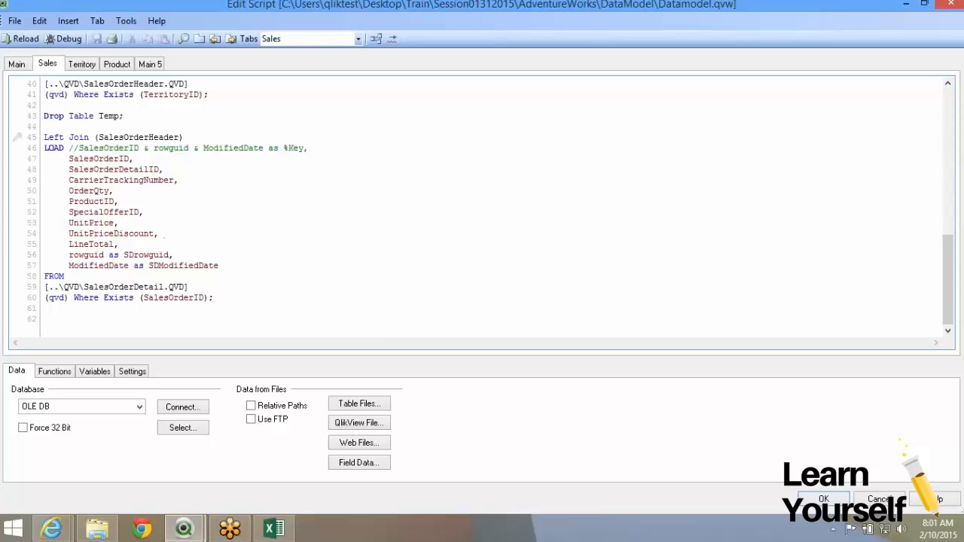
Add blank lines at the end of the Sales script and rename the SalesOrderHeader table label to SalesOrderHeader_TEMP
{"action": "key", "text": "Return"}
{"action": "key", "text": "Return"}
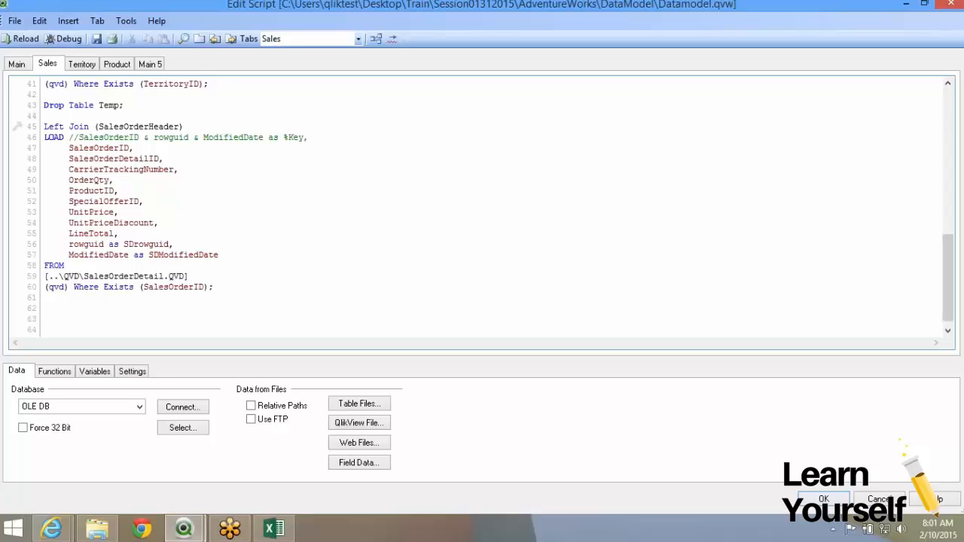
{"action": "scroll", "coordinate": [126, 158], "scroll_direction": "up", "scroll_amount": 10}
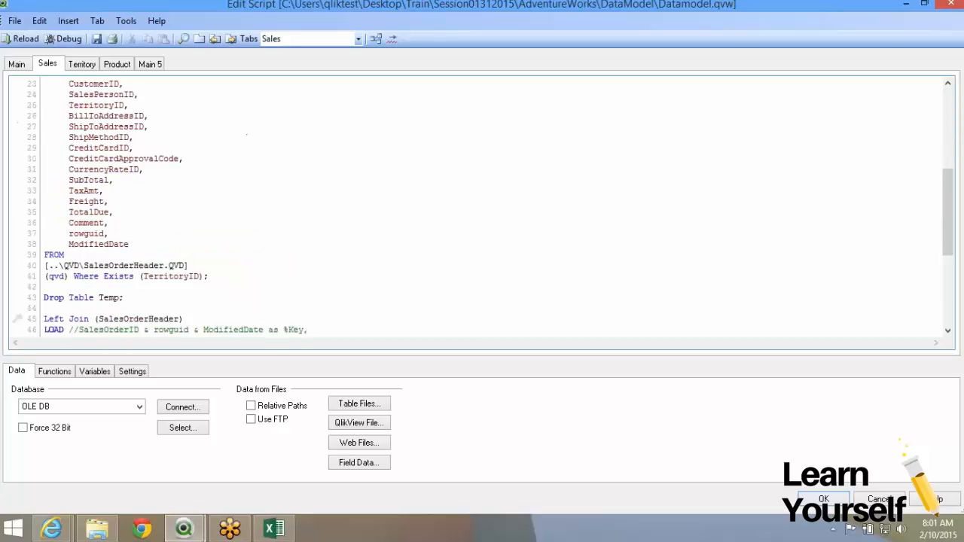
{"action": "double_click", "coordinate": [126, 158]}
{"action": "left_click", "coordinate": [126, 158]}
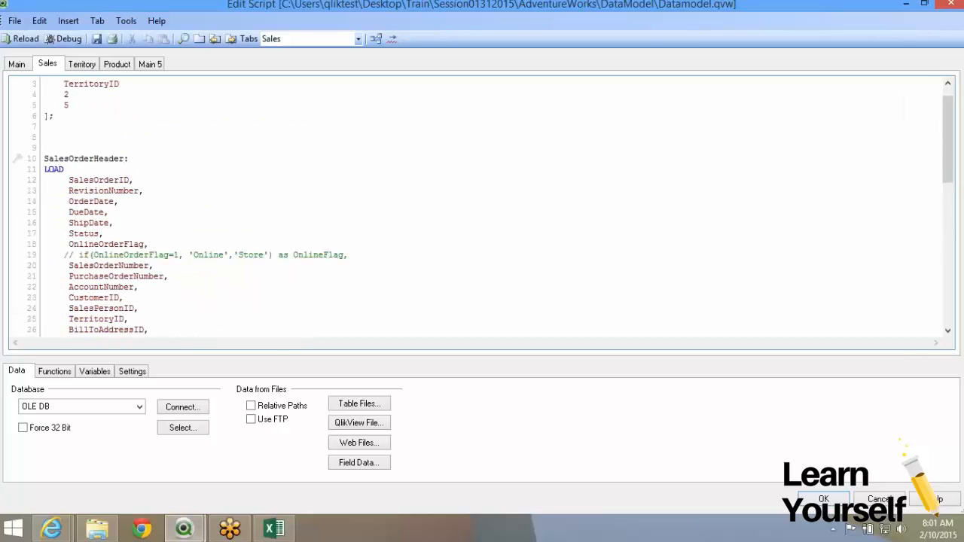
{"action": "type", "text": "TEMP"}
{"action": "key", "text": "shift+Home"}
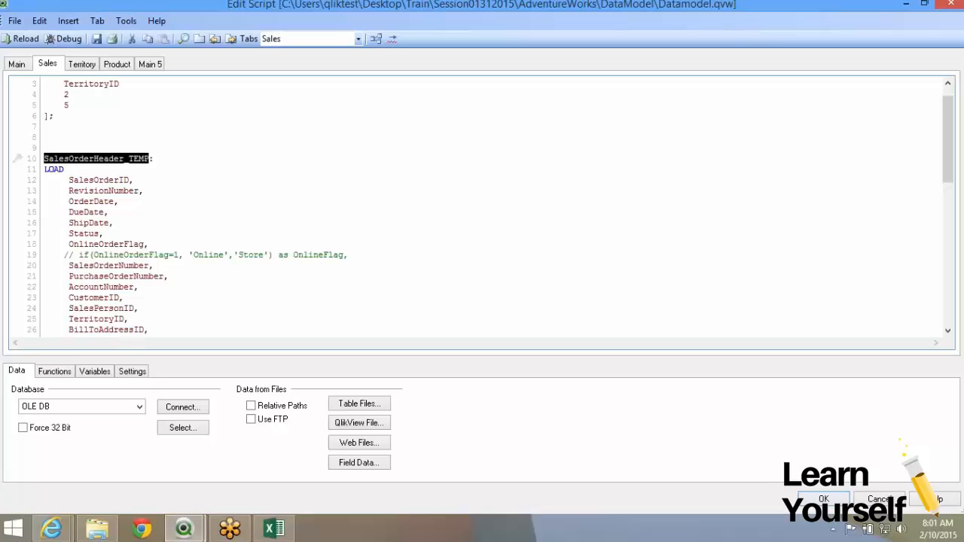
Copy the new table name and make SalesOrderHeader_TEMP the target of the Left Join
{"action": "key", "text": "ctrl+c"}
{"action": "scroll", "coordinate": [180, 215], "scroll_direction": "down", "scroll_amount": 12}
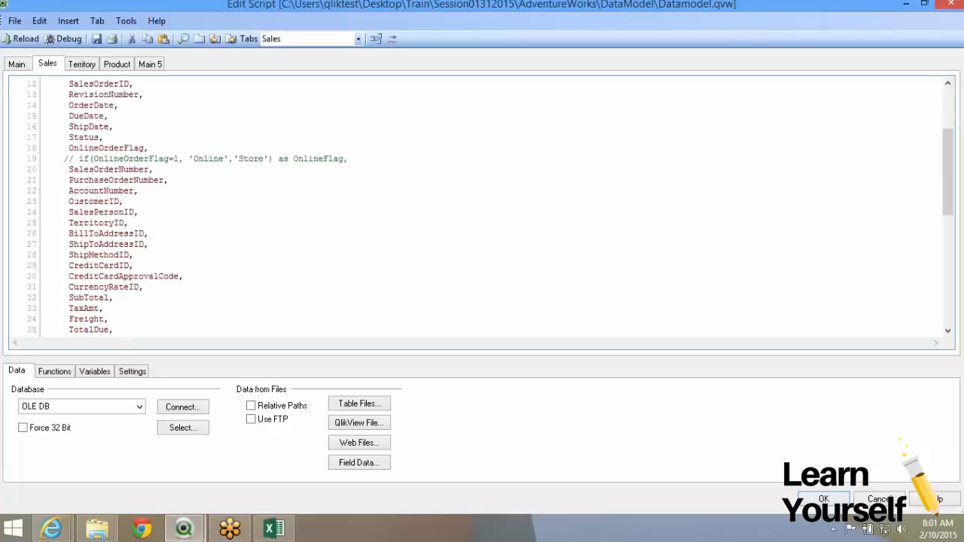
{"action": "double_click", "coordinate": [143, 159]}
{"action": "key", "text": "ctrl+v"}
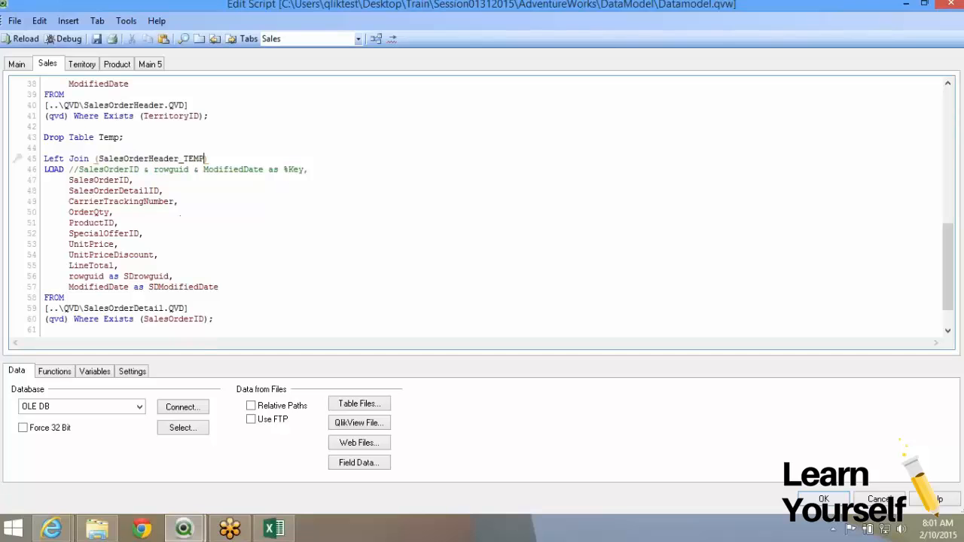
Add the table label "SalesOrderHeader:" on line 64, below the SalesOrderDetail load
{"action": "scroll", "coordinate": [483, 203], "scroll_direction": "down", "scroll_amount": 1}
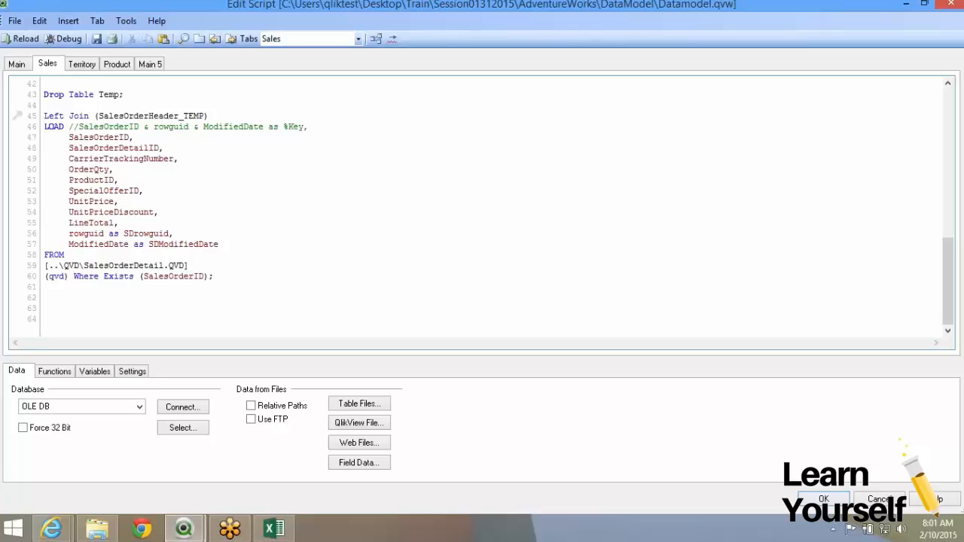
{"action": "key", "text": "ctrl+v"}
{"action": "key", "text": "BackSpace"}
{"action": "key", "text": "BackSpace"}
{"action": "key", "text": "BackSpace"}
{"action": "key", "text": "BackSpace"}
{"action": "key", "text": "BackSpace"}
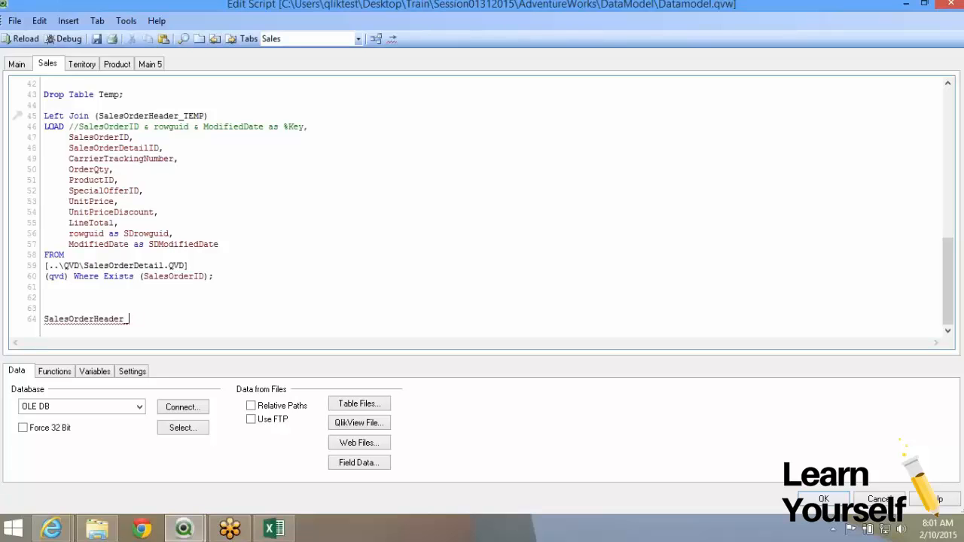
{"action": "type", "text": ":"}
Write a Load statement under the SalesOrderHeader label that takes all fields (*) from Resident SalesOrderHeader_TEMP and ends with a semicolon
{"action": "key", "text": "Return"}
{"action": "type", "text": "Load"}
{"action": "key", "text": "Return"}
{"action": "type", "text": "*"}
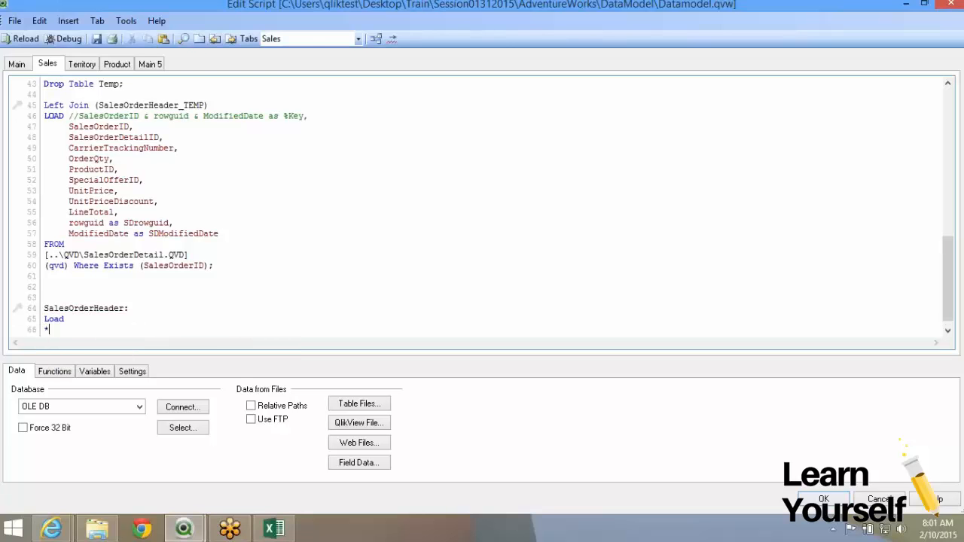
{"action": "key", "text": "Return"}
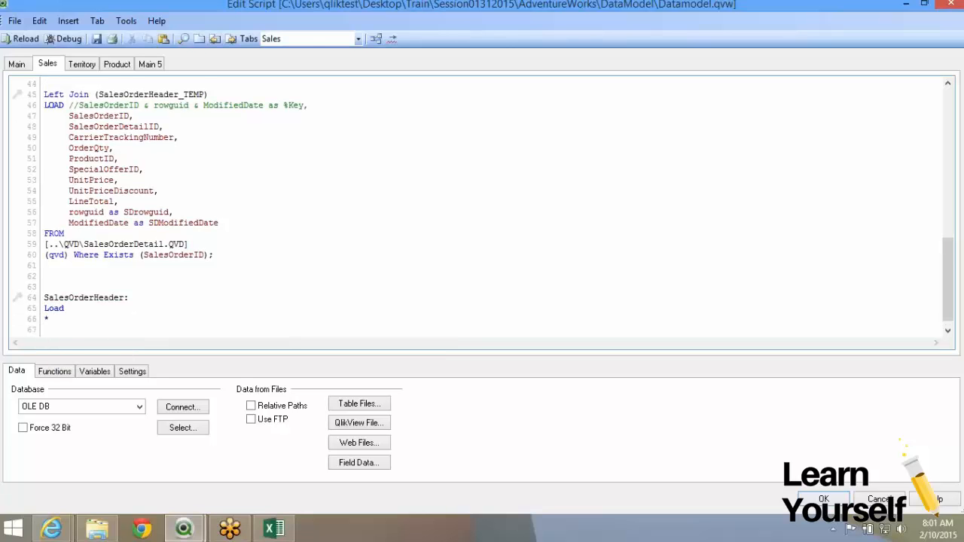
{"action": "double_click", "coordinate": [151, 95]}
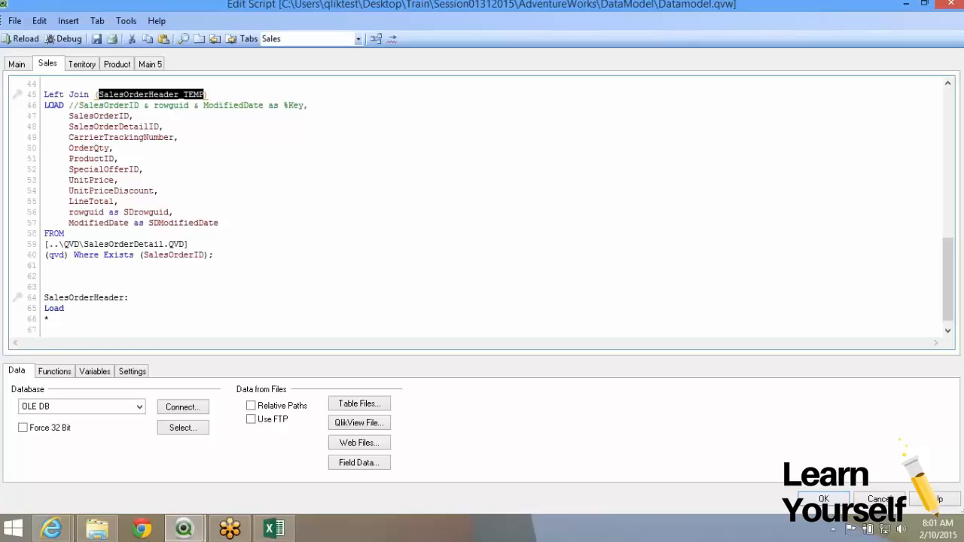
{"action": "left_click", "coordinate": [45, 330]}
{"action": "type", "text": "Resident"}
{"action": "key", "text": "Return"}
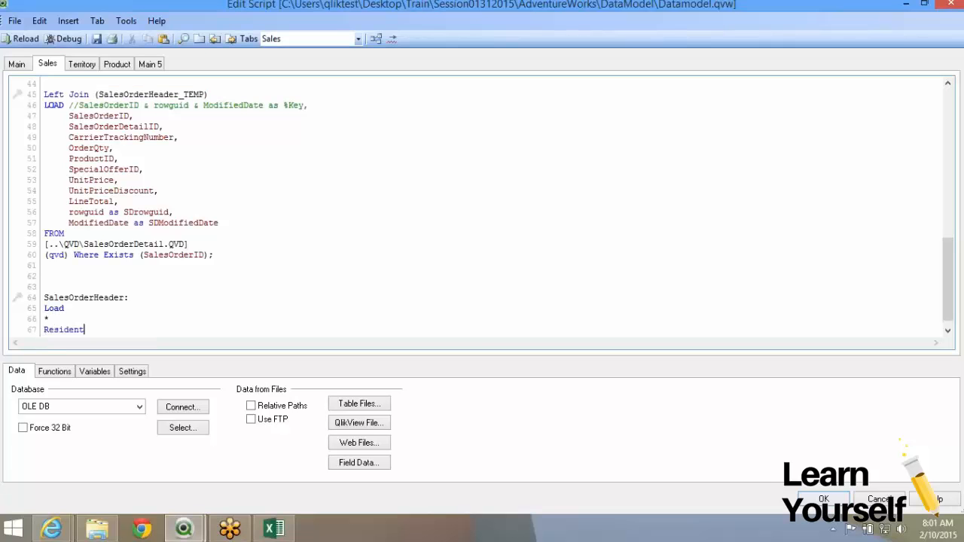
{"action": "key", "text": "ctrl+v"}
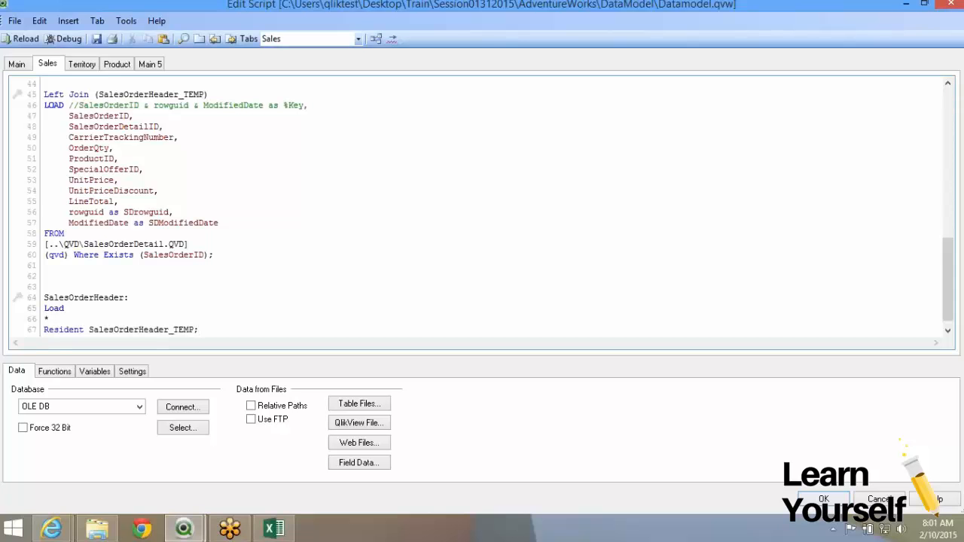
Check the Temp and SalesOrderHeader_TEMP labels, the join target, the resident source and the new SalesOrderHeader label throughout the script
{"action": "double_click", "coordinate": [142, 330]}
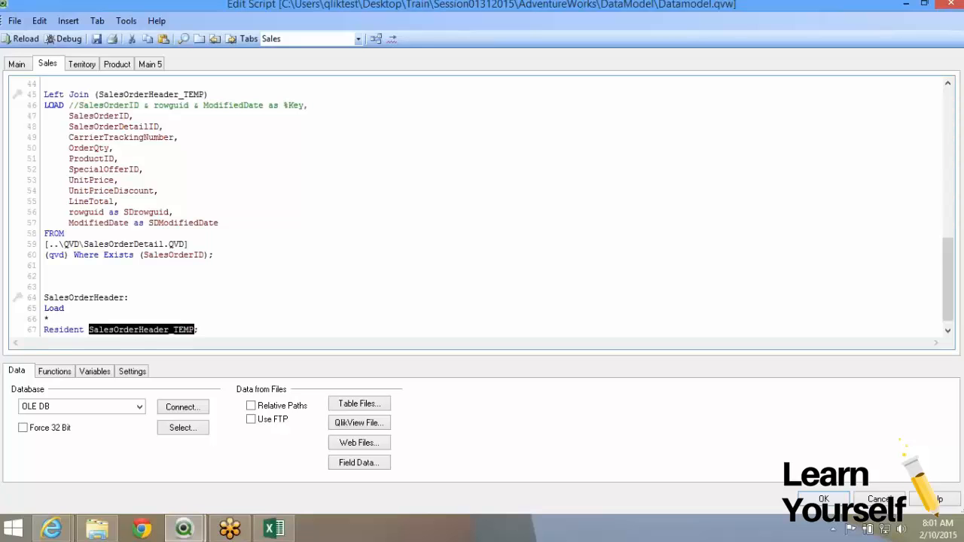
{"action": "double_click", "coordinate": [149, 95]}
{"action": "scroll", "coordinate": [149, 105], "scroll_direction": "up", "scroll_amount": 2}
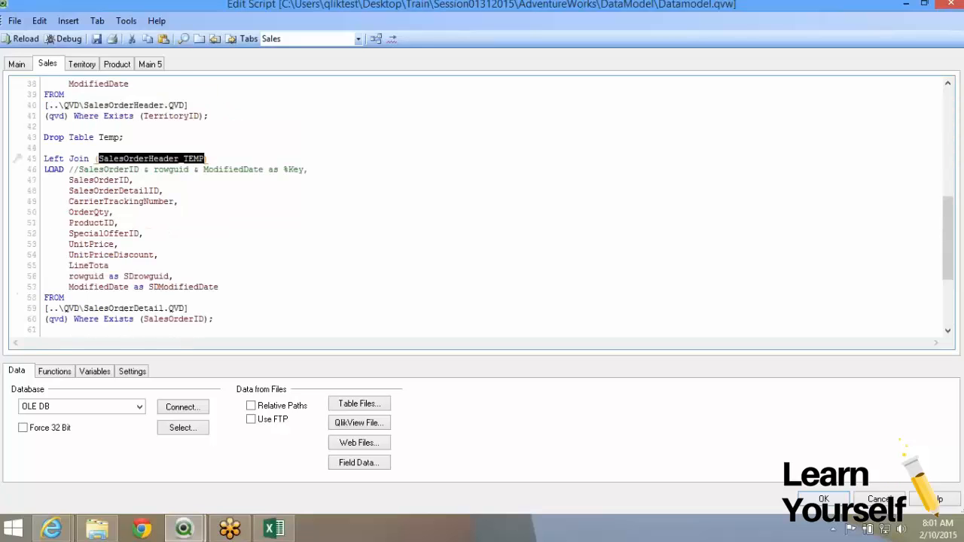
{"action": "scroll", "coordinate": [149, 106], "scroll_direction": "up", "scroll_amount": 12}
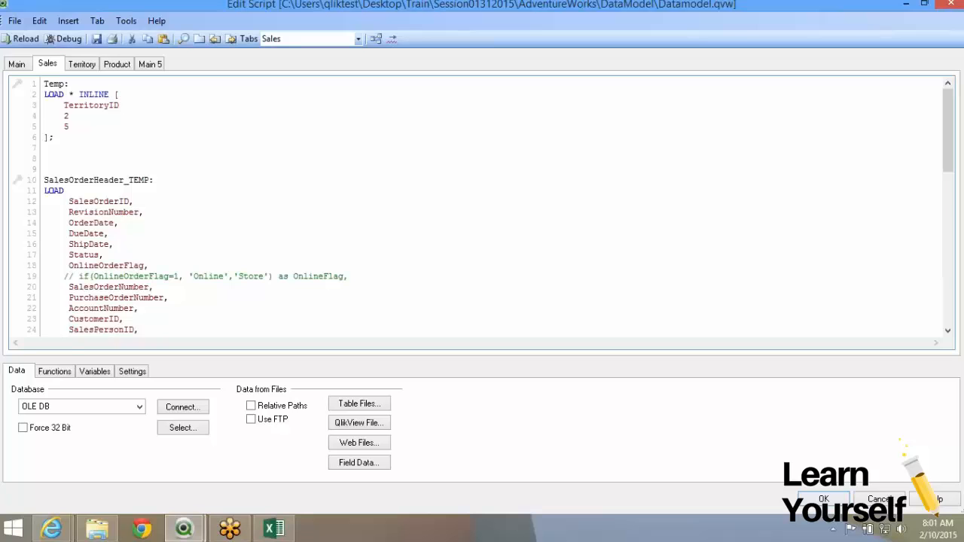
{"action": "double_click", "coordinate": [55, 84]}
{"action": "scroll", "coordinate": [56, 86], "scroll_direction": "down", "scroll_amount": 3}
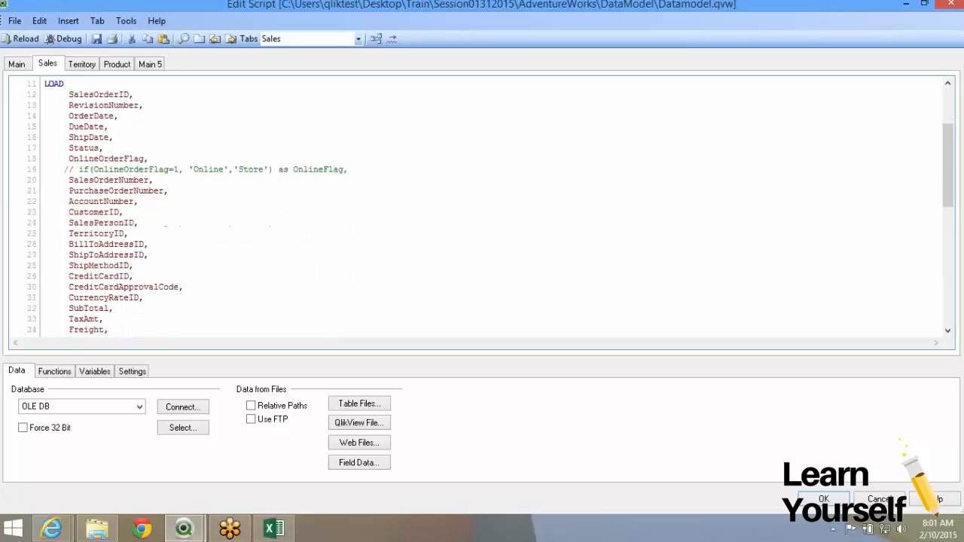
{"action": "scroll", "coordinate": [55, 86], "scroll_direction": "up", "scroll_amount": 3}
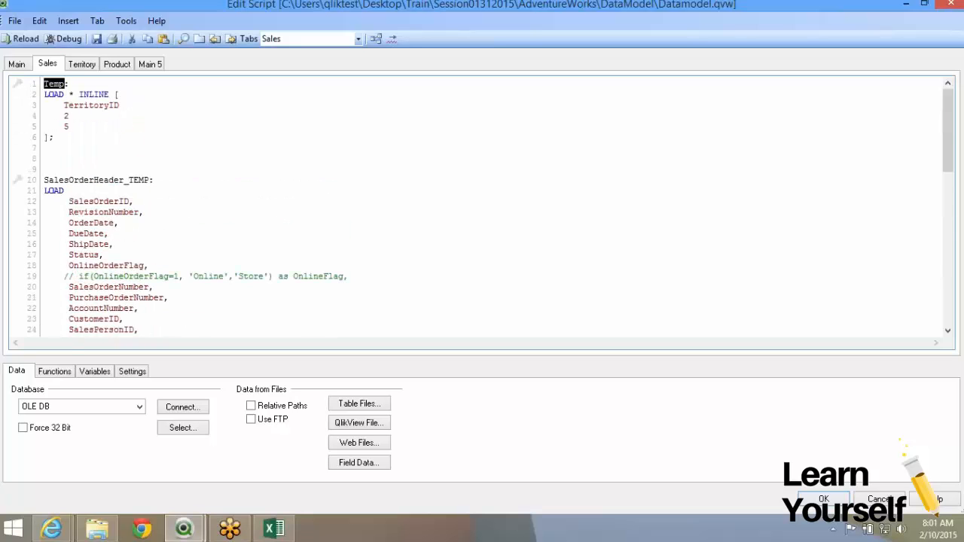
{"action": "left_click_drag", "start_coordinate": [119, 180], "coordinate": [113, 189]}
{"action": "double_click", "coordinate": [113, 181]}
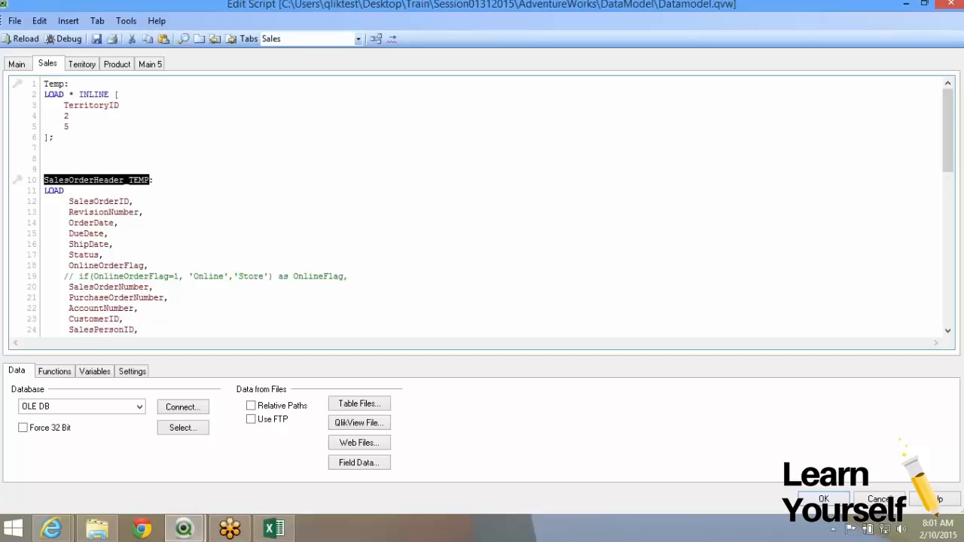
{"action": "scroll", "coordinate": [113, 181], "scroll_direction": "down", "scroll_amount": 4}
{"action": "scroll", "coordinate": [482, 207], "scroll_direction": "down", "scroll_amount": 5}
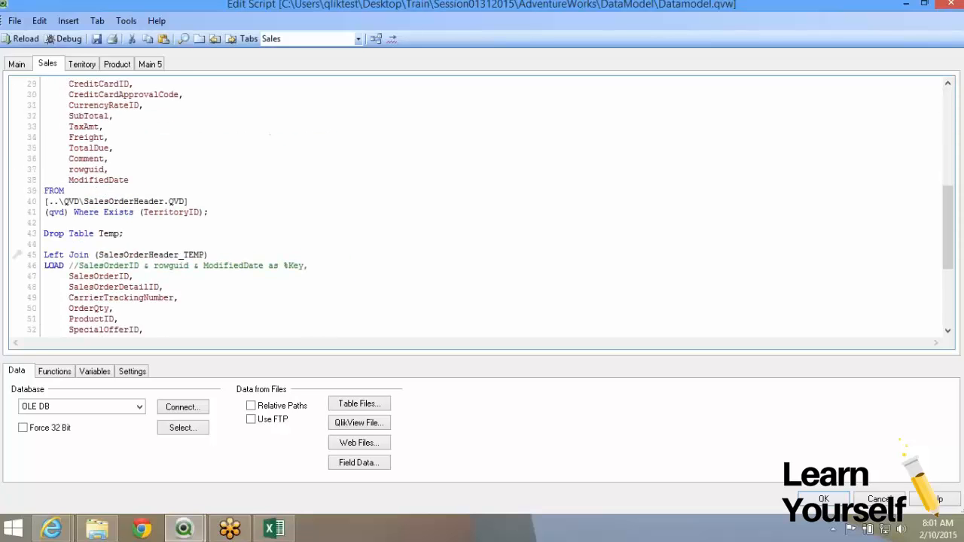
{"action": "double_click", "coordinate": [151, 255]}
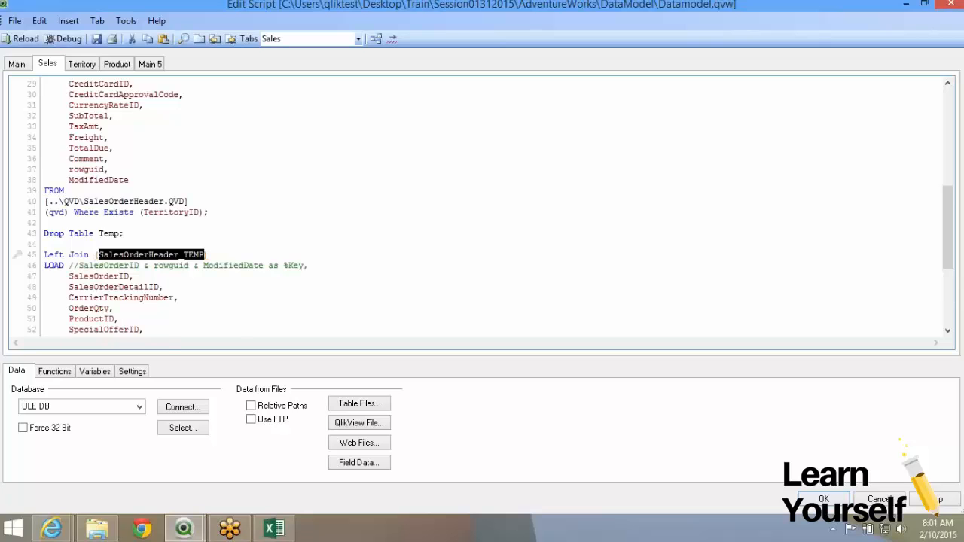
{"action": "scroll", "coordinate": [483, 207], "scroll_direction": "down", "scroll_amount": 3}
{"action": "scroll", "coordinate": [482, 207], "scroll_direction": "down", "scroll_amount": 2}
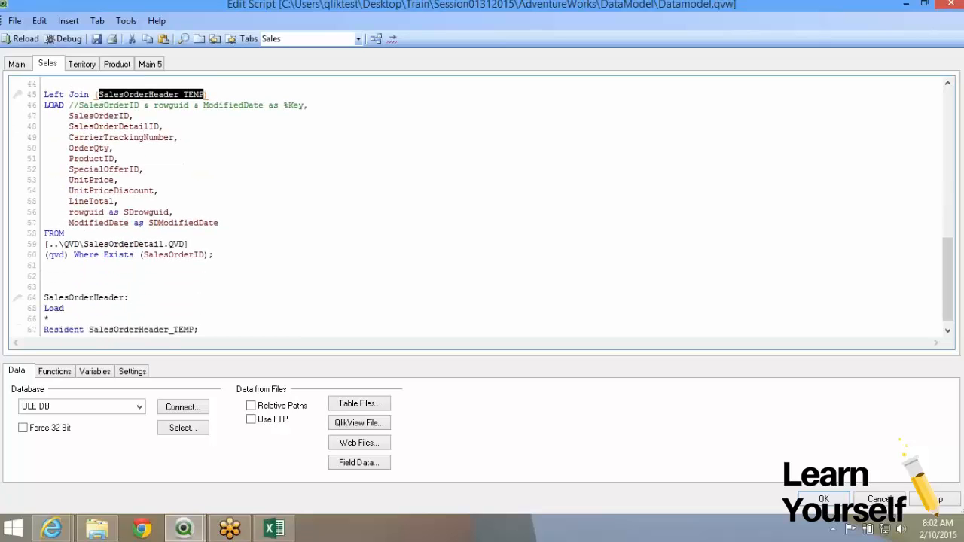
{"action": "double_click", "coordinate": [142, 330]}
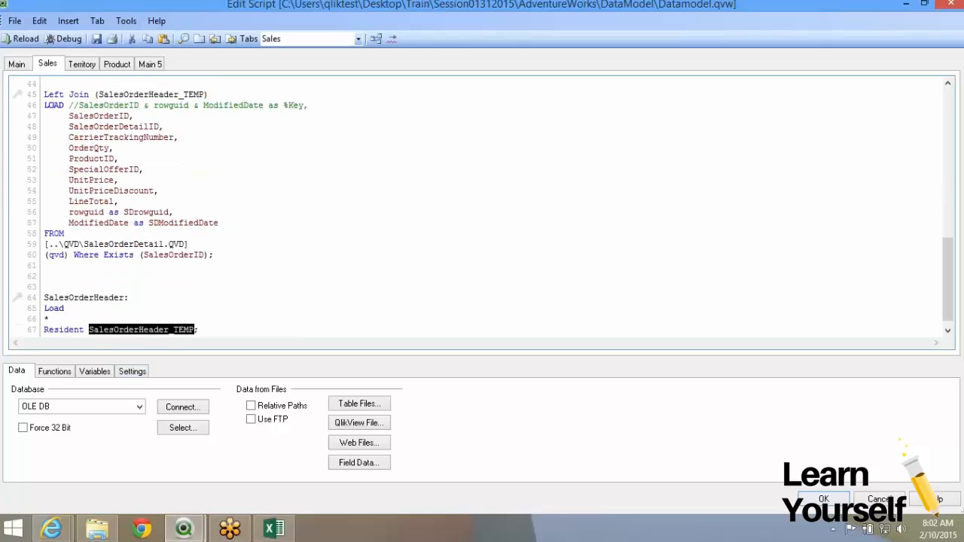
{"action": "left_click_drag", "start_coordinate": [45, 298], "coordinate": [130, 298]}
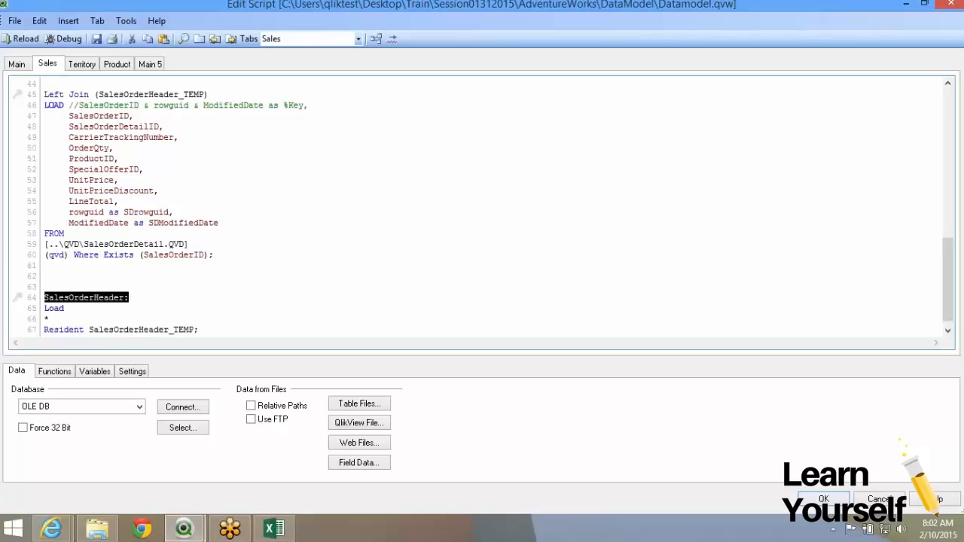
Add a comma after the * in the SalesOrderHeader resident load and open an empty line before the Resident clause
{"action": "left_click", "coordinate": [129, 298]}
{"action": "scroll", "coordinate": [482, 207], "scroll_direction": "down", "scroll_amount": 1}
{"action": "scroll", "coordinate": [482, 207], "scroll_direction": "down", "scroll_amount": 1}
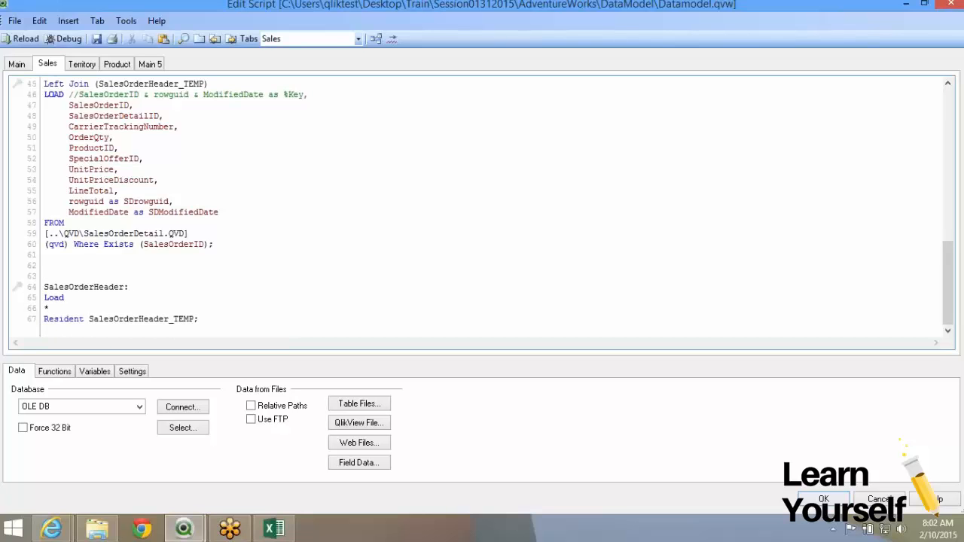
{"action": "double_click", "coordinate": [64, 320]}
{"action": "left_click", "coordinate": [75, 320]}
{"action": "type", "text": ","}
{"action": "key", "text": "Return"}
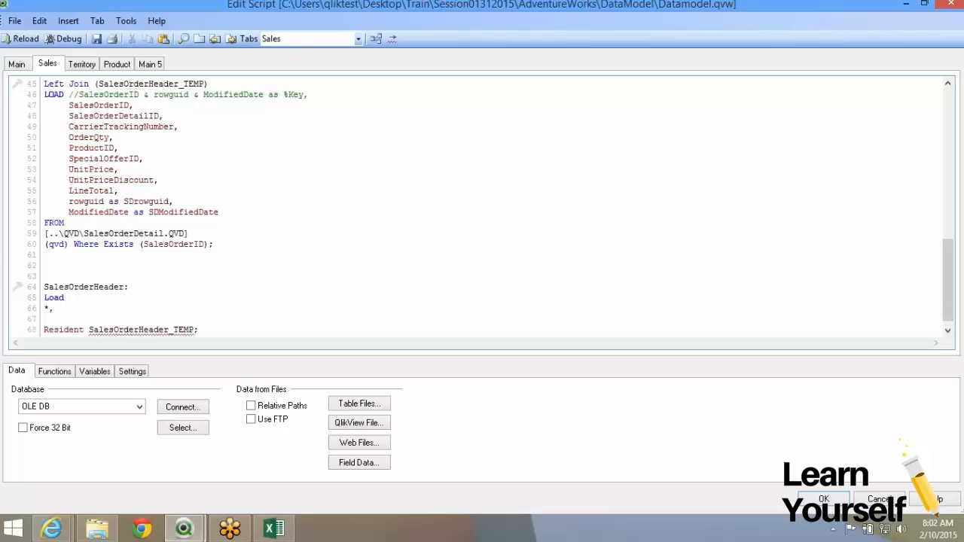
Add the calculated field "OrderQty * UnitPrice as SalesAmount" on line 67, reusing the field names from the SalesOrderDetail load
{"action": "double_click", "coordinate": [89, 137]}
{"action": "key", "text": "ctrl+c"}
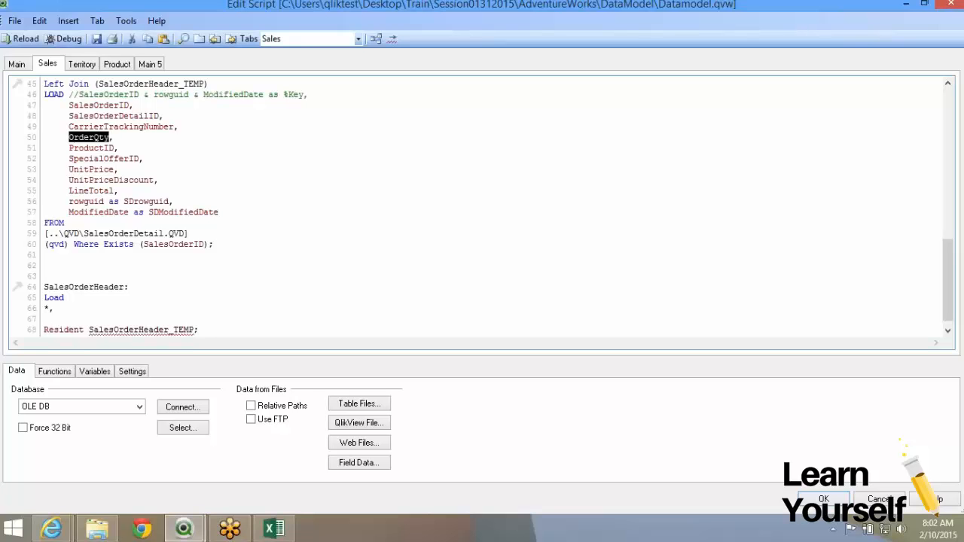
{"action": "left_click", "coordinate": [45, 319]}
{"action": "key", "text": "ctrl+v"}
{"action": "type", "text": "*"}
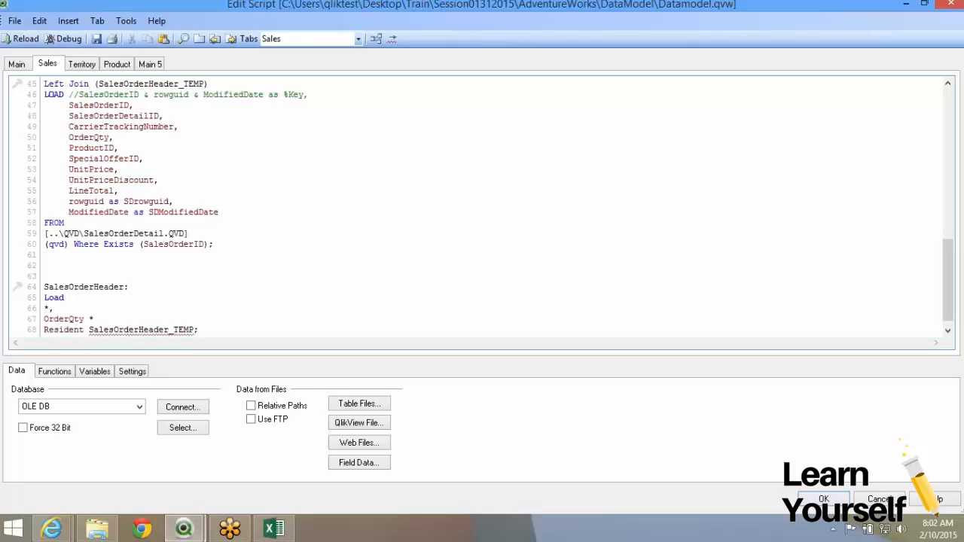
{"action": "double_click", "coordinate": [91, 169]}
{"action": "key", "text": "ctrl+c"}
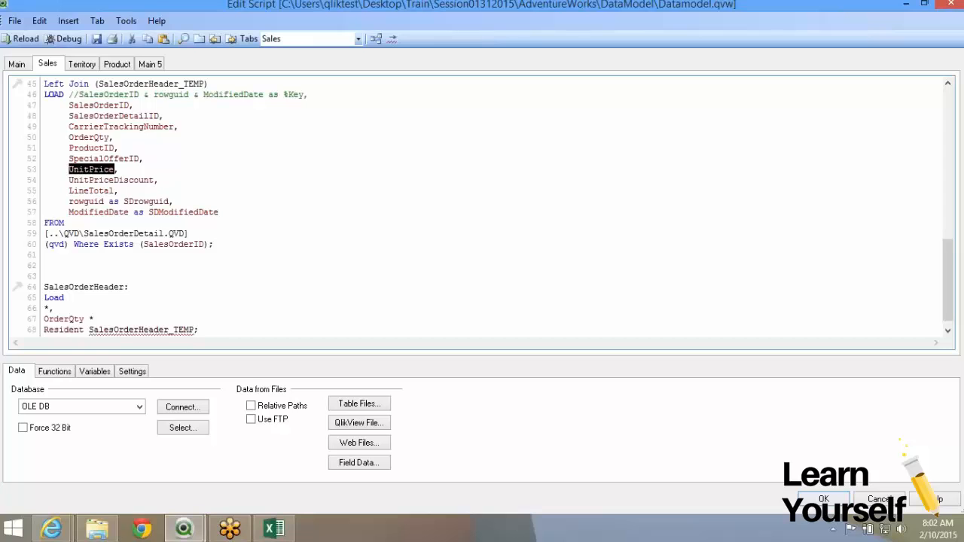
{"action": "left_click", "coordinate": [99, 319]}
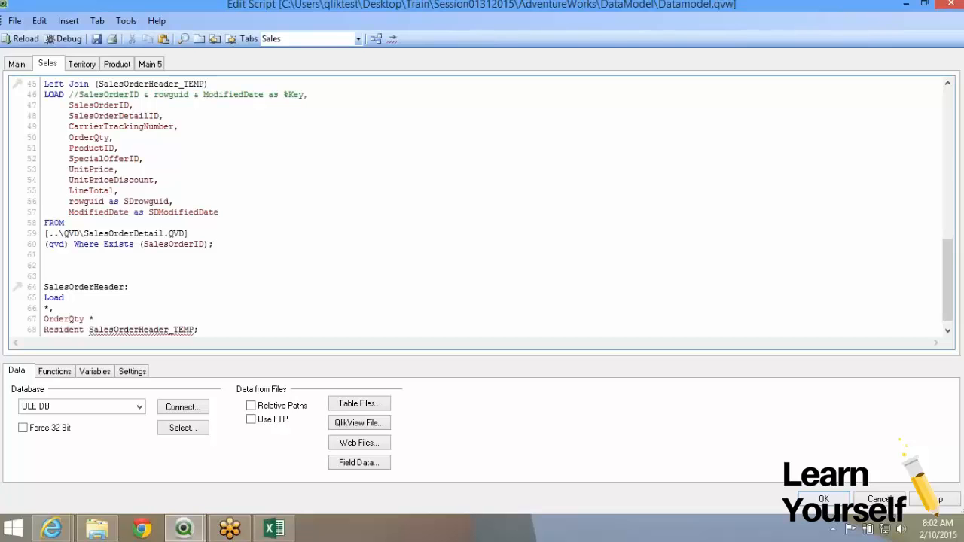
{"action": "key", "text": "ctrl+v"}
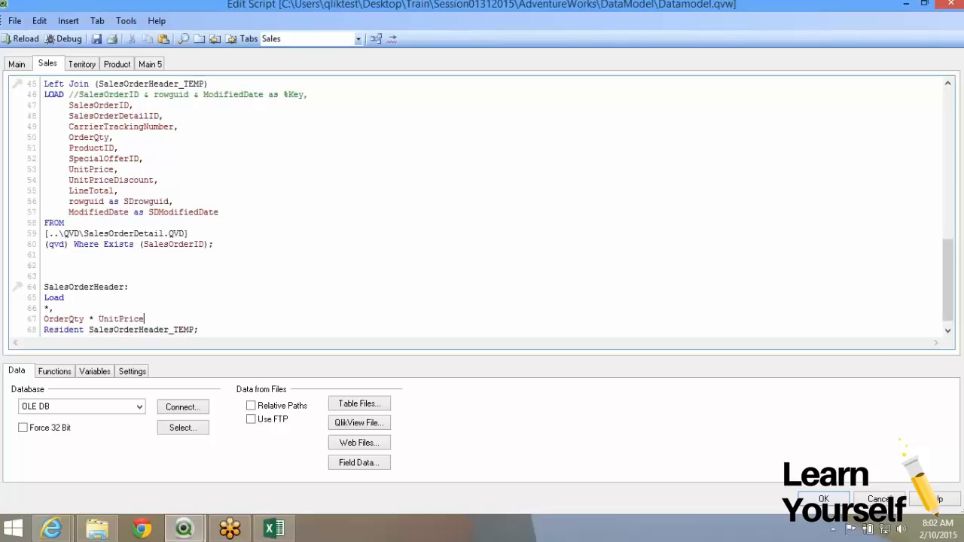
{"action": "type", "text": "="}
{"action": "key", "text": "BackSpace"}
{"action": "type", "text": "as SalesAmount"}
Write the statement "Drop Table SalesOrderHeader_TEMP;" below the resident load, copying the table name from the Resident clause
{"action": "key", "text": "Return"}
{"action": "key", "text": "Return"}
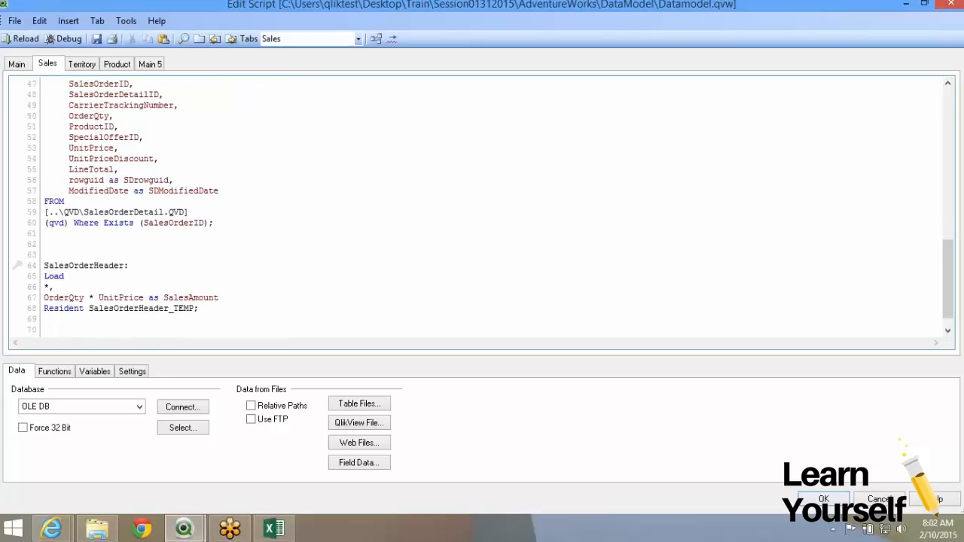
{"action": "type", "text": "Drop"}
{"action": "key", "text": "Return"}
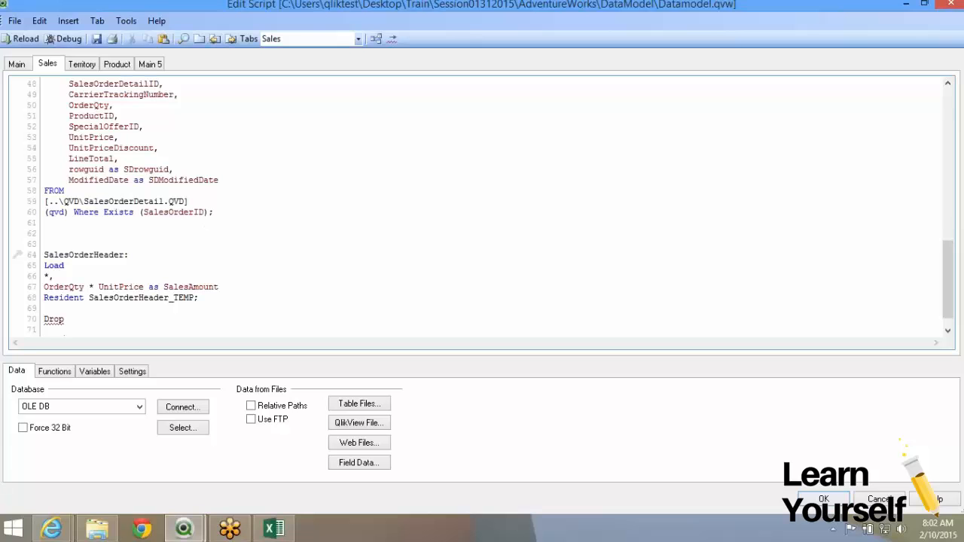
{"action": "type", "text": "Table UnitPrice"}
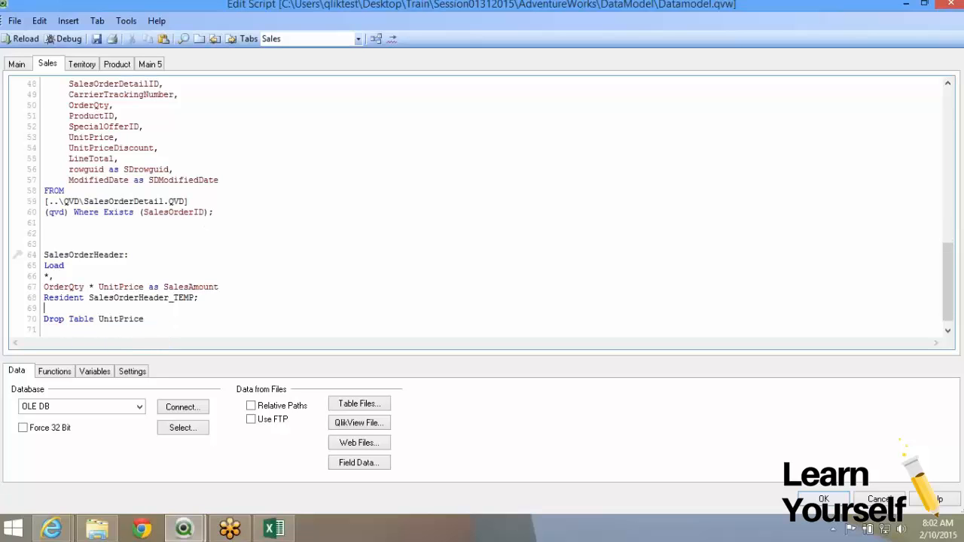
{"action": "double_click", "coordinate": [142, 297]}
{"action": "key", "text": "ctrl+c"}
{"action": "left_click", "coordinate": [143, 319]}
{"action": "key", "text": "ctrl+shift+Left"}
{"action": "key", "text": "ctrl+v"}
{"action": "type", "text": ";"}
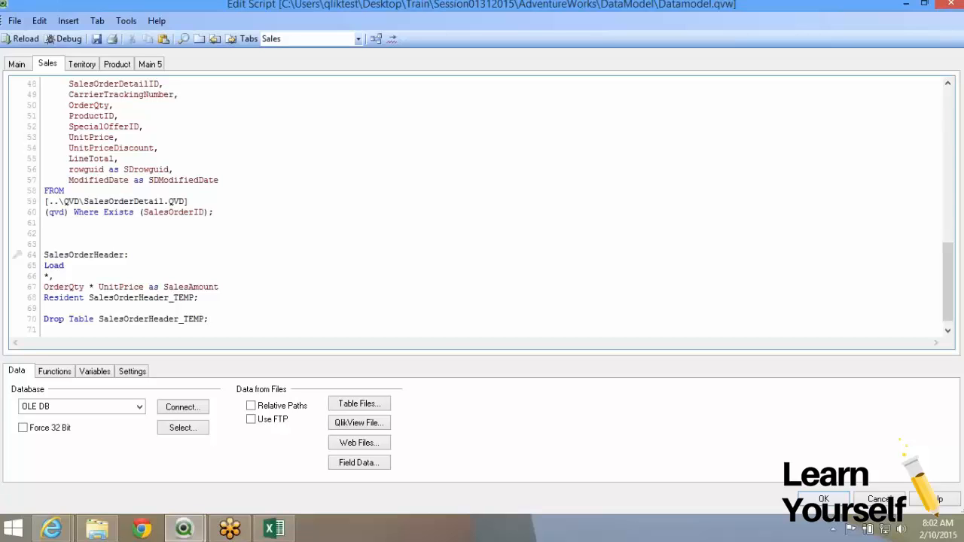
Switch to the Discussion_01312015 workbook in Excel and add a new worksheet after Sheet3
{"action": "double_click", "coordinate": [64, 298]}
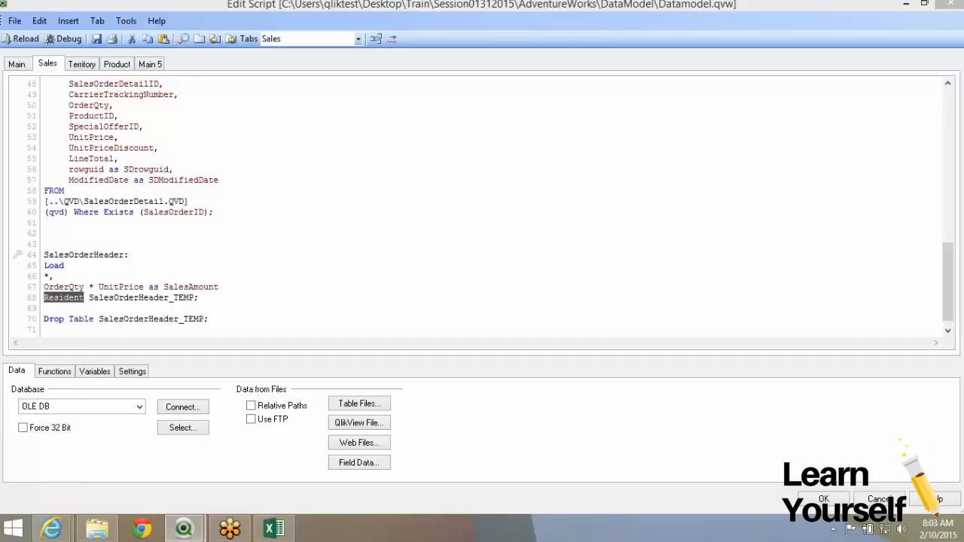
{"action": "key", "text": "alt+Tab"}
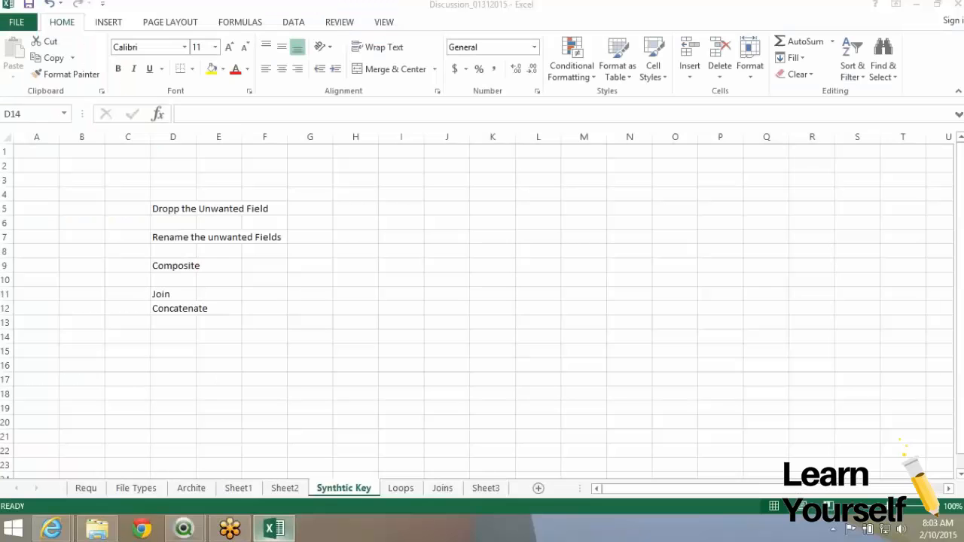
{"action": "left_click", "coordinate": [285, 488]}
{"action": "left_click", "coordinate": [239, 488]}
{"action": "left_click", "coordinate": [344, 488]}
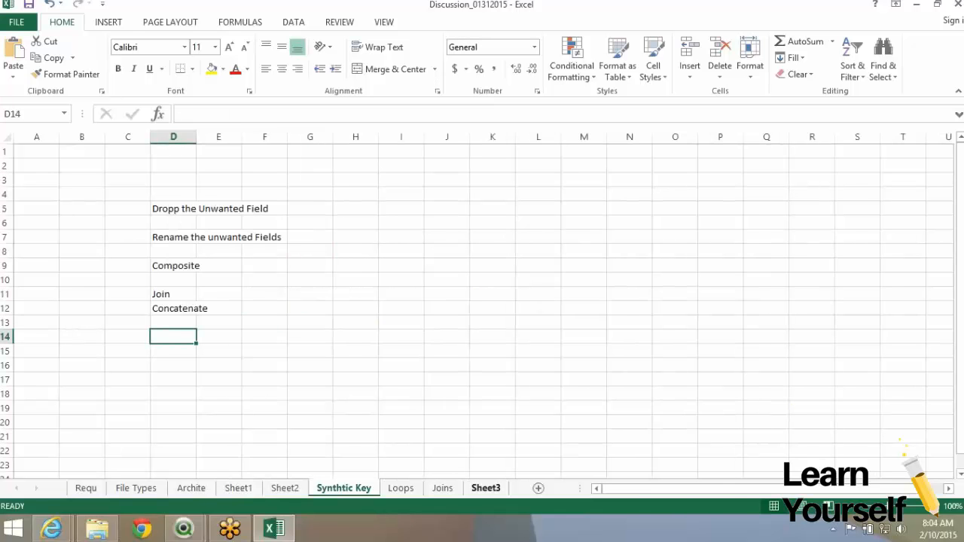
{"action": "left_click", "coordinate": [486, 489]}
{"action": "left_click", "coordinate": [538, 488]}
{"action": "left_click", "coordinate": [310, 222]}
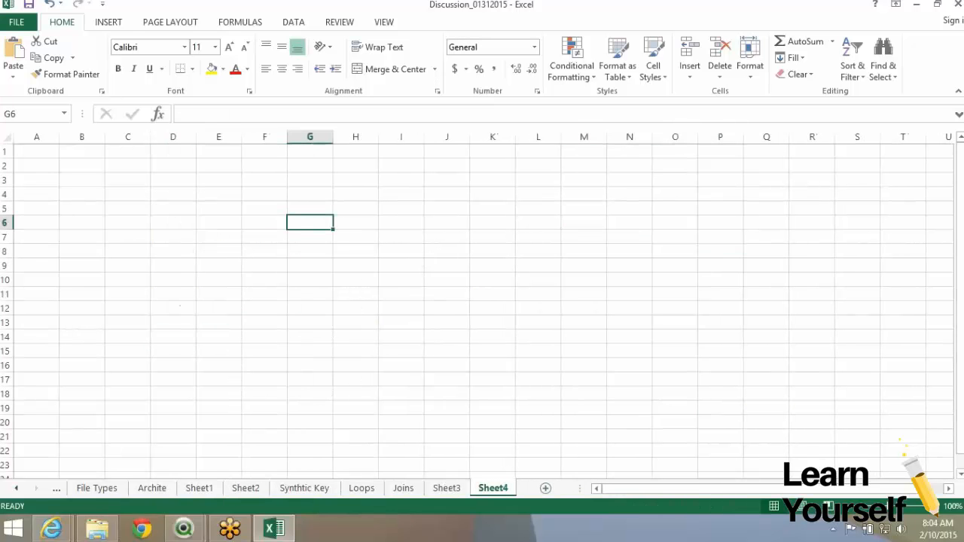
List the load types on the new sheet: SQL in G6, Load in G8 and Resident Load in G10
{"action": "type", "text": "SQL"}
{"action": "key", "text": "Return"}
{"action": "key", "text": "Return"}
{"action": "type", "text": "Load"}
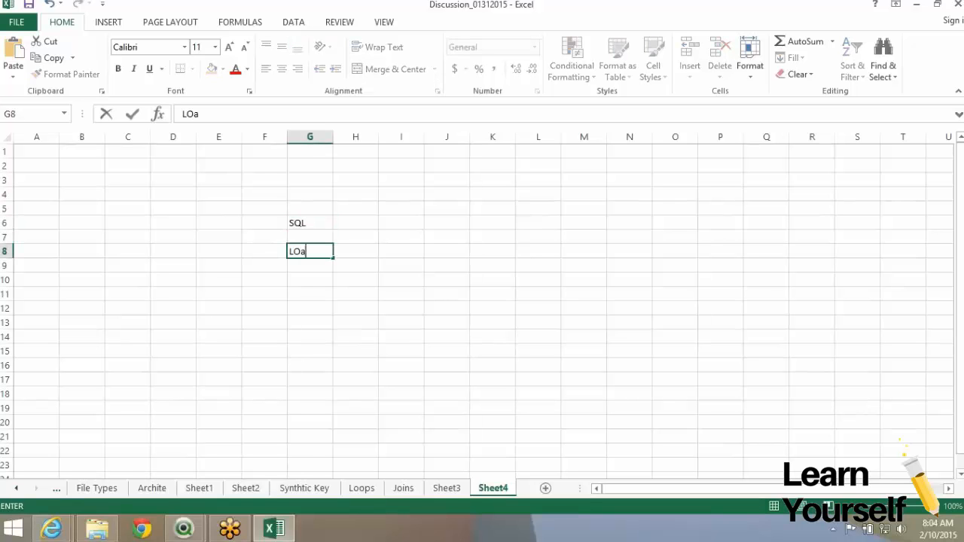
{"action": "key", "text": "Return"}
{"action": "key", "text": "Return"}
{"action": "type", "text": "Resi"}
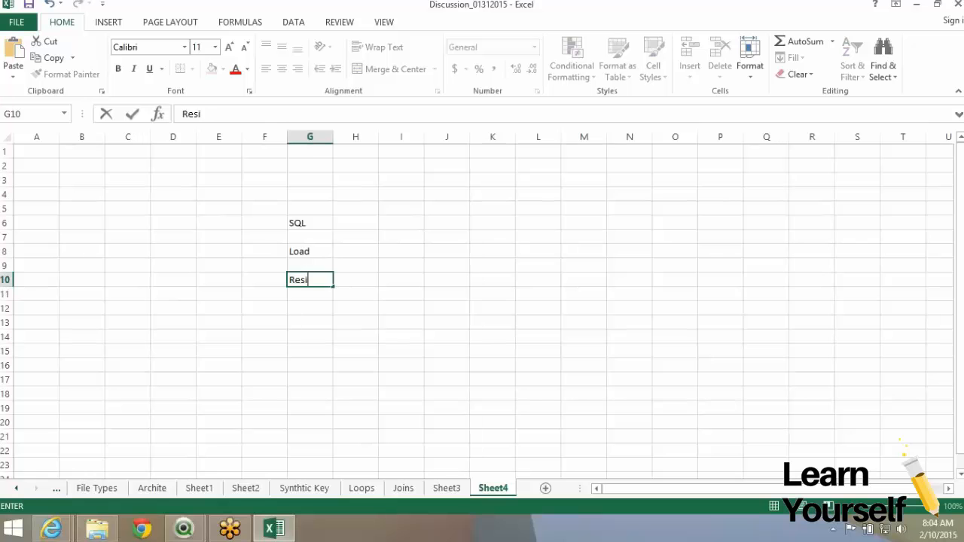
{"action": "type", "text": "dent Load"}
{"action": "key", "text": "Return"}
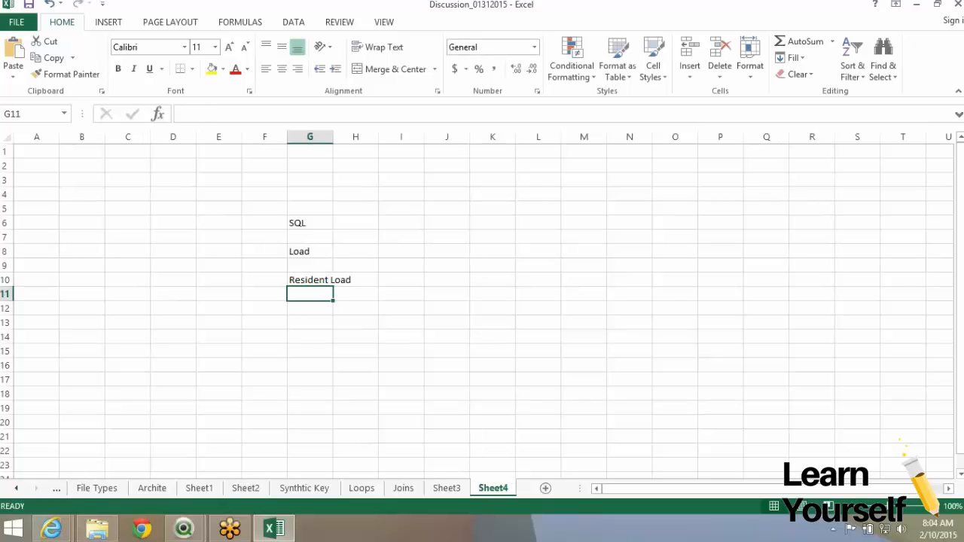
Enter "Preceeding Load" in cell I6, in the same row as SQL
{"action": "key", "text": "Up"}
{"action": "key", "text": "Up"}
{"action": "key", "text": "Up"}
{"action": "key", "text": "Up"}
{"action": "key", "text": "Up"}
{"action": "key", "text": "Right"}
{"action": "key", "text": "Right"}
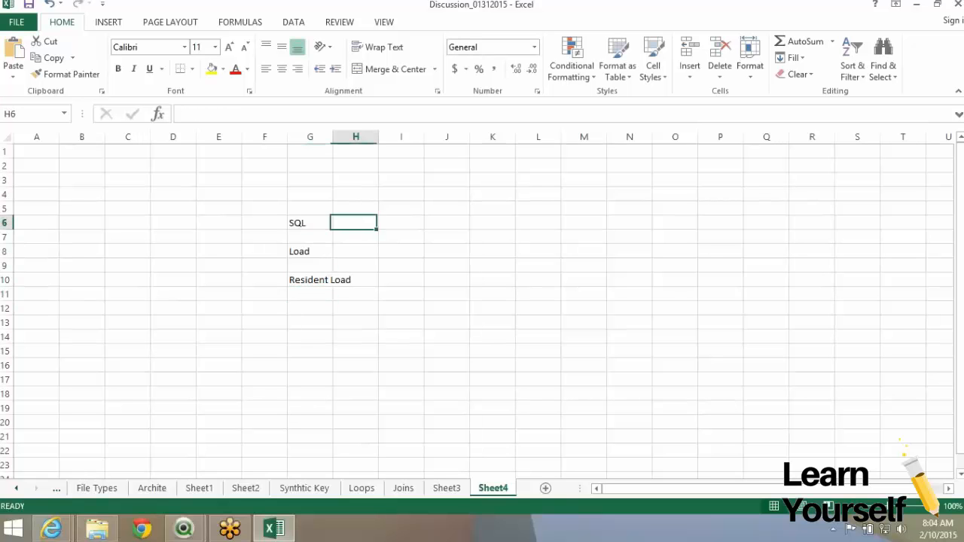
{"action": "type", "text": "Preceeding"}
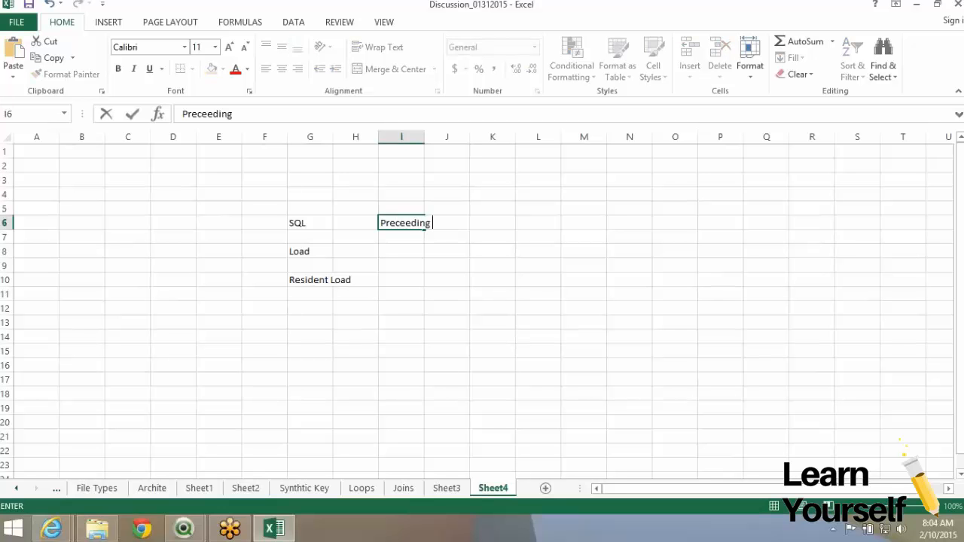
{"action": "type", "text": " Load"}
{"action": "key", "text": "Return"}
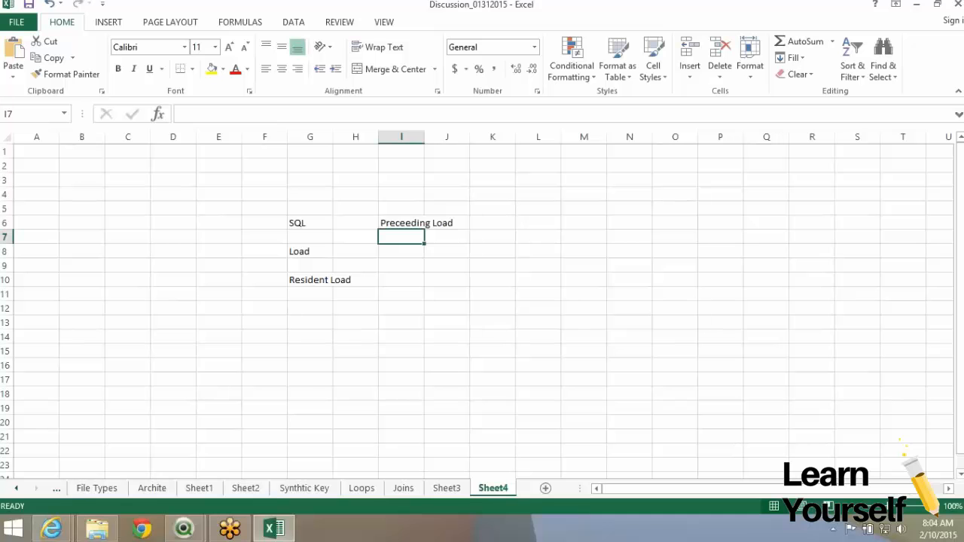
{"action": "left_click", "coordinate": [310, 337]}
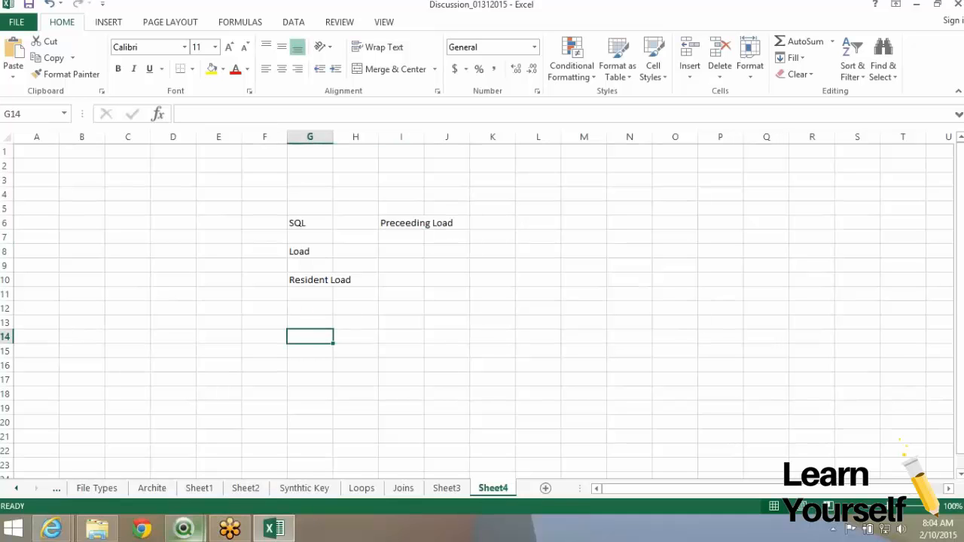
Switch back to the QlikView script and examine OrderQty and UnitPrice in the detail load against the SalesAmount calculation
{"action": "left_click", "coordinate": [184, 530]}
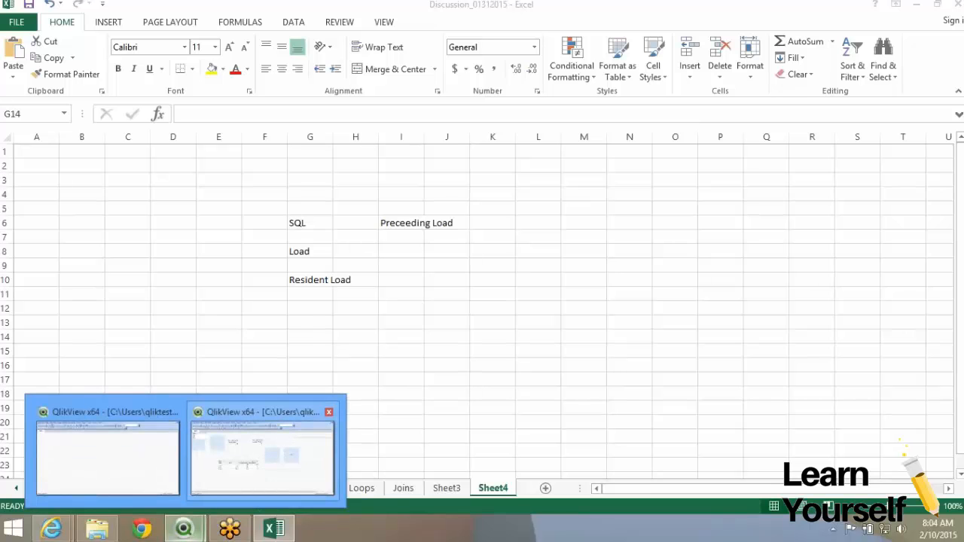
{"action": "mouse_move", "coordinate": [263, 460]}
{"action": "left_click", "coordinate": [108, 458]}
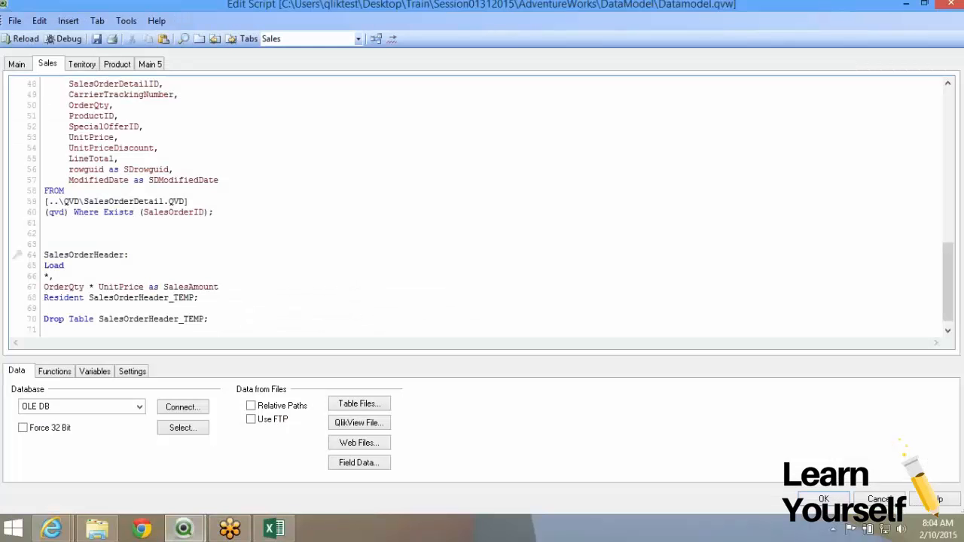
{"action": "scroll", "coordinate": [475, 207], "scroll_direction": "down", "scroll_amount": 1}
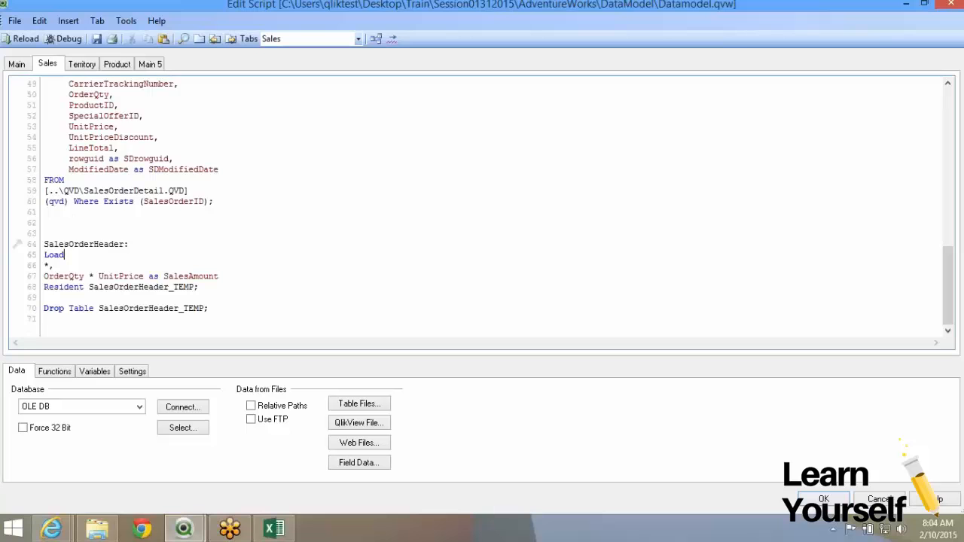
{"action": "scroll", "coordinate": [475, 207], "scroll_direction": "up", "scroll_amount": 2}
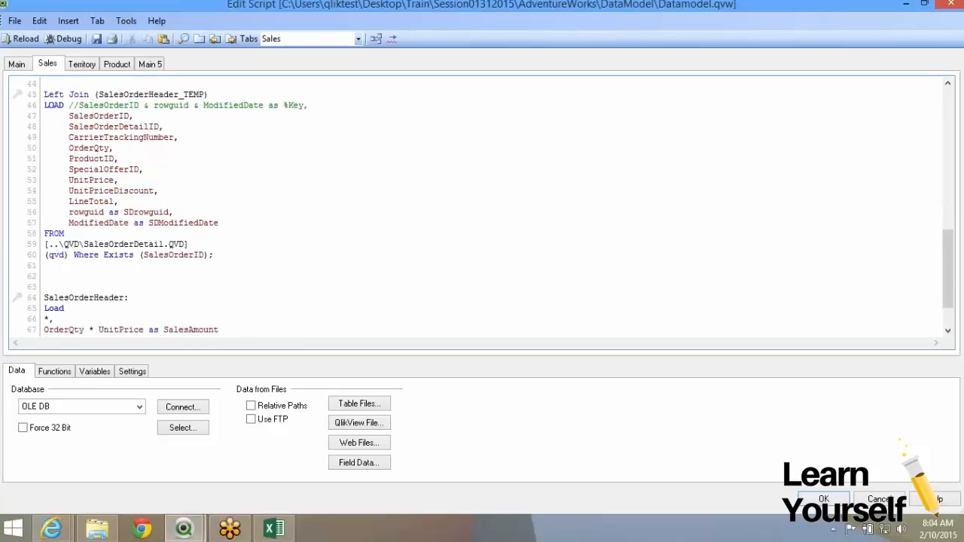
{"action": "left_click_drag", "start_coordinate": [68, 179], "coordinate": [118, 148]}
{"action": "left_click", "coordinate": [119, 149]}
{"action": "scroll", "coordinate": [482, 211], "scroll_direction": "down", "scroll_amount": 2}
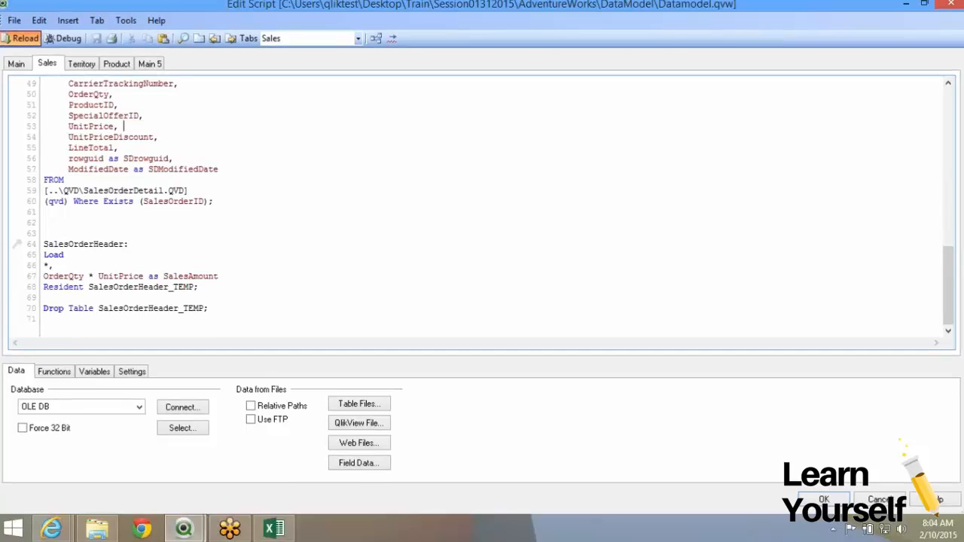
Reload the data model script, continue past the script error, and close the progress and sheet properties dialogs
{"action": "left_click", "coordinate": [21, 37]}
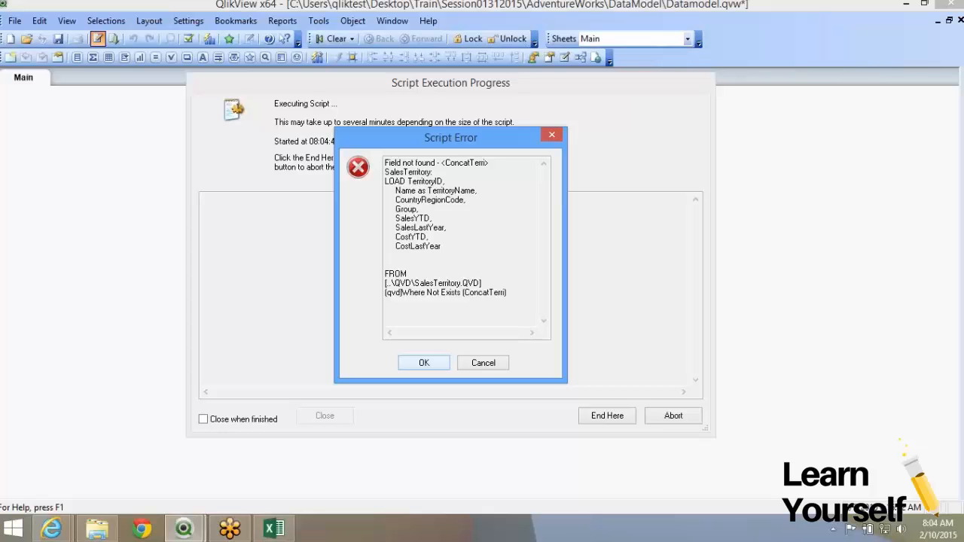
{"action": "key", "text": "Return"}
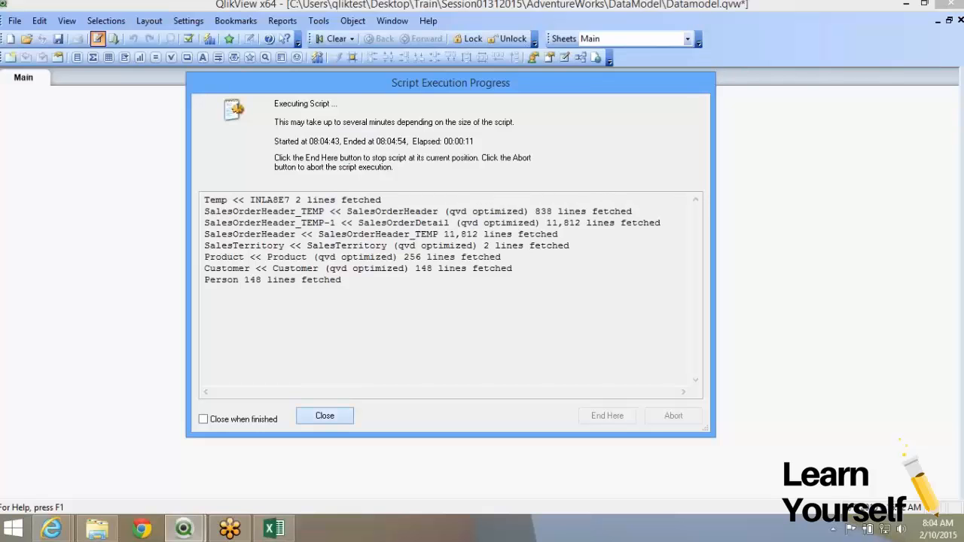
{"action": "key", "text": "Return"}
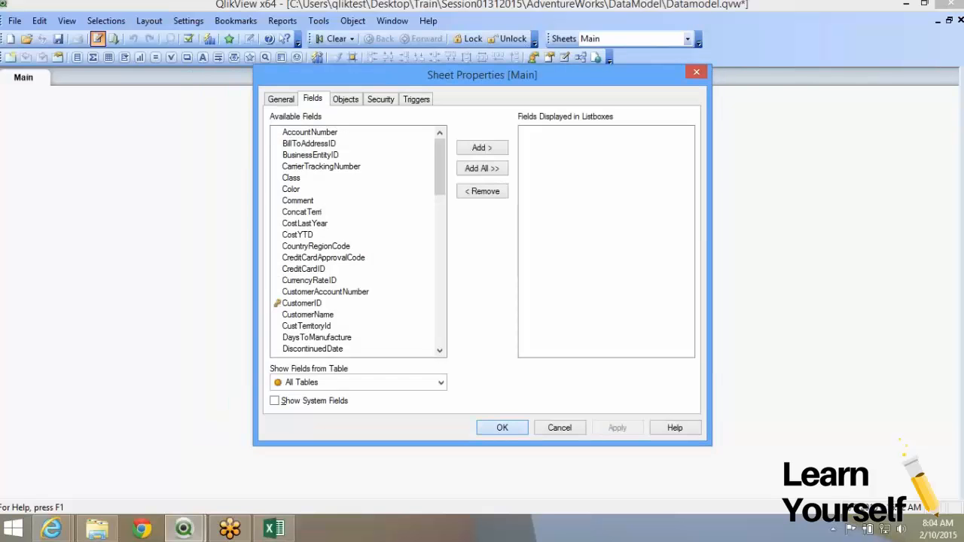
{"action": "key", "text": "Return"}
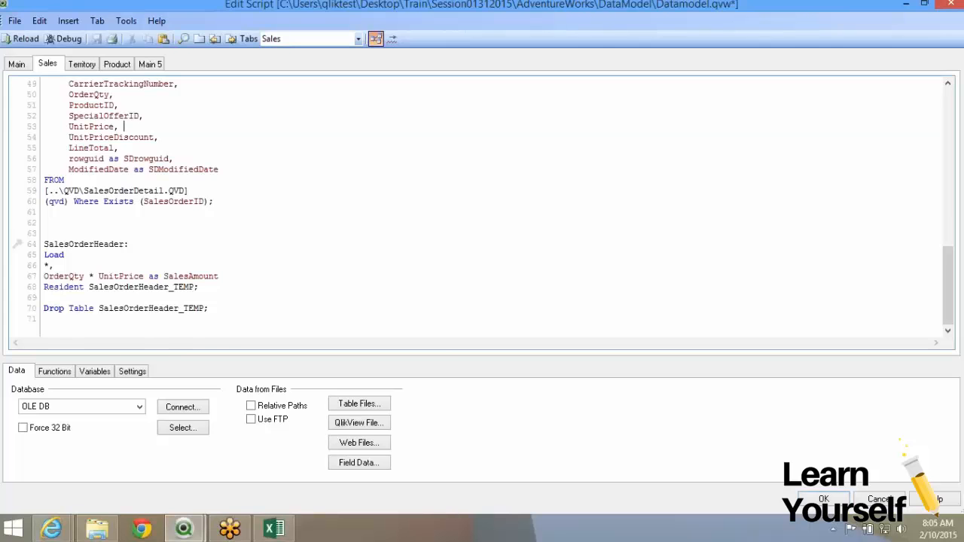
Inspect the SalesOrderHeader table's fields down to SalesAmount in the Table Viewer, and compare them with the resident load statement
{"action": "left_click", "coordinate": [375, 38]}
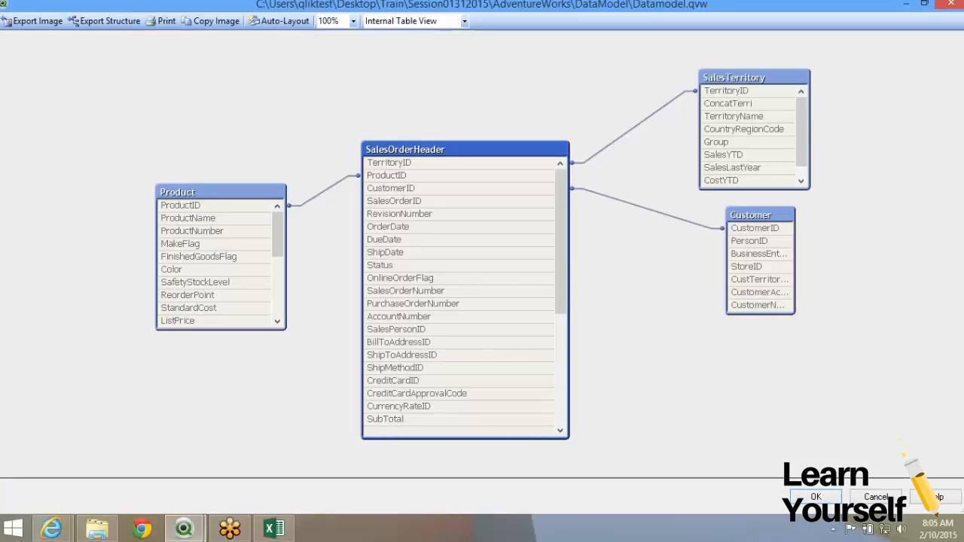
{"action": "scroll", "coordinate": [399, 342], "scroll_direction": "down", "scroll_amount": 5}
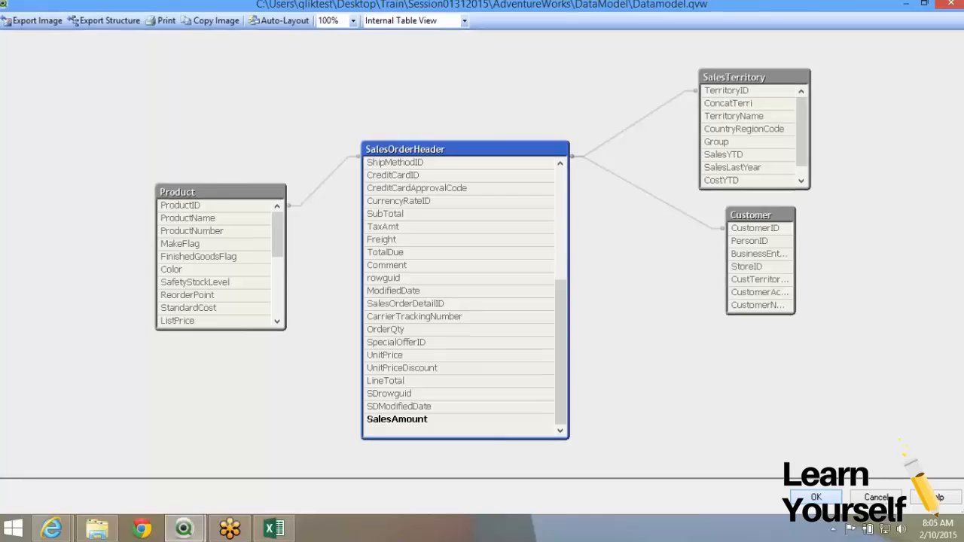
{"action": "left_click_drag", "start_coordinate": [44, 244], "coordinate": [200, 288]}
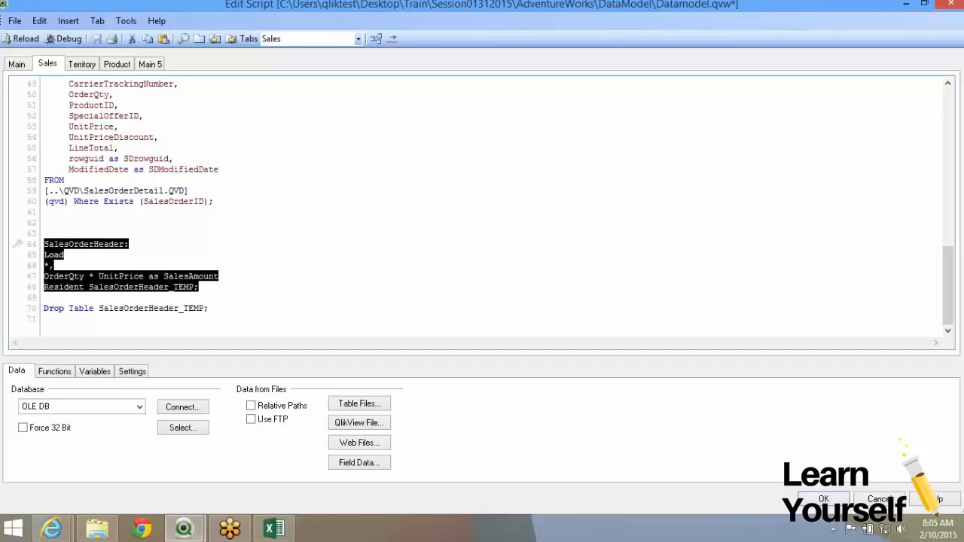
{"action": "left_click", "coordinate": [200, 287]}
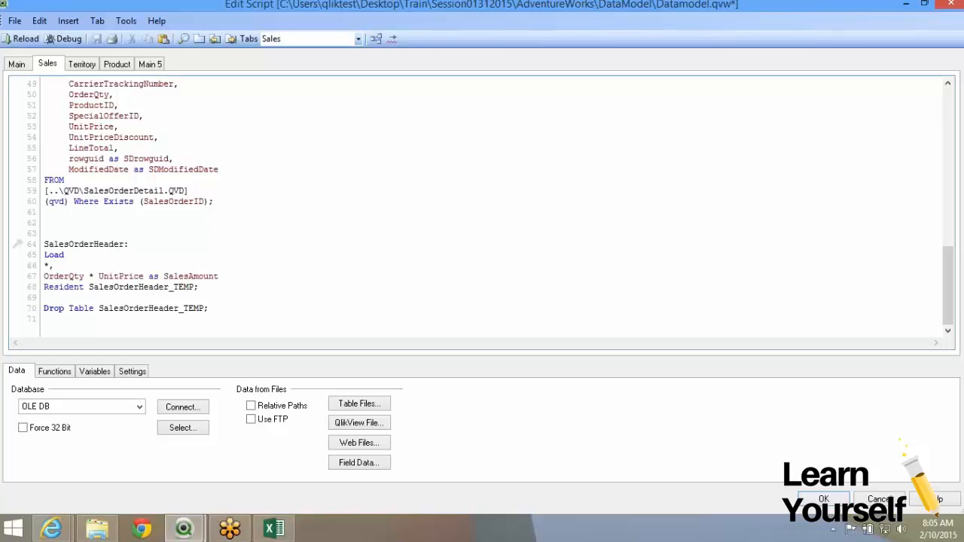
Review the SalesAmount calculation in the resident load against OrderQty in the joined detail load and the SalesOrderHeader_TEMP load
{"action": "scroll", "coordinate": [482, 206], "scroll_direction": "up", "scroll_amount": 2}
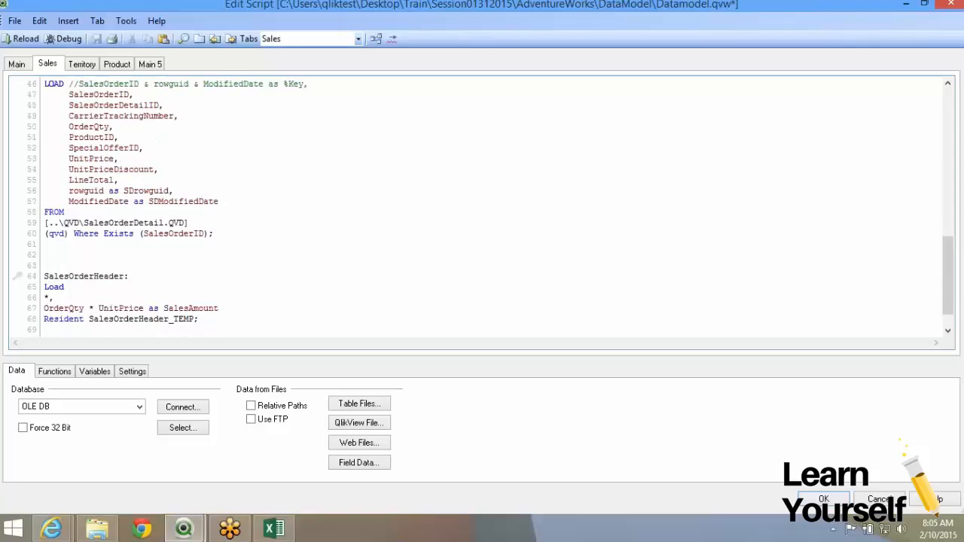
{"action": "scroll", "coordinate": [219, 277], "scroll_direction": "up", "scroll_amount": 2}
{"action": "scroll", "coordinate": [219, 277], "scroll_direction": "down", "scroll_amount": 3}
{"action": "left_click_drag", "start_coordinate": [218, 276], "coordinate": [44, 276]}
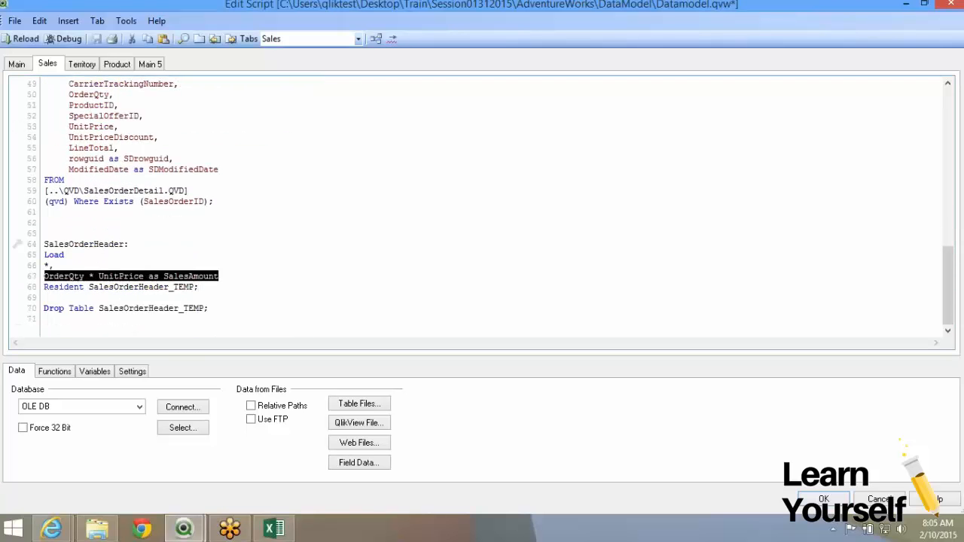
{"action": "left_click", "coordinate": [219, 276]}
{"action": "left_click", "coordinate": [114, 95]}
{"action": "scroll", "coordinate": [114, 95], "scroll_direction": "up", "scroll_amount": 3}
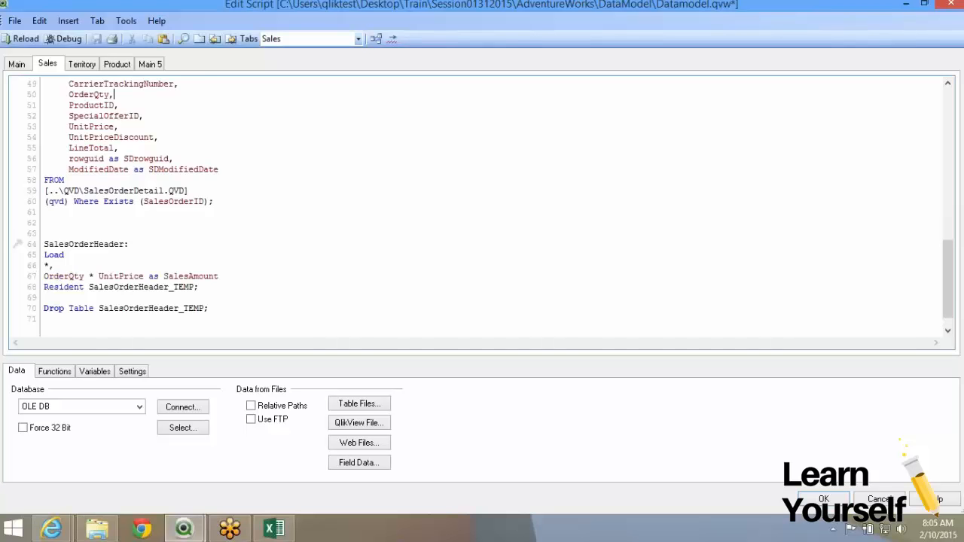
{"action": "scroll", "coordinate": [482, 207], "scroll_direction": "up", "scroll_amount": 11}
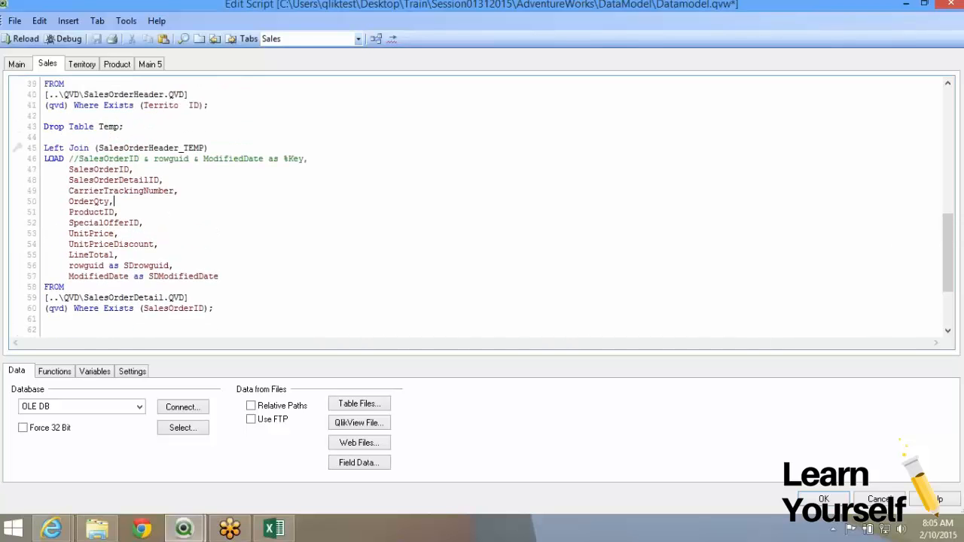
{"action": "scroll", "coordinate": [482, 207], "scroll_direction": "up", "scroll_amount": 1}
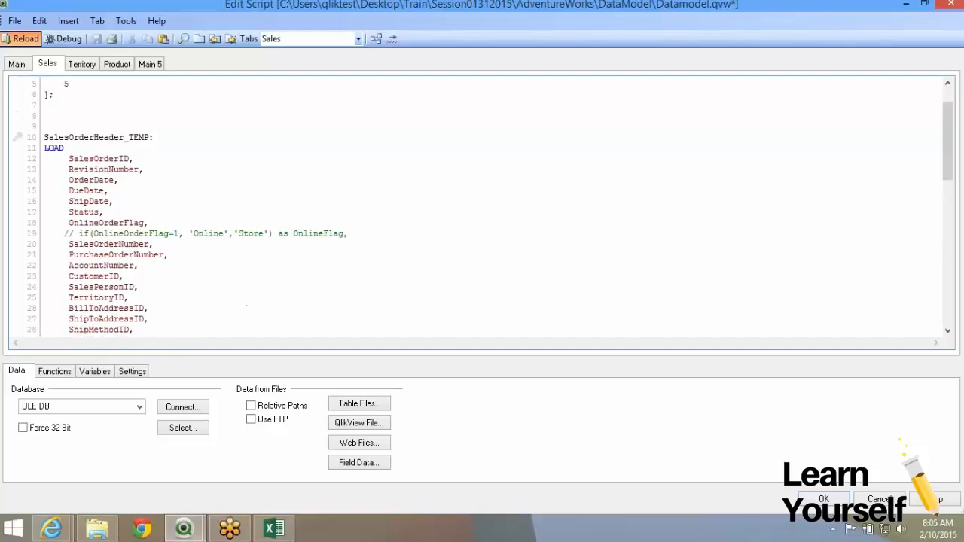
Reload the script, examine the fetched lines for SalesOrderHeader_TEMP and SalesOrderHeader, and close the progress and sheet properties dialogs
{"action": "left_click", "coordinate": [20, 38]}
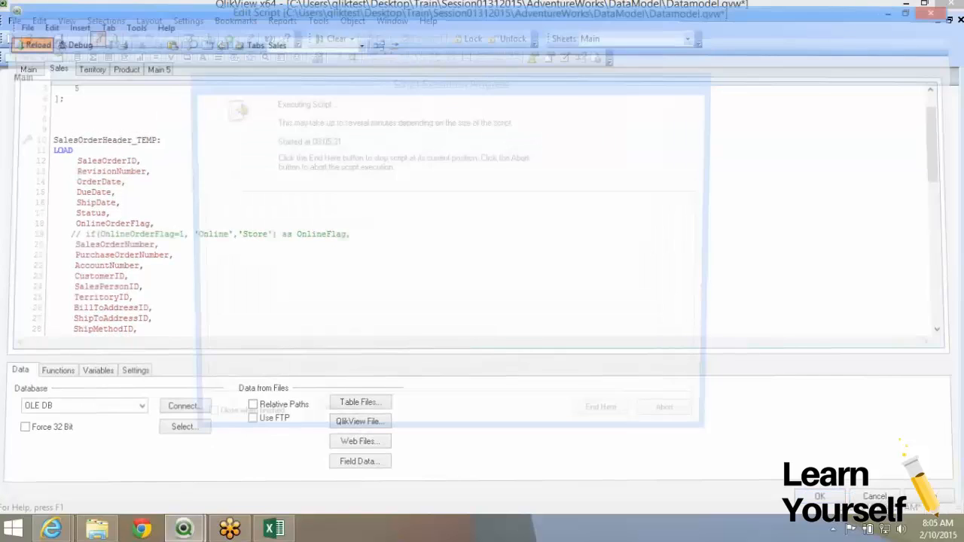
{"action": "key", "text": "Return"}
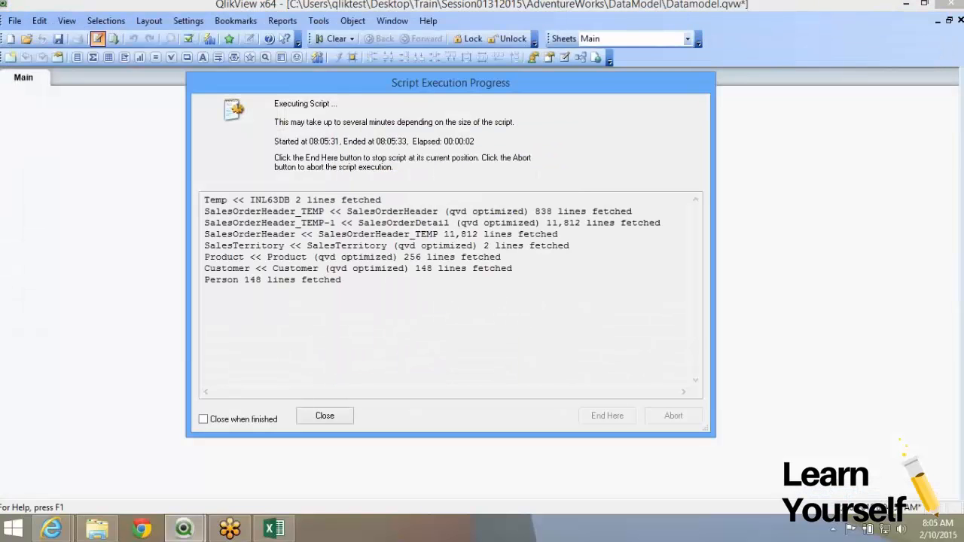
{"action": "left_click_drag", "start_coordinate": [351, 212], "coordinate": [506, 223]}
{"action": "left_click", "coordinate": [507, 224]}
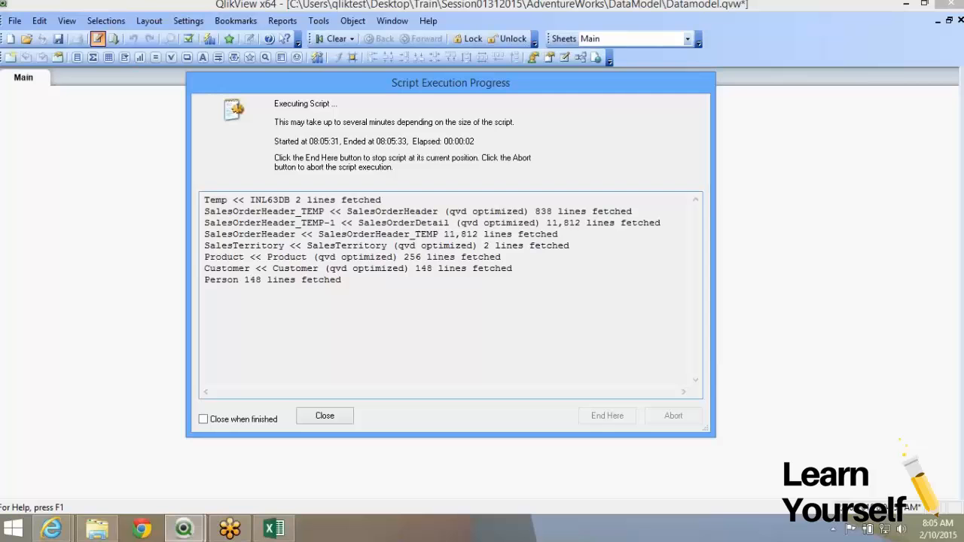
{"action": "left_click_drag", "start_coordinate": [209, 234], "coordinate": [559, 234]}
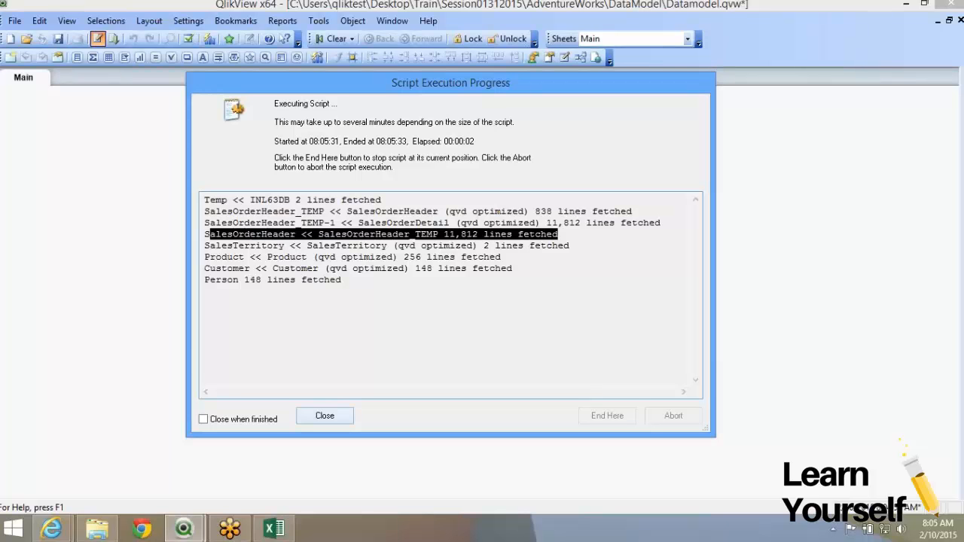
{"action": "left_click", "coordinate": [325, 416]}
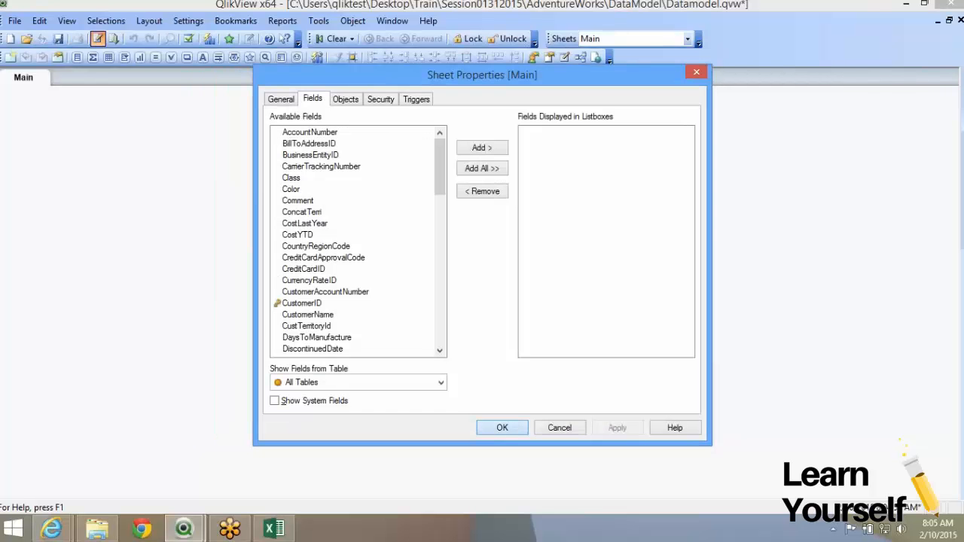
{"action": "left_click", "coordinate": [503, 428]}
Reopen the script and examine OrderQty and UnitPrice in the detail load, then the SalesOrderHeader resident load through the Drop Table statement
{"action": "left_click", "coordinate": [98, 39]}
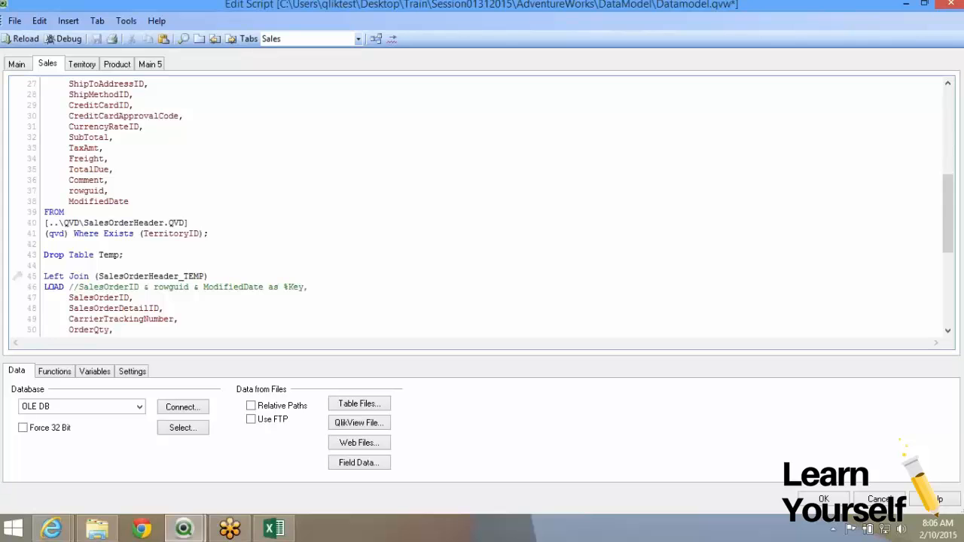
{"action": "scroll", "coordinate": [113, 117], "scroll_direction": "down", "scroll_amount": 7}
{"action": "scroll", "coordinate": [113, 117], "scroll_direction": "up", "scroll_amount": 1}
{"action": "double_click", "coordinate": [99, 116]}
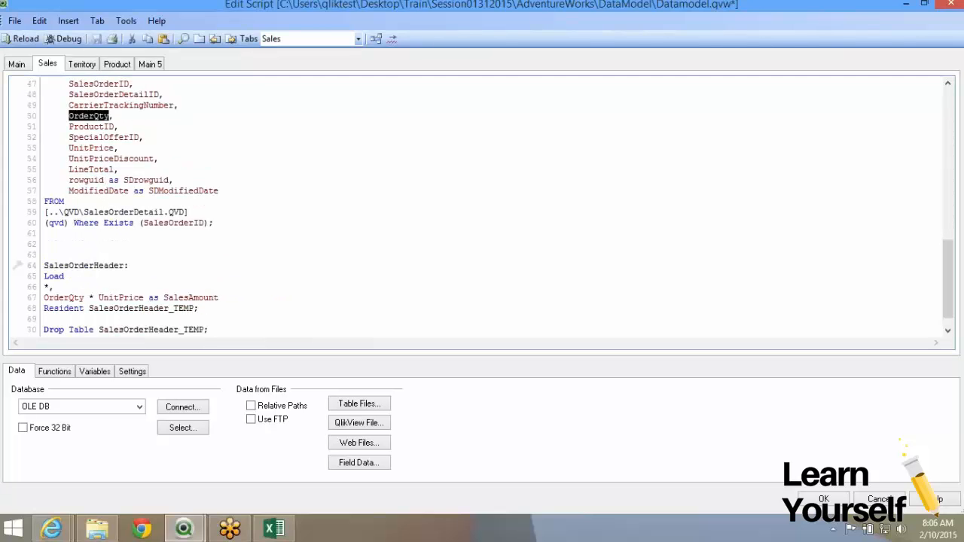
{"action": "left_click_drag", "start_coordinate": [74, 116], "coordinate": [113, 137]}
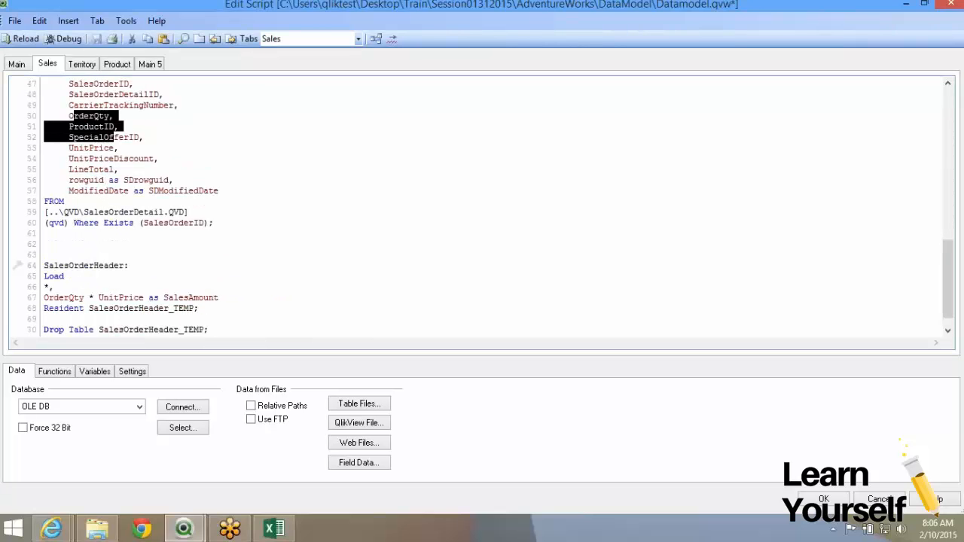
{"action": "scroll", "coordinate": [301, 208], "scroll_direction": "down", "scroll_amount": 1}
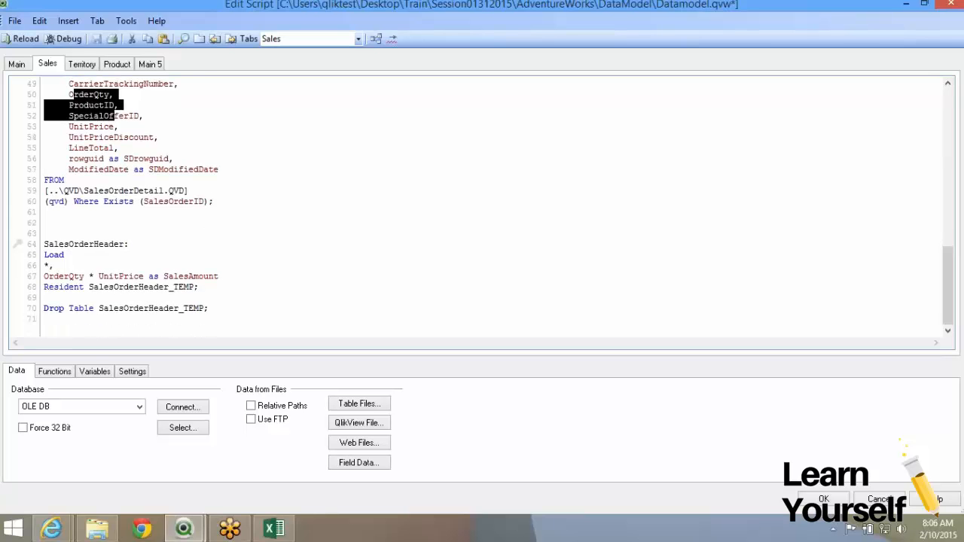
{"action": "left_click_drag", "start_coordinate": [214, 201], "coordinate": [92, 126]}
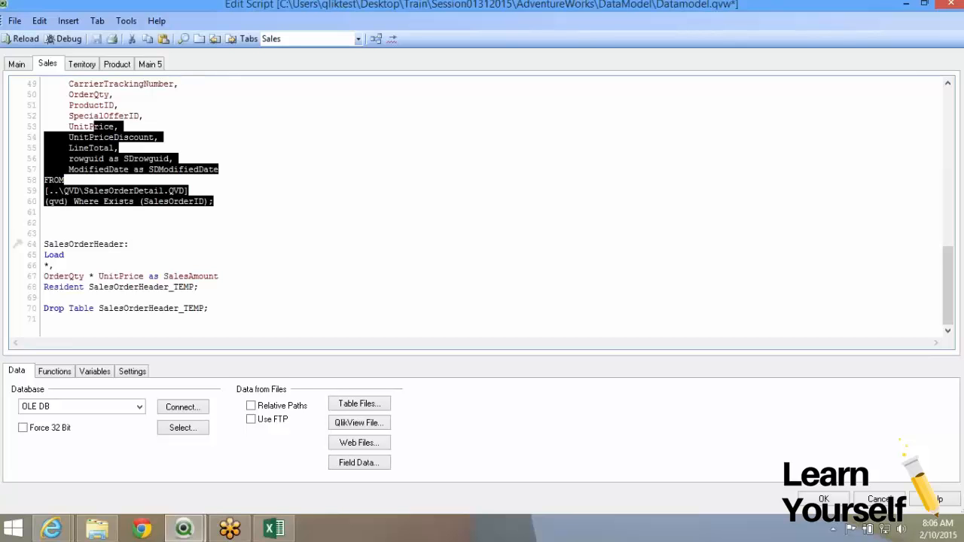
{"action": "left_click_drag", "start_coordinate": [43, 244], "coordinate": [207, 308]}
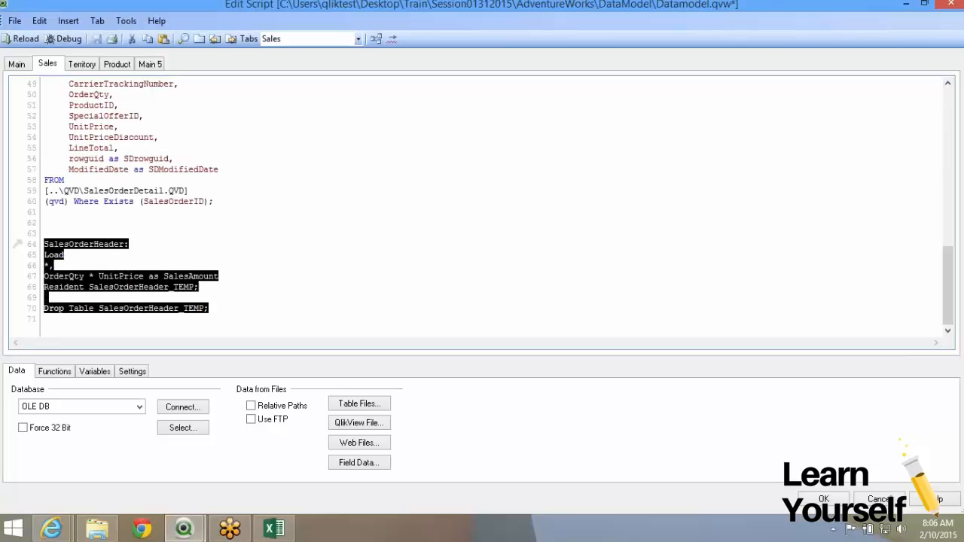
{"action": "left_click", "coordinate": [21, 241]}
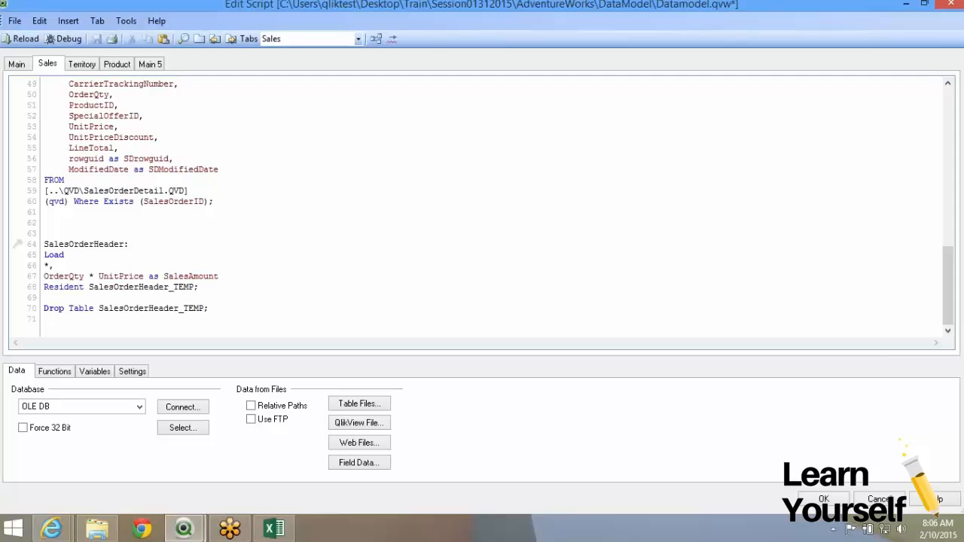
Start an if( line after SalesAmount in the resident load, and copy the commented-out OnlineFlag expression from the SalesOrderHeader_TEMP load
{"action": "key", "text": "Return"}
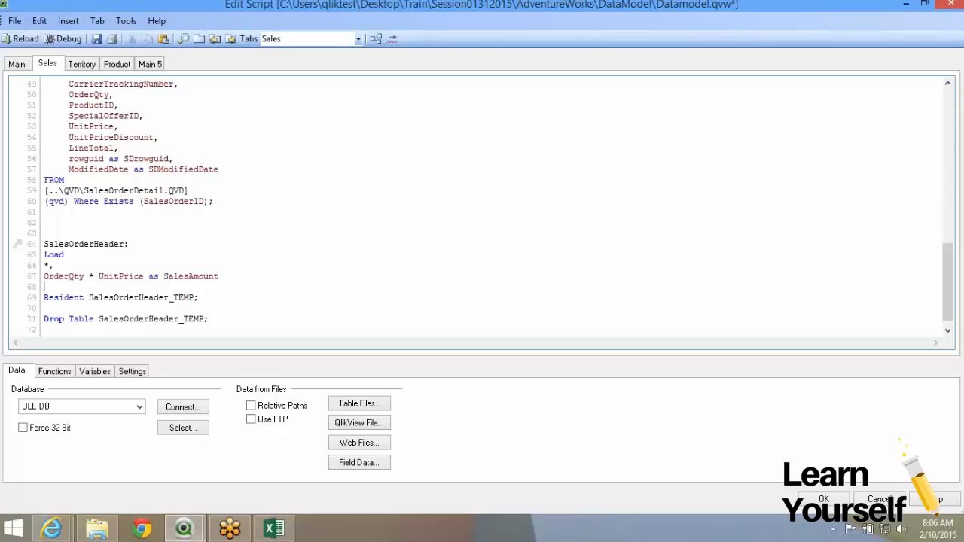
{"action": "type", "text": "if("}
{"action": "scroll", "coordinate": [482, 207], "scroll_direction": "up", "scroll_amount": 12}
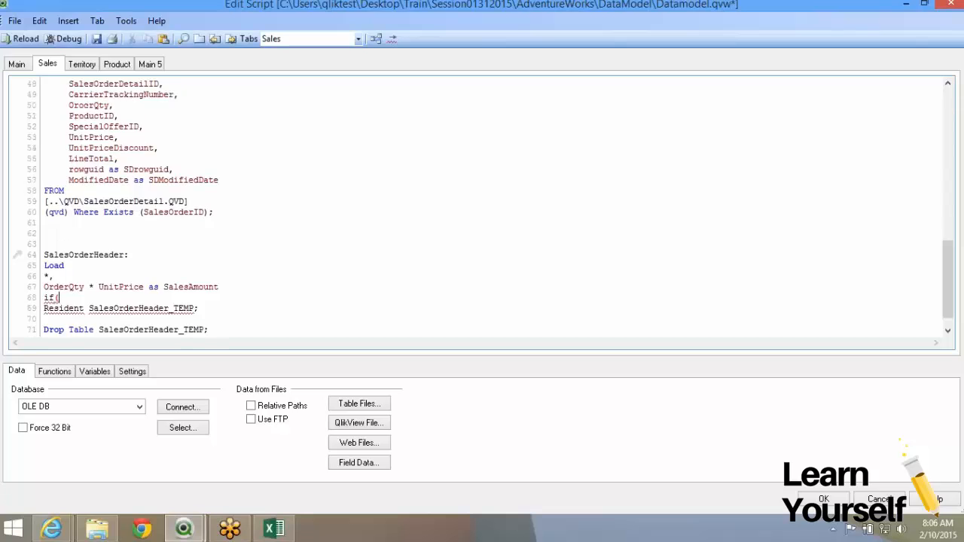
{"action": "scroll", "coordinate": [482, 207], "scroll_direction": "up", "scroll_amount": 4}
{"action": "left_click_drag", "start_coordinate": [78, 276], "coordinate": [348, 277]}
{"action": "key", "text": "ctrl+c"}
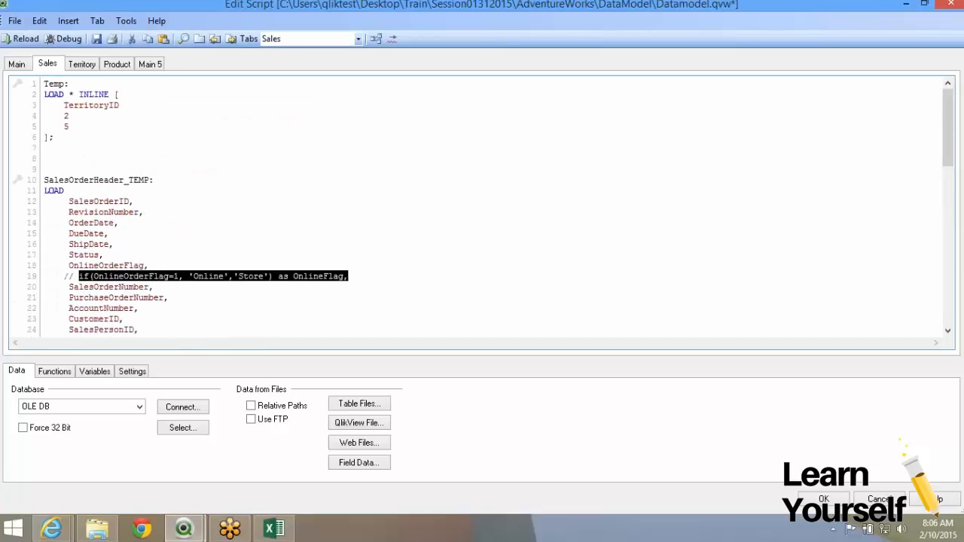
Replace the started line with if(OnlineOrderFlag=1, 'Online','Store') as OnlineFlag, adding a comma after SalesAmount and removing the trailing one
{"action": "scroll", "coordinate": [482, 208], "scroll_direction": "down", "scroll_amount": 5}
{"action": "scroll", "coordinate": [482, 207], "scroll_direction": "down", "scroll_amount": 12}
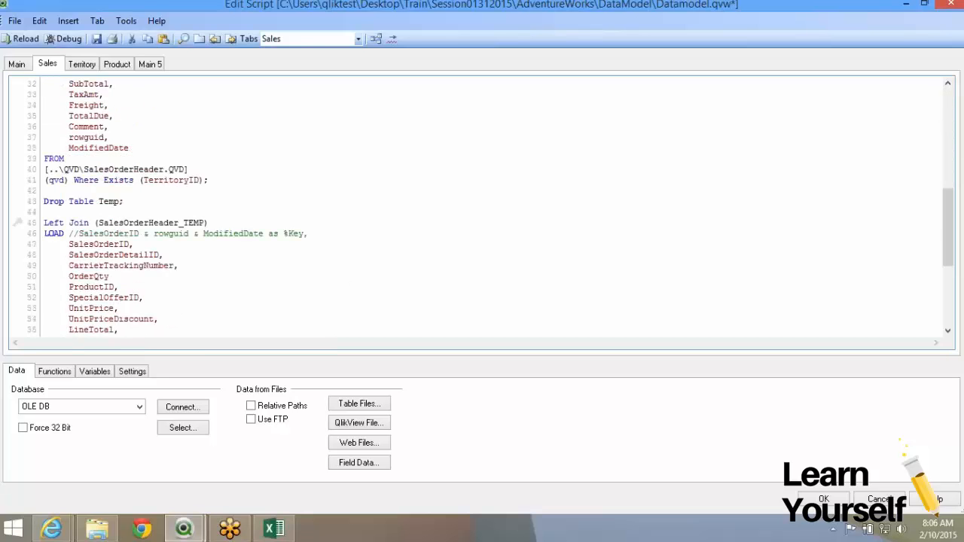
{"action": "left_click", "coordinate": [60, 277]}
{"action": "key", "text": "BackSpace"}
{"action": "key", "text": "BackSpace"}
{"action": "key", "text": "BackSpace"}
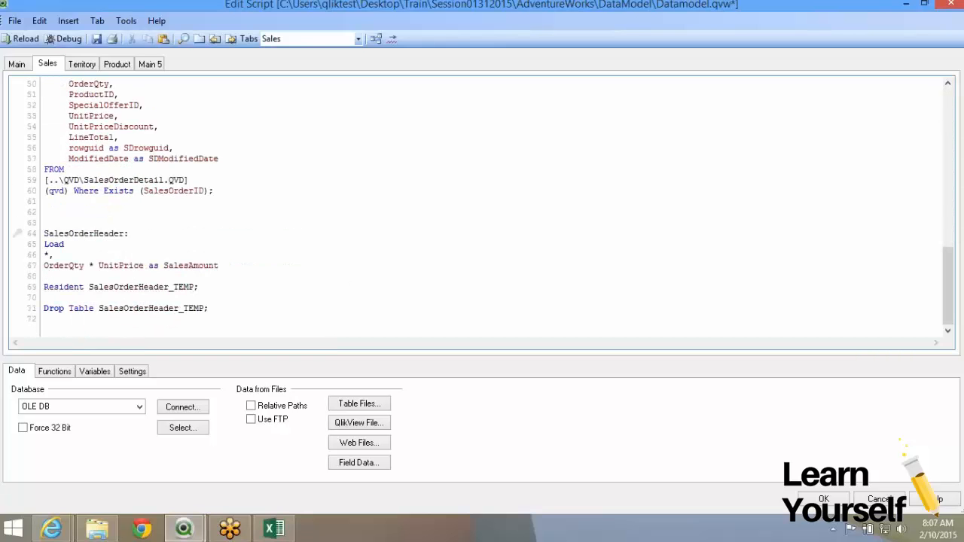
{"action": "key", "text": "ctrl+v"}
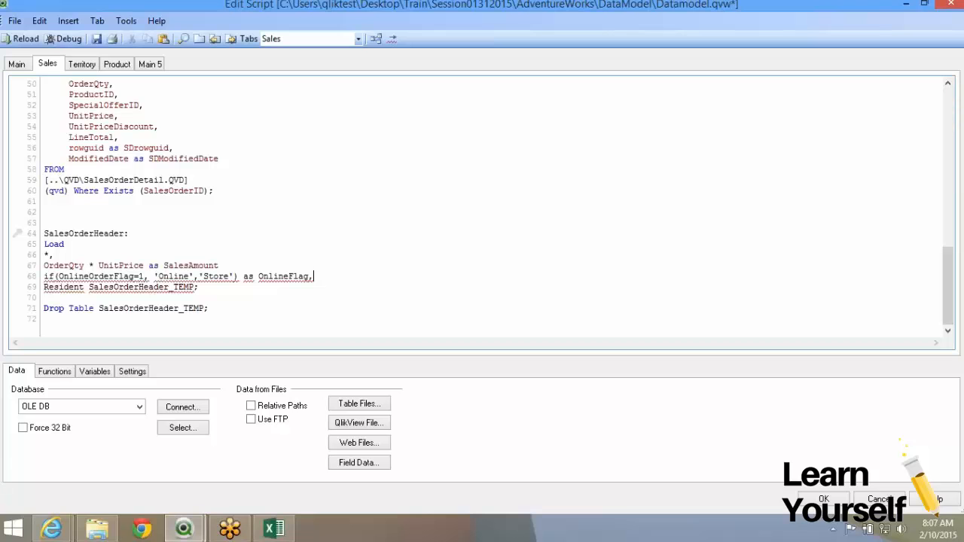
{"action": "key", "text": "Up"}
{"action": "type", "text": ","}
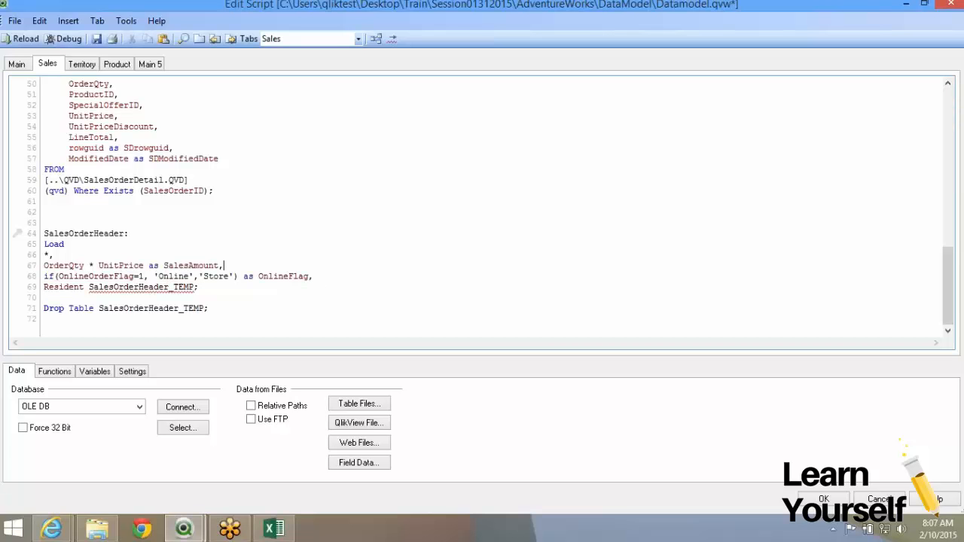
{"action": "key", "text": "BackSpace"}
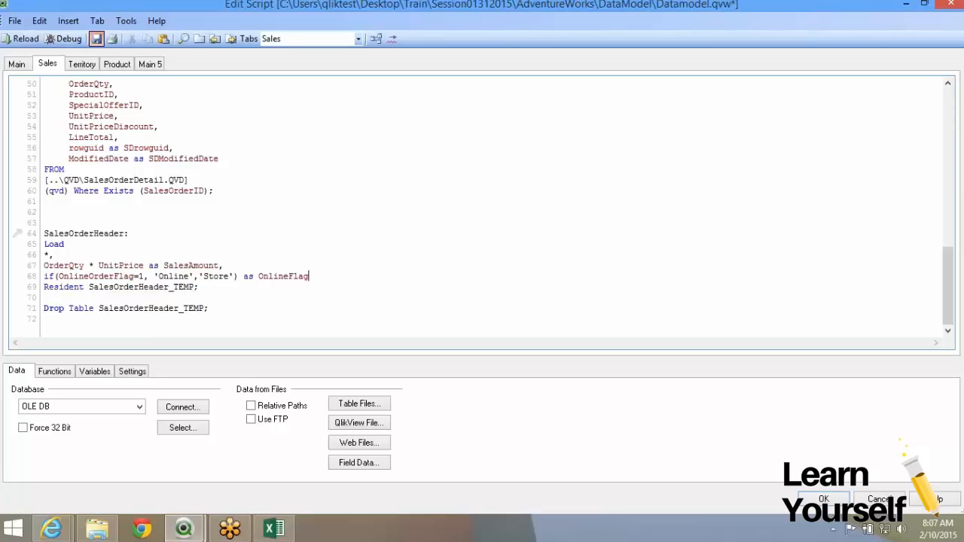
Save the document, reload the edited script, and close the progress and sheet properties dialogs
{"action": "left_click", "coordinate": [96, 38]}
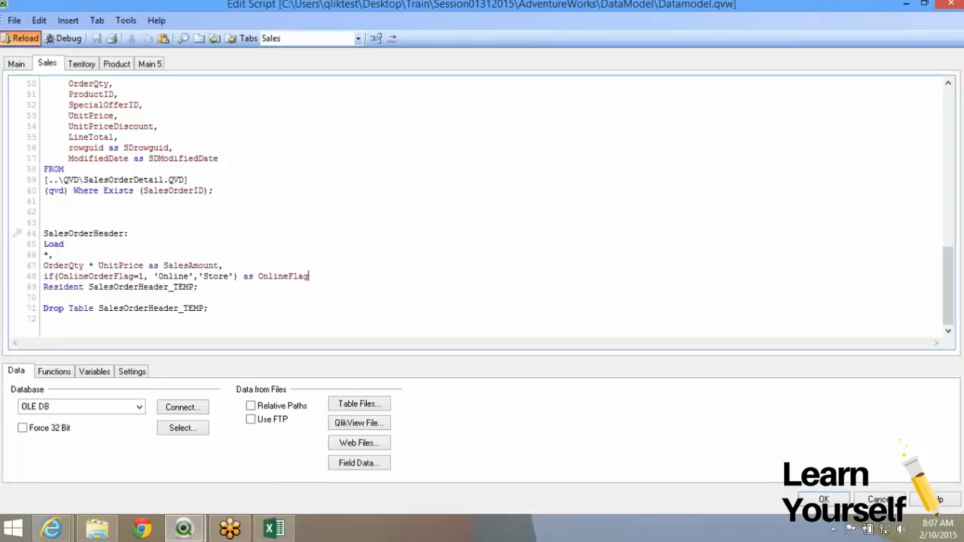
{"action": "left_click", "coordinate": [21, 38]}
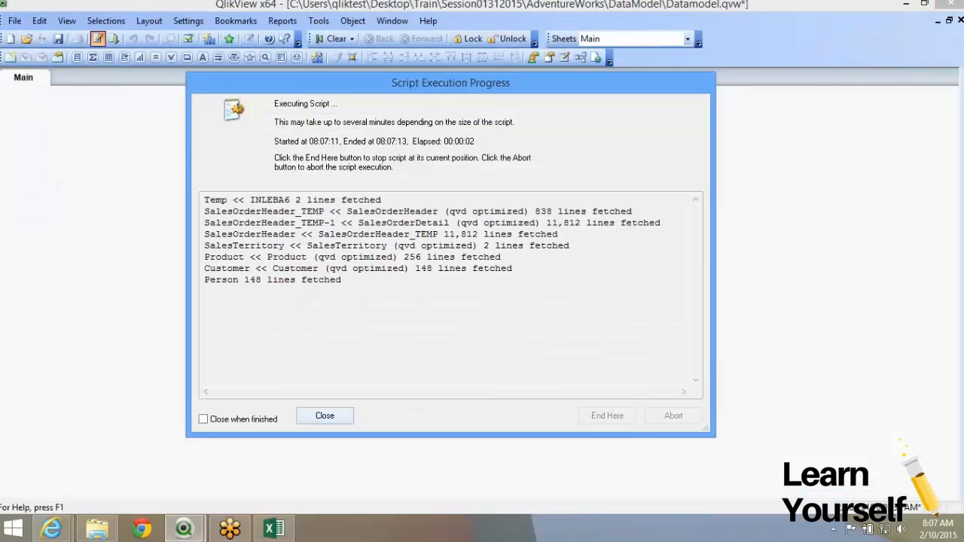
{"action": "left_click", "coordinate": [325, 416]}
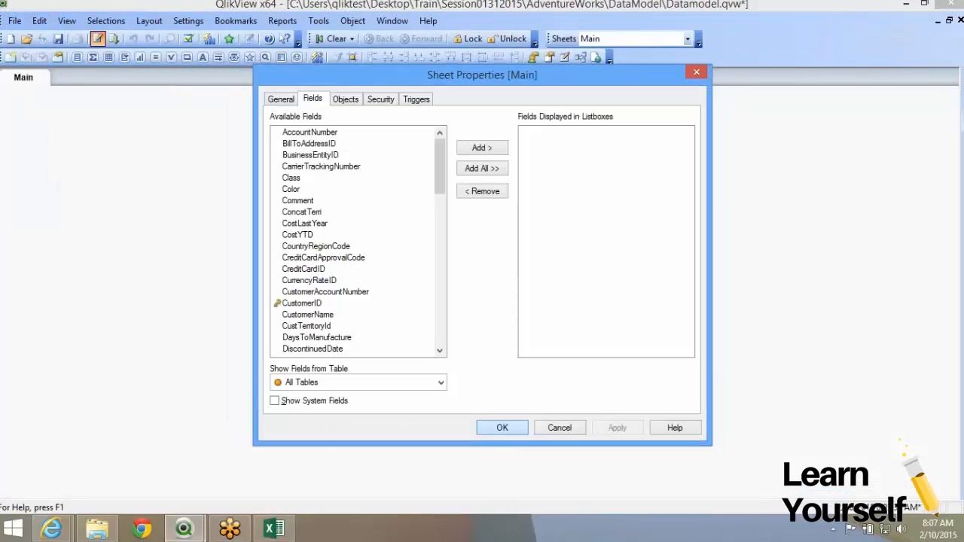
{"action": "left_click", "coordinate": [501, 427]}
Inspect the SalesOrderHeader fields down to SalesAmount and OnlineFlag in the Table Viewer, and close the viewer
{"action": "left_click", "coordinate": [580, 57]}
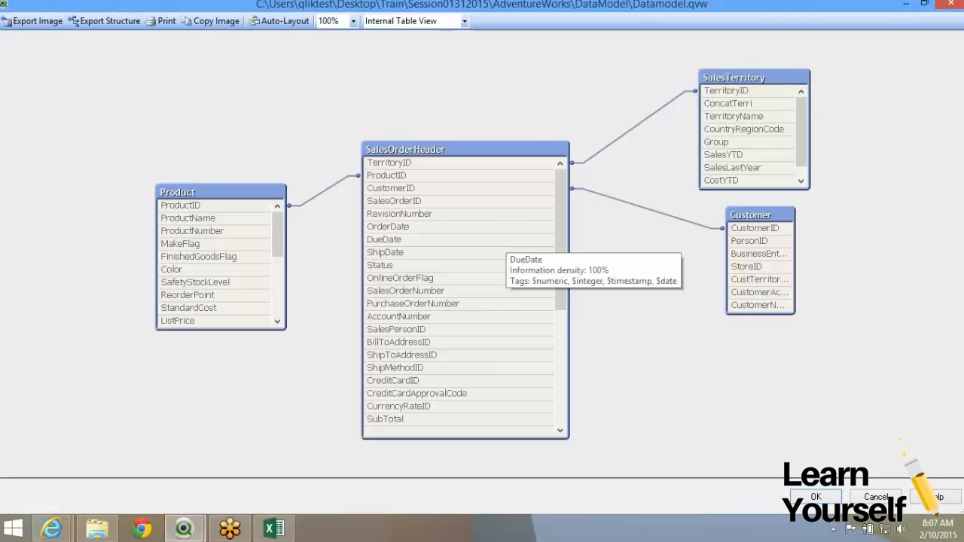
{"action": "scroll", "coordinate": [459, 290], "scroll_direction": "down", "scroll_amount": 6}
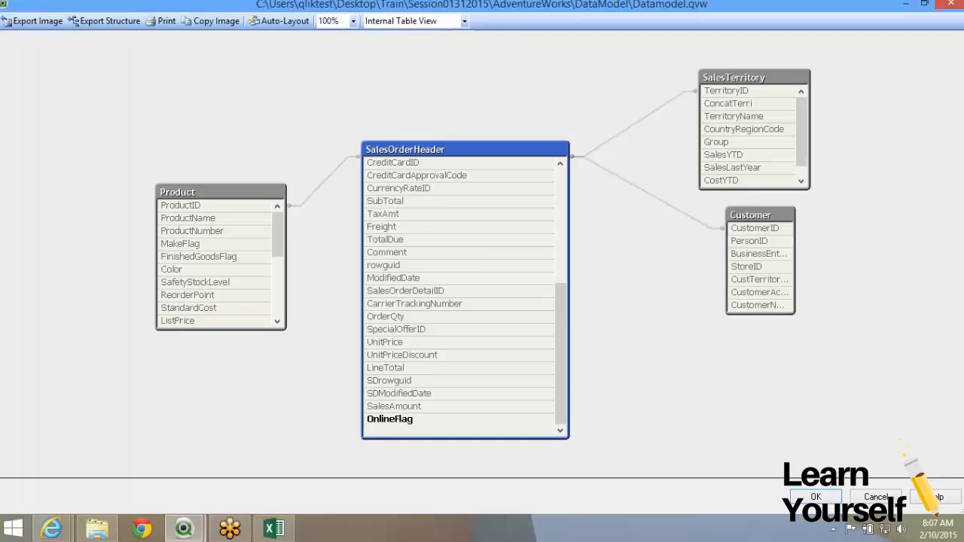
{"action": "scroll", "coordinate": [459, 290], "scroll_direction": "up", "scroll_amount": 6}
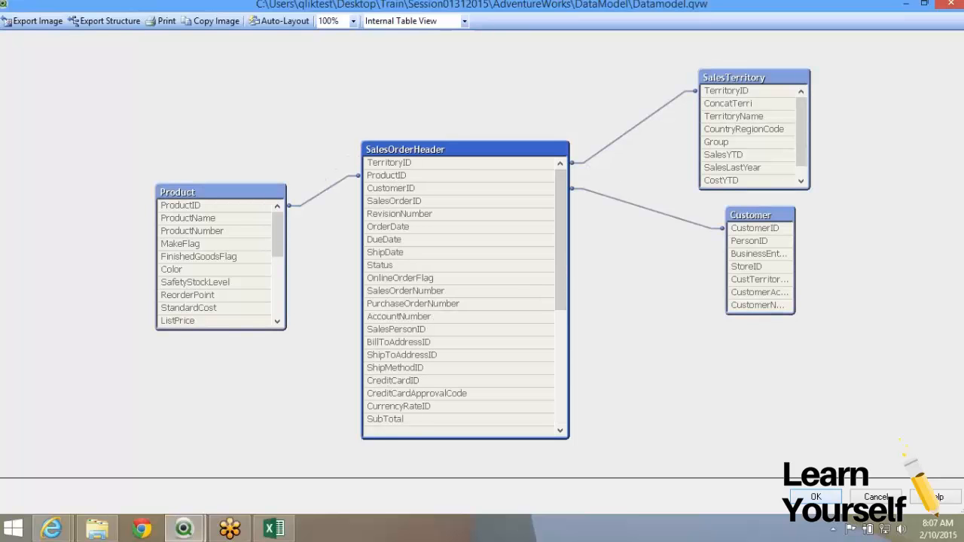
{"action": "key", "text": "Escape"}
Reopen the script and compare the commented-out OnlineFlag line in the header load with the one in the resident load
{"action": "key", "text": "ctrl+e"}
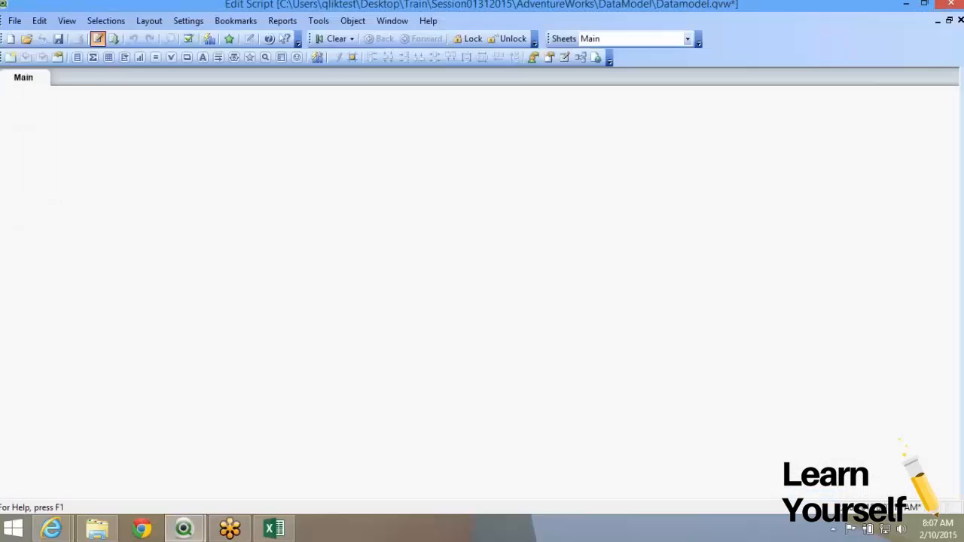
{"action": "scroll", "coordinate": [482, 206], "scroll_direction": "up", "scroll_amount": 16}
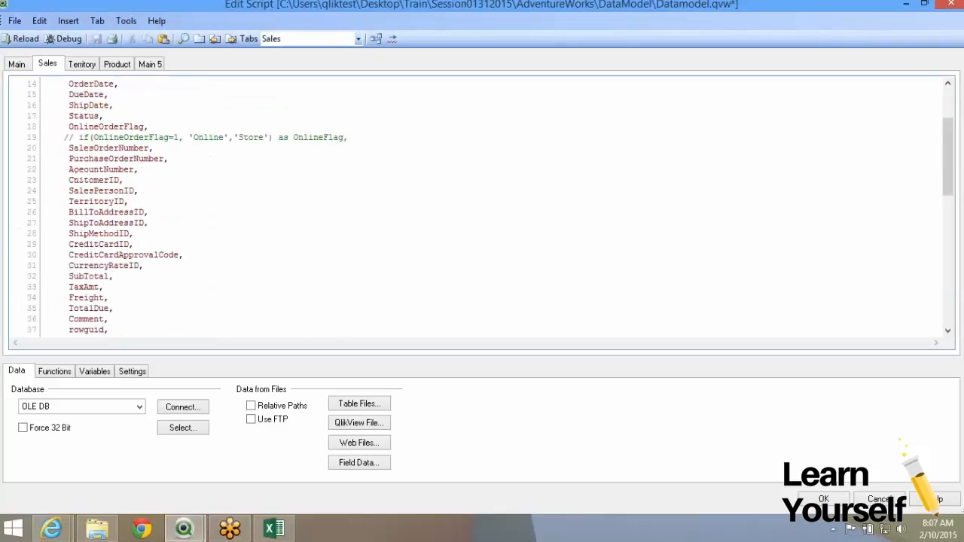
{"action": "scroll", "coordinate": [482, 206], "scroll_direction": "down", "scroll_amount": 14}
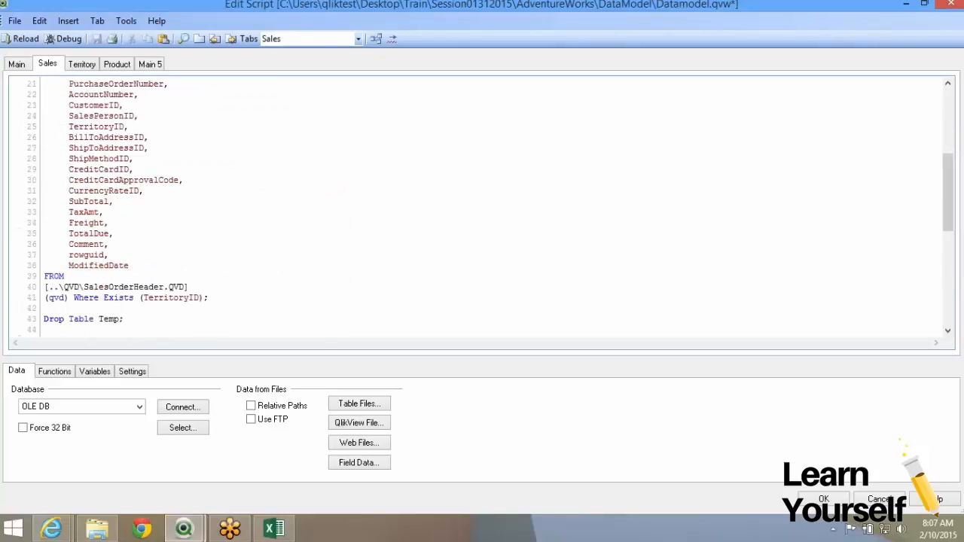
{"action": "scroll", "coordinate": [482, 207], "scroll_direction": "down", "scroll_amount": 2}
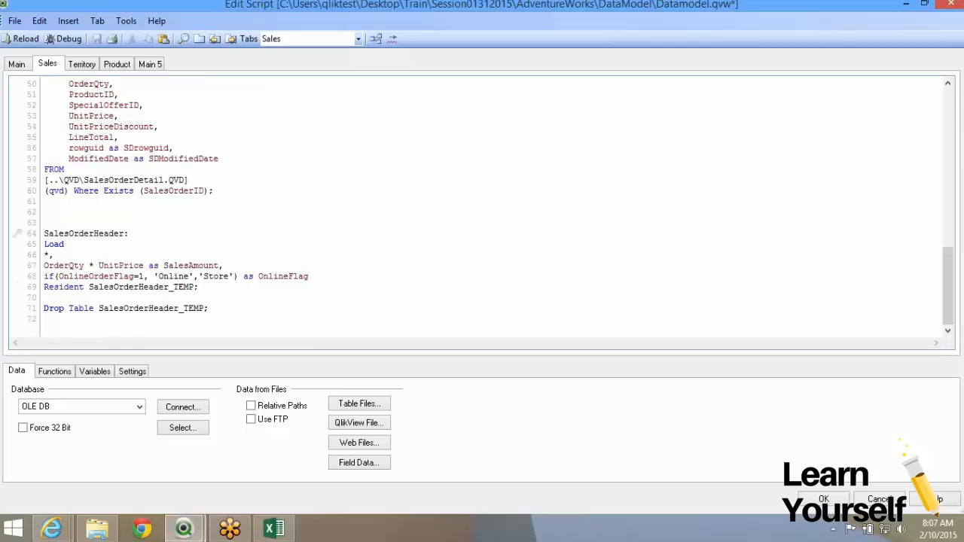
Review the SalesOrderHeader resident load alongside the detail fields of the Left Join load, including SpecialOfferID and UnitPriceDiscount
{"action": "left_click_drag", "start_coordinate": [200, 287], "coordinate": [44, 233]}
{"action": "left_click", "coordinate": [44, 244]}
{"action": "left_click", "coordinate": [201, 287]}
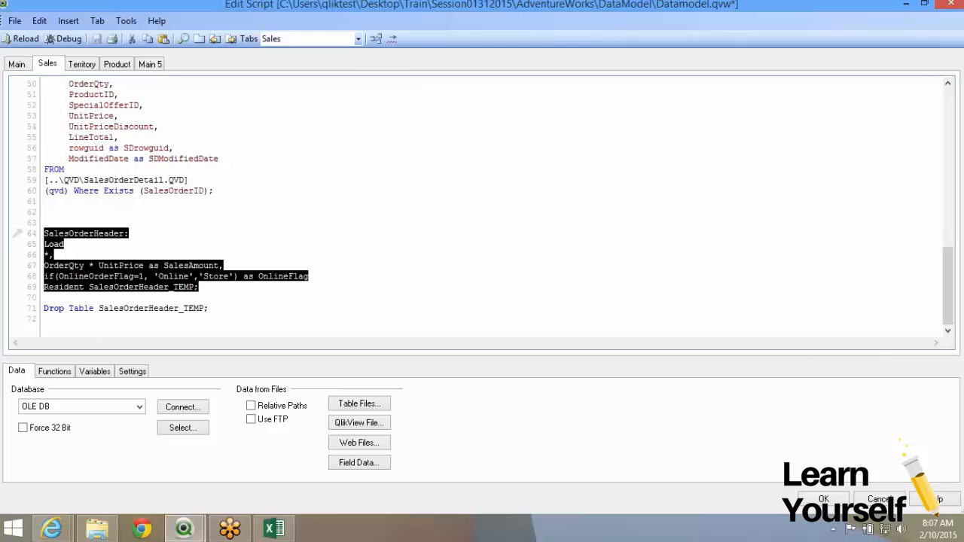
{"action": "scroll", "coordinate": [482, 208], "scroll_direction": "up", "scroll_amount": 3}
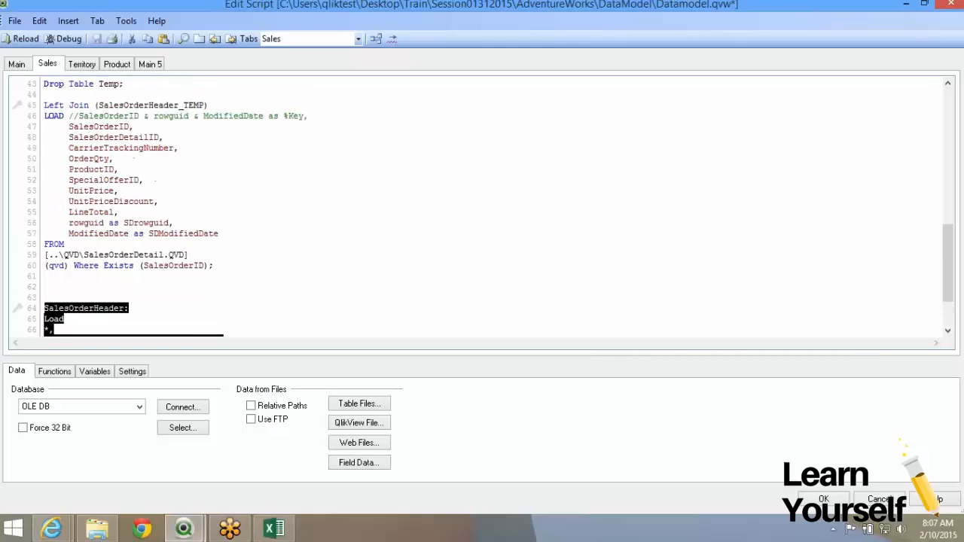
{"action": "scroll", "coordinate": [482, 208], "scroll_direction": "down", "scroll_amount": 3}
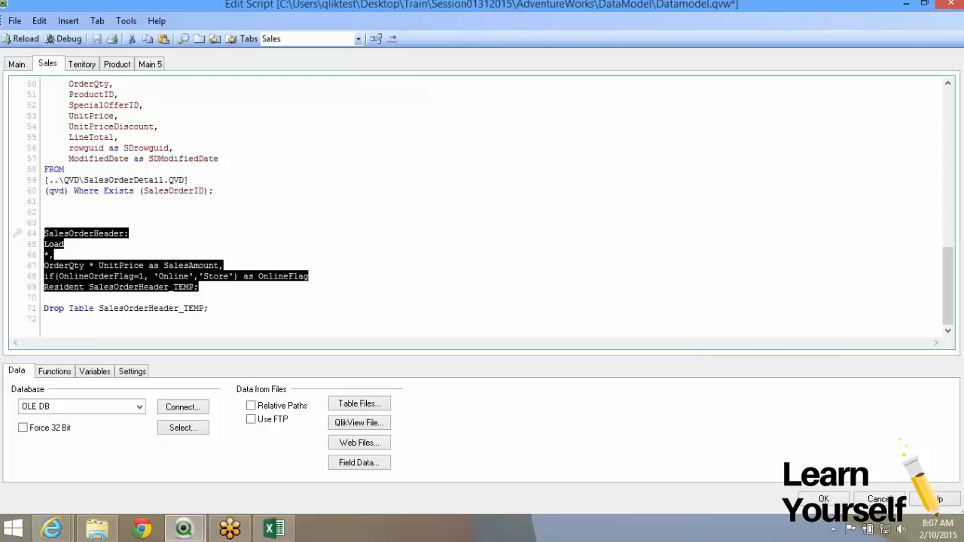
{"action": "scroll", "coordinate": [482, 208], "scroll_direction": "up", "scroll_amount": 2}
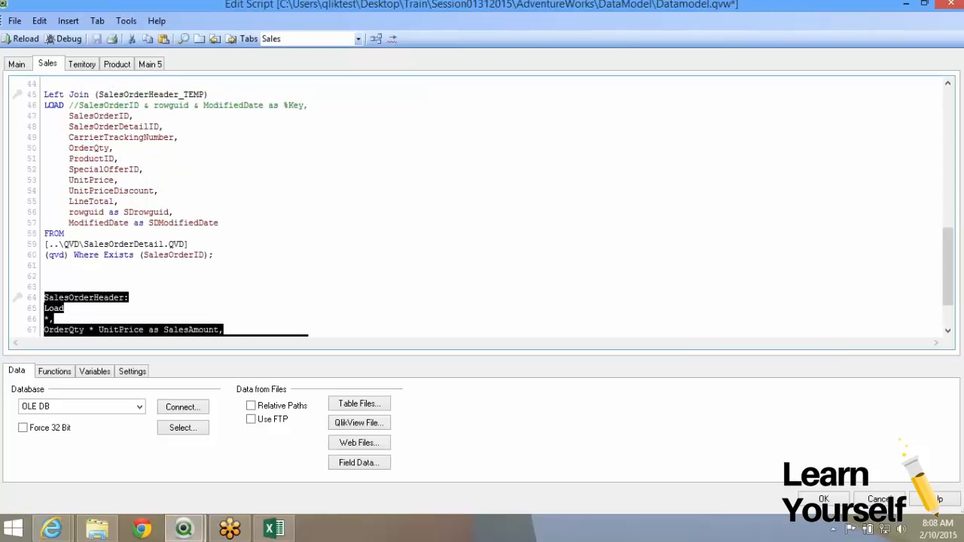
{"action": "left_click_drag", "start_coordinate": [69, 159], "coordinate": [94, 180]}
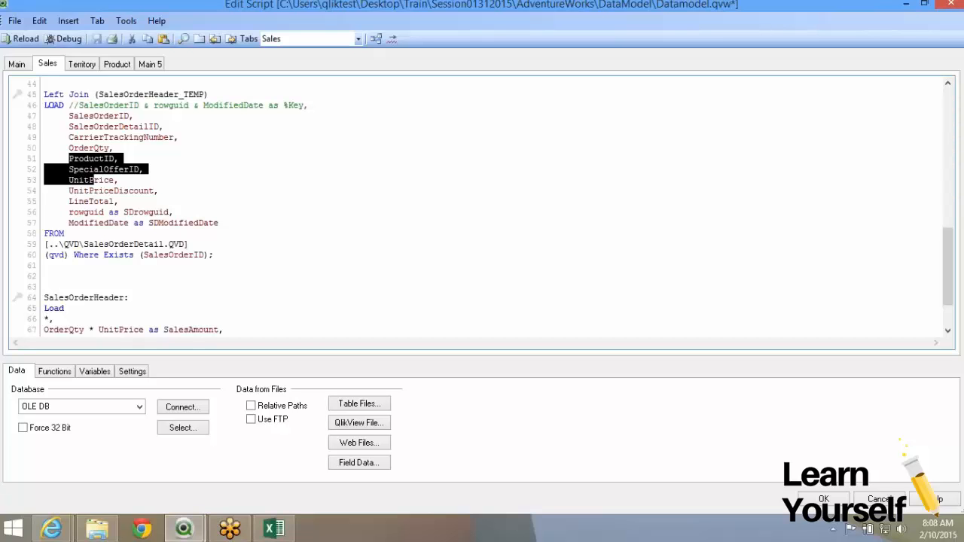
{"action": "double_click", "coordinate": [100, 191]}
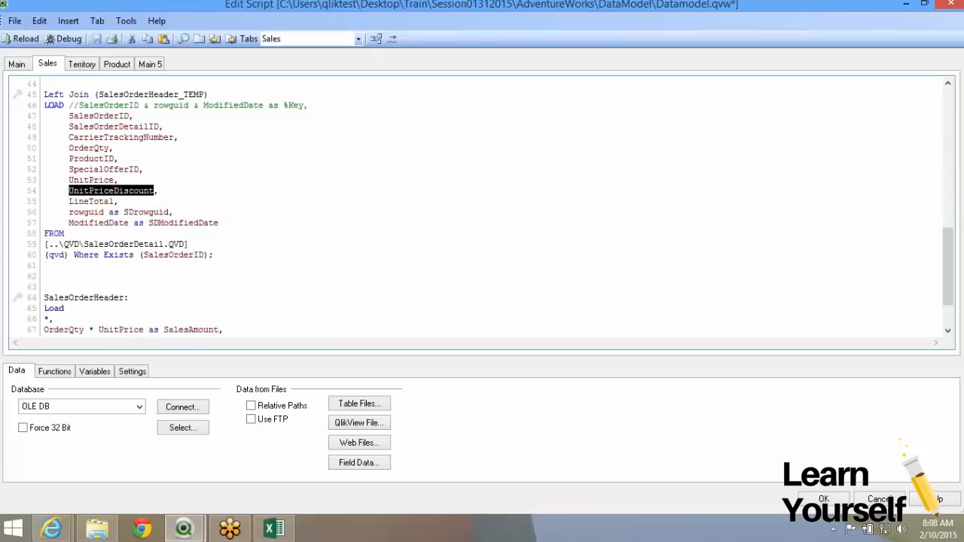
{"action": "left_click", "coordinate": [106, 180]}
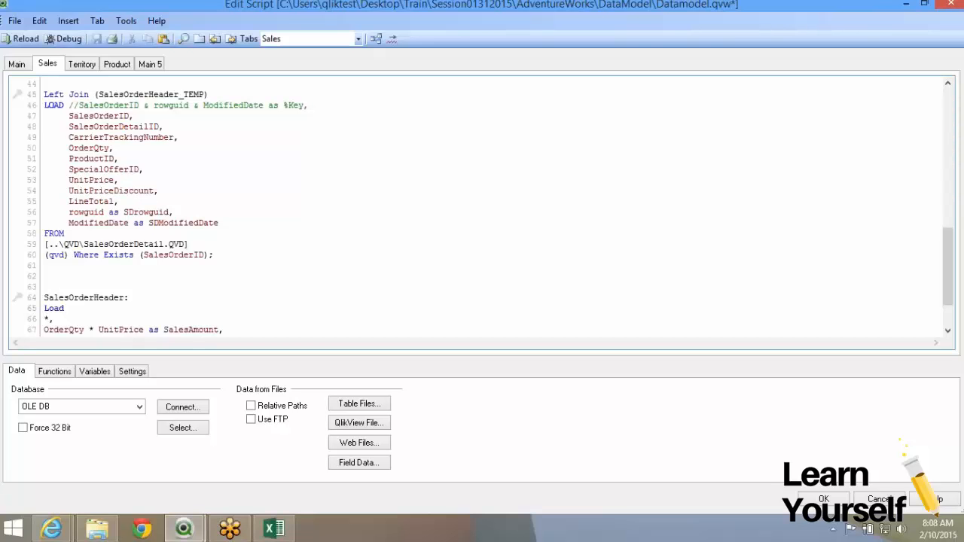
{"action": "double_click", "coordinate": [84, 169]}
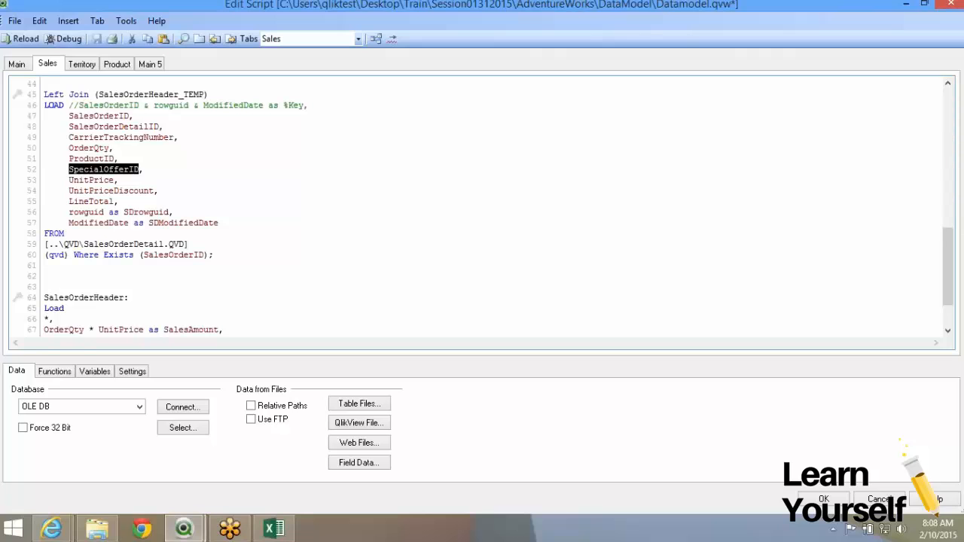
{"action": "scroll", "coordinate": [482, 207], "scroll_direction": "down", "scroll_amount": 2}
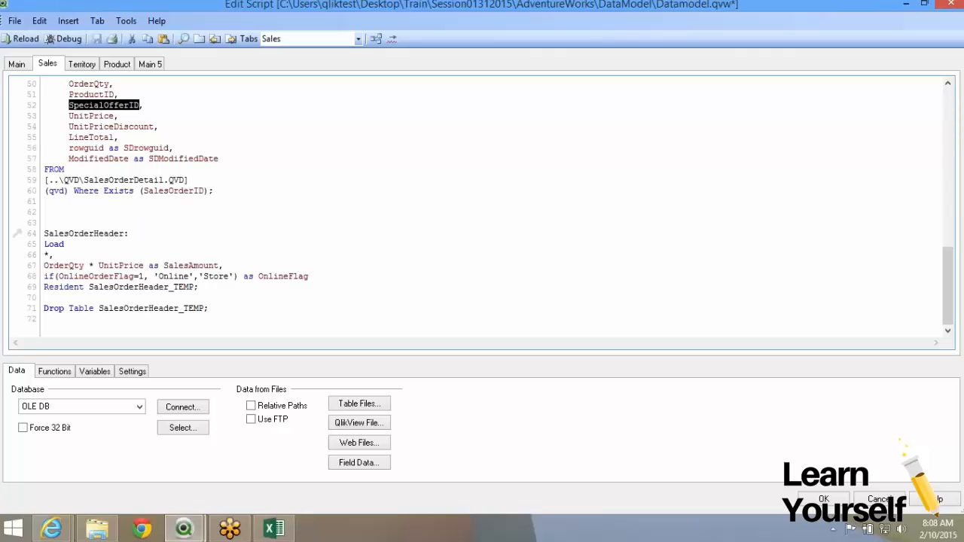
Delete the SalesAmount and OnlineFlag expressions and the preceding comma from the SalesOrderHeader resident load, leaving only the asterisk
{"action": "left_click_drag", "start_coordinate": [201, 287], "coordinate": [44, 265]}
{"action": "left_click", "coordinate": [200, 265]}
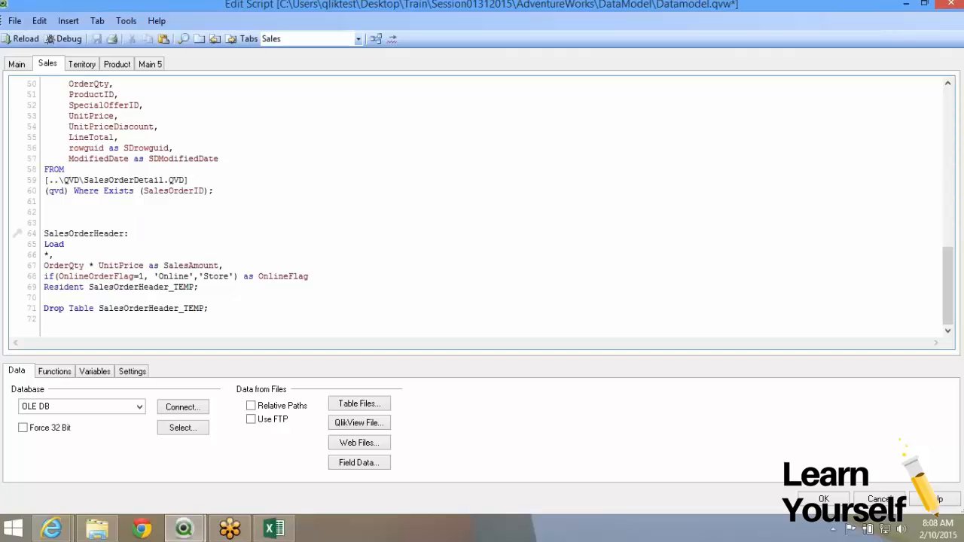
{"action": "left_click", "coordinate": [309, 276]}
{"action": "left_click_drag", "start_coordinate": [309, 277], "coordinate": [49, 254]}
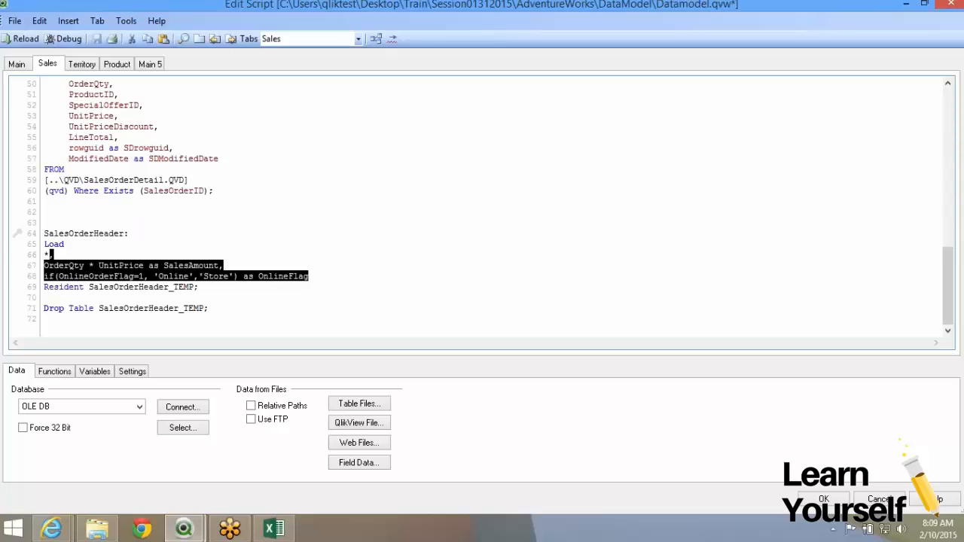
{"action": "key", "text": "Delete"}
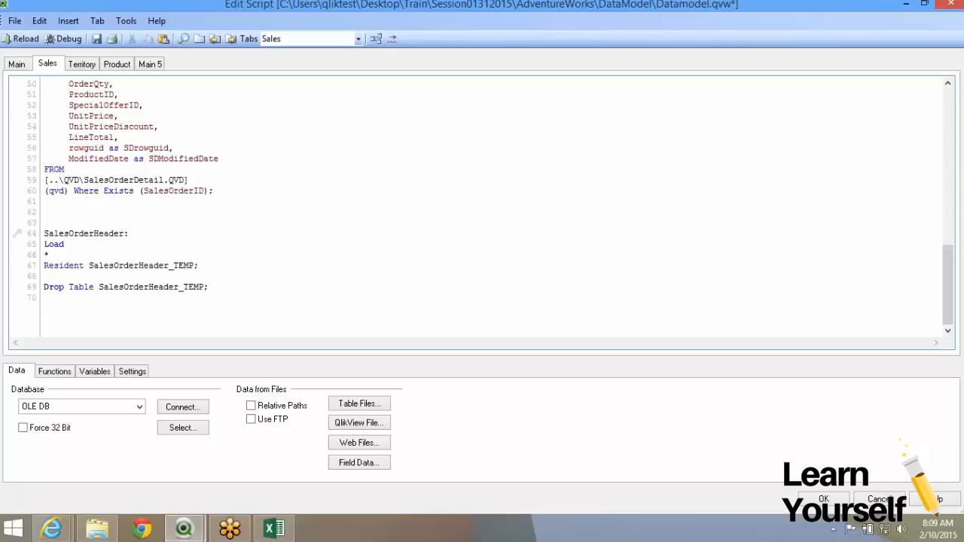
Compare the SalesOrderHeader_TEMP and SalesOrderHeader table labels in the script, and inspect the existing data model in the Table Viewer
{"action": "double_click", "coordinate": [84, 234]}
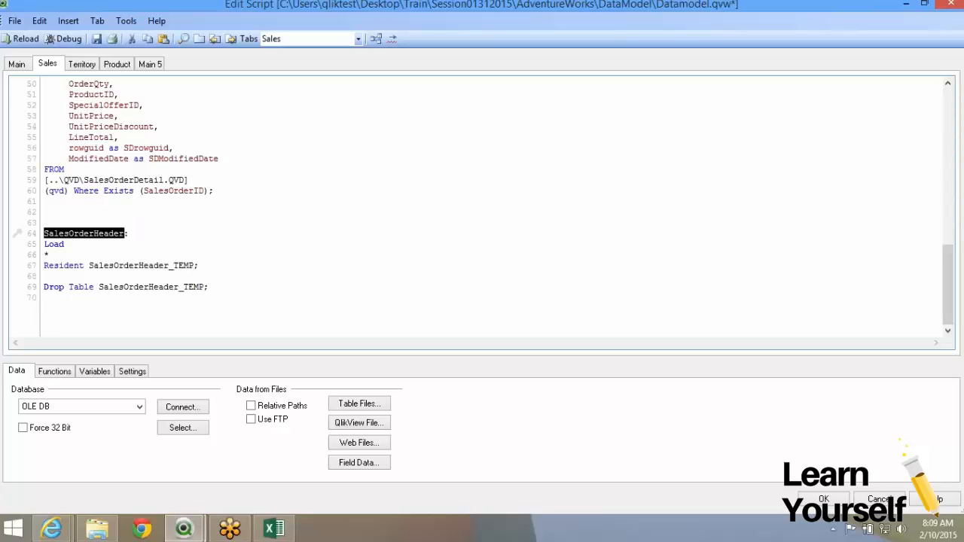
{"action": "scroll", "coordinate": [113, 219], "scroll_direction": "up", "scroll_amount": 17}
{"action": "double_click", "coordinate": [137, 180]}
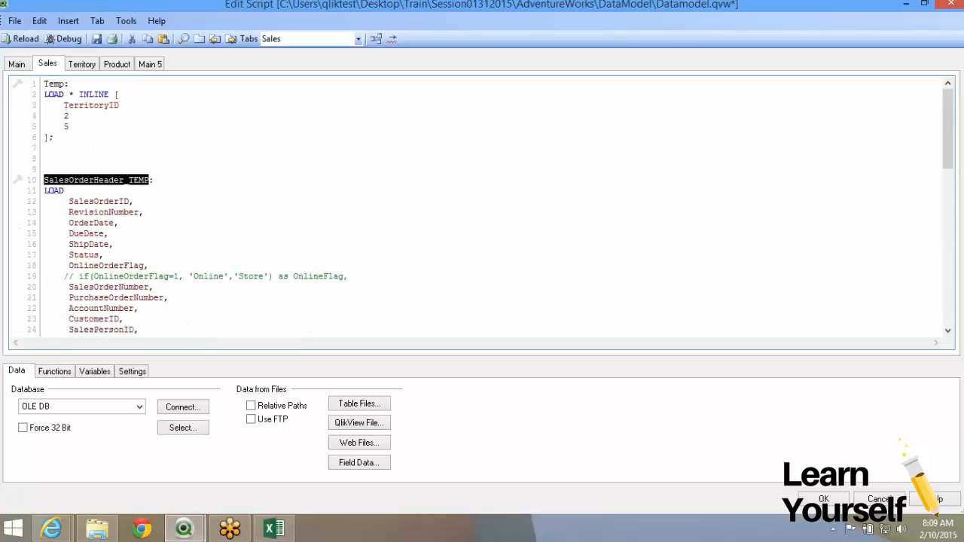
{"action": "scroll", "coordinate": [113, 218], "scroll_direction": "down", "scroll_amount": 16}
{"action": "double_click", "coordinate": [83, 254]}
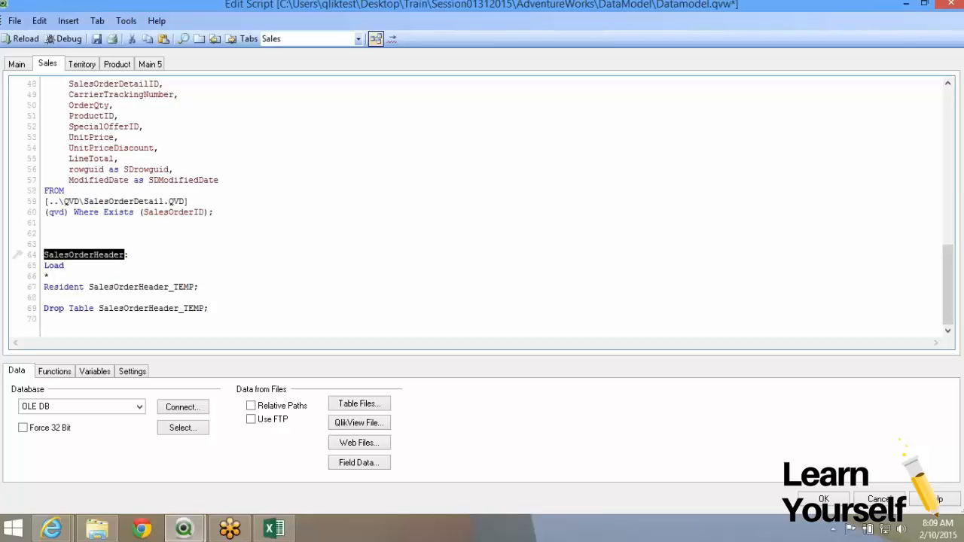
{"action": "left_click", "coordinate": [375, 38]}
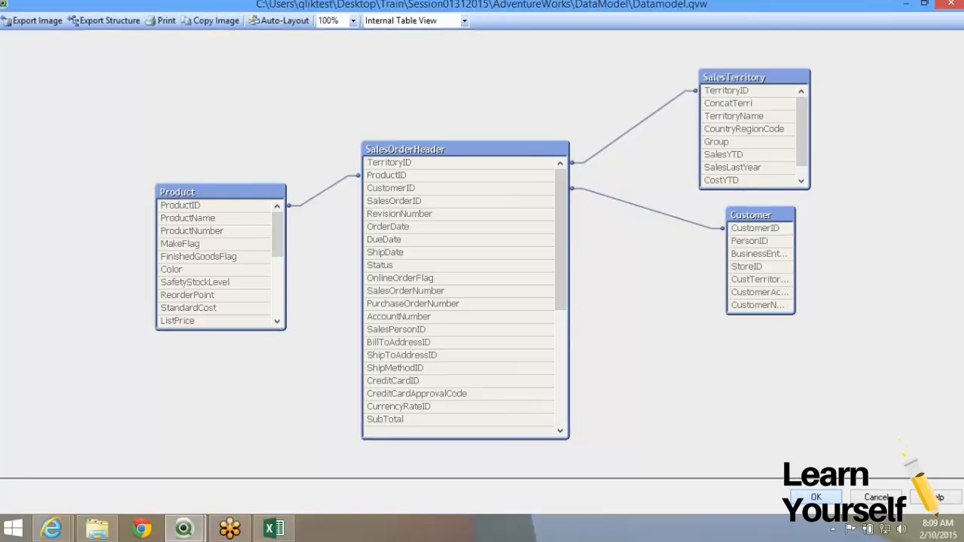
{"action": "left_click", "coordinate": [816, 497]}
Reload the script with the plain resident load, dismissing the script error and closing the progress and sheet properties dialogs
{"action": "left_click_drag", "start_coordinate": [48, 255], "coordinate": [124, 255]}
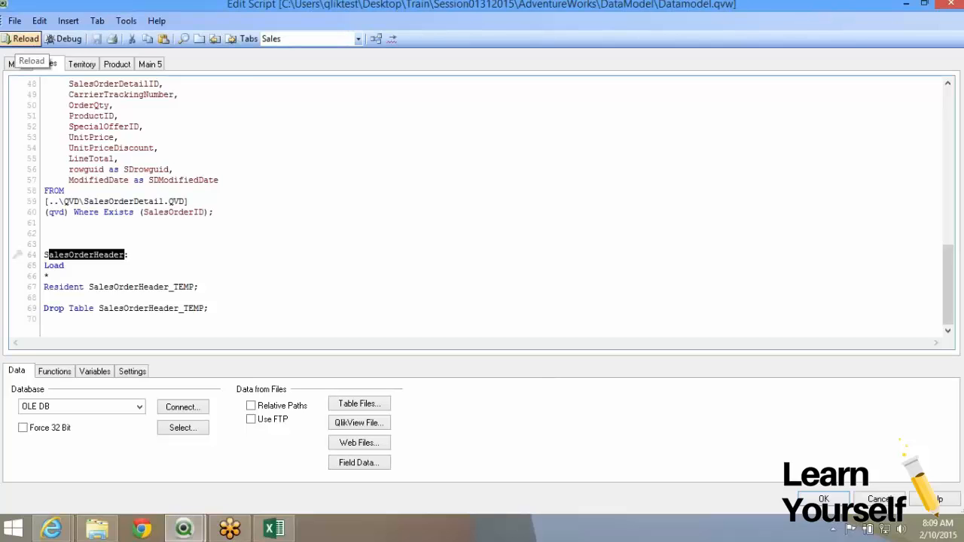
{"action": "left_click", "coordinate": [46, 63]}
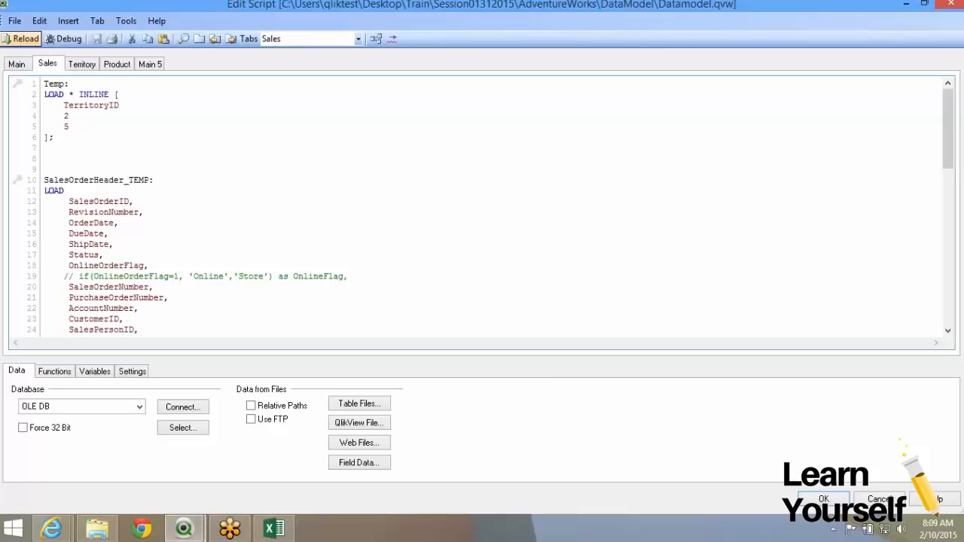
{"action": "left_click", "coordinate": [21, 39]}
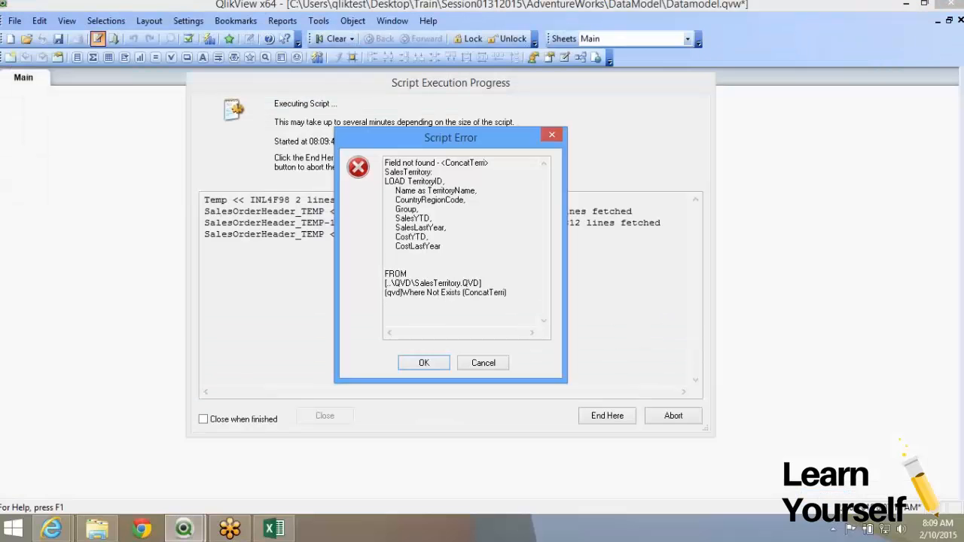
{"action": "key", "text": "Return"}
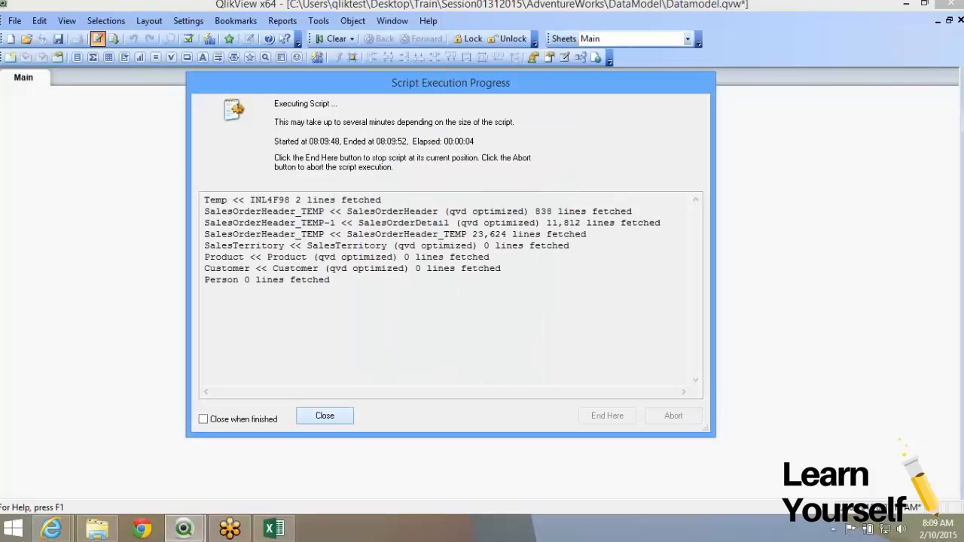
{"action": "key", "text": "Return"}
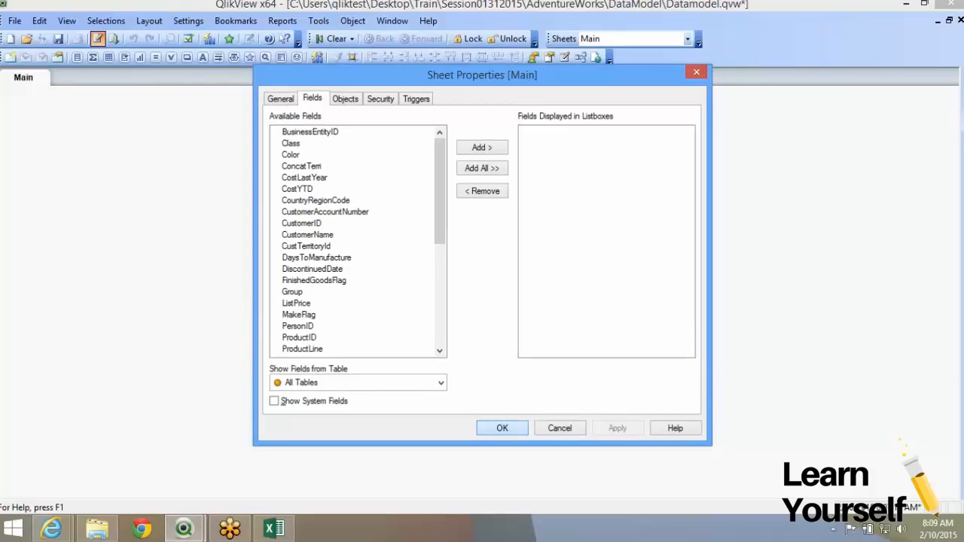
{"action": "key", "text": "Return"}
Reopen the script and review the SalesOrderHeader label and the Load * lines of the resident load
{"action": "key", "text": "ctrl+e"}
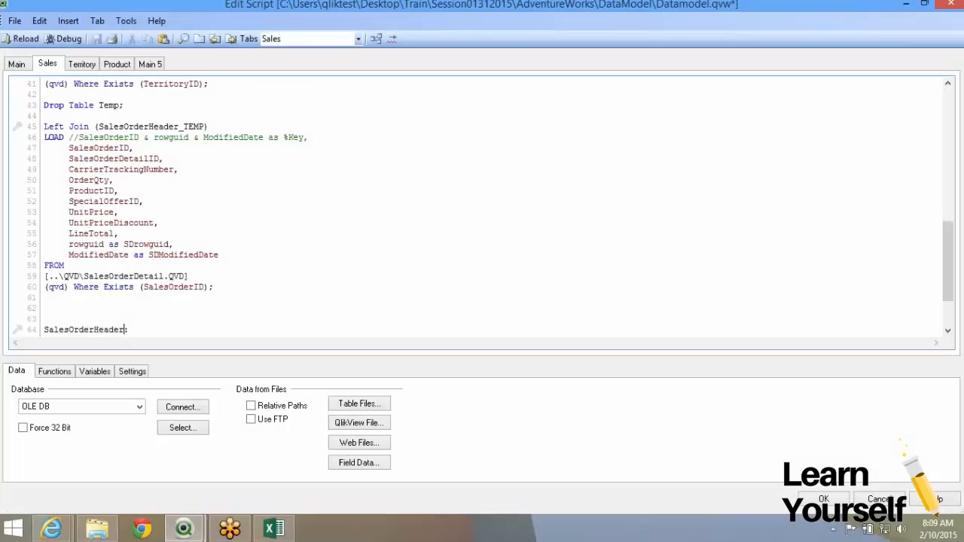
{"action": "type", "text": ":"}
{"action": "key", "text": "Return"}
{"action": "type", "text": "Load"}
{"action": "key", "text": "Return"}
{"action": "type", "text": "*"}
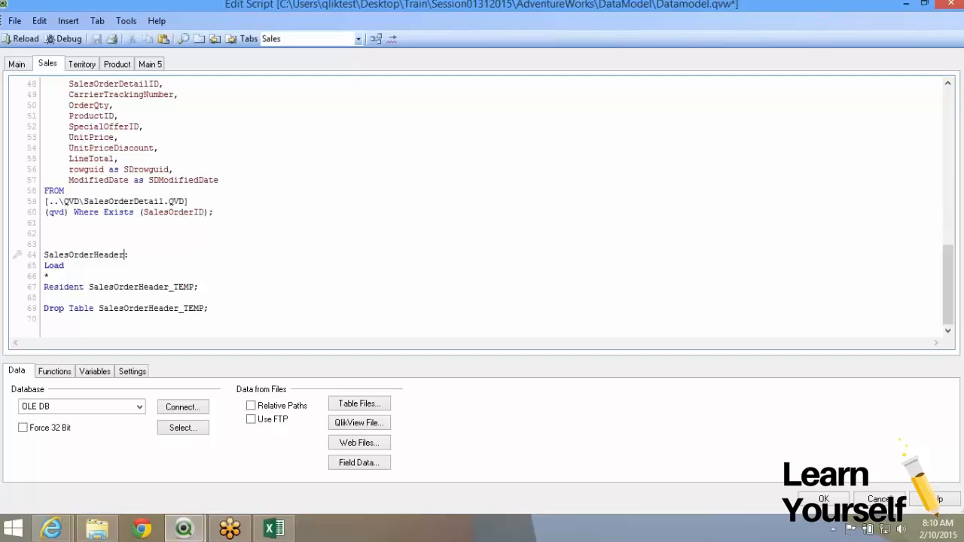
{"action": "key", "text": "shift+Right"}
{"action": "key", "text": "shift+Right"}
{"action": "key", "text": "shift+Right"}
{"action": "key", "text": "shift+Right"}
{"action": "key", "text": "shift+Right"}
{"action": "key", "text": "shift+Right"}
{"action": "key", "text": "shift+Right"}
{"action": "key", "text": "shift+Right"}
{"action": "key", "text": "shift+Right"}
{"action": "key", "text": "shift+Right"}
{"action": "key", "text": "shift+Right"}
{"action": "key", "text": "shift+Right"}
{"action": "key", "text": "shift+Right"}
{"action": "key", "text": "shift+Right"}
{"action": "key", "text": "shift+Right"}
{"action": "key", "text": "shift+Right"}
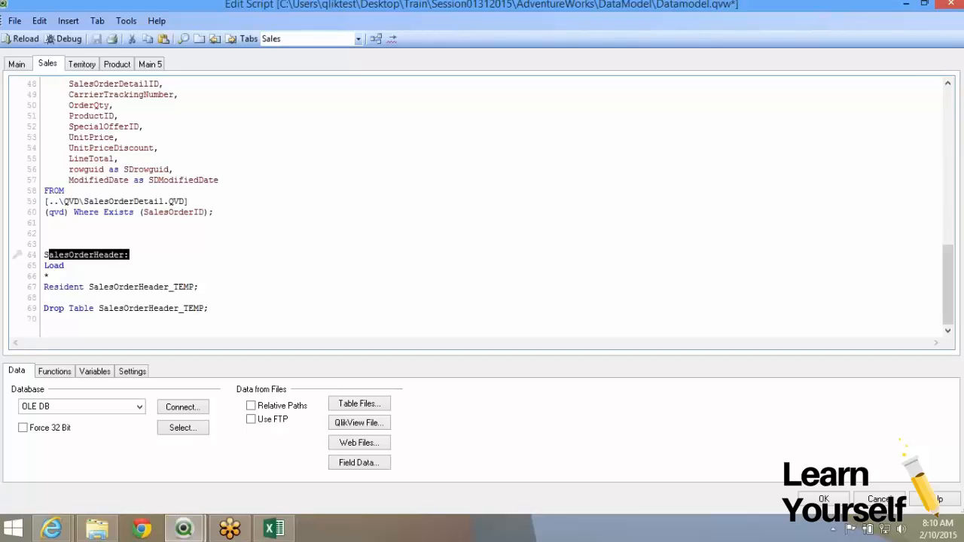
{"action": "key", "text": "Right"}
{"action": "left_click_drag", "start_coordinate": [44, 255], "coordinate": [49, 276]}
{"action": "left_click", "coordinate": [68, 277]}
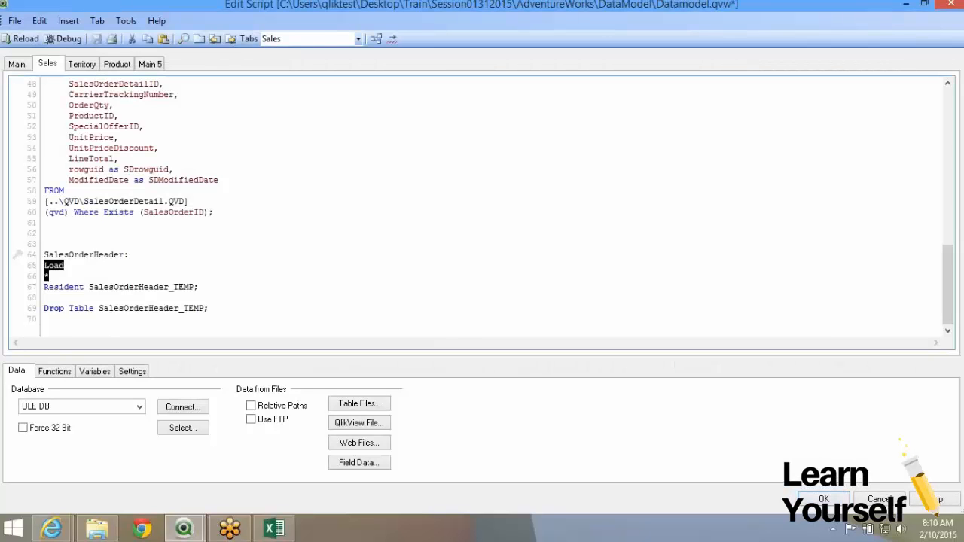
Review the Drop Table SalesOrderHeader_TEMP statement against the resident load, and check the reloaded model in the Table Viewer
{"action": "left_click_drag", "start_coordinate": [43, 308], "coordinate": [209, 308]}
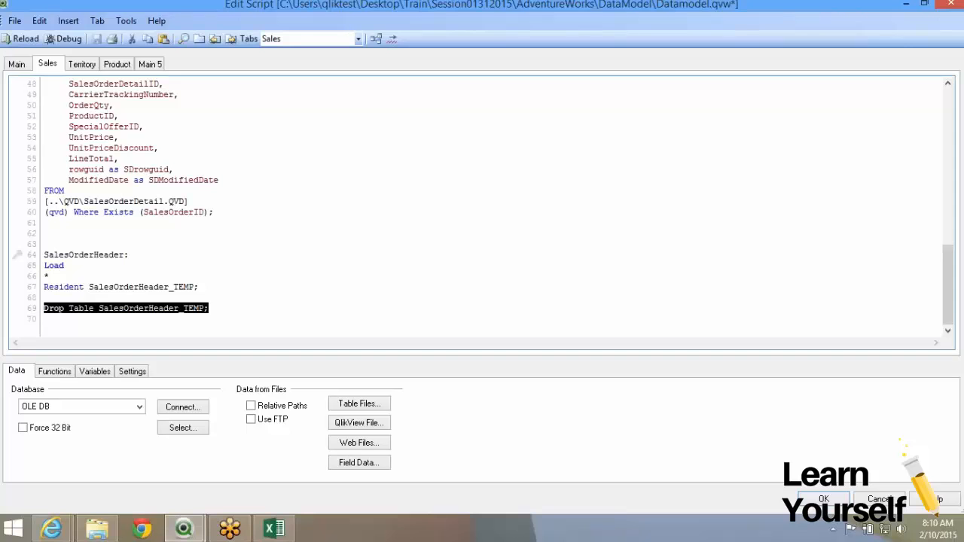
{"action": "left_click", "coordinate": [210, 308]}
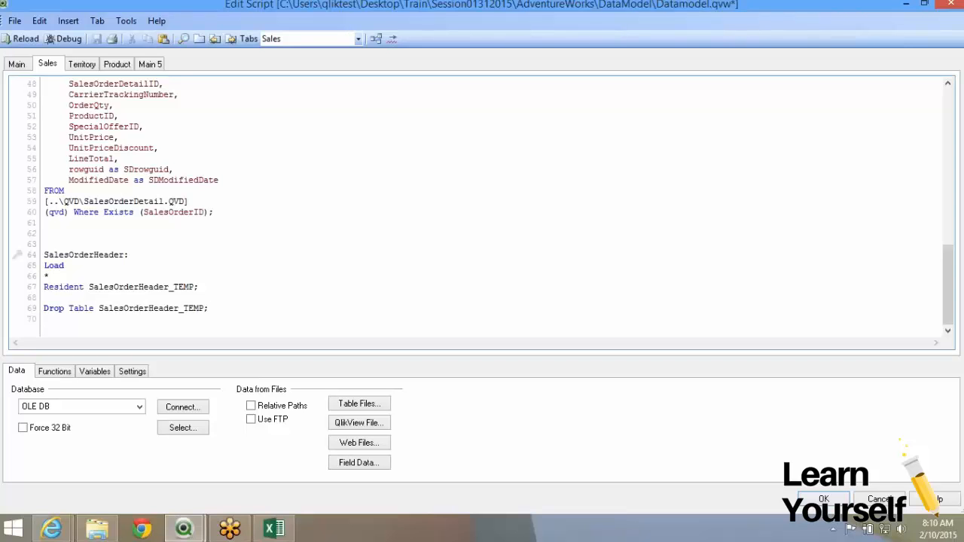
{"action": "left_click_drag", "start_coordinate": [43, 255], "coordinate": [130, 256]}
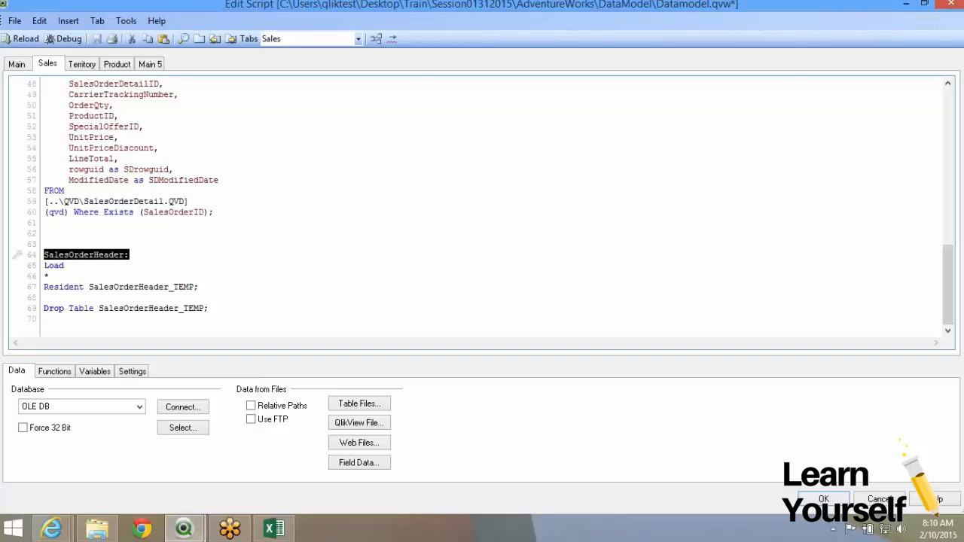
{"action": "left_click_drag", "start_coordinate": [171, 298], "coordinate": [69, 181]}
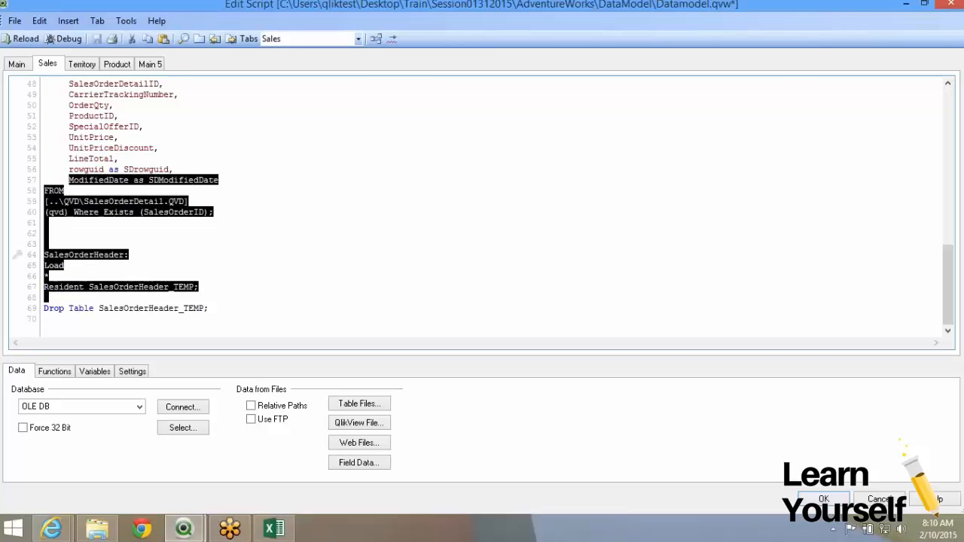
{"action": "left_click", "coordinate": [113, 223]}
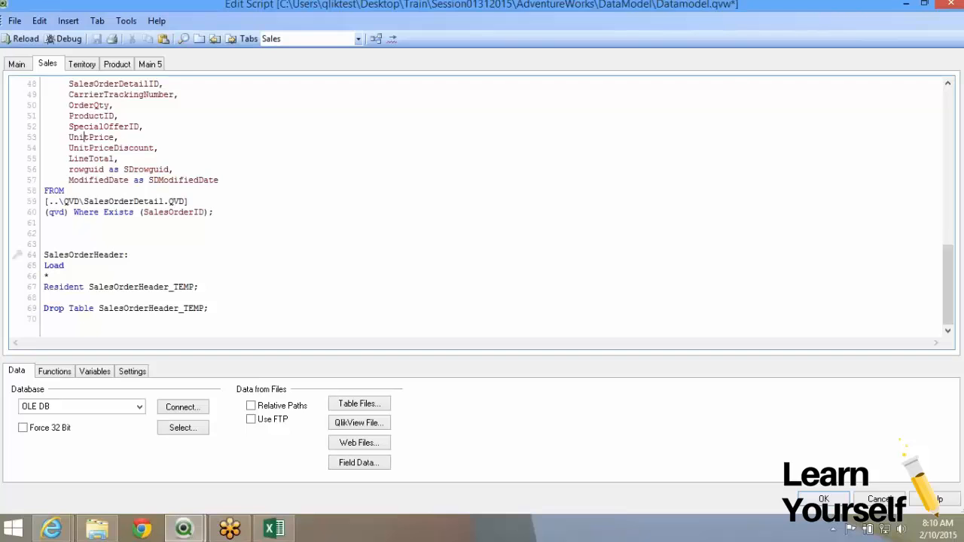
{"action": "left_click_drag", "start_coordinate": [44, 308], "coordinate": [209, 308]}
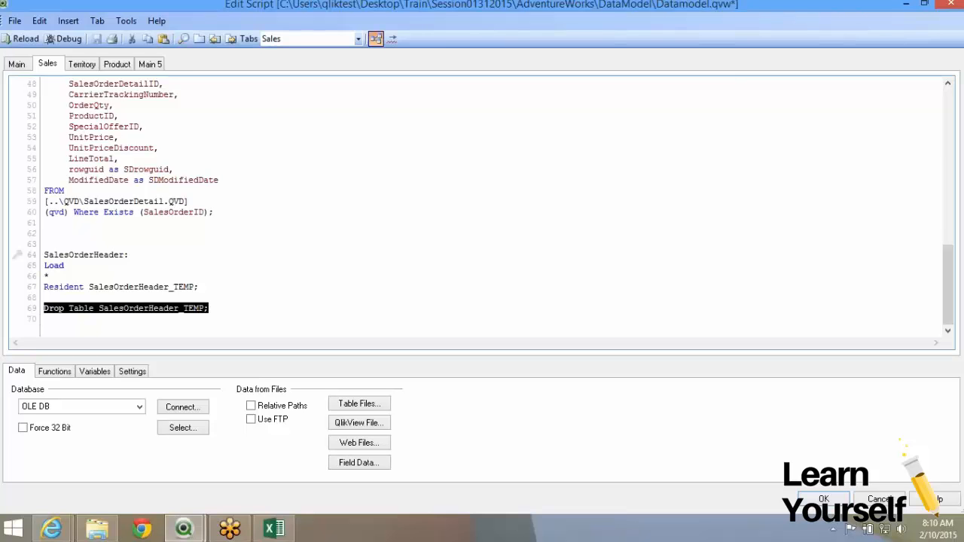
{"action": "left_click", "coordinate": [376, 38]}
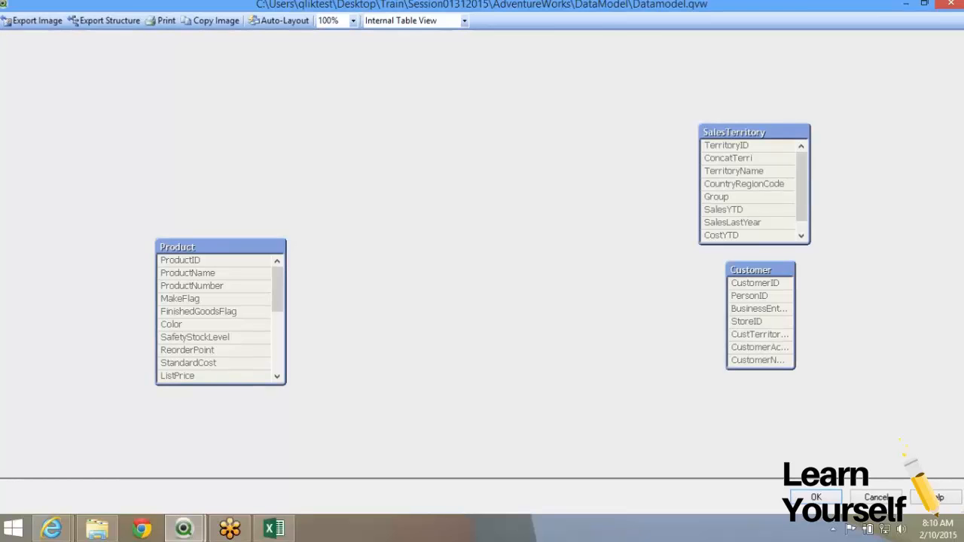
{"action": "key", "text": "Escape"}
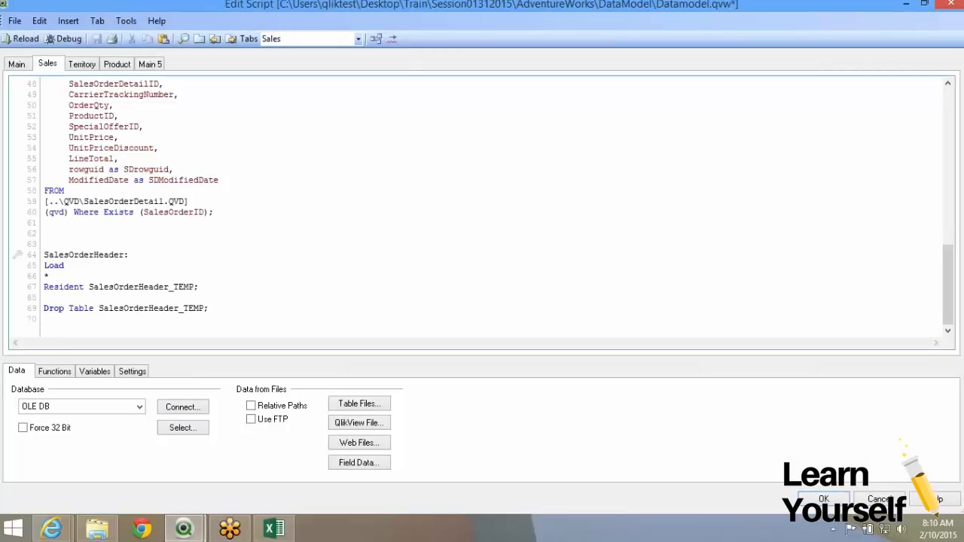
Comment out the Drop Table SalesOrderHeader_TEMP statement and reload the script, dismissing the script error and the progress dialog
{"action": "key", "text": "ctrl+k"}
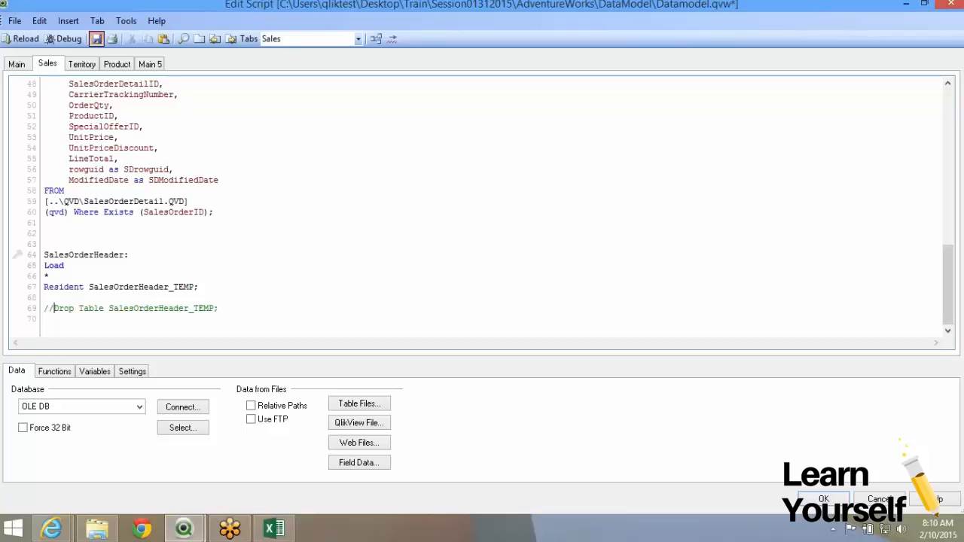
{"action": "key", "text": "ctrl+r"}
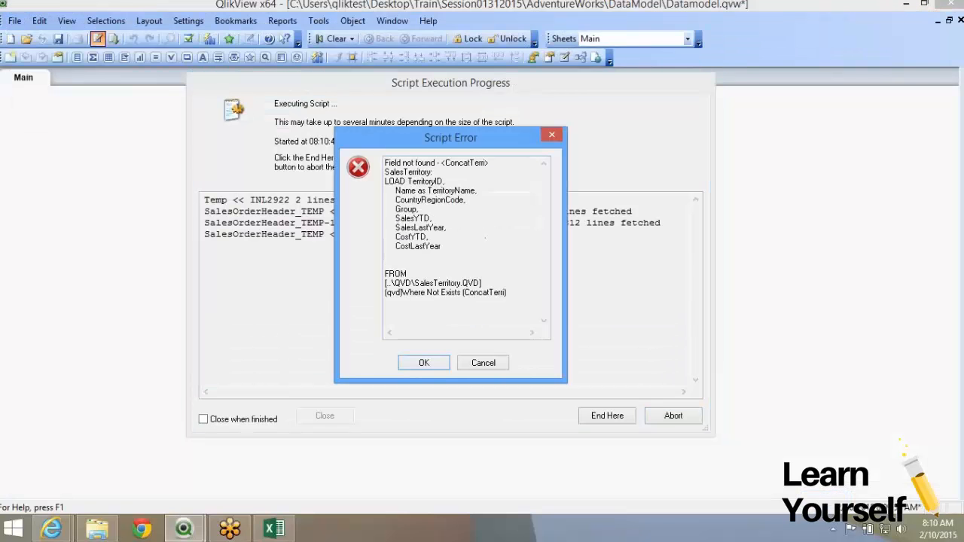
{"action": "key", "text": "Return"}
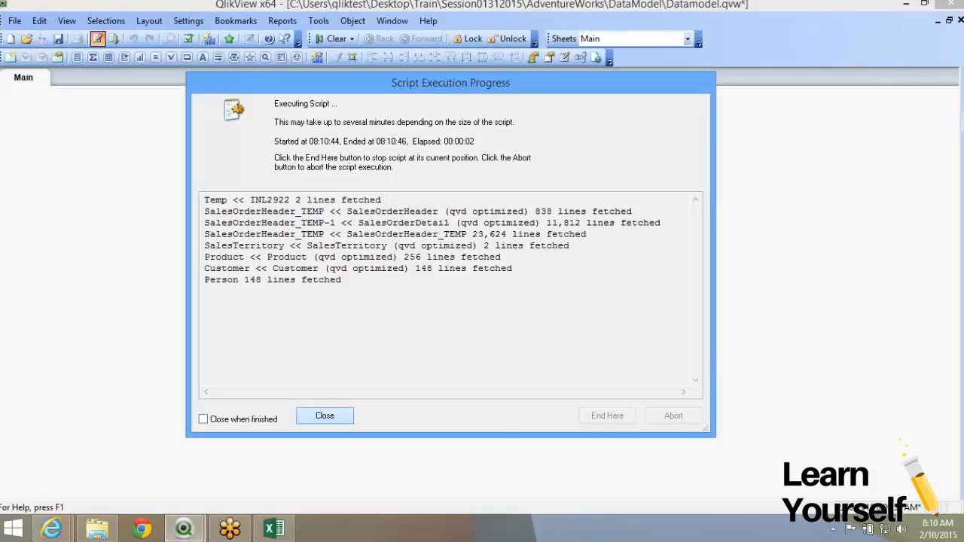
{"action": "key", "text": "Return"}
Enlarge the SalesOrderHeader_TEMP table in the Table Viewer to examine its fields and preview its records
{"action": "left_click", "coordinate": [580, 58]}
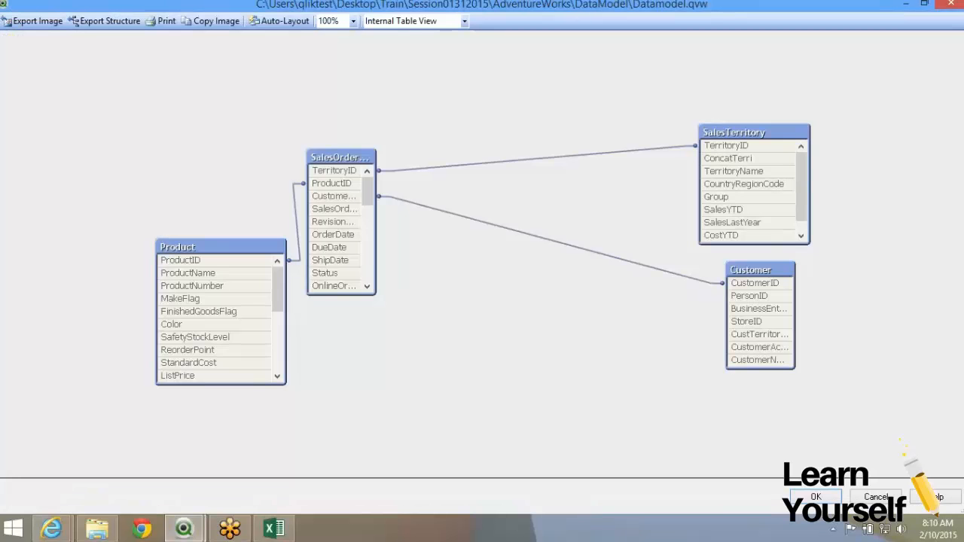
{"action": "left_click_drag", "start_coordinate": [376, 201], "coordinate": [516, 464]}
{"action": "right_click", "coordinate": [405, 172]}
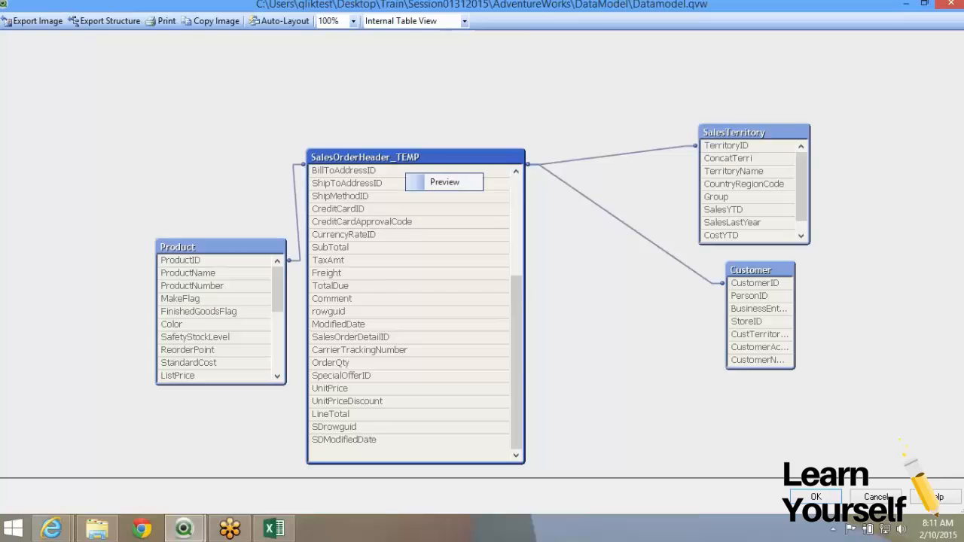
{"action": "left_click", "coordinate": [445, 182]}
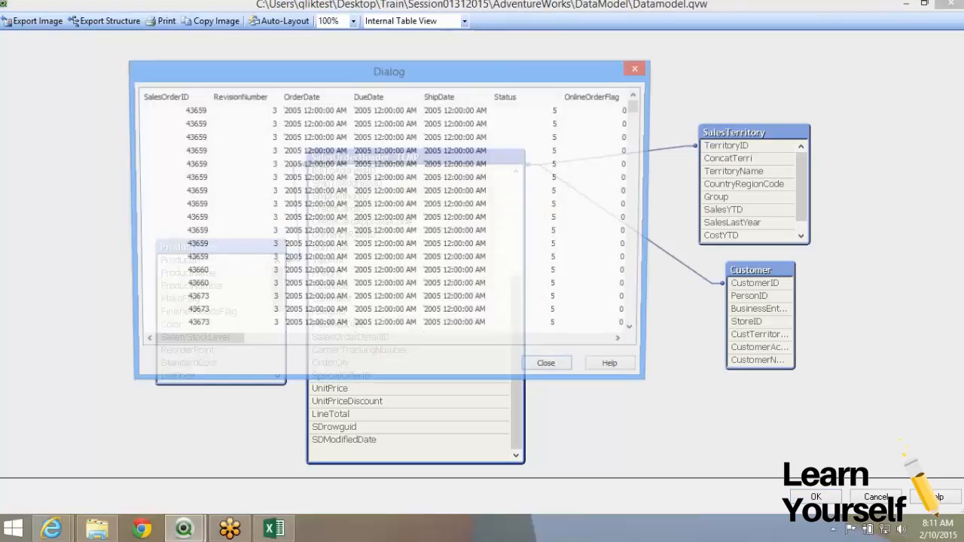
{"action": "key", "text": "Escape"}
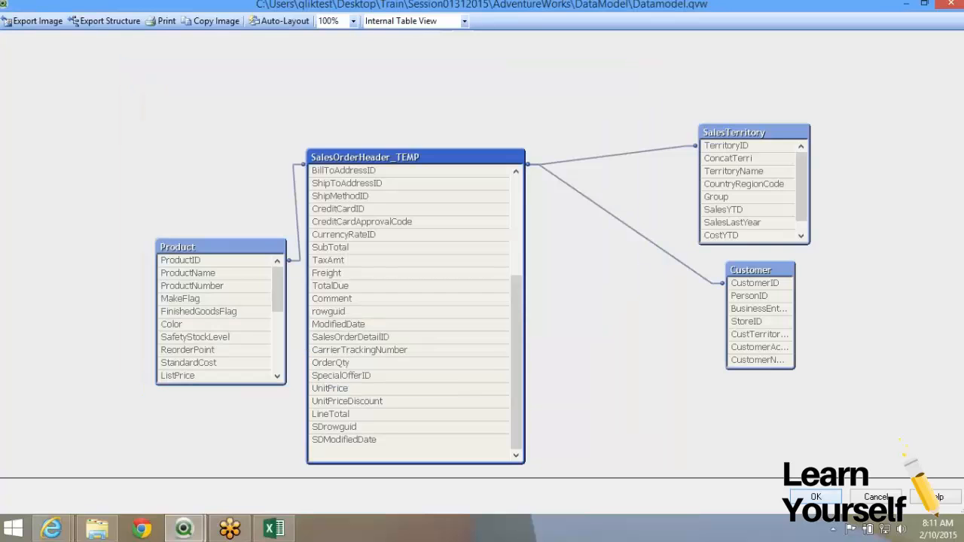
{"action": "key", "text": "Escape"}
Reopen the script and review the SalesOrderHeader label above the resident load
{"action": "left_click", "coordinate": [97, 39]}
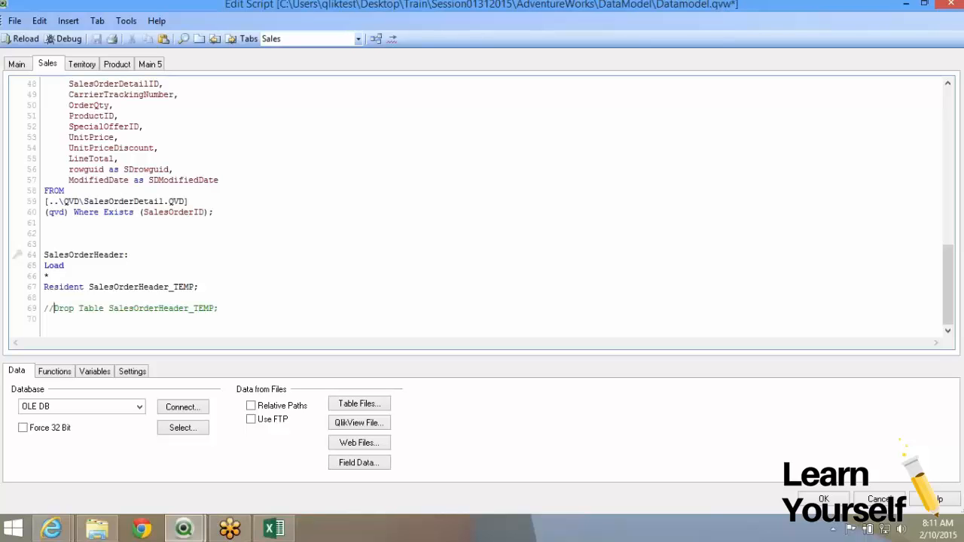
{"action": "left_click_drag", "start_coordinate": [45, 245], "coordinate": [45, 254]}
{"action": "left_click", "coordinate": [22, 252]}
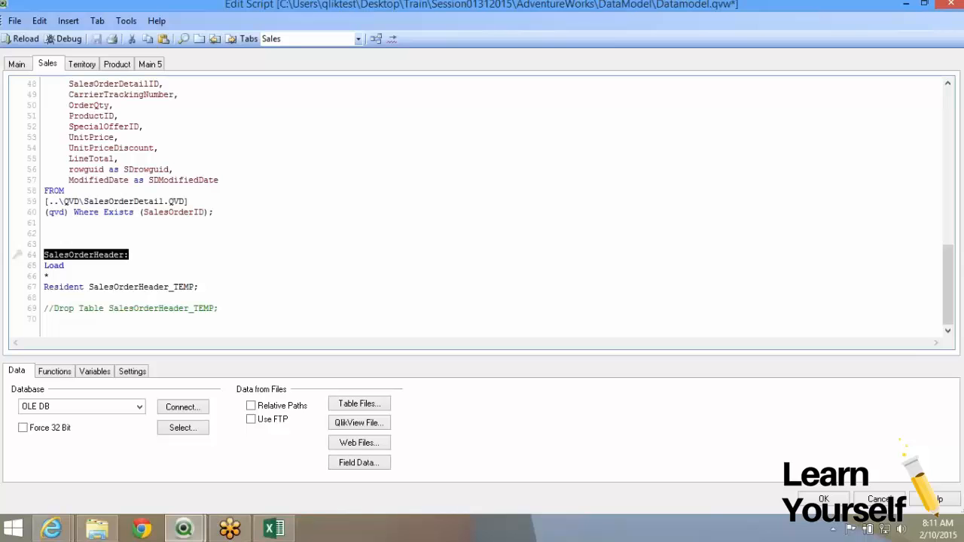
{"action": "left_click", "coordinate": [22, 251]}
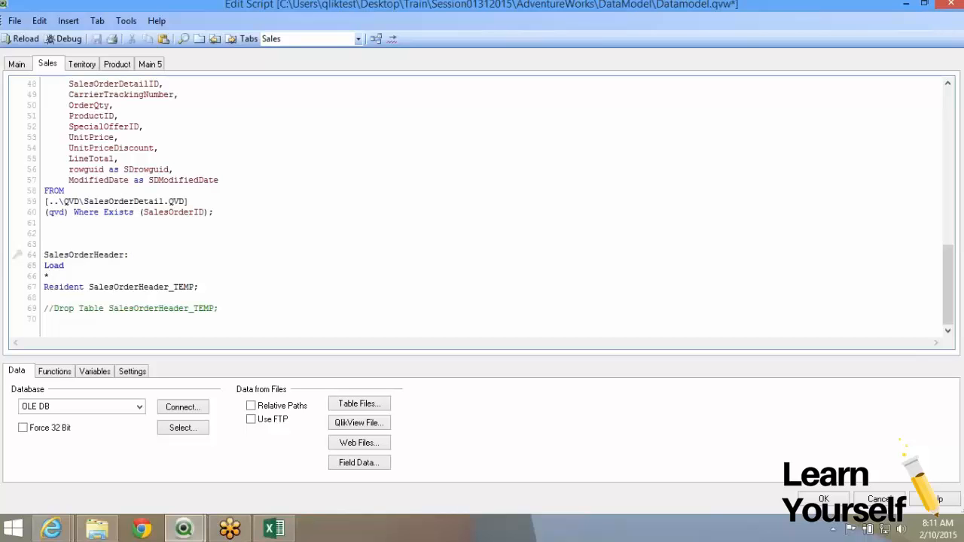
Try replacing the * in the resident load with "OrderQty as tabe", and undo the edit
{"action": "key", "text": "BackSpace"}
{"action": "double_click", "coordinate": [89, 106]}
{"action": "key", "text": "ctrl+c"}
{"action": "left_click", "coordinate": [46, 276]}
{"action": "key", "text": "ctrl+v"}
{"action": "type", "text": "as tabe"}
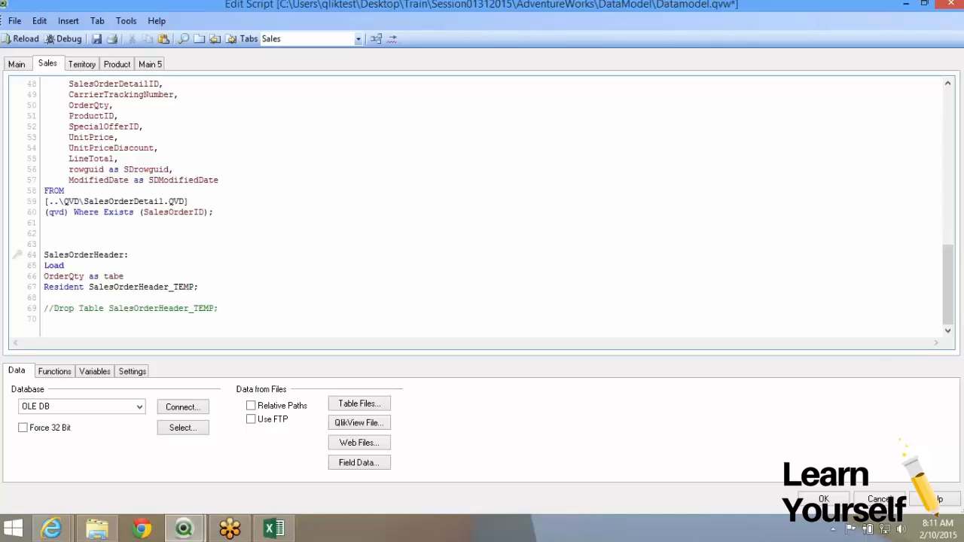
{"action": "key", "text": "ctrl+z"}
{"action": "key", "text": "ctrl+z"}
{"action": "key", "text": "ctrl+z"}
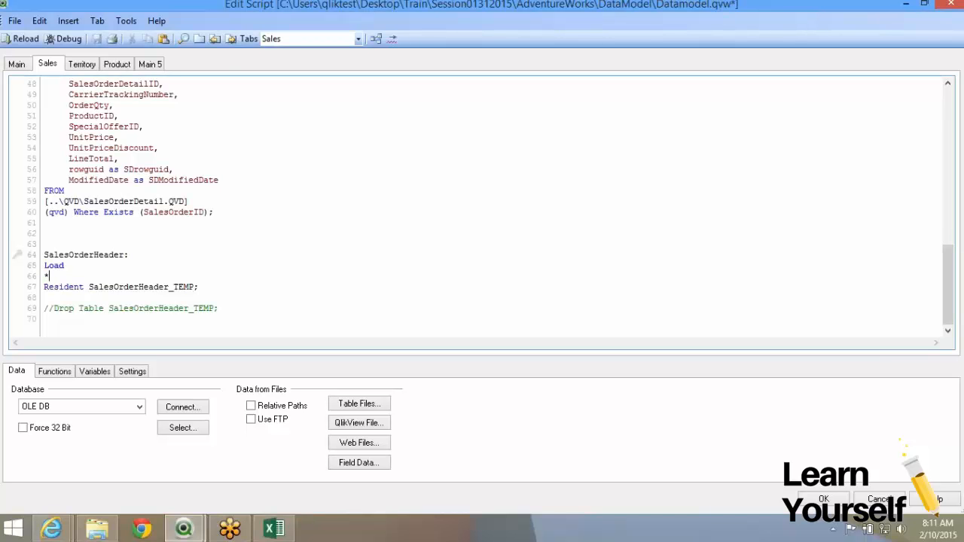
Add a "Qualify *;" statement directly above the SalesOrderHeader label and check it against the table name
{"action": "scroll", "coordinate": [482, 203], "scroll_direction": "up", "scroll_amount": 15}
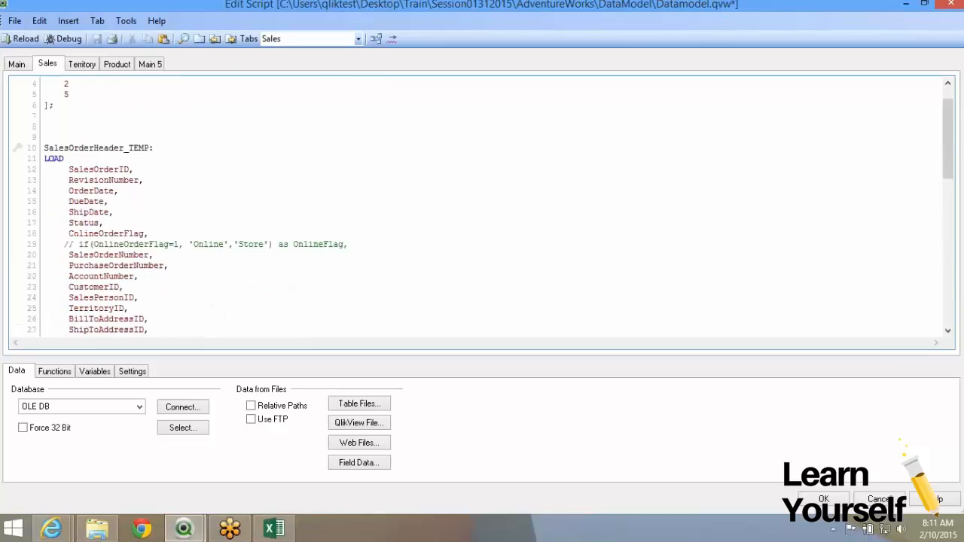
{"action": "scroll", "coordinate": [482, 203], "scroll_direction": "down", "scroll_amount": 15}
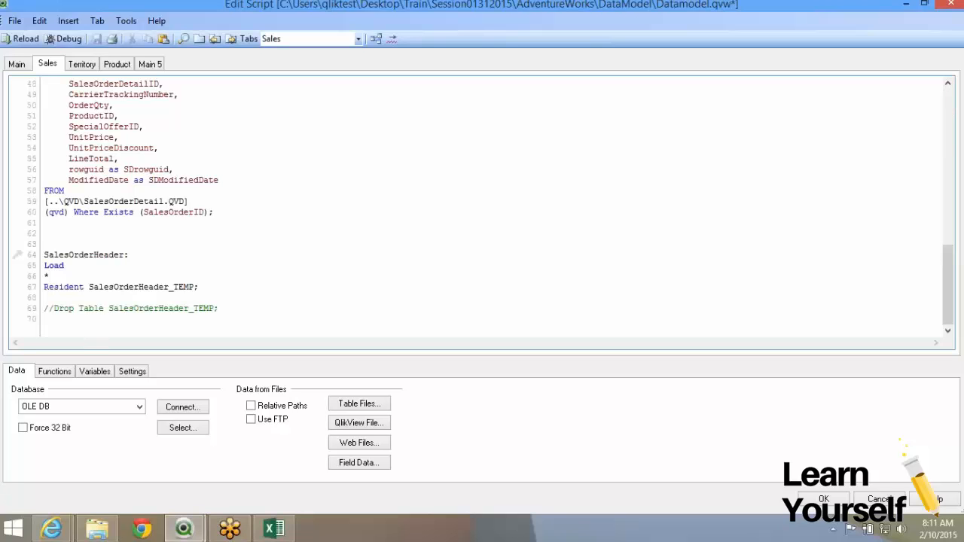
{"action": "type", "text": "Quali"}
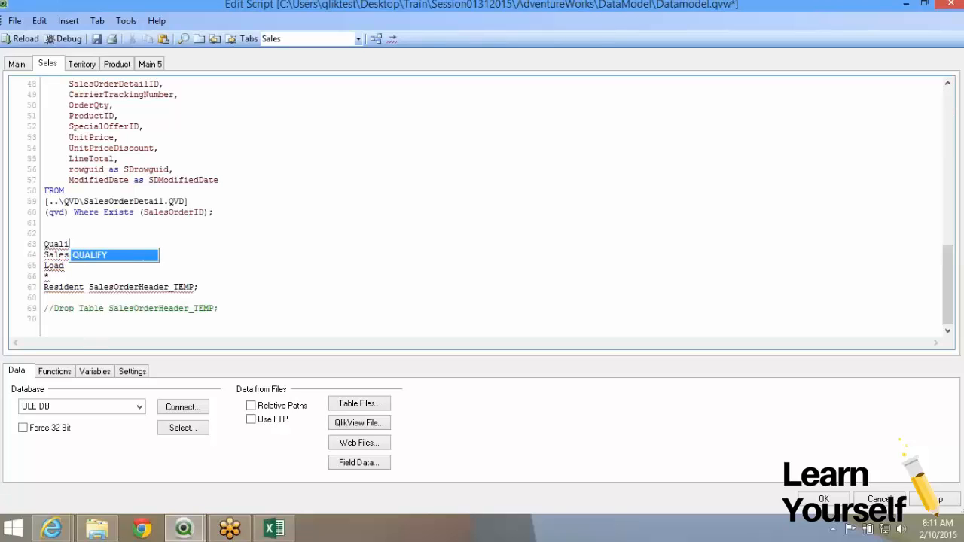
{"action": "type", "text": "fy *;"}
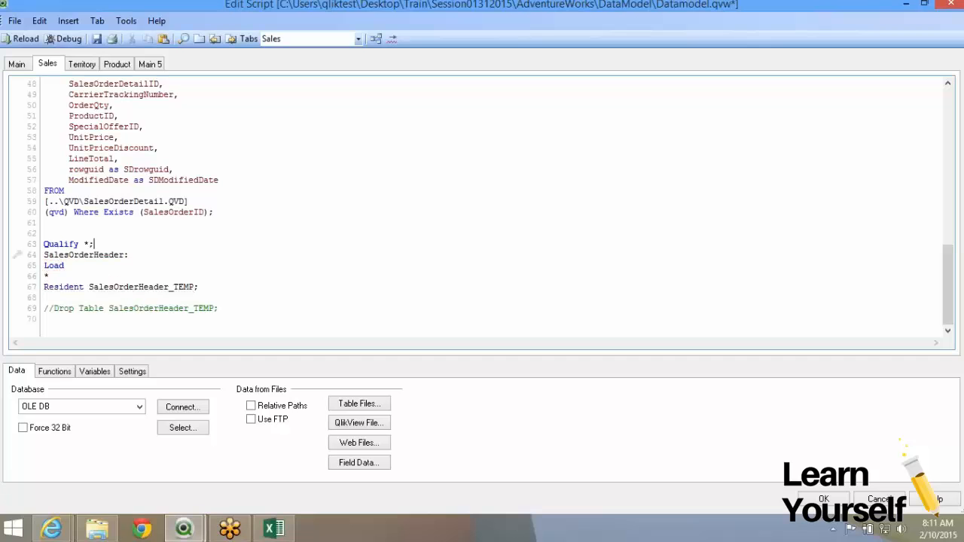
{"action": "left_click_drag", "start_coordinate": [45, 244], "coordinate": [94, 245]}
{"action": "left_click", "coordinate": [94, 254]}
{"action": "double_click", "coordinate": [93, 254]}
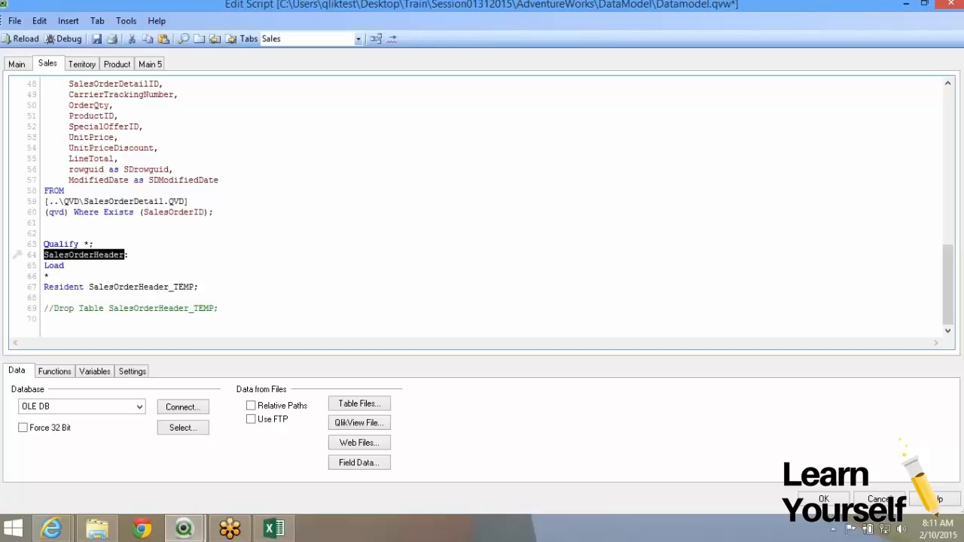
Add an "UNQUALIFY *;" statement below the resident load, just before the commented-out Drop Table line
{"action": "left_click", "coordinate": [46, 297]}
{"action": "key", "text": "Return"}
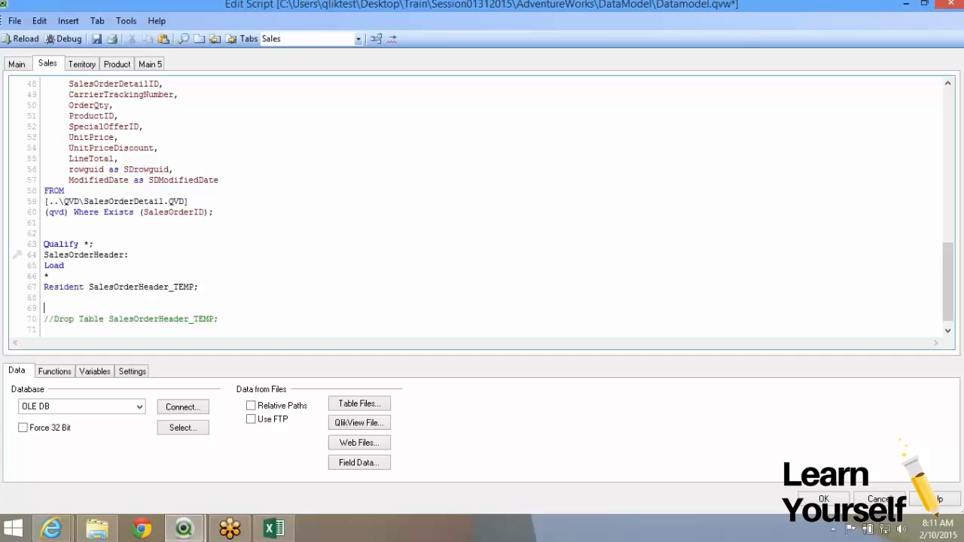
{"action": "type", "text": "Un"}
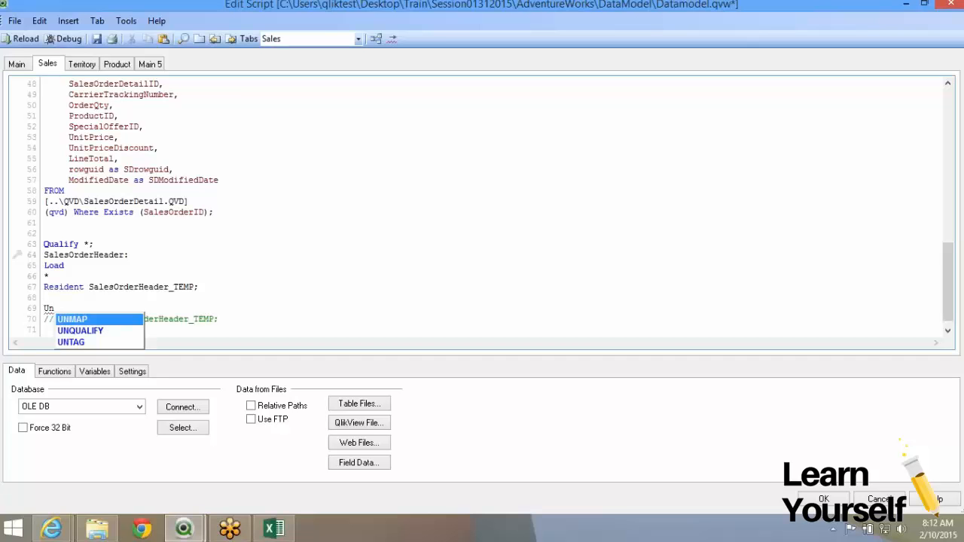
{"action": "key", "text": "Down"}
{"action": "key", "text": "Return"}
{"action": "type", "text": "*"}
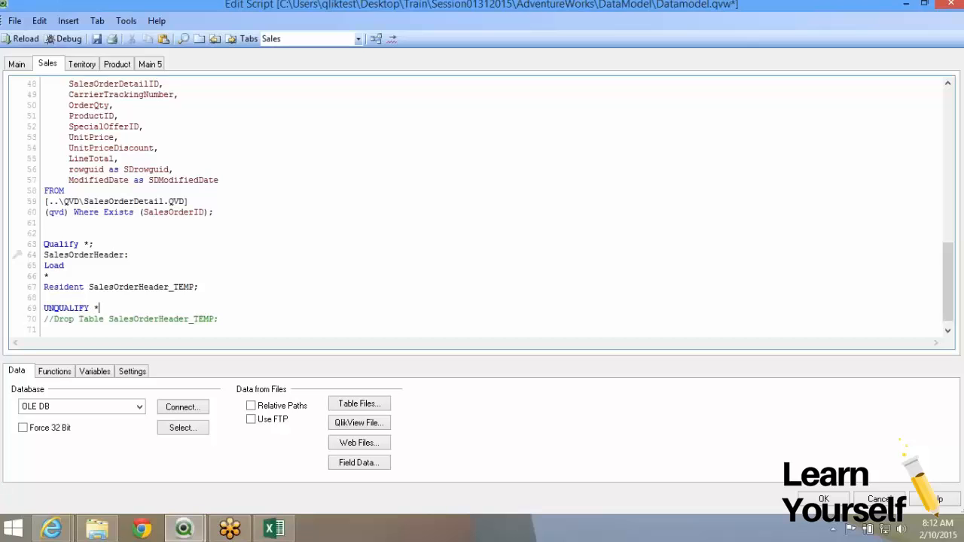
{"action": "type", "text": ";"}
Save and reload the script with the qualified fields, dismissing the script error and closing the remaining dialogs
{"action": "left_click", "coordinate": [96, 39]}
{"action": "left_click", "coordinate": [22, 38]}
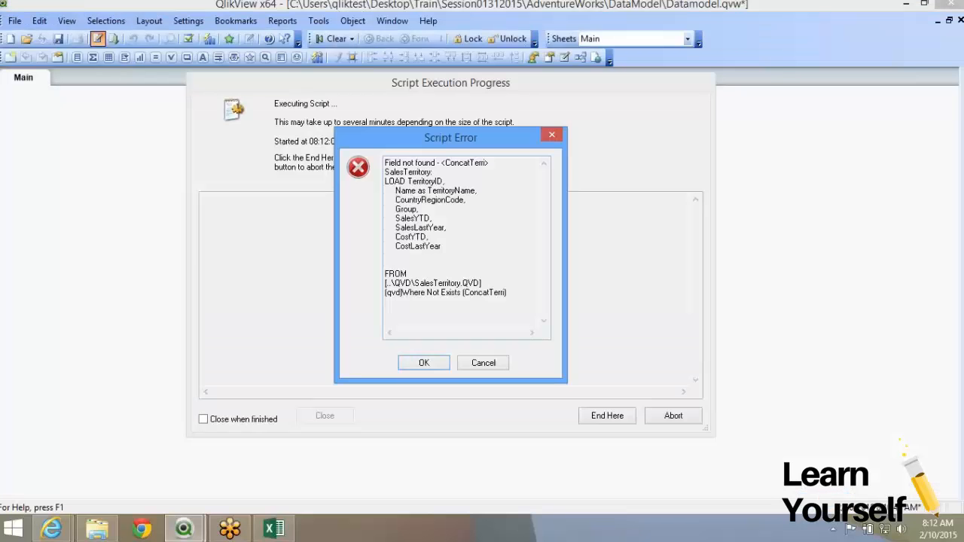
{"action": "key", "text": "Return"}
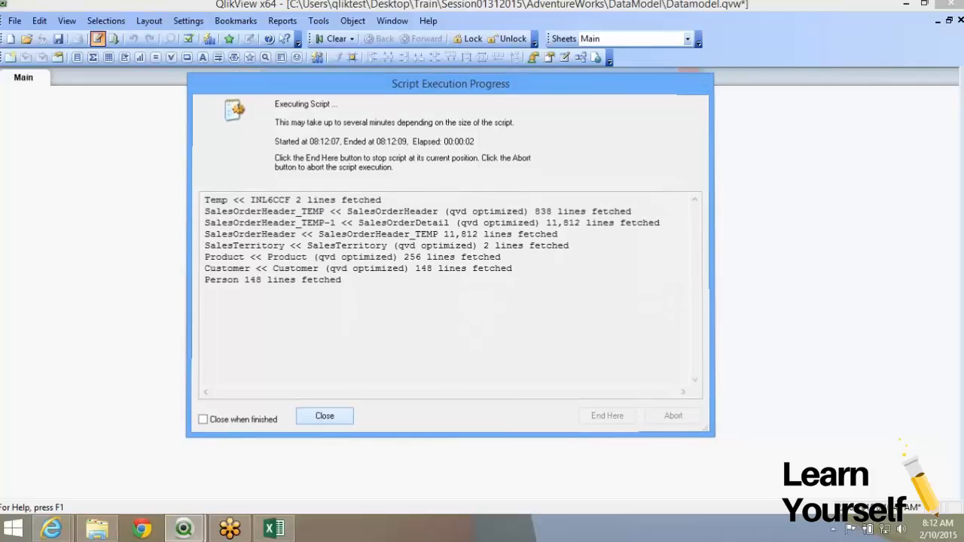
{"action": "key", "text": "Return"}
{"action": "left_click", "coordinate": [503, 428]}
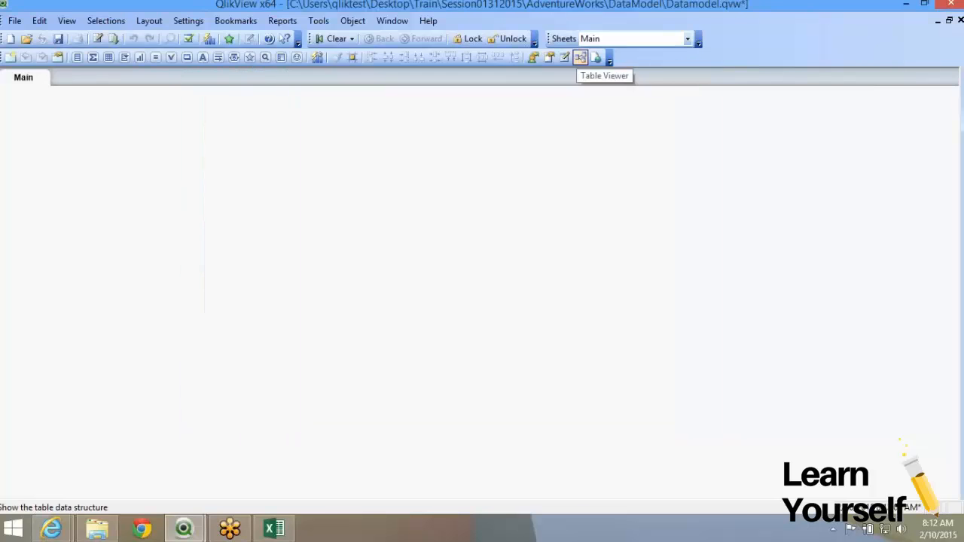
Spread out the tables in the Table Viewer and enlarge SalesOrderHeader to examine its qualified field names beside SalesOrderHeader_TEMP
{"action": "left_click", "coordinate": [580, 57]}
{"action": "left_click_drag", "start_coordinate": [595, 109], "coordinate": [101, 76]}
{"action": "left_click_drag", "start_coordinate": [324, 211], "coordinate": [767, 339]}
{"action": "left_click_drag", "start_coordinate": [180, 53], "coordinate": [172, 63]}
{"action": "left_click", "coordinate": [324, 301]}
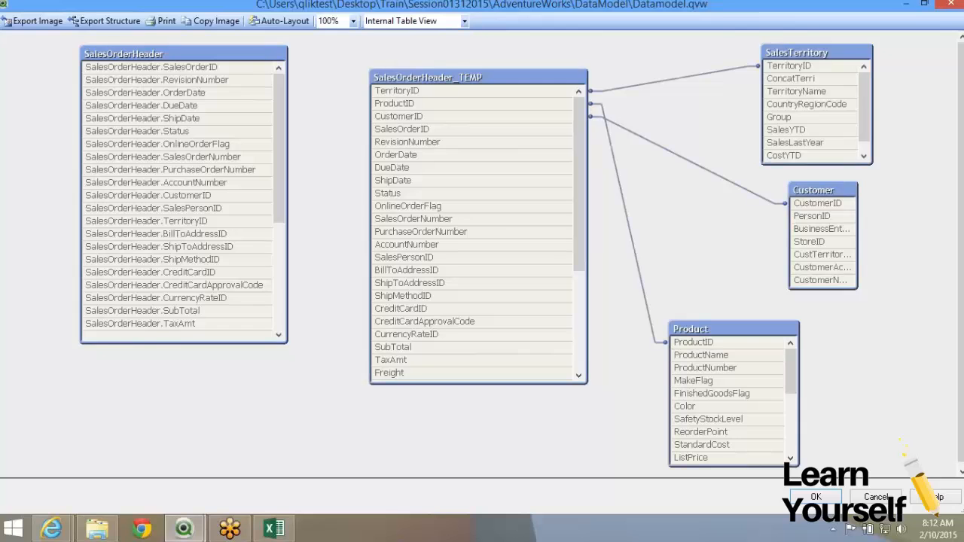
{"action": "left_click_drag", "start_coordinate": [184, 343], "coordinate": [185, 484]}
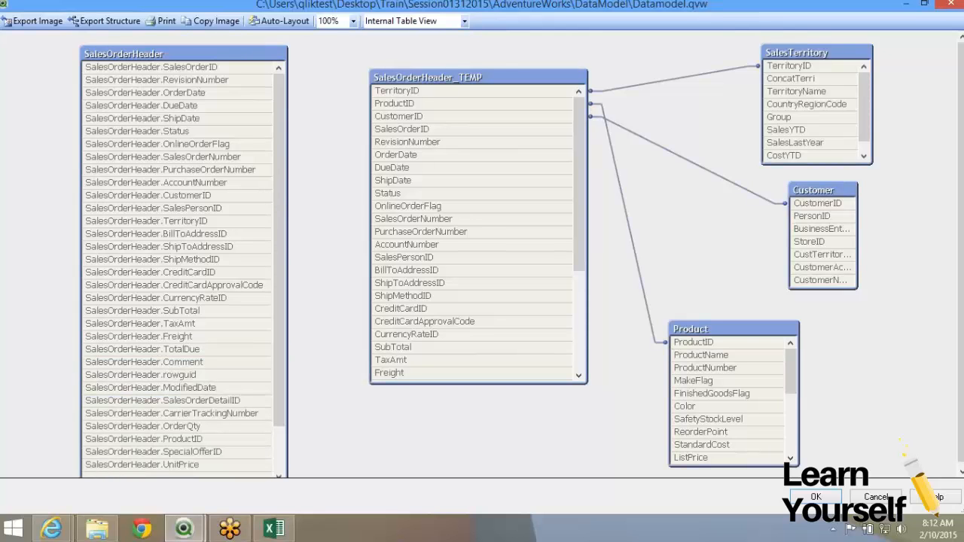
{"action": "left_click_drag", "start_coordinate": [280, 332], "coordinate": [280, 377]}
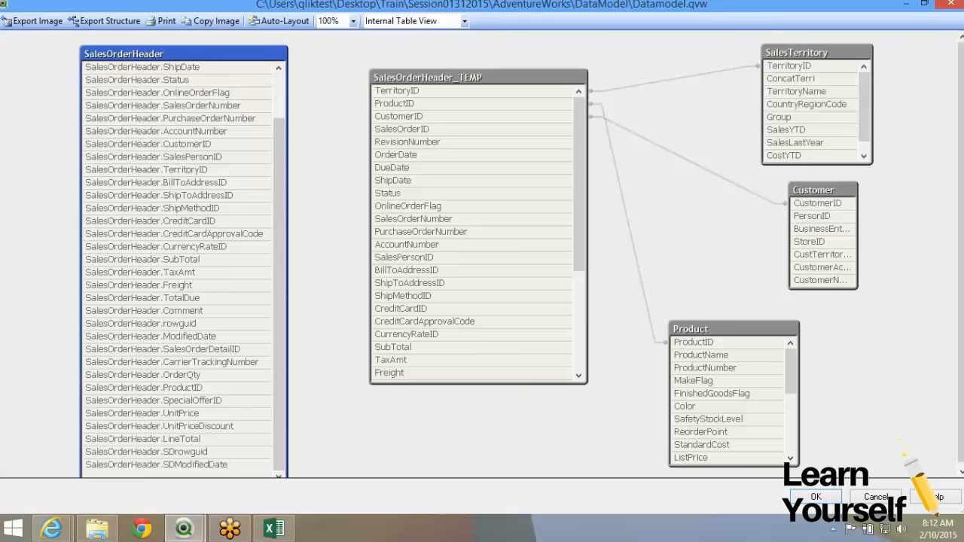
{"action": "left_click_drag", "start_coordinate": [184, 54], "coordinate": [186, 47]}
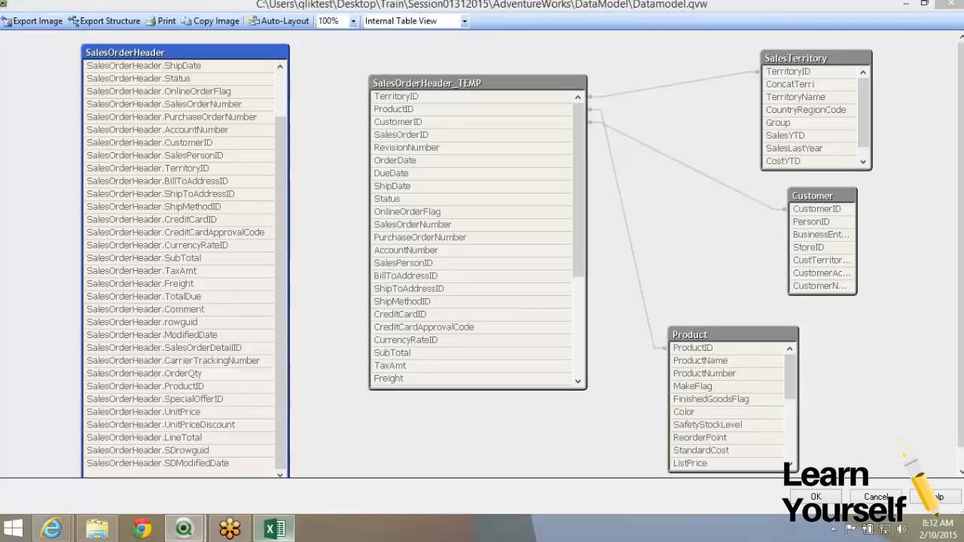
Switch to the Discussion_01312015 workbook in Excel and enter "Qualigy" in cell D16 of the Synthtic Key sheet
{"action": "left_click", "coordinate": [275, 529]}
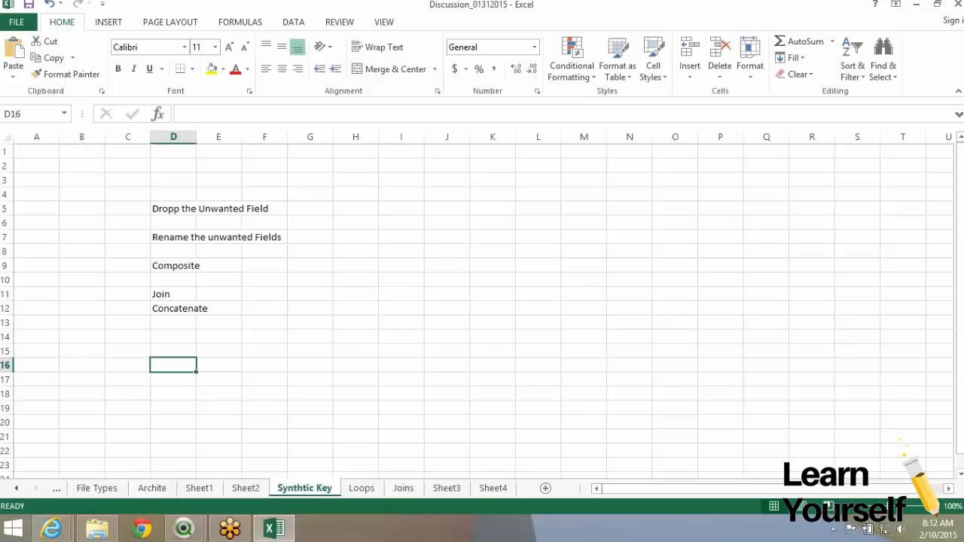
{"action": "double_click", "coordinate": [173, 365]}
{"action": "type", "text": "Qualigy"}
{"action": "key", "text": "Return"}
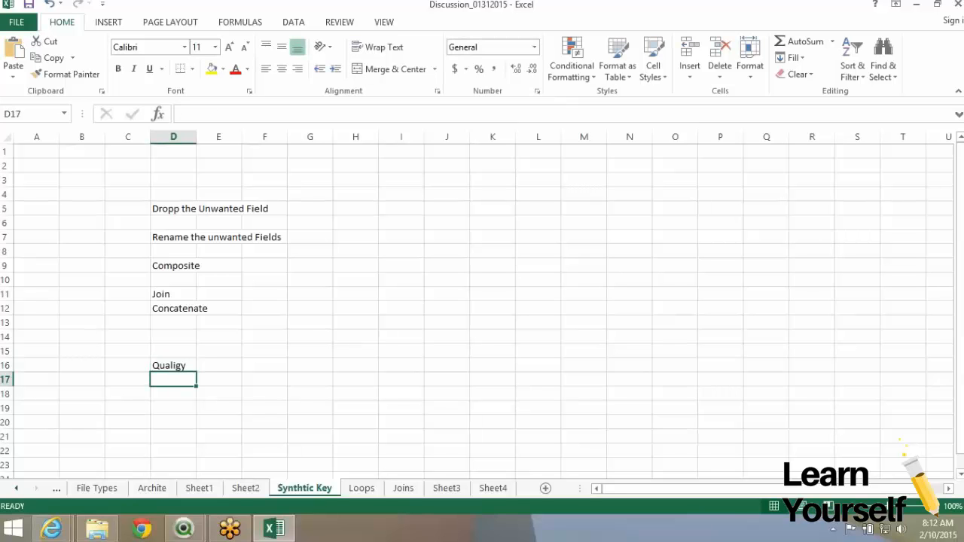
Return to QlikView, reopen the script, review the Qualify *; and UNQUALIFY *; statements around the resident load, and copy the Qualify statement
{"action": "key", "text": "alt+Tab"}
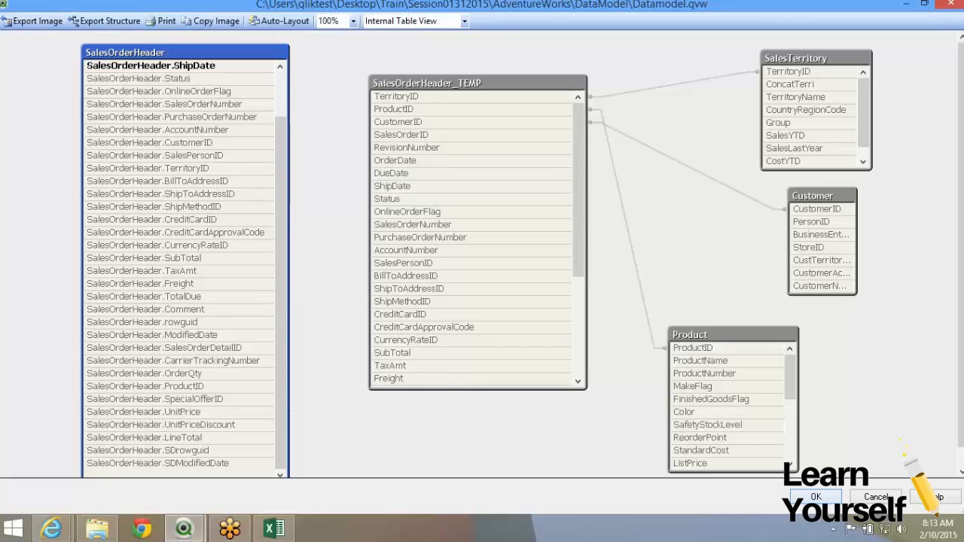
{"action": "key", "text": "Escape"}
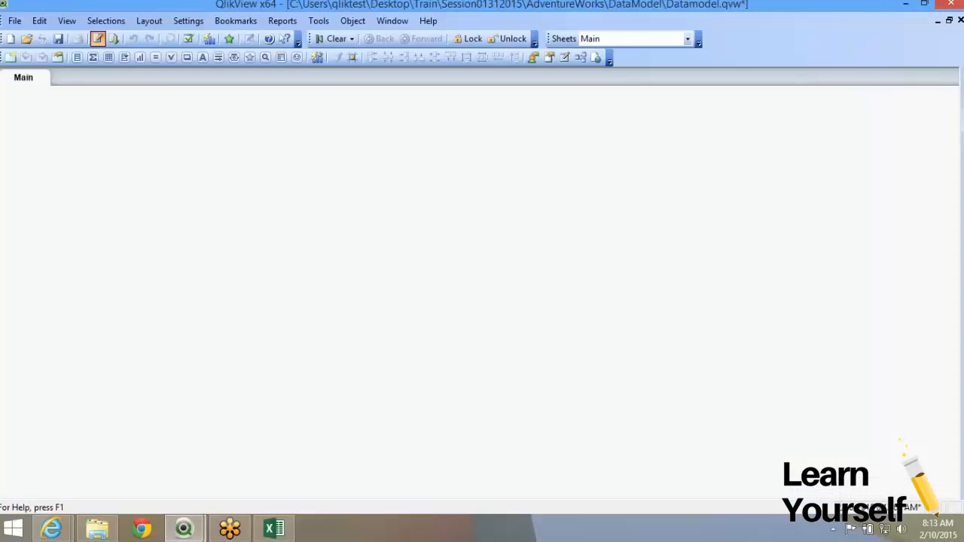
{"action": "left_click", "coordinate": [98, 39]}
{"action": "scroll", "coordinate": [98, 249], "scroll_direction": "down", "scroll_amount": 1}
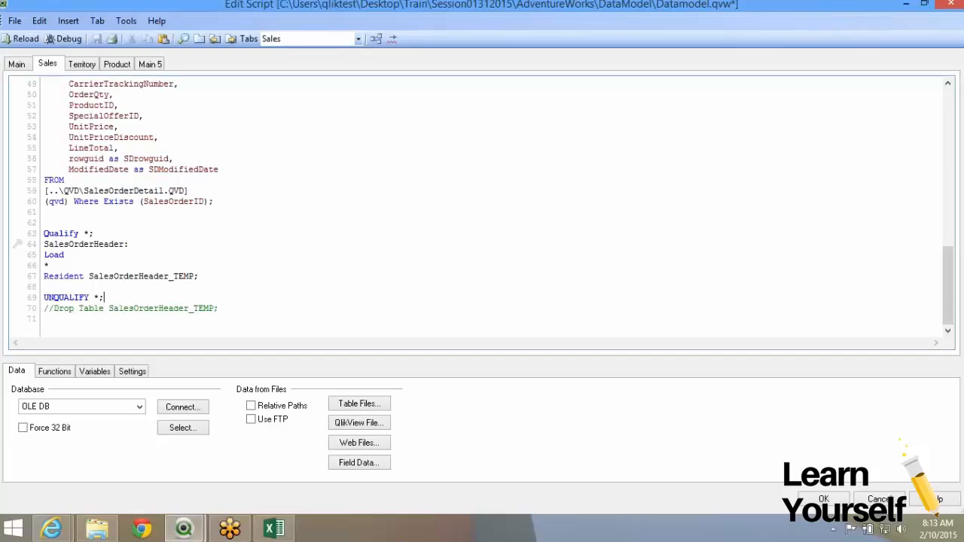
{"action": "left_click_drag", "start_coordinate": [44, 234], "coordinate": [94, 233]}
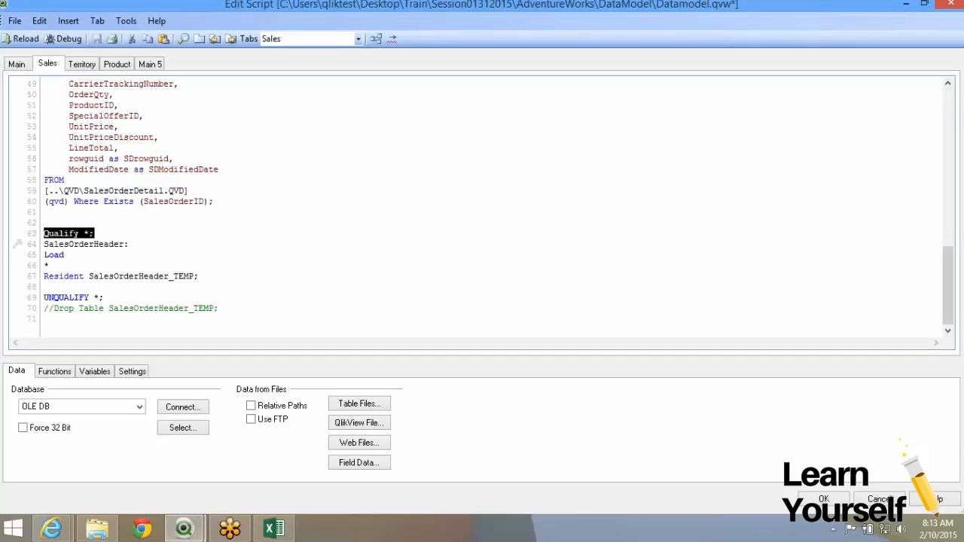
{"action": "mouse_move", "coordinate": [45, 297]}
{"action": "left_mouse_down"}
{"action": "mouse_move", "coordinate": [132, 308]}
{"action": "mouse_move", "coordinate": [43, 297]}
{"action": "left_mouse_up"}
{"action": "left_click", "coordinate": [104, 297]}
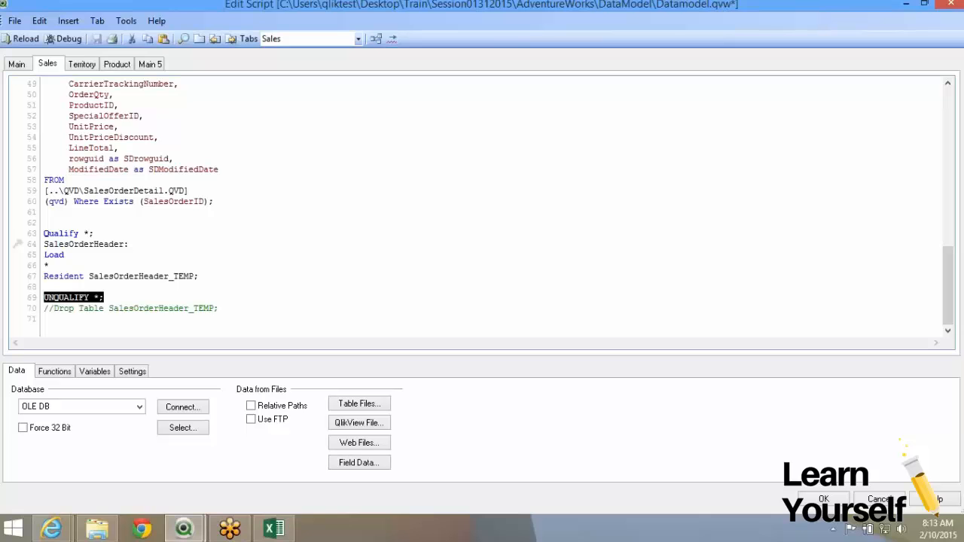
{"action": "left_click_drag", "start_coordinate": [94, 233], "coordinate": [44, 234]}
{"action": "key", "text": "ctrl+c"}
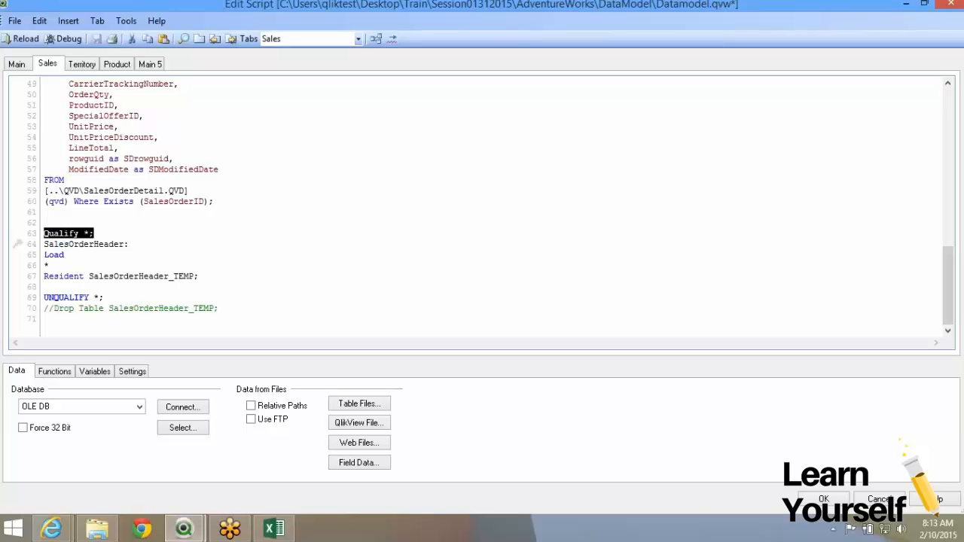
Move the Qualify *; statement from the Sales script to the end of the Main script
{"action": "key", "text": "Delete"}
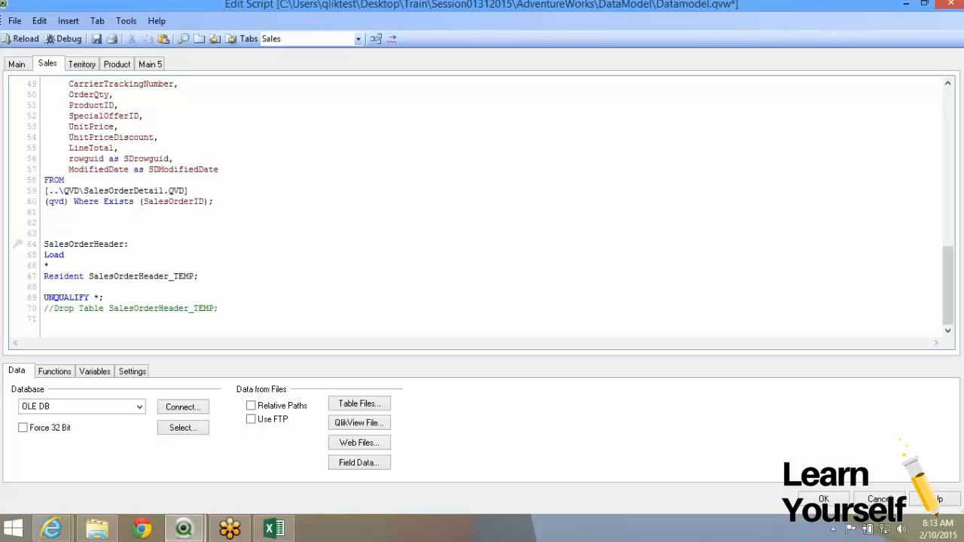
{"action": "left_click", "coordinate": [17, 64]}
{"action": "key", "text": "ctrl+v"}
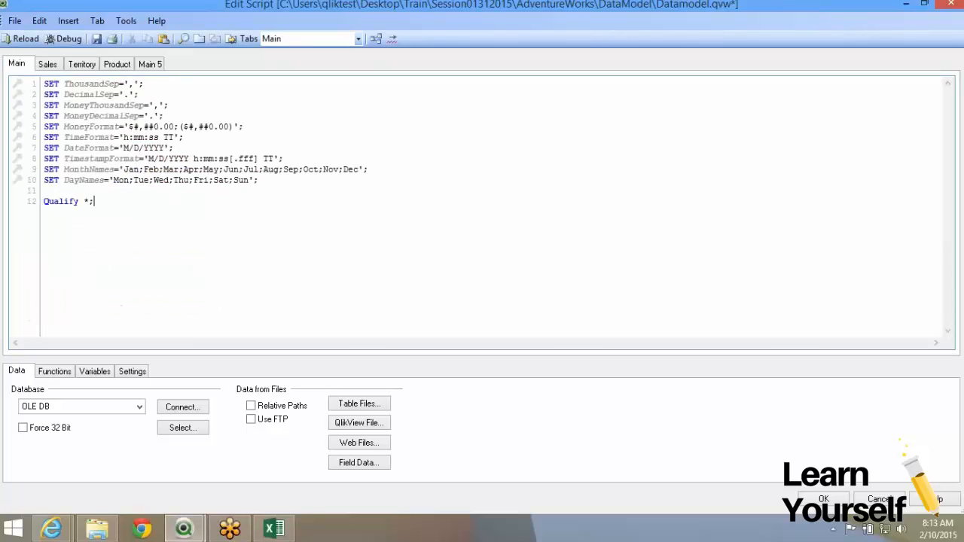
Comment out the UNQUALIFY *; statement in the Sales script and save the script
{"action": "left_click", "coordinate": [47, 64]}
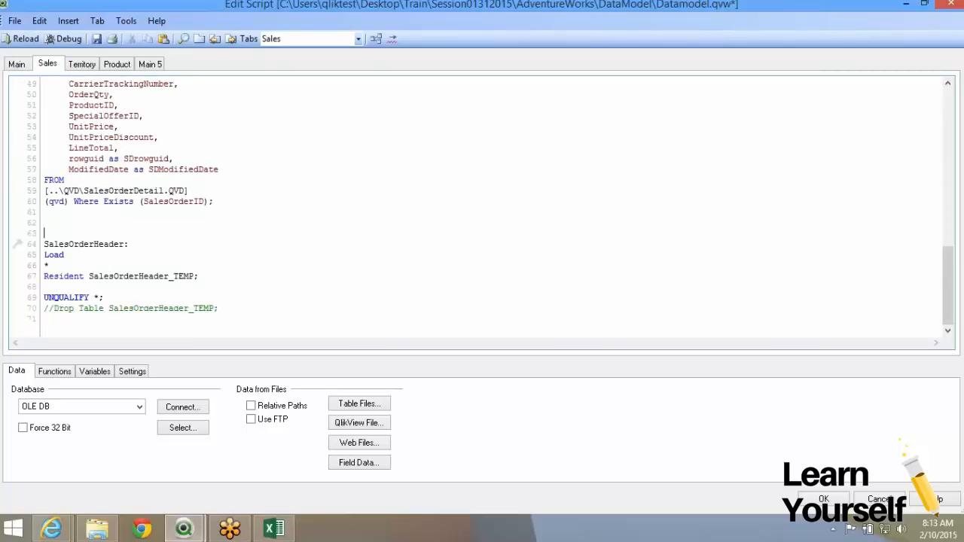
{"action": "key", "text": "shift+End"}
{"action": "key", "text": "ctrl+k"}
{"action": "left_click", "coordinate": [96, 40]}
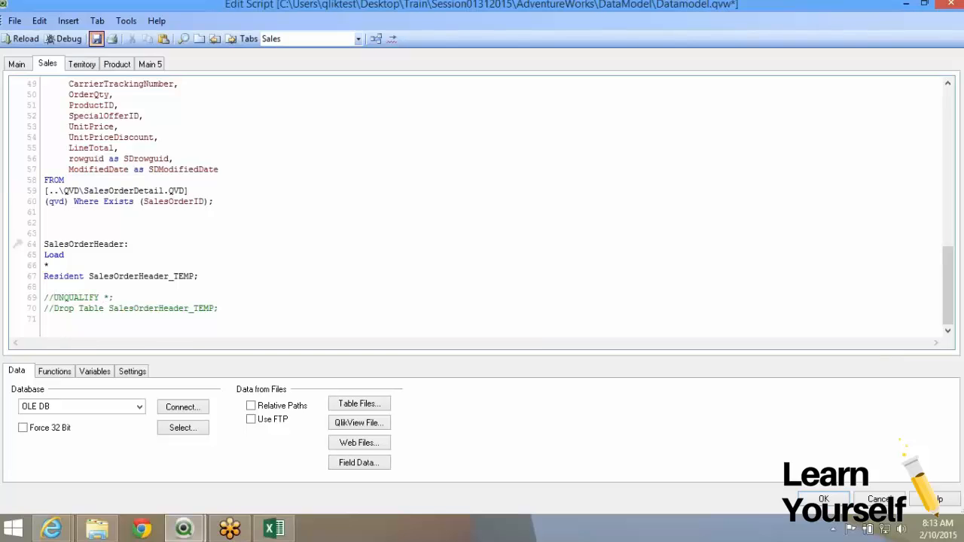
Remove Not from the Where Not Exists (ConcatTerri) condition of the second SalesTerritory load in the Territory script
{"action": "left_click", "coordinate": [81, 64]}
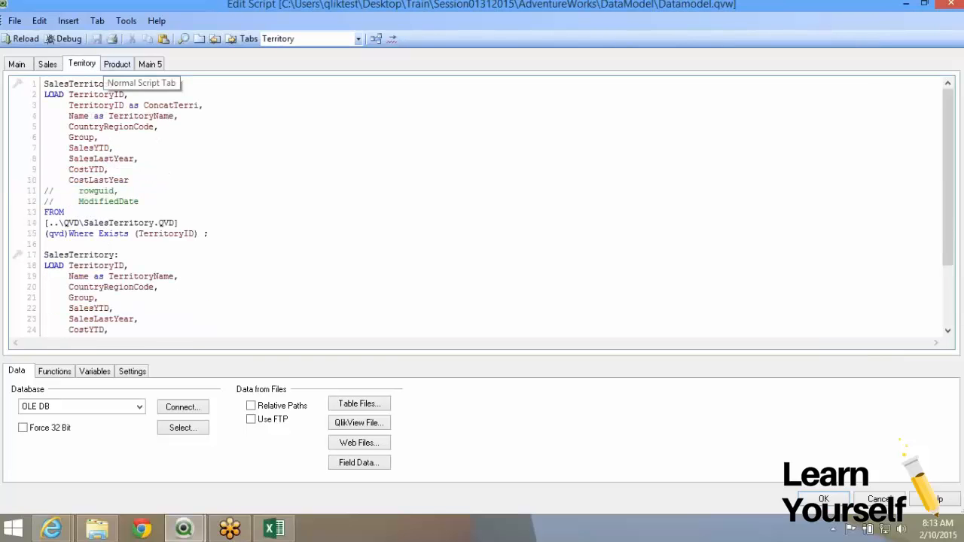
{"action": "scroll", "coordinate": [482, 204], "scroll_direction": "down", "scroll_amount": 3}
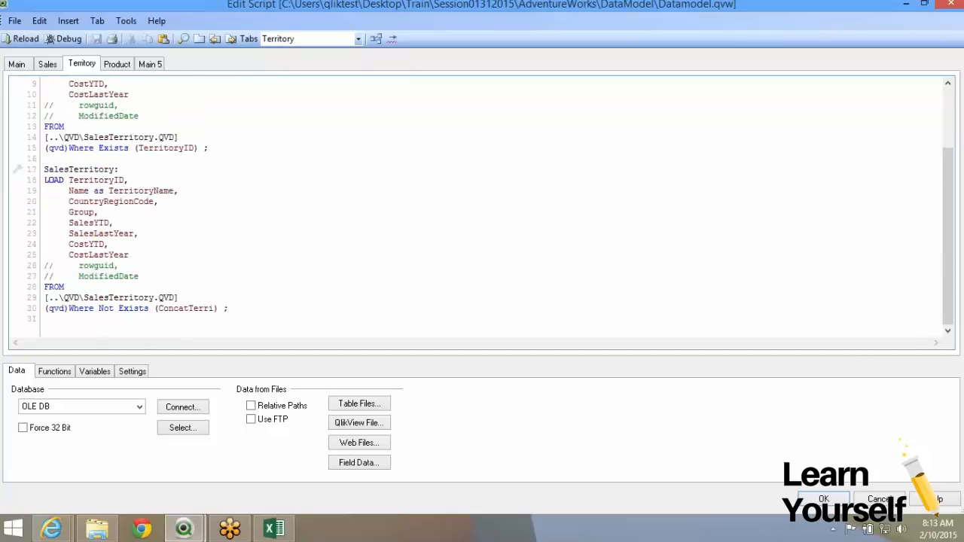
{"action": "scroll", "coordinate": [482, 203], "scroll_direction": "up", "scroll_amount": 3}
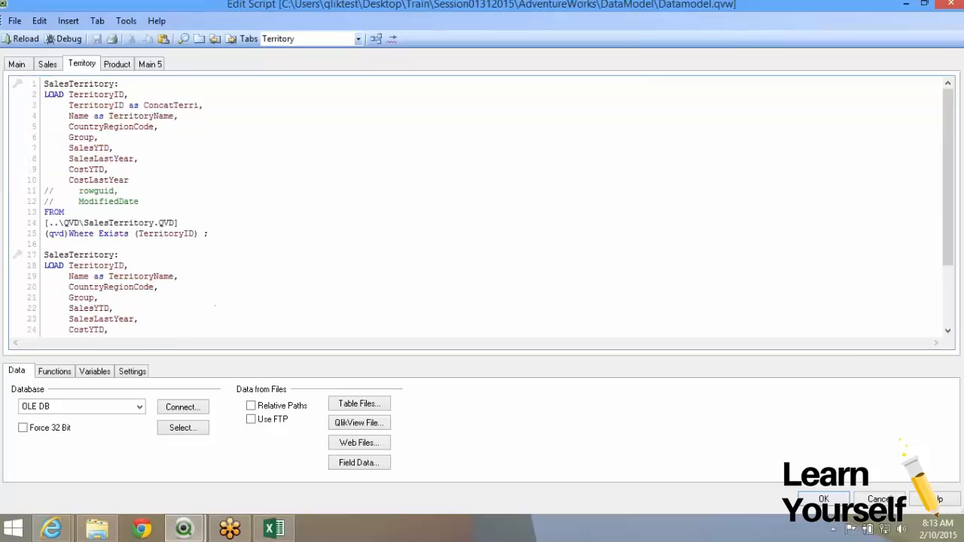
{"action": "left_click", "coordinate": [45, 244]}
{"action": "scroll", "coordinate": [482, 203], "scroll_direction": "down", "scroll_amount": 3}
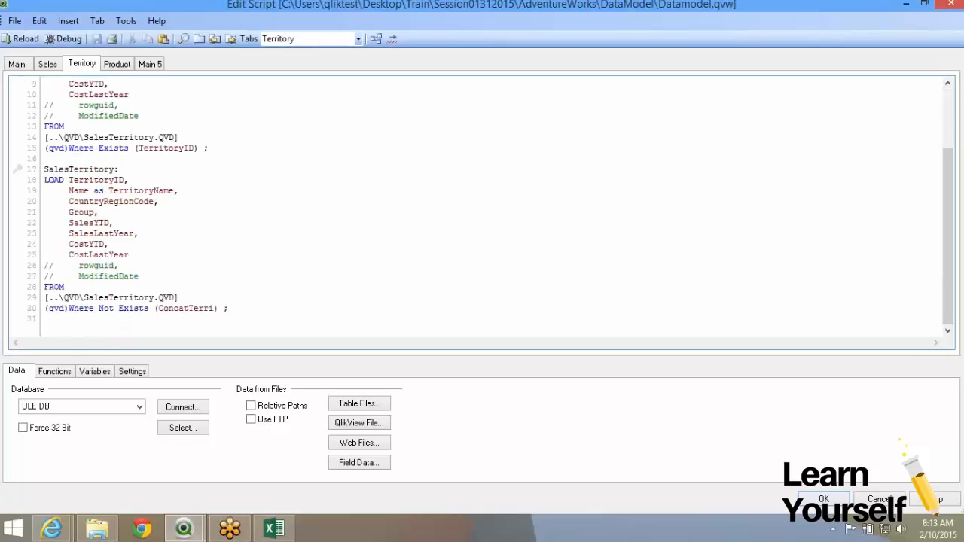
{"action": "scroll", "coordinate": [482, 204], "scroll_direction": "up", "scroll_amount": 3}
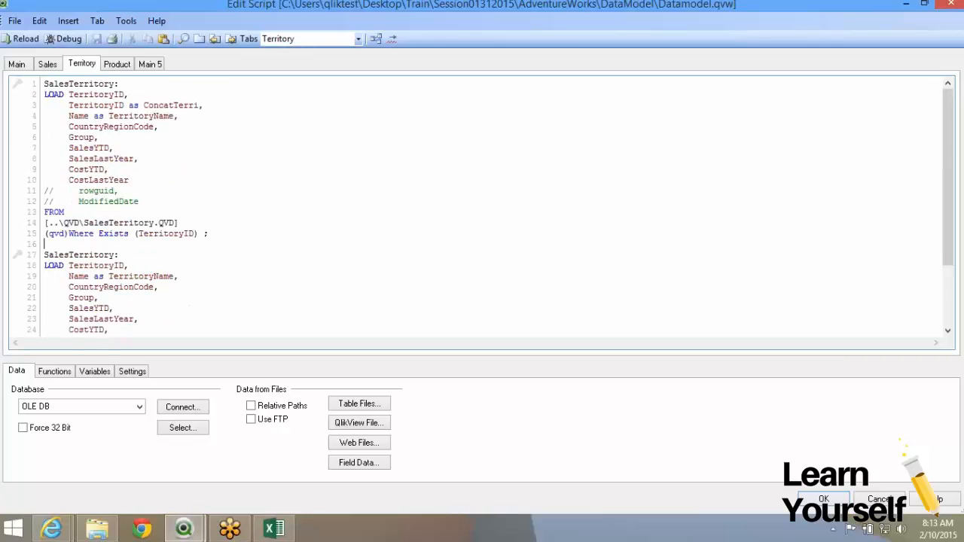
{"action": "scroll", "coordinate": [482, 203], "scroll_direction": "down", "scroll_amount": 3}
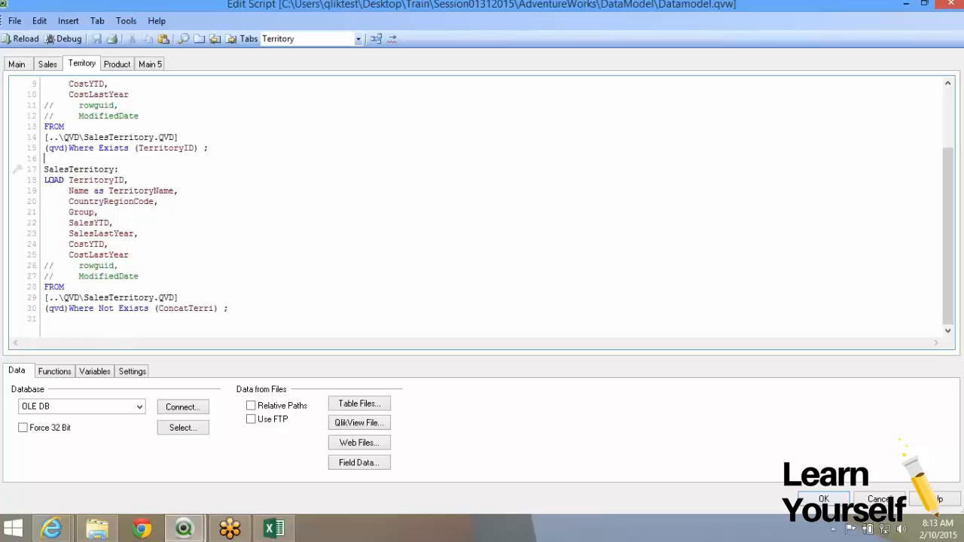
{"action": "scroll", "coordinate": [483, 203], "scroll_direction": "up", "scroll_amount": 3}
{"action": "scroll", "coordinate": [483, 203], "scroll_direction": "down", "scroll_amount": 3}
{"action": "double_click", "coordinate": [106, 308]}
{"action": "key", "text": "Delete"}
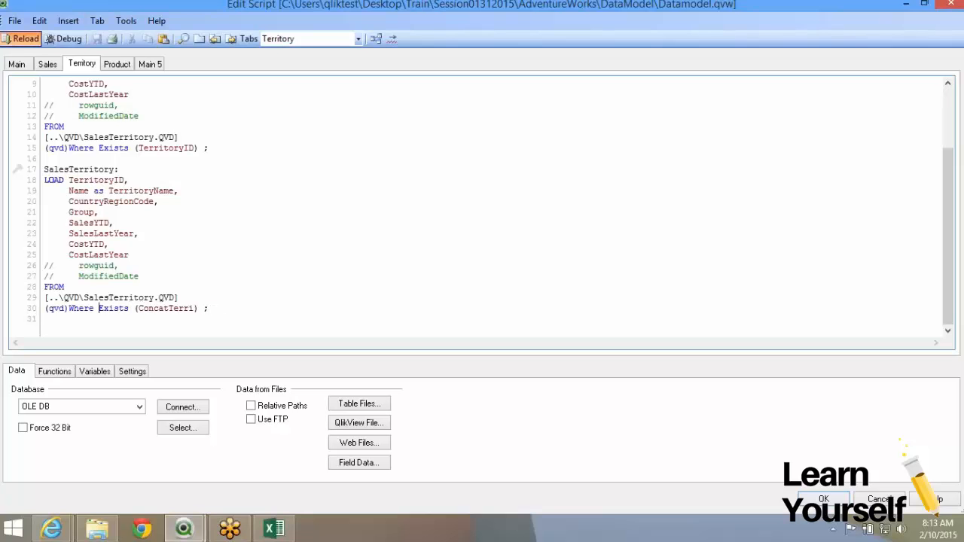
Reload the script and widen SalesTerritory and Product in the Table Viewer to examine their field names, closing the viewer when done
{"action": "left_click", "coordinate": [23, 38]}
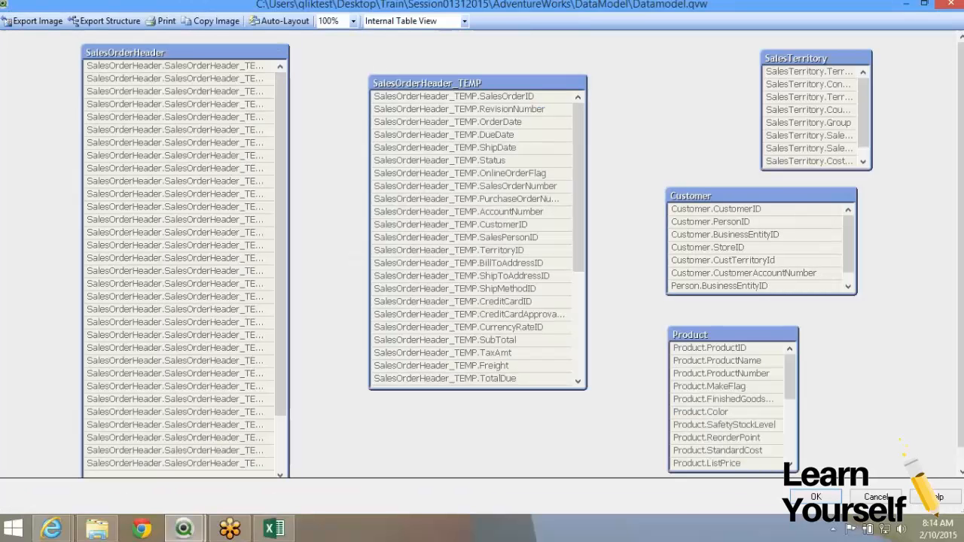
{"action": "left_click_drag", "start_coordinate": [761, 113], "coordinate": [670, 113]}
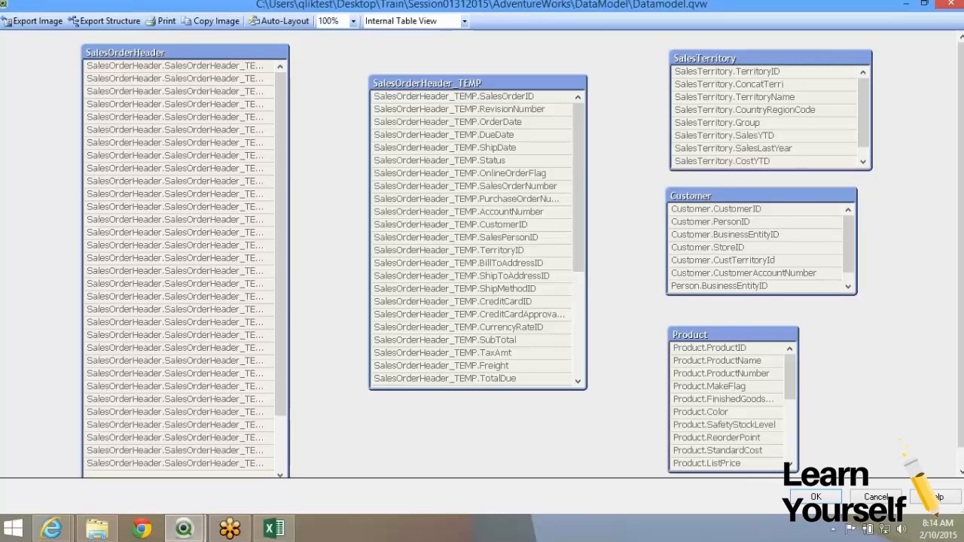
{"action": "left_click", "coordinate": [745, 109]}
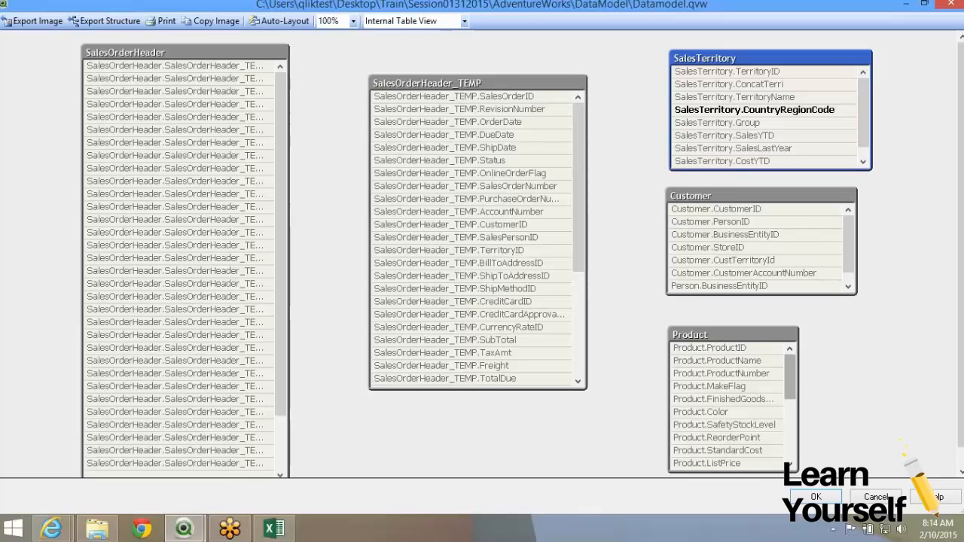
{"action": "left_click_drag", "start_coordinate": [798, 400], "coordinate": [921, 399]}
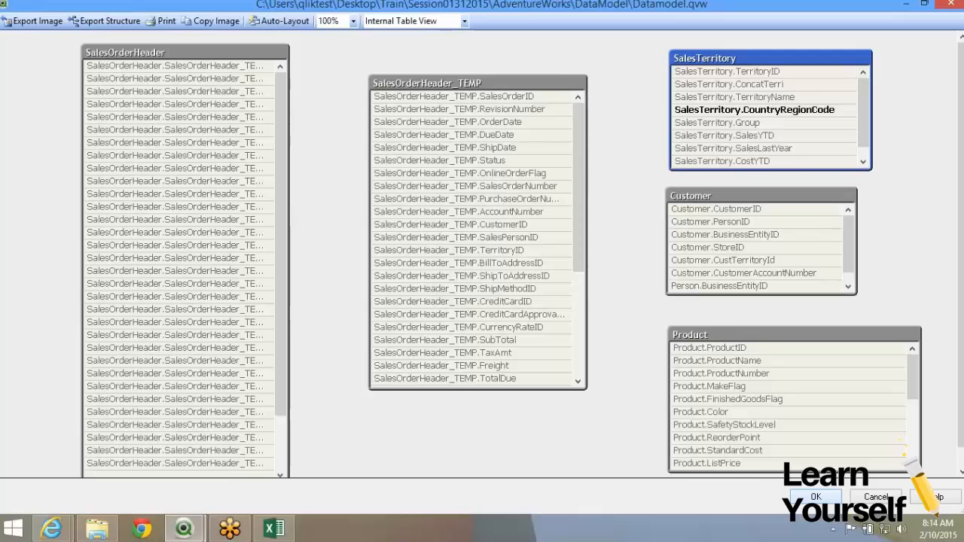
{"action": "key", "text": "Escape"}
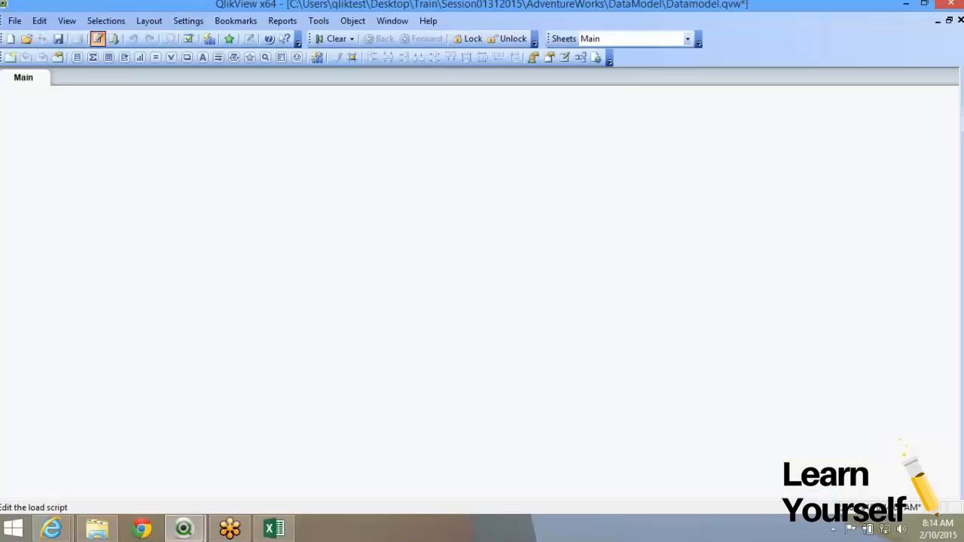
Reopen the script and move Qualify *; from the Main script back to the Sales script, above the SalesOrderHeader resident load
{"action": "left_click", "coordinate": [98, 38]}
{"action": "left_click", "coordinate": [16, 64]}
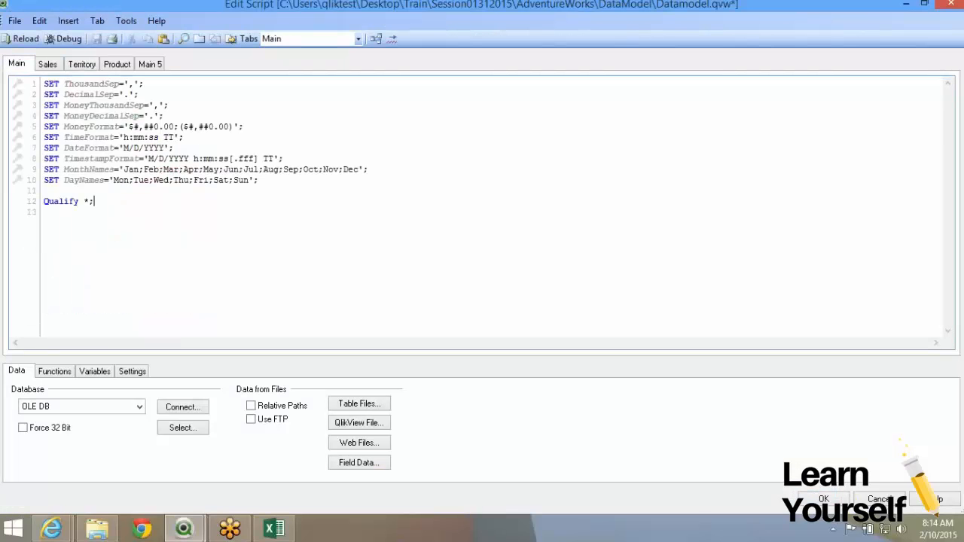
{"action": "left_click_drag", "start_coordinate": [94, 201], "coordinate": [43, 201]}
{"action": "key", "text": "ctrl+c"}
{"action": "key", "text": "Delete"}
{"action": "left_click", "coordinate": [47, 64]}
{"action": "left_click", "coordinate": [44, 223]}
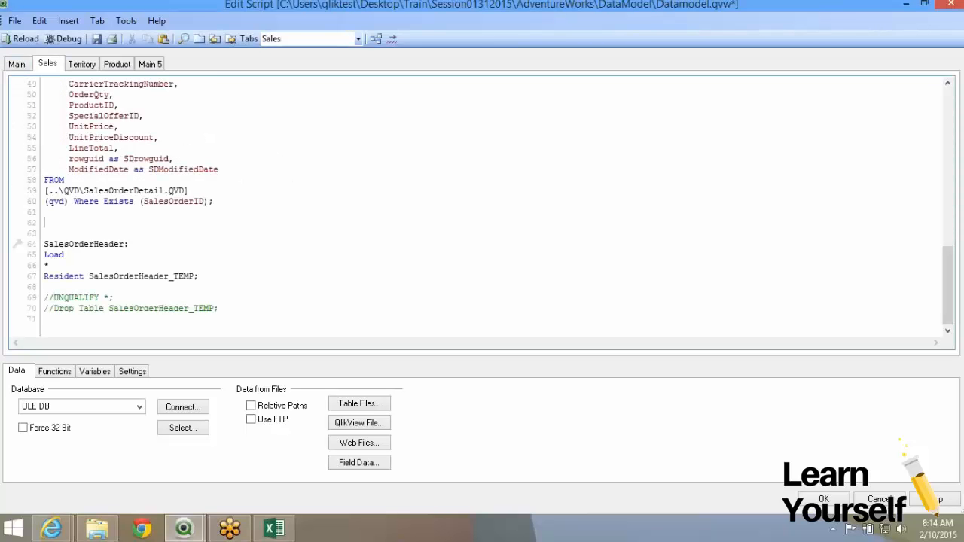
{"action": "key", "text": "ctrl+v"}
{"action": "key", "text": "BackSpace"}
{"action": "key", "text": "BackSpace"}
Restore the UNQUALIFY *; statement after the resident load, reload the data, and close the resulting dialogs
{"action": "left_click_drag", "start_coordinate": [103, 298], "coordinate": [43, 298]}
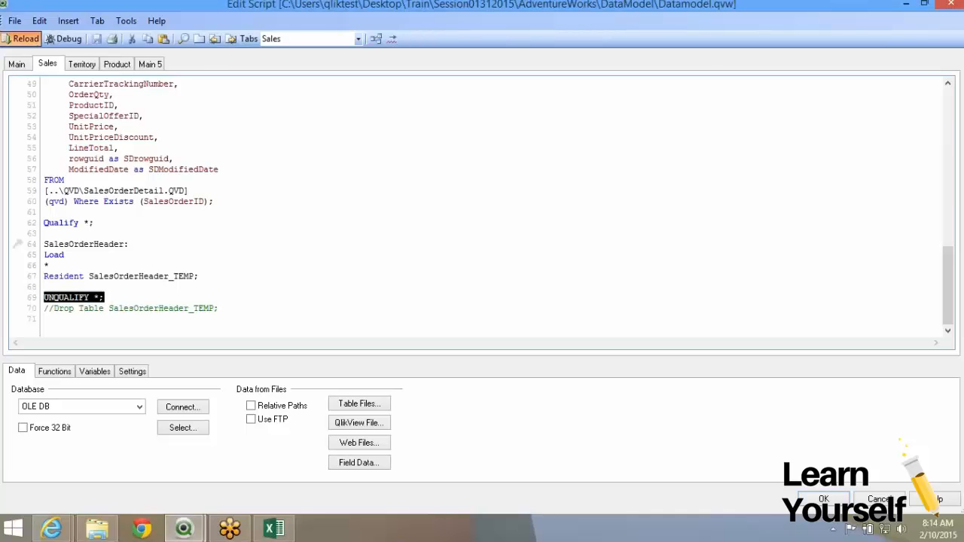
{"action": "left_click", "coordinate": [21, 38]}
{"action": "key", "text": "Return"}
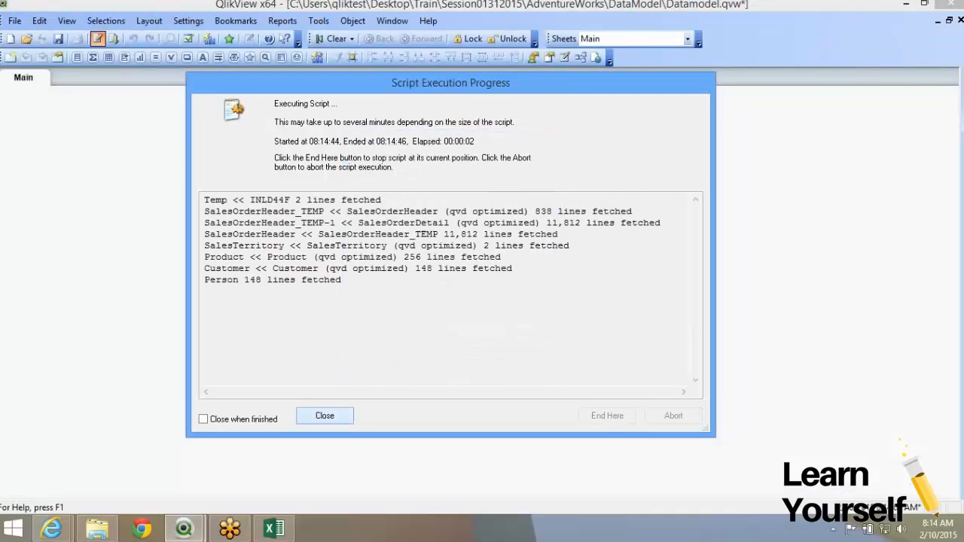
{"action": "key", "text": "Return"}
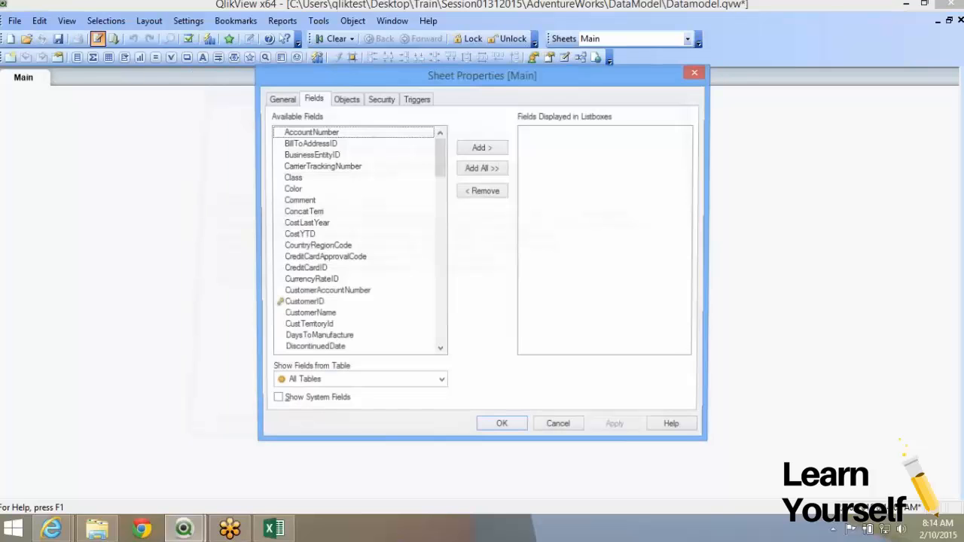
{"action": "left_click", "coordinate": [502, 428]}
Compare the field names of SalesOrderHeader and SalesOrderHeader_TEMP in the Table Viewer, ending back in the script
{"action": "left_click", "coordinate": [581, 58]}
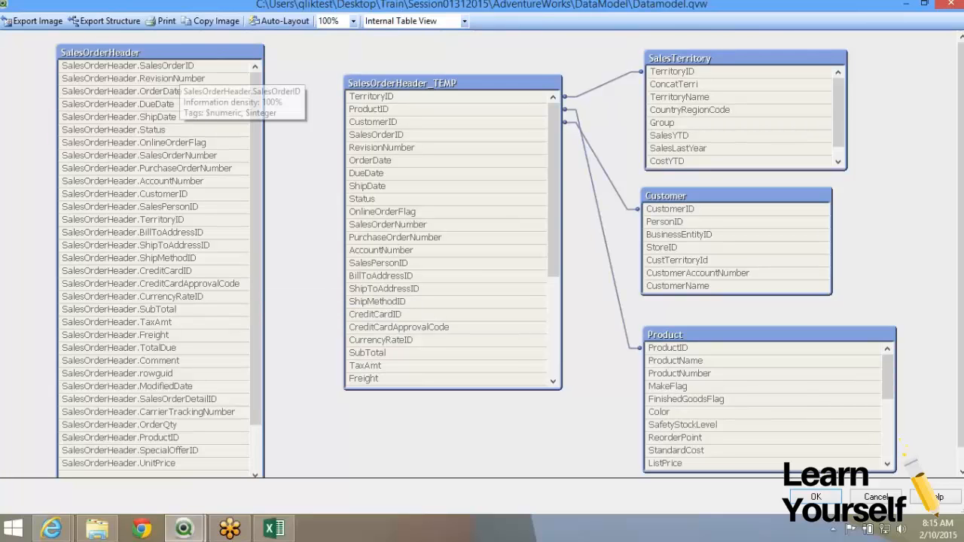
{"action": "left_click", "coordinate": [180, 68]}
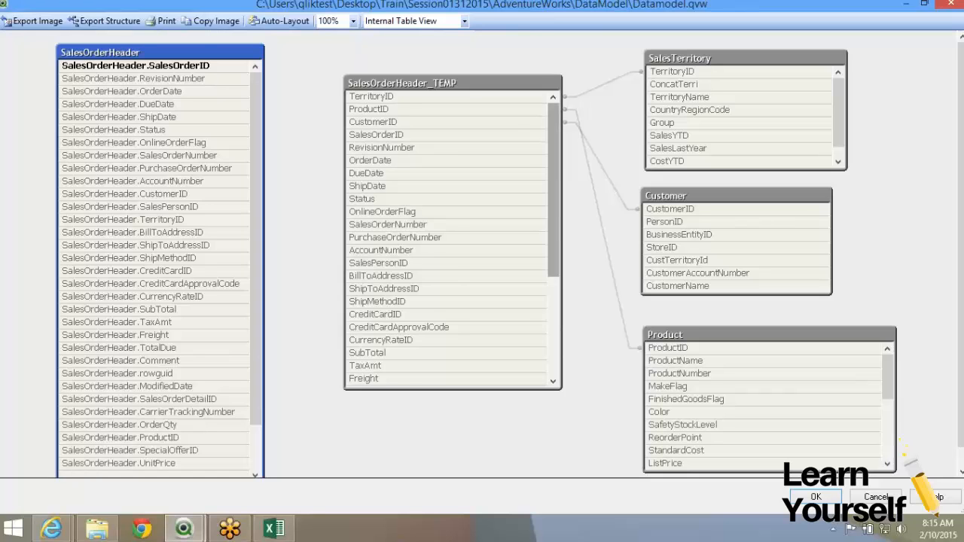
{"action": "left_click_drag", "start_coordinate": [554, 190], "coordinate": [554, 289]}
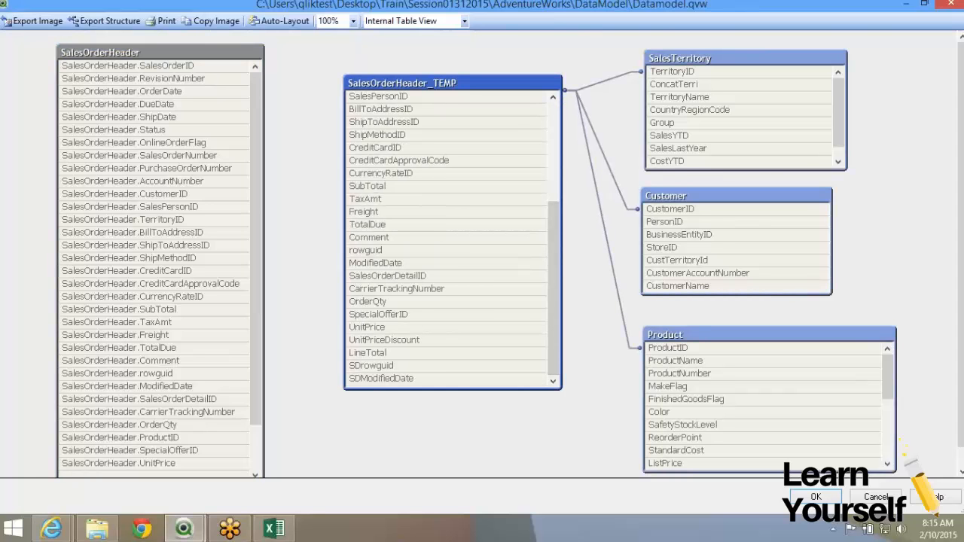
{"action": "key", "text": "Escape"}
{"action": "left_click", "coordinate": [98, 38]}
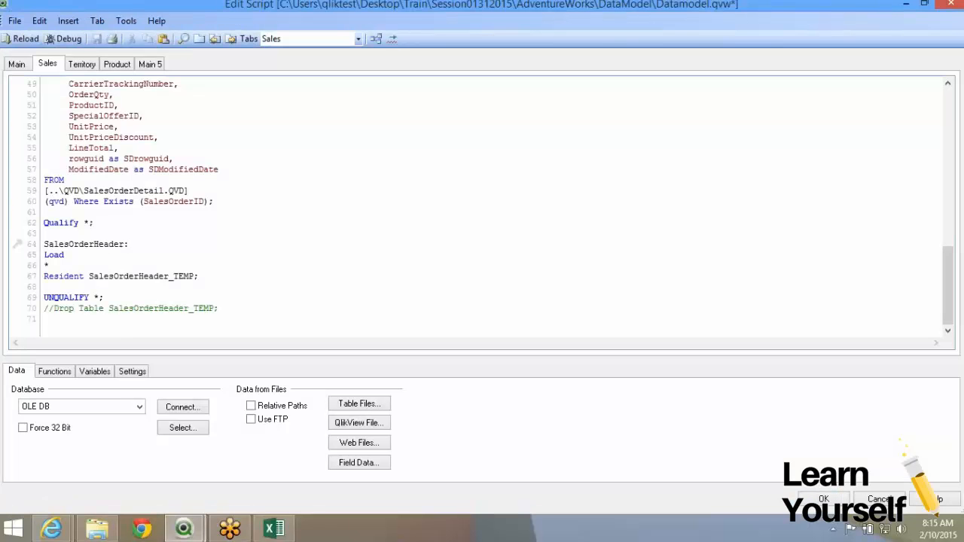
{"action": "left_click", "coordinate": [376, 40]}
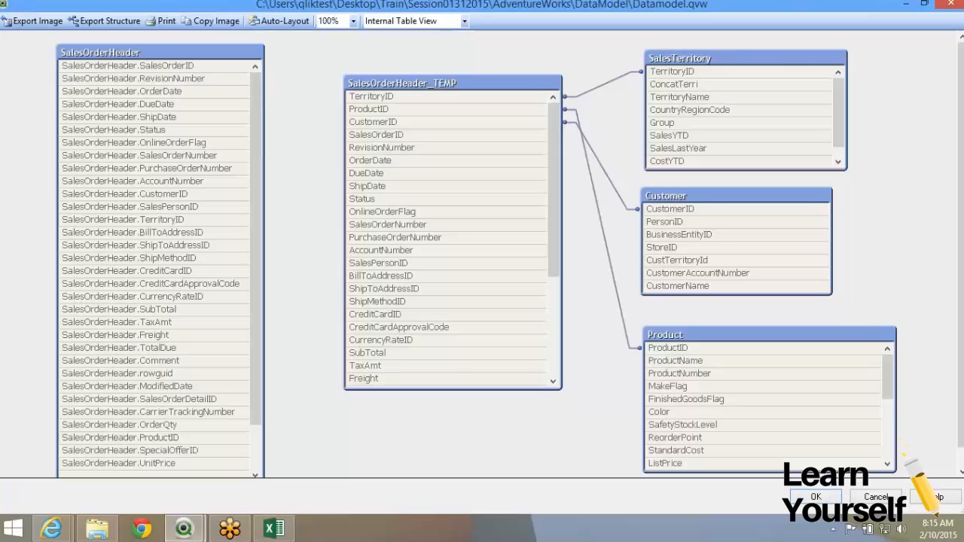
{"action": "left_click", "coordinate": [136, 66]}
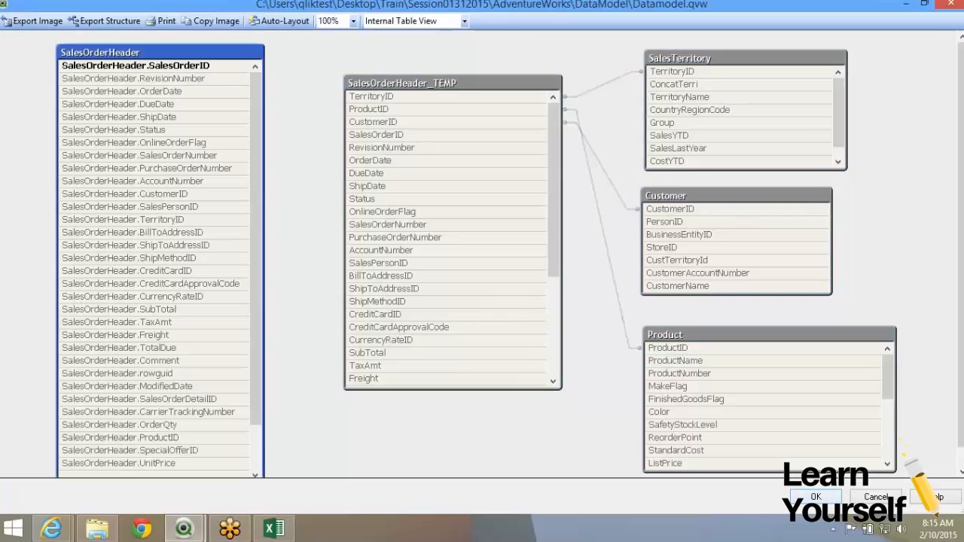
{"action": "key", "text": "Escape"}
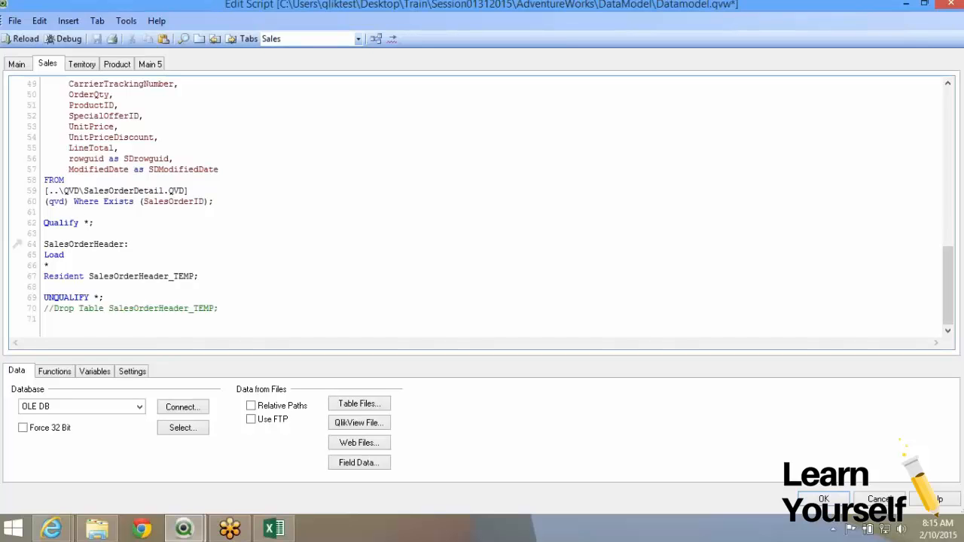
Replace the * in the Qualify statement with SalesOrderID, SalesOrderDetailID, CarrierTrackingNumber, OrderQty and ProductID, copied from the SalesOrderDetail load
{"action": "double_click", "coordinate": [88, 223]}
{"action": "left_click", "coordinate": [88, 223]}
{"action": "double_click", "coordinate": [87, 223]}
{"action": "scroll", "coordinate": [482, 207], "scroll_direction": "up", "scroll_amount": 3}
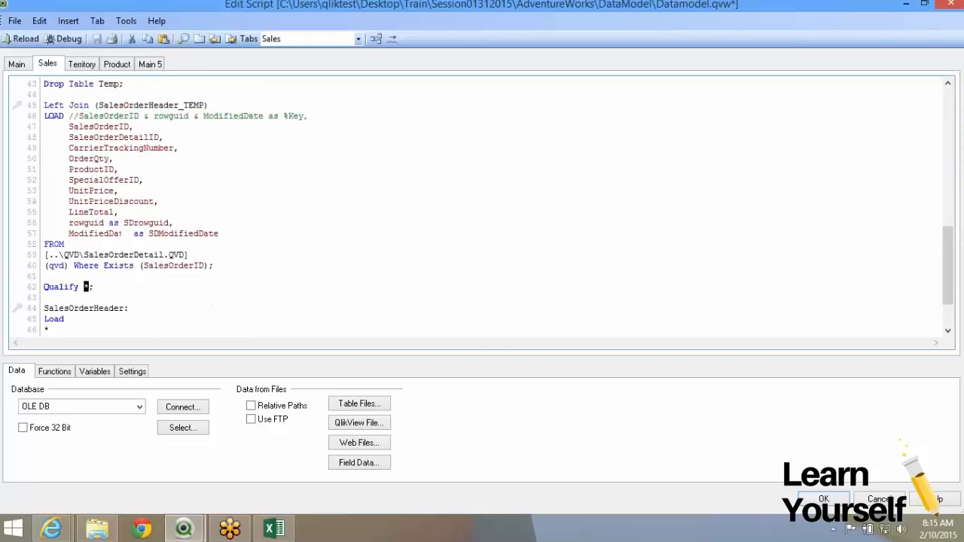
{"action": "left_click_drag", "start_coordinate": [69, 148], "coordinate": [121, 194]}
{"action": "key", "text": "ctrl+c"}
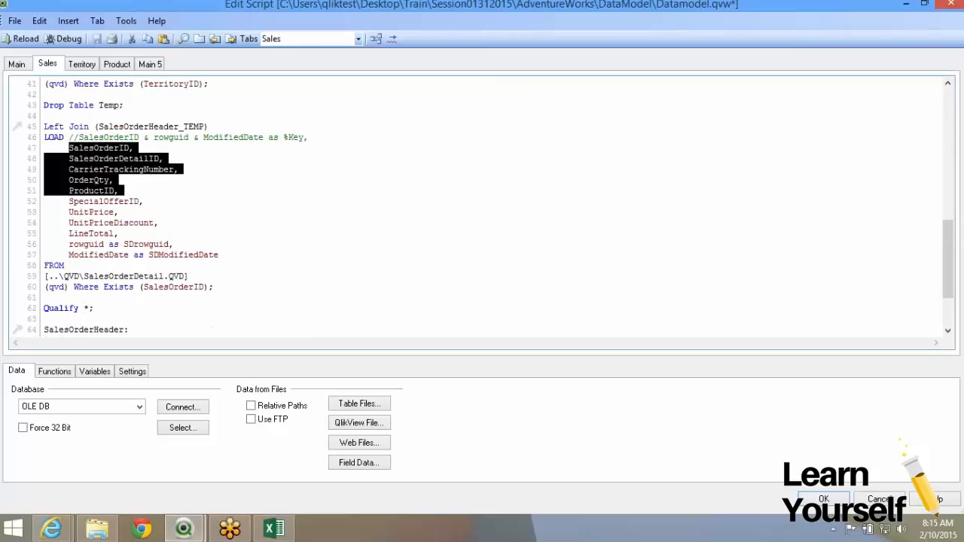
{"action": "double_click", "coordinate": [86, 308]}
{"action": "key", "text": "ctrl+v"}
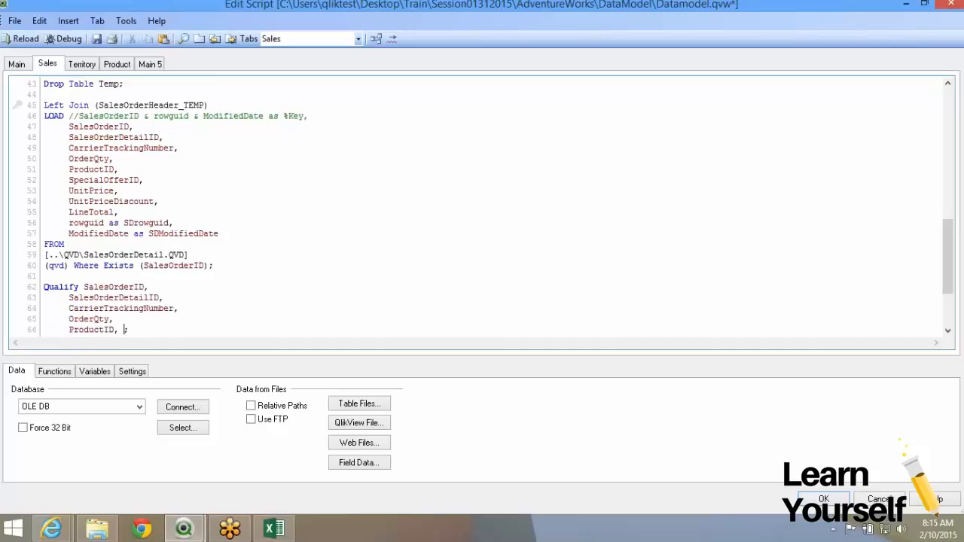
{"action": "key", "text": "BackSpace"}
{"action": "key", "text": "BackSpace"}
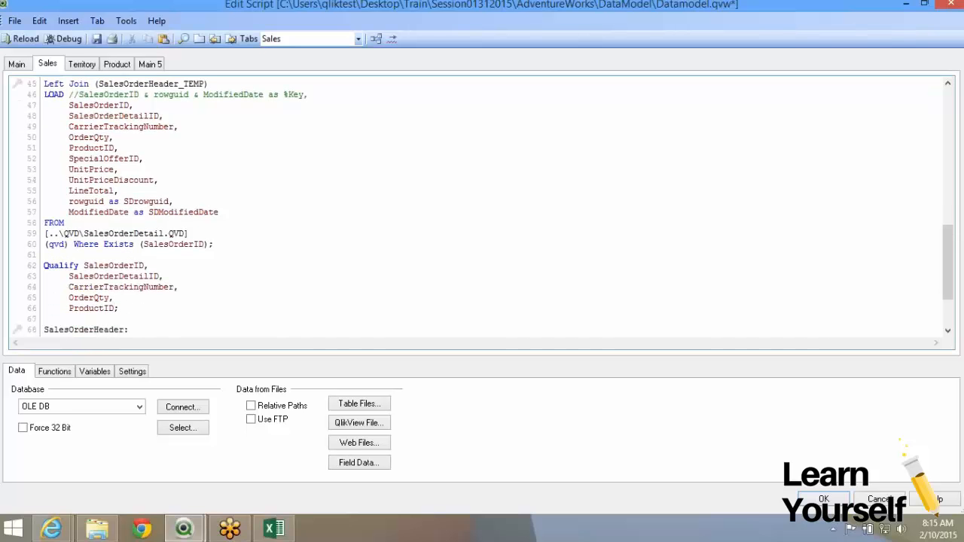
Review the field list in the Qualify statement above the SalesOrderHeader load and save the script
{"action": "scroll", "coordinate": [482, 207], "scroll_direction": "down", "scroll_amount": 3}
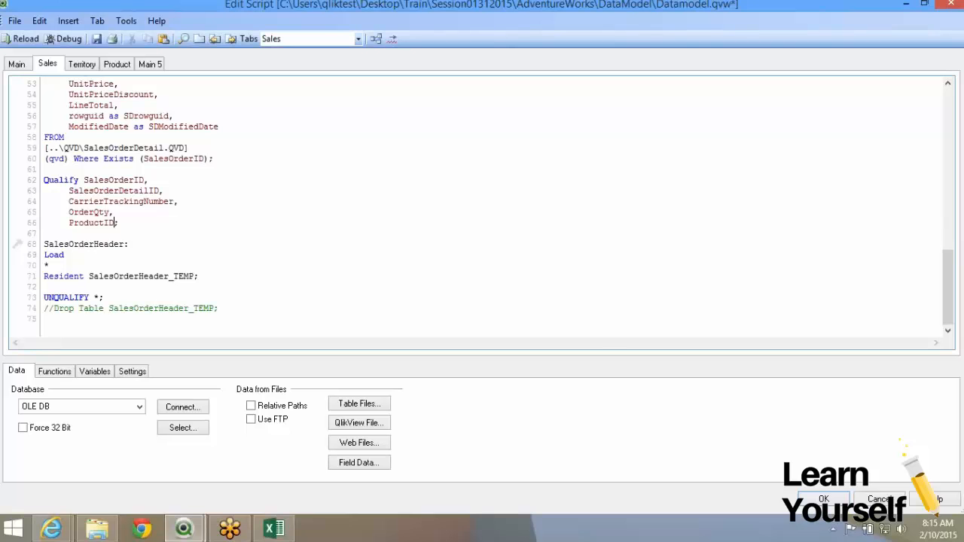
{"action": "left_click_drag", "start_coordinate": [87, 180], "coordinate": [119, 223]}
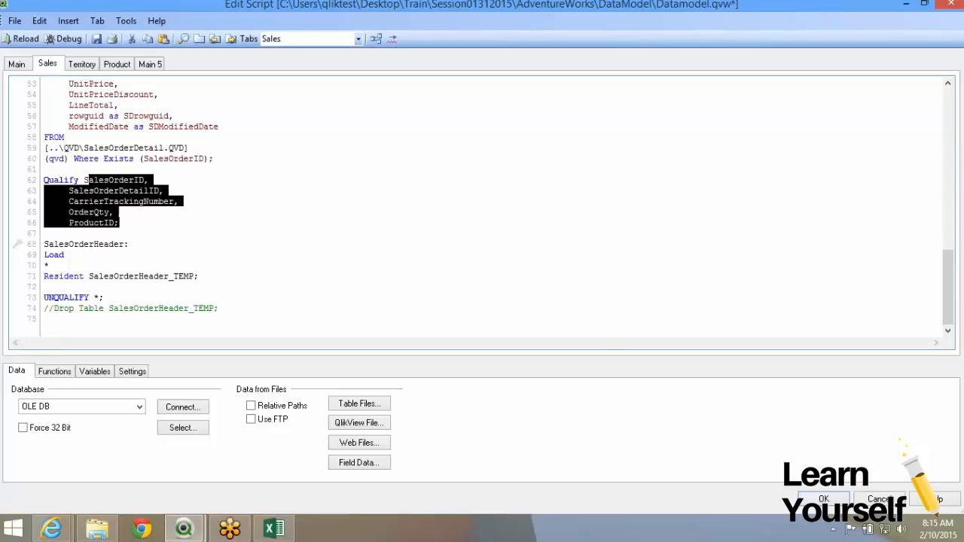
{"action": "left_click", "coordinate": [97, 39]}
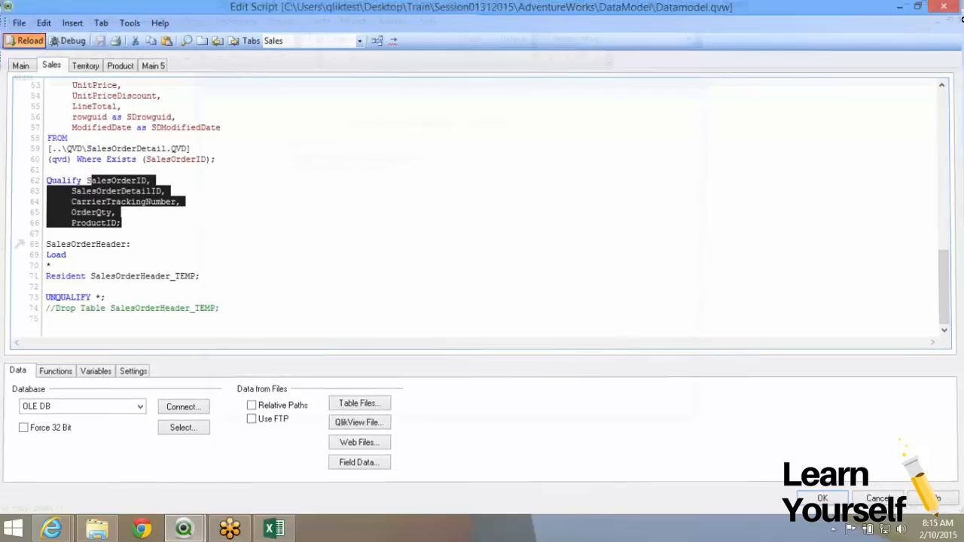
Try to reload the data with the five listed fields qualified, checking the processes and CPU performance in Task Manager
{"action": "left_click", "coordinate": [21, 39]}
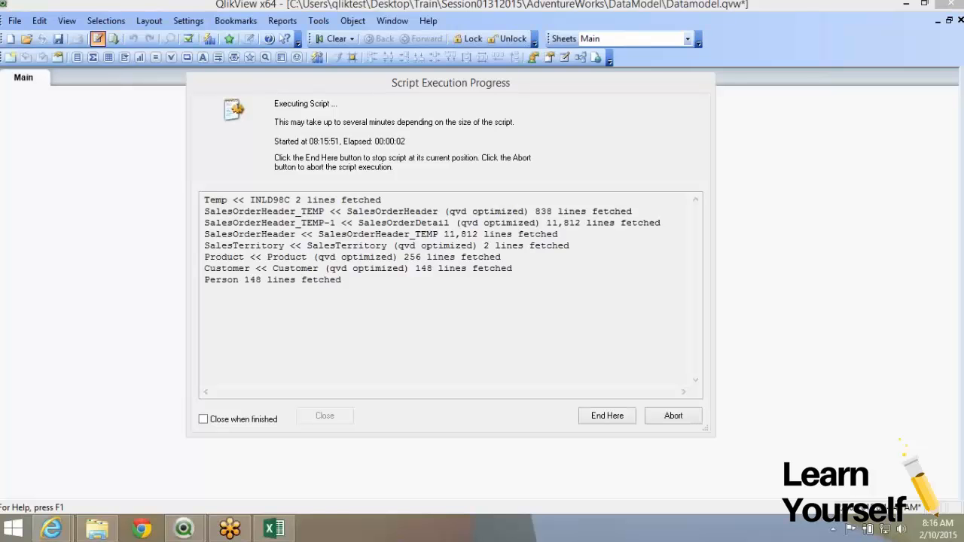
{"action": "key", "text": "ctrl+shift+Escape"}
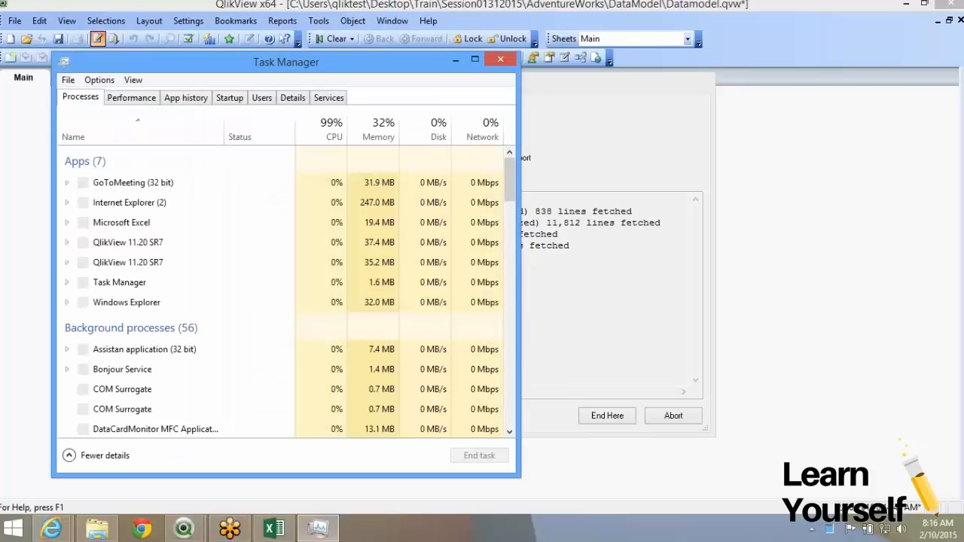
{"action": "left_click", "coordinate": [230, 98]}
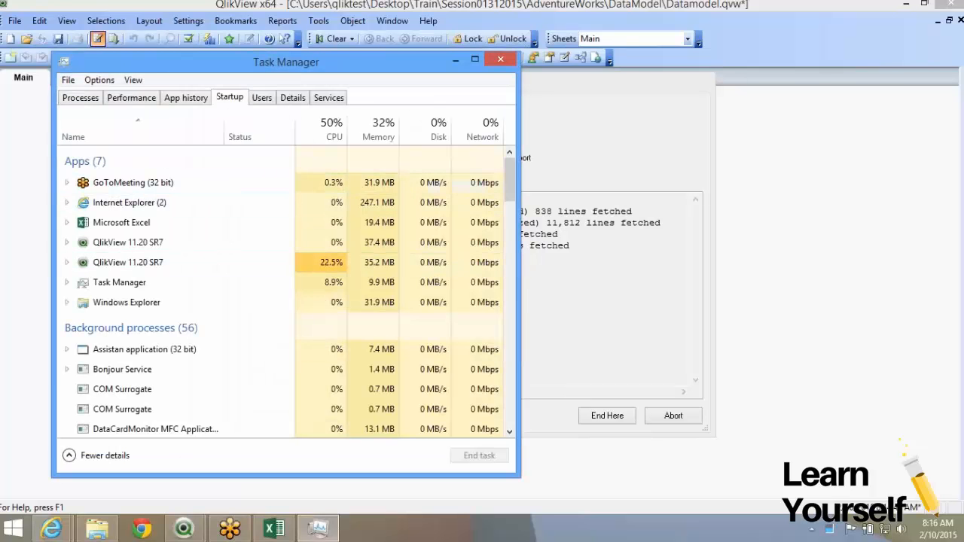
{"action": "left_click", "coordinate": [186, 98]}
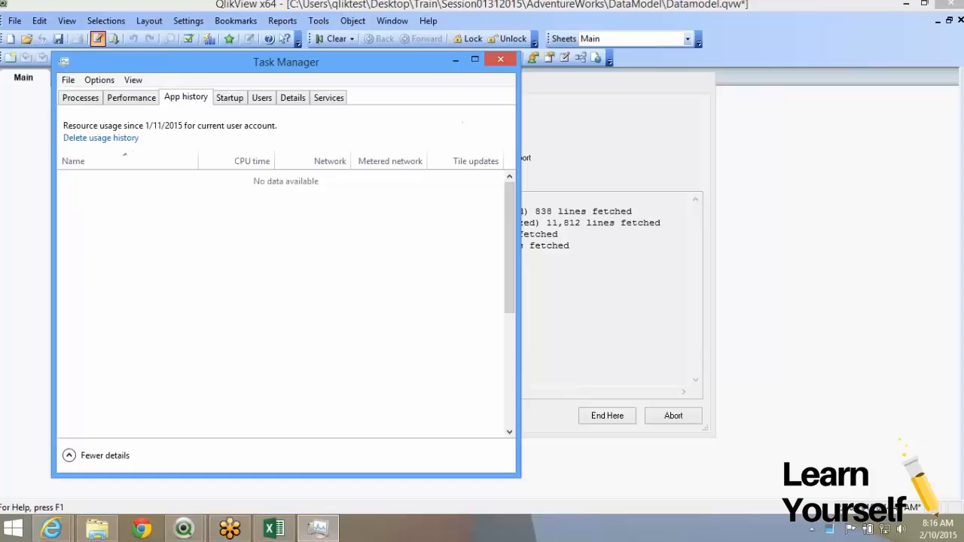
{"action": "left_click", "coordinate": [131, 98]}
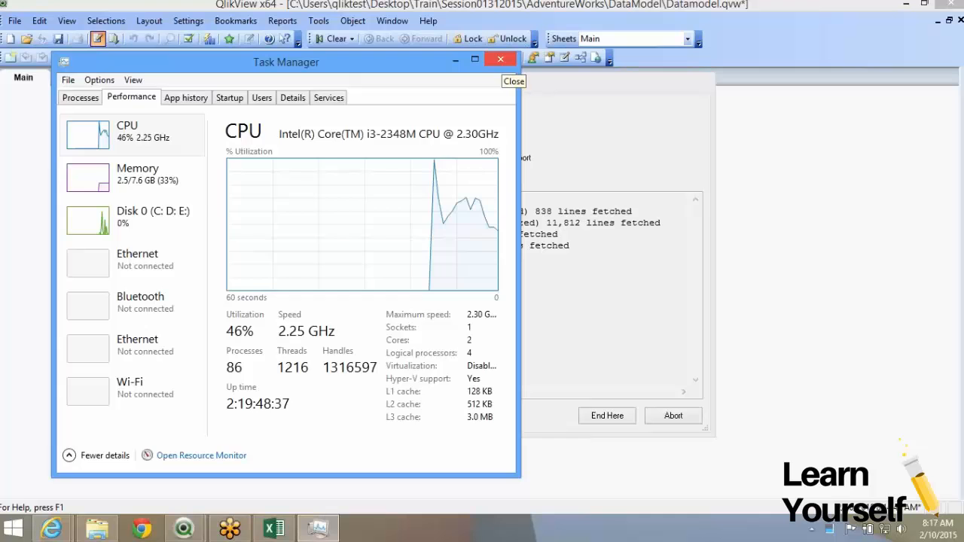
{"action": "left_click", "coordinate": [500, 58]}
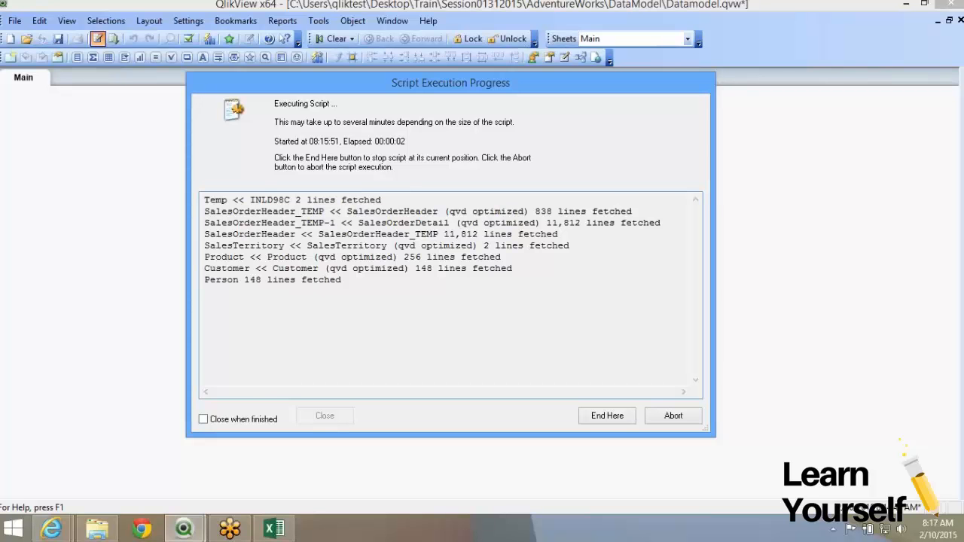
Abort the running reload, confirm the abort, and close the script execution progress dialog
{"action": "left_click_drag", "start_coordinate": [344, 281], "coordinate": [230, 235]}
{"action": "left_click", "coordinate": [229, 235]}
{"action": "left_click", "coordinate": [674, 415]}
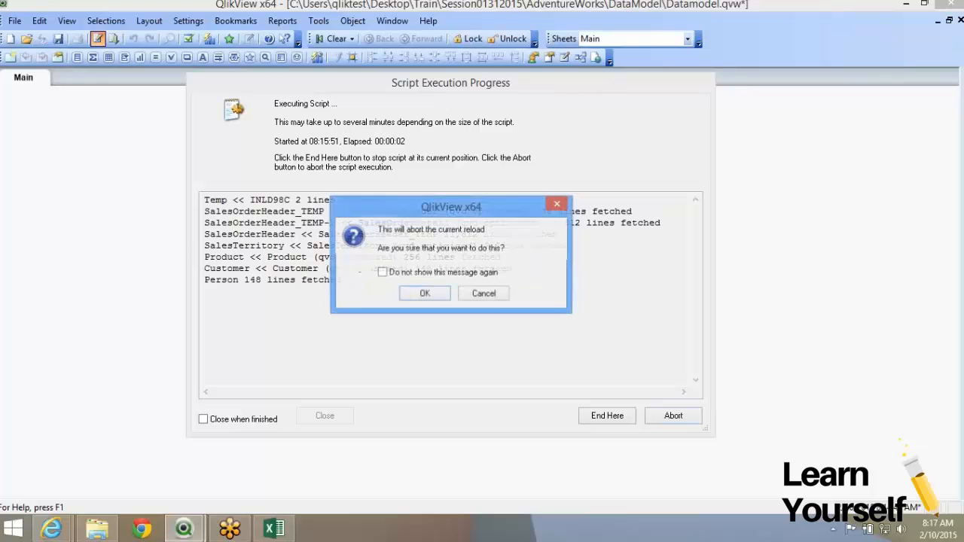
{"action": "key", "text": "Return"}
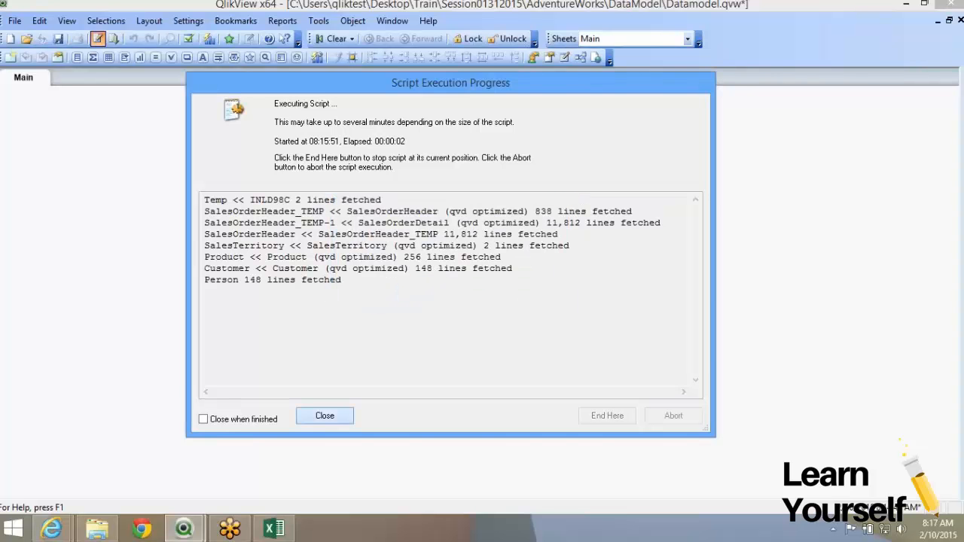
{"action": "key", "text": "Return"}
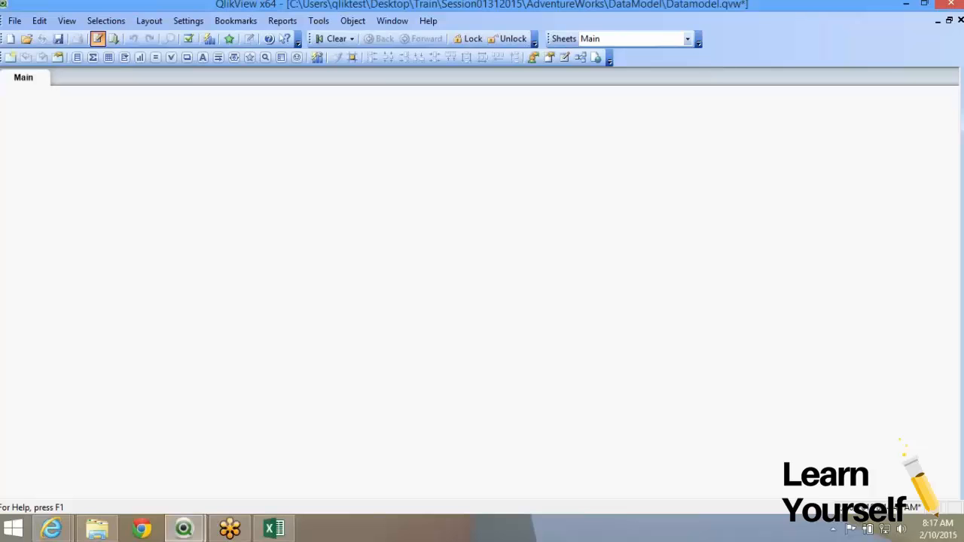
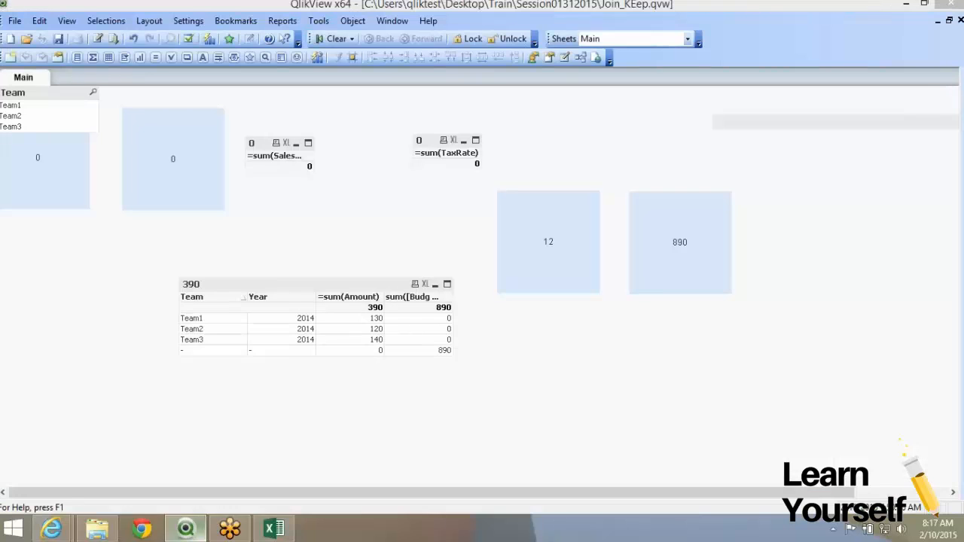
Start a new QlikView instance, open the Datamodel document, and bring up its load script
{"action": "right_click", "coordinate": [186, 529]}
{"action": "left_click", "coordinate": [151, 458]}
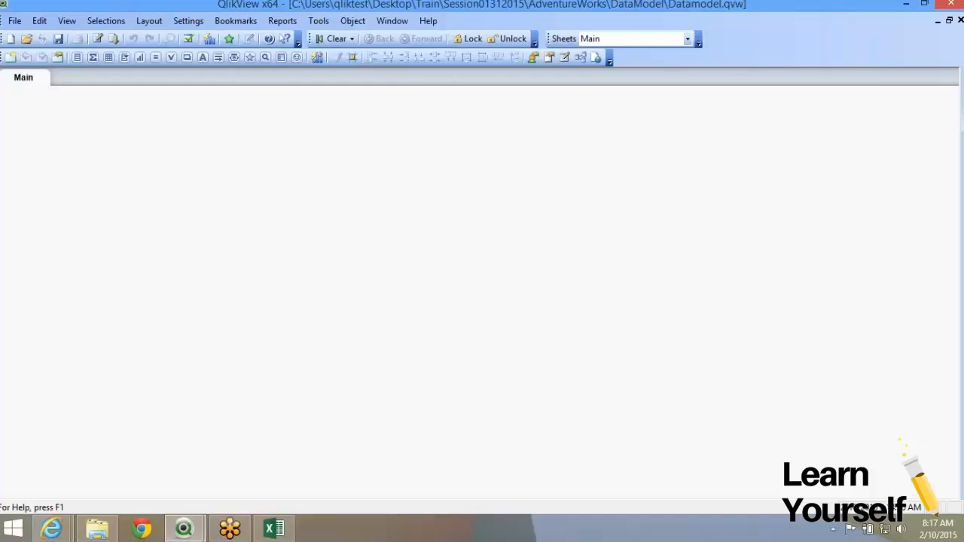
{"action": "left_click", "coordinate": [97, 39]}
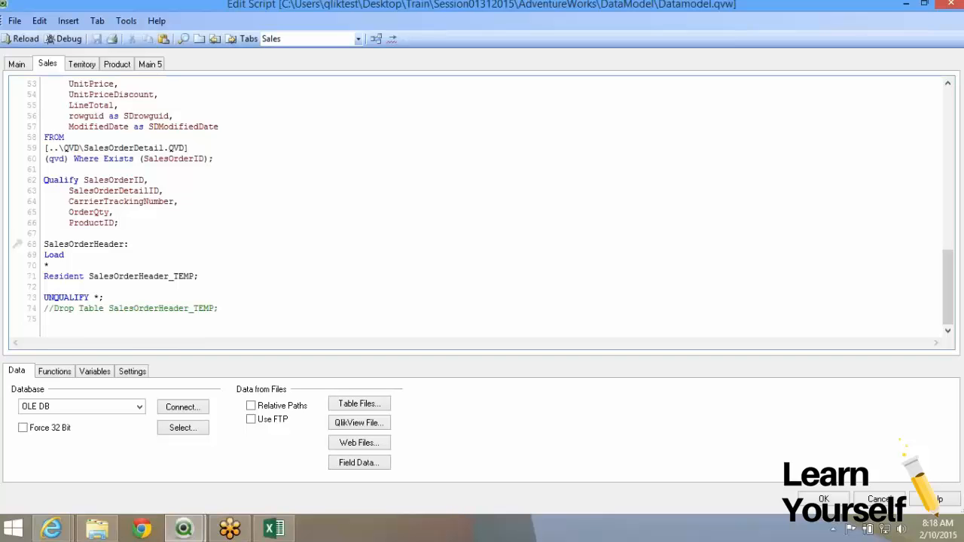
Copy the field list from the Qualify statement and replace it there with *
{"action": "left_click_drag", "start_coordinate": [114, 223], "coordinate": [81, 180]}
{"action": "key", "text": "ctrl+c"}
{"action": "type", "text": "*"}
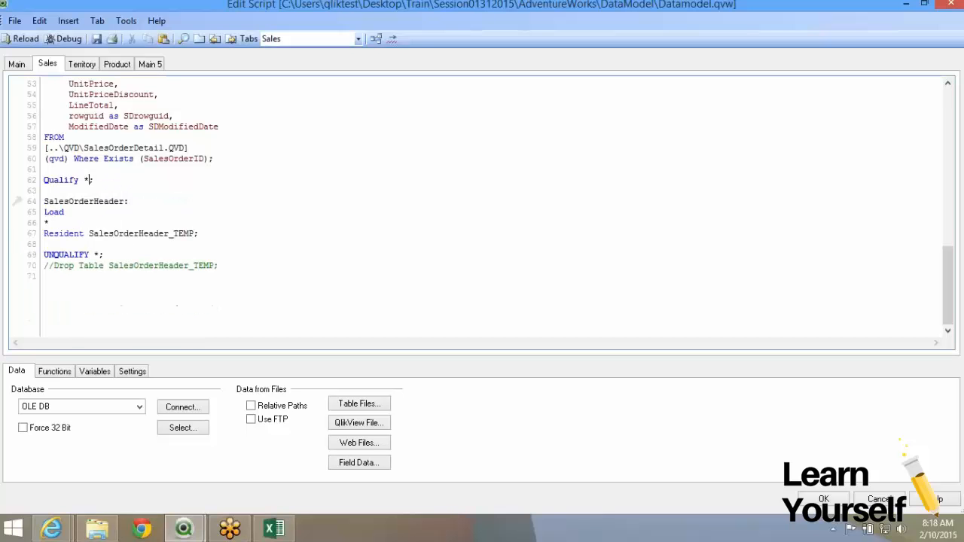
Run the script in the debugger with a limited load of 1000, accept the script error, and close the debugger
{"action": "left_click", "coordinate": [64, 38]}
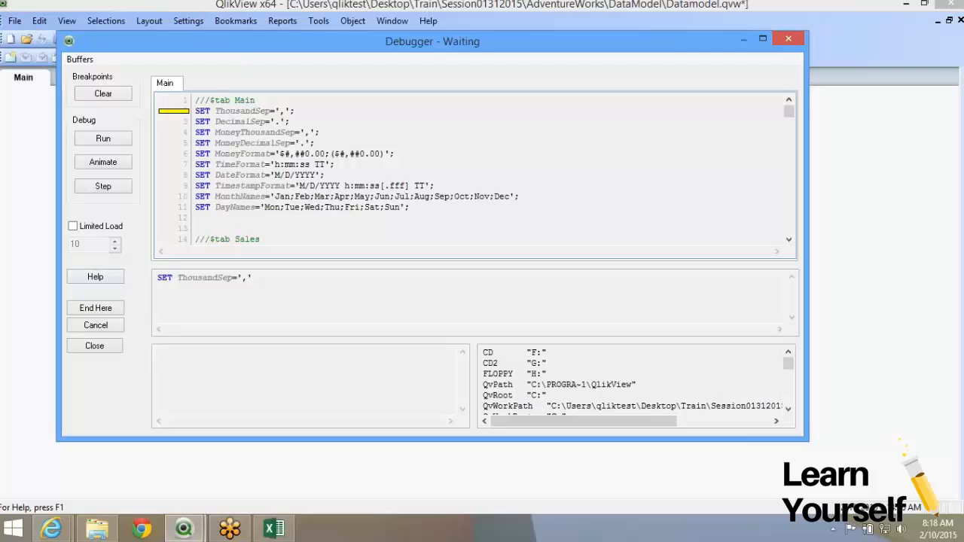
{"action": "left_click", "coordinate": [73, 226]}
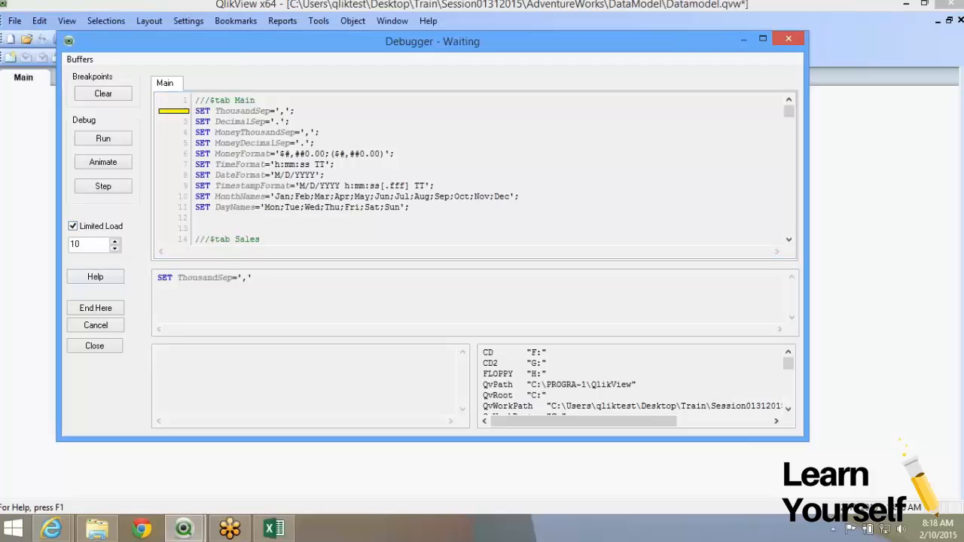
{"action": "type", "text": "00"}
{"action": "left_click", "coordinate": [103, 138]}
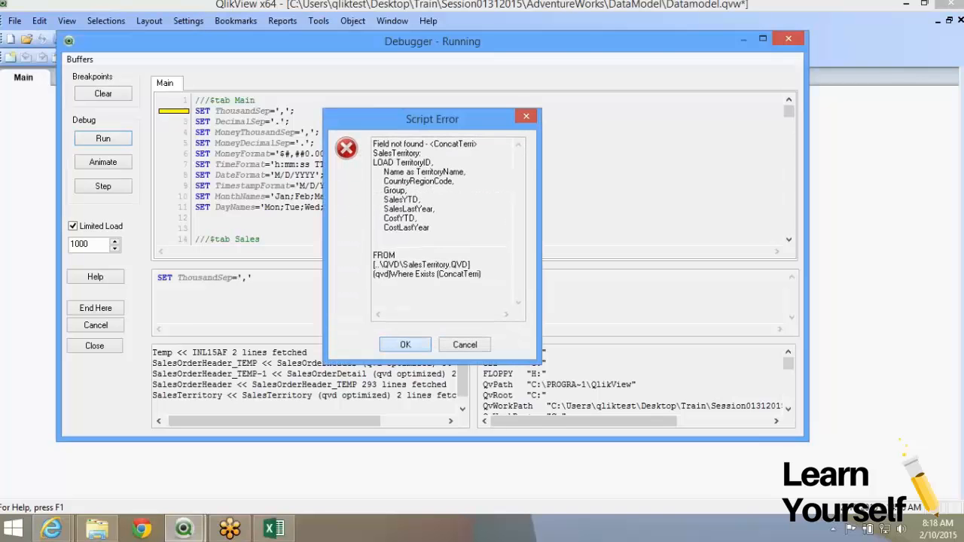
{"action": "key", "text": "Return"}
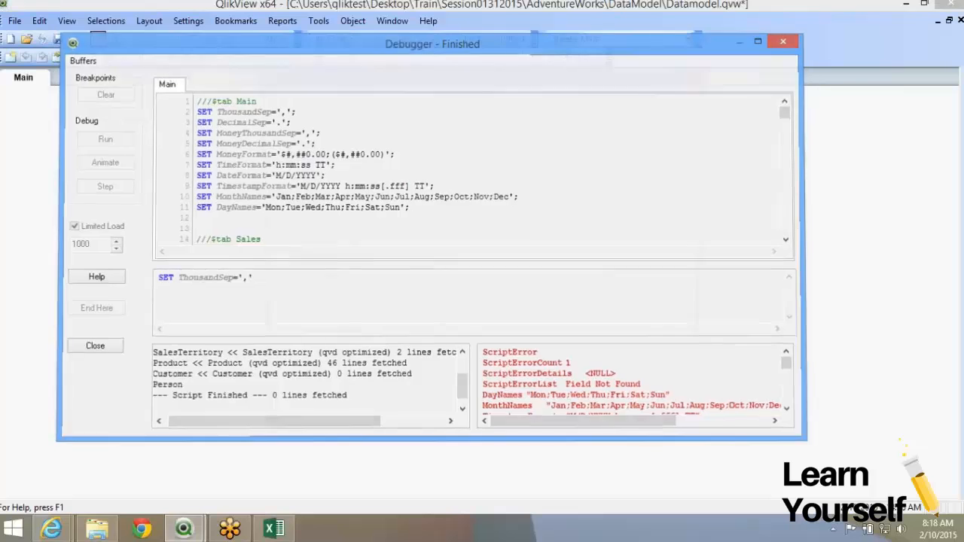
{"action": "key", "text": "Return"}
View the qualified SalesOrderHeader fields and table links in the Table Viewer, ending back in the script
{"action": "left_click", "coordinate": [580, 57]}
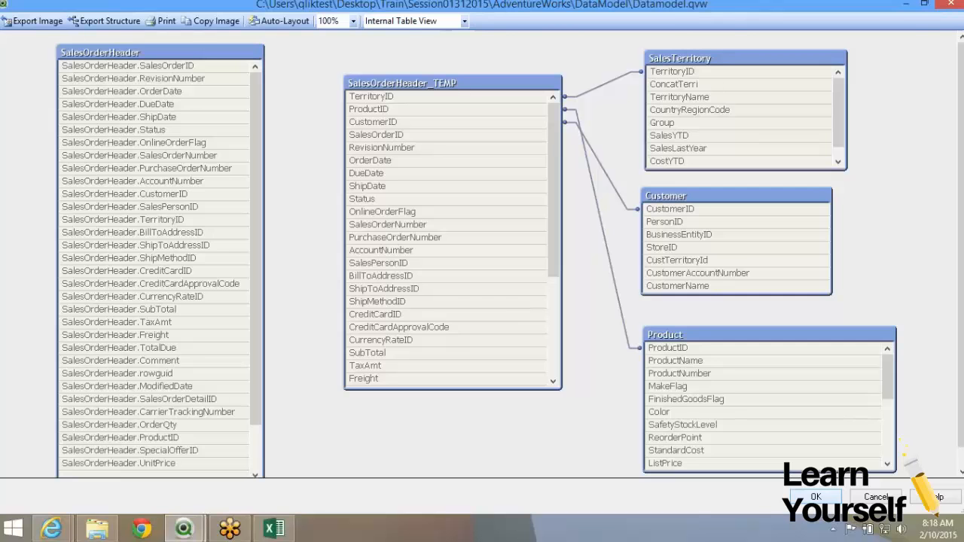
{"action": "key", "text": "Escape"}
{"action": "left_click", "coordinate": [99, 37]}
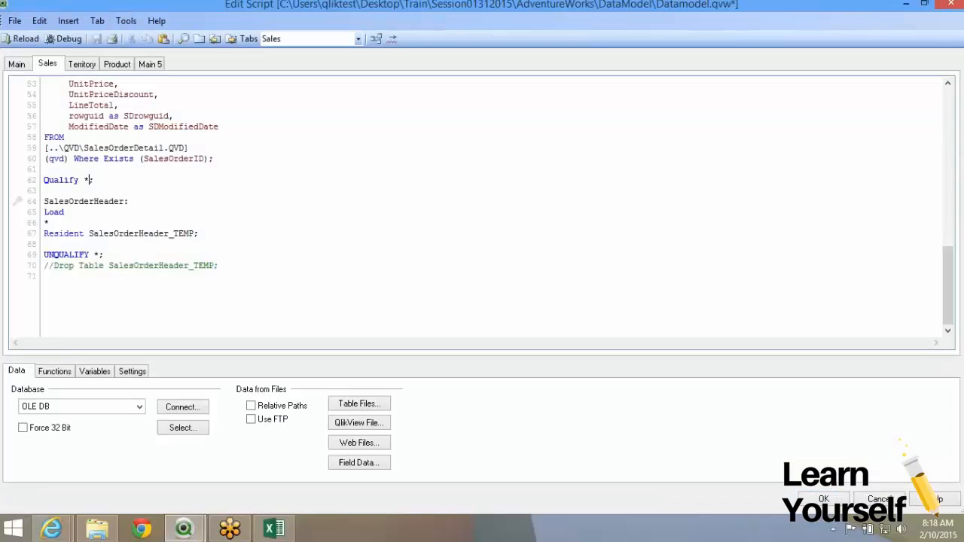
Put the copied five-field list back in the Qualify statement and debug the script with a limited load of 10
{"action": "key", "text": "BackSpace"}
{"action": "key", "text": "ctrl+v"}
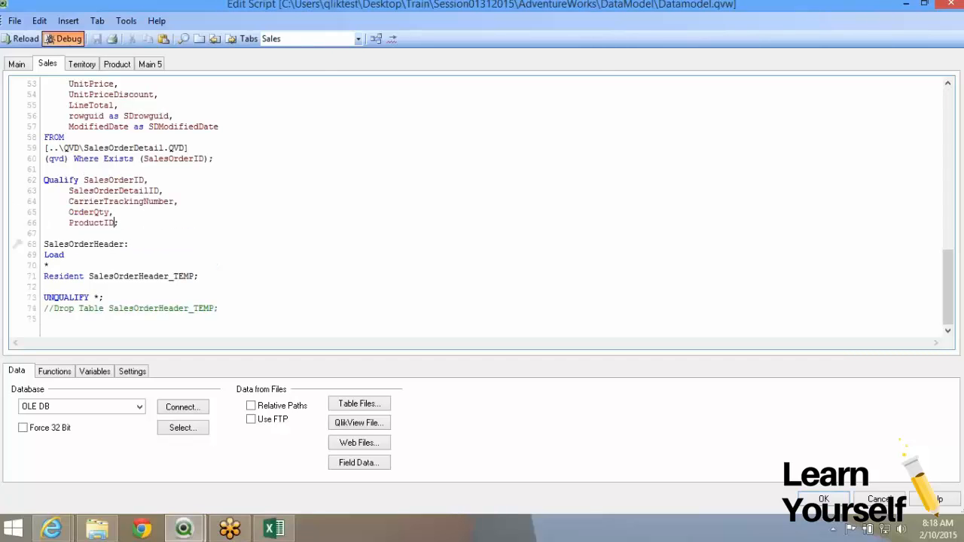
{"action": "left_click", "coordinate": [64, 37]}
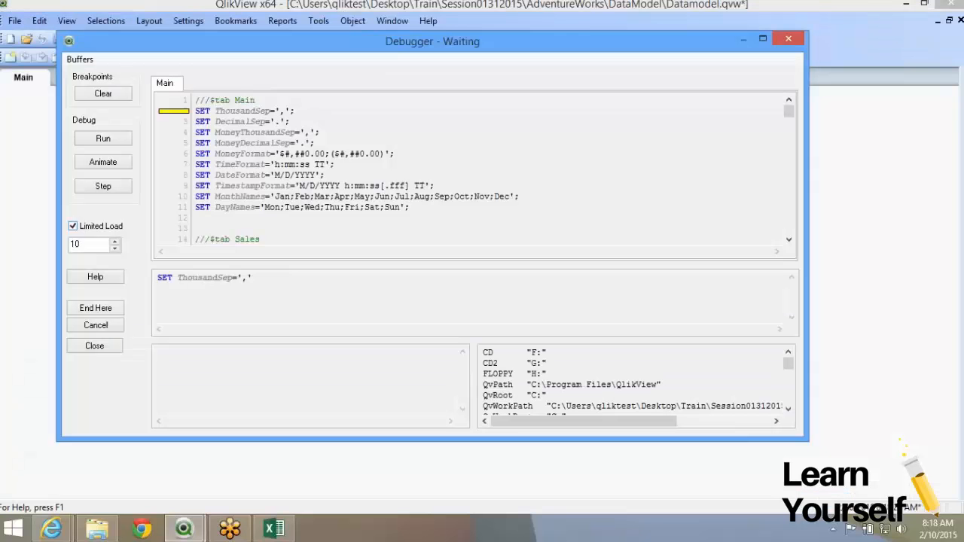
{"action": "left_click", "coordinate": [104, 139]}
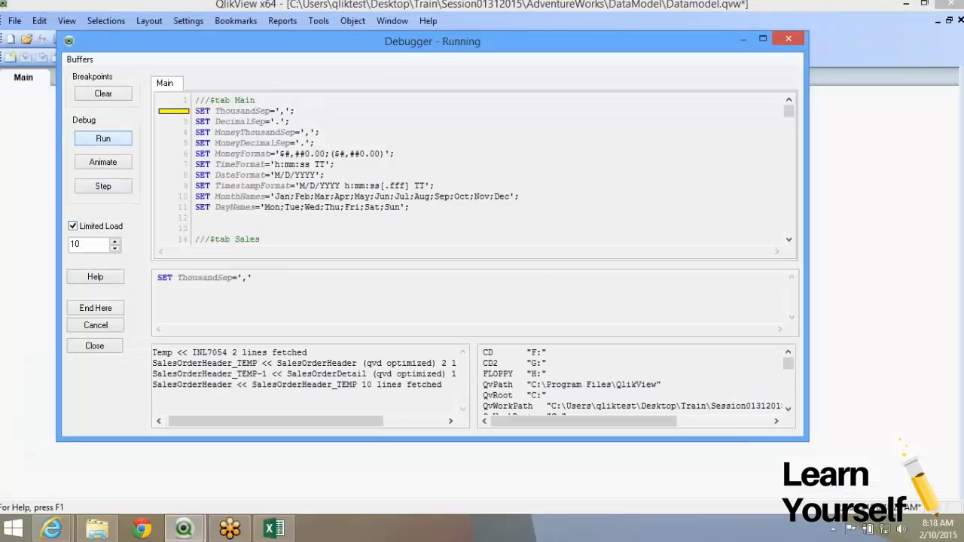
{"action": "key", "text": "Return"}
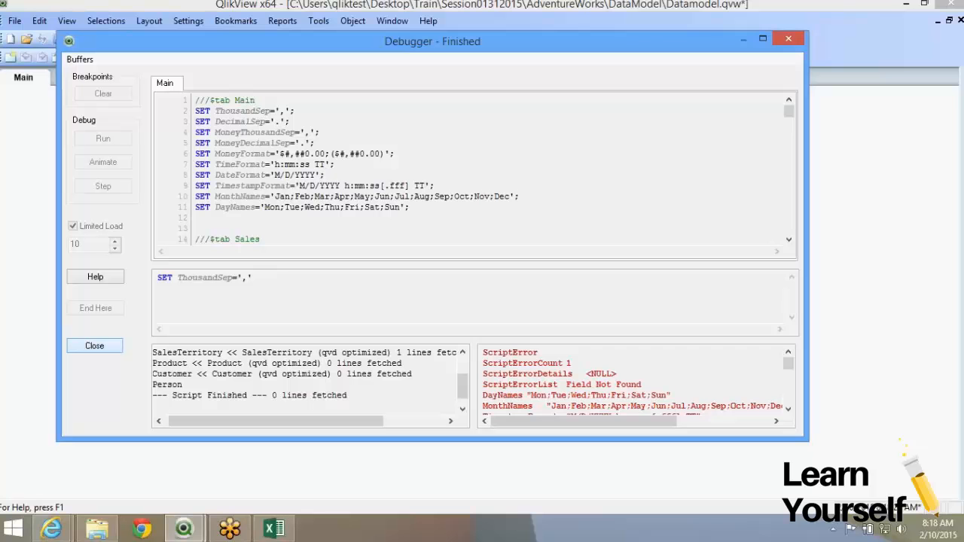
{"action": "mouse_move", "coordinate": [463, 387]}
{"action": "left_mouse_down"}
{"action": "mouse_move", "coordinate": [463, 371]}
{"action": "mouse_move", "coordinate": [462, 392]}
{"action": "left_mouse_up"}
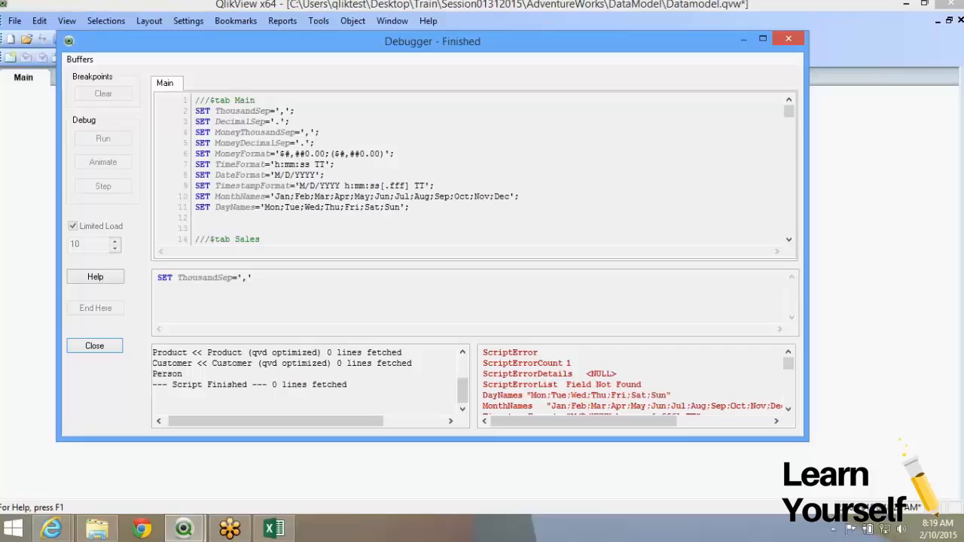
End the unresponsive QlikView 11.20 SR7 process from Task Manager
{"action": "right_click", "coordinate": [439, 530]}
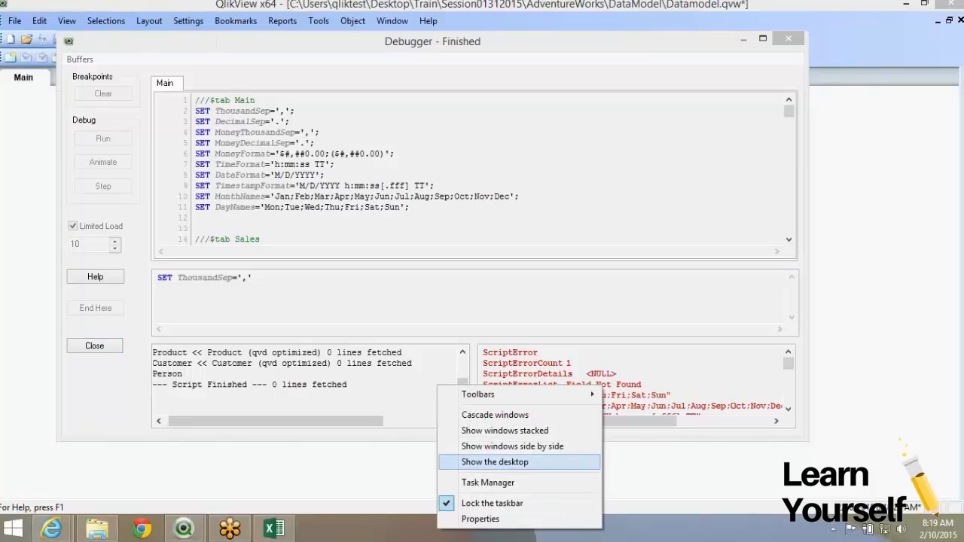
{"action": "left_click", "coordinate": [488, 483]}
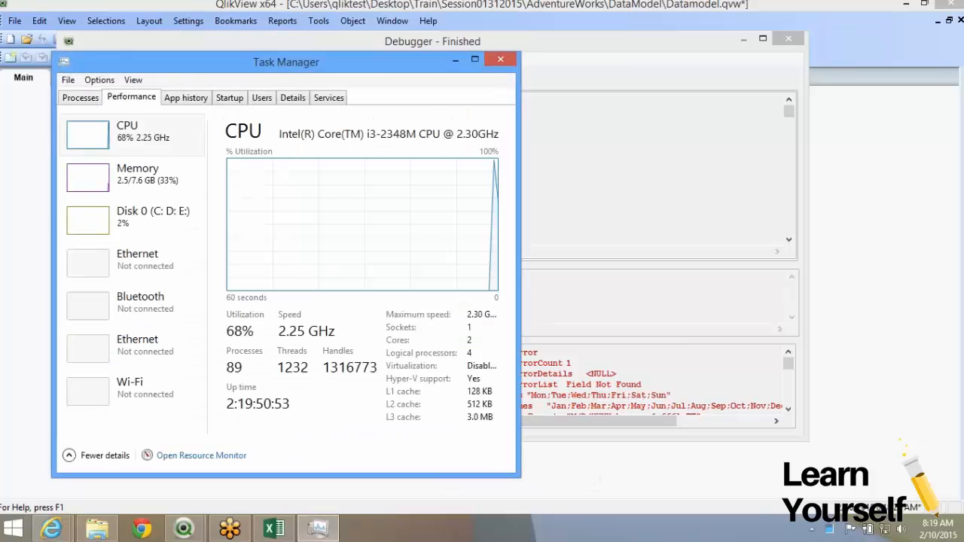
{"action": "left_click", "coordinate": [80, 98]}
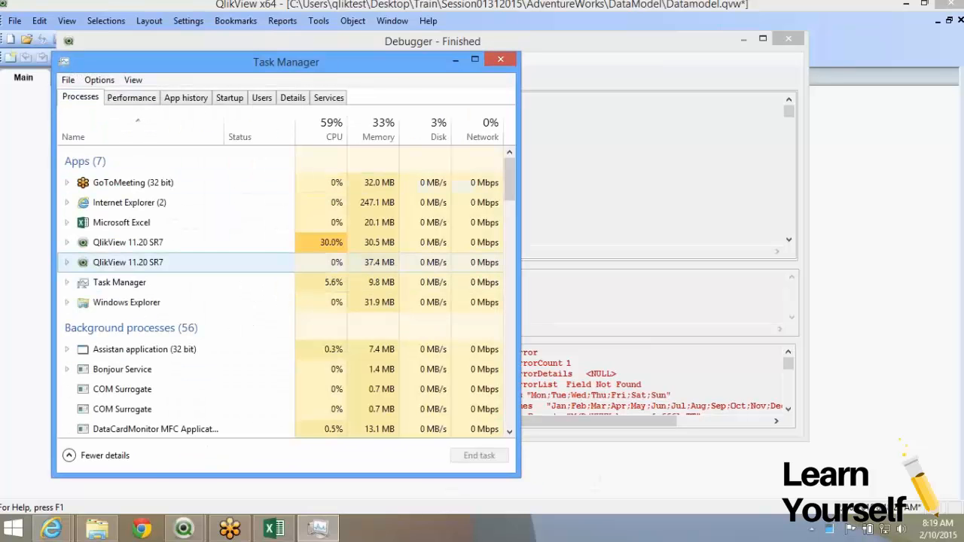
{"action": "left_click", "coordinate": [128, 243]}
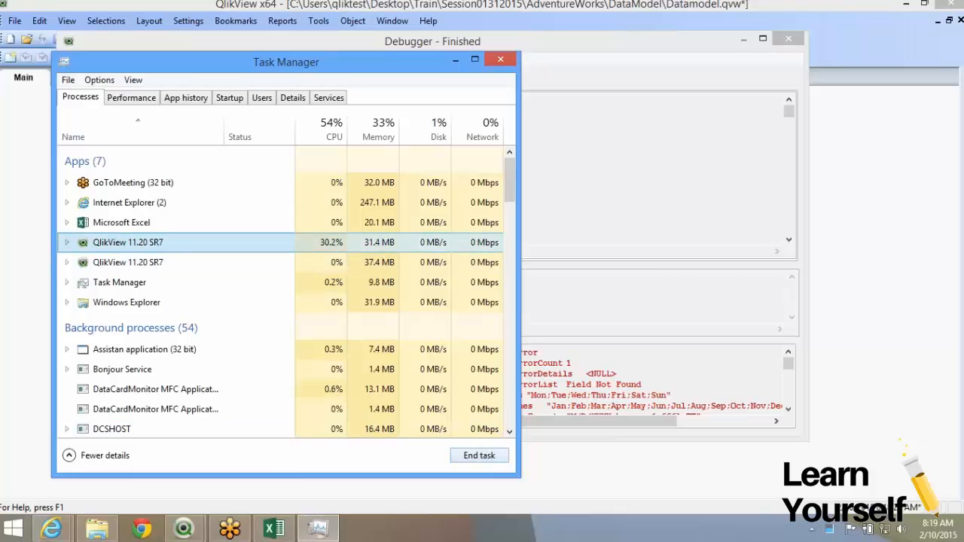
{"action": "left_click", "coordinate": [479, 455]}
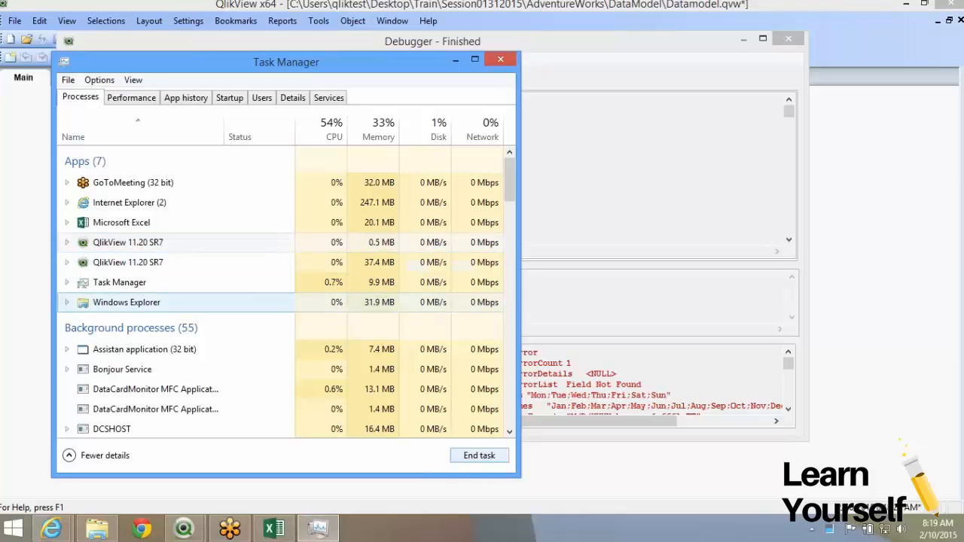
Start a new QlikView 11 instance and open the recent Datamodel document
{"action": "left_click", "coordinate": [185, 529]}
{"action": "right_click", "coordinate": [186, 528]}
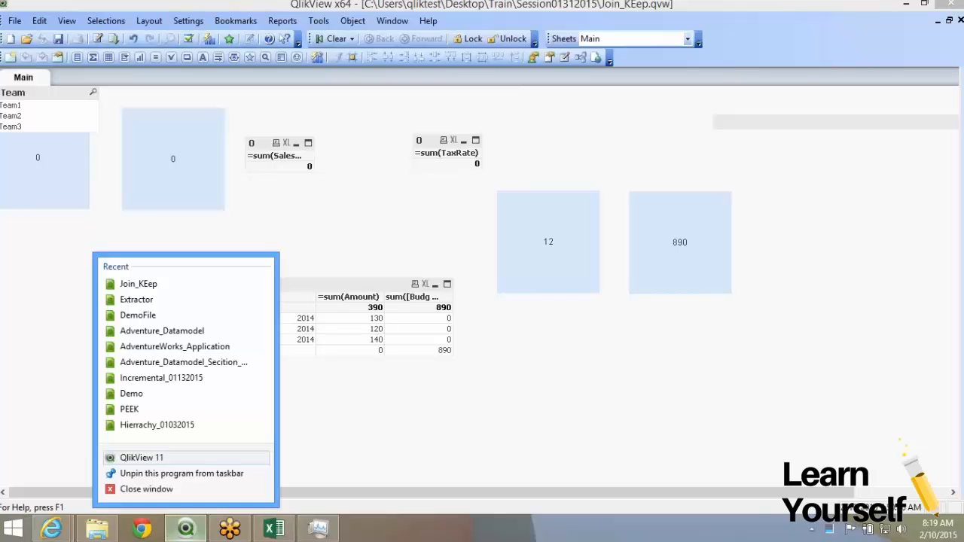
{"action": "left_click", "coordinate": [141, 457]}
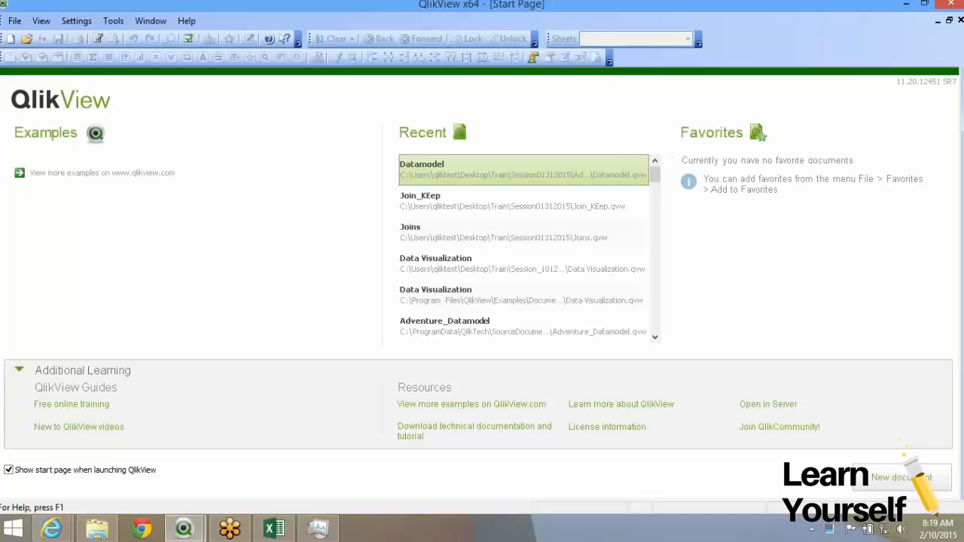
{"action": "left_click", "coordinate": [460, 169]}
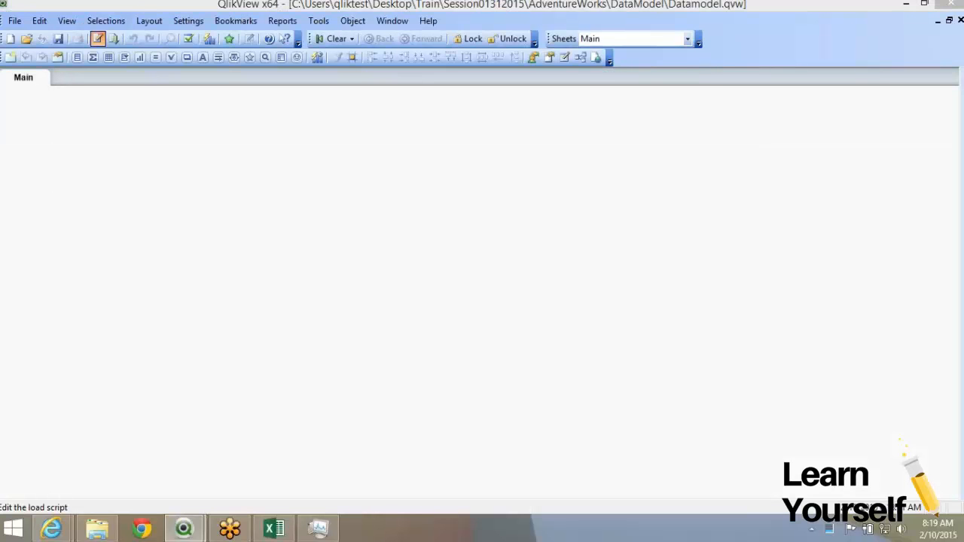
Replace the field list in the script's Qualify statement with *, above the SalesOrderHeader resident load
{"action": "left_click", "coordinate": [97, 38]}
{"action": "left_click_drag", "start_coordinate": [115, 223], "coordinate": [84, 180]}
{"action": "type", "text": "*"}
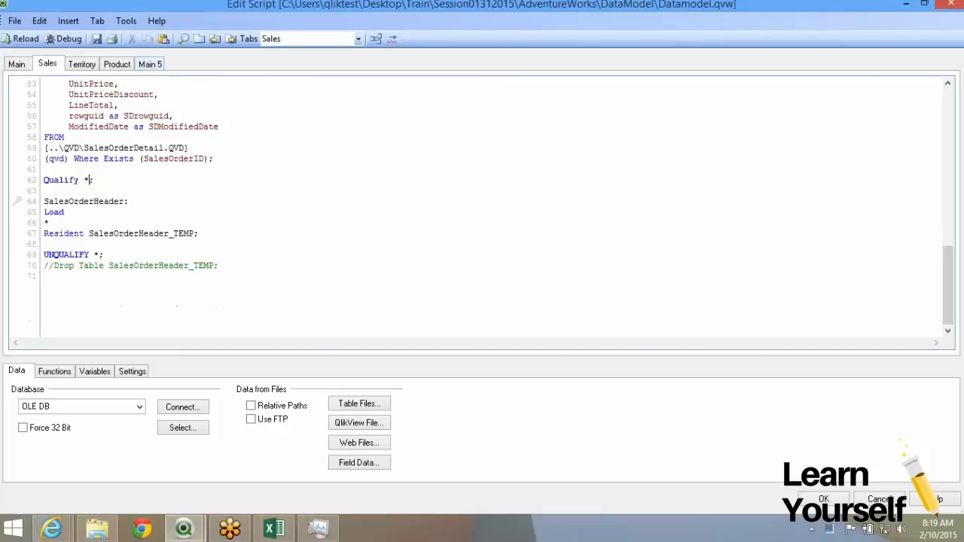
Look through the Product, Main 5 and Territory sections of the load script
{"action": "left_click", "coordinate": [150, 64]}
{"action": "left_click", "coordinate": [118, 64]}
{"action": "left_click", "coordinate": [150, 64]}
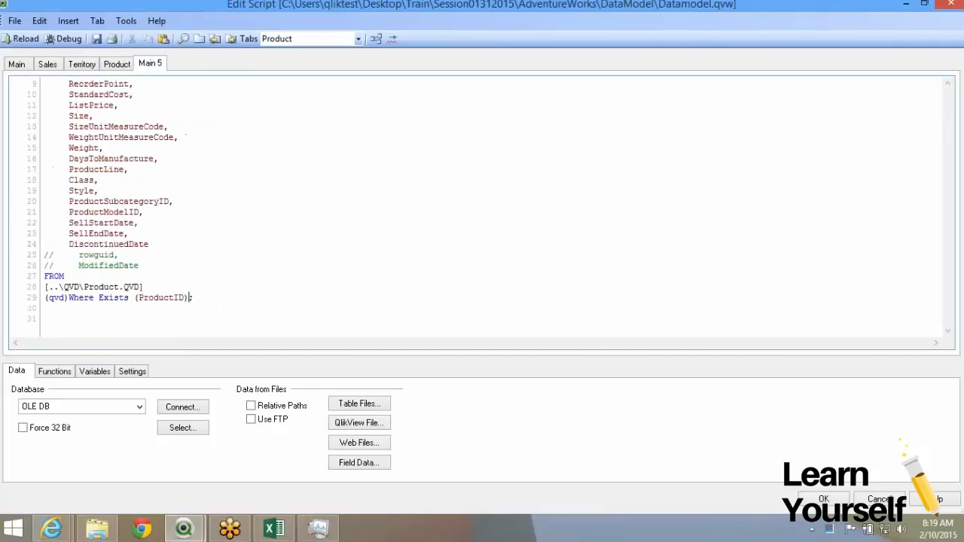
{"action": "left_click", "coordinate": [118, 64]}
{"action": "scroll", "coordinate": [474, 211], "scroll_direction": "up", "scroll_amount": 3}
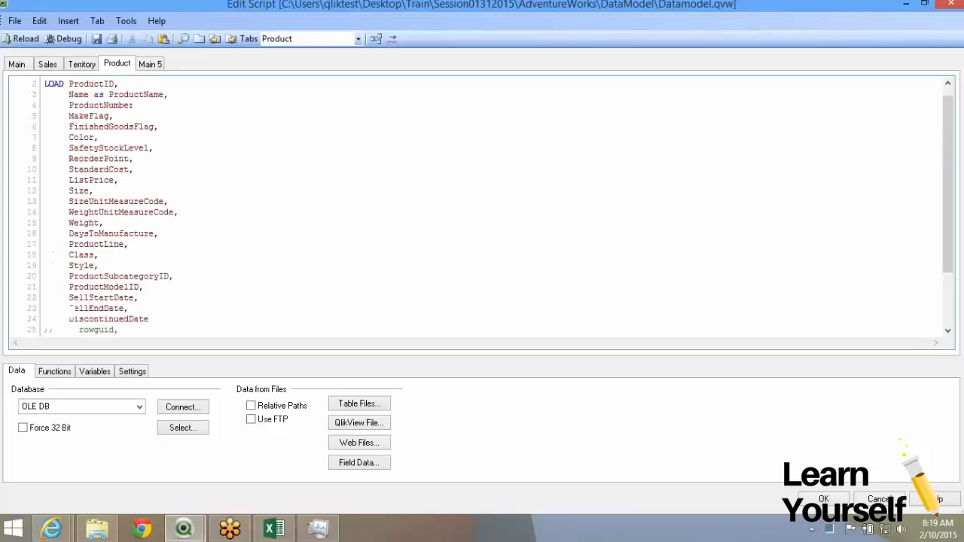
{"action": "left_click", "coordinate": [150, 64]}
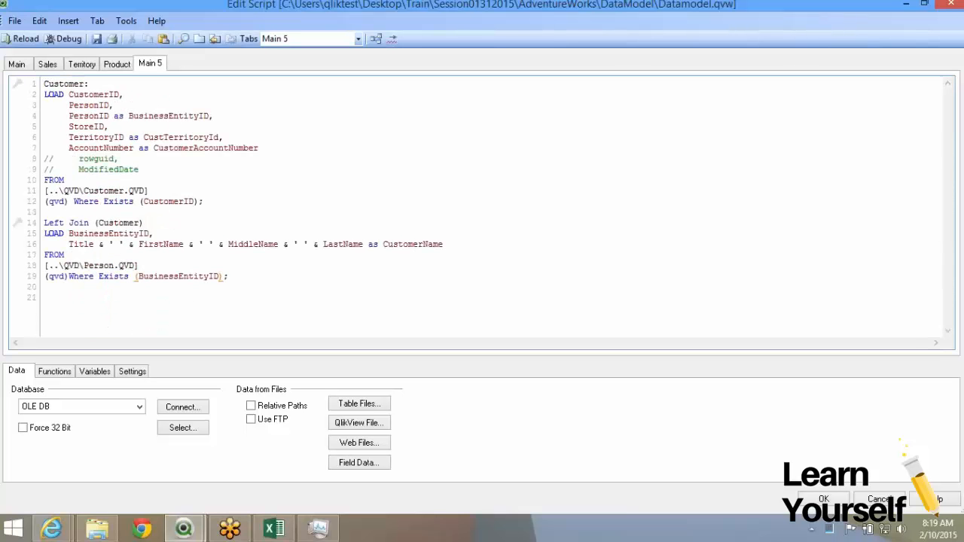
{"action": "left_click", "coordinate": [82, 64]}
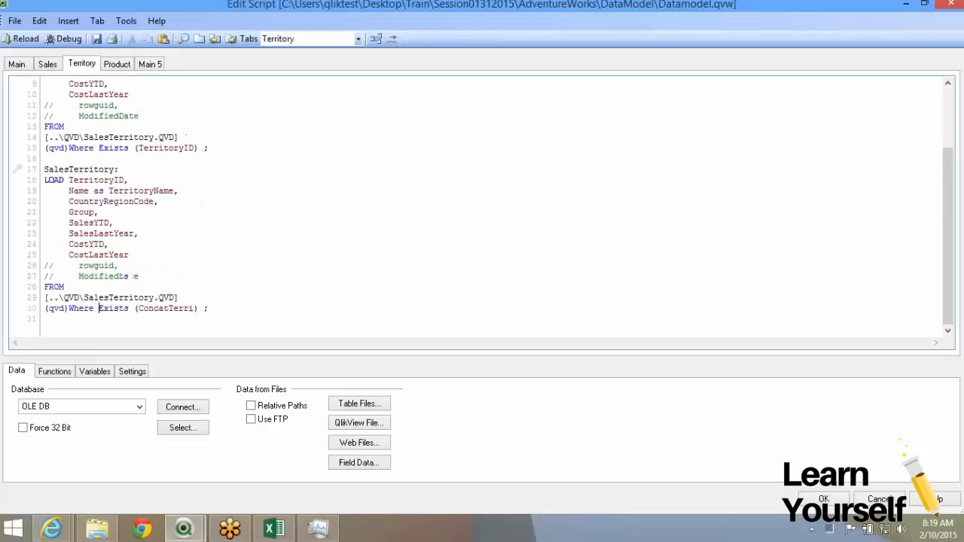
{"action": "scroll", "coordinate": [482, 207], "scroll_direction": "up", "scroll_amount": 3}
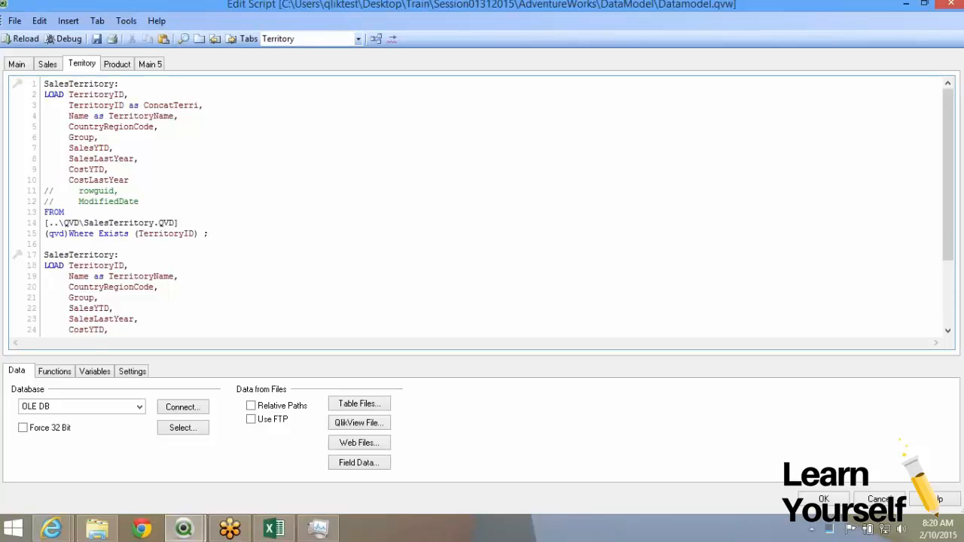
Below the first SalesTerritory load, start a TerritoryTemp table that loads all fields with *
{"action": "key", "text": "Return"}
{"action": "key", "text": "Return"}
{"action": "key", "text": "Return"}
{"action": "key", "text": "Up"}
{"action": "type", "text": "Terri"}
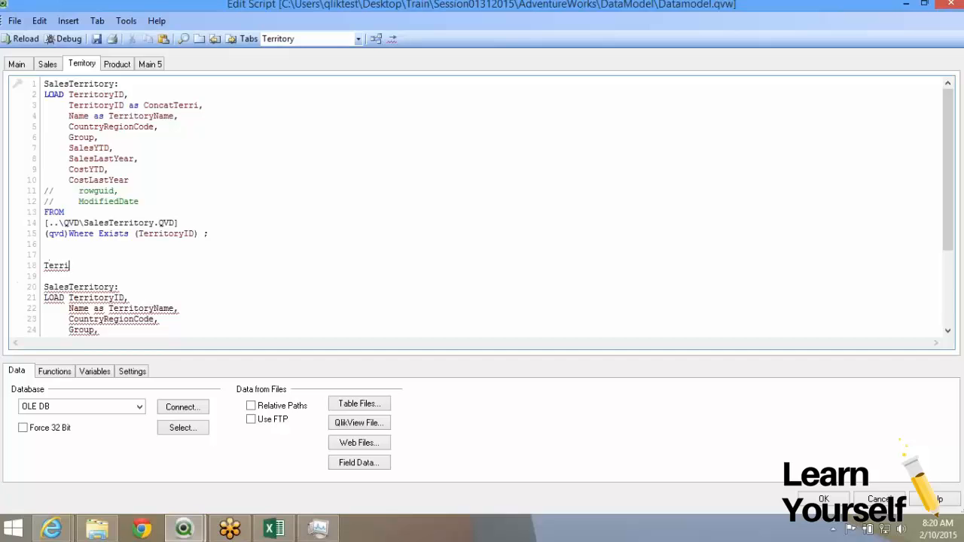
{"action": "type", "text": "toryTemp:"}
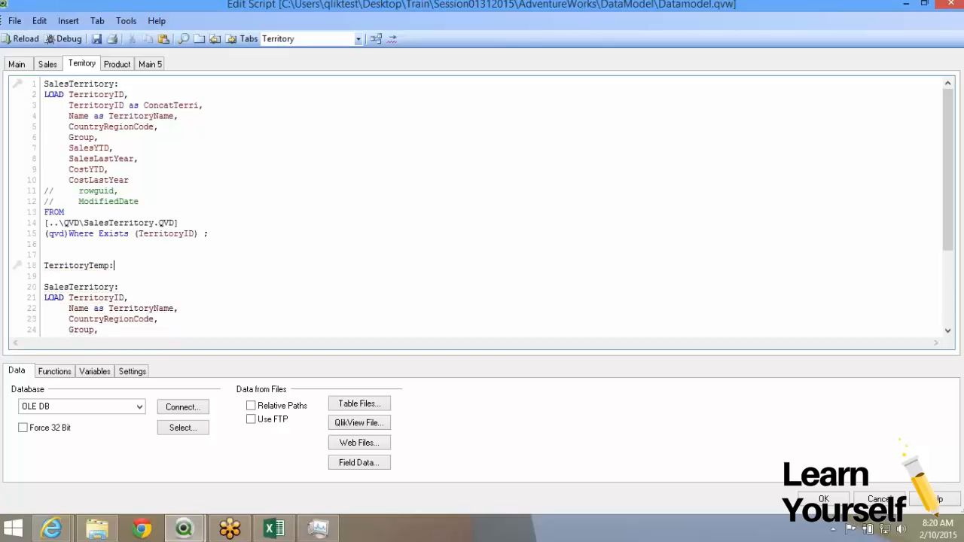
{"action": "key", "text": "Return"}
{"action": "type", "text": "Load"}
{"action": "key", "text": "Return"}
{"action": "type", "text": "*"}
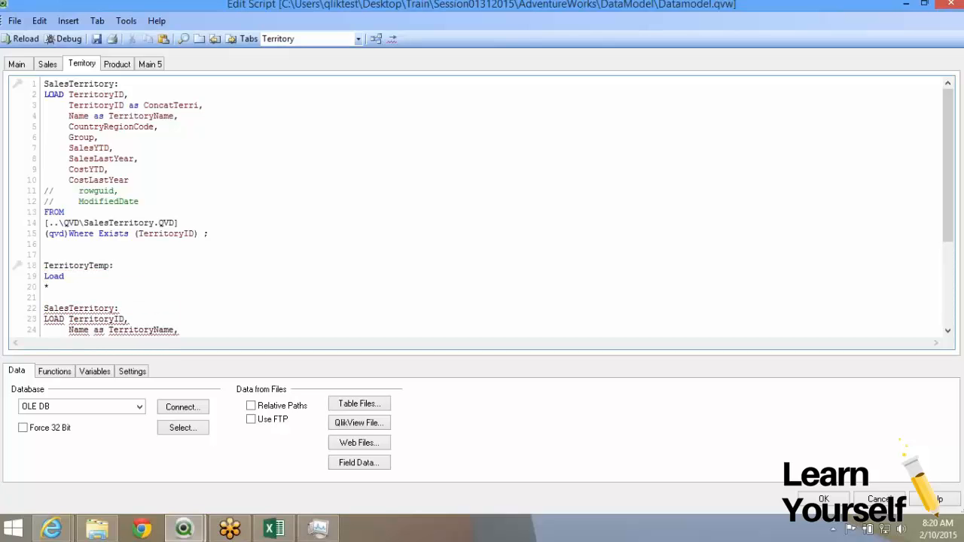
Complete the TerritoryTemp load with a Resident SalesTerritory source, ending the statement with a semicolon
{"action": "key", "text": "Return"}
{"action": "type", "text": "Resident"}
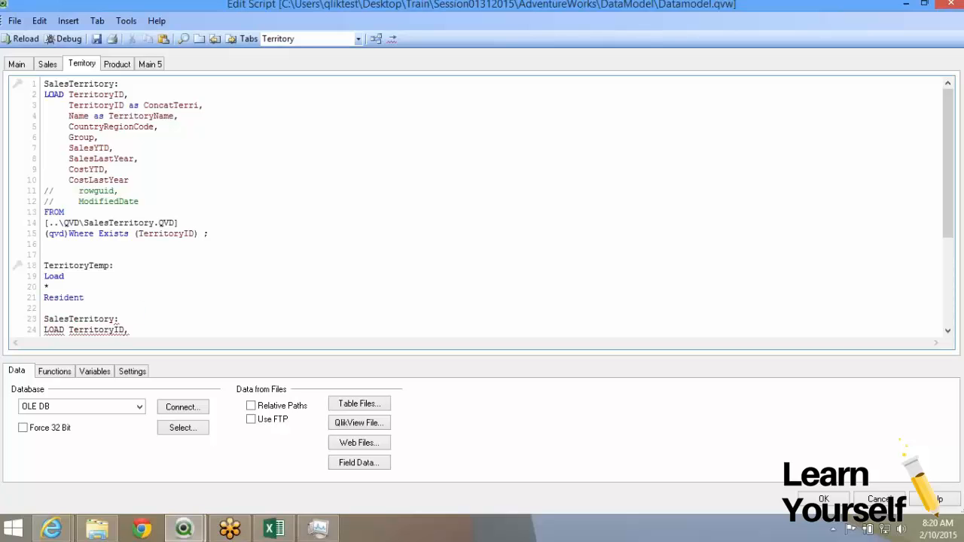
{"action": "double_click", "coordinate": [85, 84]}
{"action": "key", "text": "ctrl+c"}
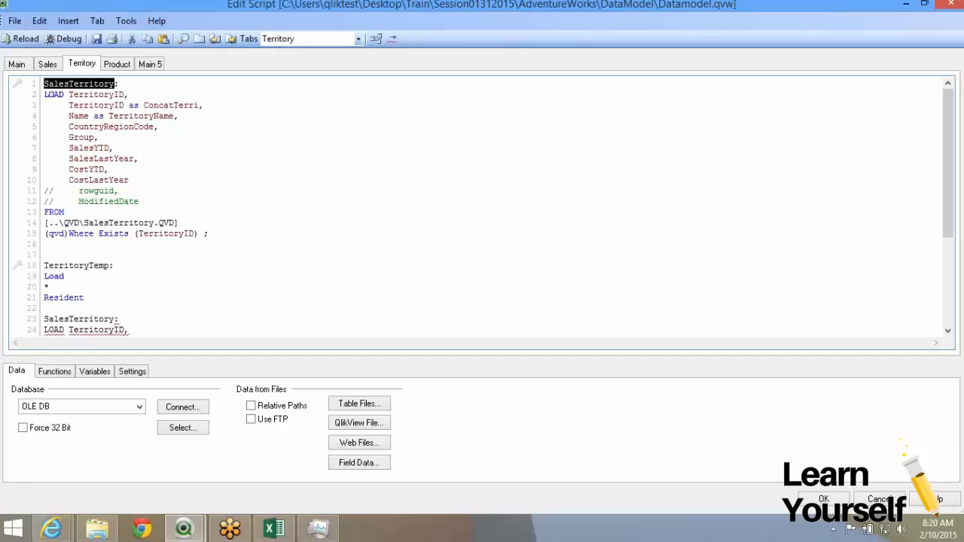
{"action": "left_click", "coordinate": [89, 298]}
{"action": "key", "text": "ctrl+v"}
{"action": "type", "text": ";"}
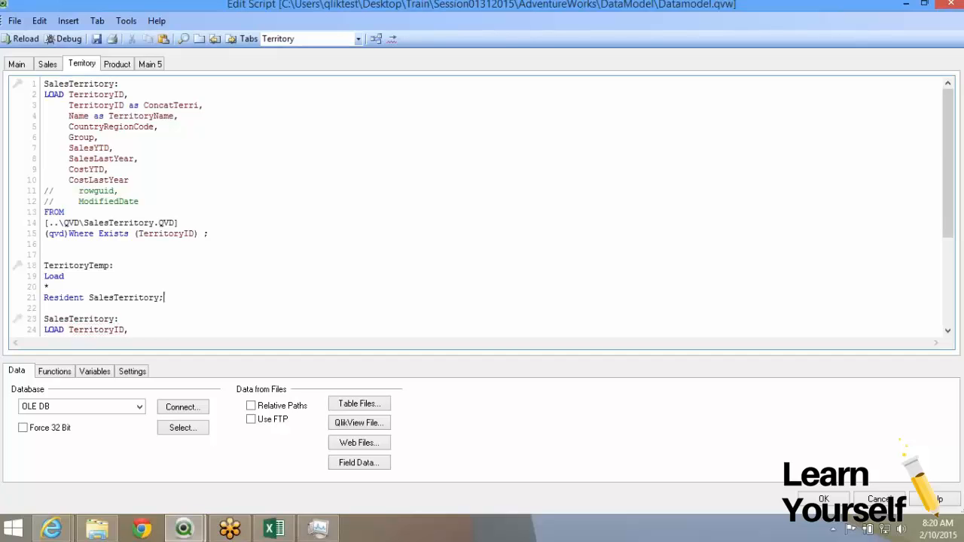
Add a QUALIFY statement above TerritoryTemp listing the TerritoryID and ConcatTerri fields
{"action": "left_click", "coordinate": [115, 266]}
{"action": "type", "text": "QUALIFY"}
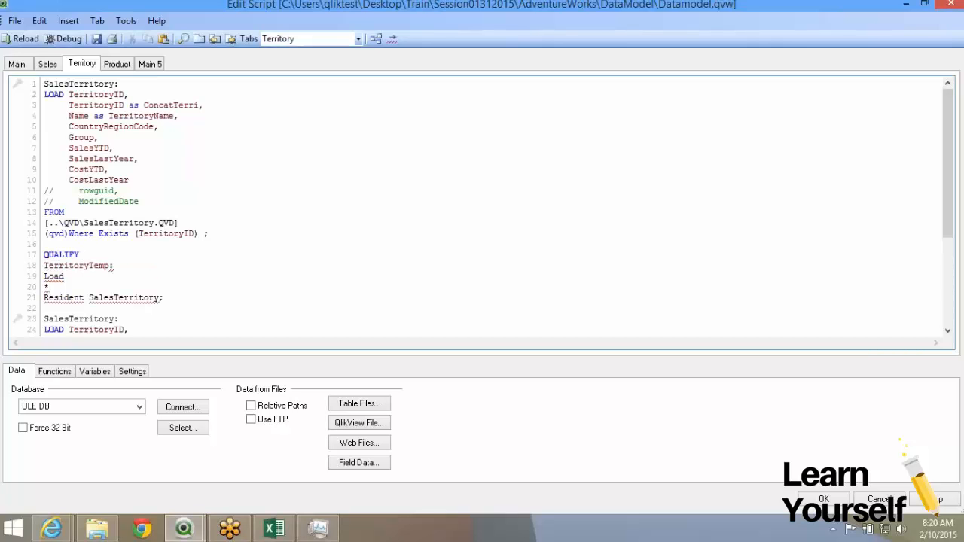
{"action": "double_click", "coordinate": [96, 95]}
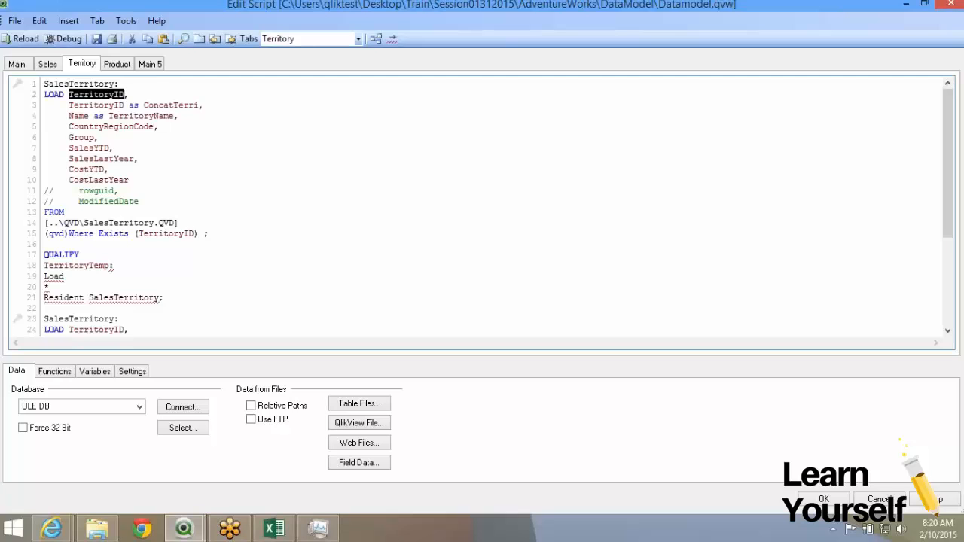
{"action": "left_click", "coordinate": [85, 256]}
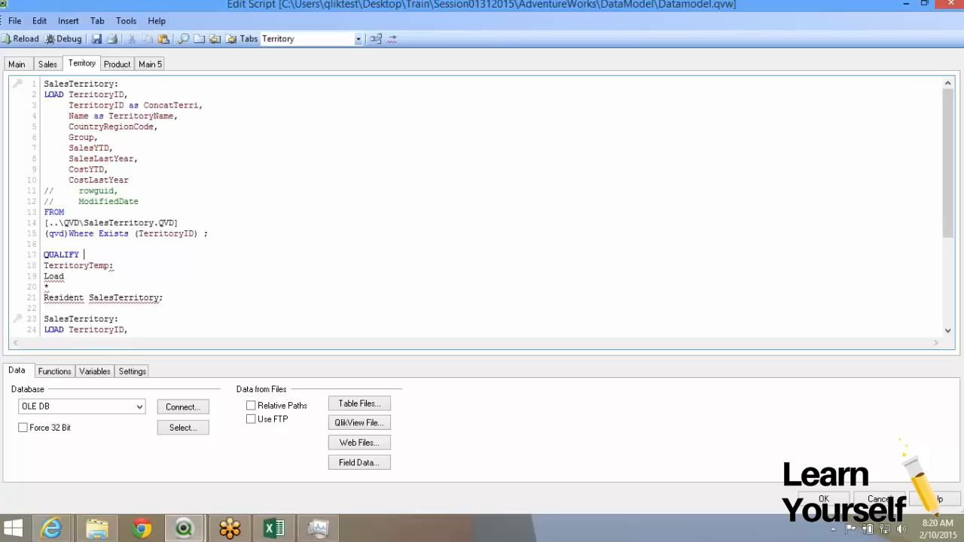
{"action": "type", "text": "TerritoryID,"}
{"action": "key", "text": "Return"}
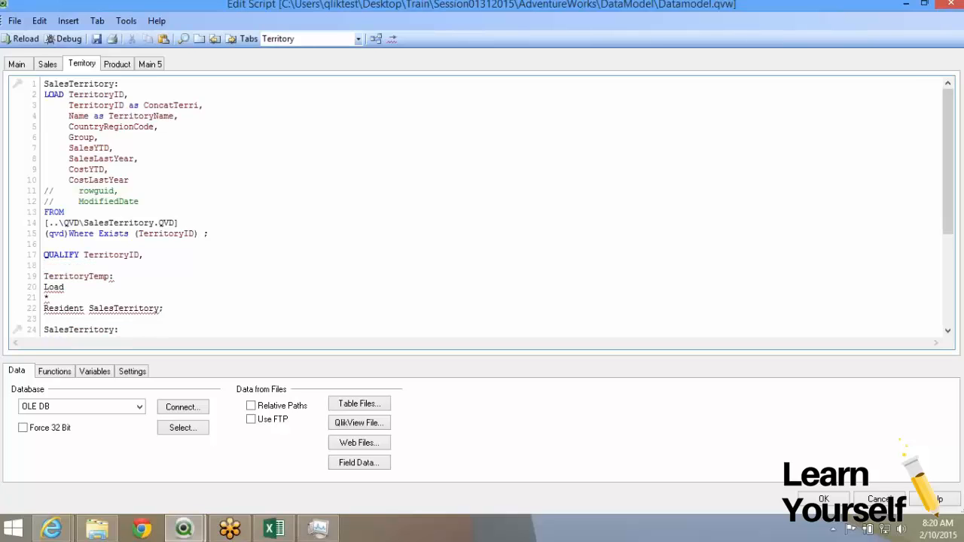
{"action": "double_click", "coordinate": [153, 106]}
{"action": "key", "text": "ctrl+c"}
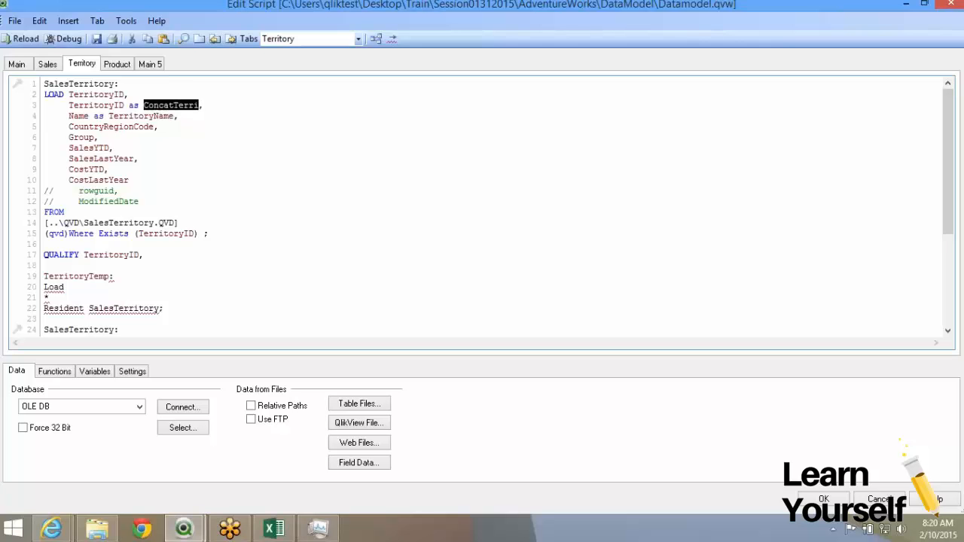
{"action": "left_click", "coordinate": [81, 266]}
{"action": "key", "text": "ctrl+v"}
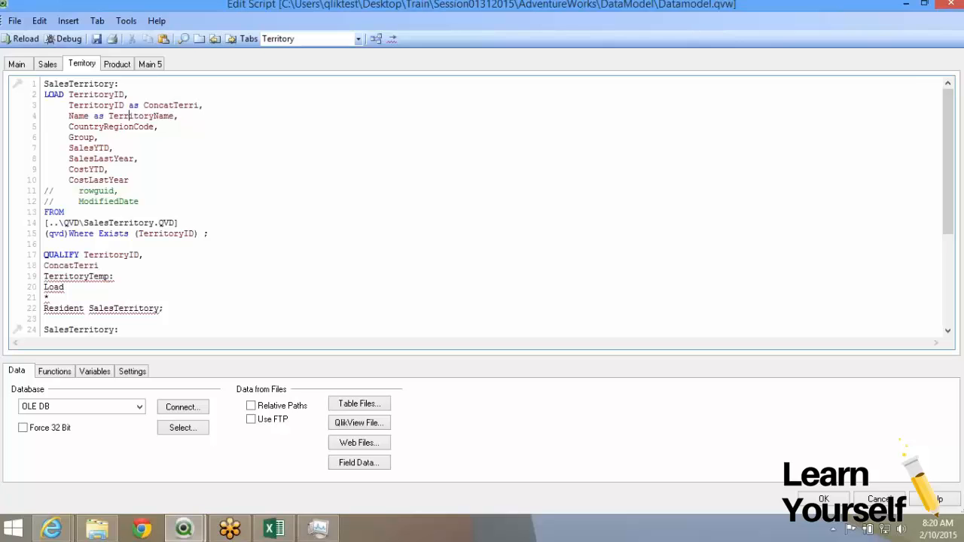
Extend the QUALIFY field list with TerritoryName and CountryRegionCode, and end it with a semicolon
{"action": "double_click", "coordinate": [131, 116]}
{"action": "key", "text": "ctrl+c"}
{"action": "left_click", "coordinate": [99, 266]}
{"action": "type", "text": ","}
{"action": "key", "text": "Return"}
{"action": "key", "text": "ctrl+v"}
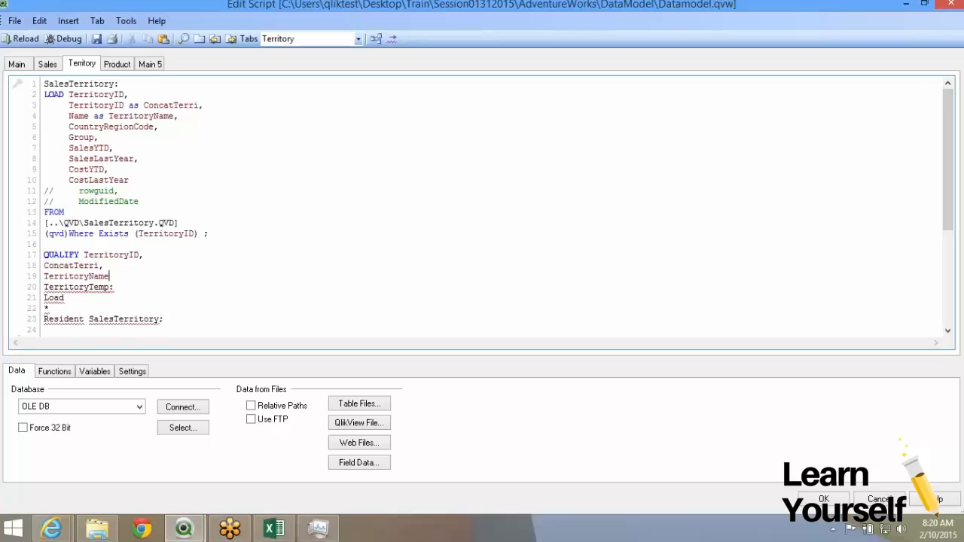
{"action": "double_click", "coordinate": [94, 127]}
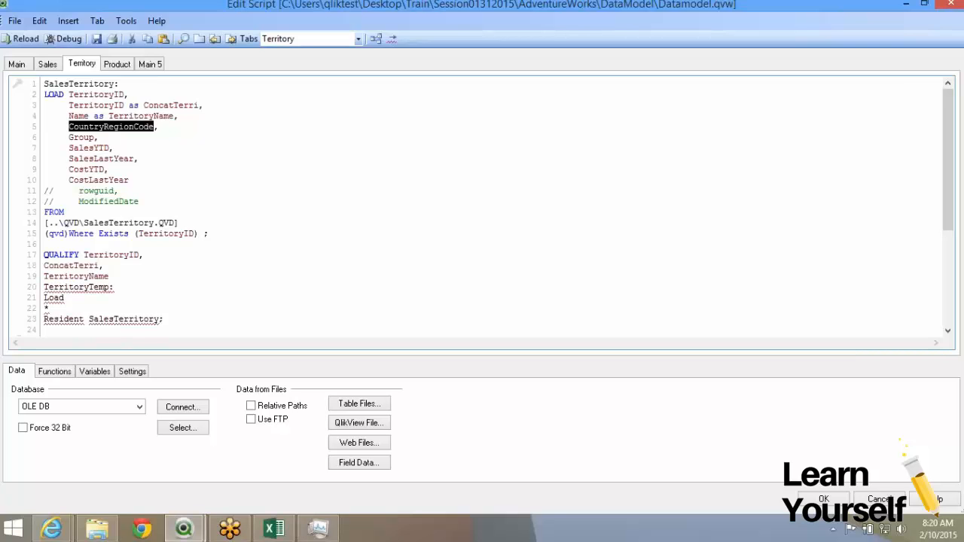
{"action": "left_click", "coordinate": [110, 277]}
{"action": "type", "text": ","}
{"action": "key", "text": "Return"}
{"action": "key", "text": "ctrl+v"}
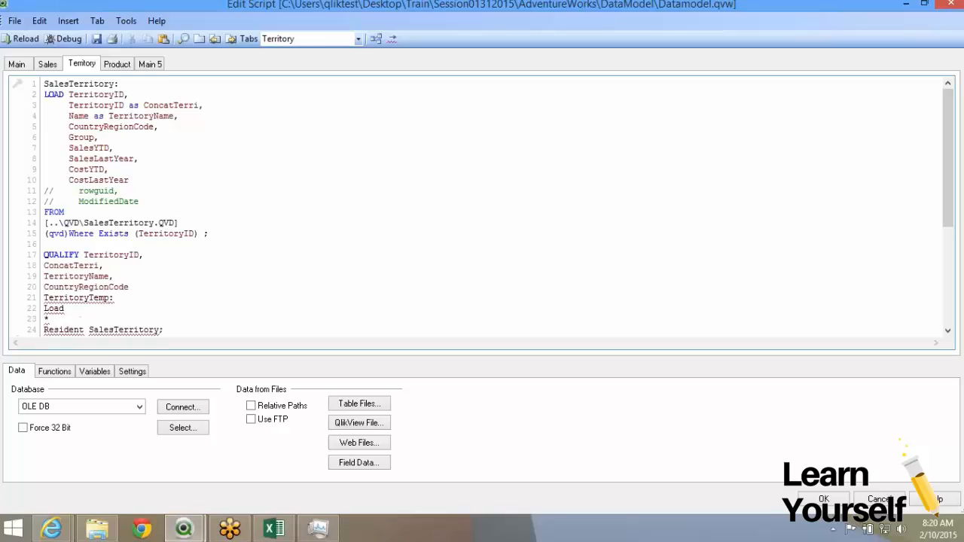
{"action": "type", "text": ";"}
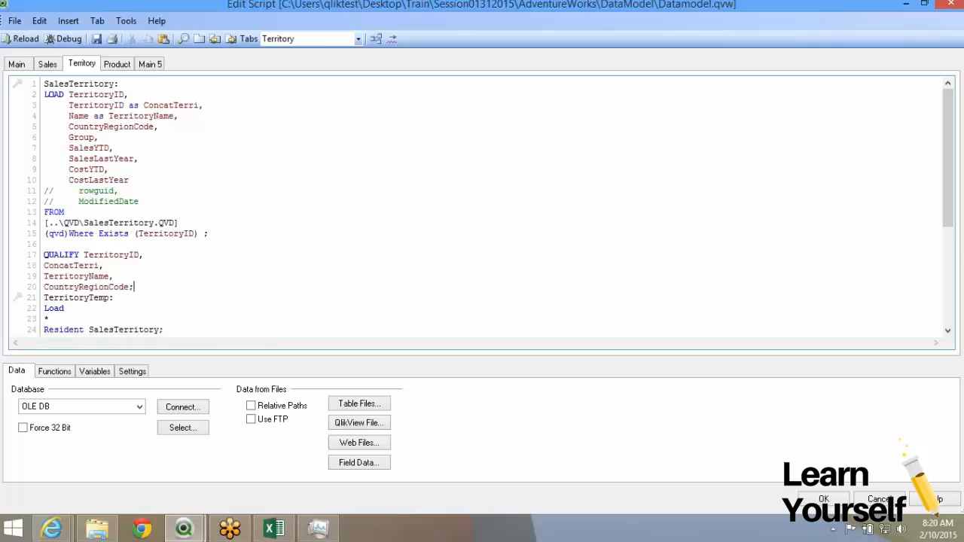
Add an UNQUALIFY *; statement after the TerritoryTemp resident load
{"action": "scroll", "coordinate": [167, 228], "scroll_direction": "down", "scroll_amount": 3}
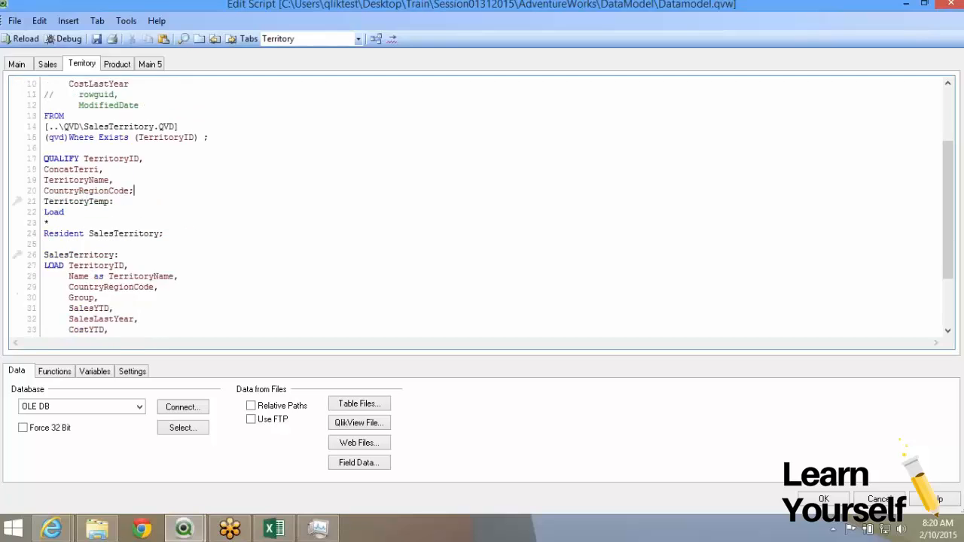
{"action": "left_click", "coordinate": [167, 227]}
{"action": "key", "text": "Return"}
{"action": "key", "text": "Return"}
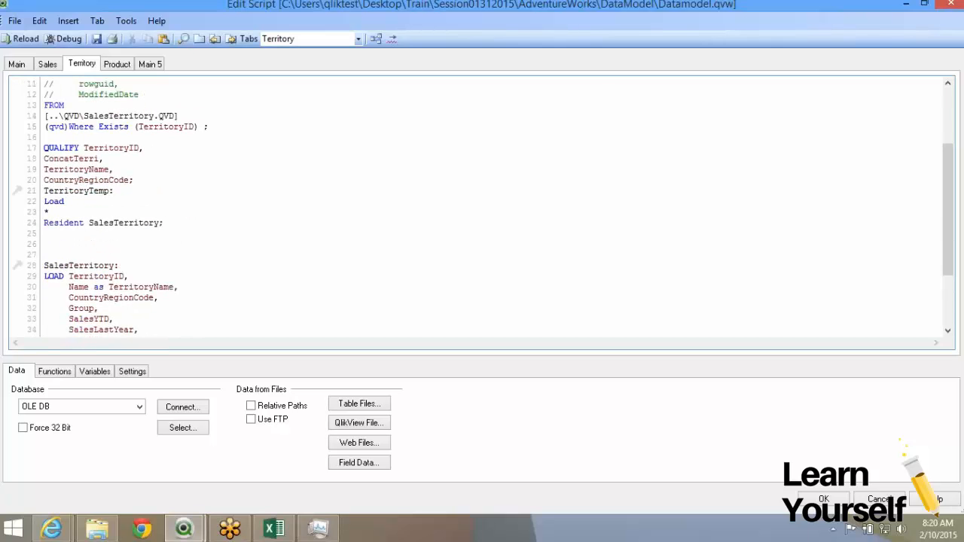
{"action": "type", "text": "Un"}
{"action": "key", "text": "Down"}
{"action": "key", "text": "Return"}
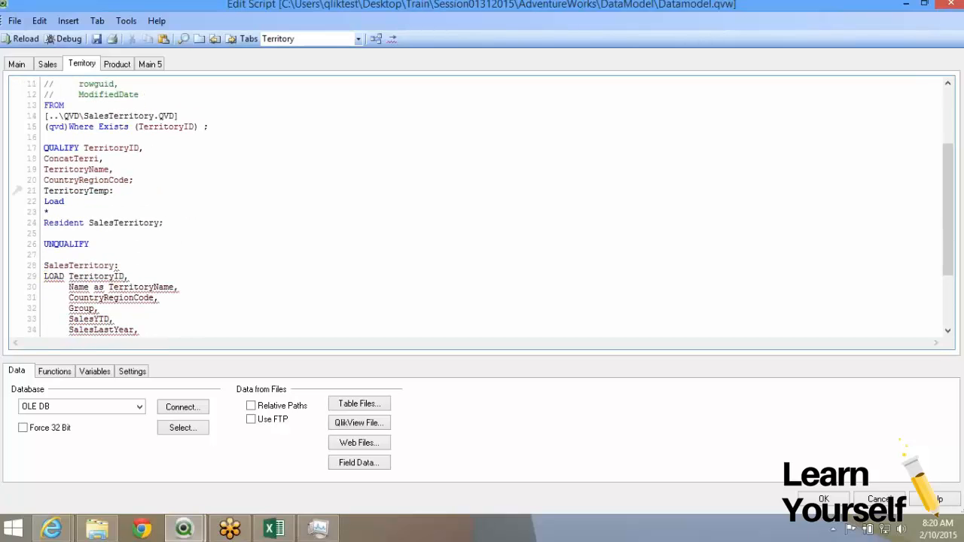
{"action": "type", "text": "*;"}
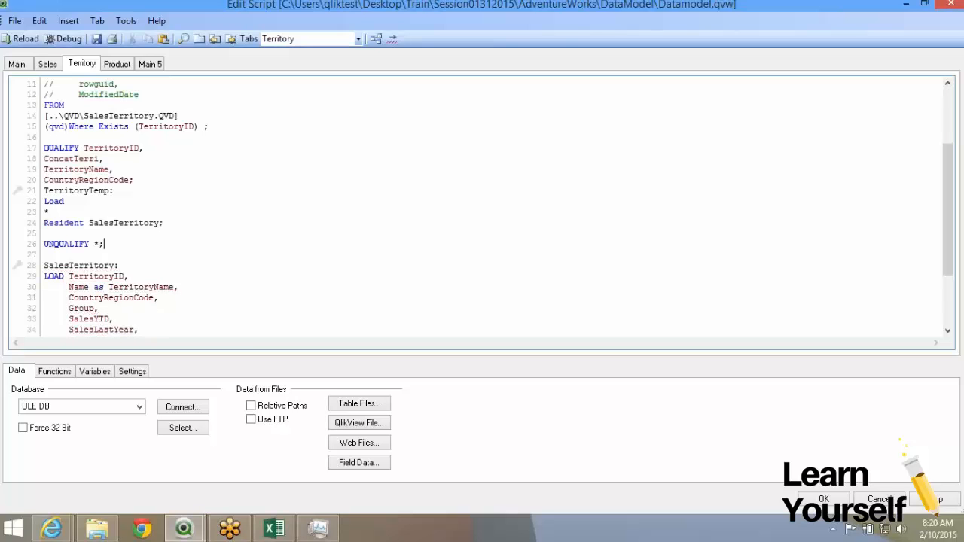
Reload the script with the TerritoryTemp block, dismiss the script error and close the execution progress
{"action": "left_click_drag", "start_coordinate": [44, 149], "coordinate": [104, 244]}
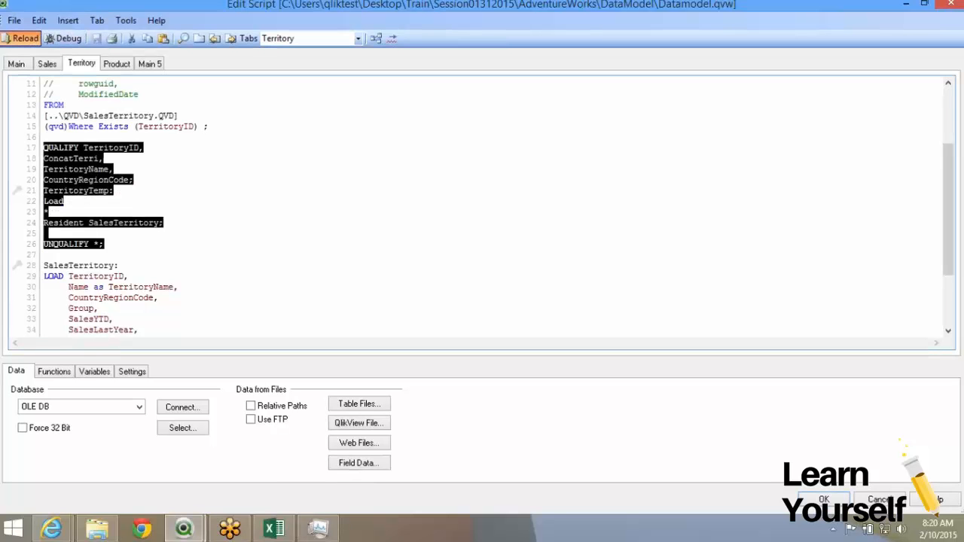
{"action": "left_click", "coordinate": [21, 38]}
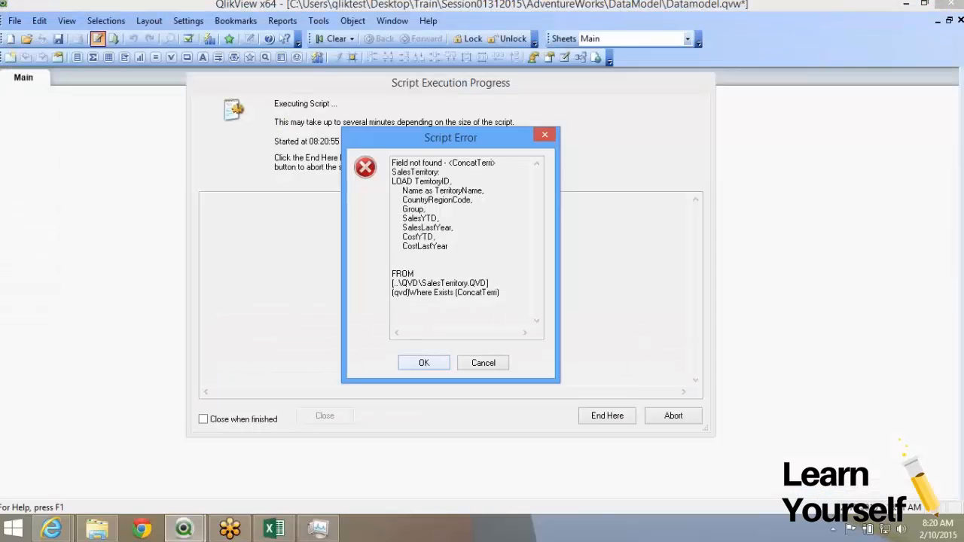
{"action": "key", "text": "Return"}
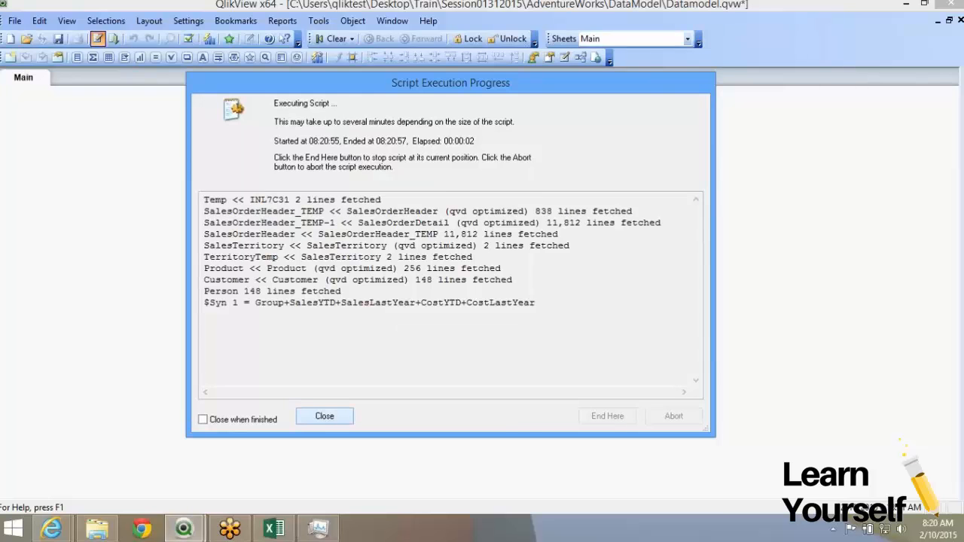
{"action": "key", "text": "Return"}
{"action": "left_click", "coordinate": [502, 428]}
Inspect the data model in the table viewer, widening the TerritoryTemp table to read its full field names
{"action": "left_click", "coordinate": [581, 57]}
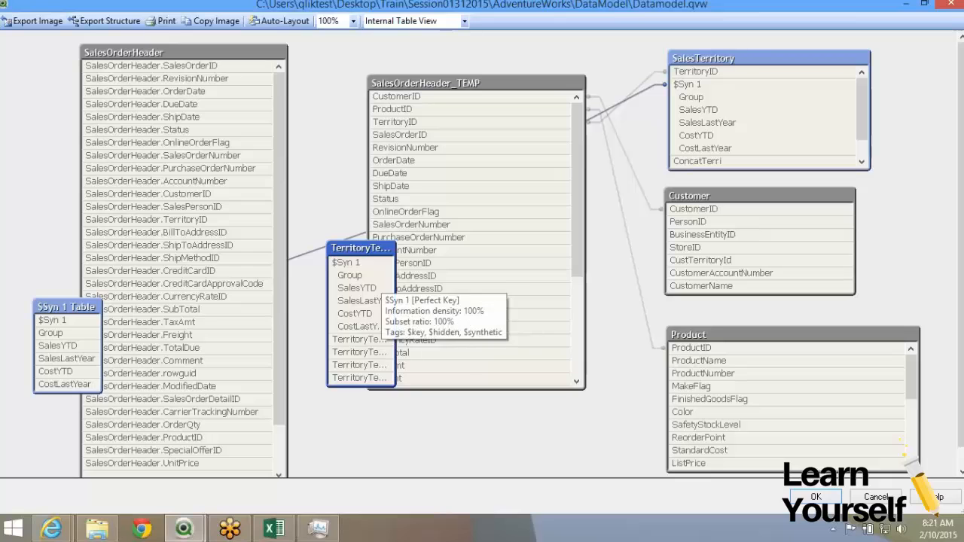
{"action": "left_click_drag", "start_coordinate": [395, 296], "coordinate": [580, 313]}
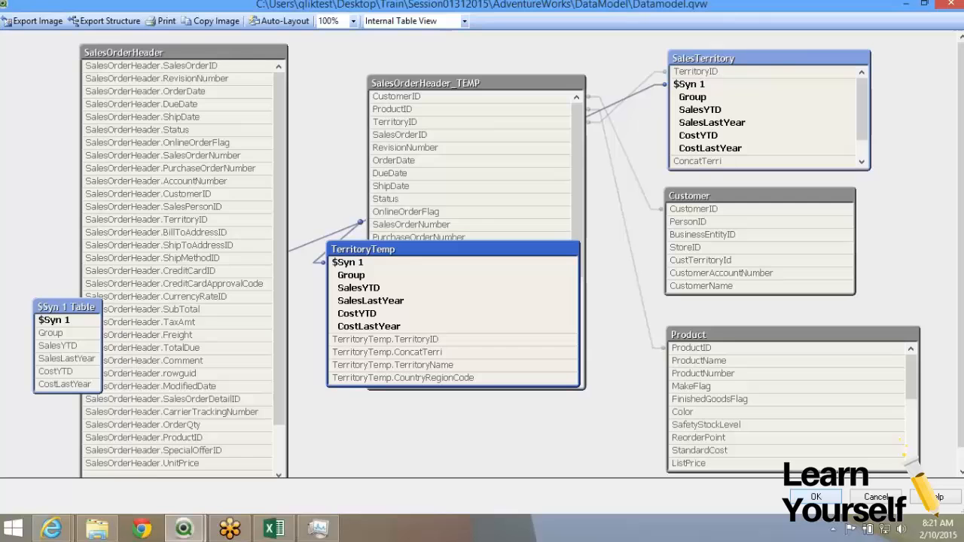
{"action": "key", "text": "Escape"}
Delete the TerritoryTemp block from the Territory script, from its QUALIFY statement through UNQUALIFY *;
{"action": "key", "text": "ctrl+e"}
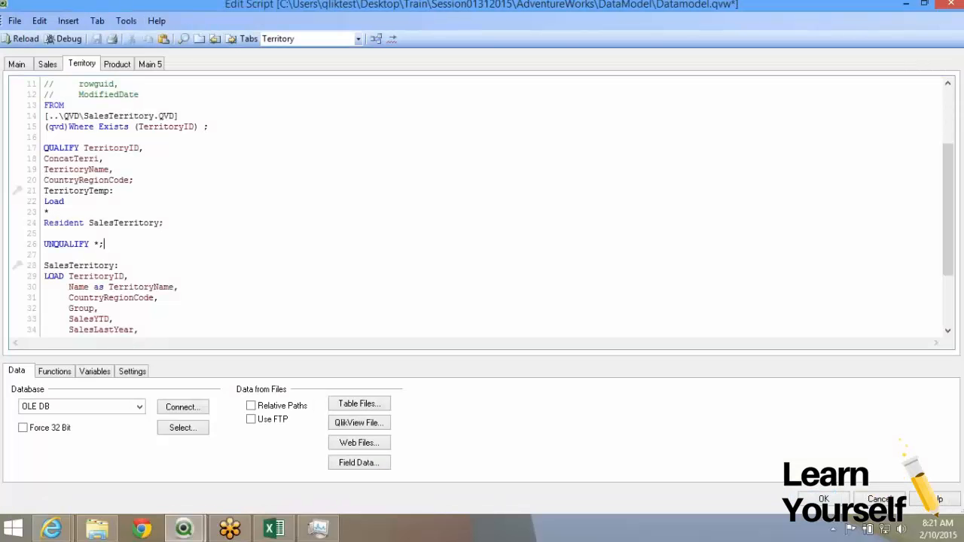
{"action": "left_click_drag", "start_coordinate": [44, 148], "coordinate": [104, 244]}
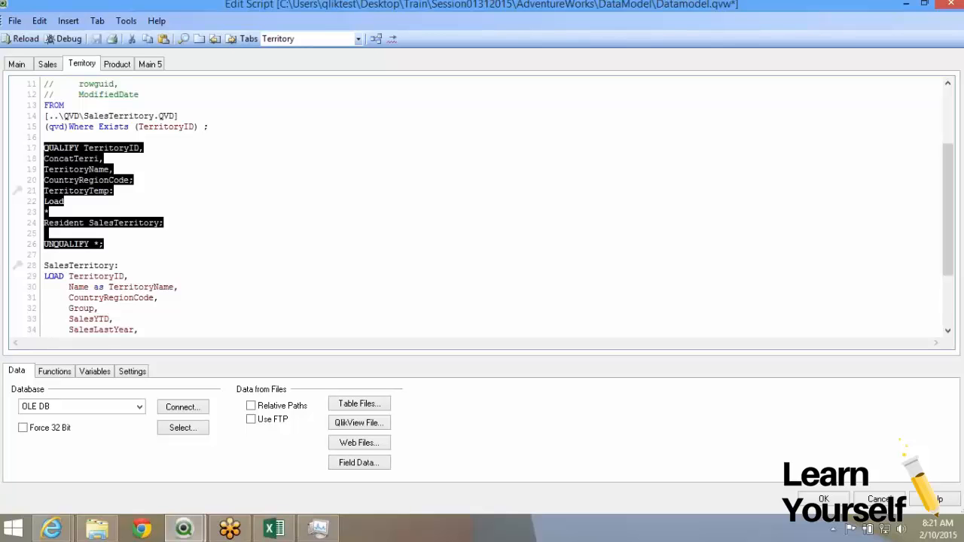
{"action": "key", "text": "Delete"}
Copy the SalesOrderID field name from the SalesOrderHeader_TEMP load in the Sales script
{"action": "left_click", "coordinate": [47, 64]}
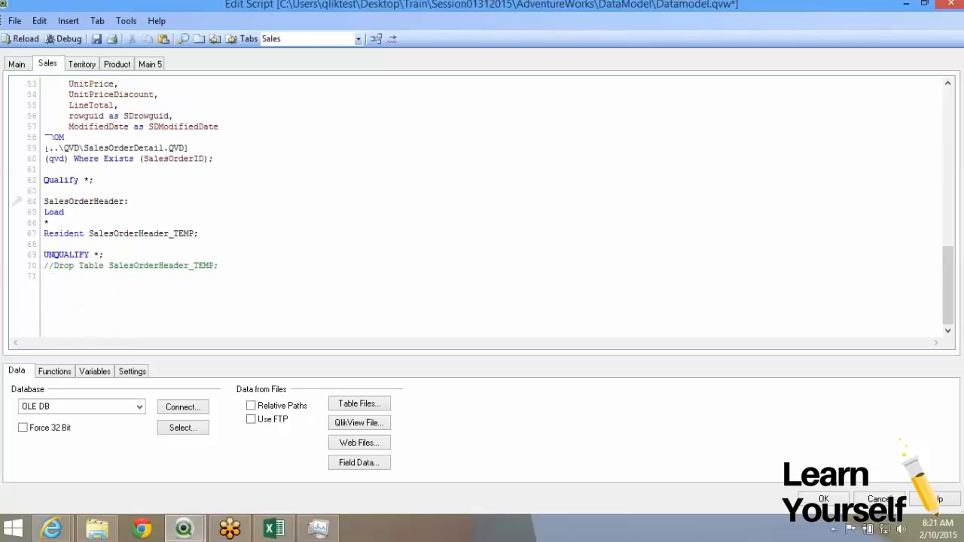
{"action": "scroll", "coordinate": [482, 208], "scroll_direction": "up", "scroll_amount": 3}
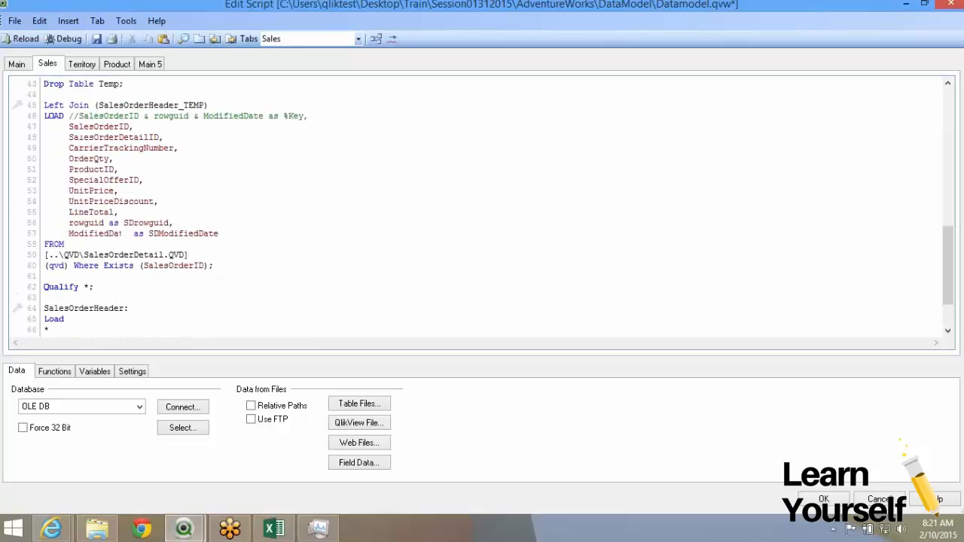
{"action": "scroll", "coordinate": [87, 223], "scroll_direction": "down", "scroll_amount": 2}
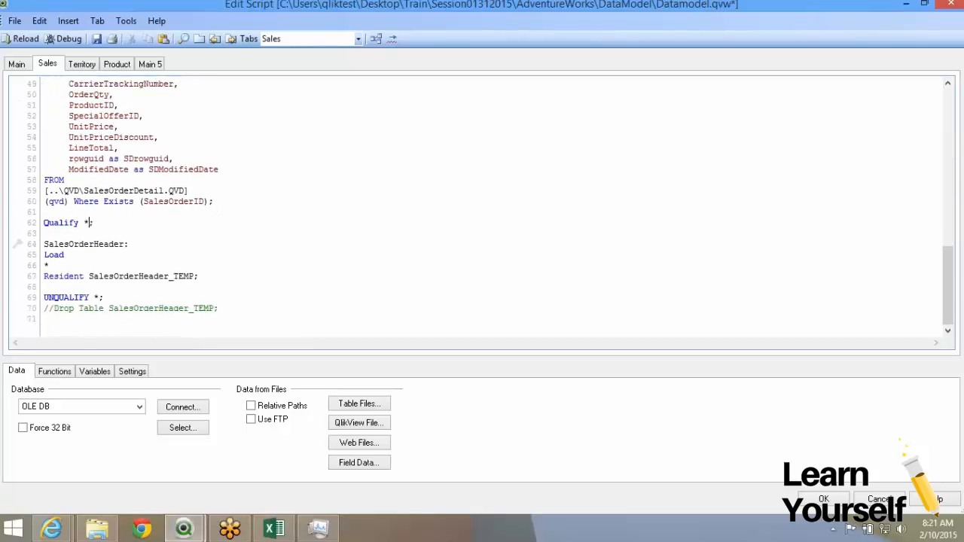
{"action": "double_click", "coordinate": [87, 222]}
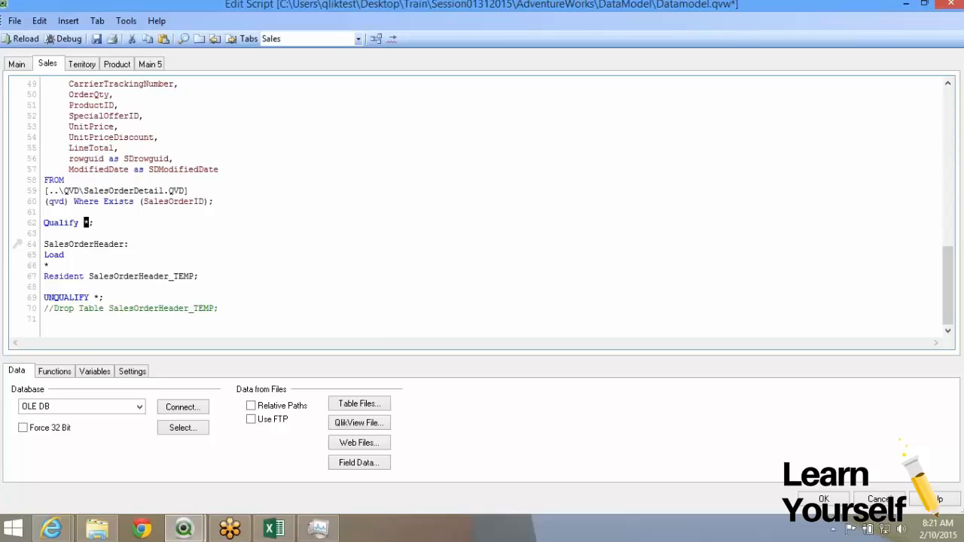
{"action": "double_click", "coordinate": [96, 298]}
{"action": "scroll", "coordinate": [98, 148], "scroll_direction": "up", "scroll_amount": 14}
{"action": "double_click", "coordinate": [98, 148]}
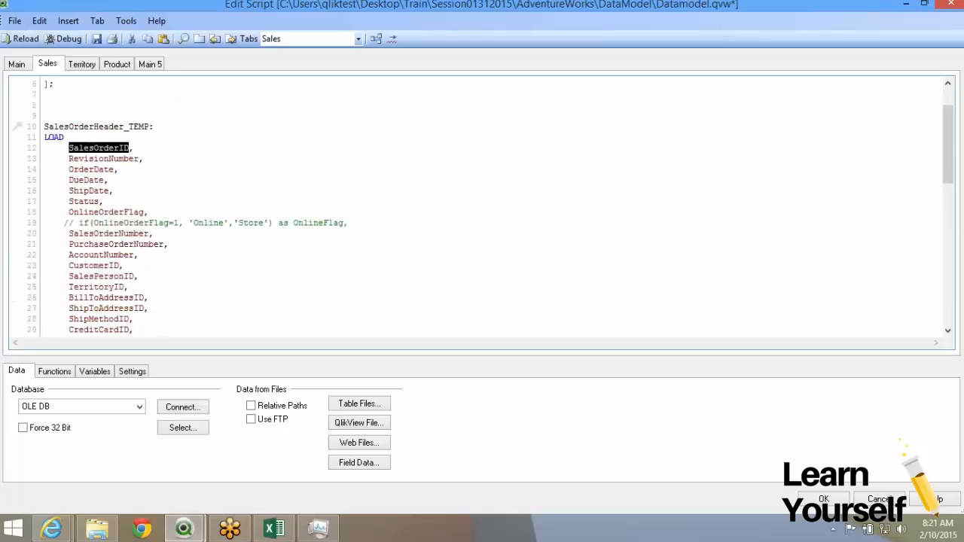
Insert UNQUALIFY SalesOrderID; between the Qualify *; statement and the SalesOrderHeader resident load
{"action": "scroll", "coordinate": [98, 147], "scroll_direction": "down", "scroll_amount": 10}
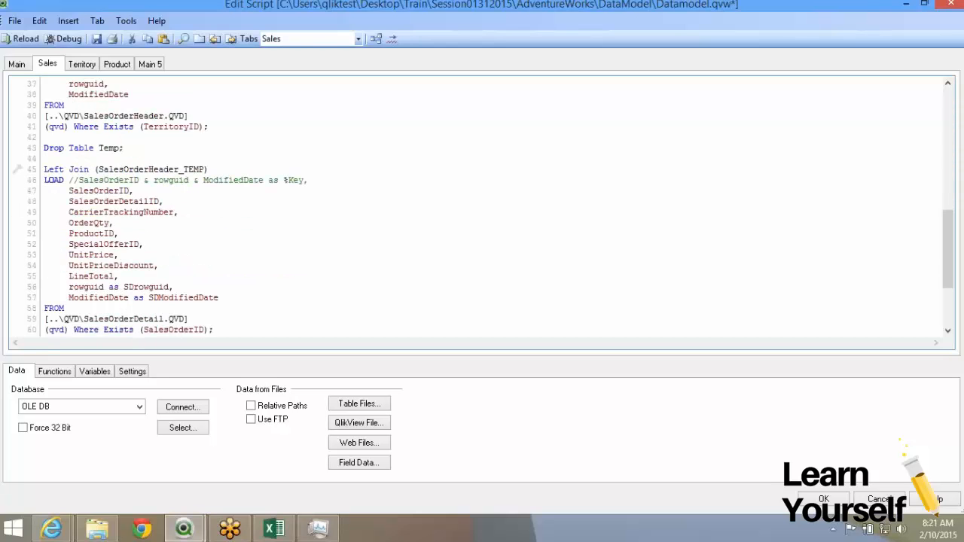
{"action": "scroll", "coordinate": [479, 207], "scroll_direction": "down", "scroll_amount": 4}
{"action": "type", "text": "UNQUALIFY"}
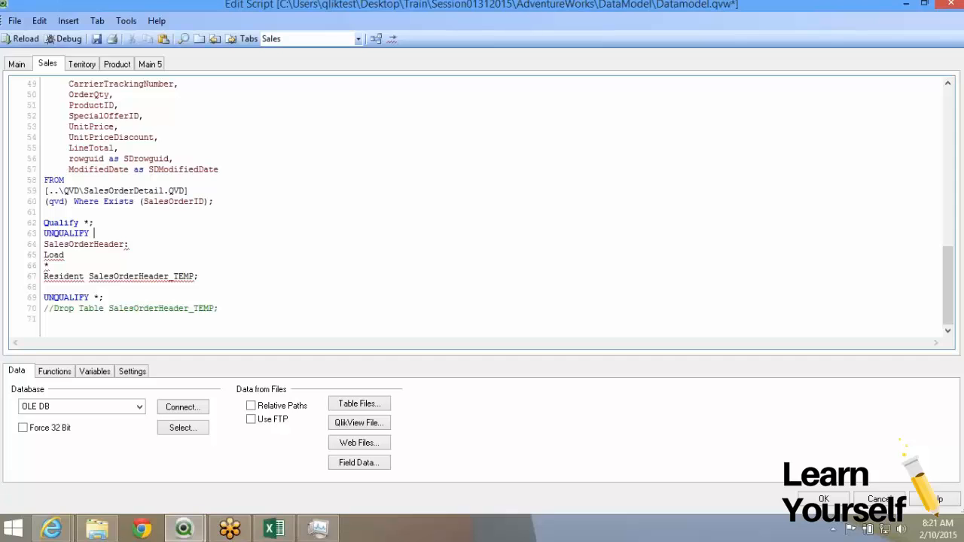
{"action": "key", "text": "ctrl+v"}
{"action": "type", "text": ";"}
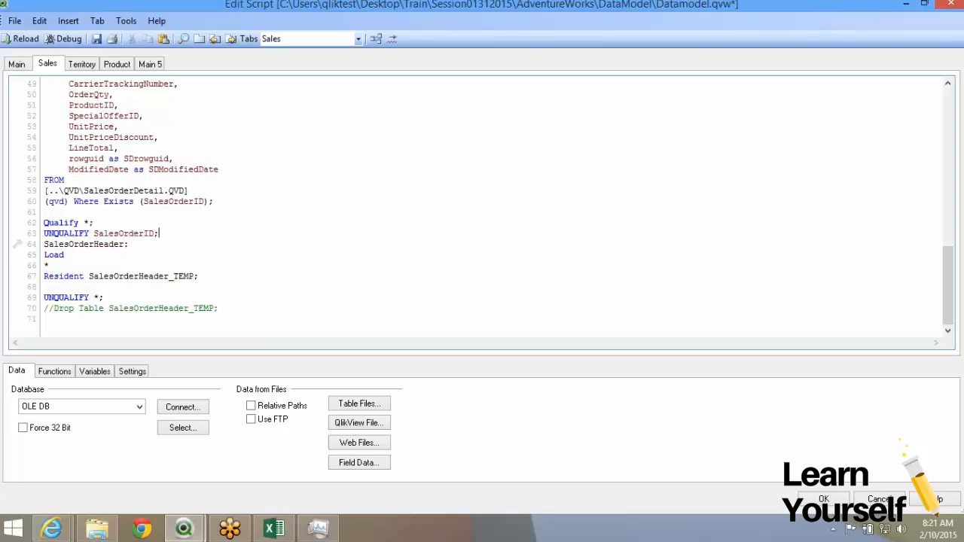
{"action": "key", "text": "shift+Up"}
{"action": "key", "text": "shift+Down"}
{"action": "key", "text": "shift+End"}
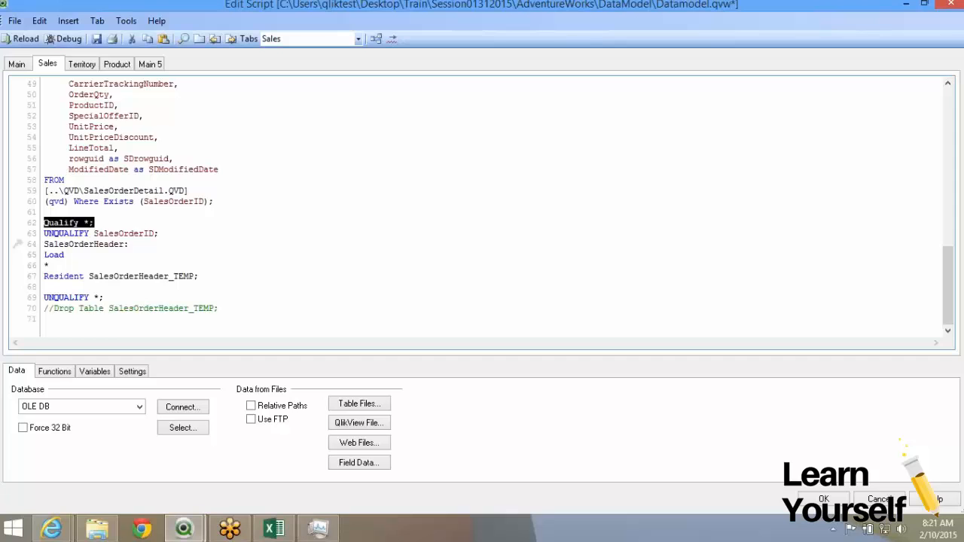
{"action": "double_click", "coordinate": [123, 234]}
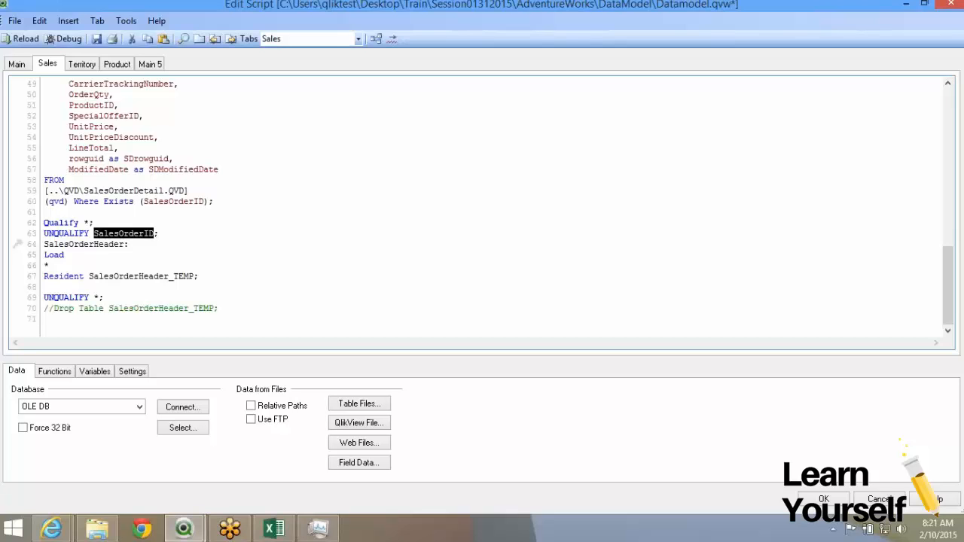
Save the document, reload the script, and close the execution progress and sheet properties
{"action": "left_click", "coordinate": [97, 39]}
{"action": "left_click", "coordinate": [21, 38]}
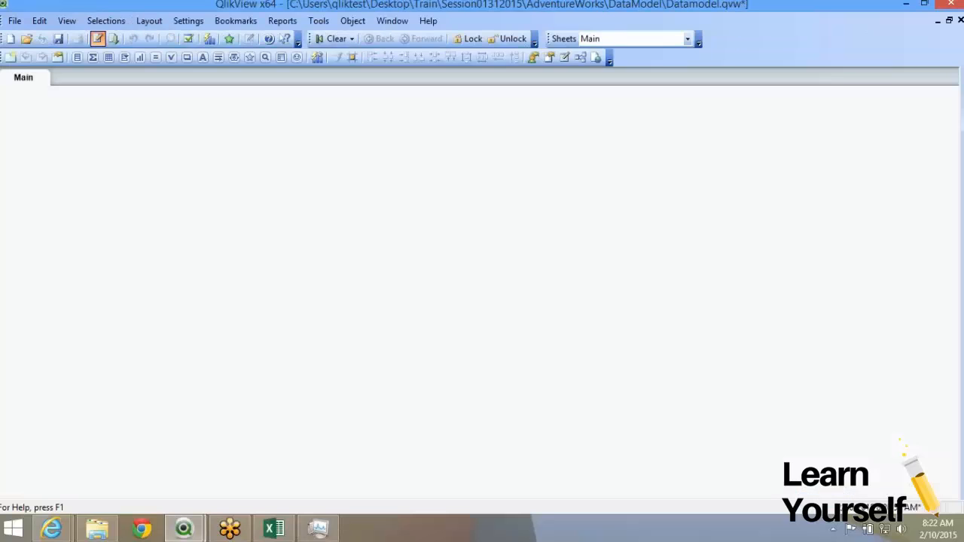
{"action": "key", "text": "Return"}
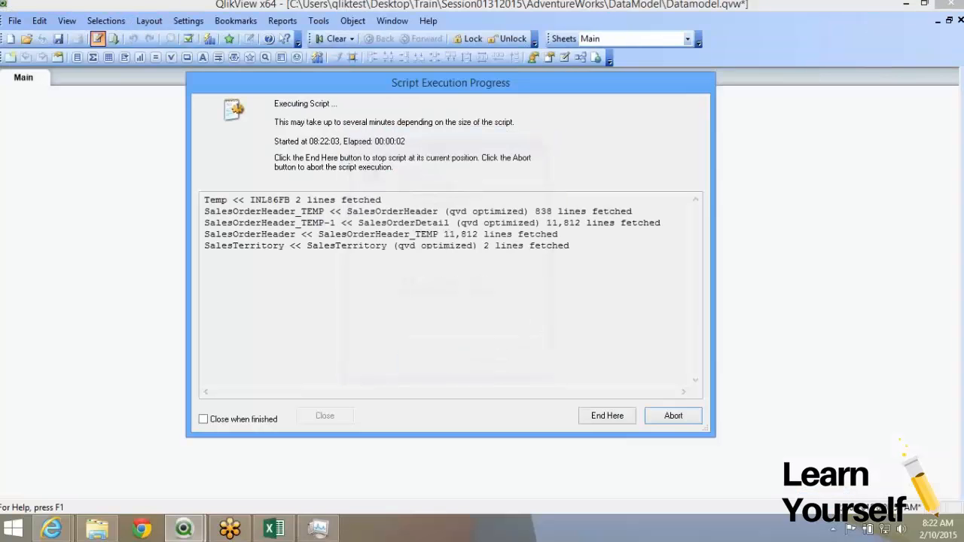
{"action": "left_click", "coordinate": [325, 416]}
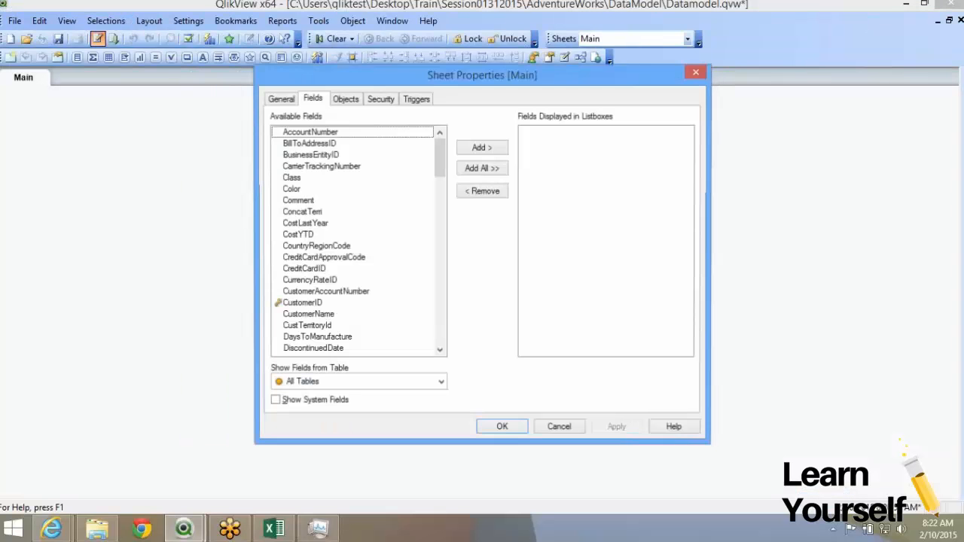
{"action": "left_click", "coordinate": [502, 426]}
Inspect the SalesOrderID link between SalesOrderHeader and SalesOrderHeader_TEMP in the table viewer, moving the SalesOrderHeader table lower
{"action": "left_click", "coordinate": [580, 58]}
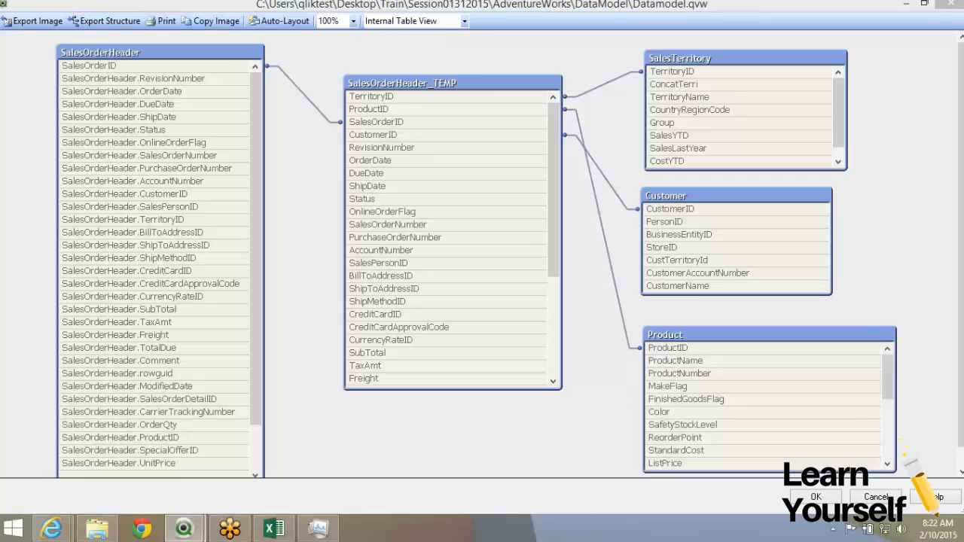
{"action": "left_click", "coordinate": [89, 65]}
{"action": "left_click_drag", "start_coordinate": [136, 52], "coordinate": [142, 105]}
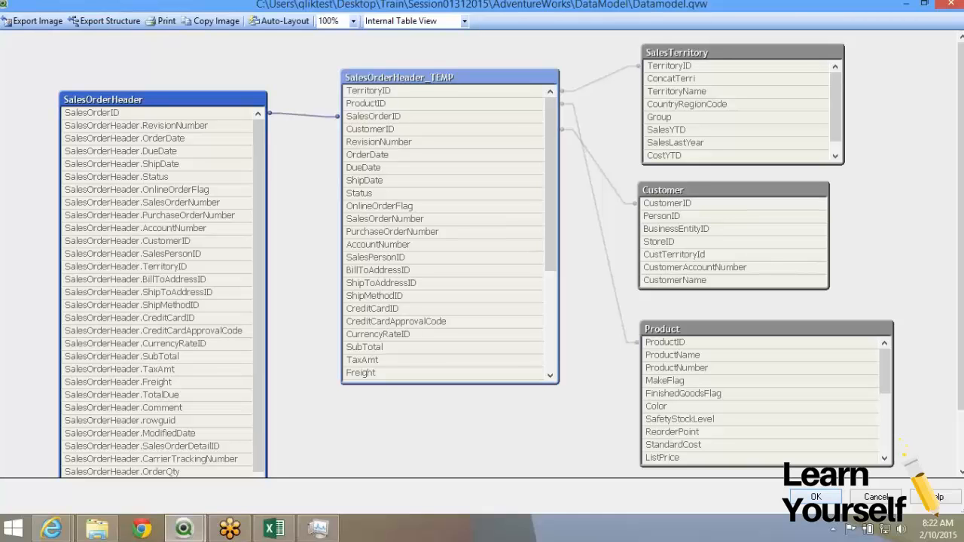
{"action": "key", "text": "Escape"}
Reopen the script and examine the SalesOrderHeader block from Qualify *; through UNQUALIFY *;
{"action": "key", "text": "ctrl+e"}
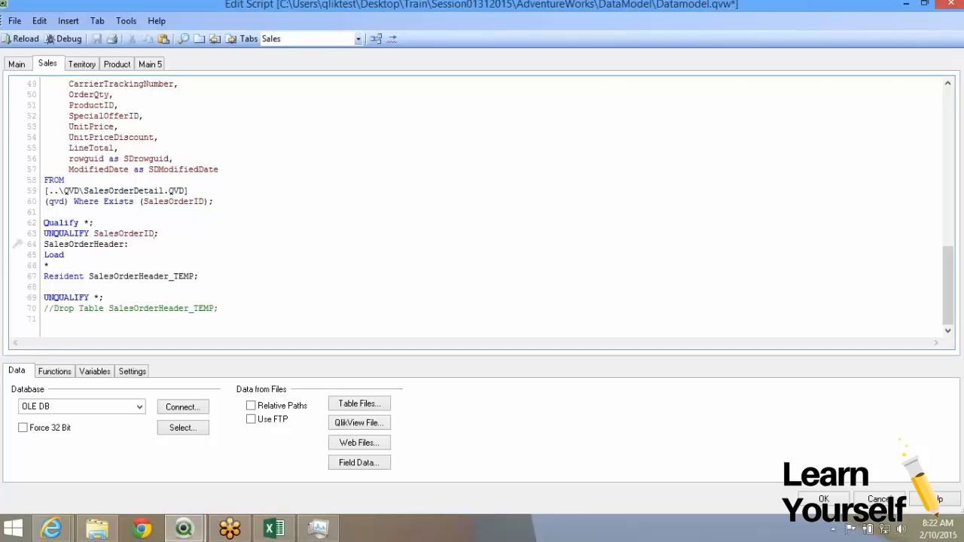
{"action": "key", "text": "shift+Down"}
{"action": "key", "text": "shift+Down"}
{"action": "key", "text": "shift+Down"}
{"action": "key", "text": "shift+Down"}
{"action": "key", "text": "shift+Down"}
{"action": "key", "text": "shift+Down"}
{"action": "key", "text": "shift+Down"}
{"action": "key", "text": "shift+Down"}
{"action": "key", "text": "shift+Down"}
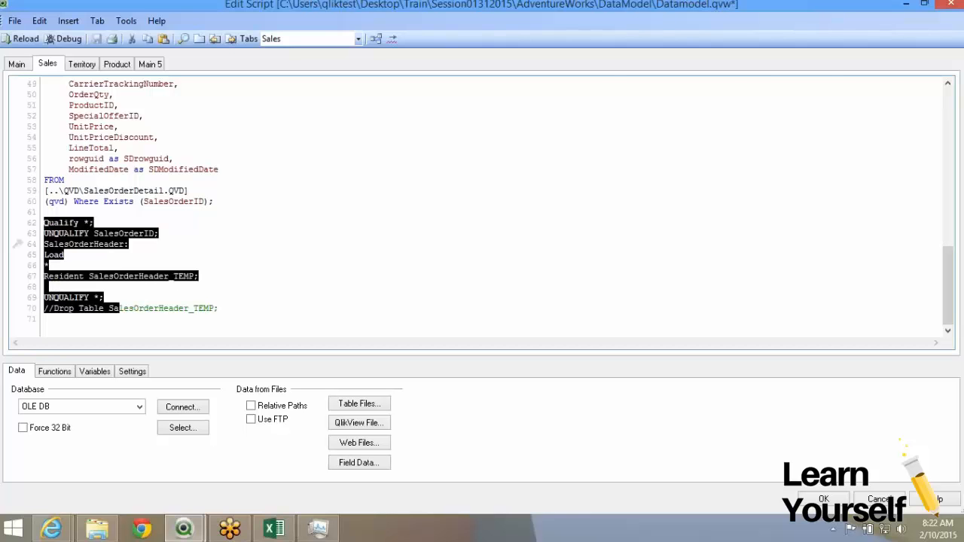
{"action": "key", "text": "shift+Up"}
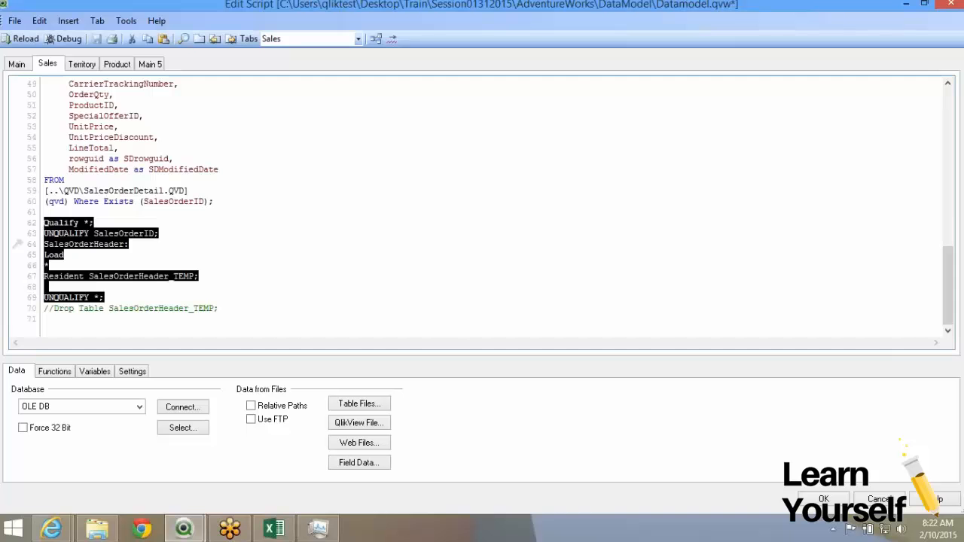
Review the whole Sales script, from the Temp inline load to the commented Drop Table statement
{"action": "scroll", "coordinate": [483, 207], "scroll_direction": "up", "scroll_amount": 16}
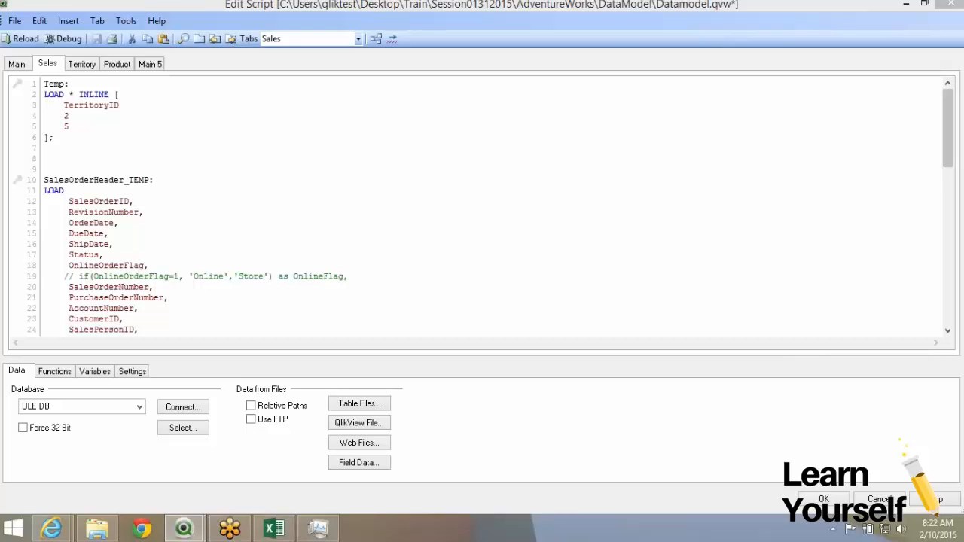
{"action": "left_click", "coordinate": [154, 266]}
{"action": "scroll", "coordinate": [482, 207], "scroll_direction": "down", "scroll_amount": 16}
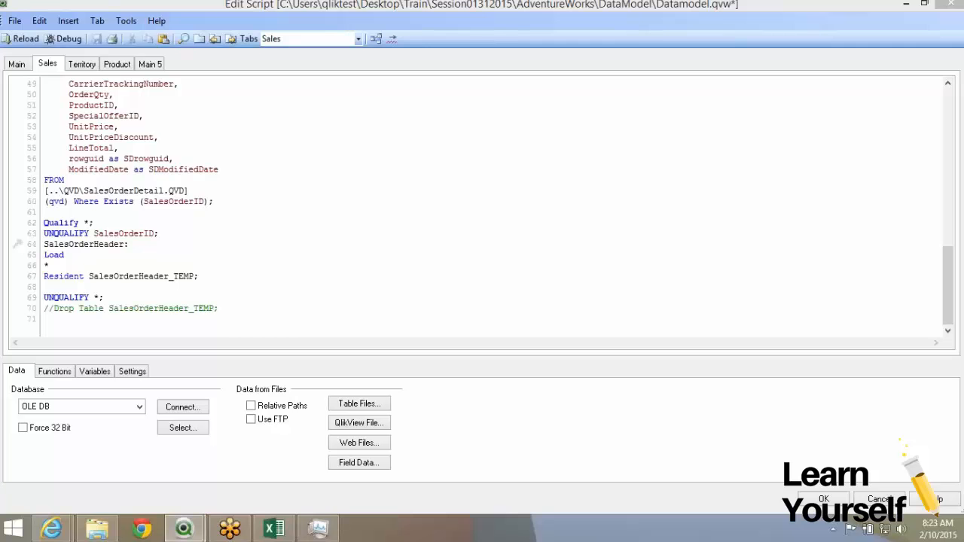
{"action": "scroll", "coordinate": [482, 207], "scroll_direction": "up", "scroll_amount": 5}
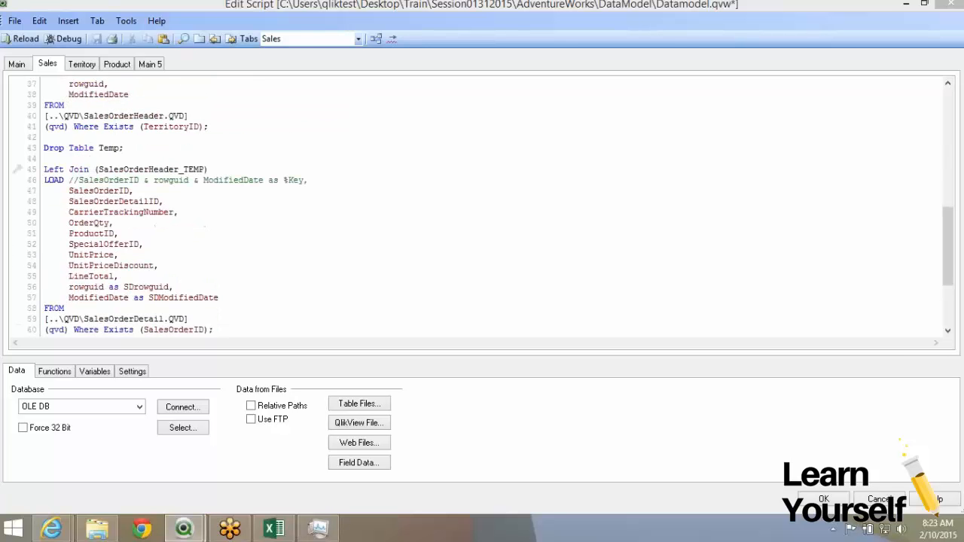
{"action": "scroll", "coordinate": [482, 208], "scroll_direction": "down", "scroll_amount": 5}
{"action": "left_click", "coordinate": [155, 221]}
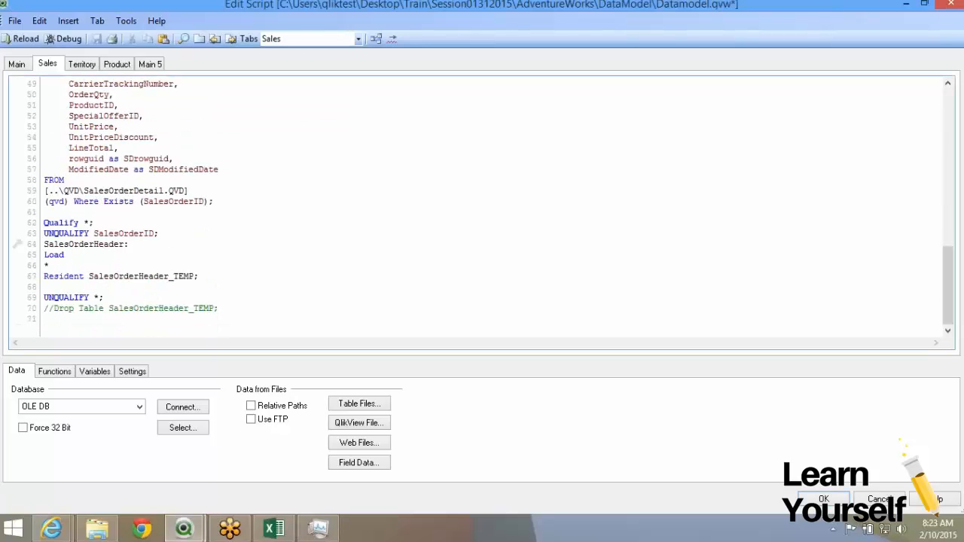
{"action": "scroll", "coordinate": [482, 208], "scroll_direction": "up", "scroll_amount": 16}
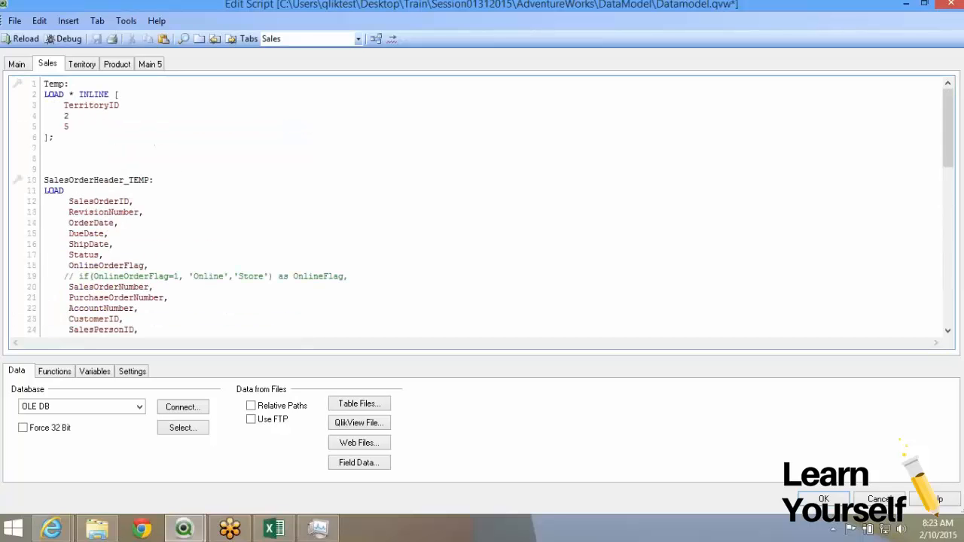
{"action": "scroll", "coordinate": [482, 208], "scroll_direction": "down", "scroll_amount": 15}
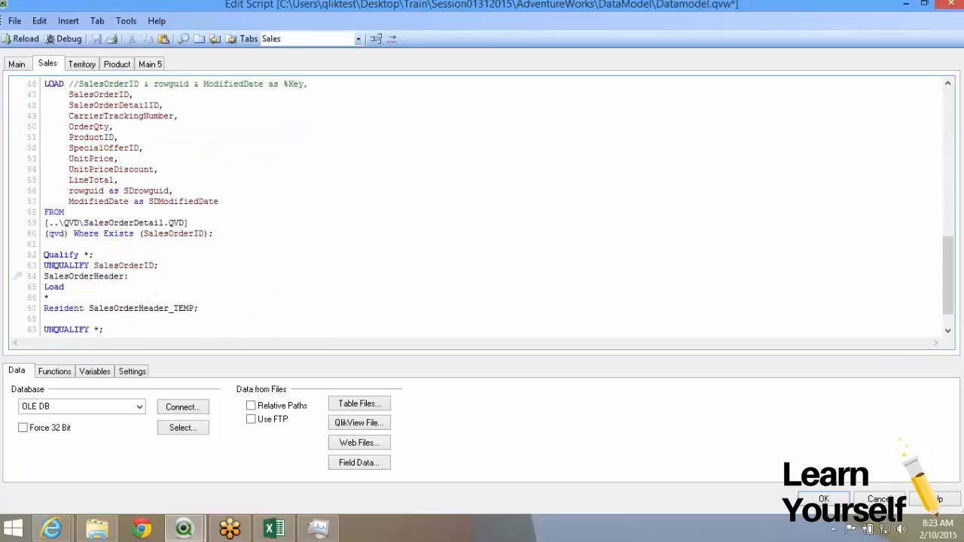
{"action": "left_click_drag", "start_coordinate": [44, 254], "coordinate": [218, 308]}
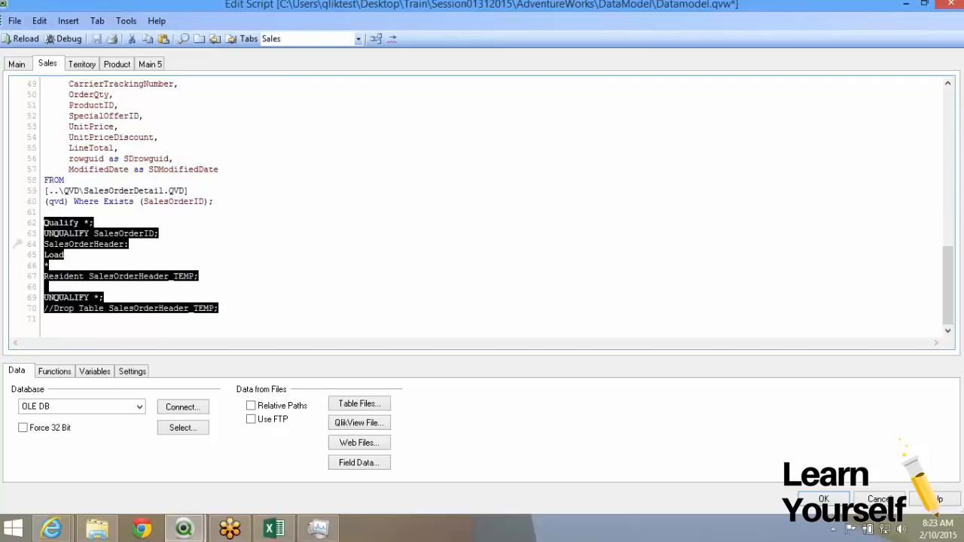
Close the script editor, check the save settings in User Preferences, and reopen the script
{"action": "left_click", "coordinate": [823, 499]}
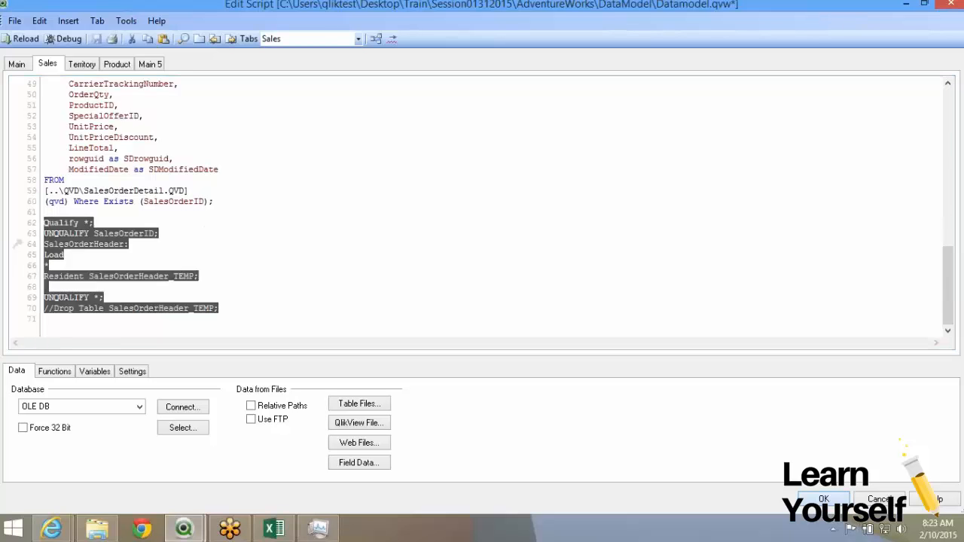
{"action": "left_click", "coordinate": [188, 21]}
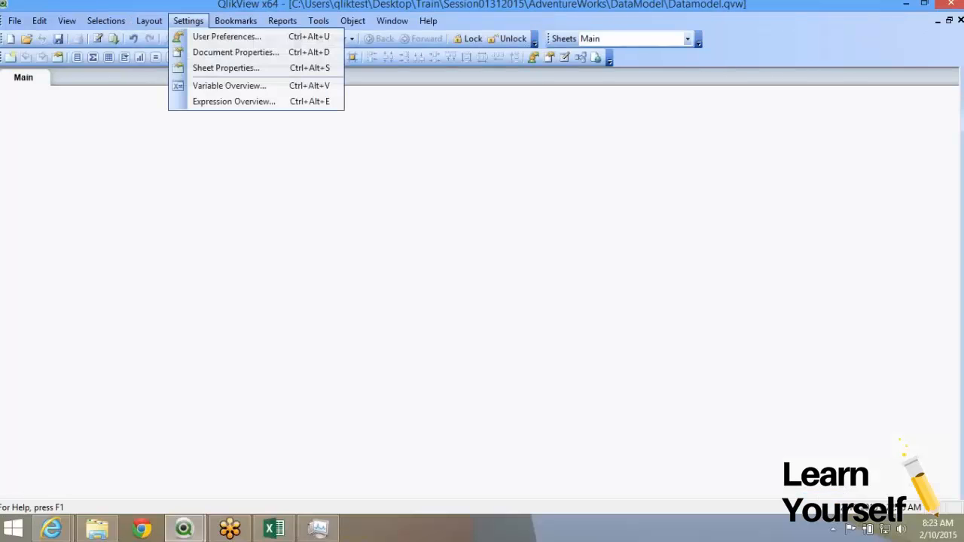
{"action": "left_click", "coordinate": [226, 36]}
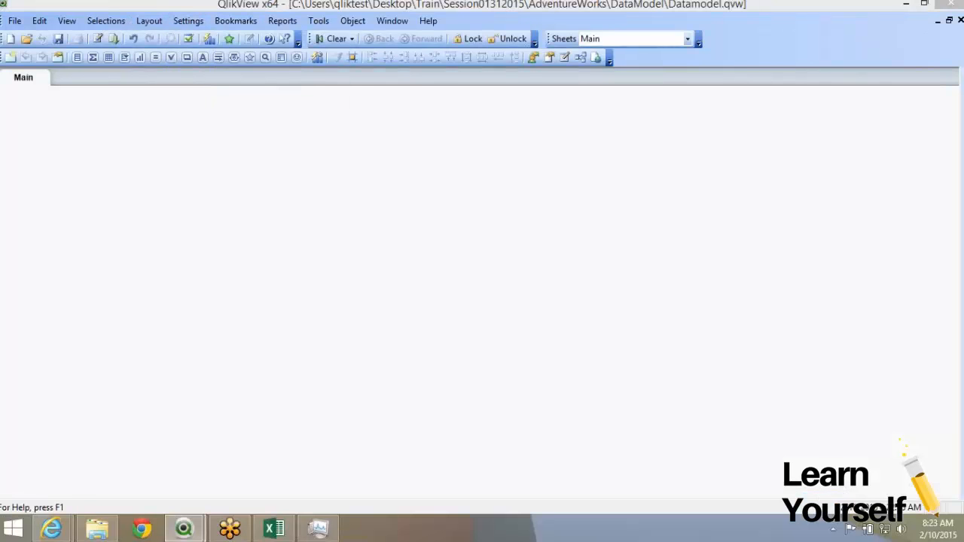
{"action": "left_click", "coordinate": [270, 86]}
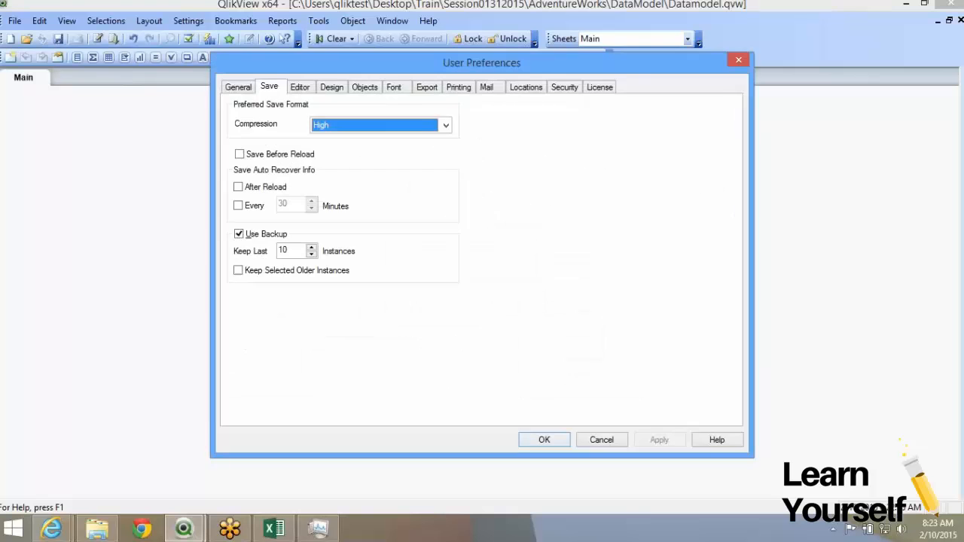
{"action": "left_click", "coordinate": [544, 439]}
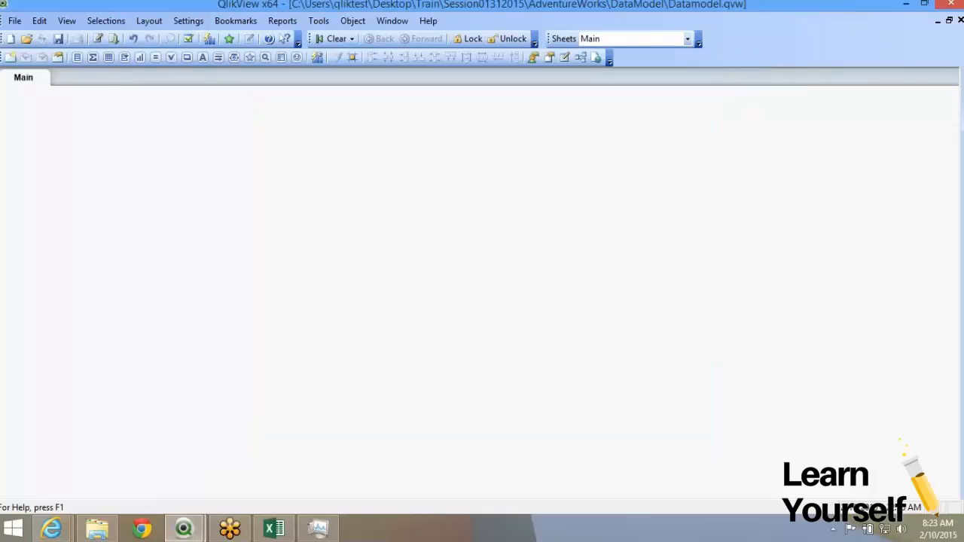
{"action": "left_click", "coordinate": [98, 38]}
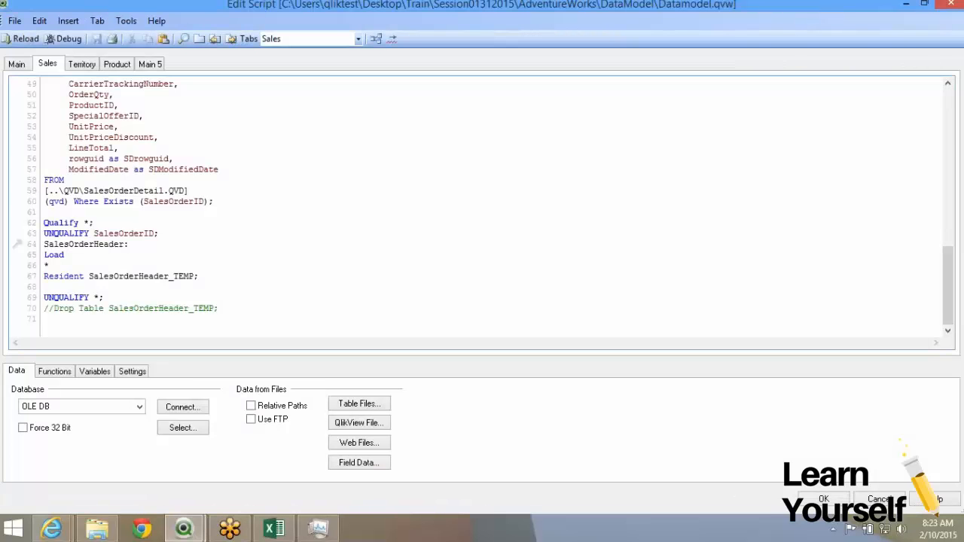
Delete the Qualify block, the resident SalesOrderHeader load and the commented Drop Table line at the end of the Sales script
{"action": "left_click_drag", "start_coordinate": [104, 297], "coordinate": [44, 223]}
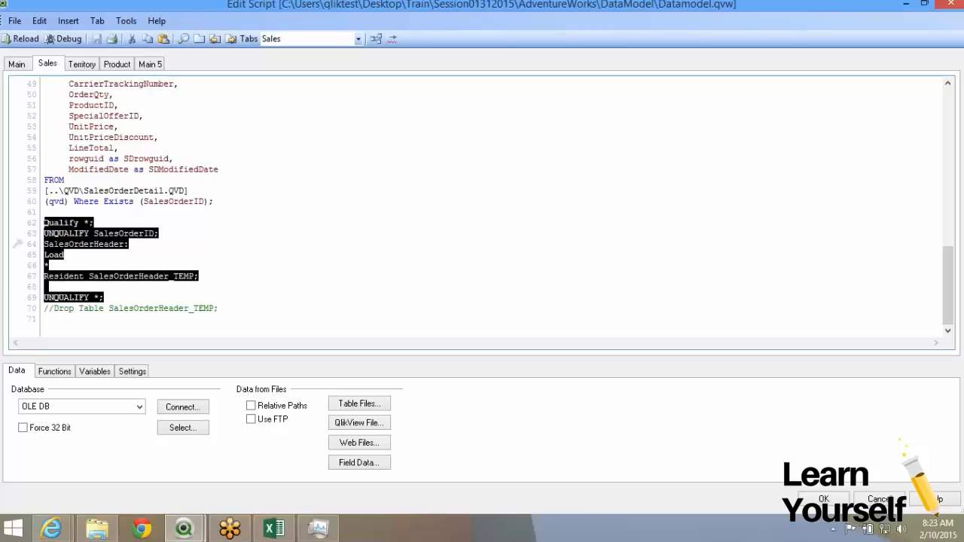
{"action": "key", "text": "Delete"}
{"action": "key", "text": "shift+Down"}
{"action": "key", "text": "BackSpace"}
{"action": "key", "text": "BackSpace"}
{"action": "key", "text": "BackSpace"}
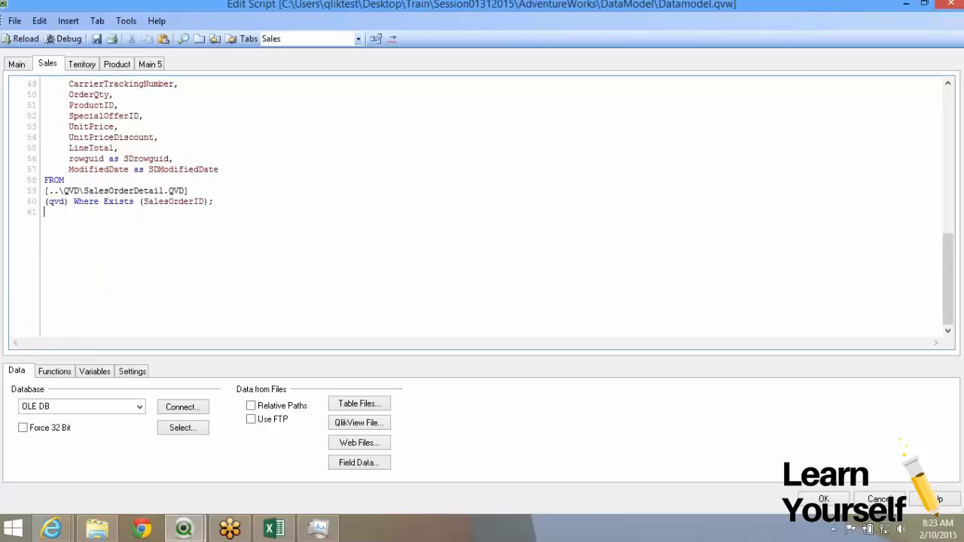
Turn the line above the sales order detail LOAD into the table label "SalesOrderHeader_TEMP:"
{"action": "scroll", "coordinate": [476, 207], "scroll_direction": "up", "scroll_amount": 5}
{"action": "scroll", "coordinate": [476, 207], "scroll_direction": "up", "scroll_amount": 10}
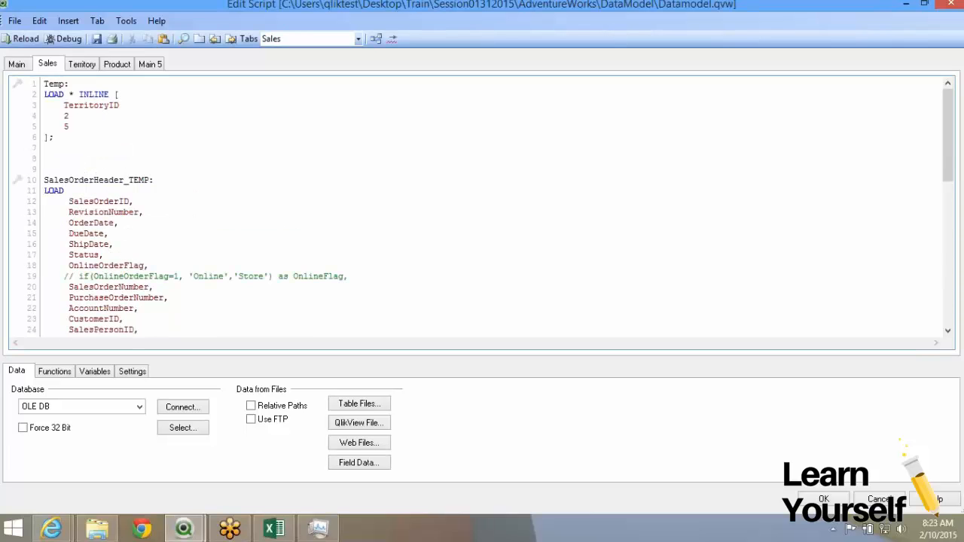
{"action": "scroll", "coordinate": [476, 207], "scroll_direction": "down", "scroll_amount": 9}
{"action": "scroll", "coordinate": [476, 207], "scroll_direction": "down", "scroll_amount": 3}
{"action": "left_click_drag", "start_coordinate": [44, 191], "coordinate": [100, 191]}
{"action": "key", "text": "Delete"}
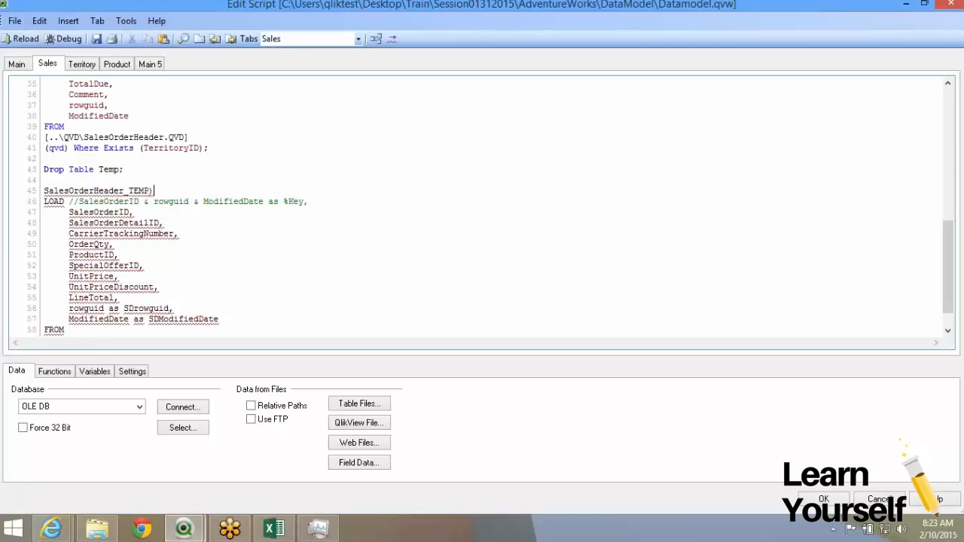
{"action": "key", "text": "BackSpace"}
{"action": "type", "text": ":"}
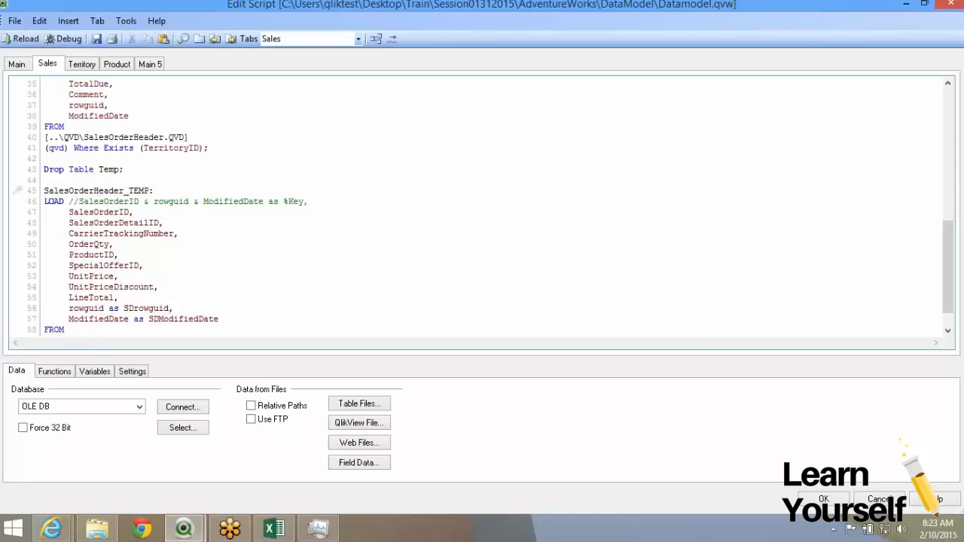
Relabel the detail load as SalesOrderDetail, reusing the name from its QVD file path
{"action": "left_click_drag", "start_coordinate": [125, 191], "coordinate": [151, 190]}
{"action": "key", "text": "Delete"}
{"action": "scroll", "coordinate": [482, 207], "scroll_direction": "up", "scroll_amount": 7}
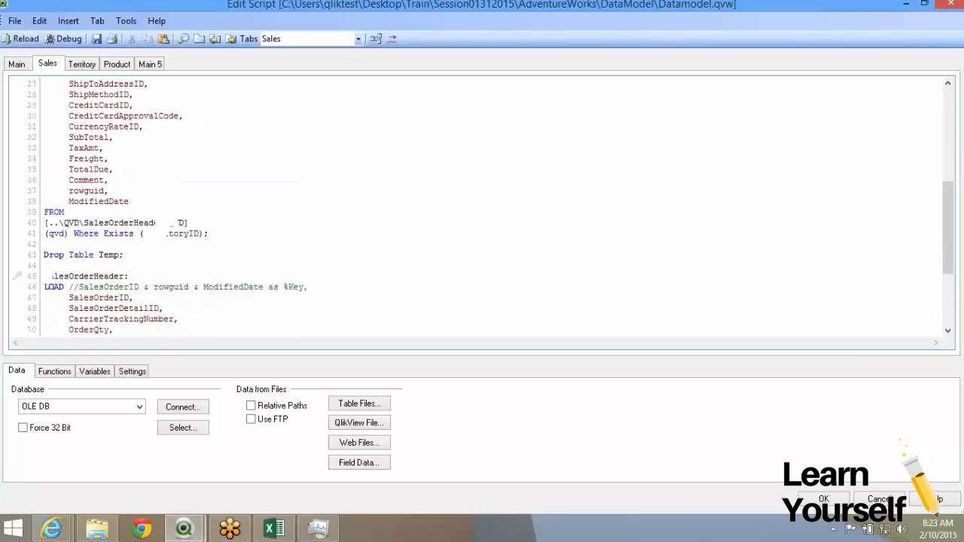
{"action": "scroll", "coordinate": [482, 207], "scroll_direction": "down", "scroll_amount": 7}
{"action": "scroll", "coordinate": [482, 207], "scroll_direction": "down", "scroll_amount": 2}
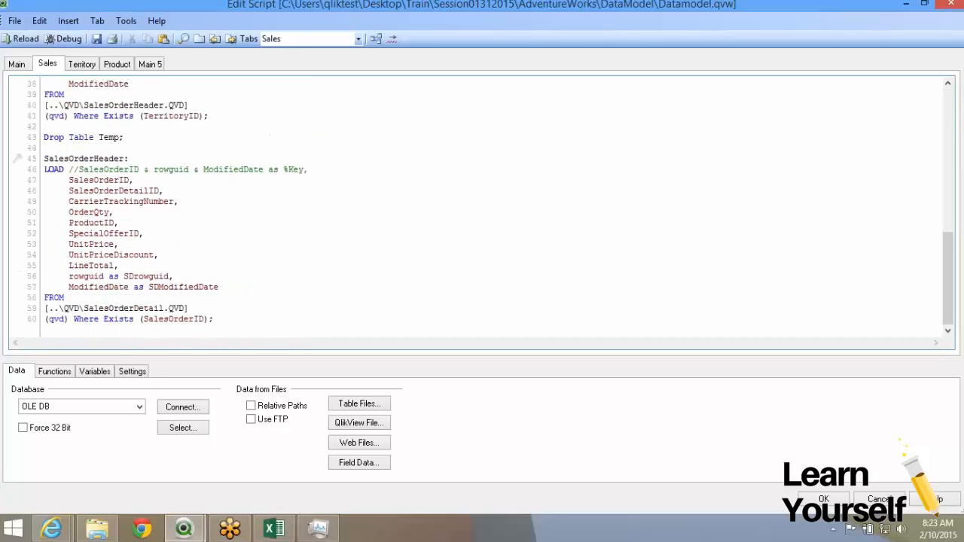
{"action": "double_click", "coordinate": [124, 308]}
{"action": "key", "text": "ctrl+c"}
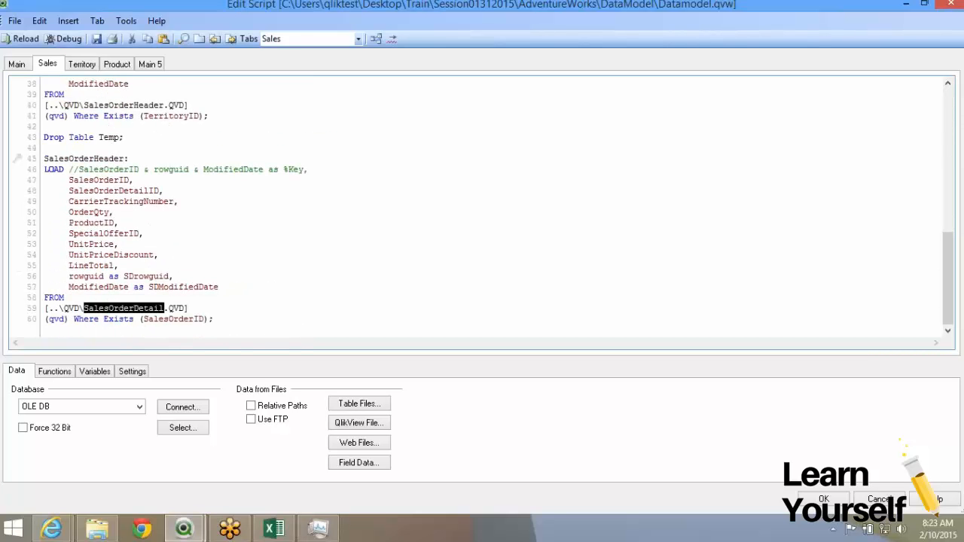
{"action": "double_click", "coordinate": [85, 158]}
{"action": "key", "text": "ctrl+v"}
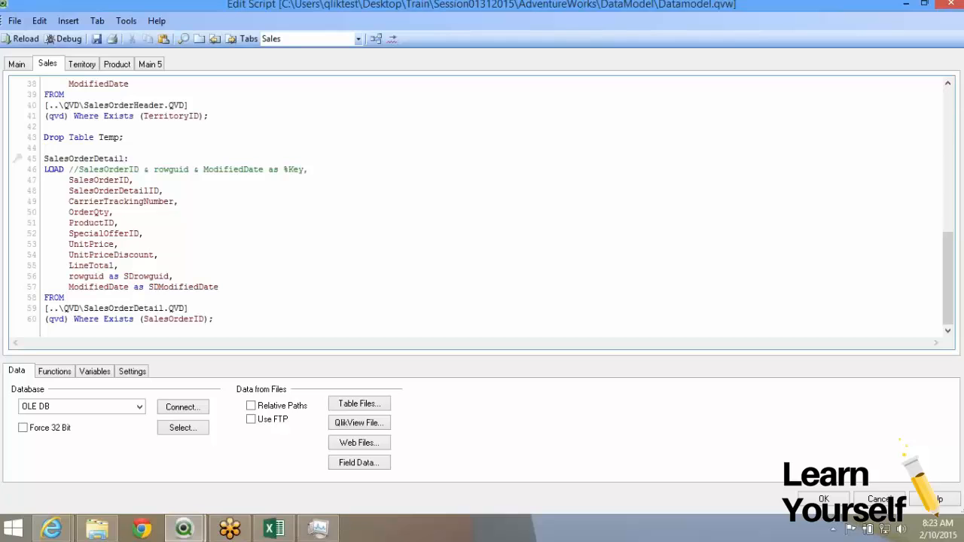
Reload the script and close the execution progress window and the dialog that follows
{"action": "scroll", "coordinate": [482, 207], "scroll_direction": "up", "scroll_amount": 13}
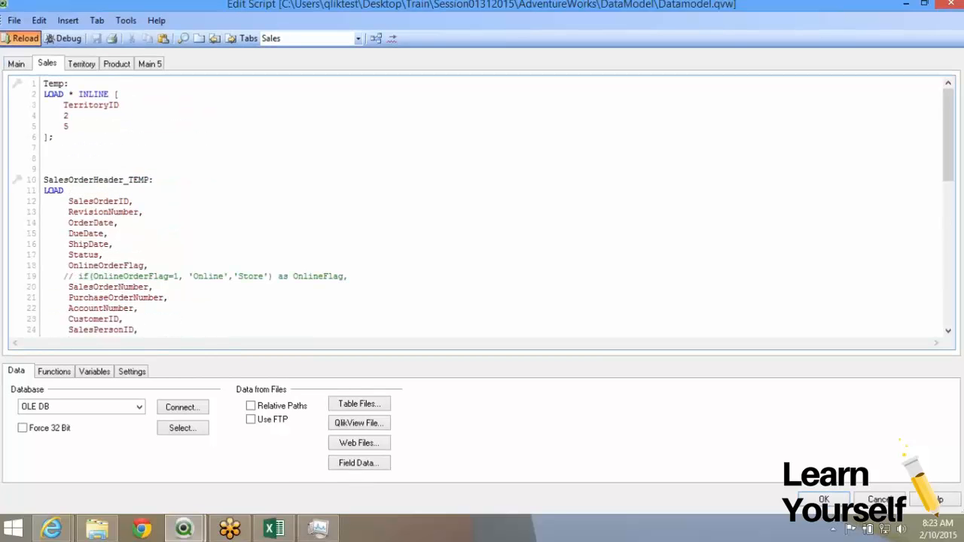
{"action": "left_click", "coordinate": [21, 39]}
{"action": "key", "text": "Return"}
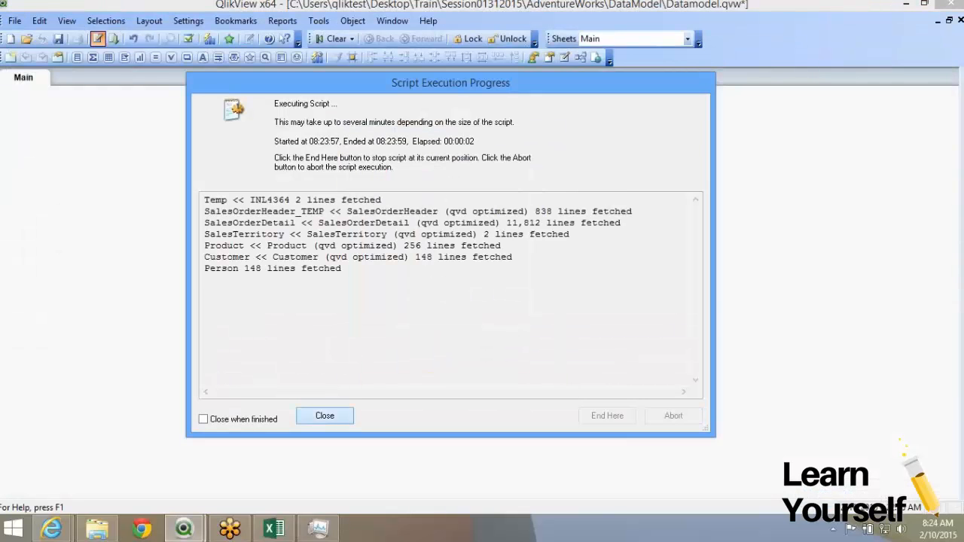
{"action": "left_click", "coordinate": [325, 416]}
{"action": "key", "text": "Escape"}
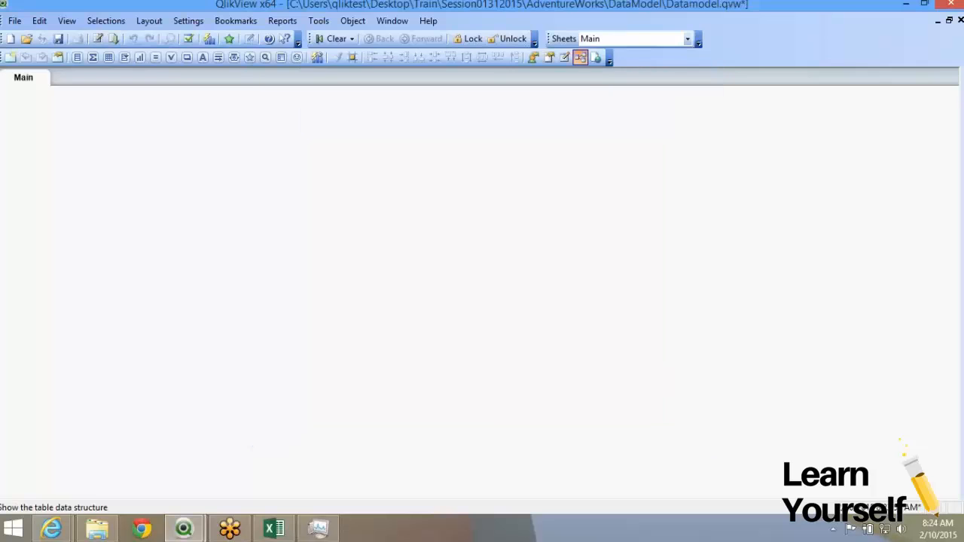
Show the table structure without auto-layout and enlarge the SalesOrderHeader_TEMP and SalesOrderDetail tables to expose their fields
{"action": "left_click", "coordinate": [581, 57]}
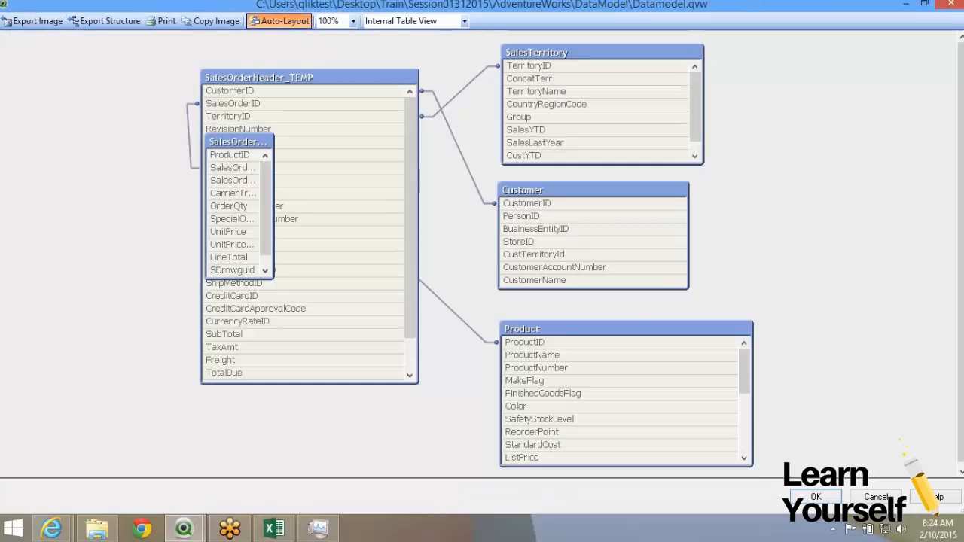
{"action": "left_click", "coordinate": [280, 21]}
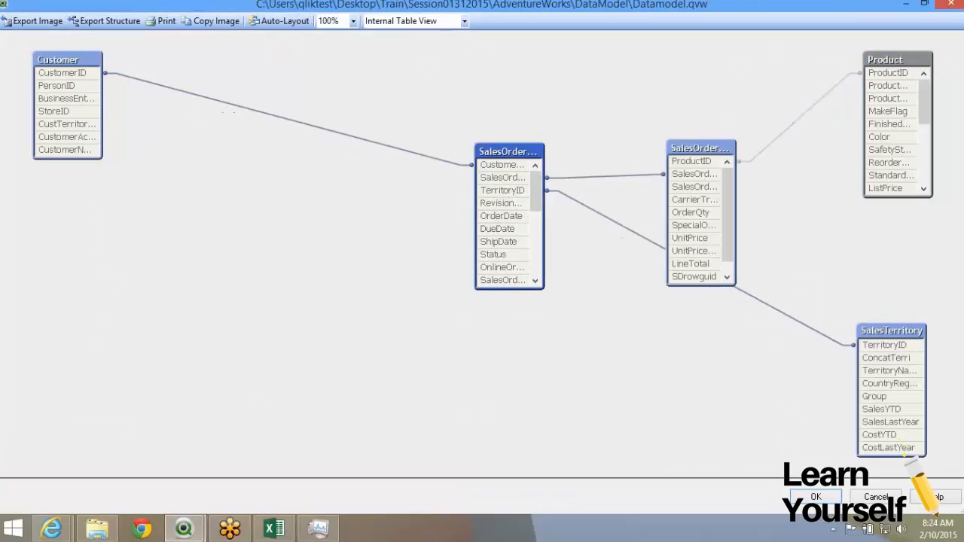
{"action": "left_click_drag", "start_coordinate": [475, 218], "coordinate": [332, 218]}
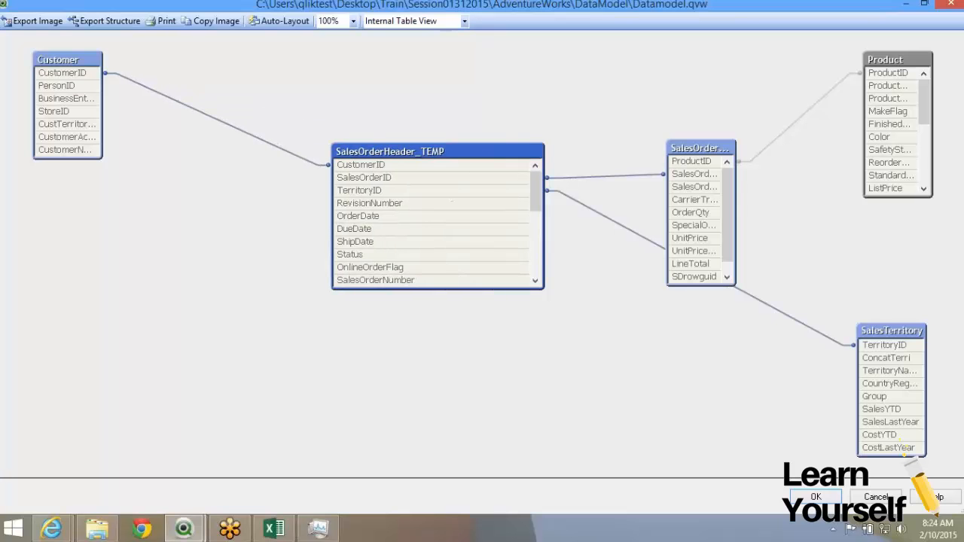
{"action": "left_click_drag", "start_coordinate": [437, 287], "coordinate": [437, 389]}
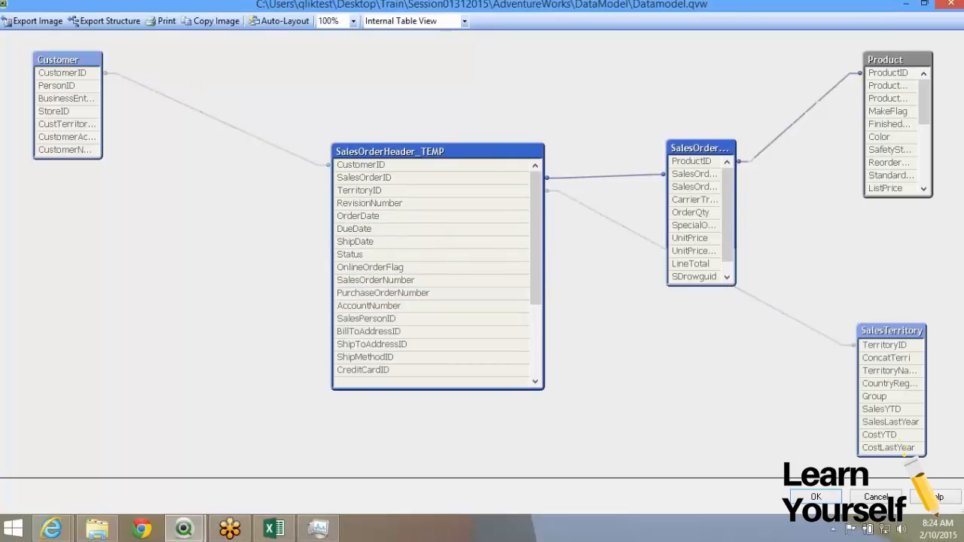
{"action": "left_click_drag", "start_coordinate": [701, 148], "coordinate": [678, 60]}
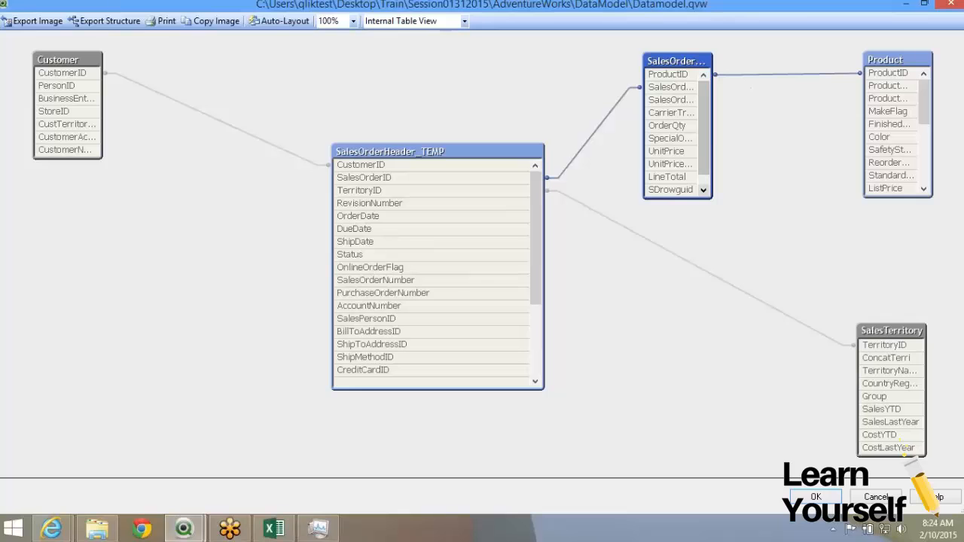
{"action": "left_click_drag", "start_coordinate": [711, 197], "coordinate": [784, 211]}
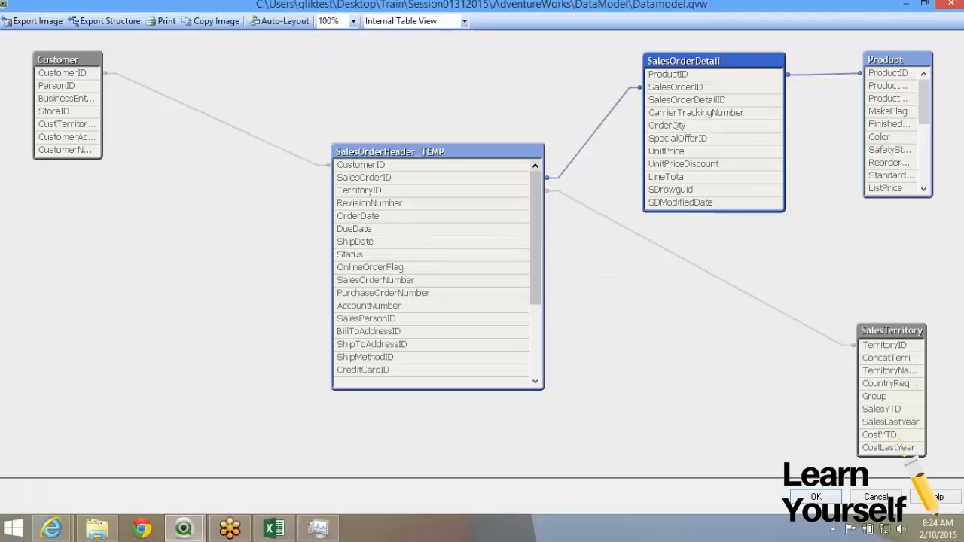
Arrange SalesOrderHeader_TEMP and SalesOrderDetail side by side, review their fields, and leave the table structure view
{"action": "left_click", "coordinate": [377, 191]}
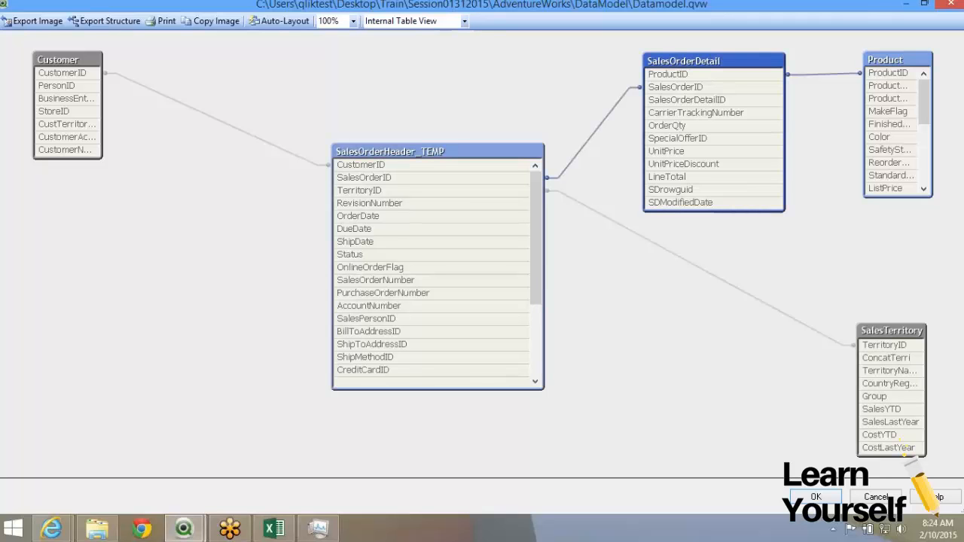
{"action": "left_click_drag", "start_coordinate": [684, 61], "coordinate": [634, 172]}
{"action": "left_click_drag", "start_coordinate": [406, 151], "coordinate": [256, 132]}
{"action": "left_click", "coordinate": [634, 172]}
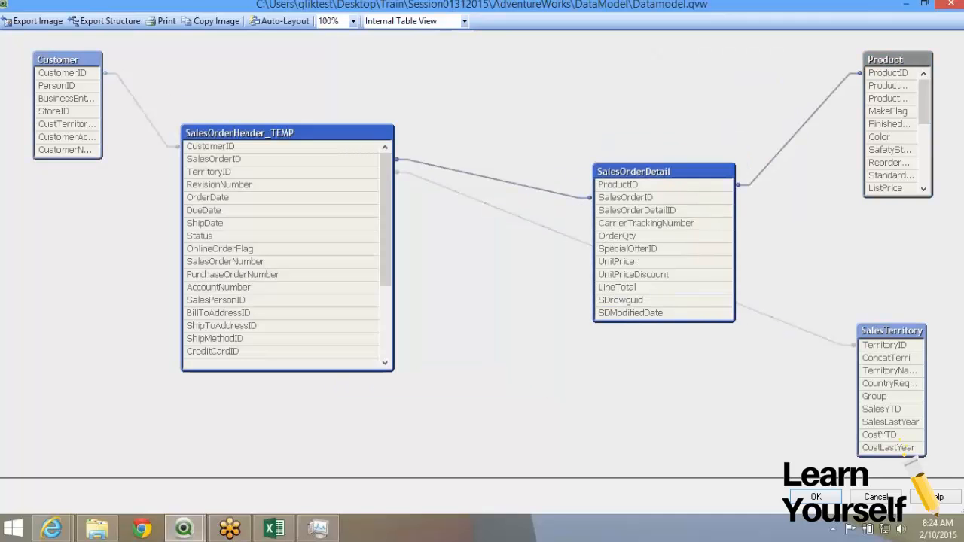
{"action": "left_click_drag", "start_coordinate": [635, 172], "coordinate": [509, 139]}
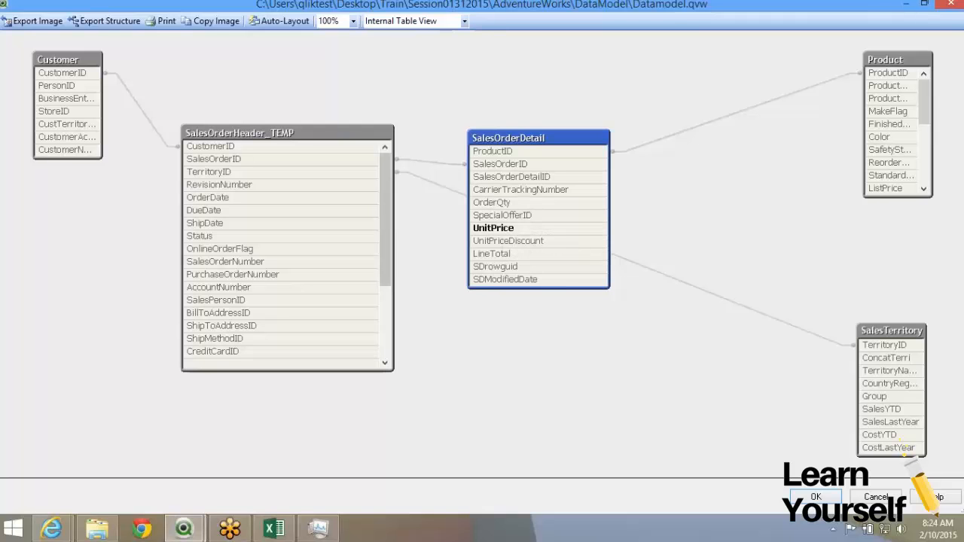
{"action": "scroll", "coordinate": [283, 248], "scroll_direction": "down", "scroll_amount": 3}
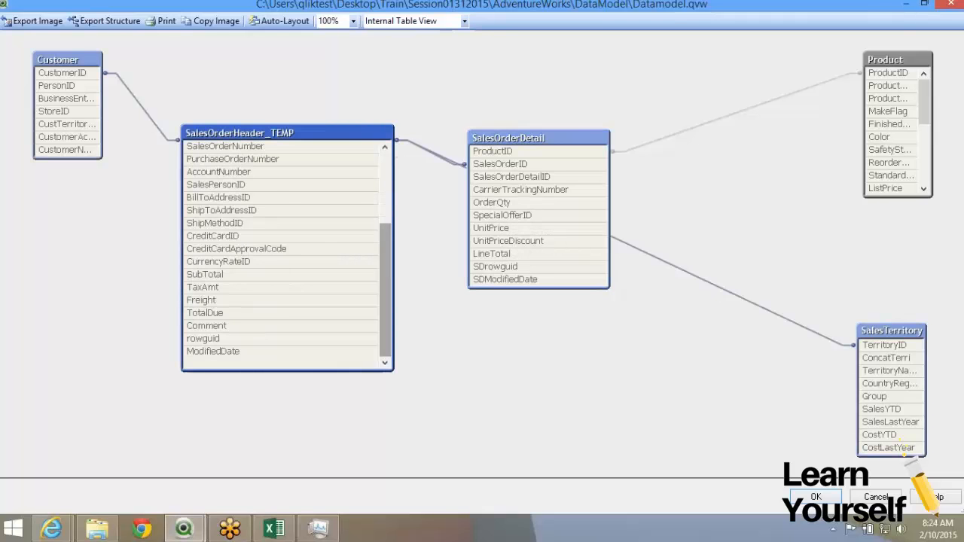
{"action": "scroll", "coordinate": [283, 249], "scroll_direction": "up", "scroll_amount": 3}
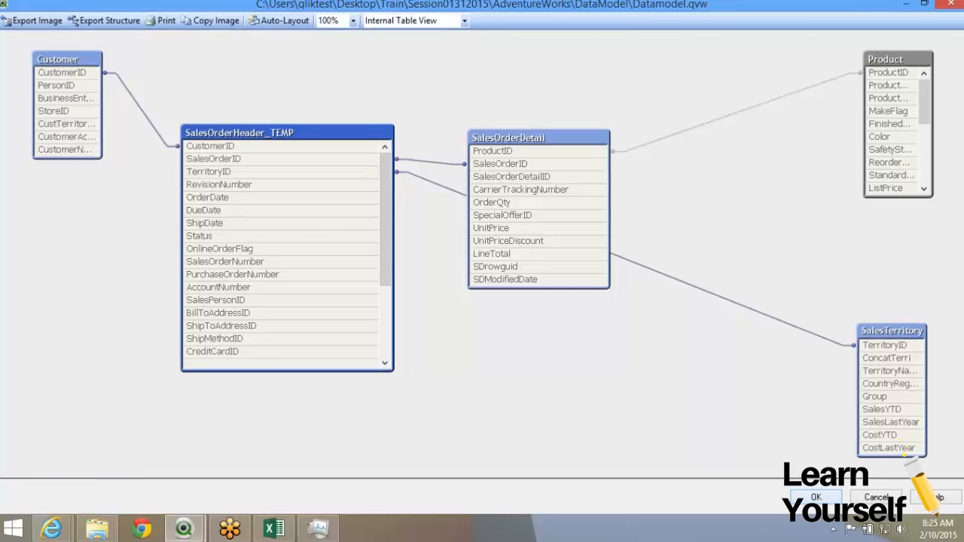
{"action": "key", "text": "Escape"}
Reopen the script and rename the SalesOrderHeader_TEMP load label on the Sales tab to SalesOrderHeader
{"action": "left_click", "coordinate": [98, 38]}
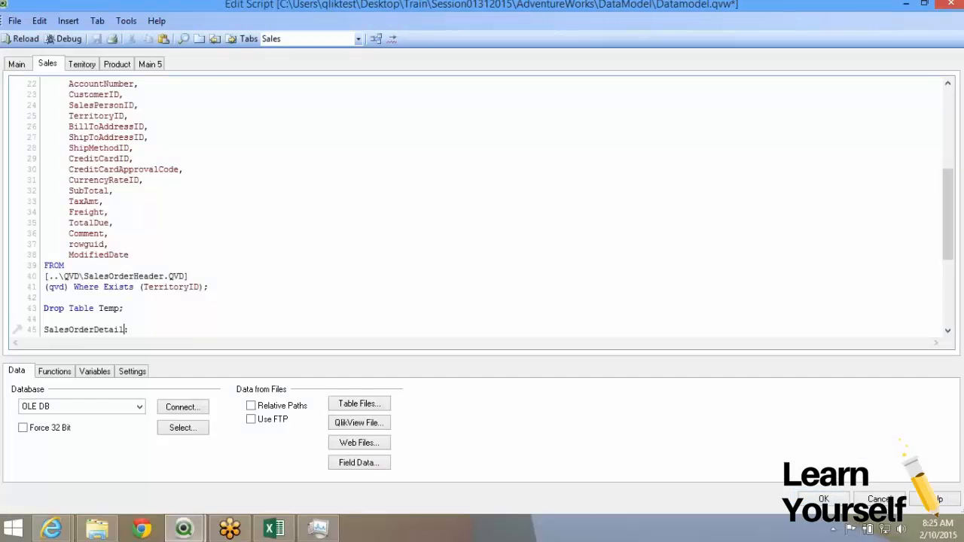
{"action": "scroll", "coordinate": [304, 226], "scroll_direction": "up", "scroll_amount": 1}
{"action": "scroll", "coordinate": [305, 226], "scroll_direction": "down", "scroll_amount": 6}
{"action": "scroll", "coordinate": [304, 226], "scroll_direction": "down", "scroll_amount": 1}
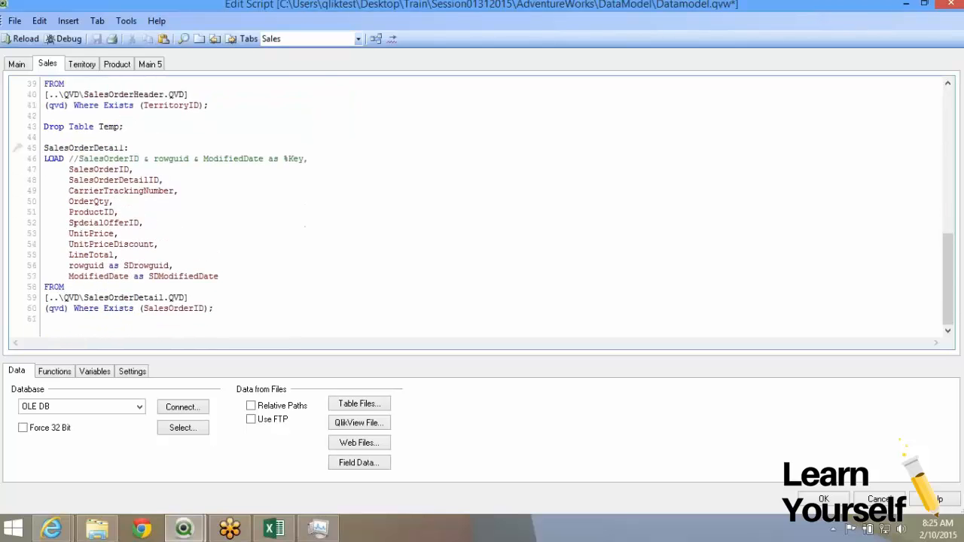
{"action": "scroll", "coordinate": [304, 226], "scroll_direction": "up", "scroll_amount": 10}
{"action": "key", "text": "BackSpace"}
{"action": "key", "text": "BackSpace"}
{"action": "key", "text": "BackSpace"}
{"action": "key", "text": "BackSpace"}
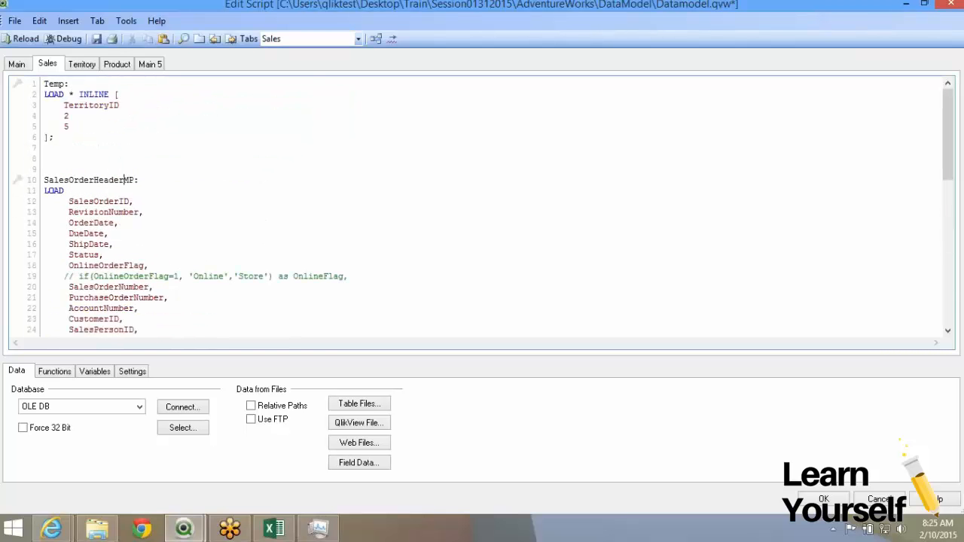
{"action": "key", "text": "Delete"}
Add four blank lines above the SalesOrderHeader load and start an inline load statement with the data wizard
{"action": "key", "text": "Return"}
{"action": "key", "text": "Return"}
{"action": "key", "text": "Return"}
{"action": "key", "text": "Return"}
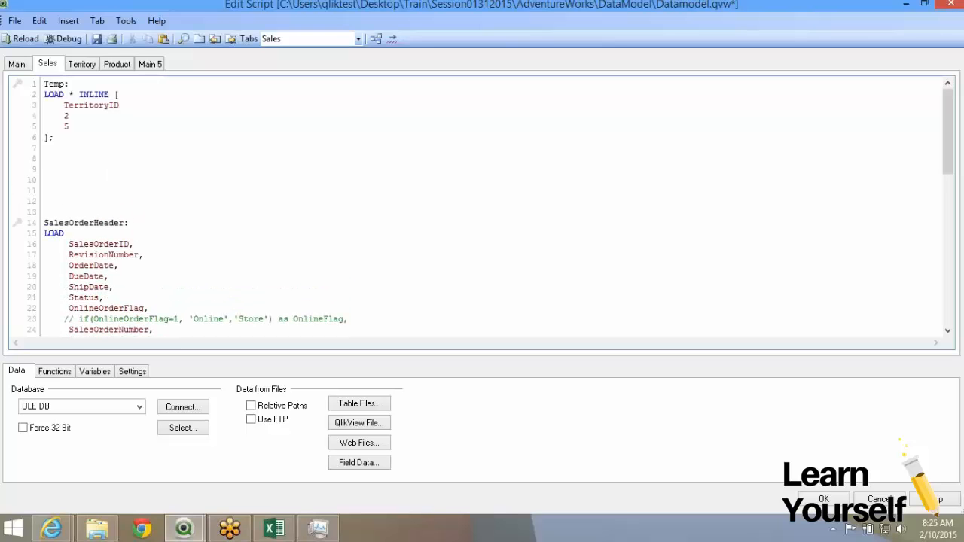
{"action": "left_click", "coordinate": [68, 21]}
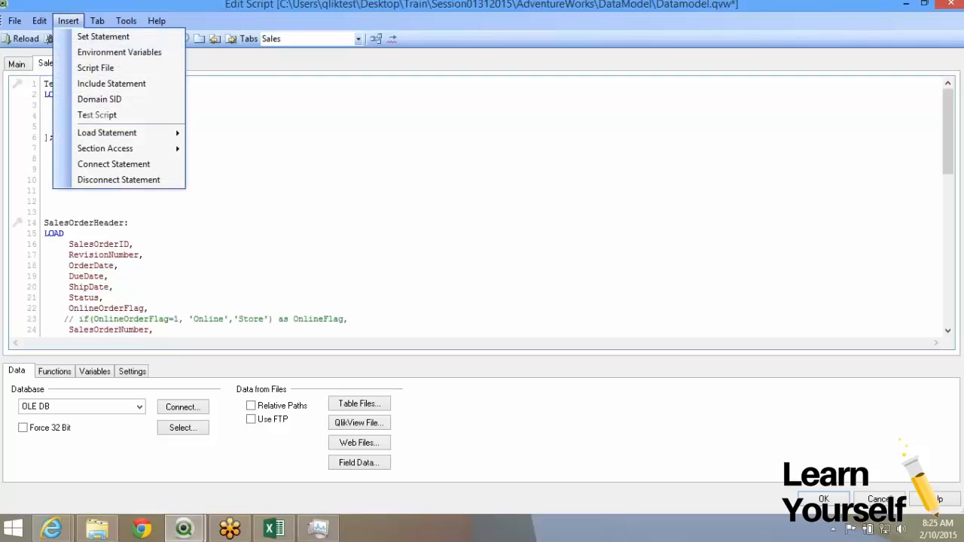
{"action": "mouse_move", "coordinate": [108, 131]}
{"action": "left_click", "coordinate": [226, 150]}
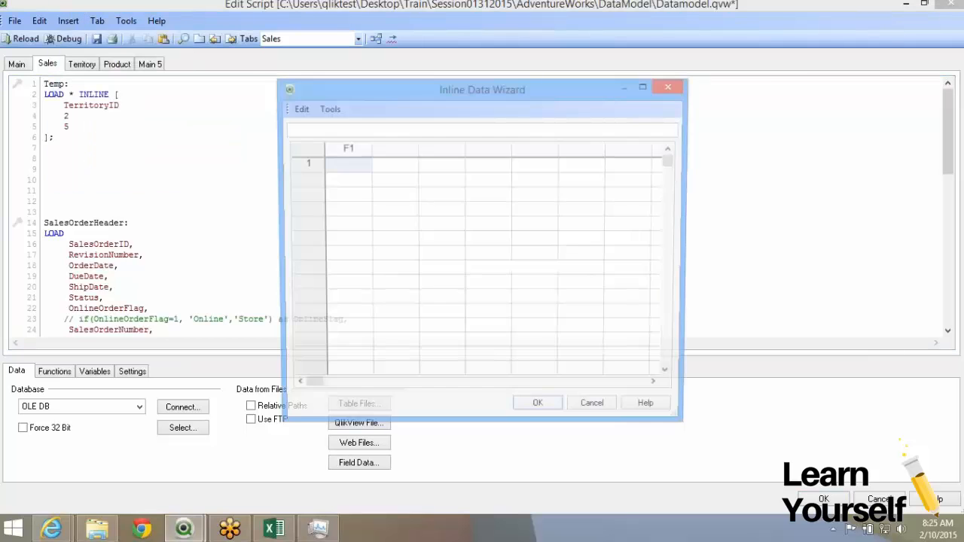
Enter TerritoryId in the first cell of column F1 of the inline table
{"action": "type", "text": "Territory"}
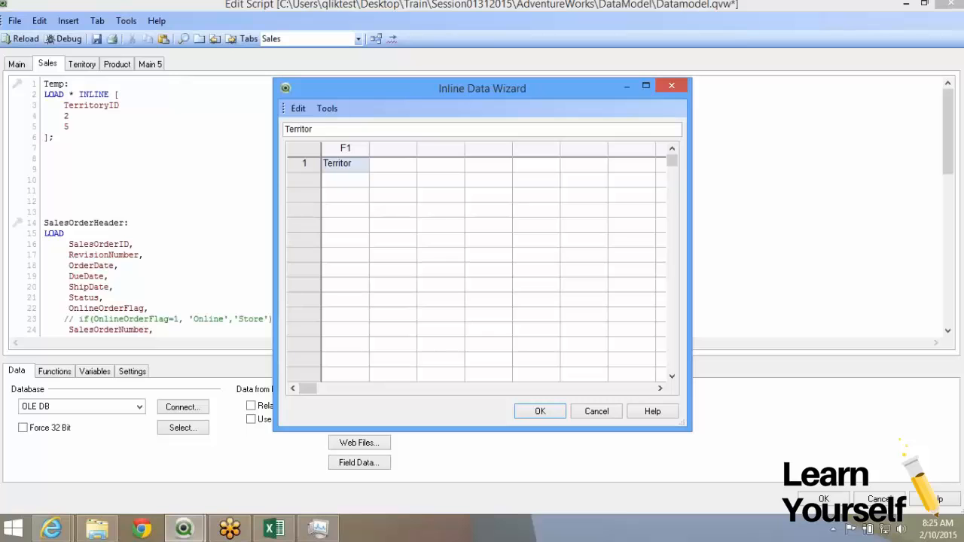
{"action": "key", "text": "Return"}
{"action": "key", "text": "Up"}
{"action": "key", "text": "End"}
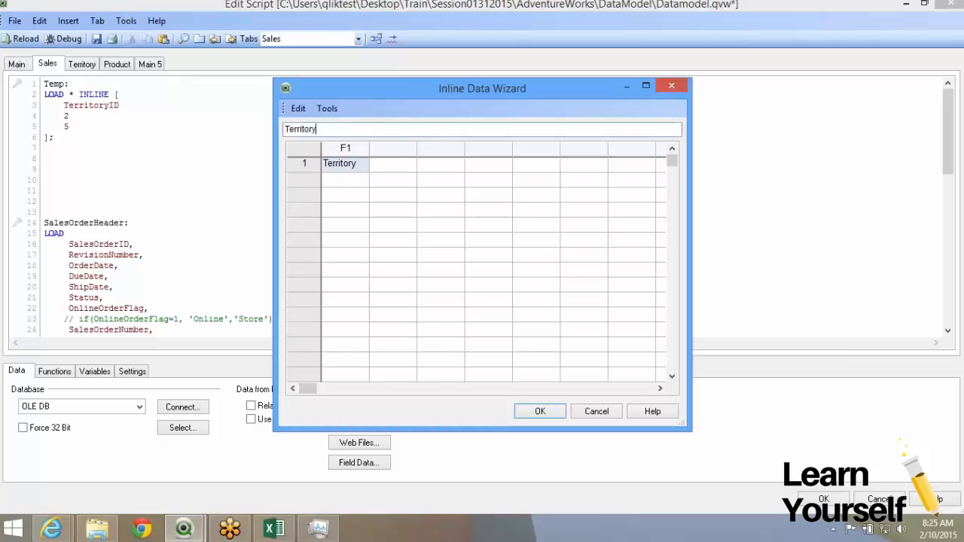
{"action": "type", "text": "Id"}
{"action": "key", "text": "Return"}
Fill the cells below TerritoryId with the values 1 through 10
{"action": "type", "text": "1"}
{"action": "key", "text": "Return"}
{"action": "type", "text": "2"}
{"action": "key", "text": "Return"}
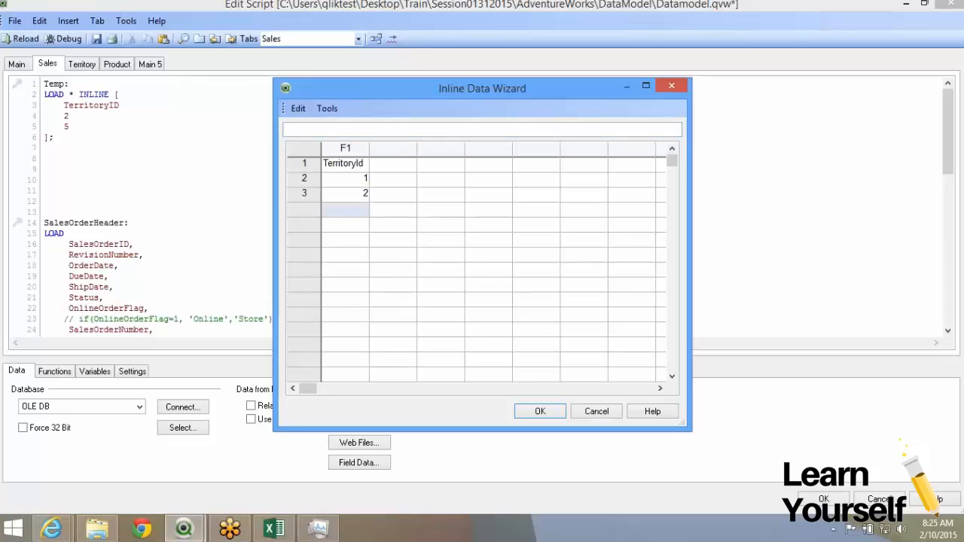
{"action": "type", "text": "3 4 5 6 7 8"}
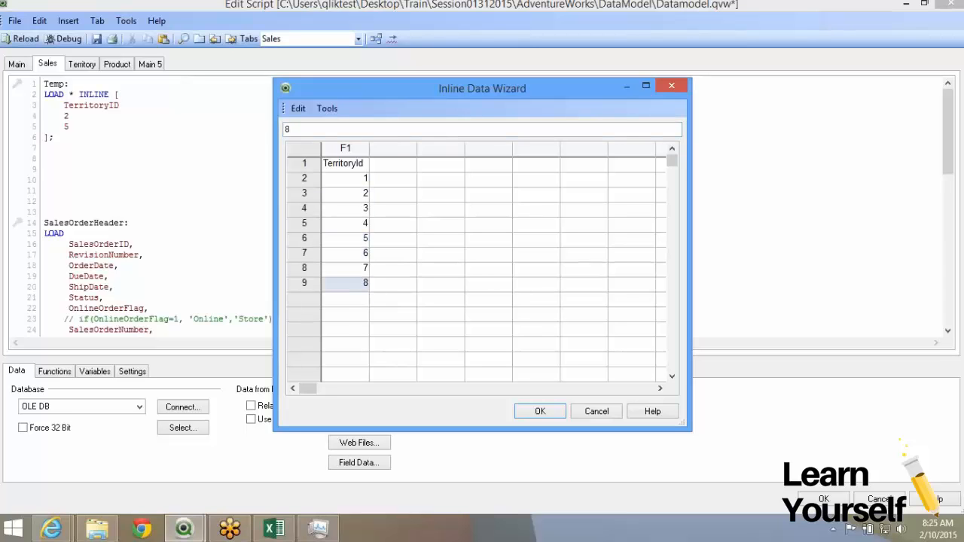
{"action": "key", "text": "Return"}
{"action": "type", "text": "9"}
{"action": "key", "text": "Return"}
{"action": "type", "text": "10"}
{"action": "key", "text": "Return"}
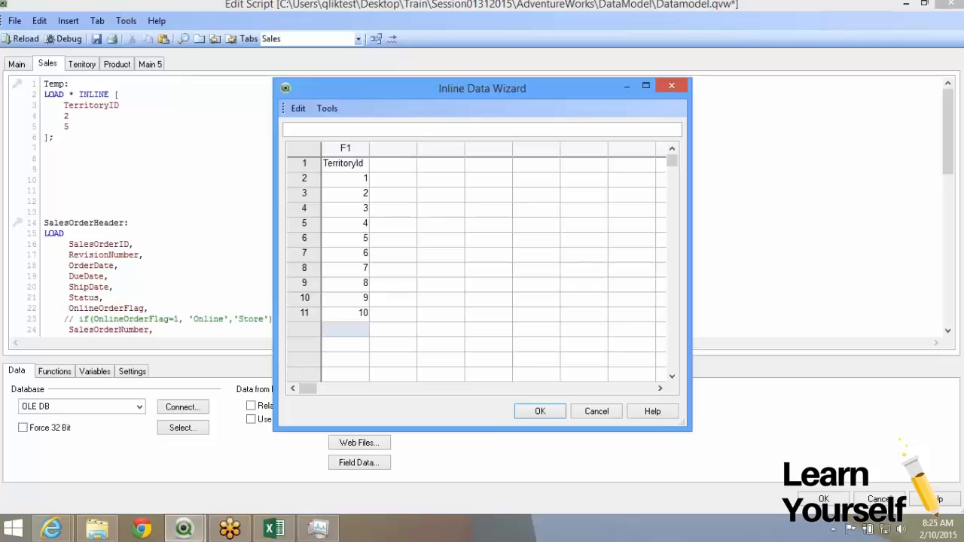
Enter ExtraTasxAmt as the heading of the inline table's second column, beside TerritoryId
{"action": "left_click", "coordinate": [393, 195]}
{"action": "left_click", "coordinate": [393, 165]}
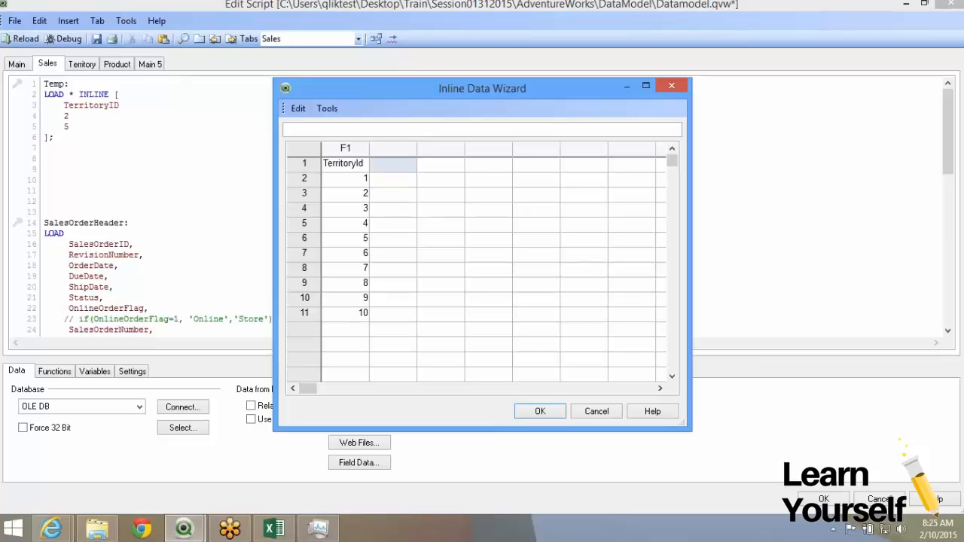
{"action": "type", "text": "Updat"}
{"action": "key", "text": "BackSpace"}
{"action": "key", "text": "BackSpace"}
{"action": "key", "text": "BackSpace"}
{"action": "key", "text": "BackSpace"}
{"action": "key", "text": "BackSpace"}
{"action": "type", "text": "ExtraTasx"}
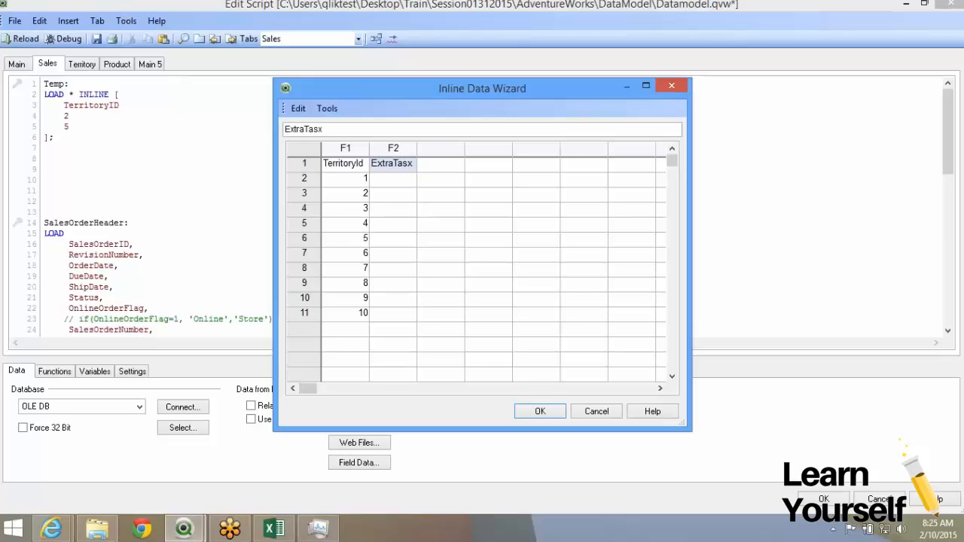
{"action": "type", "text": "Amt"}
{"action": "key", "text": "Return"}
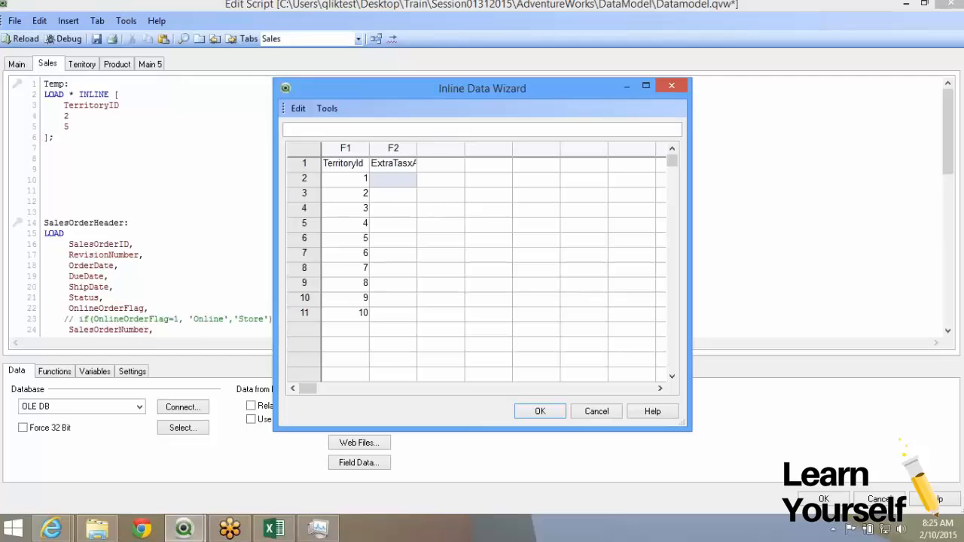
Fill the cells below ExtraTasxAmt with 10, 20, 20, 12, 15, 10, 15, 12, 14 and 10 for territories 1 through 10
{"action": "type", "text": "10"}
{"action": "key", "text": "Return"}
{"action": "type", "text": "20"}
{"action": "key", "text": "Return"}
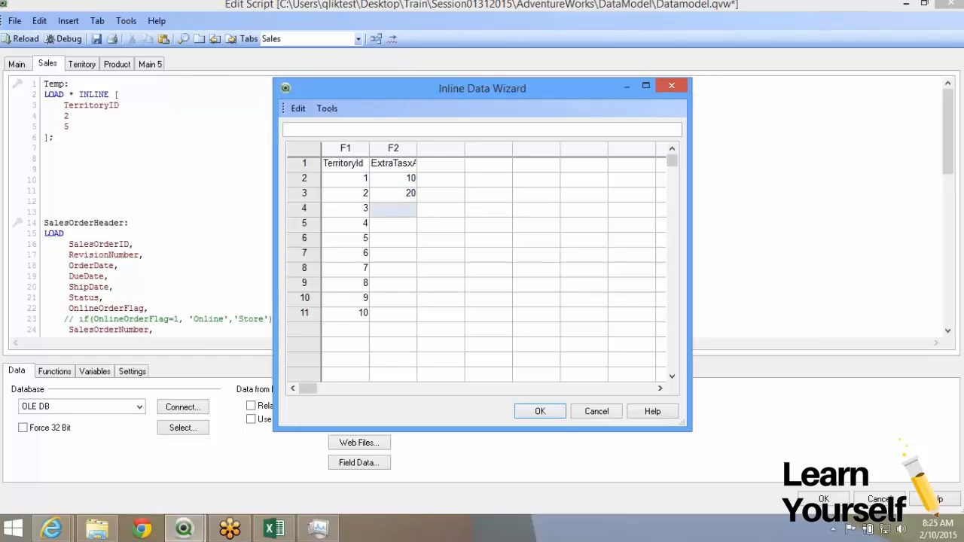
{"action": "type", "text": "30-"}
{"action": "key", "text": "BackSpace"}
{"action": "key", "text": "Return"}
{"action": "type", "text": "20"}
{"action": "key", "text": "Return"}
{"action": "type", "text": "12"}
{"action": "key", "text": "Return"}
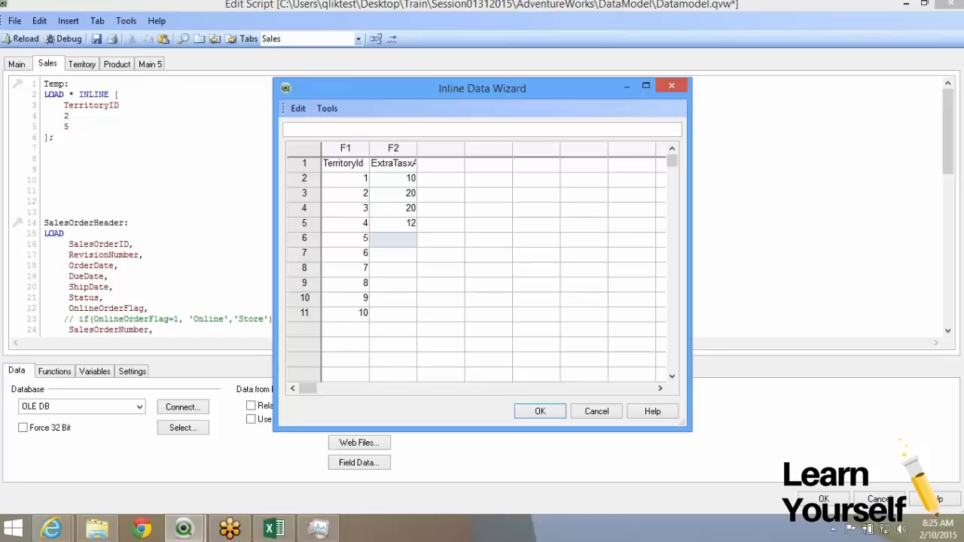
{"action": "type", "text": "15"}
{"action": "key", "text": "Return"}
{"action": "type", "text": "10"}
{"action": "key", "text": "Return"}
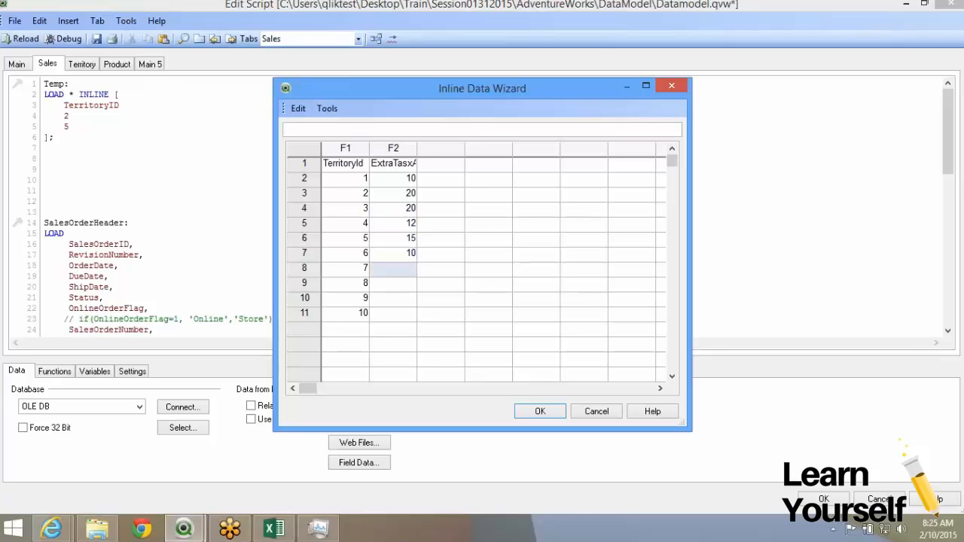
{"action": "type", "text": "15"}
{"action": "key", "text": "Return"}
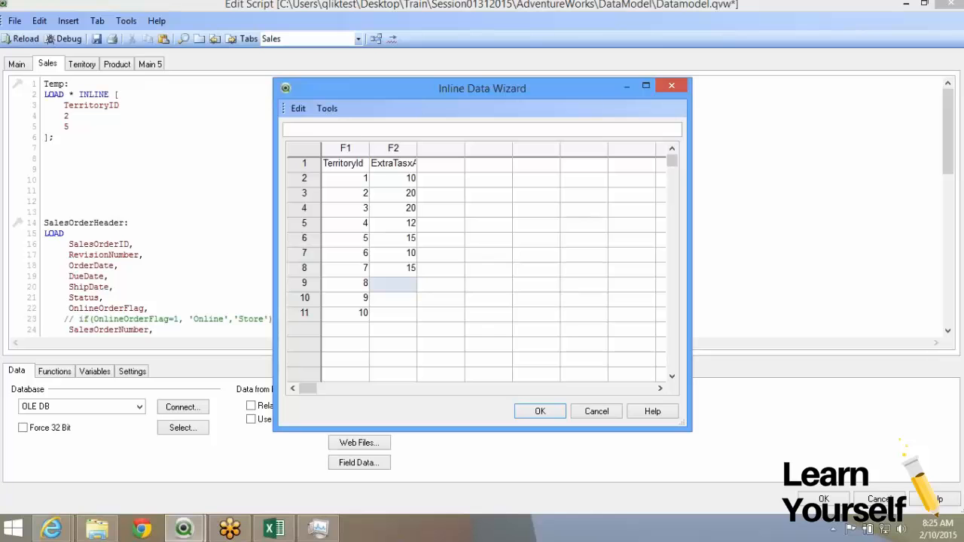
{"action": "type", "text": "12"}
{"action": "key", "text": "Return"}
{"action": "type", "text": "14"}
{"action": "key", "text": "Return"}
{"action": "type", "text": "10"}
{"action": "key", "text": "Return"}
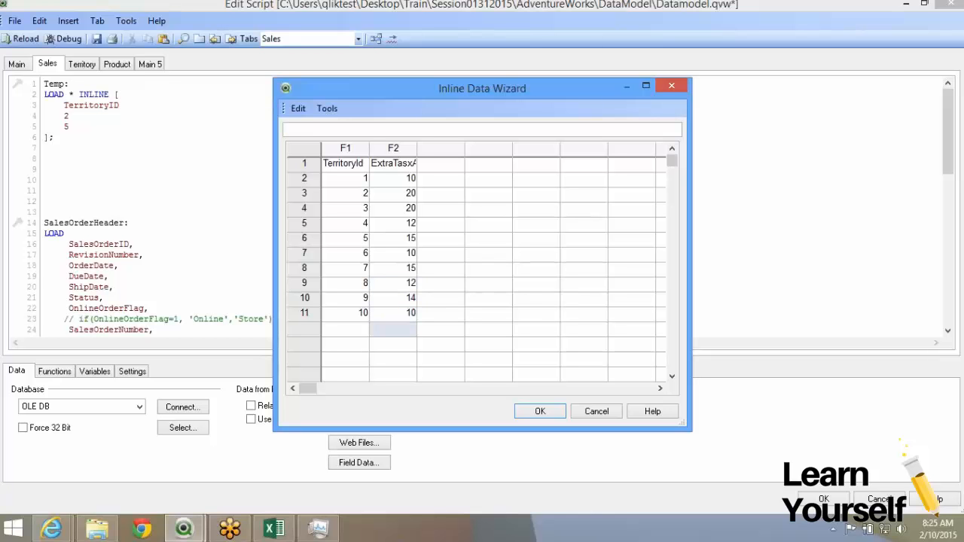
Widen column F2 to fit the full heading and insert the inline table into the script
{"action": "left_click", "coordinate": [394, 179]}
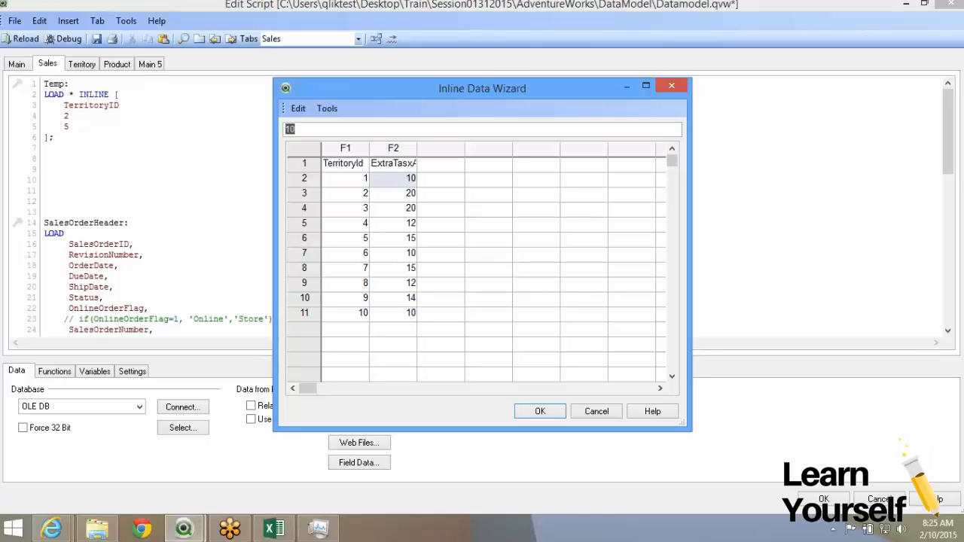
{"action": "left_click_drag", "start_coordinate": [417, 148], "coordinate": [439, 148]}
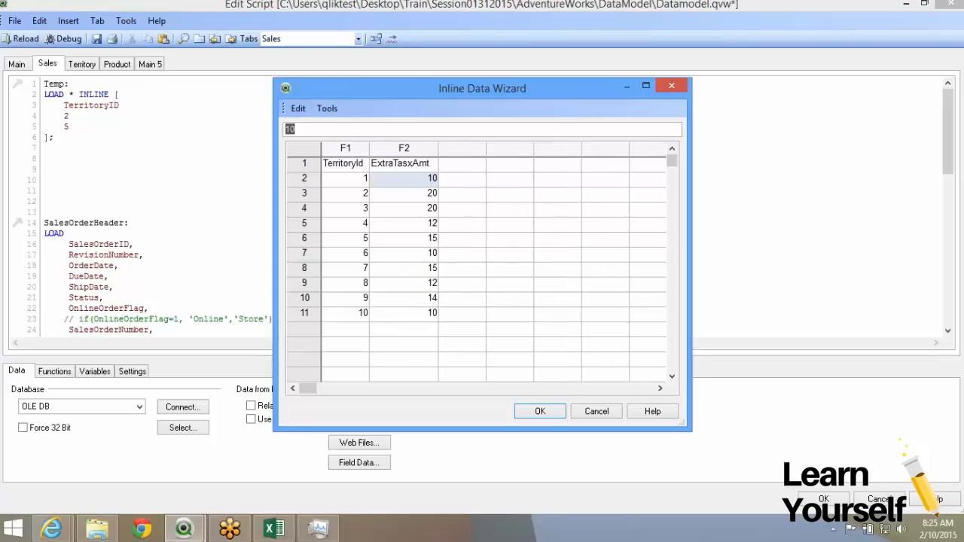
{"action": "left_click", "coordinate": [540, 411]}
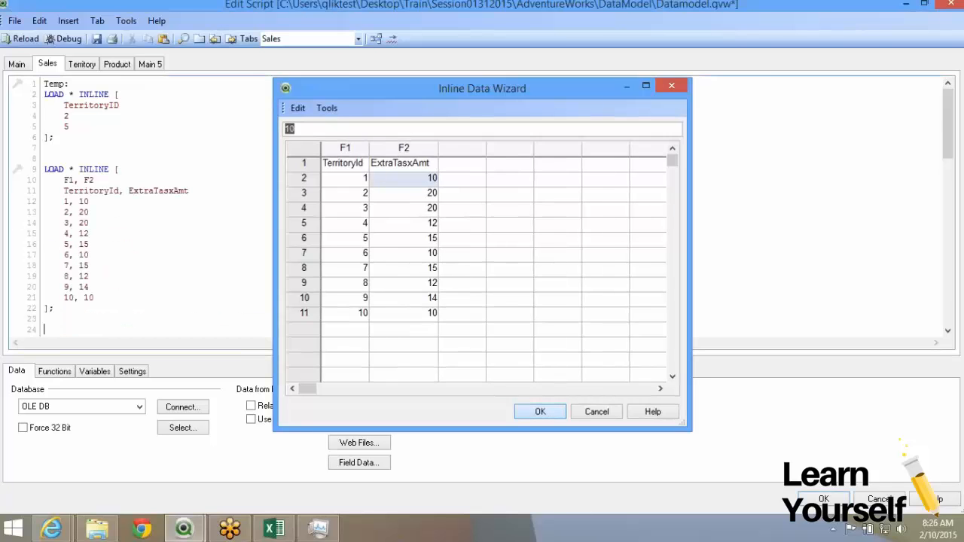
Remove the F1, F2 heading row from the new inline load so TerritoryId, ExtraTasxAmt is its first row
{"action": "left_click_drag", "start_coordinate": [58, 180], "coordinate": [95, 180]}
{"action": "key", "text": "Delete"}
{"action": "key", "text": "Delete"}
{"action": "key", "text": "Delete"}
{"action": "key", "text": "Delete"}
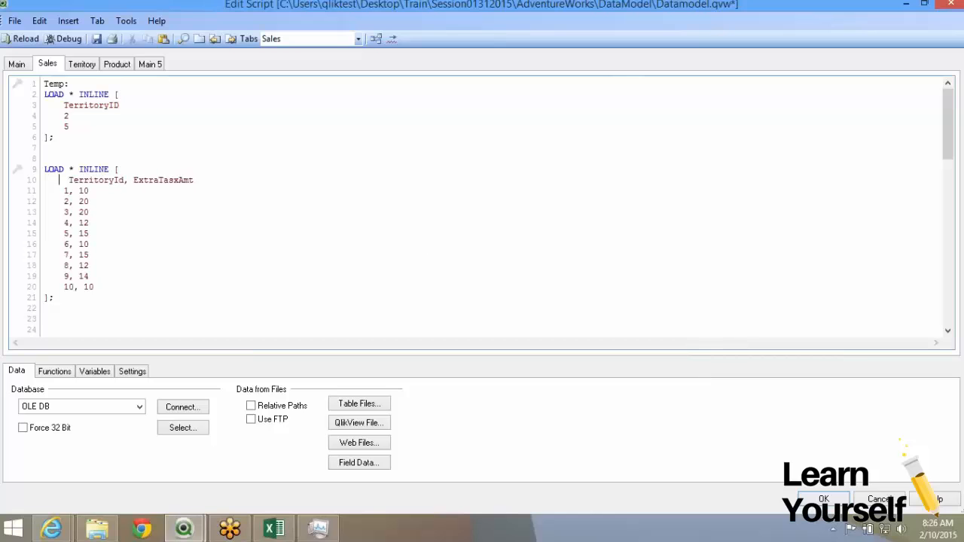
{"action": "key", "text": "Delete"}
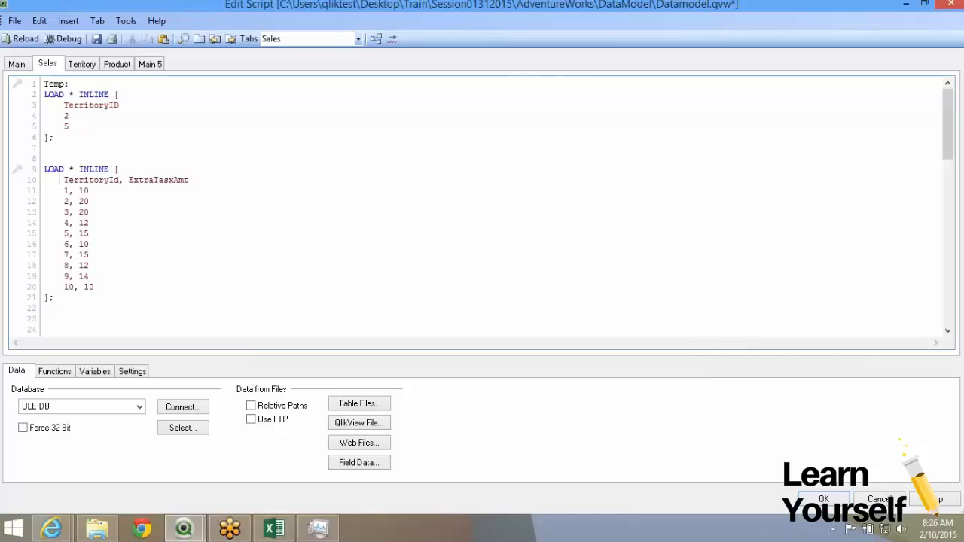
{"action": "key", "text": "Down"}
{"action": "key", "text": "shift+Right"}
Replace TerritoryId in the new inline load with the TerritoryID field name copied from the SalesOrderHeader load
{"action": "scroll", "coordinate": [479, 207], "scroll_direction": "down", "scroll_amount": 9}
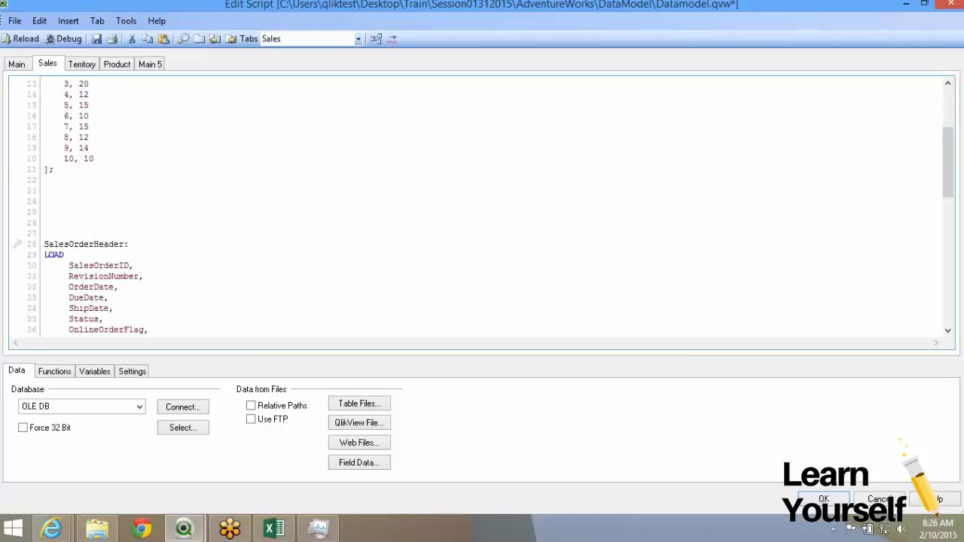
{"action": "scroll", "coordinate": [479, 207], "scroll_direction": "down", "scroll_amount": 2}
{"action": "double_click", "coordinate": [104, 191]}
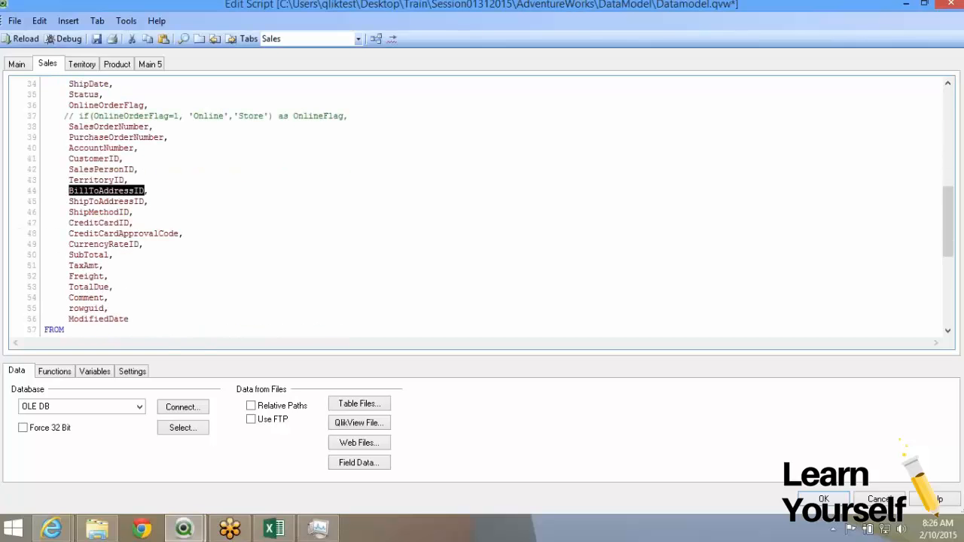
{"action": "double_click", "coordinate": [98, 180]}
{"action": "key", "text": "ctrl+c"}
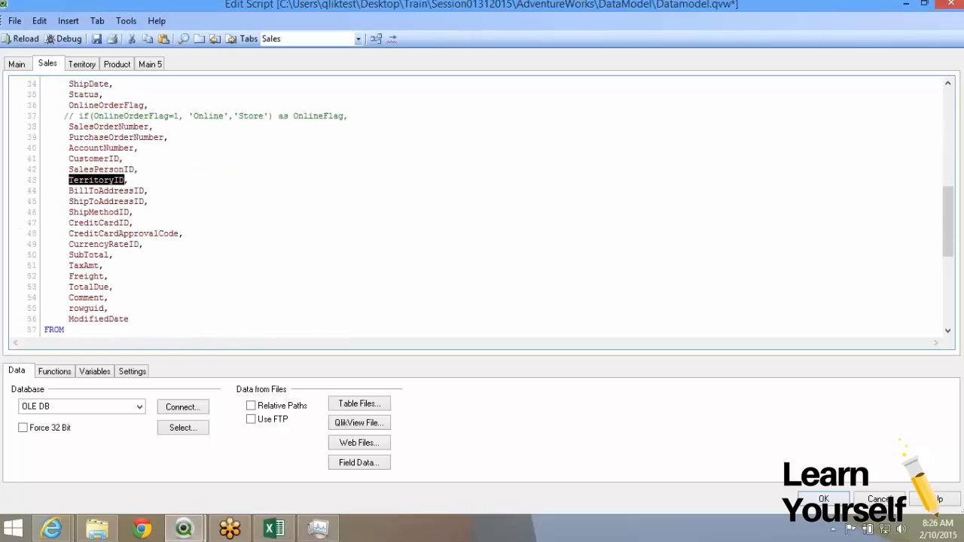
{"action": "scroll", "coordinate": [97, 180], "scroll_direction": "up", "scroll_amount": 8}
{"action": "scroll", "coordinate": [97, 180], "scroll_direction": "up", "scroll_amount": 3}
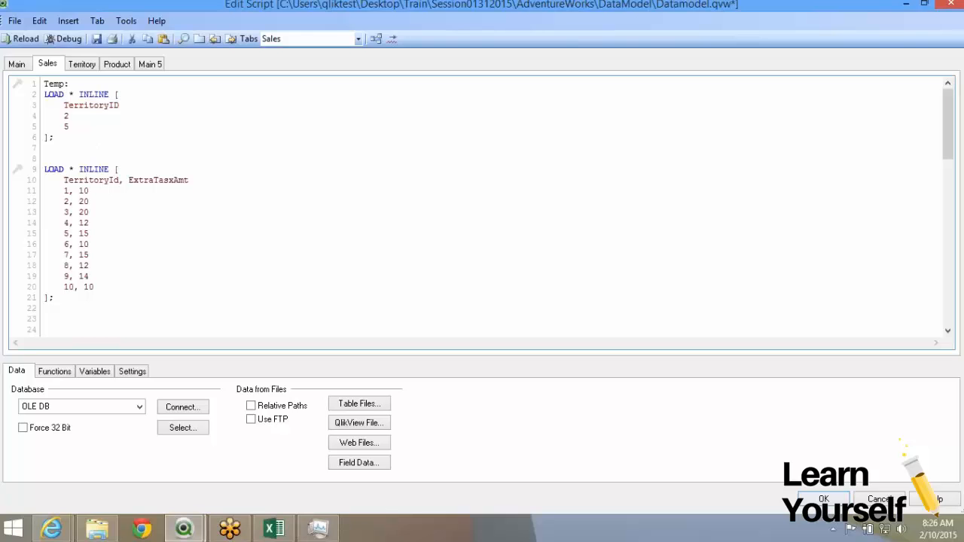
{"action": "double_click", "coordinate": [91, 180]}
{"action": "key", "text": "ctrl+v"}
Compare the TaxAmt field of the SalesOrderHeader load with the TerritoryID and ExtraTasxAmt fields of the inline table
{"action": "scroll", "coordinate": [482, 207], "scroll_direction": "down", "scroll_amount": 8}
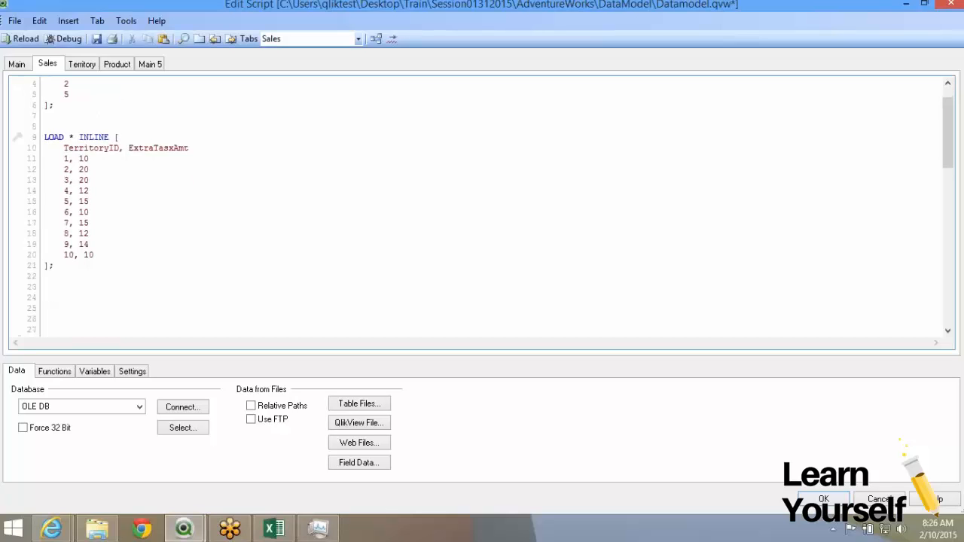
{"action": "scroll", "coordinate": [482, 207], "scroll_direction": "down", "scroll_amount": 5}
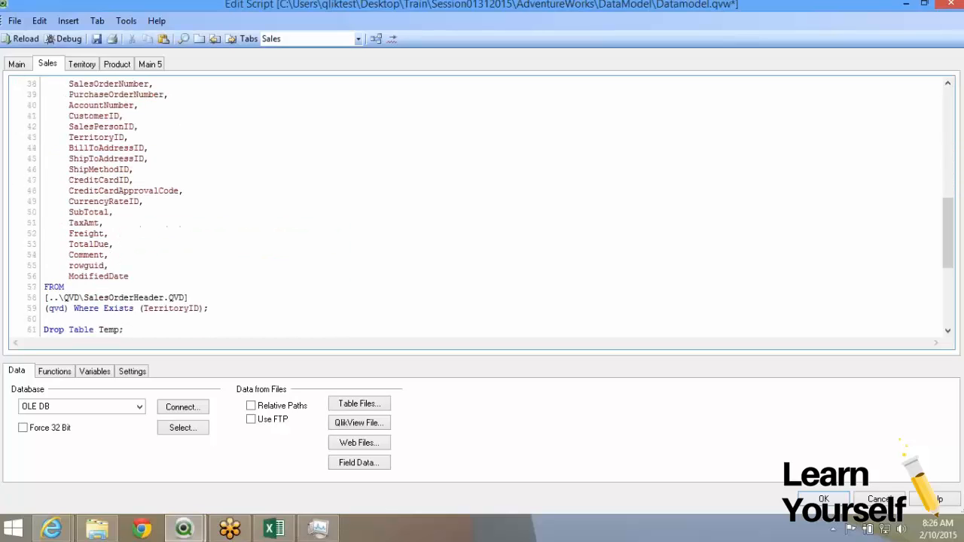
{"action": "double_click", "coordinate": [84, 223]}
{"action": "scroll", "coordinate": [482, 207], "scroll_direction": "up", "scroll_amount": 1}
{"action": "scroll", "coordinate": [482, 207], "scroll_direction": "up", "scroll_amount": 13}
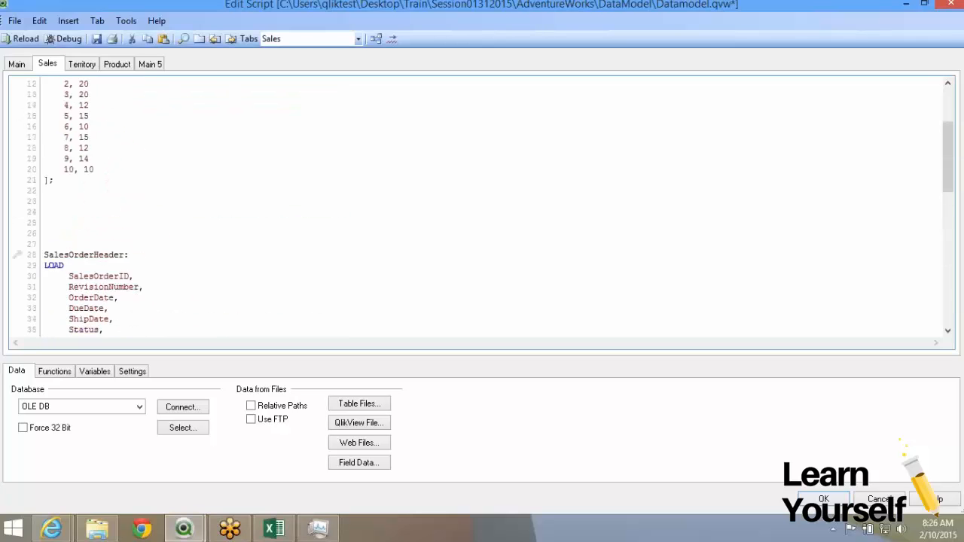
{"action": "double_click", "coordinate": [91, 84]}
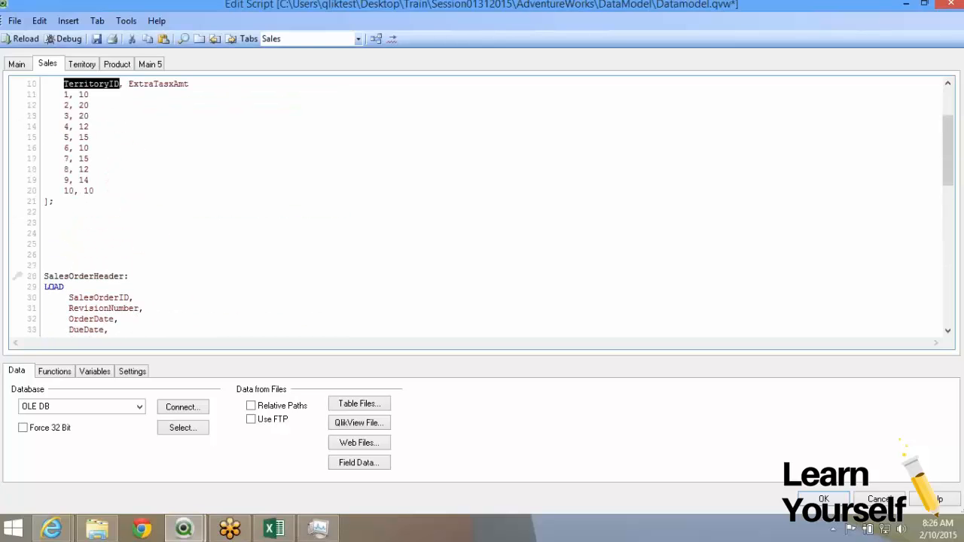
{"action": "double_click", "coordinate": [158, 83]}
{"action": "scroll", "coordinate": [482, 207], "scroll_direction": "down", "scroll_amount": 10}
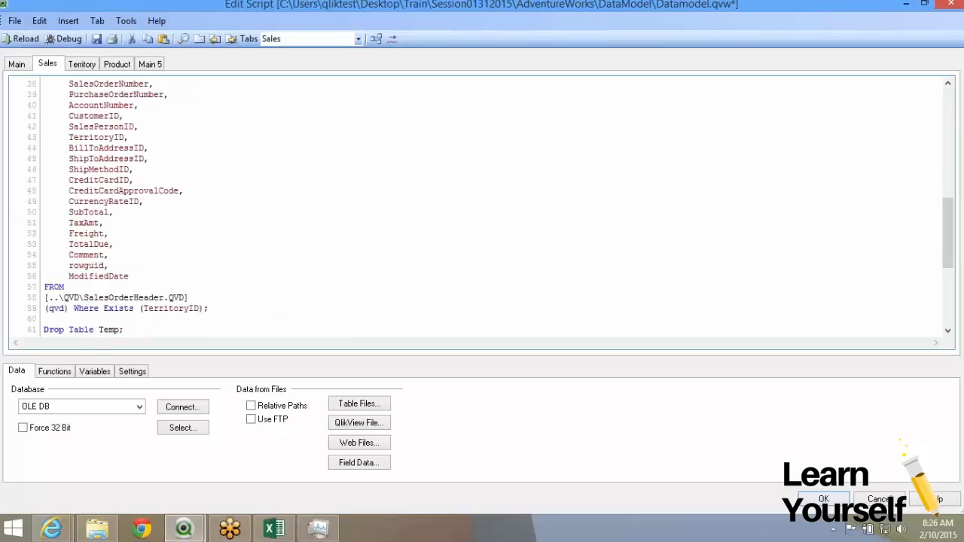
{"action": "scroll", "coordinate": [482, 207], "scroll_direction": "down", "scroll_amount": 2}
{"action": "double_click", "coordinate": [84, 191]}
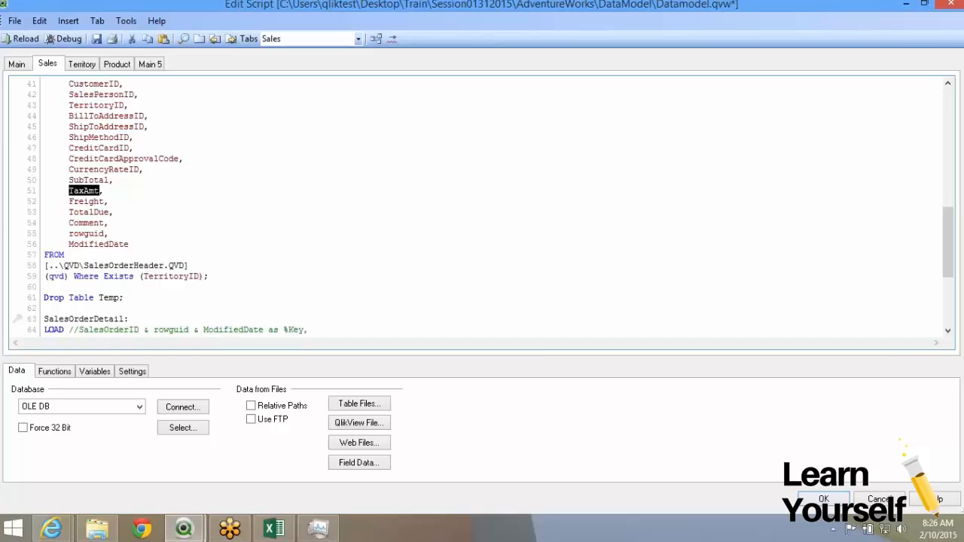
{"action": "scroll", "coordinate": [482, 207], "scroll_direction": "up", "scroll_amount": 3}
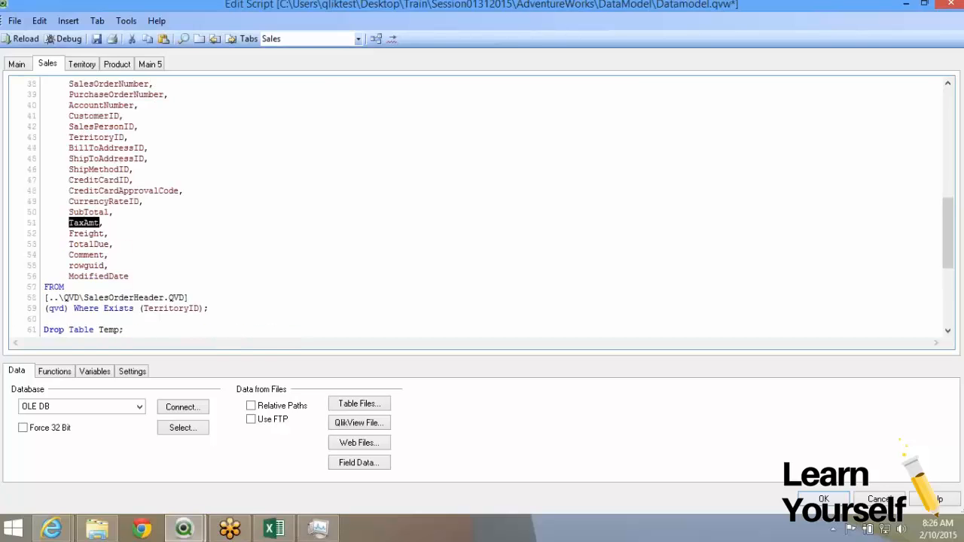
Review the whole inline tax table against the SalesOrderHeader field list, checking how TerritoryID and ExtraTasxAmt relate to that load
{"action": "scroll", "coordinate": [482, 208], "scroll_direction": "up", "scroll_amount": 10}
{"action": "left_click_drag", "start_coordinate": [56, 287], "coordinate": [44, 158]}
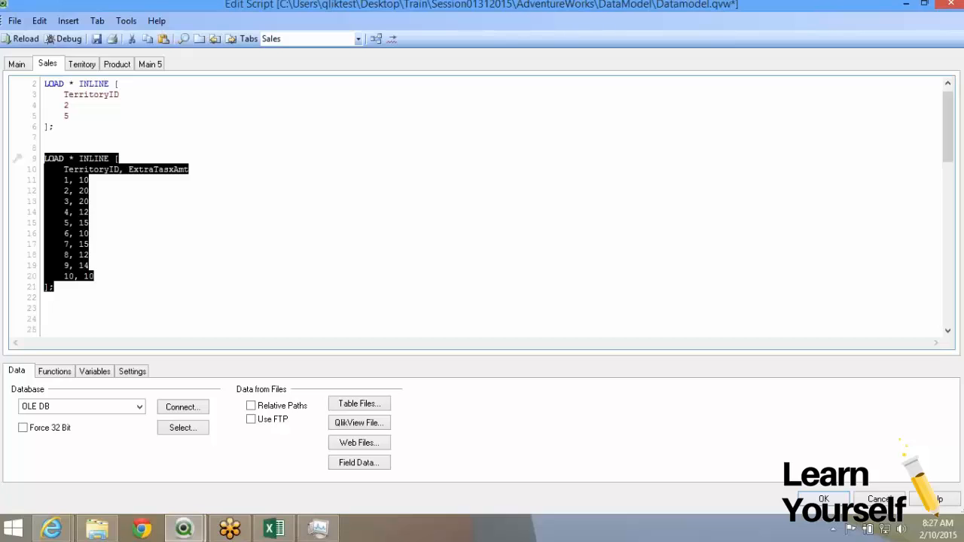
{"action": "left_click", "coordinate": [103, 171]}
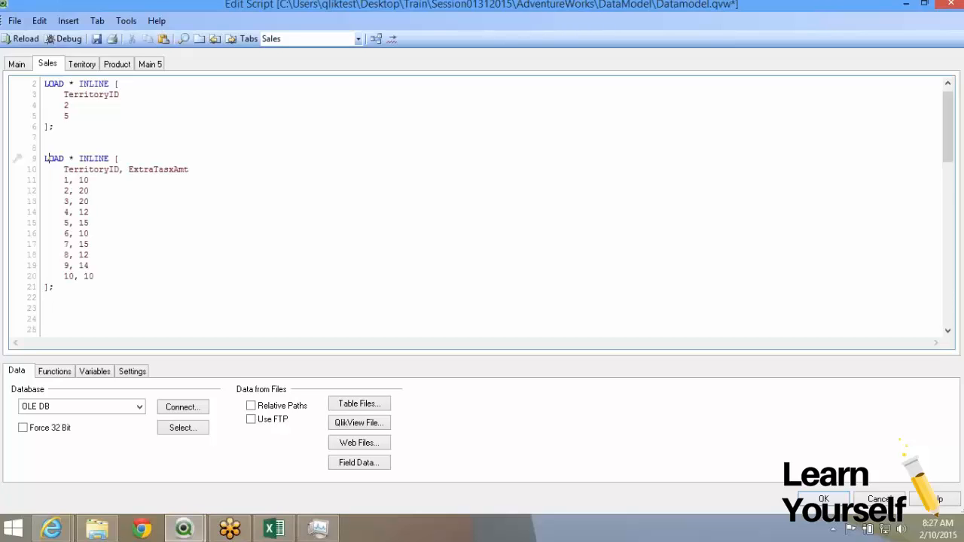
{"action": "left_click_drag", "start_coordinate": [44, 158], "coordinate": [83, 212]}
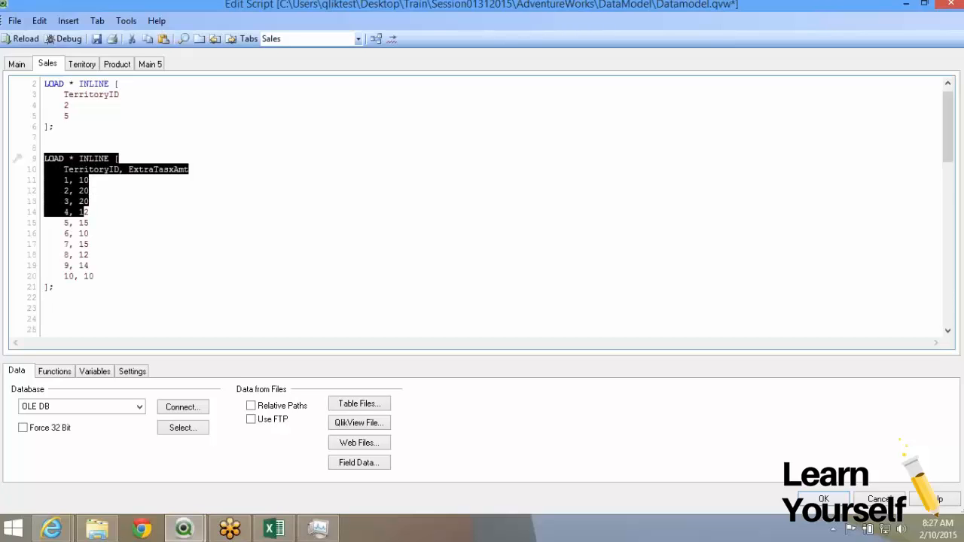
{"action": "double_click", "coordinate": [89, 170]}
{"action": "scroll", "coordinate": [87, 151], "scroll_direction": "down", "scroll_amount": 15}
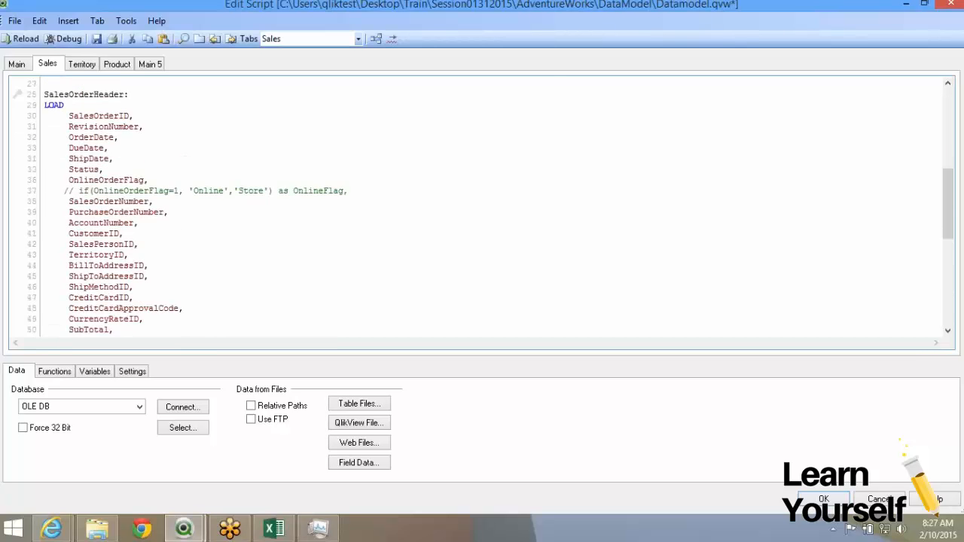
{"action": "scroll", "coordinate": [105, 188], "scroll_direction": "up", "scroll_amount": 3}
{"action": "double_click", "coordinate": [106, 137]}
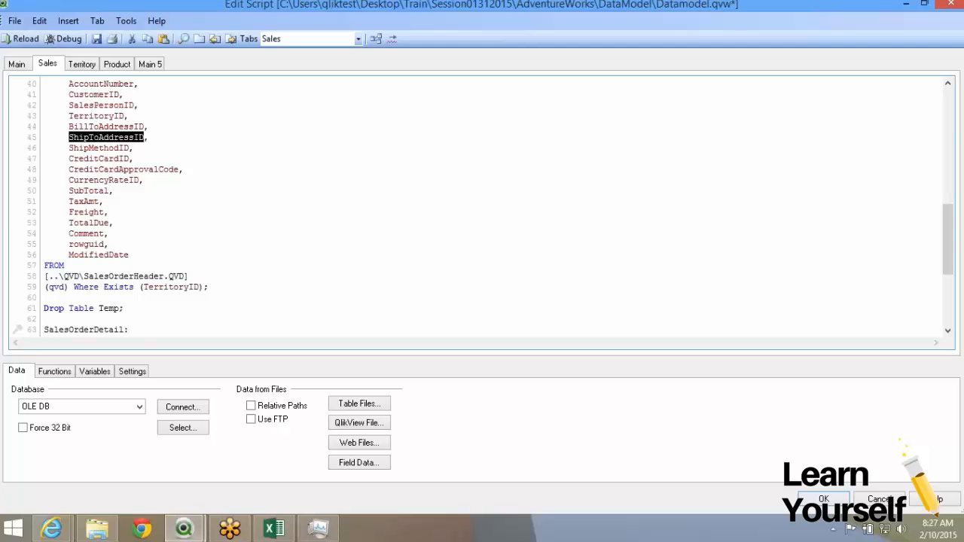
{"action": "scroll", "coordinate": [482, 207], "scroll_direction": "up", "scroll_amount": 5}
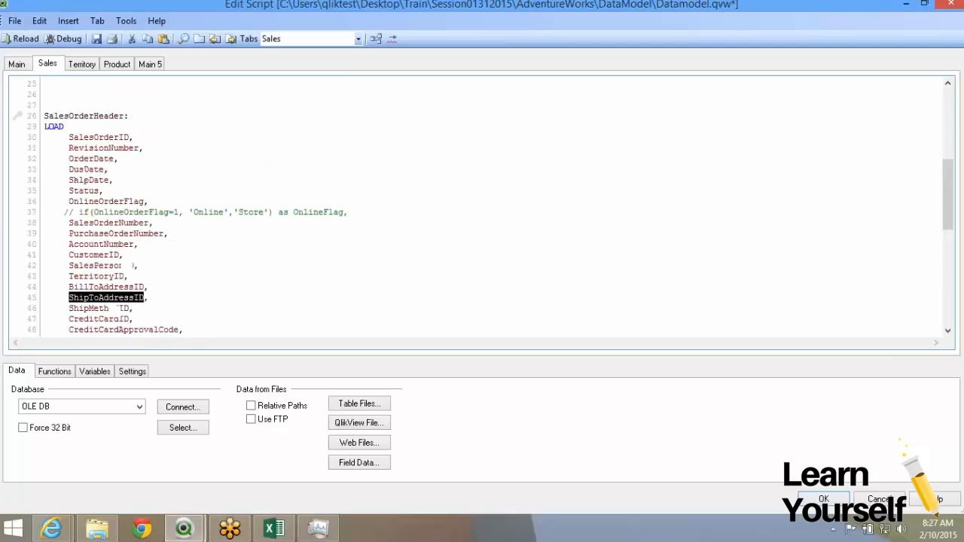
{"action": "scroll", "coordinate": [482, 208], "scroll_direction": "up", "scroll_amount": 4}
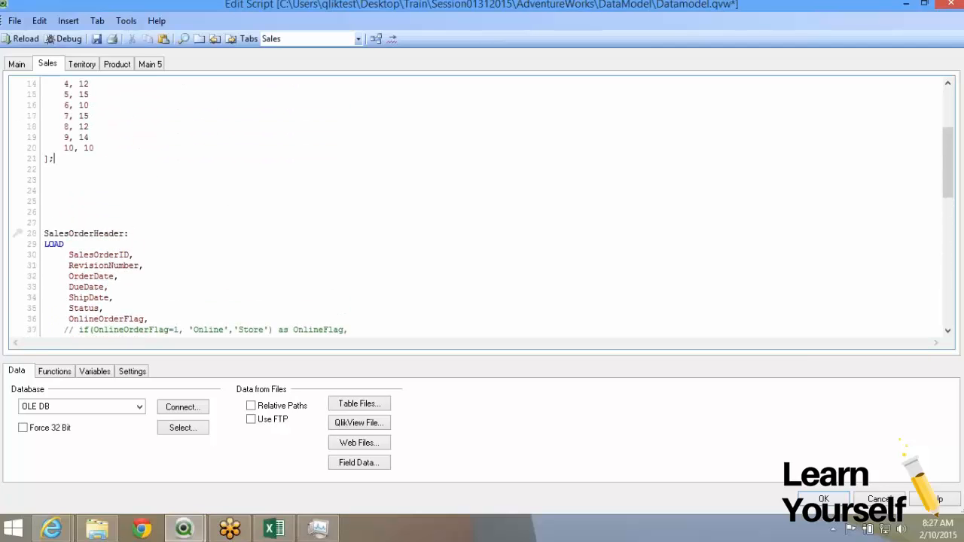
{"action": "key", "text": "shift+Up"}
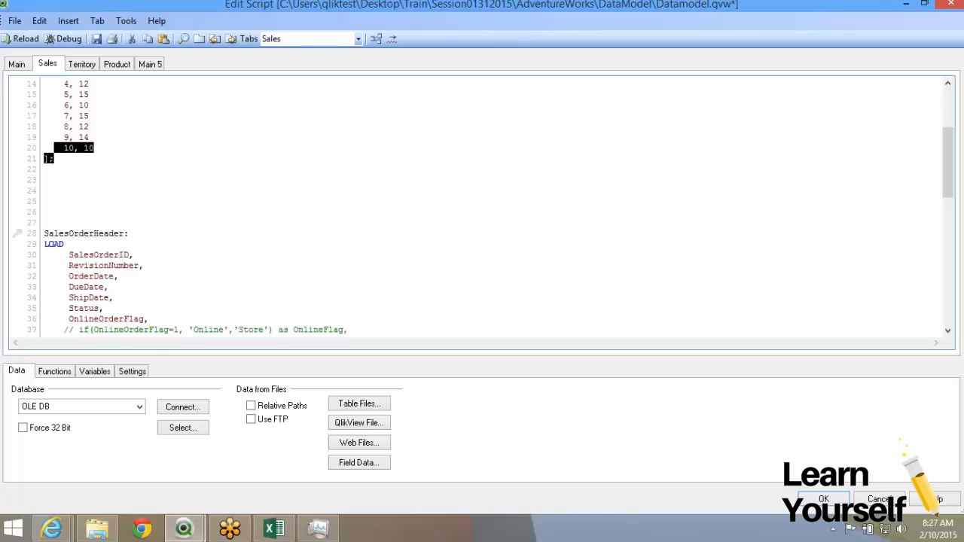
{"action": "scroll", "coordinate": [482, 208], "scroll_direction": "up", "scroll_amount": 3}
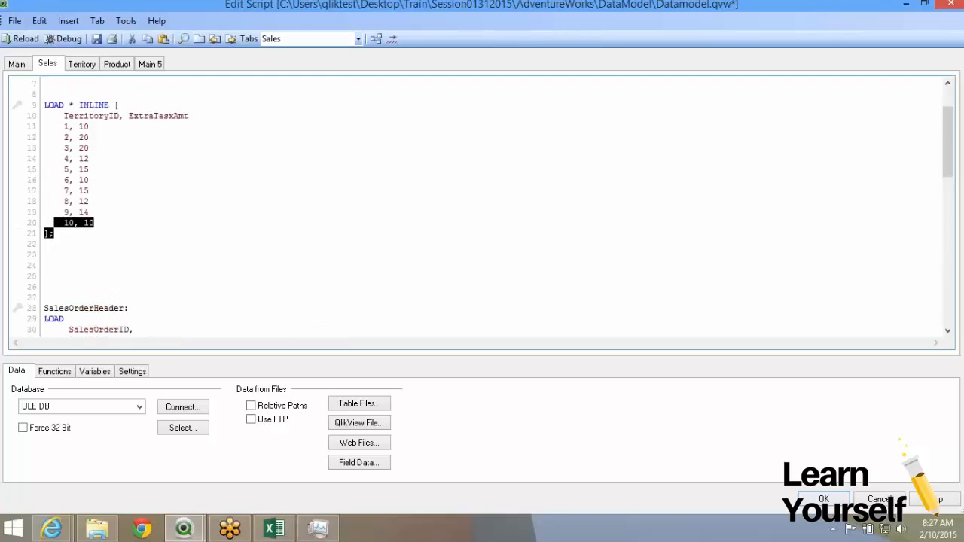
{"action": "left_click", "coordinate": [45, 105], "text": "shift"}
{"action": "double_click", "coordinate": [153, 116]}
{"action": "scroll", "coordinate": [482, 207], "scroll_direction": "down", "scroll_amount": 10}
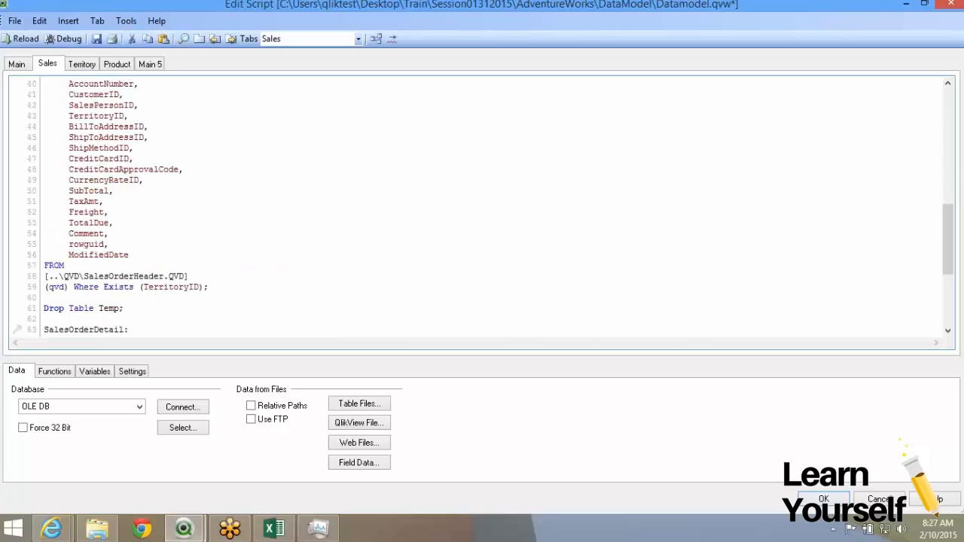
{"action": "double_click", "coordinate": [81, 202]}
Add seven blank lines below the Drop Table Temp statement, ahead of the SalesOrderDetail load
{"action": "left_click", "coordinate": [85, 202]}
{"action": "key", "text": "Return"}
{"action": "key", "text": "Return"}
{"action": "key", "text": "Return"}
{"action": "key", "text": "Return"}
{"action": "key", "text": "Return"}
{"action": "key", "text": "Return"}
{"action": "key", "text": "Return"}
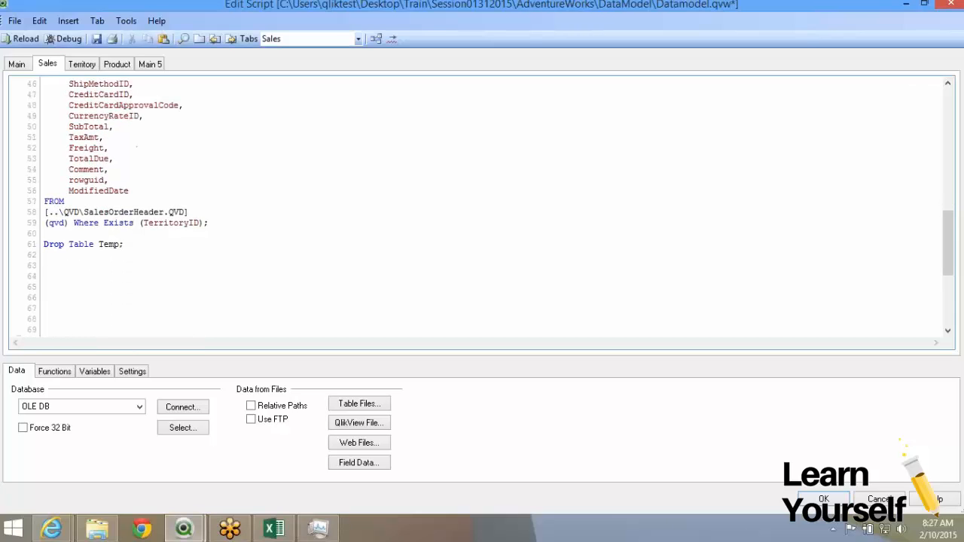
Move the inline table of TerritoryID and ExtraTasxAmt from above the SalesOrderHeader load to below the Drop Table Temp statement
{"action": "scroll", "coordinate": [85, 202], "scroll_direction": "up", "scroll_amount": 10}
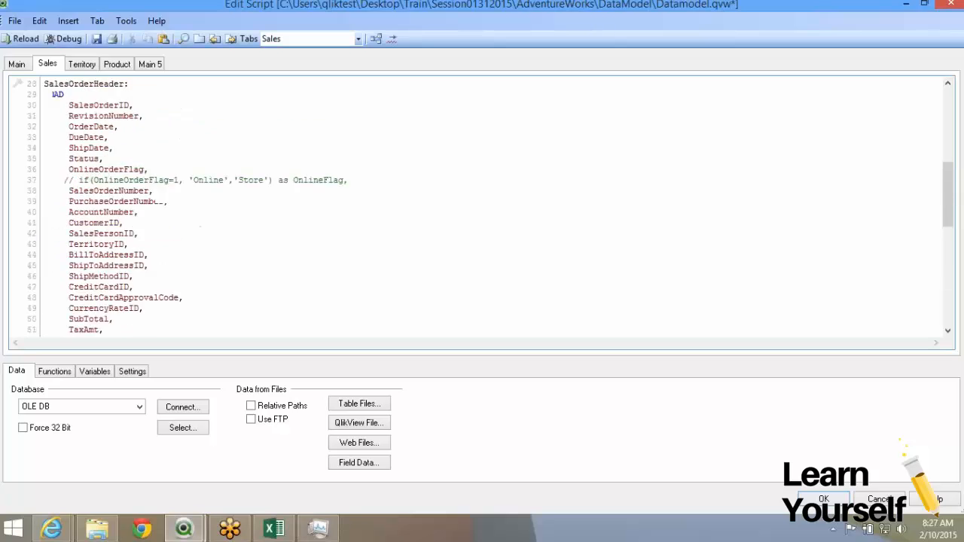
{"action": "mouse_move", "coordinate": [49, 159]}
{"action": "left_mouse_down"}
{"action": "mouse_move", "coordinate": [69, 137]}
{"action": "mouse_move", "coordinate": [54, 78]}
{"action": "mouse_move", "coordinate": [45, 169]}
{"action": "left_mouse_up"}
{"action": "key", "text": "ctrl+c"}
{"action": "key", "text": "Delete"}
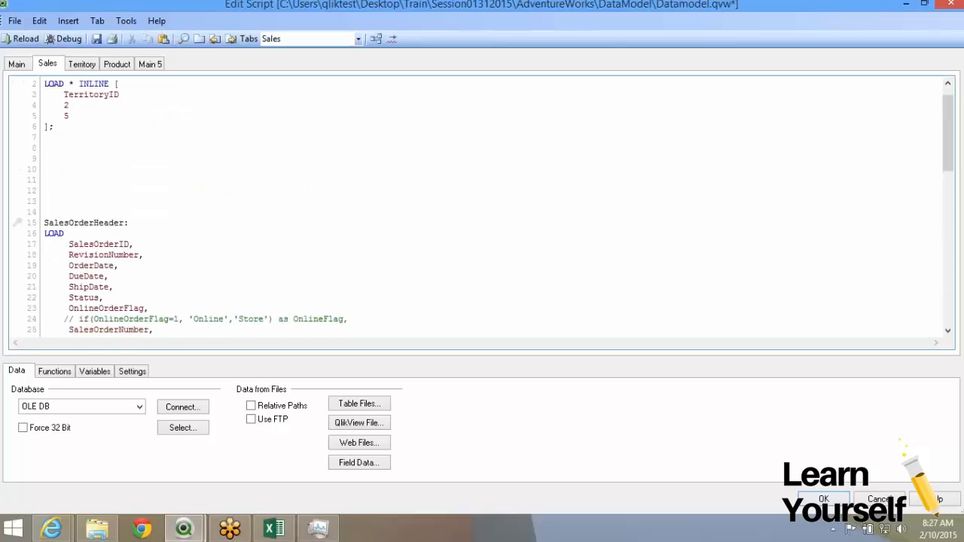
{"action": "scroll", "coordinate": [482, 207], "scroll_direction": "down", "scroll_amount": 11}
{"action": "key", "text": "ctrl+v"}
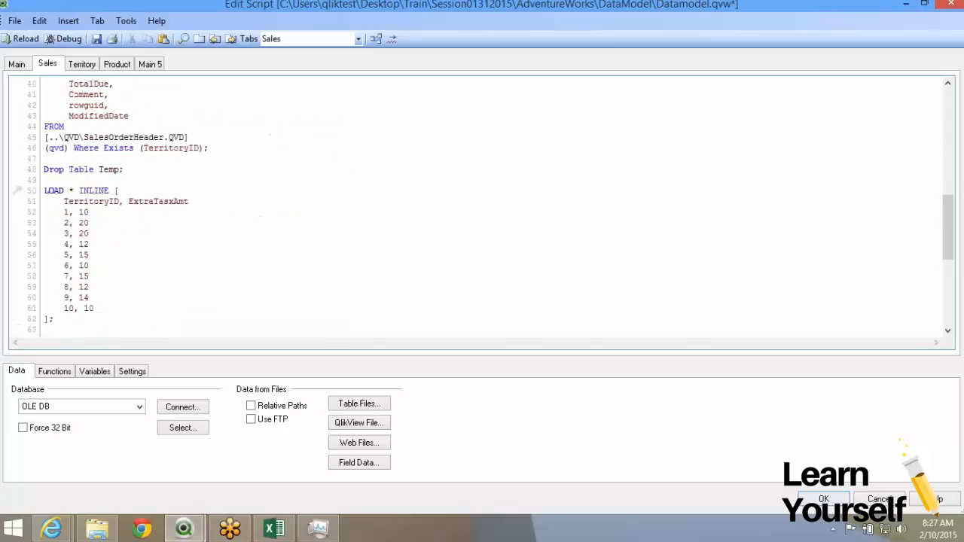
Add a Left Join prefix on its own line directly above the inline tax table load
{"action": "key", "text": "Return"}
{"action": "type", "text": "Le"}
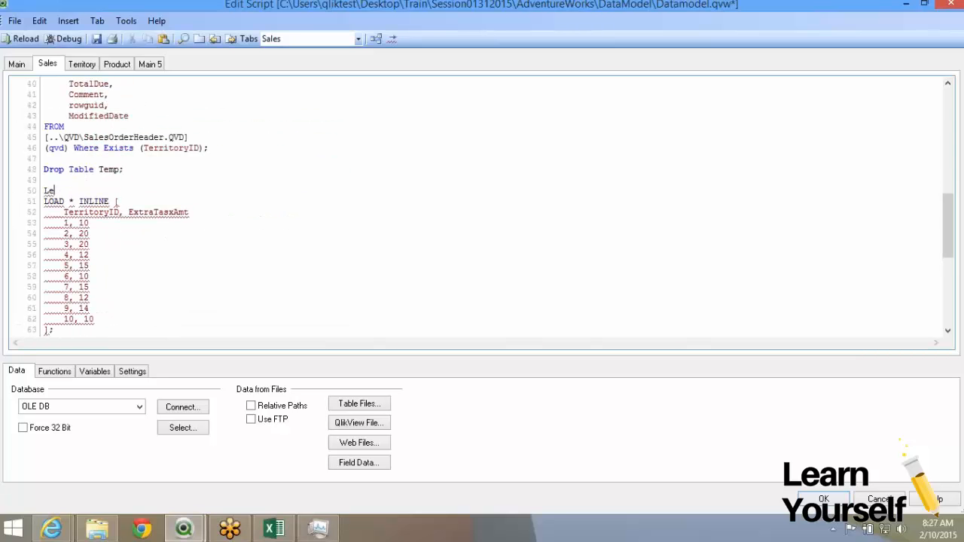
{"action": "type", "text": "ft Jion"}
{"action": "key", "text": "BackSpace"}
{"action": "key", "text": "BackSpace"}
{"action": "key", "text": "BackSpace"}
{"action": "type", "text": "oin"}
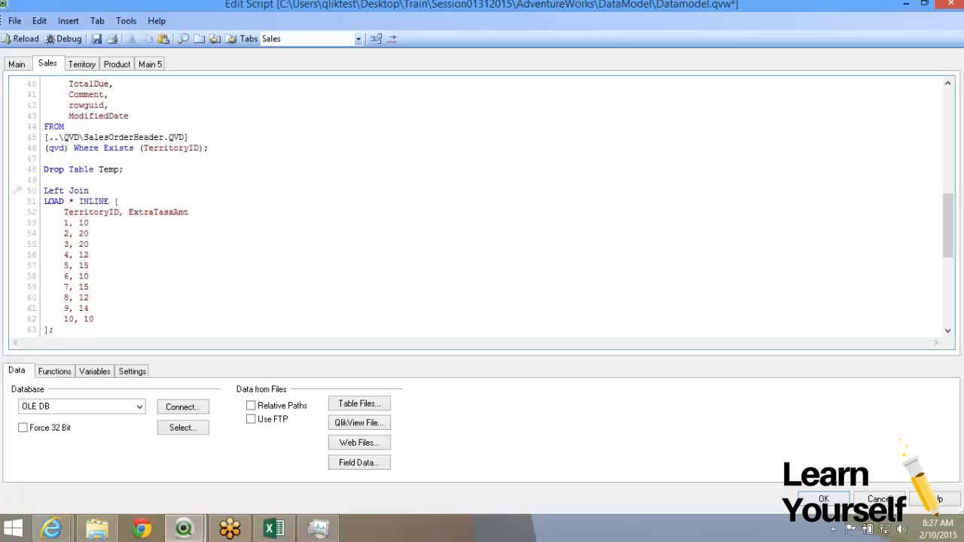
Name SalesOrderHeader in parentheses as the target table of the Left Join, copying the name from the header load's label
{"action": "scroll", "coordinate": [135, 191], "scroll_direction": "up", "scroll_amount": 2}
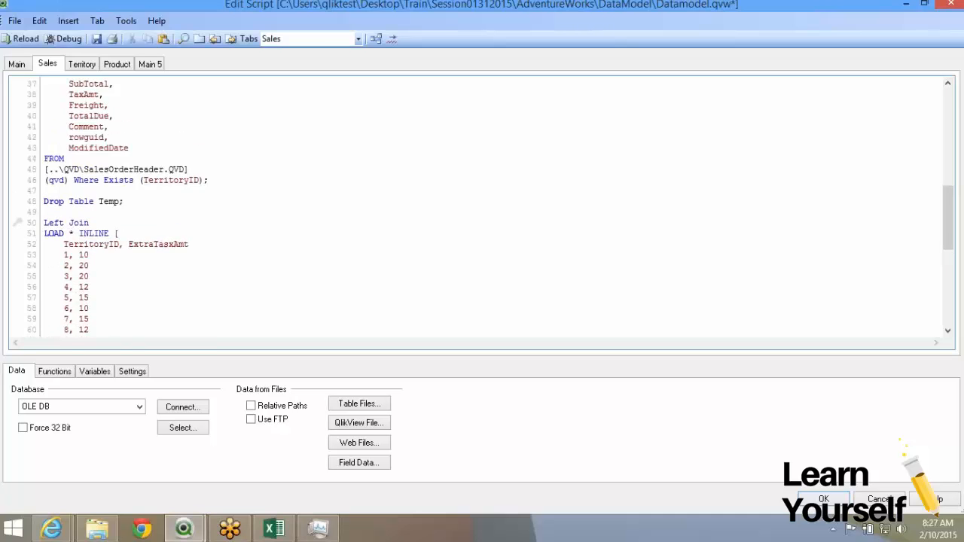
{"action": "double_click", "coordinate": [123, 191]}
{"action": "scroll", "coordinate": [93, 233], "scroll_direction": "up", "scroll_amount": 11}
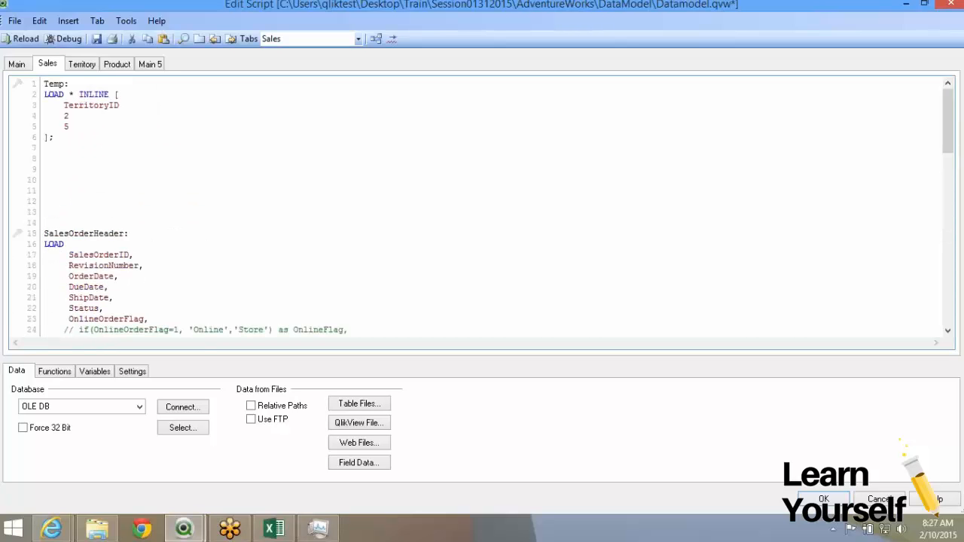
{"action": "left_click", "coordinate": [93, 234]}
{"action": "double_click", "coordinate": [94, 233]}
{"action": "key", "text": "ctrl+c"}
{"action": "scroll", "coordinate": [93, 234], "scroll_direction": "down", "scroll_amount": 15}
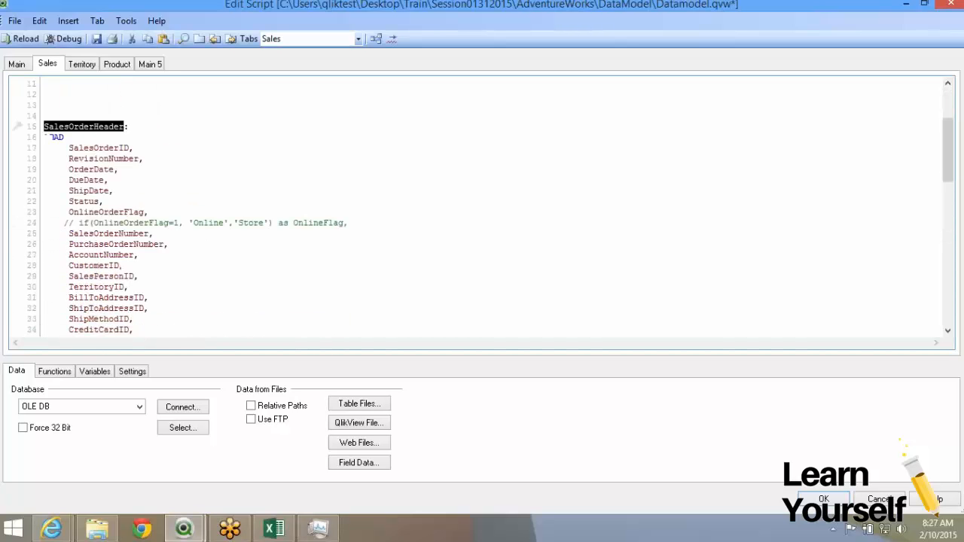
{"action": "left_click", "coordinate": [94, 233]}
{"action": "type", "text": "("}
{"action": "key", "text": "ctrl+v"}
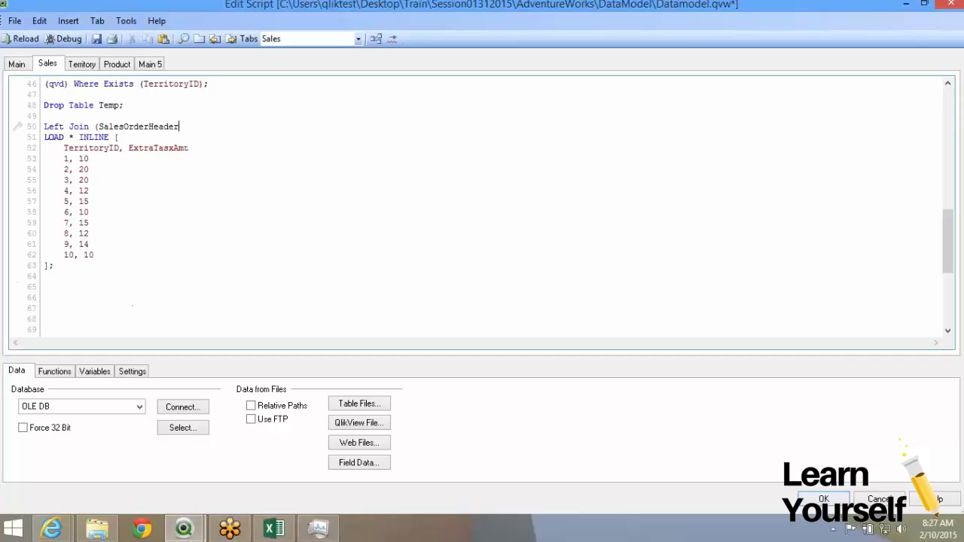
{"action": "type", "text": ")"}
Start a new Load statement labelled SalesOrderHeader: below the inline tax table
{"action": "double_click", "coordinate": [159, 149]}
{"action": "left_click", "coordinate": [166, 149]}
{"action": "key", "text": "ctrl+v"}
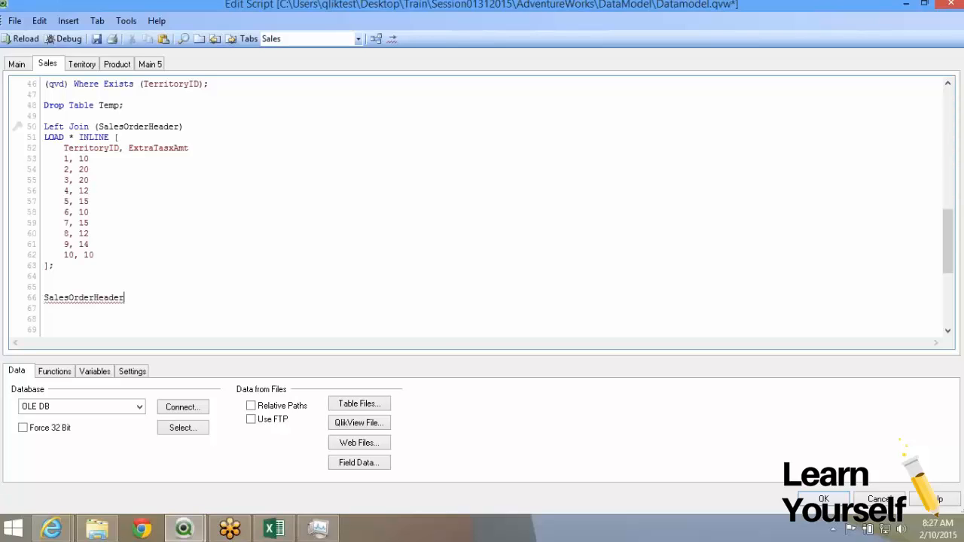
{"action": "type", "text": ":"}
{"action": "key", "text": "Return"}
{"action": "type", "text": "Load"}
{"action": "key", "text": "Return"}
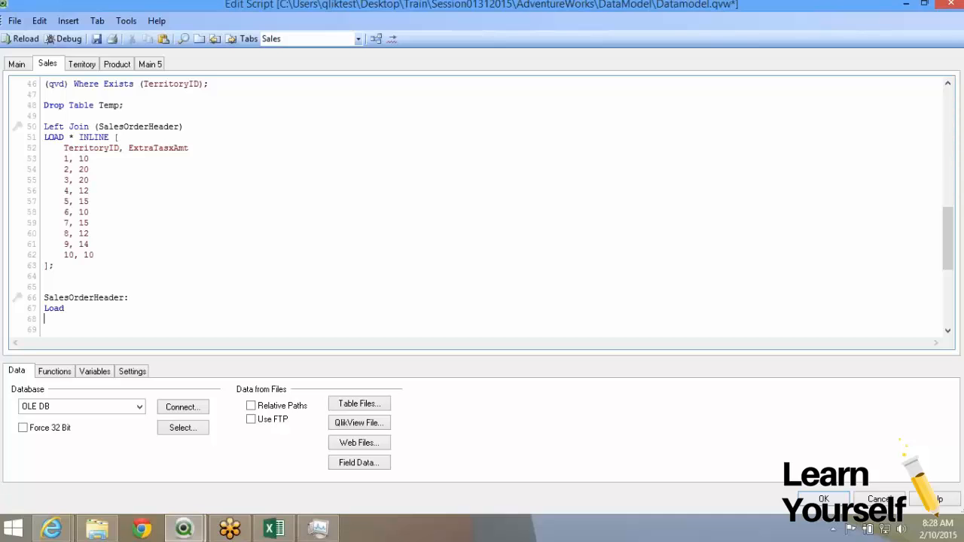
Rename the original SalesOrderHeader load to SalesOrderHeader_TEmp and use that name as the Left Join target
{"action": "scroll", "coordinate": [159, 148], "scroll_direction": "up", "scroll_amount": 15}
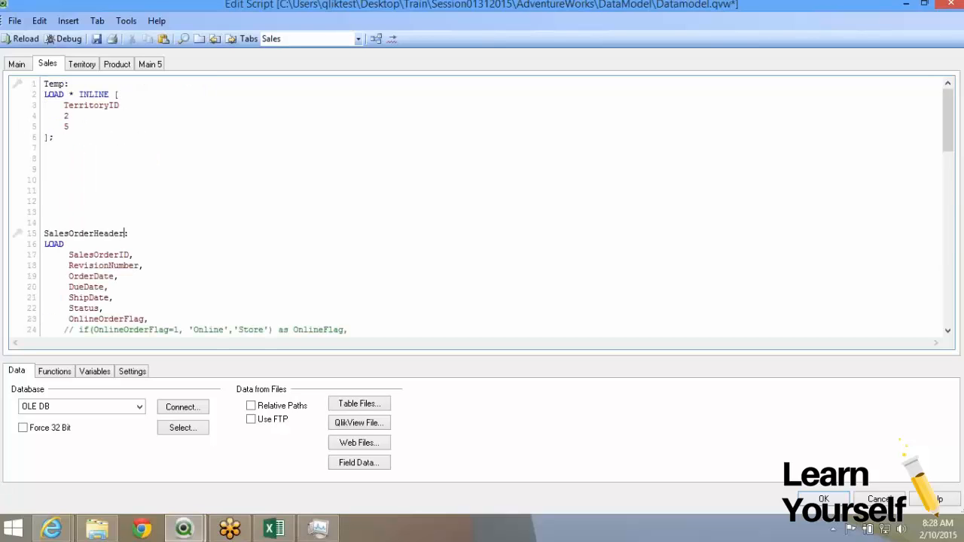
{"action": "type", "text": "_TEmp"}
{"action": "key", "text": "ctrl+shift+Left"}
{"action": "key", "text": "ctrl+c"}
{"action": "scroll", "coordinate": [482, 208], "scroll_direction": "down", "scroll_amount": 8}
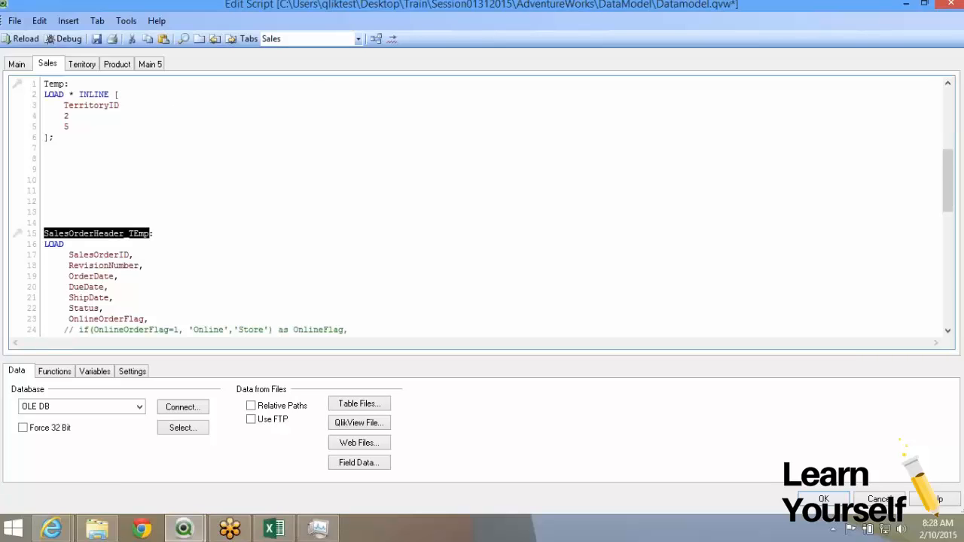
{"action": "scroll", "coordinate": [482, 208], "scroll_direction": "down", "scroll_amount": 5}
{"action": "scroll", "coordinate": [482, 207], "scroll_direction": "up", "scroll_amount": 5}
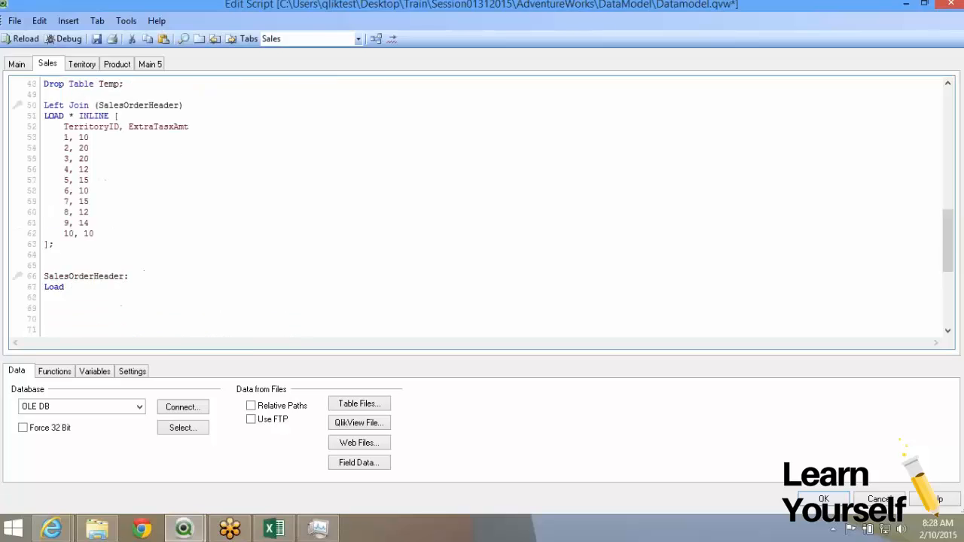
{"action": "scroll", "coordinate": [139, 158], "scroll_direction": "up", "scroll_amount": 2}
{"action": "double_click", "coordinate": [139, 158]}
{"action": "key", "text": "ctrl+v"}
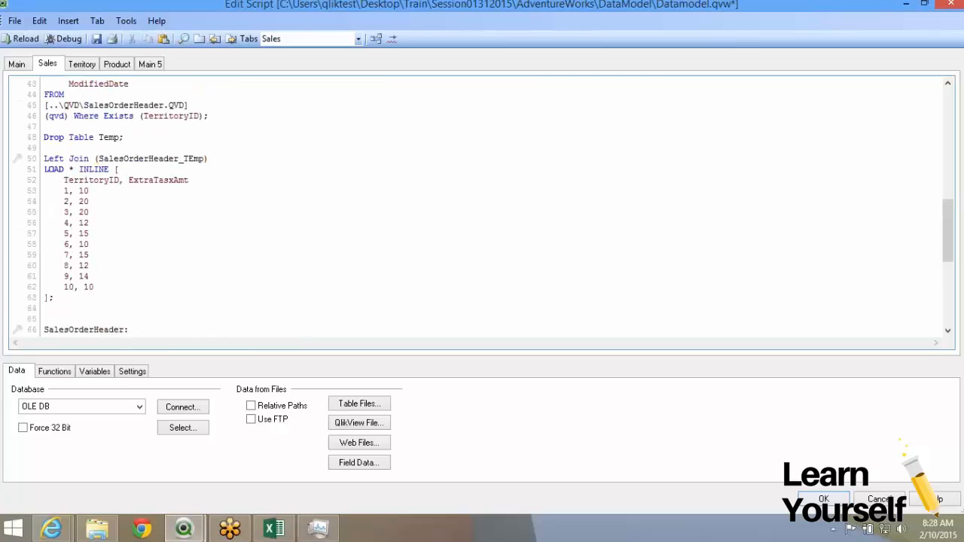
Add *, to the new SalesOrderHeader load so that it takes all fields
{"action": "left_click", "coordinate": [130, 330]}
{"action": "type", "text": "Load"}
{"action": "key", "text": "Return"}
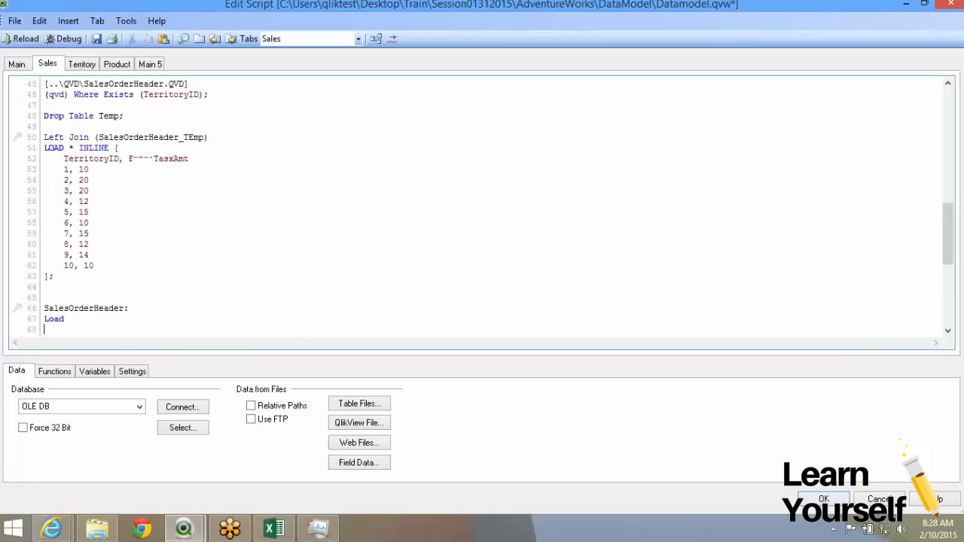
{"action": "type", "text": "*,"}
{"action": "key", "text": "Return"}
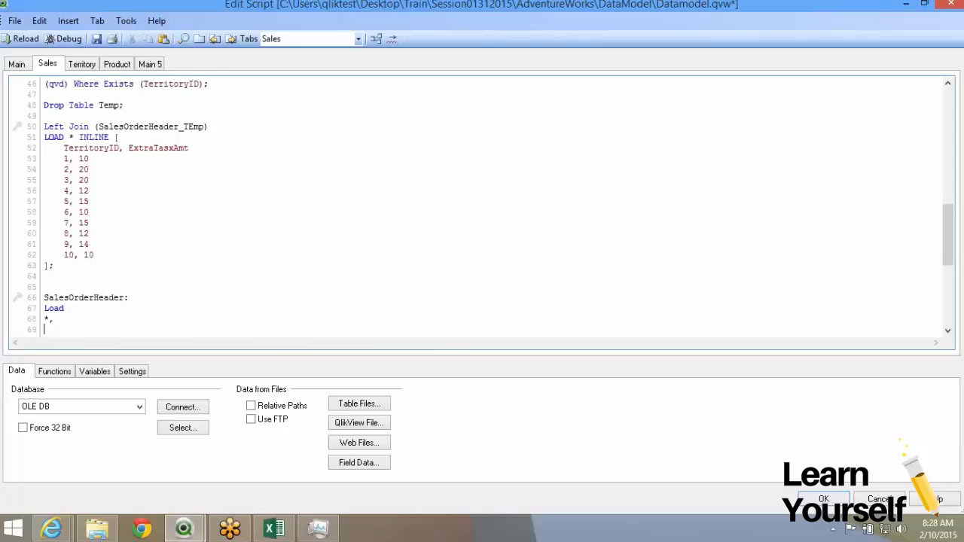
Add the calculated field TaxAmt * ExtraTasxAmt as UpdatedTaxAmt to the new SalesOrderHeader load
{"action": "scroll", "coordinate": [84, 202], "scroll_direction": "up", "scroll_amount": 6}
{"action": "double_click", "coordinate": [84, 201]}
{"action": "key", "text": "ctrl+c"}
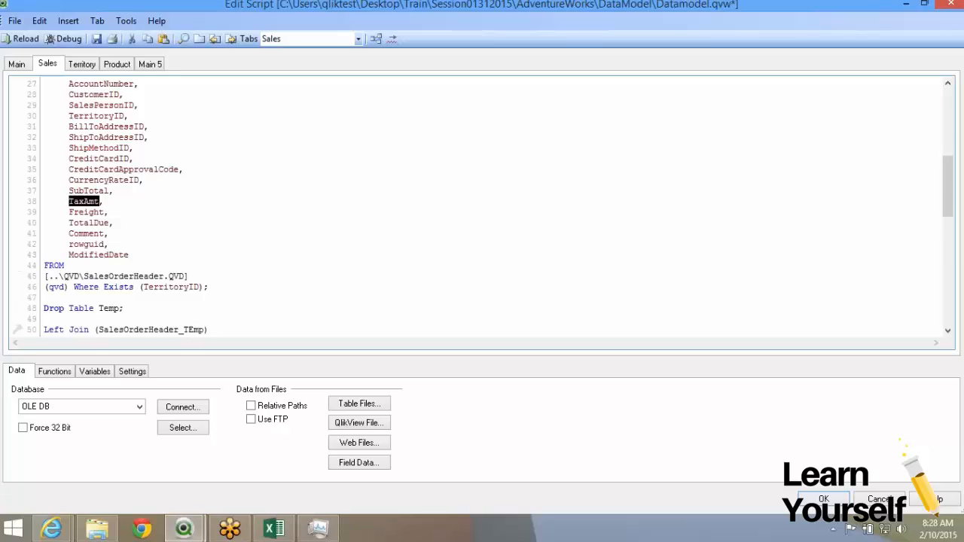
{"action": "scroll", "coordinate": [84, 201], "scroll_direction": "down", "scroll_amount": 6}
{"action": "left_click", "coordinate": [54, 330]}
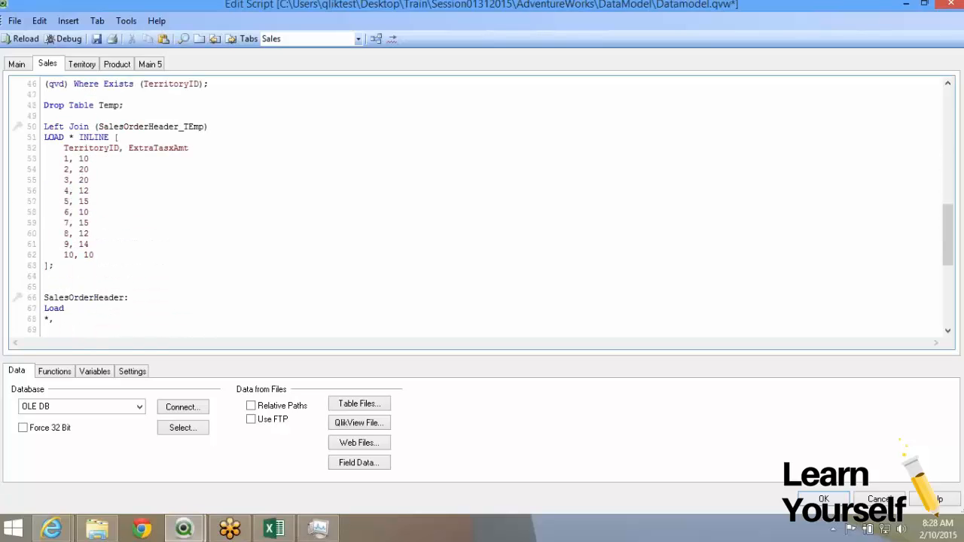
{"action": "key", "text": "ctrl+v"}
{"action": "double_click", "coordinate": [158, 148]}
{"action": "key", "text": "ctrl+c"}
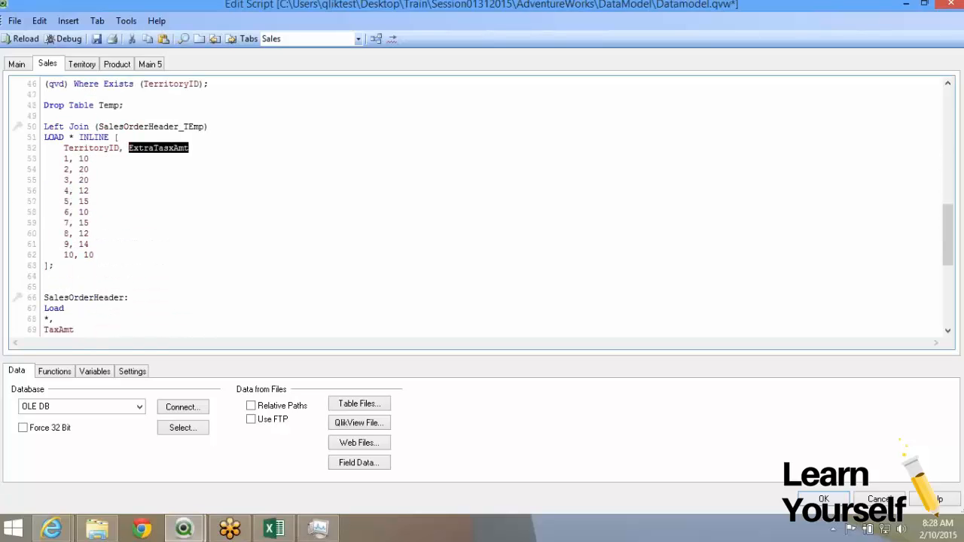
{"action": "left_click", "coordinate": [75, 334]}
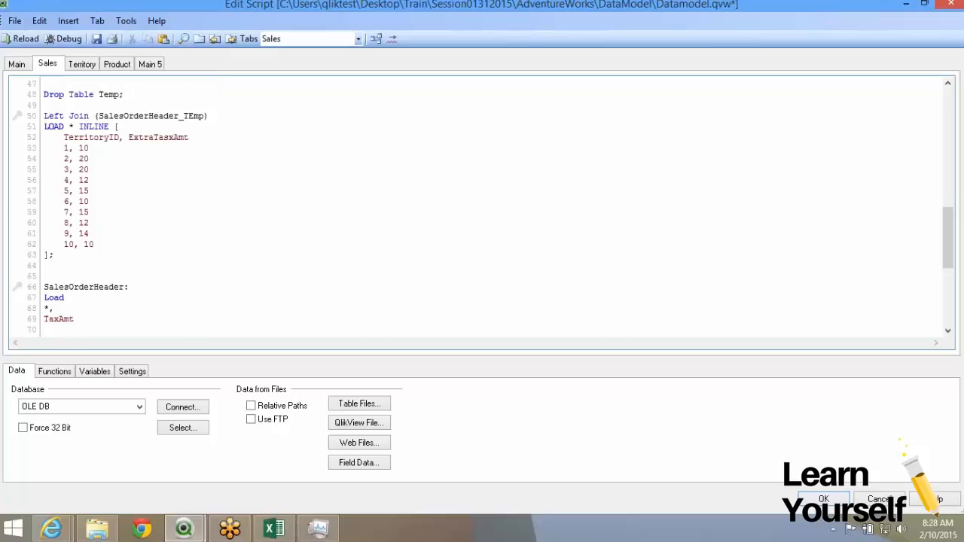
{"action": "key", "text": "ctrl+v"}
{"action": "type", "text": "as UpdatedTax"}
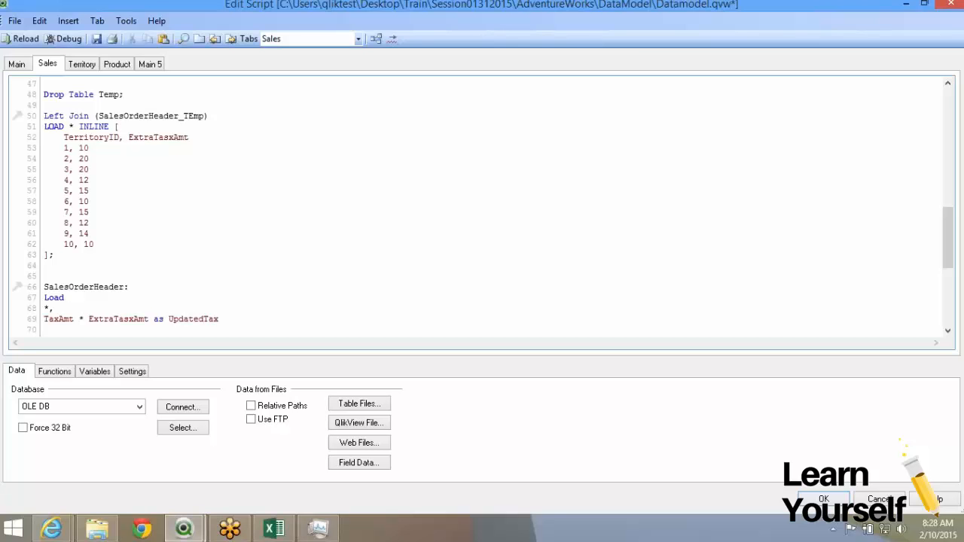
{"action": "type", "text": "Amt "}
End the new load with Resident SalesOrderHeader_TEmp; and add a Drop Table SalesOrderHeader_TEmp; statement below it
{"action": "type", "text": "Resident"}
{"action": "double_click", "coordinate": [153, 116]}
{"action": "key", "text": "ctrl+c"}
{"action": "left_click", "coordinate": [85, 330]}
{"action": "key", "text": "ctrl+v"}
{"action": "type", "text": ";"}
{"action": "key", "text": "Return"}
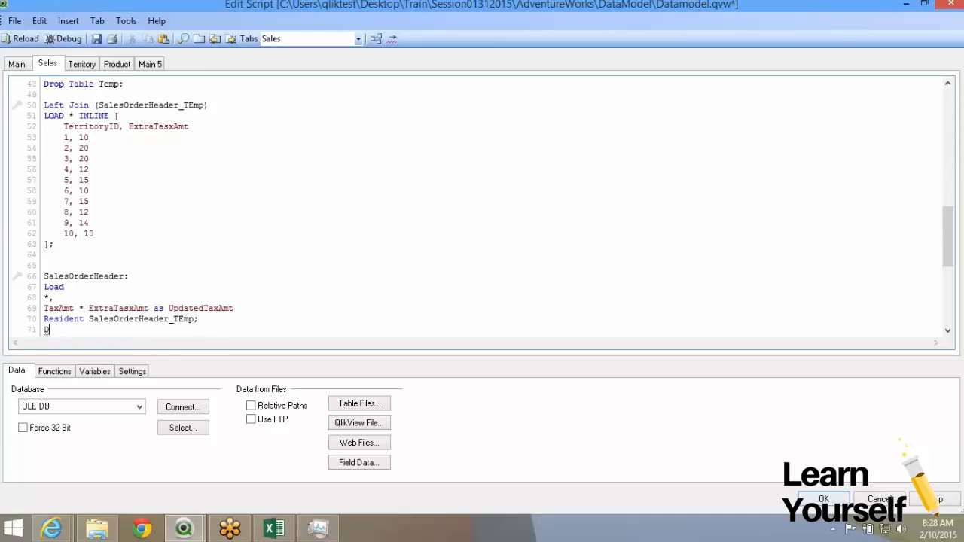
{"action": "type", "text": "Drop Table"}
{"action": "key", "text": "ctrl+v"}
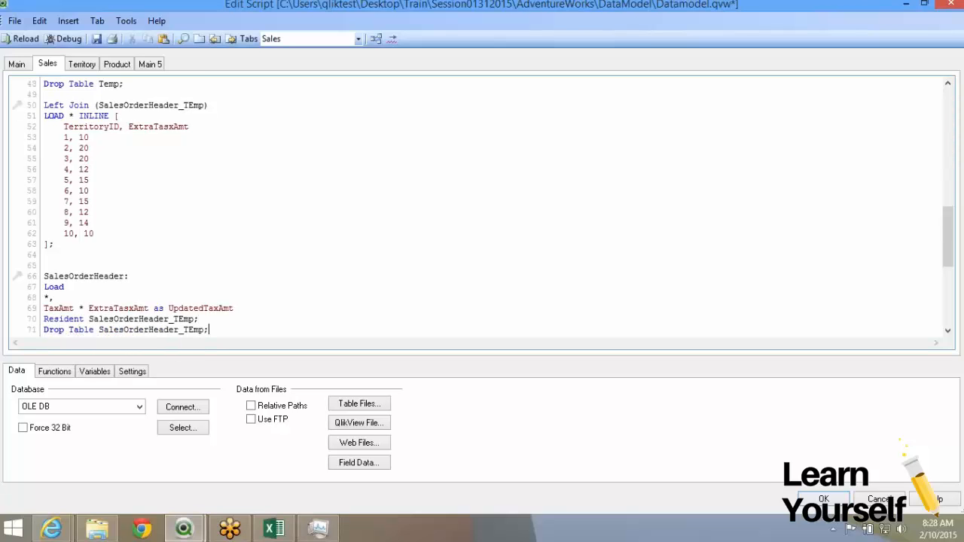
Save the document, reload the script, and close the script execution and follow-up dialogs
{"action": "scroll", "coordinate": [482, 208], "scroll_direction": "down", "scroll_amount": 3}
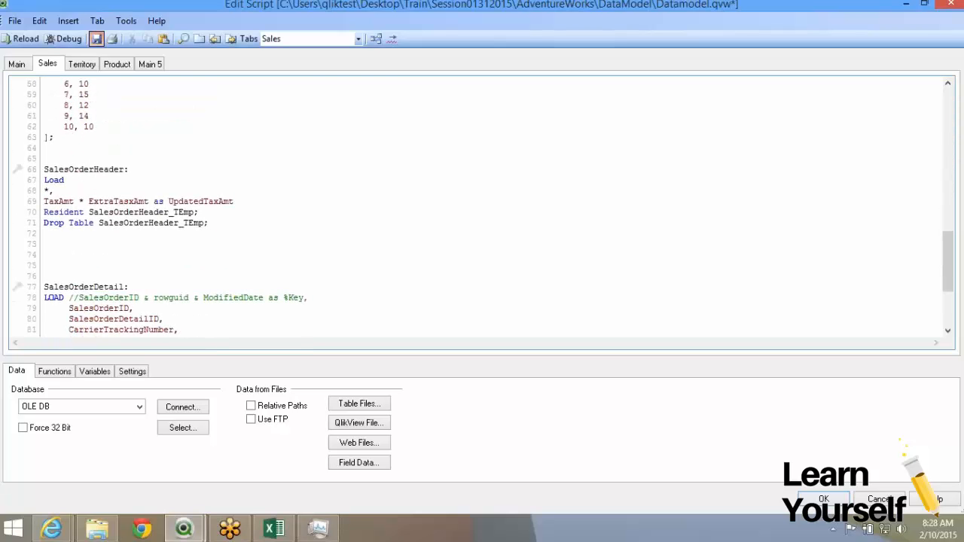
{"action": "left_click", "coordinate": [96, 39]}
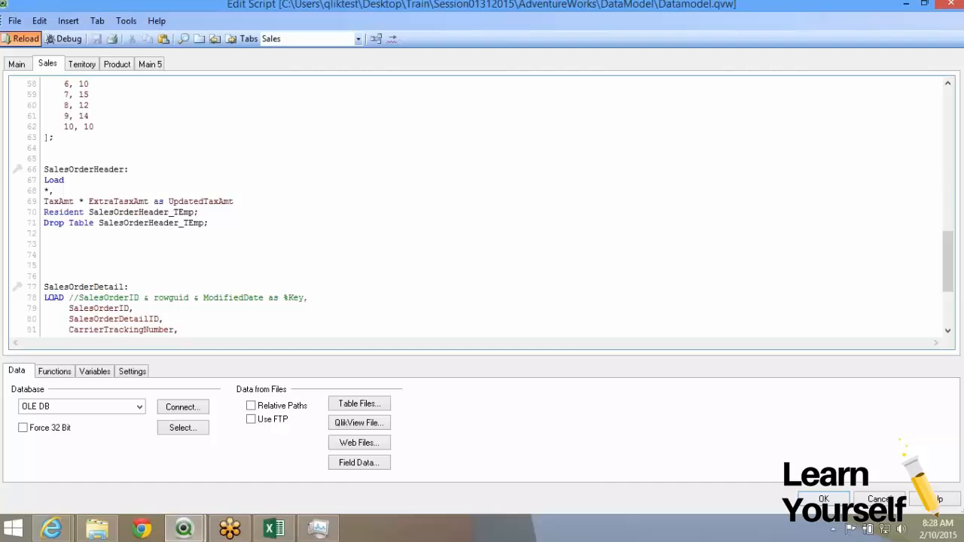
{"action": "left_click", "coordinate": [22, 38]}
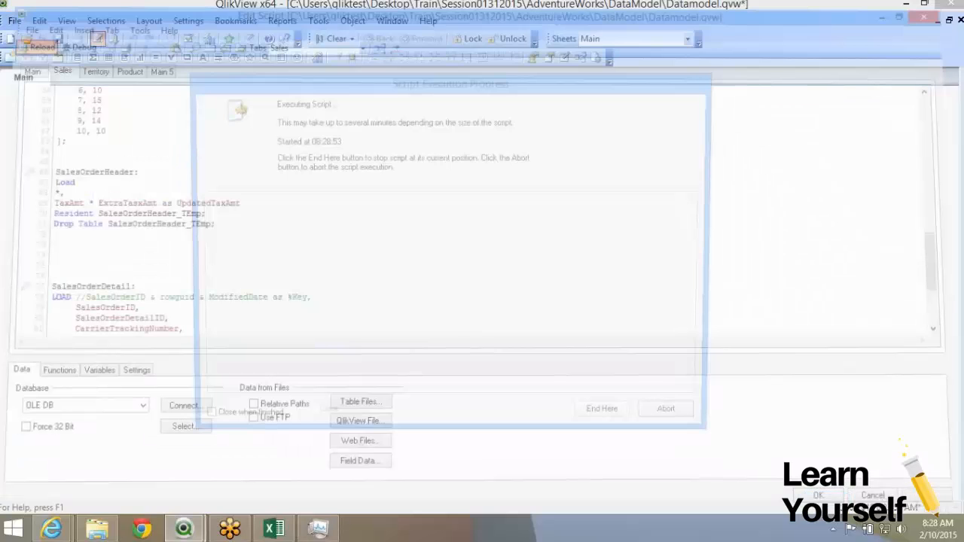
{"action": "key", "text": "Return"}
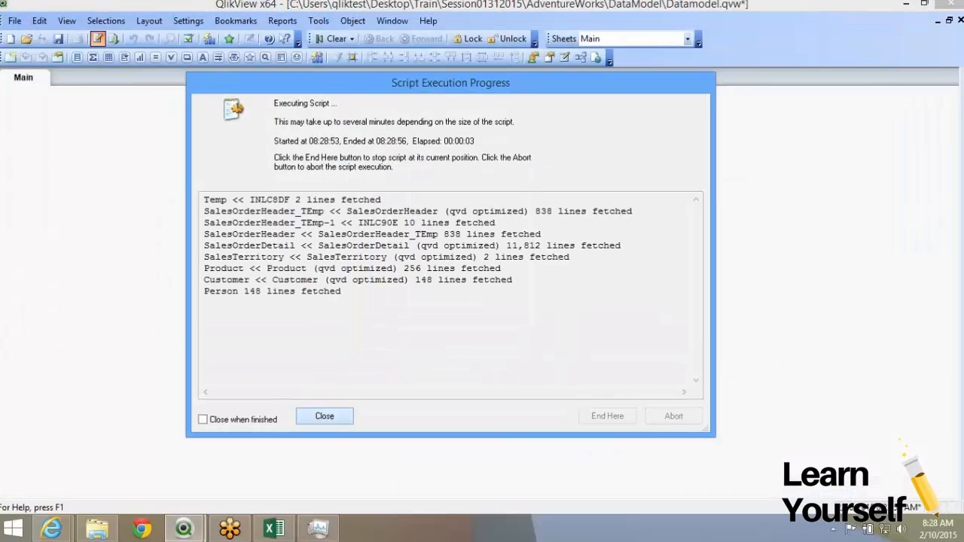
{"action": "key", "text": "Return"}
{"action": "key", "text": "Return"}
Examine the SalesOrderHeader table in the data model diagram, enlarging and moving it to check for ExtraTasxAmt and UpdatedTaxAmt
{"action": "left_click", "coordinate": [580, 57]}
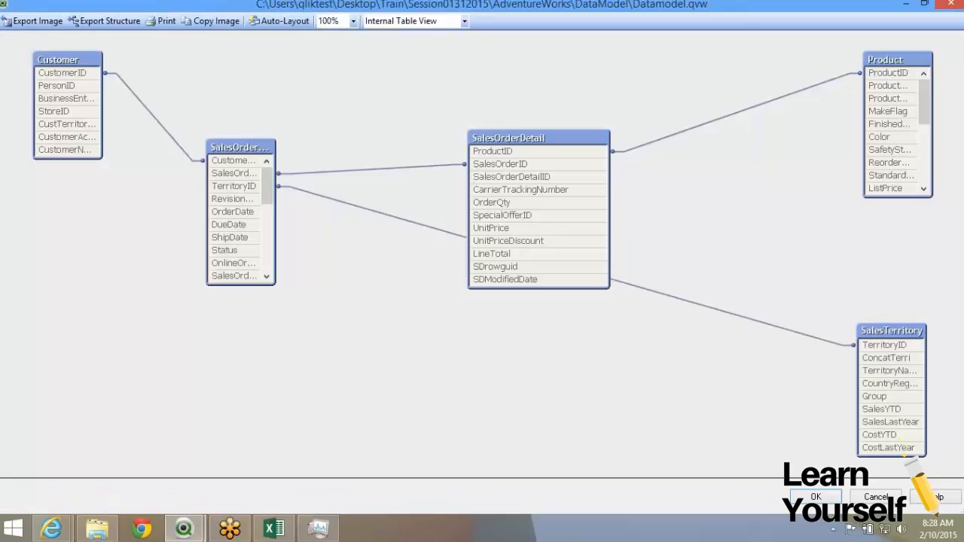
{"action": "left_click_drag", "start_coordinate": [276, 226], "coordinate": [371, 226]}
{"action": "left_click_drag", "start_coordinate": [297, 285], "coordinate": [297, 482]}
{"action": "scroll", "coordinate": [298, 365], "scroll_direction": "down", "scroll_amount": 1}
{"action": "left_click", "coordinate": [288, 148]}
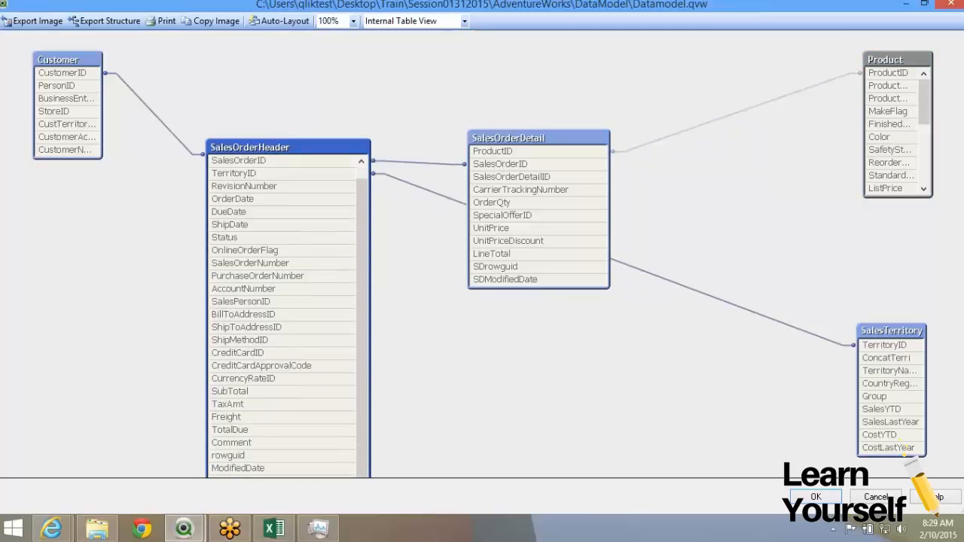
{"action": "left_click_drag", "start_coordinate": [289, 148], "coordinate": [292, 100]}
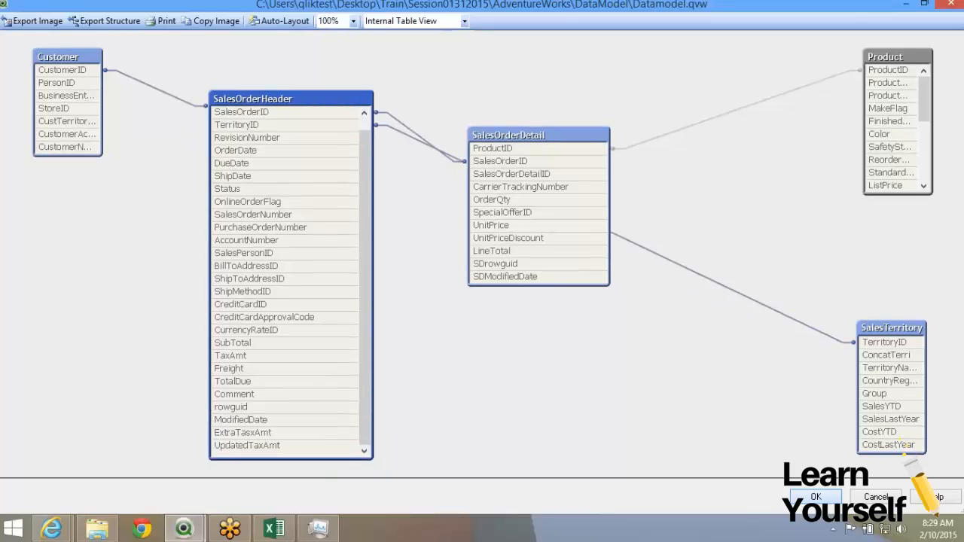
{"action": "key", "text": "Escape"}
Reopen the load script and delete the resident SalesOrderHeader load together with its Drop Table SalesOrderHeader_TEmp statement
{"action": "left_click", "coordinate": [99, 39]}
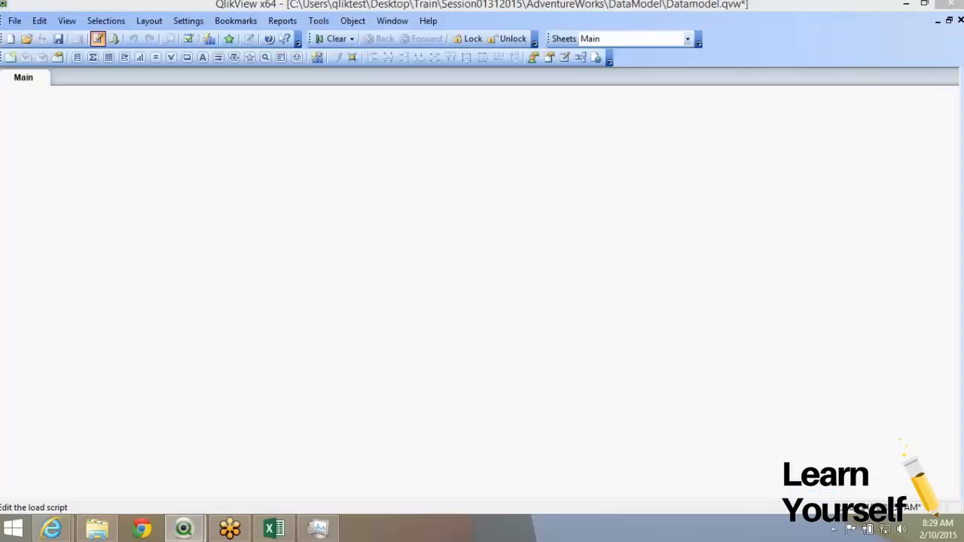
{"action": "scroll", "coordinate": [90, 319], "scroll_direction": "down", "scroll_amount": 2}
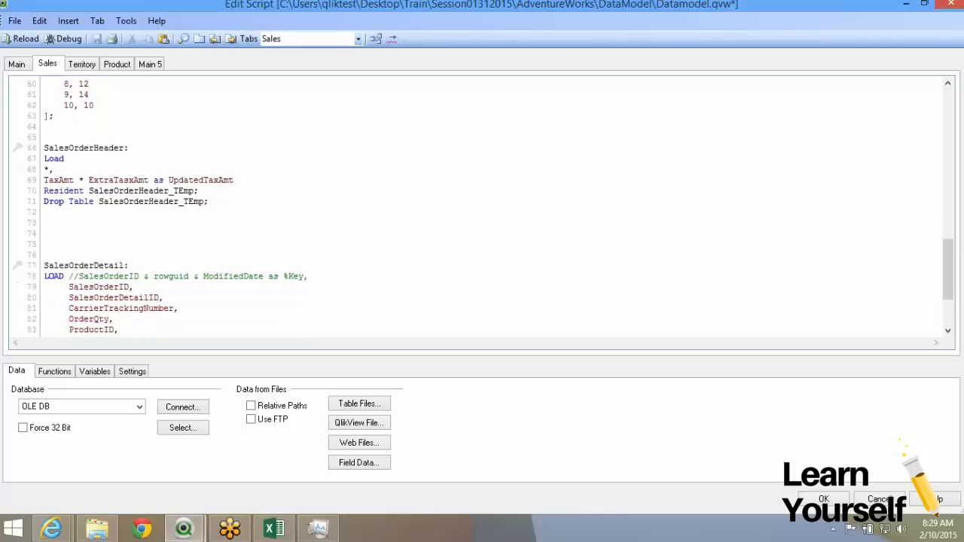
{"action": "scroll", "coordinate": [90, 318], "scroll_direction": "up", "scroll_amount": 3}
{"action": "left_click_drag", "start_coordinate": [47, 264], "coordinate": [44, 202]}
{"action": "key", "text": "Delete"}
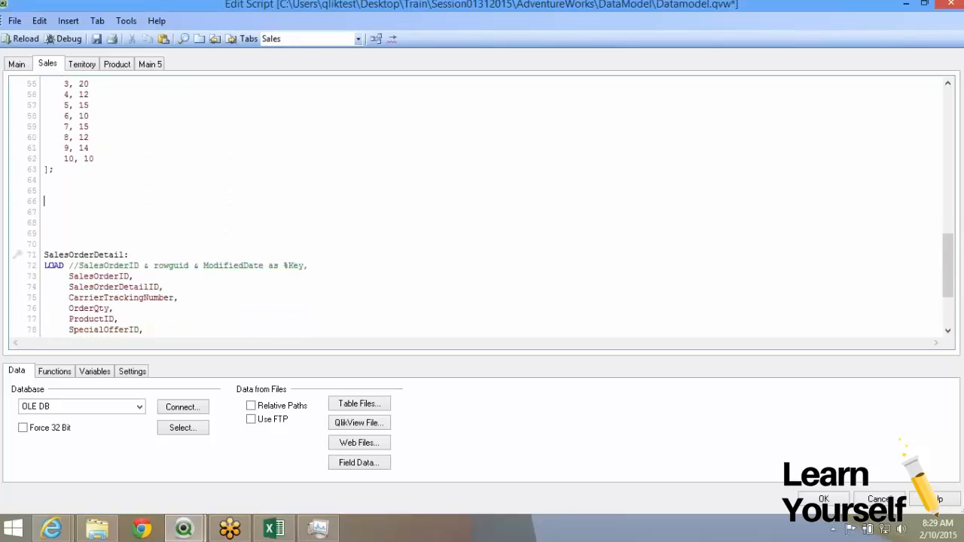
{"action": "scroll", "coordinate": [46, 255], "scroll_direction": "up", "scroll_amount": 2}
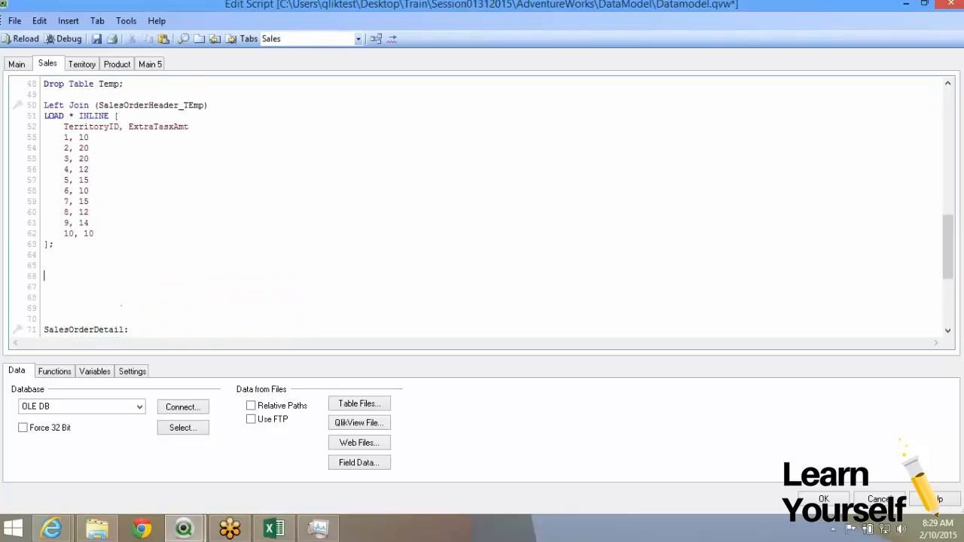
Undo the deletion of the resident SalesOrderHeader load and its Drop Table SalesOrderHeader_TEmp statement
{"action": "left_click_drag", "start_coordinate": [46, 255], "coordinate": [43, 105]}
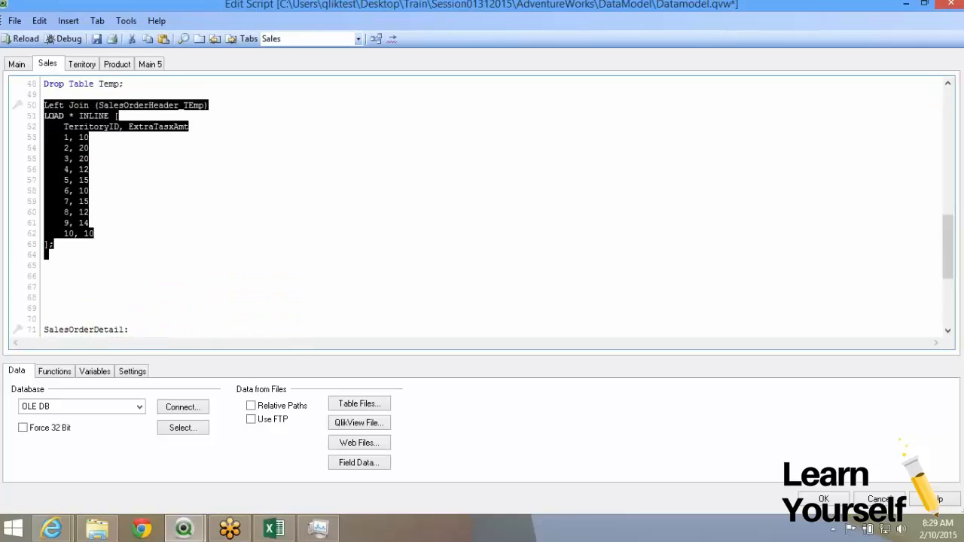
{"action": "key", "text": "ctrl+z"}
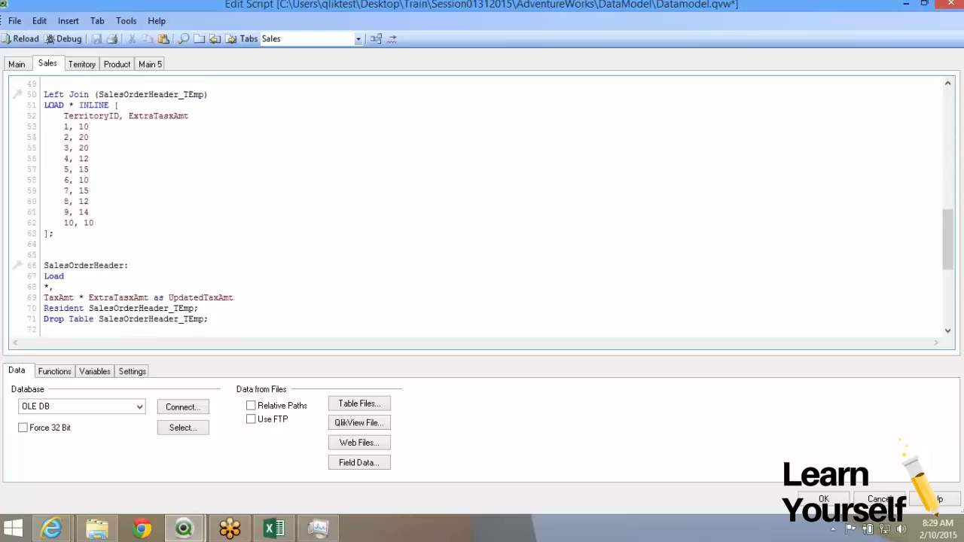
{"action": "scroll", "coordinate": [482, 213], "scroll_direction": "up", "scroll_amount": 1}
{"action": "left_click_drag", "start_coordinate": [54, 266], "coordinate": [44, 126]}
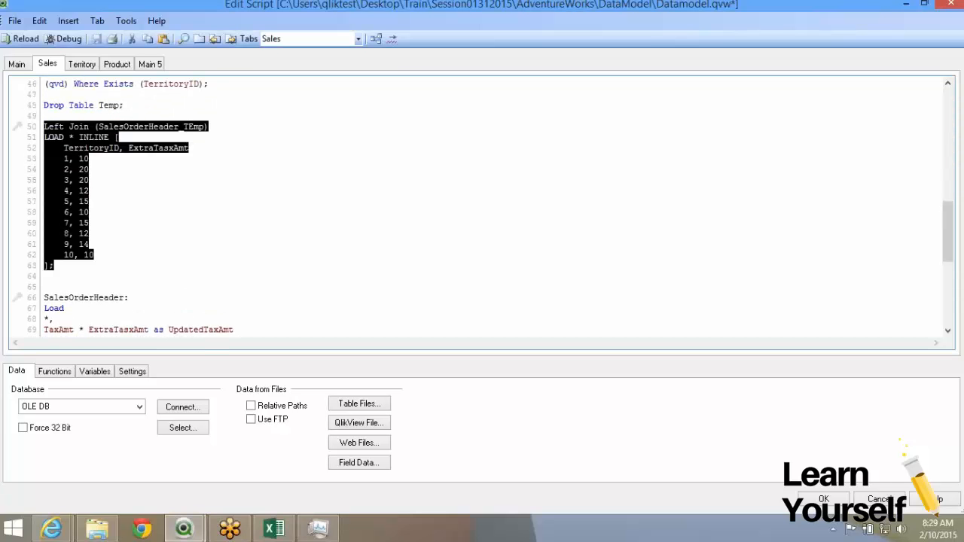
{"action": "key", "text": "Delete"}
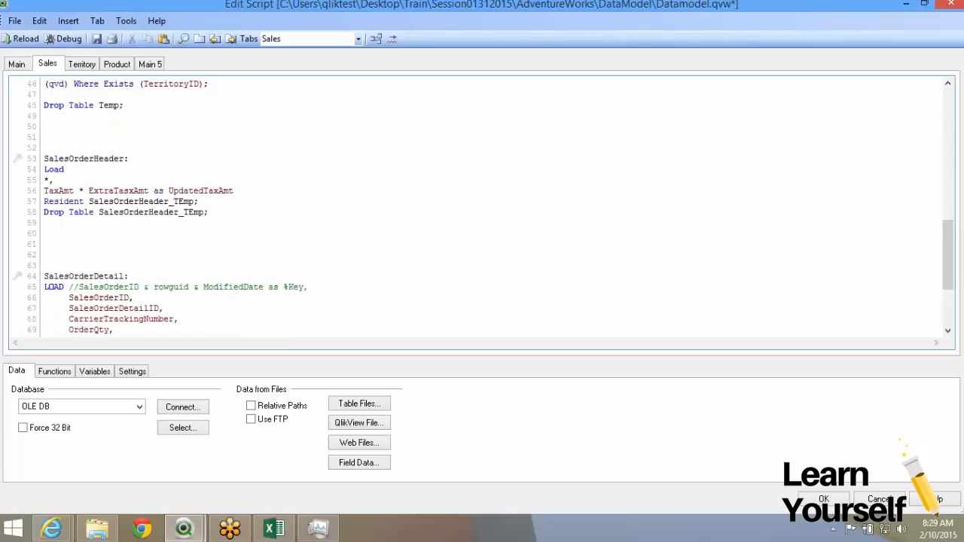
{"action": "key", "text": "ctrl+z"}
Examine the Left Join inline load of ExtraTasxAmt in the Sales script, and the Territory, Product and Main 5 script sections
{"action": "left_click_drag", "start_coordinate": [55, 265], "coordinate": [49, 126]}
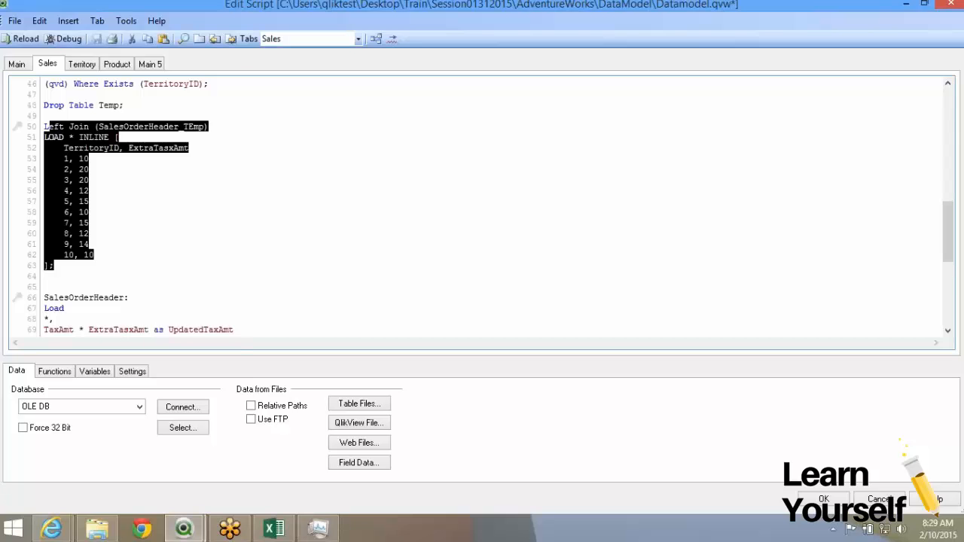
{"action": "scroll", "coordinate": [106, 126], "scroll_direction": "up", "scroll_amount": 6}
{"action": "double_click", "coordinate": [106, 116]}
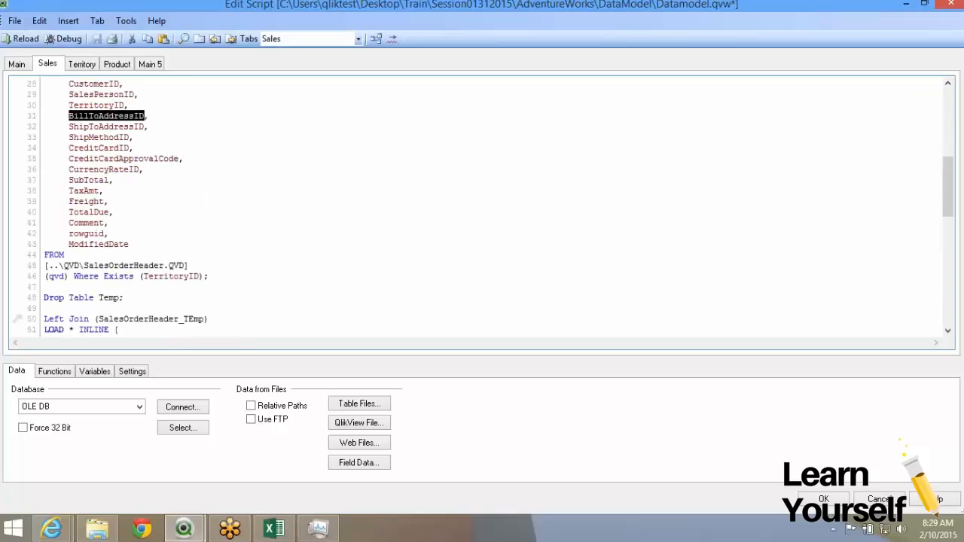
{"action": "scroll", "coordinate": [105, 202], "scroll_direction": "down", "scroll_amount": 5}
{"action": "double_click", "coordinate": [83, 201]}
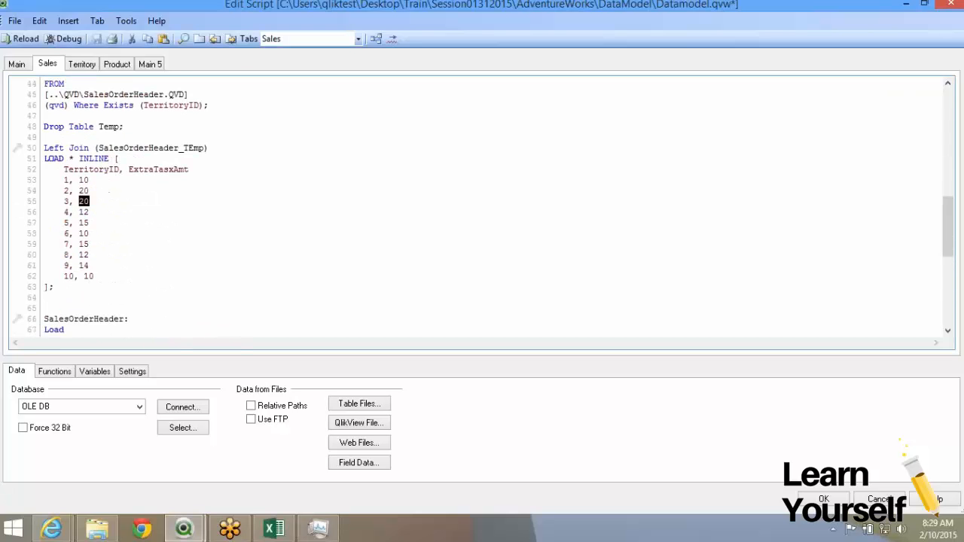
{"action": "left_click", "coordinate": [82, 64]}
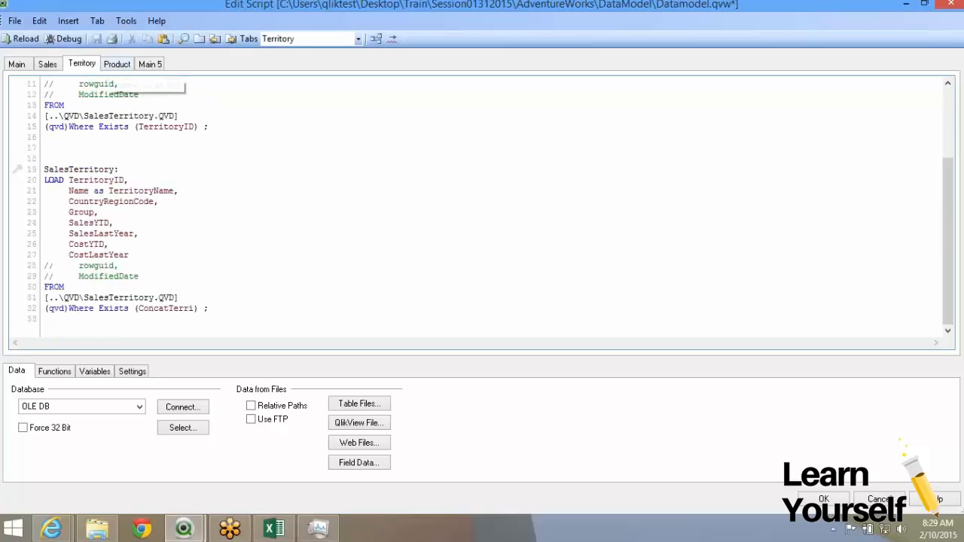
{"action": "left_click", "coordinate": [117, 65]}
{"action": "left_click", "coordinate": [150, 64]}
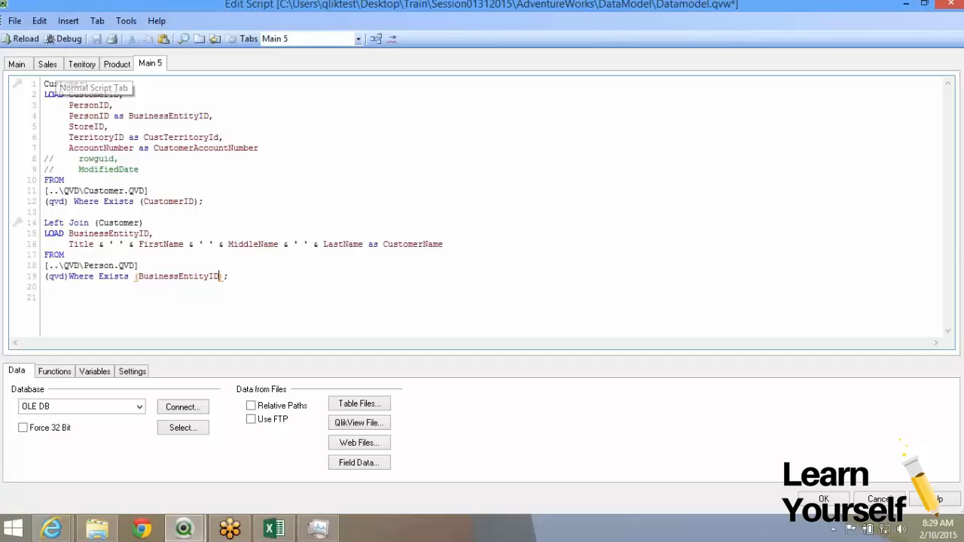
{"action": "left_click", "coordinate": [48, 64]}
{"action": "left_click_drag", "start_coordinate": [54, 287], "coordinate": [114, 170]}
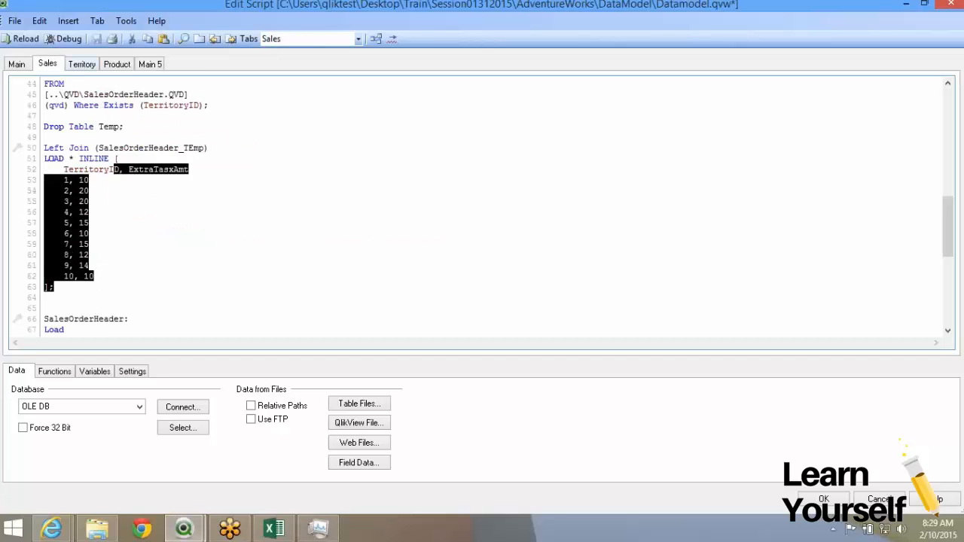
{"action": "left_click", "coordinate": [81, 64]}
{"action": "left_click", "coordinate": [150, 64]}
{"action": "left_click", "coordinate": [81, 64]}
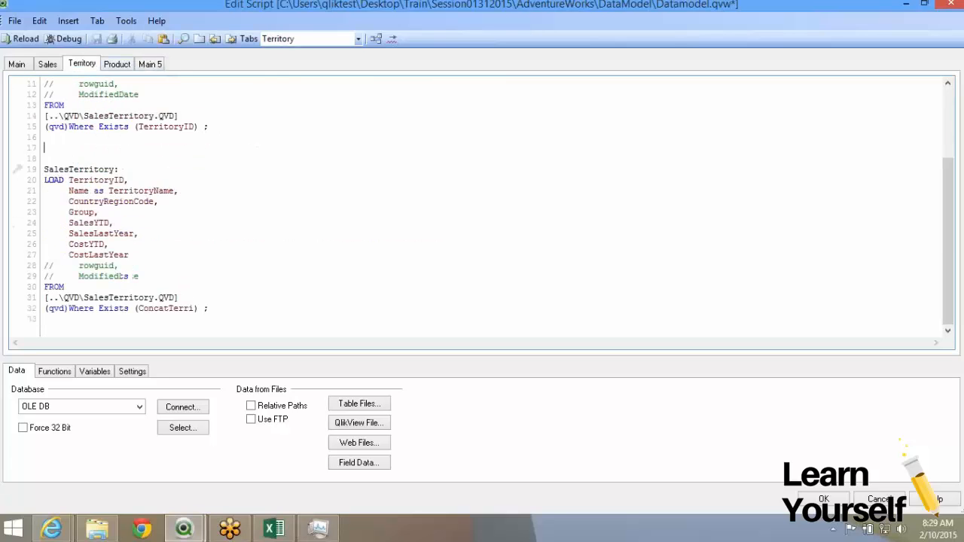
{"action": "left_click", "coordinate": [48, 64]}
{"action": "left_click", "coordinate": [46, 298]}
{"action": "key", "text": "shift+Up"}
{"action": "key", "text": "shift+Up"}
{"action": "key", "text": "shift+Up"}
{"action": "key", "text": "shift+Up"}
{"action": "key", "text": "shift+Up"}
{"action": "key", "text": "shift+Up"}
{"action": "key", "text": "shift+Up"}
{"action": "key", "text": "shift+Up"}
{"action": "key", "text": "shift+Up"}
{"action": "key", "text": "shift+Up"}
{"action": "key", "text": "shift+Up"}
{"action": "key", "text": "shift+Up"}
{"action": "key", "text": "shift+Up"}
{"action": "key", "text": "shift+Up"}
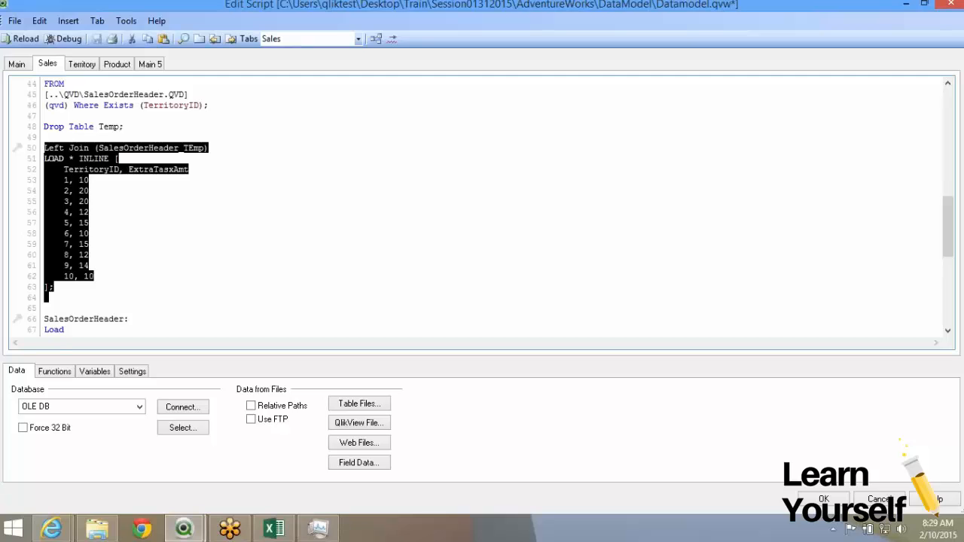
{"action": "scroll", "coordinate": [482, 207], "scroll_direction": "down", "scroll_amount": 2}
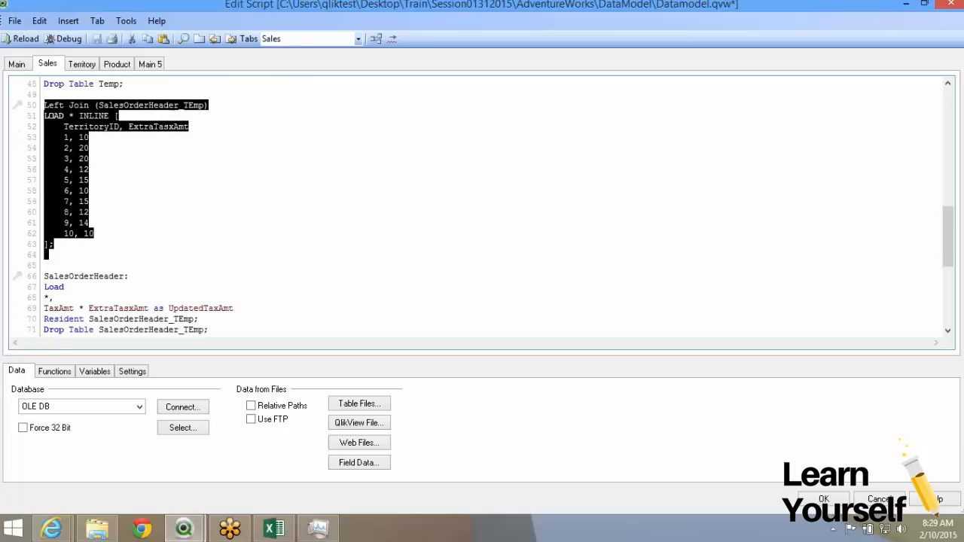
{"action": "left_click", "coordinate": [82, 64]}
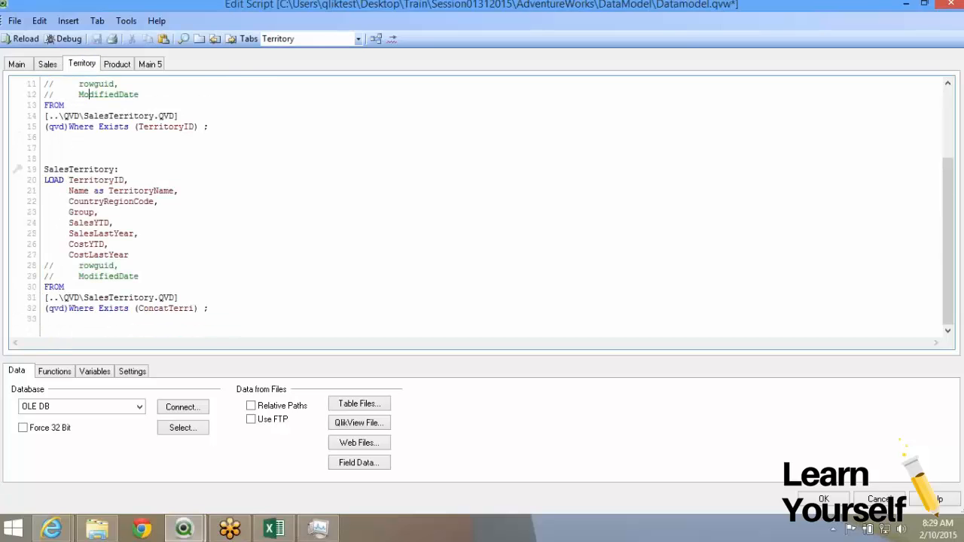
{"action": "scroll", "coordinate": [84, 95], "scroll_direction": "up", "scroll_amount": 2}
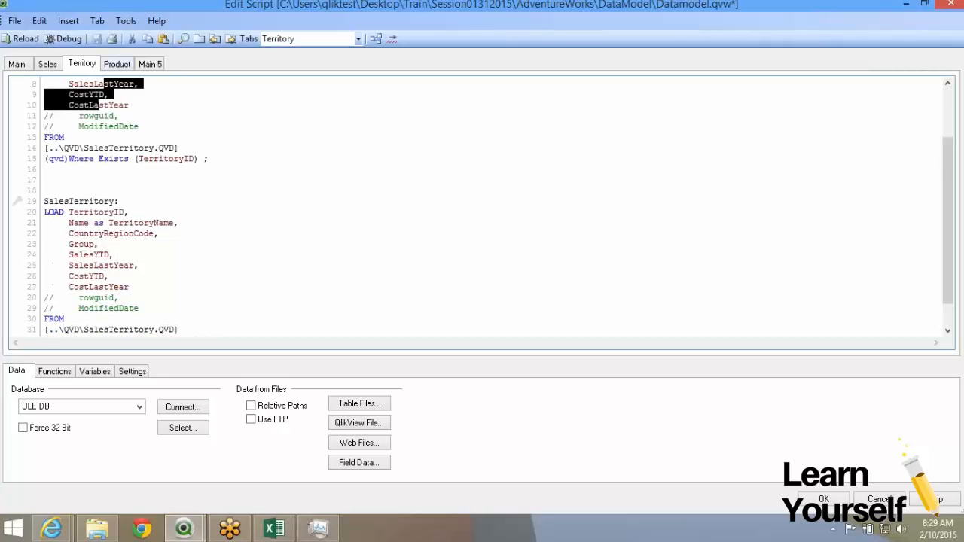
{"action": "left_click", "coordinate": [149, 64]}
Move the Left Join inline load of TerritoryID and ExtraTasxAmt from below Drop Table Temp; to line 8, above the SalesOrderHeader_TEmp load
{"action": "left_click", "coordinate": [47, 64]}
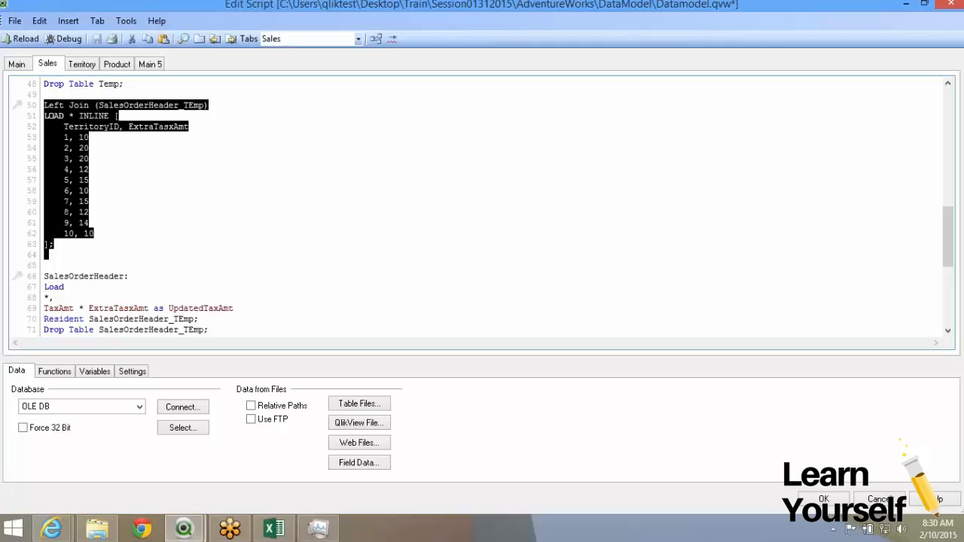
{"action": "key", "text": "Up"}
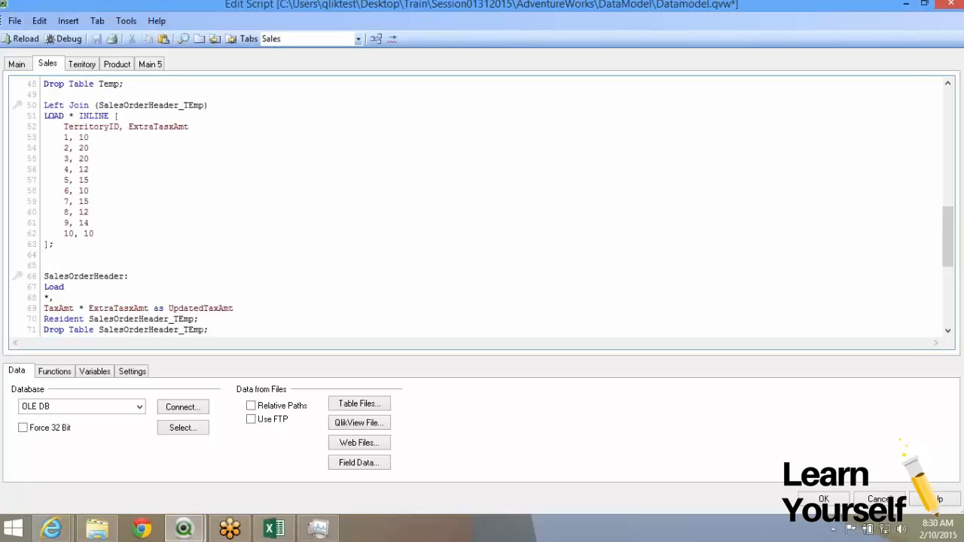
{"action": "key", "text": "shift+Up"}
{"action": "key", "text": "shift+Up"}
{"action": "key", "text": "shift+Up"}
{"action": "key", "text": "shift+Up"}
{"action": "key", "text": "shift+Up"}
{"action": "key", "text": "shift+Up"}
{"action": "key", "text": "shift+Up"}
{"action": "key", "text": "shift+Up"}
{"action": "key", "text": "shift+Up"}
{"action": "key", "text": "shift+Up"}
{"action": "key", "text": "shift+Up"}
{"action": "key", "text": "shift+Up"}
{"action": "key", "text": "shift+Up"}
{"action": "key", "text": "shift+Up"}
{"action": "key", "text": "ctrl+c"}
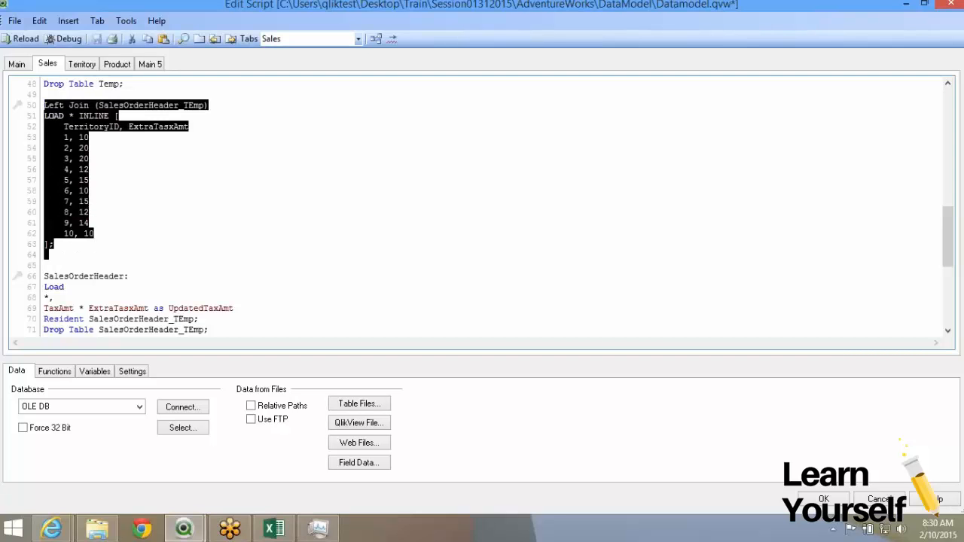
{"action": "key", "text": "Delete"}
{"action": "scroll", "coordinate": [482, 207], "scroll_direction": "up", "scroll_amount": 2}
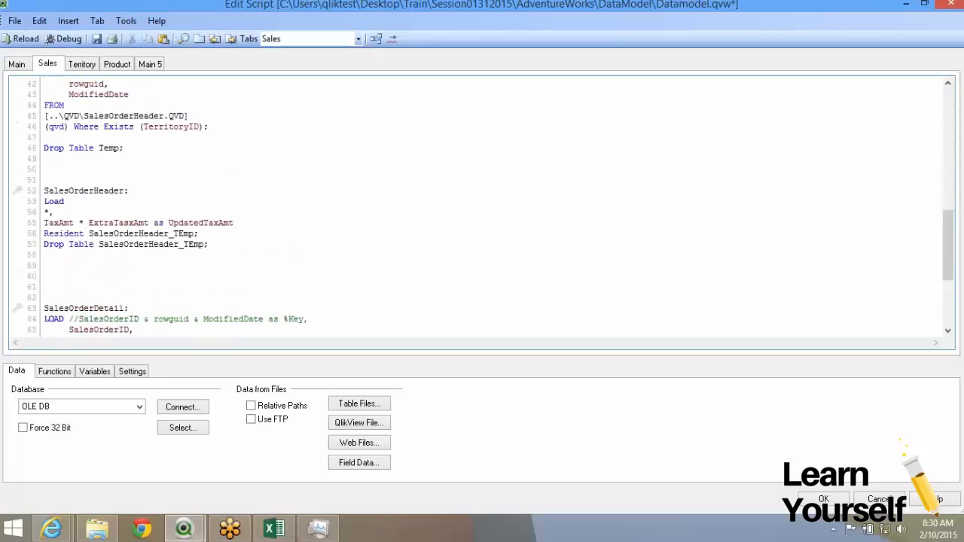
{"action": "scroll", "coordinate": [482, 208], "scroll_direction": "up", "scroll_amount": 13}
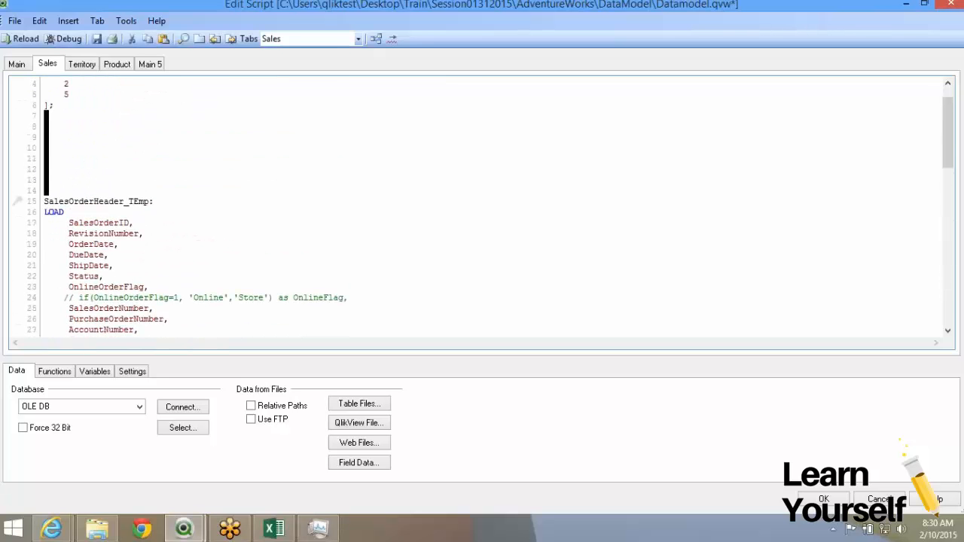
{"action": "left_click", "coordinate": [45, 126]}
{"action": "key", "text": "ctrl+v"}
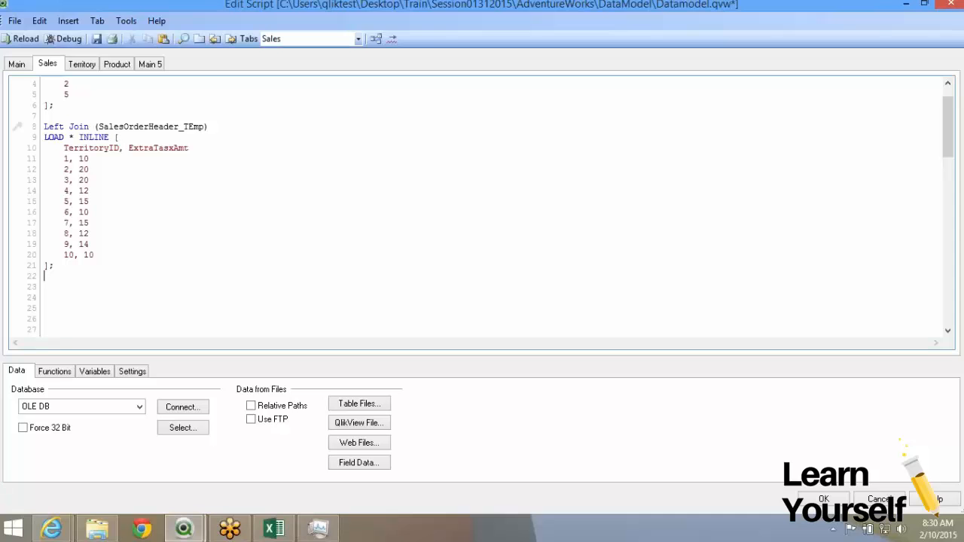
Replace the Left Join (SalesOrderHeader_TEmp) prefix of the moved inline load with Mapping and add the table label Tax: above it
{"action": "left_click_drag", "start_coordinate": [44, 127], "coordinate": [209, 127]}
{"action": "type", "text": "Mapping"}
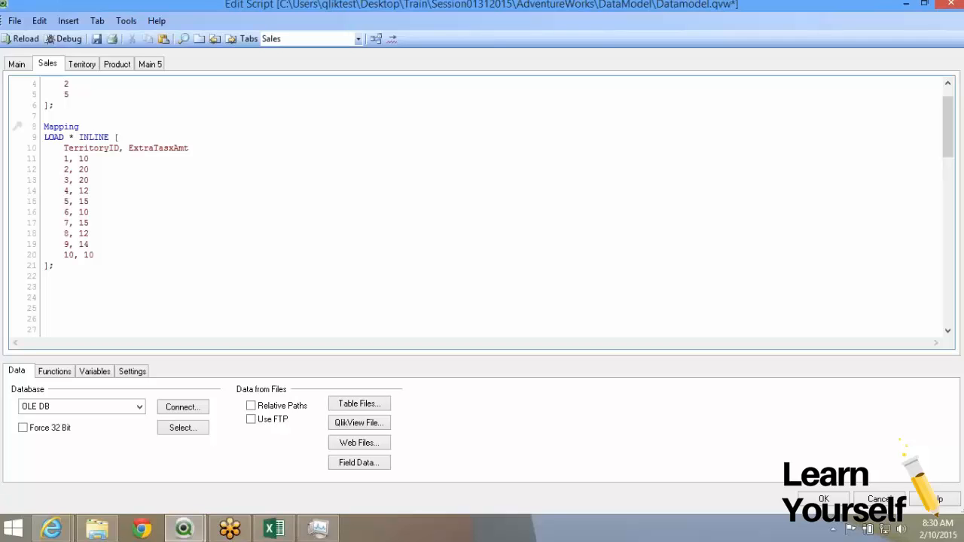
{"action": "key", "text": "Return"}
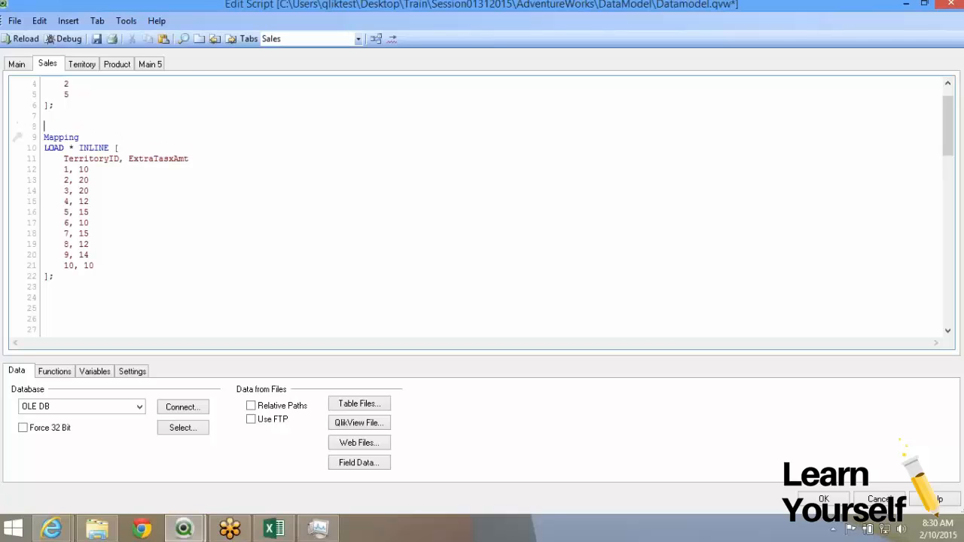
{"action": "type", "text": "Ta"}
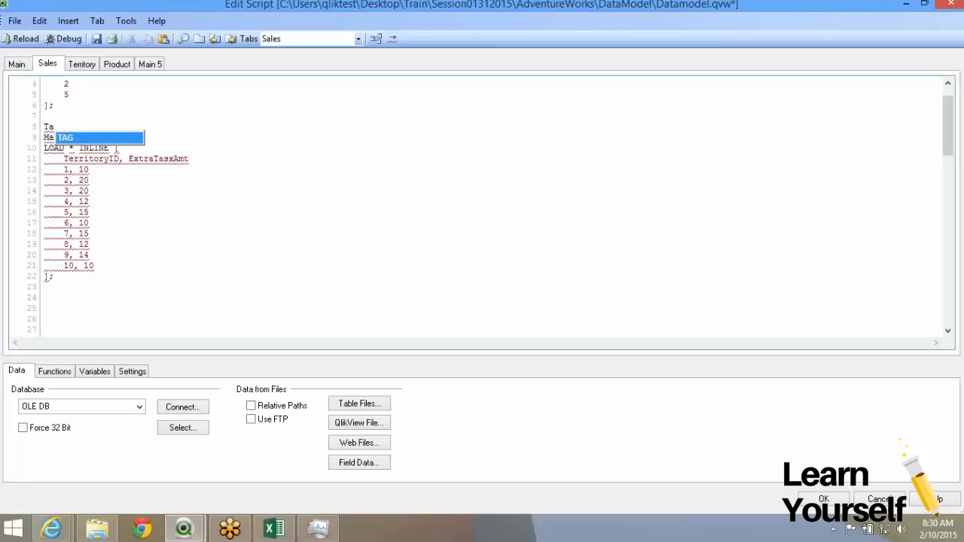
{"action": "type", "text": "x:"}
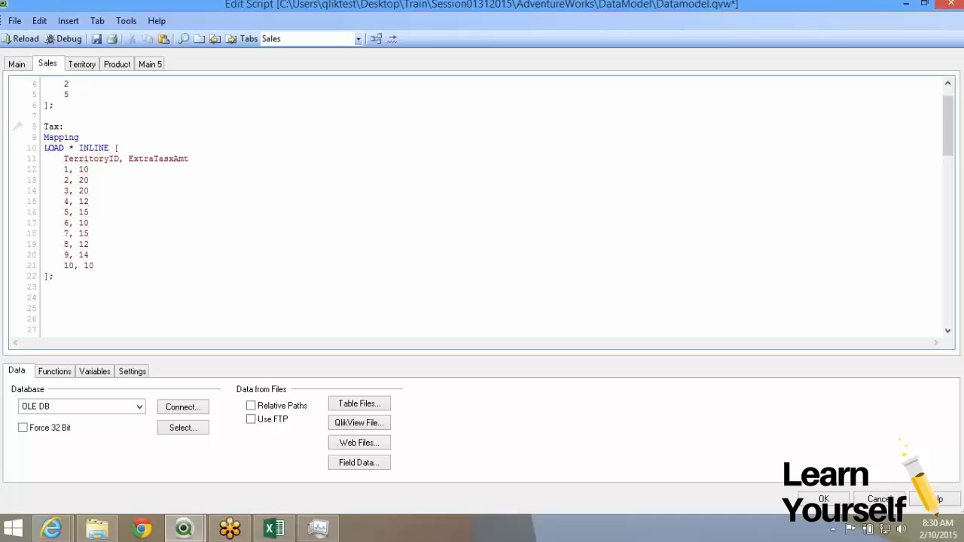
Check the complete Tax mapping load and save the document
{"action": "double_click", "coordinate": [61, 137]}
{"action": "left_click_drag", "start_coordinate": [55, 277], "coordinate": [44, 137]}
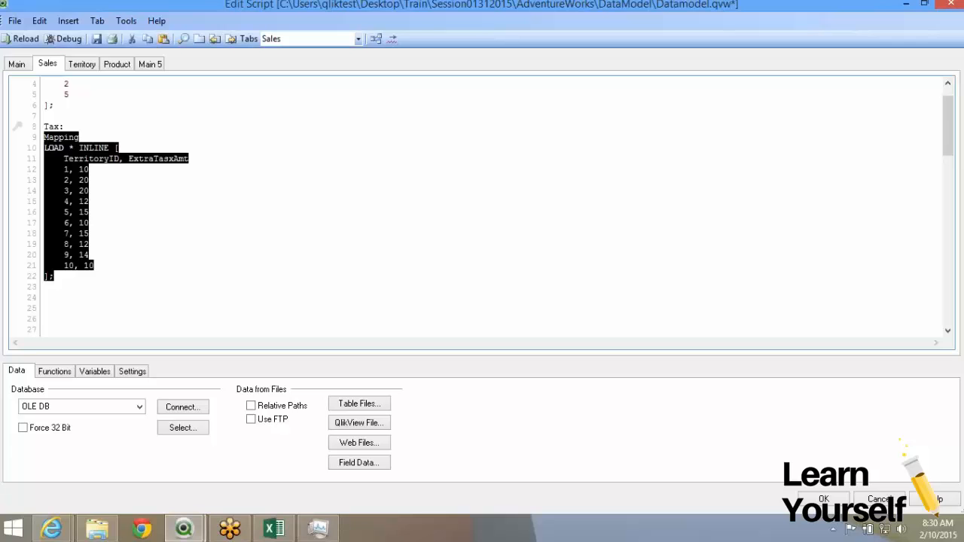
{"action": "left_click", "coordinate": [97, 39]}
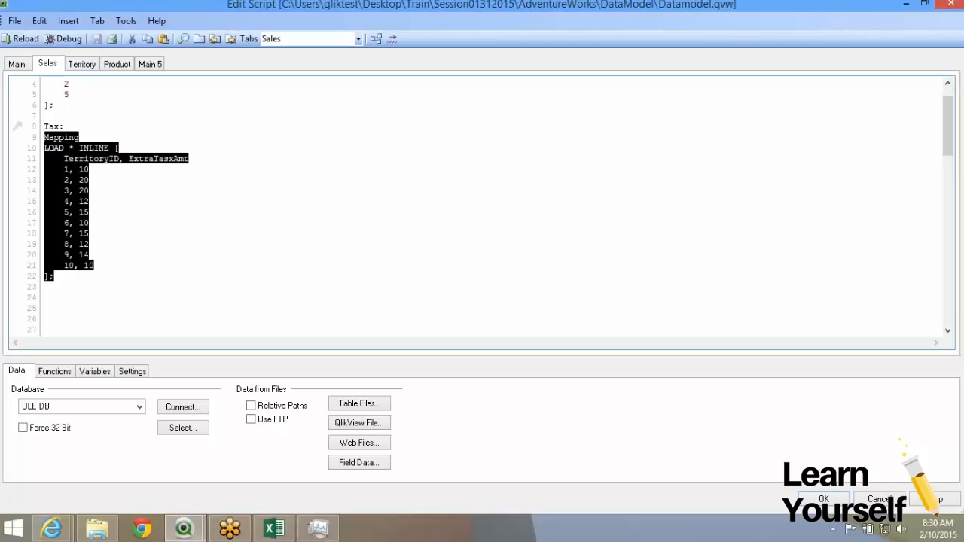
Comment out the resident SalesOrderHeader load together with its Drop Table SalesOrderHeader_TEmp statement
{"action": "scroll", "coordinate": [482, 205], "scroll_direction": "down", "scroll_amount": 7}
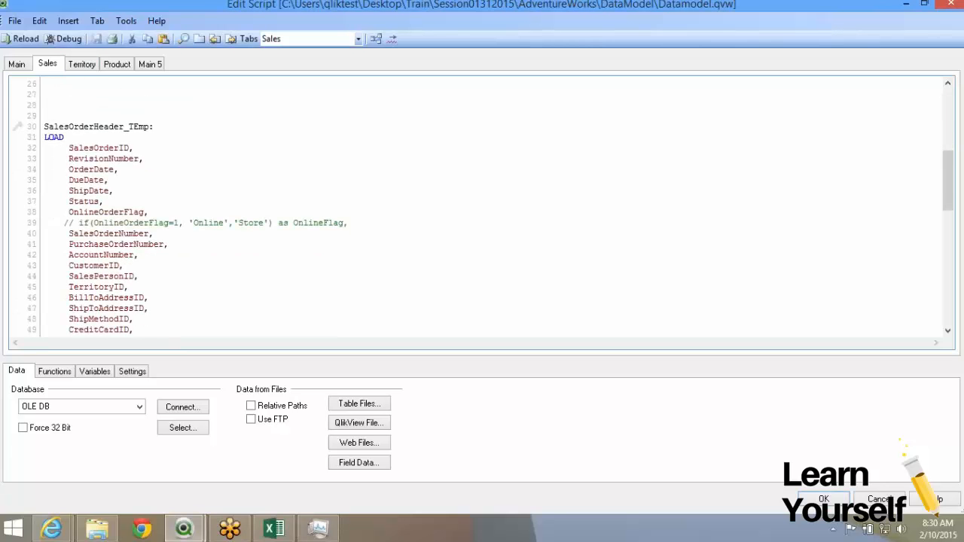
{"action": "scroll", "coordinate": [482, 205], "scroll_direction": "down", "scroll_amount": 9}
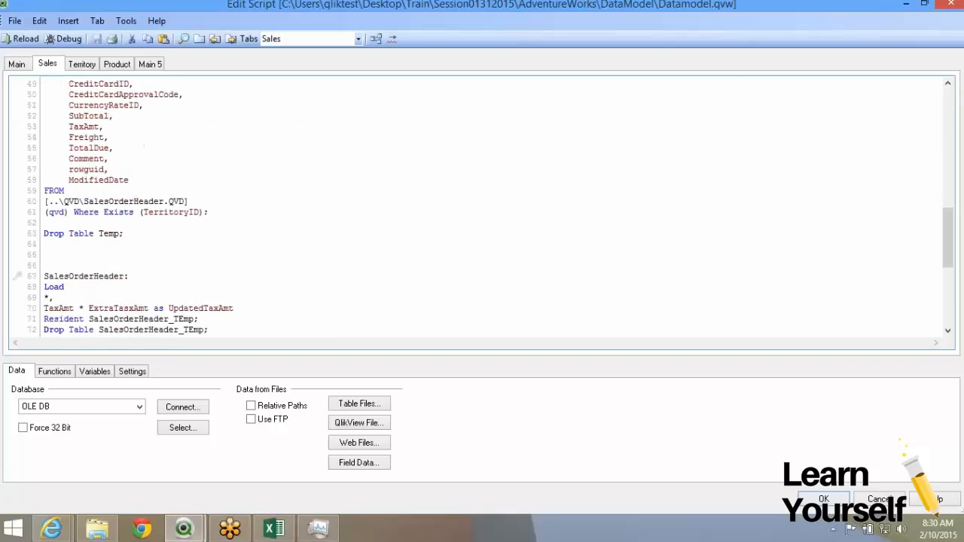
{"action": "scroll", "coordinate": [482, 206], "scroll_direction": "down", "scroll_amount": 2}
{"action": "left_click_drag", "start_coordinate": [46, 255], "coordinate": [44, 190]}
{"action": "right_click", "coordinate": [46, 191]}
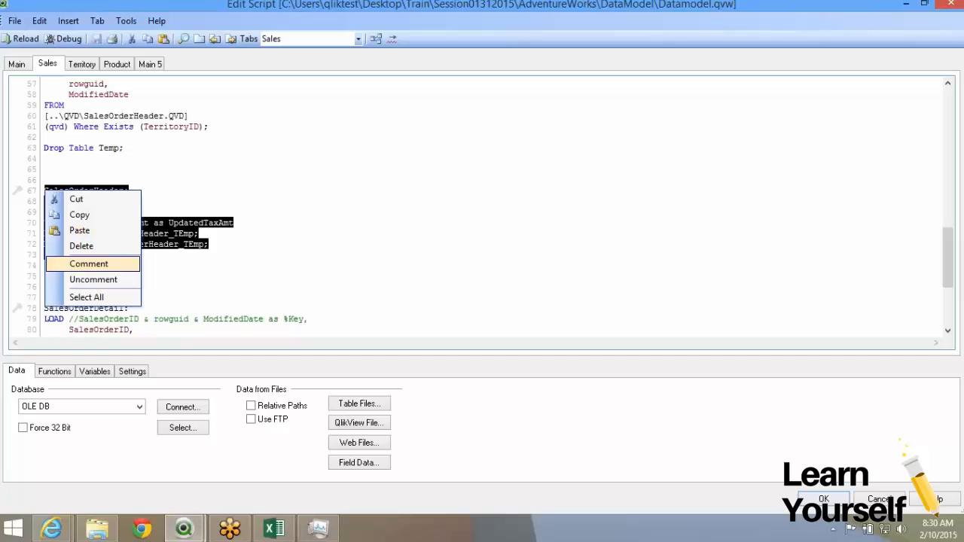
{"action": "left_click", "coordinate": [89, 264]}
{"action": "left_click", "coordinate": [46, 260]}
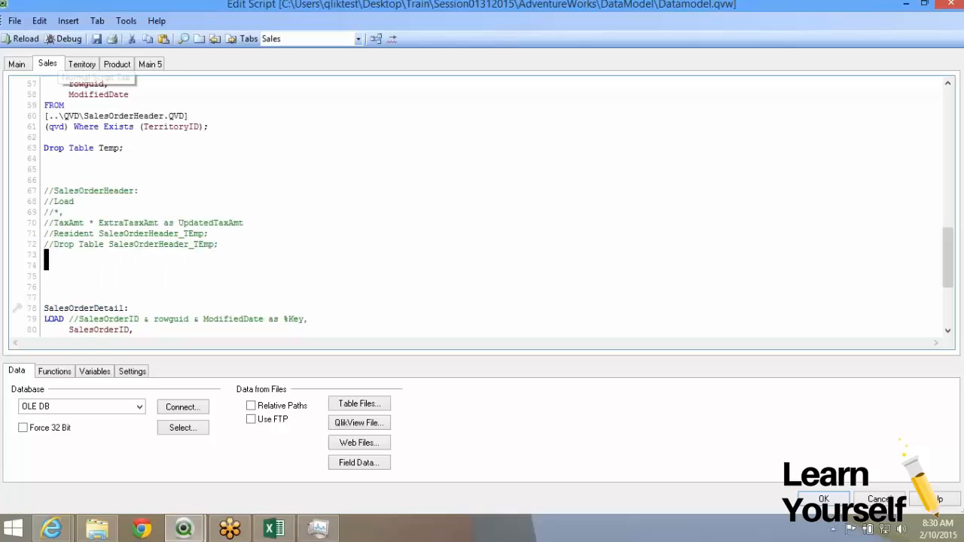
Reload the script, check the Tax line in the execution log, and open the data model diagram
{"action": "left_click", "coordinate": [21, 39]}
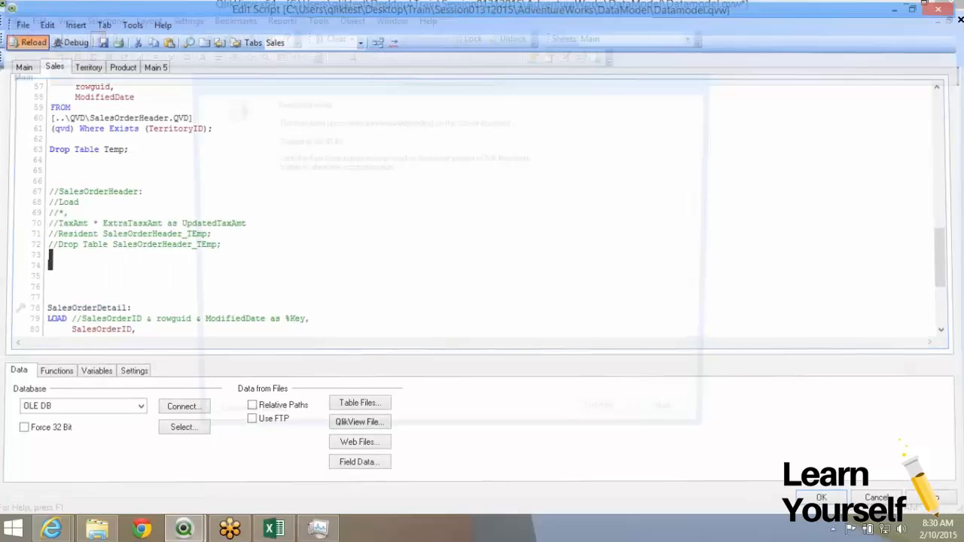
{"action": "key", "text": "Return"}
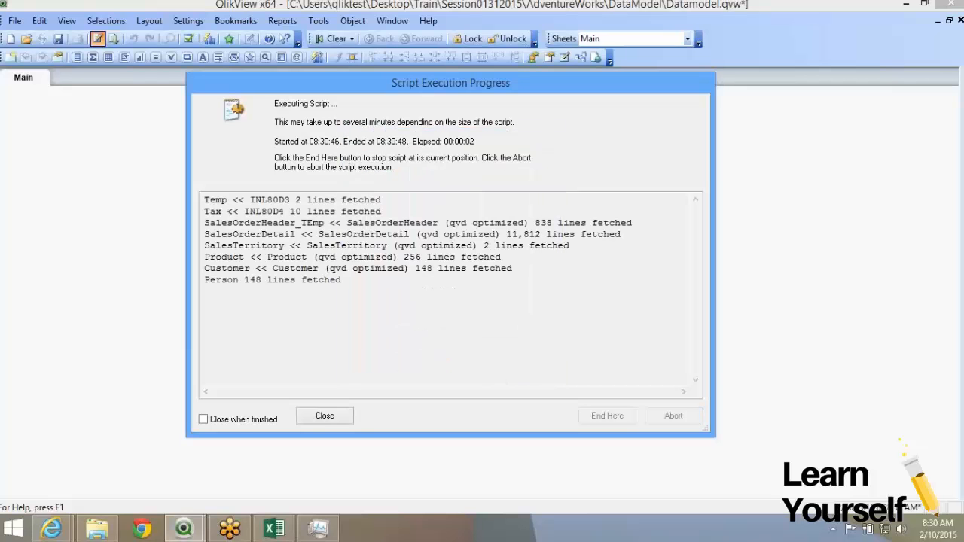
{"action": "left_click_drag", "start_coordinate": [210, 211], "coordinate": [405, 223]}
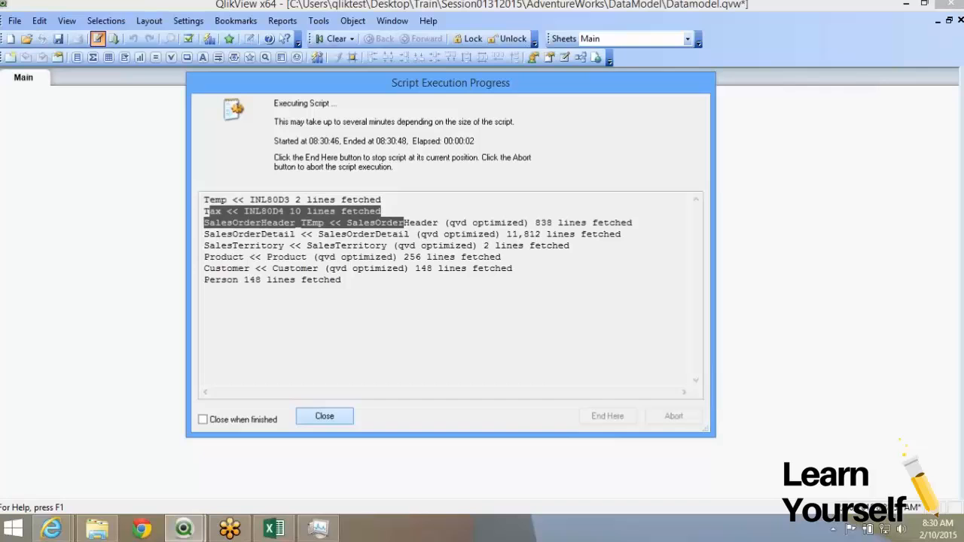
{"action": "left_click", "coordinate": [325, 417]}
{"action": "left_click", "coordinate": [580, 57]}
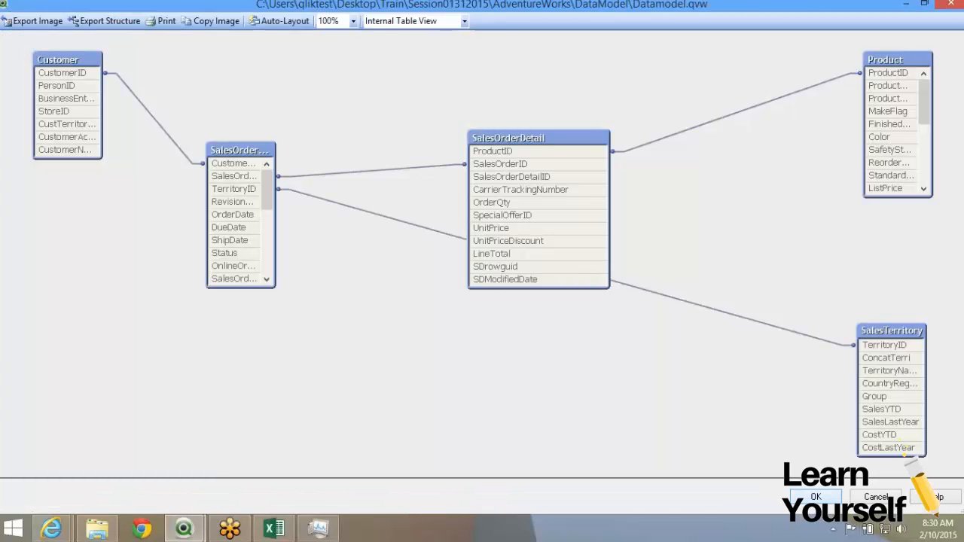
Close the data model diagram, reopen the script, and uncomment the resident SalesOrderHeader load with its Drop Table statement
{"action": "key", "text": "Escape"}
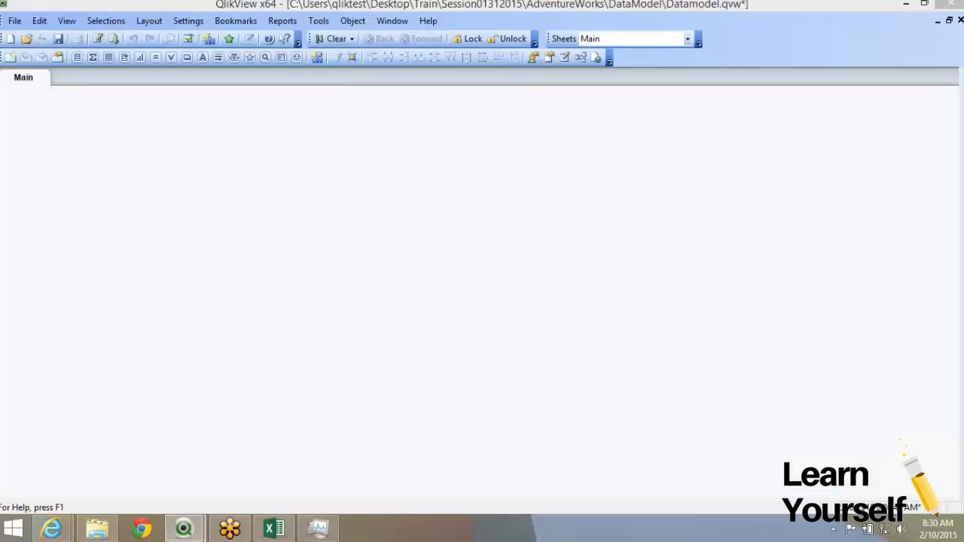
{"action": "key", "text": "ctrl+e"}
{"action": "left_click_drag", "start_coordinate": [49, 254], "coordinate": [44, 192]}
{"action": "right_click", "coordinate": [47, 191]}
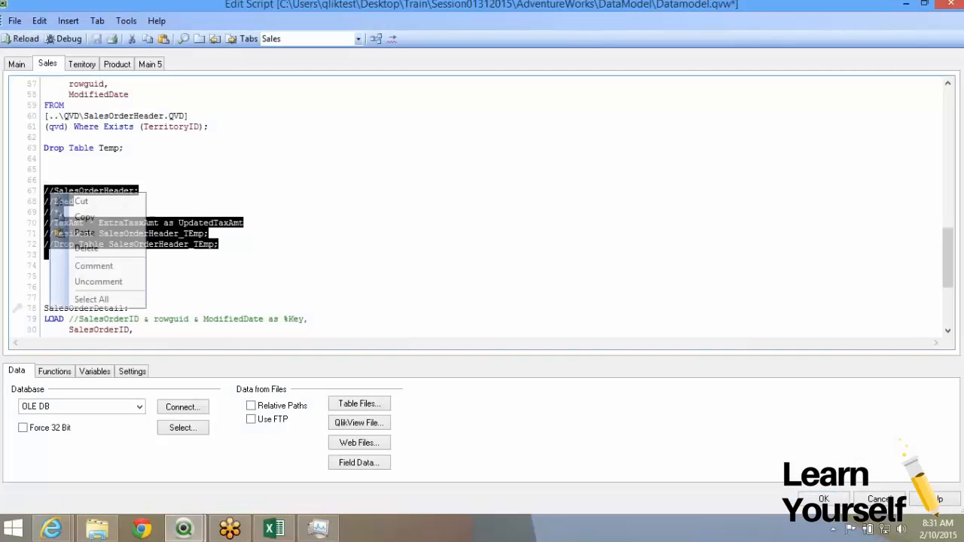
{"action": "left_click", "coordinate": [97, 279]}
Remove the extra blank lines between the Tax mapping load and the SalesOrderHeader_TEmp label
{"action": "scroll", "coordinate": [482, 207], "scroll_direction": "up", "scroll_amount": 5}
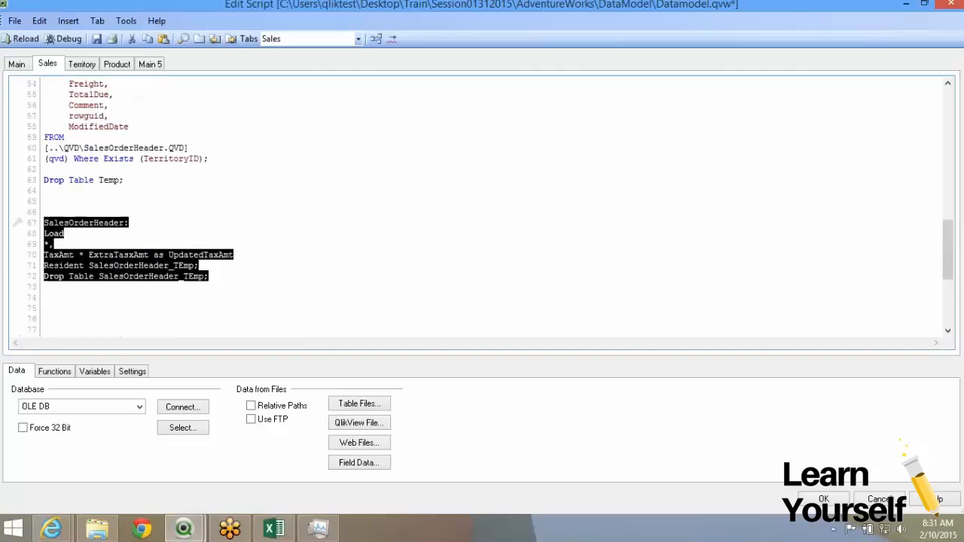
{"action": "scroll", "coordinate": [482, 207], "scroll_direction": "up", "scroll_amount": 10}
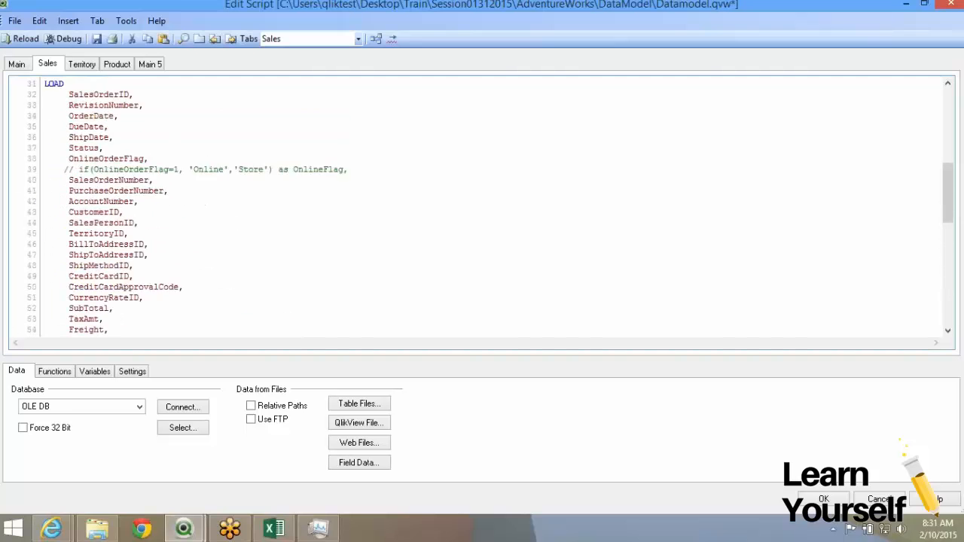
{"action": "key", "text": "BackSpace"}
{"action": "key", "text": "BackSpace"}
{"action": "key", "text": "BackSpace"}
{"action": "key", "text": "BackSpace"}
{"action": "key", "text": "BackSpace"}
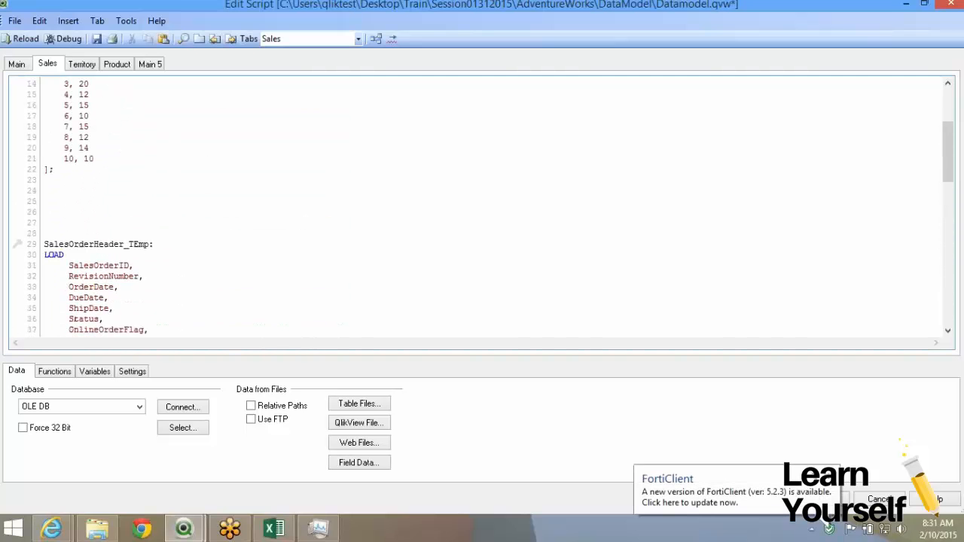
{"action": "key", "text": "BackSpace"}
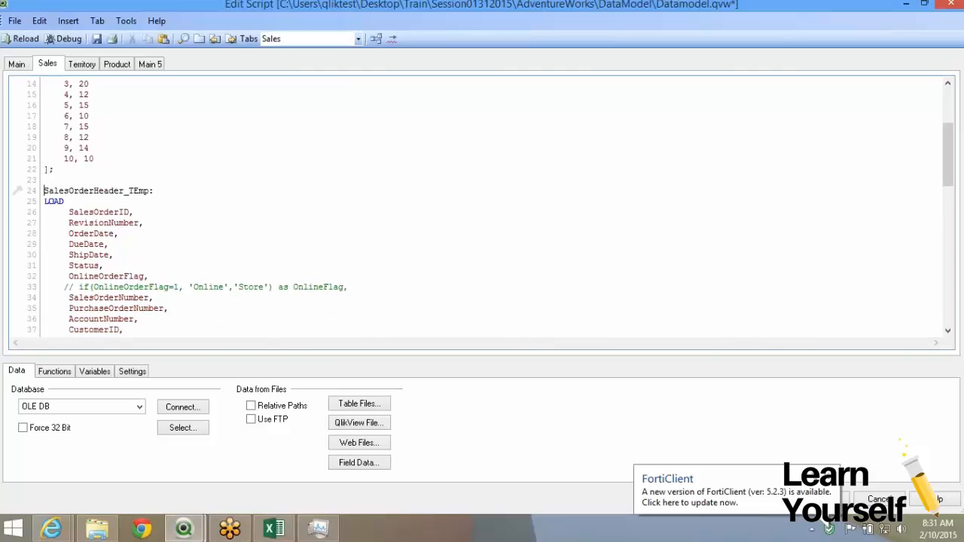
Insert an empty line after the TerritoryID field in the SalesOrderHeader_TEmp load
{"action": "scroll", "coordinate": [482, 207], "scroll_direction": "down", "scroll_amount": 7}
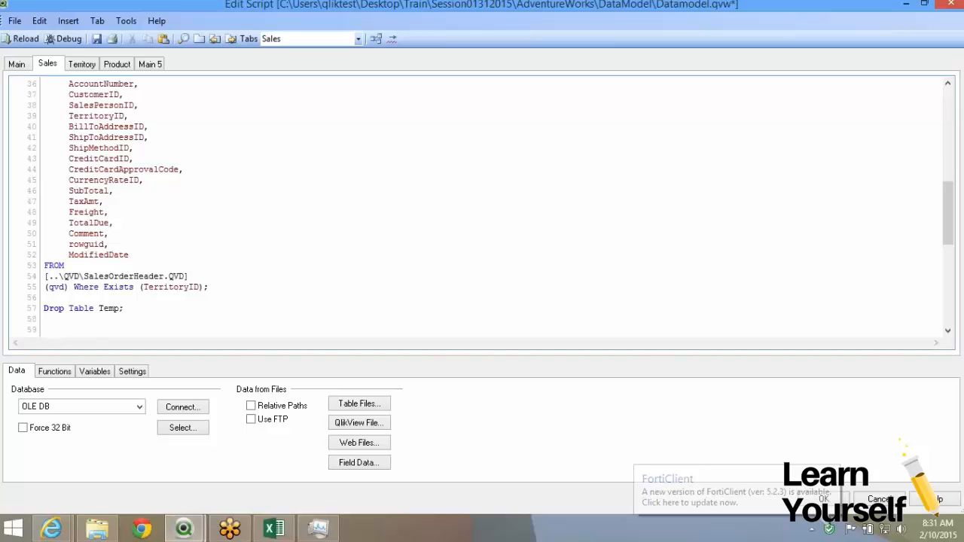
{"action": "scroll", "coordinate": [482, 207], "scroll_direction": "up", "scroll_amount": 1}
{"action": "scroll", "coordinate": [482, 207], "scroll_direction": "up", "scroll_amount": 1}
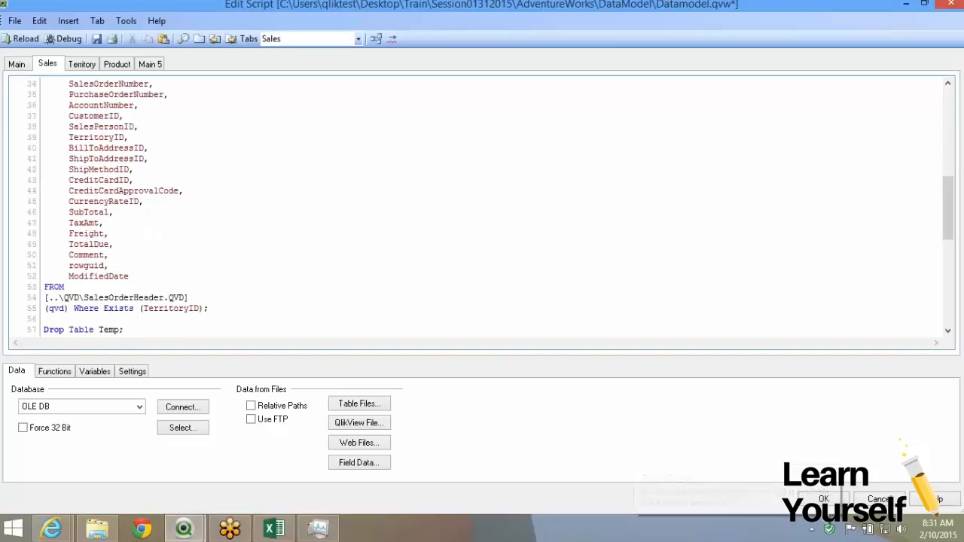
{"action": "scroll", "coordinate": [482, 208], "scroll_direction": "up", "scroll_amount": 2}
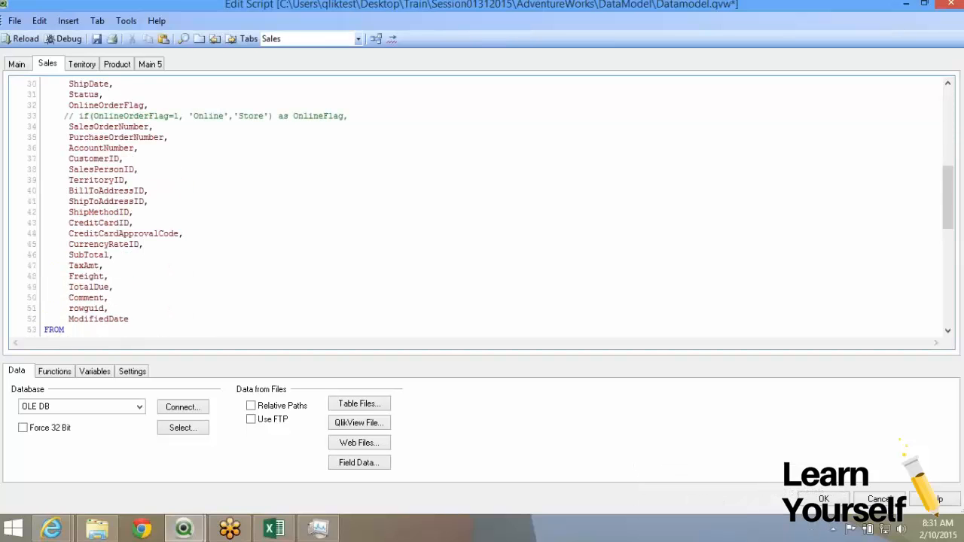
{"action": "double_click", "coordinate": [96, 180]}
{"action": "left_click", "coordinate": [134, 180]}
{"action": "key", "text": "Return"}
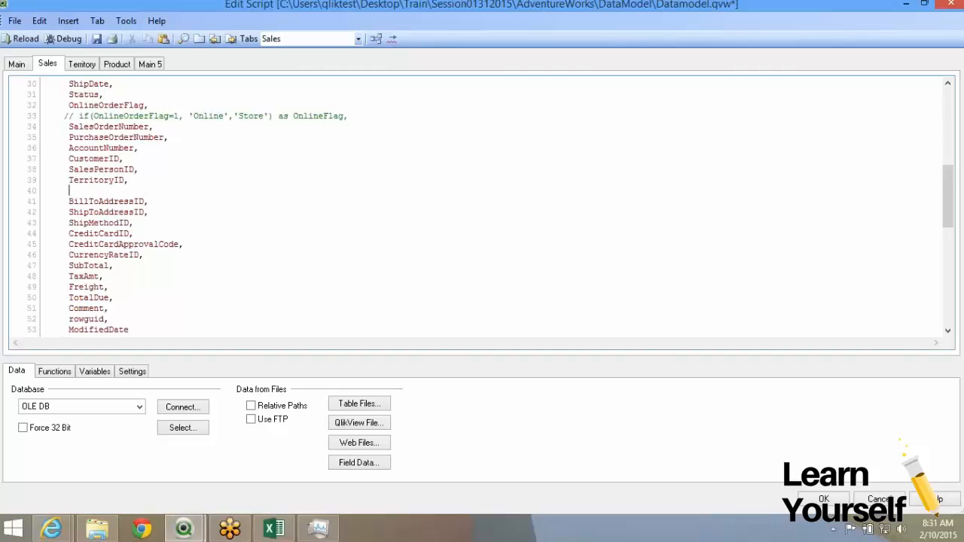
Check the territory and amount pairs in the Tax mapping, and start an ApplyMap(' expression on the empty line below TerritoryID
{"action": "double_click", "coordinate": [97, 180]}
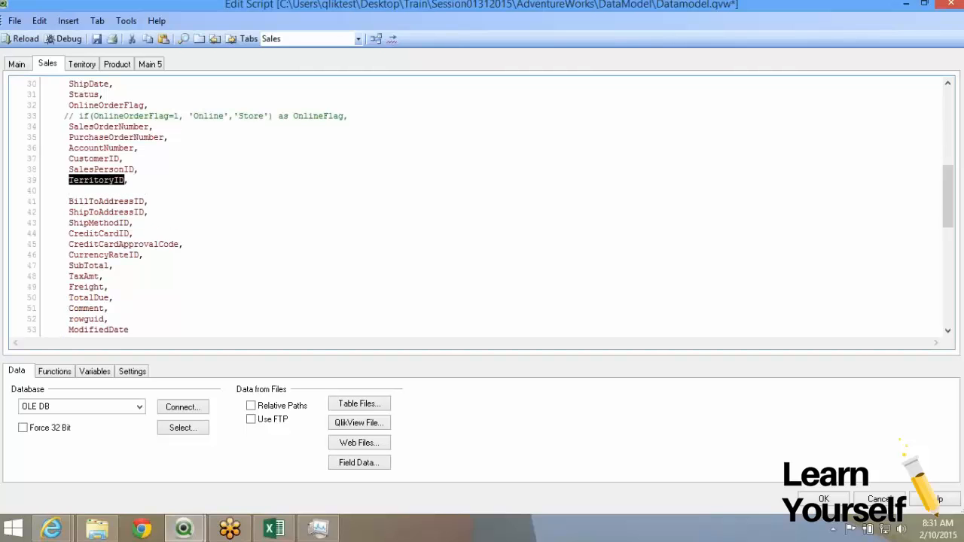
{"action": "scroll", "coordinate": [482, 207], "scroll_direction": "up", "scroll_amount": 7}
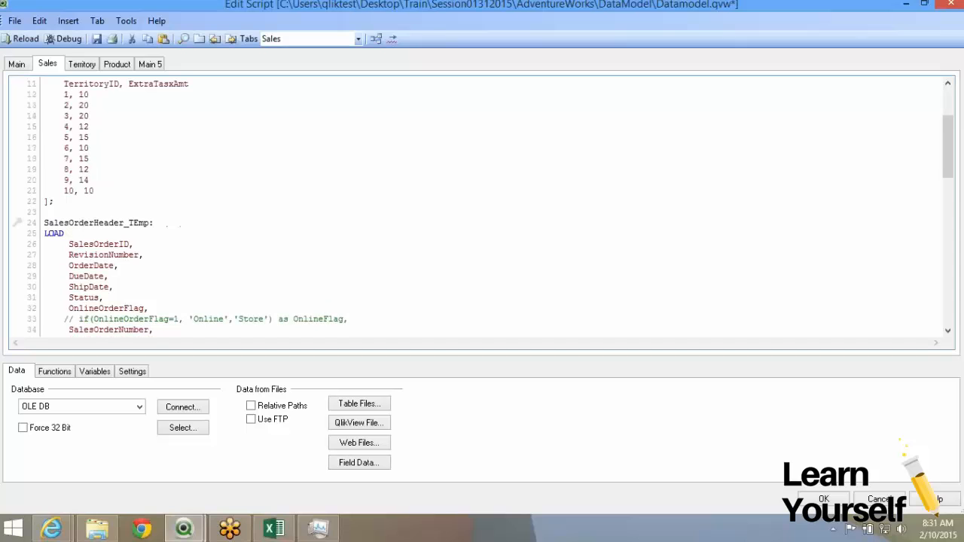
{"action": "left_click_drag", "start_coordinate": [64, 94], "coordinate": [64, 180]}
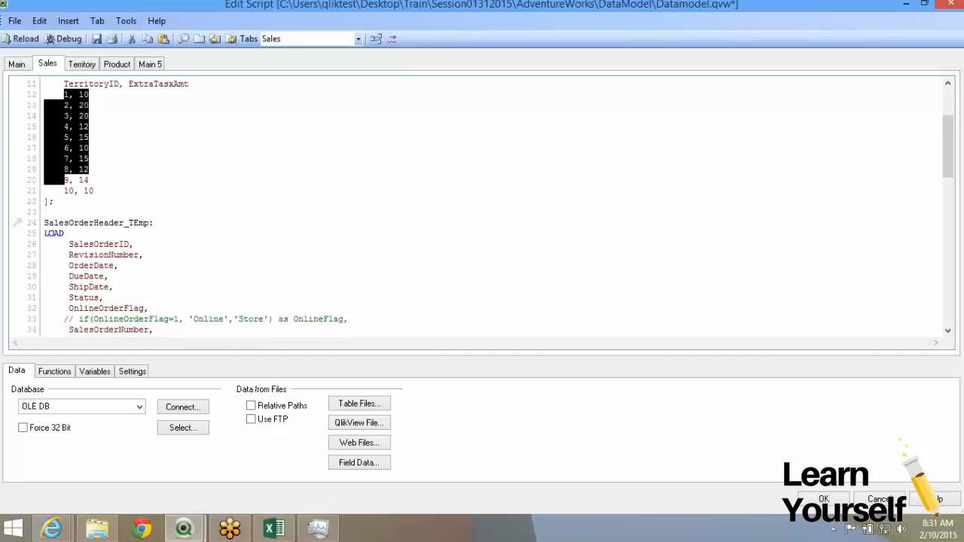
{"action": "left_click", "coordinate": [67, 180]}
{"action": "key", "text": "shift+Left"}
{"action": "key", "text": "shift+Left"}
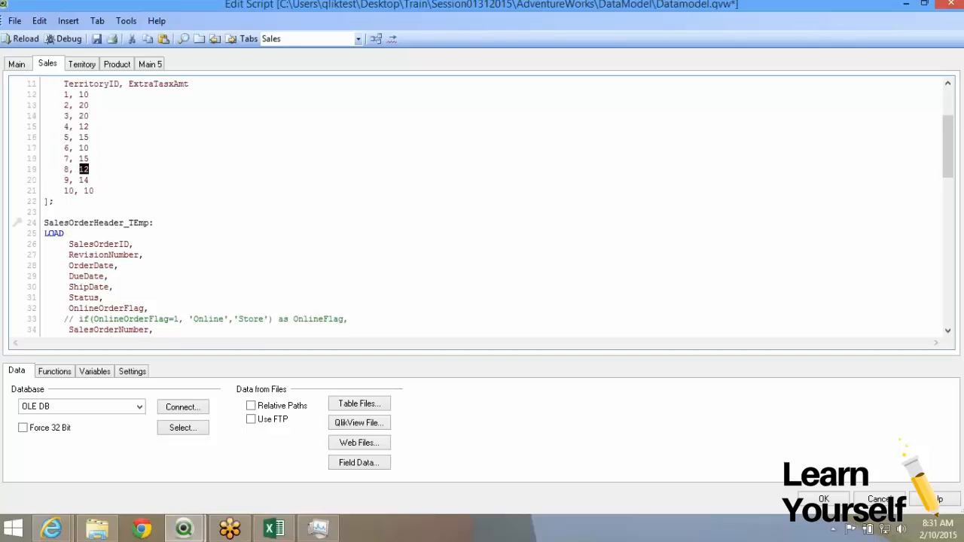
{"action": "scroll", "coordinate": [173, 212], "scroll_direction": "down", "scroll_amount": 6}
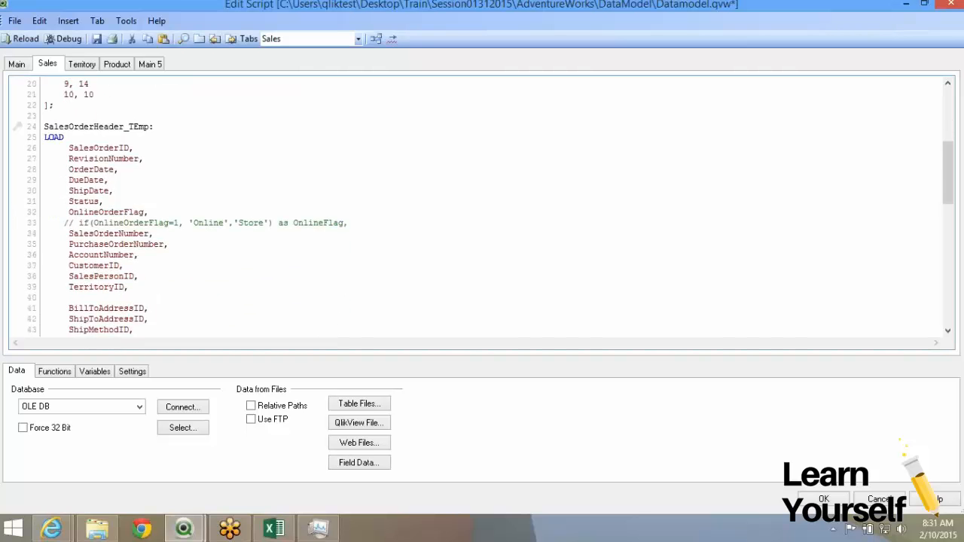
{"action": "left_click", "coordinate": [69, 213]}
{"action": "type", "text": "Appl"}
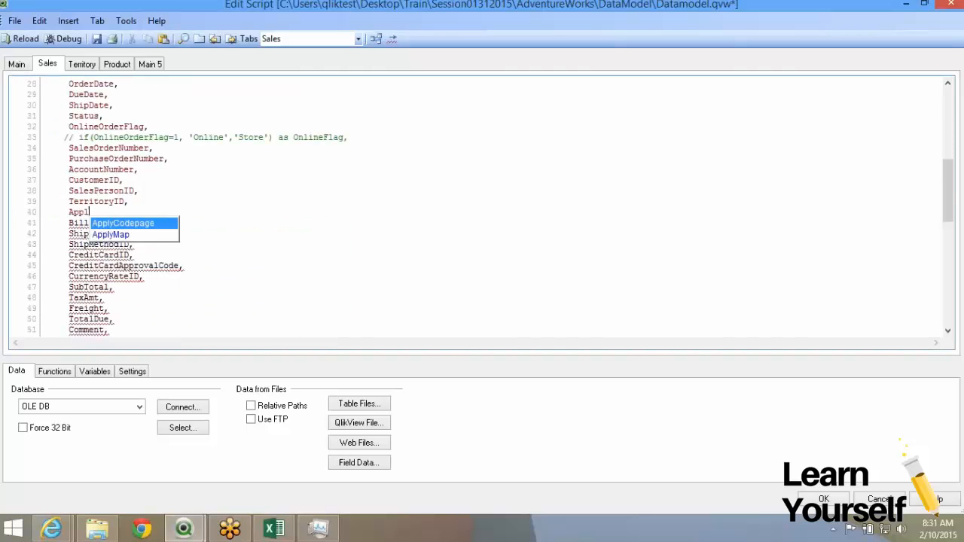
{"action": "key", "text": "Down"}
{"action": "key", "text": "Return"}
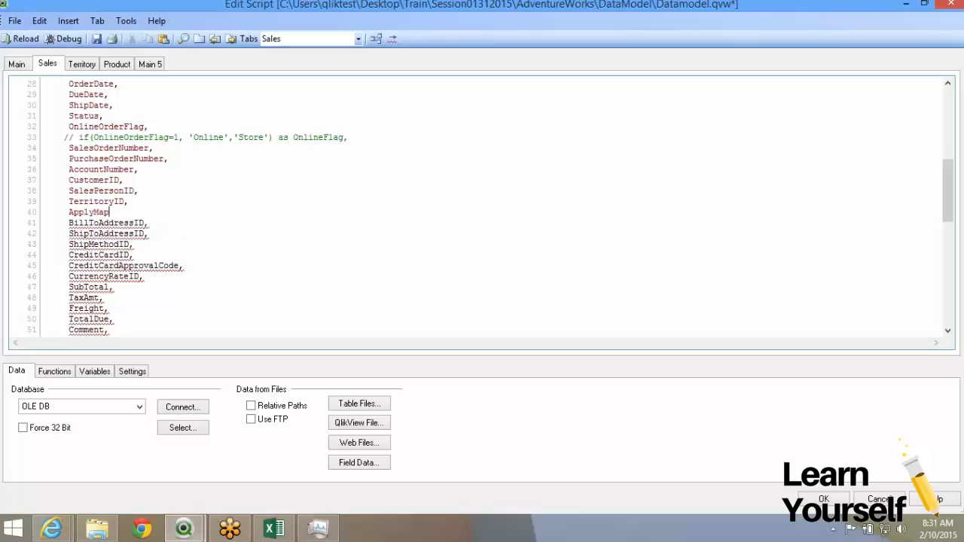
{"action": "type", "text": "('"}
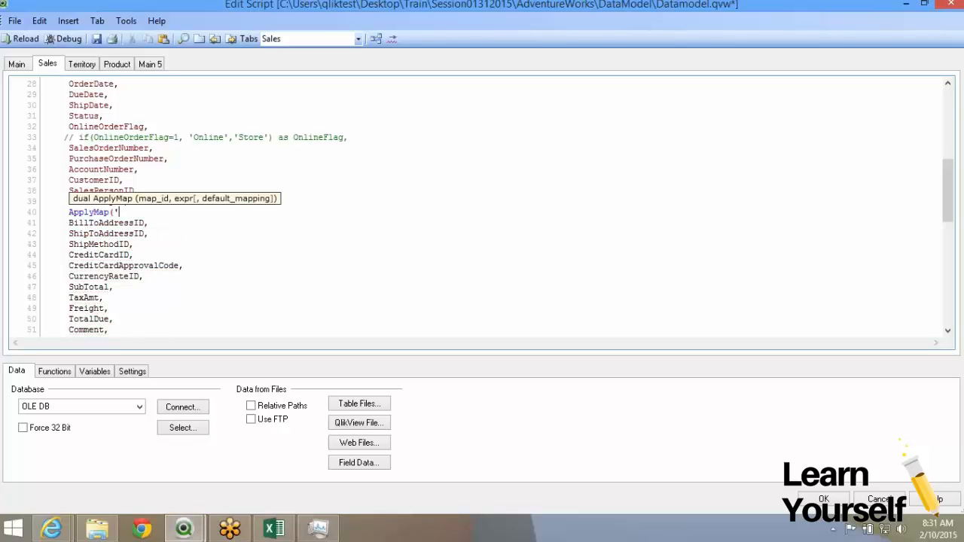
Copy the Tax label of the mapping load and enter it as the quoted first argument of ApplyMap, followed by a comma
{"action": "scroll", "coordinate": [482, 207], "scroll_direction": "up", "scroll_amount": 3}
{"action": "scroll", "coordinate": [482, 208], "scroll_direction": "up", "scroll_amount": 4}
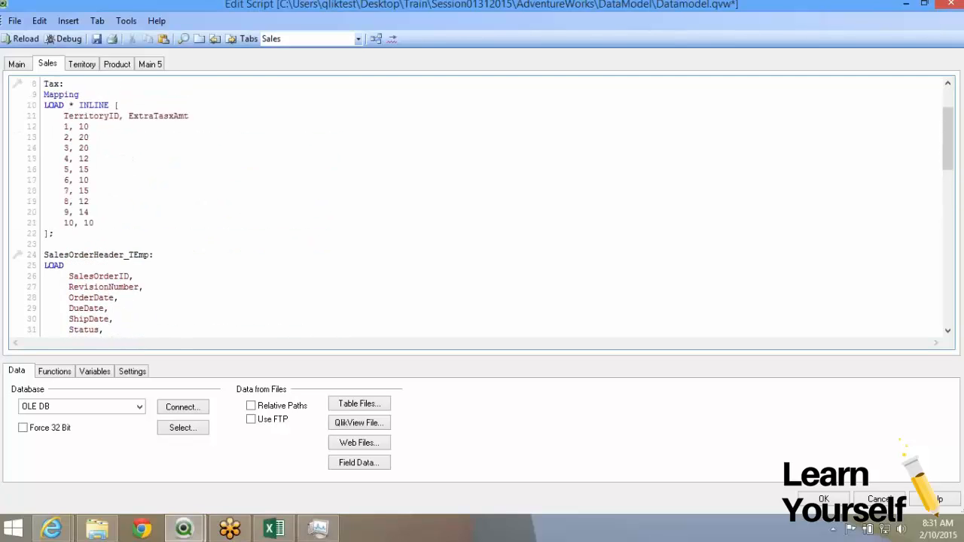
{"action": "double_click", "coordinate": [54, 84]}
{"action": "key", "text": "ctrl+c"}
{"action": "scroll", "coordinate": [482, 207], "scroll_direction": "down", "scroll_amount": 10}
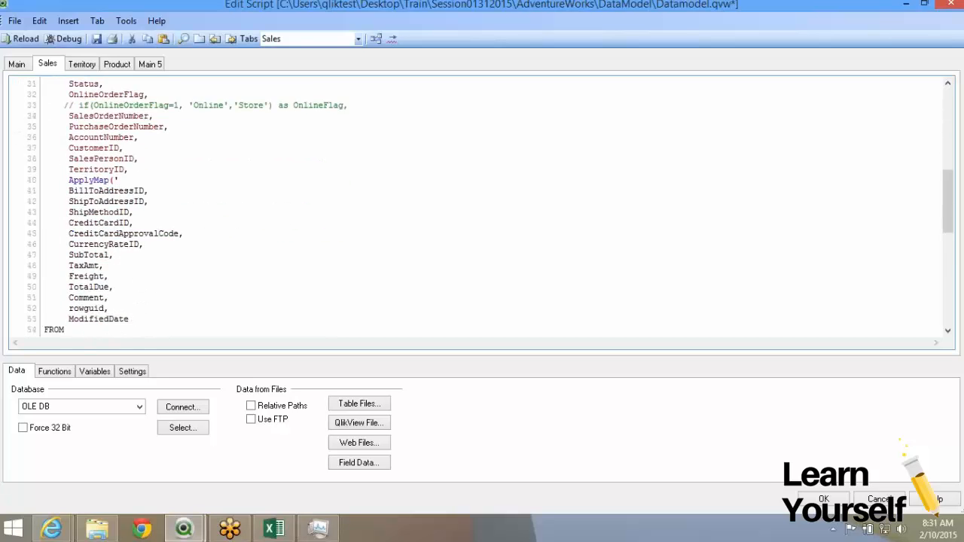
{"action": "scroll", "coordinate": [482, 208], "scroll_direction": "up", "scroll_amount": 2}
{"action": "key", "text": "ctrl+v"}
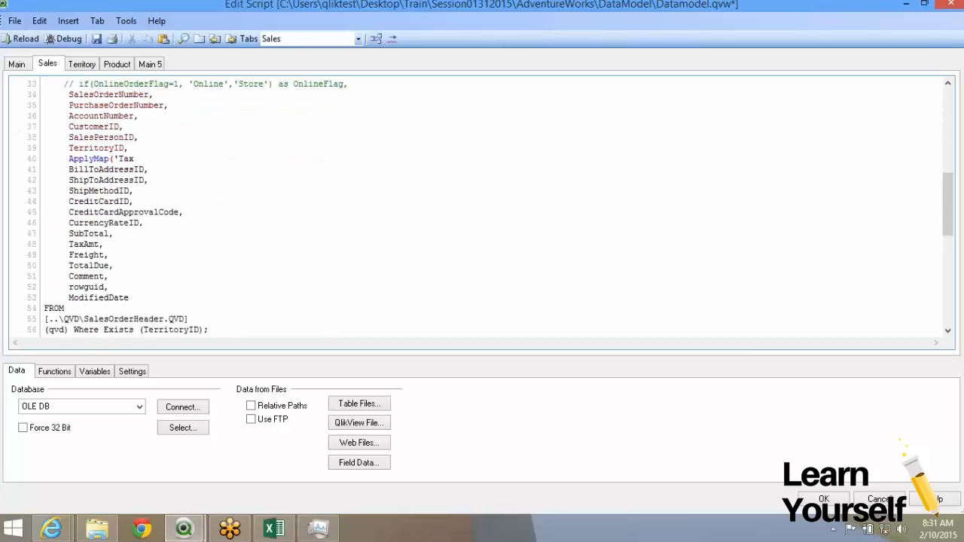
{"action": "type", "text": "',"}
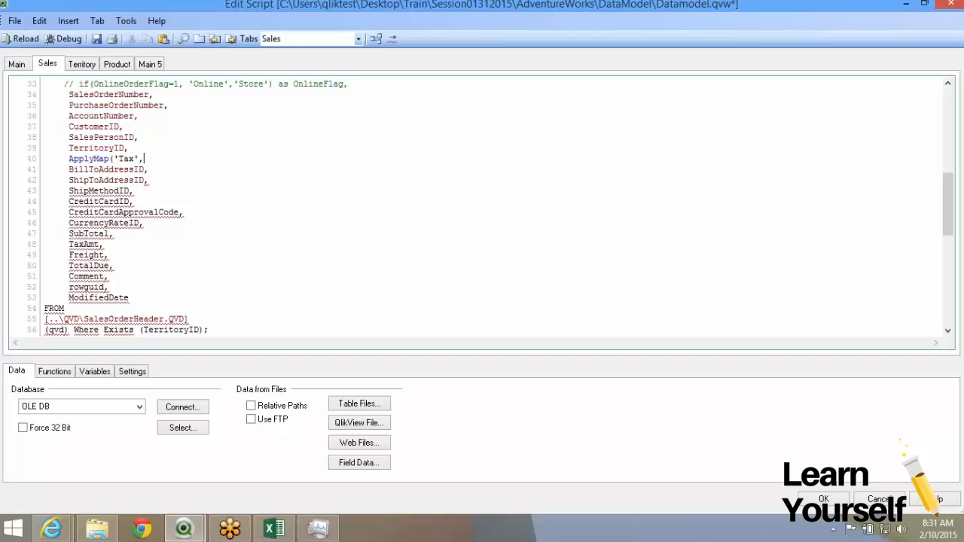
Complete the ApplyMap expression with 'TerritoryID' as its second argument and alias it as ExtraTax, ending the line with a comma
{"action": "double_click", "coordinate": [97, 148]}
{"action": "left_click", "coordinate": [145, 159]}
{"action": "type", "text": "'"}
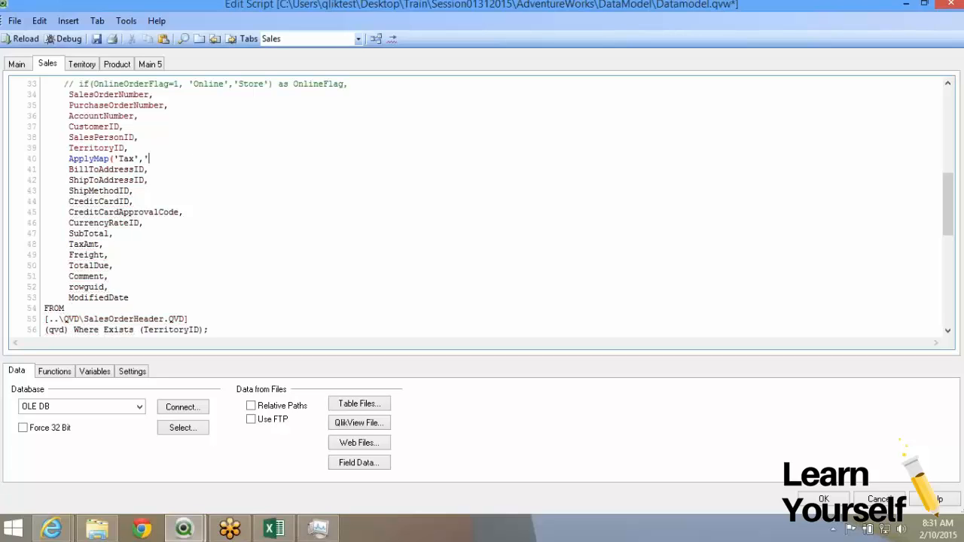
{"action": "key", "text": "ctrl+v"}
{"action": "type", "text": "') as"}
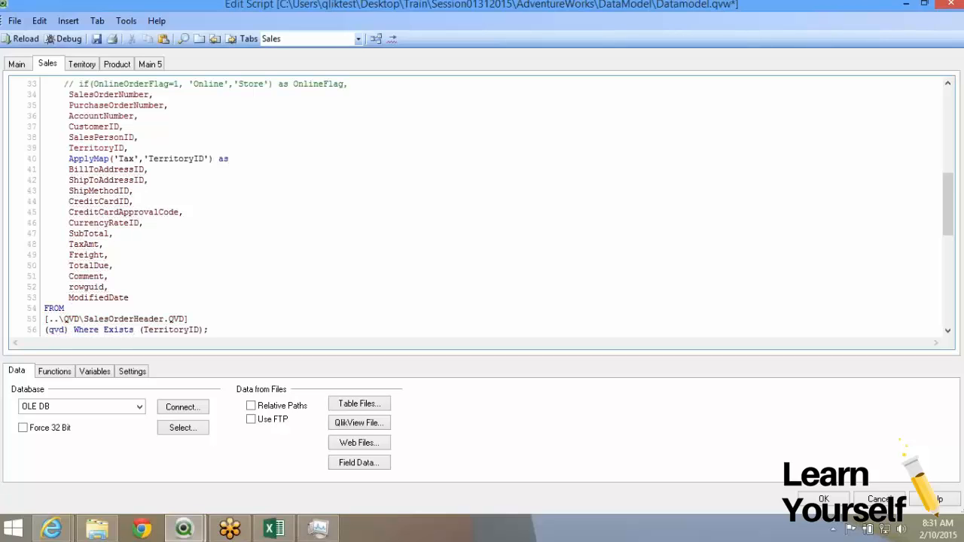
{"action": "type", "text": " ExtraTax"}
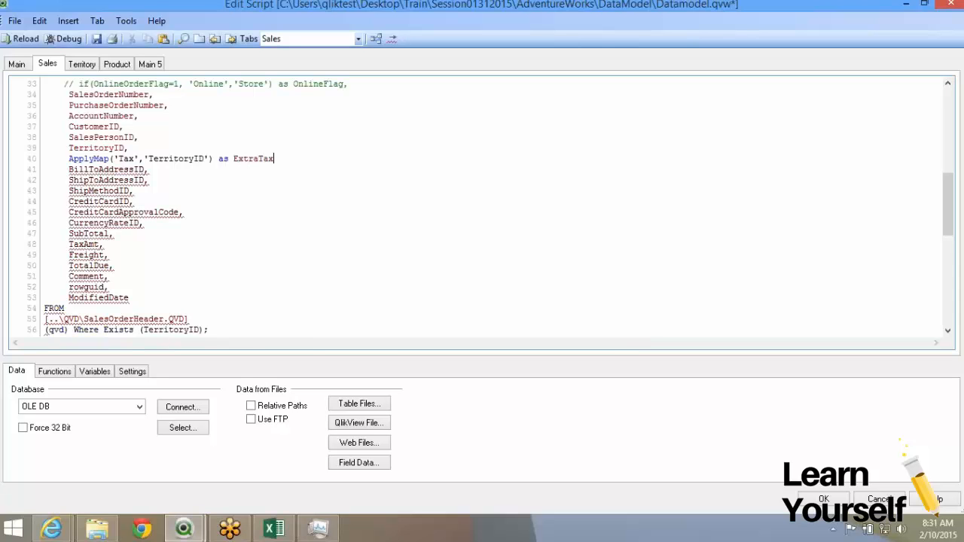
{"action": "type", "text": ","}
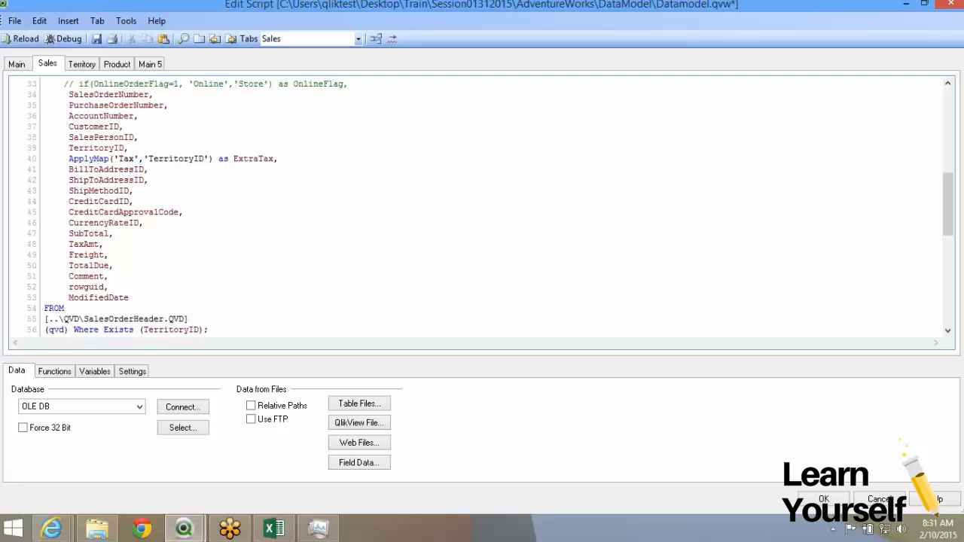
Examine how the Tax and TerritoryID arguments of the ApplyMap line correspond to the TerritoryID and ExtraTasxAmt columns of the mapping load
{"action": "double_click", "coordinate": [96, 148]}
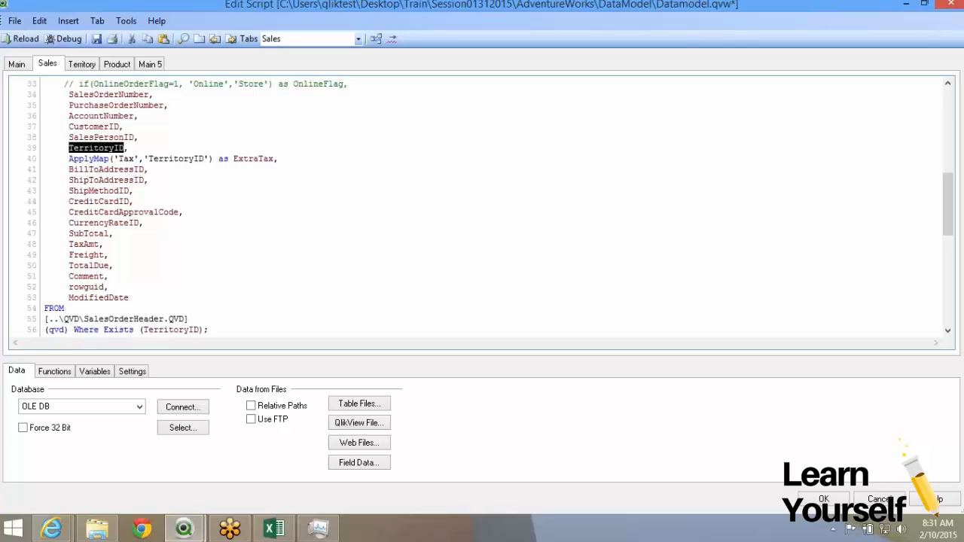
{"action": "scroll", "coordinate": [160, 255], "scroll_direction": "up", "scroll_amount": 3}
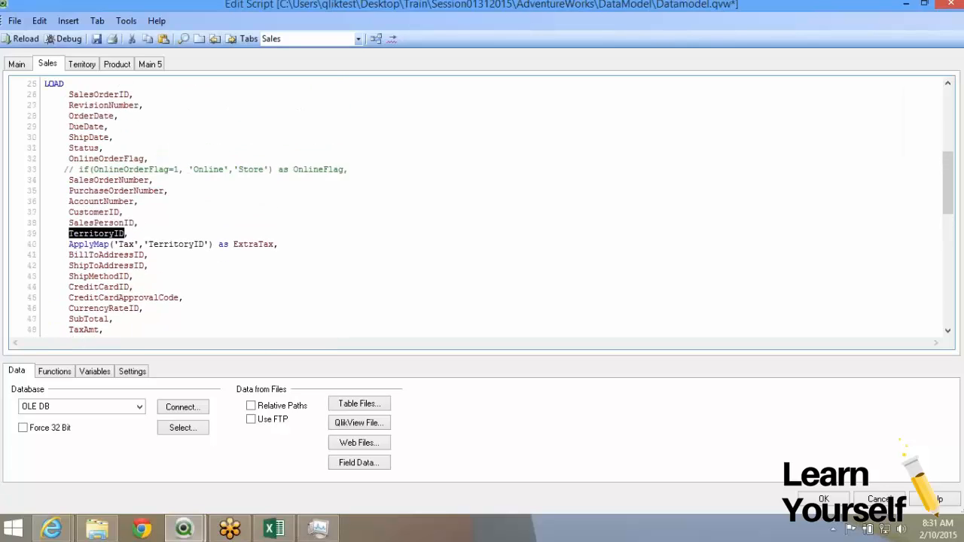
{"action": "left_click", "coordinate": [159, 255]}
{"action": "double_click", "coordinate": [159, 255]}
{"action": "double_click", "coordinate": [125, 254]}
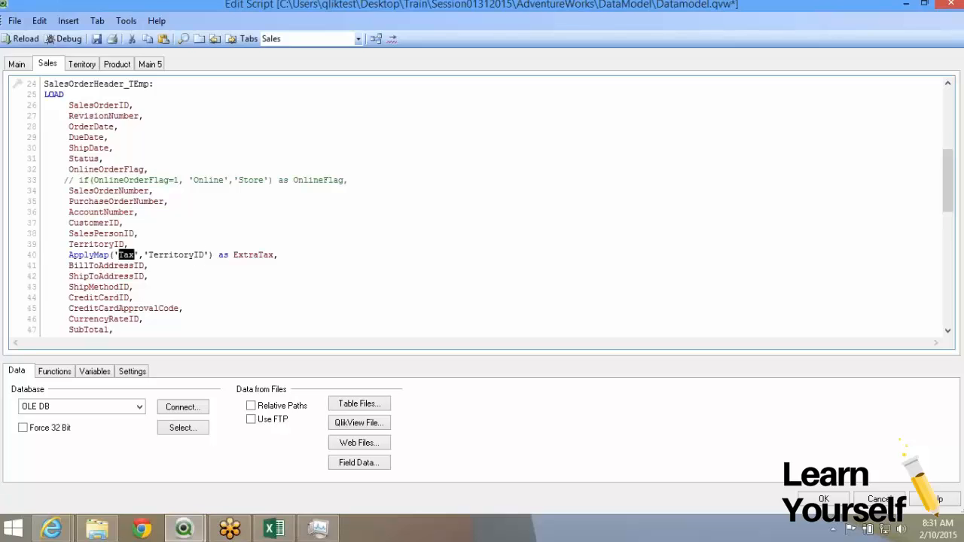
{"action": "scroll", "coordinate": [126, 254], "scroll_direction": "up", "scroll_amount": 6}
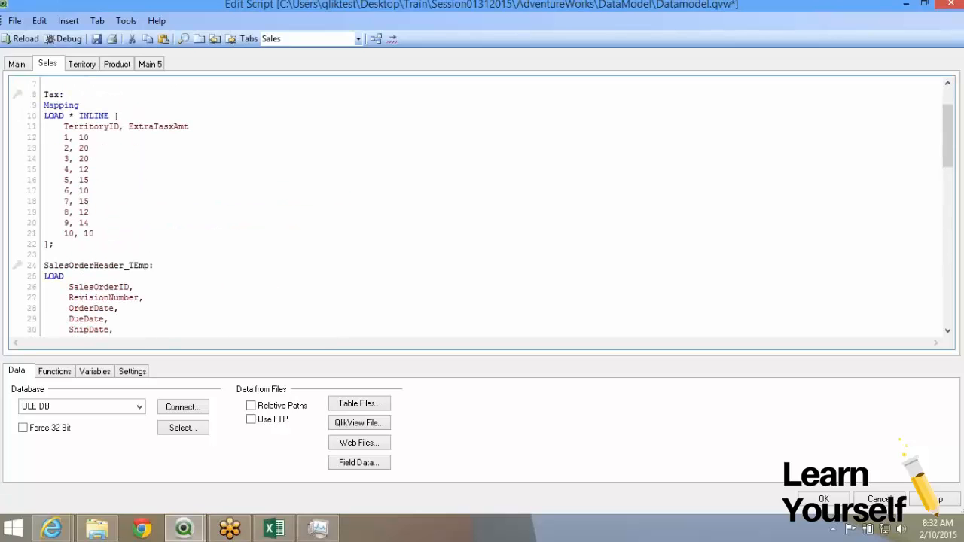
{"action": "left_click_drag", "start_coordinate": [64, 126], "coordinate": [189, 127]}
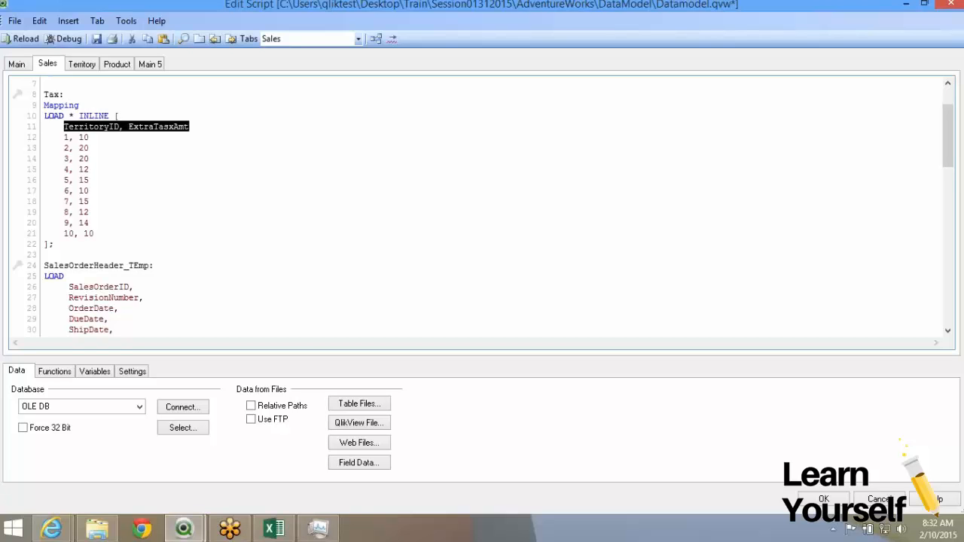
{"action": "left_click_drag", "start_coordinate": [64, 127], "coordinate": [189, 127]}
{"action": "scroll", "coordinate": [482, 207], "scroll_direction": "down", "scroll_amount": 9}
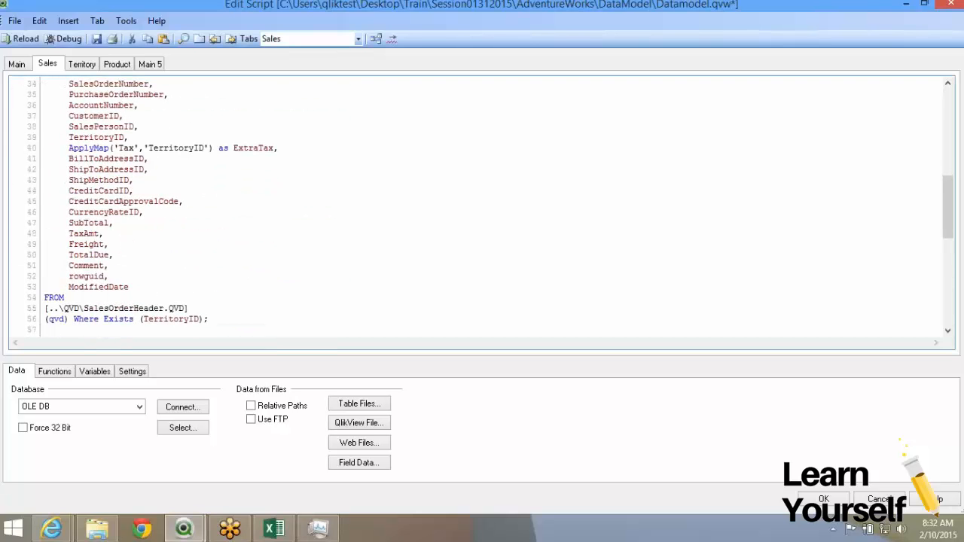
{"action": "double_click", "coordinate": [104, 137]}
{"action": "double_click", "coordinate": [176, 148]}
{"action": "scroll", "coordinate": [482, 208], "scroll_direction": "up", "scroll_amount": 4}
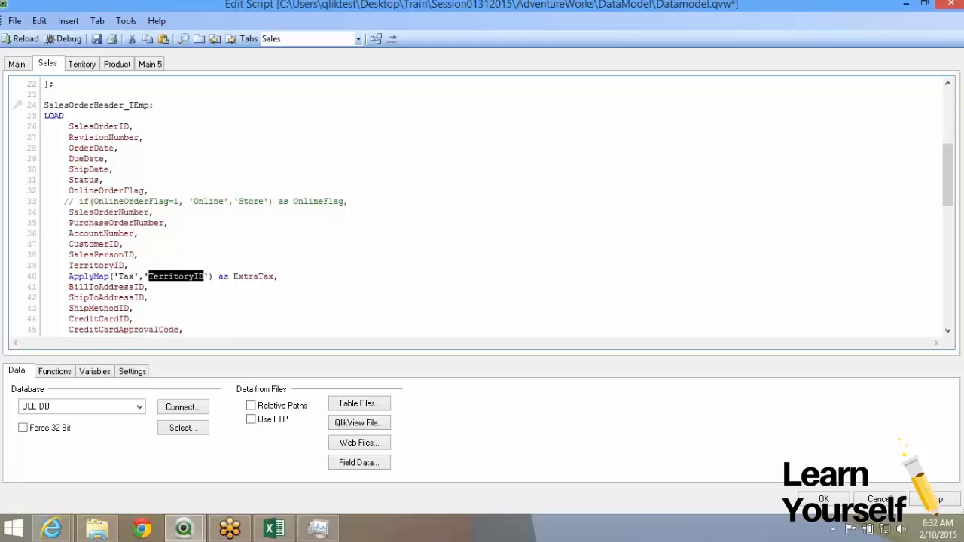
{"action": "left_click", "coordinate": [119, 169]}
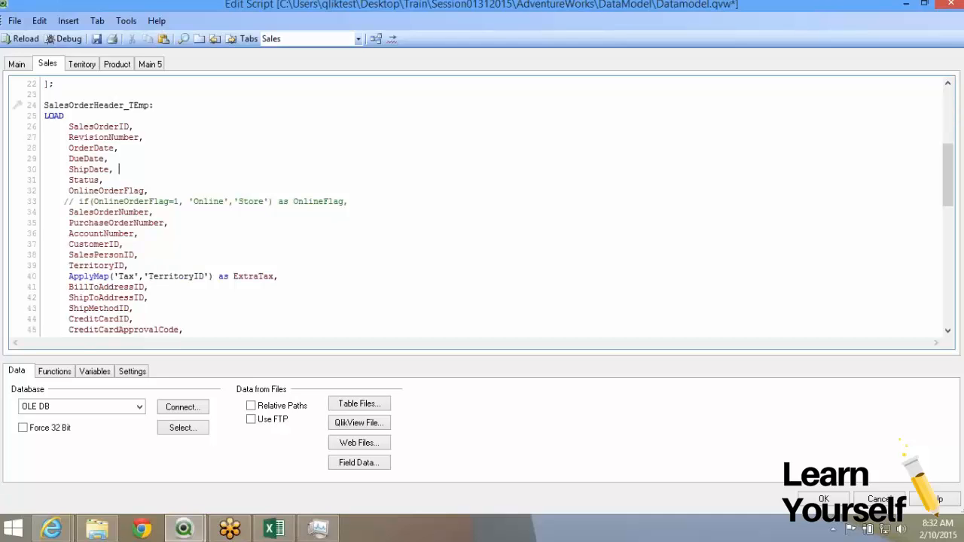
{"action": "scroll", "coordinate": [482, 207], "scroll_direction": "up", "scroll_amount": 1}
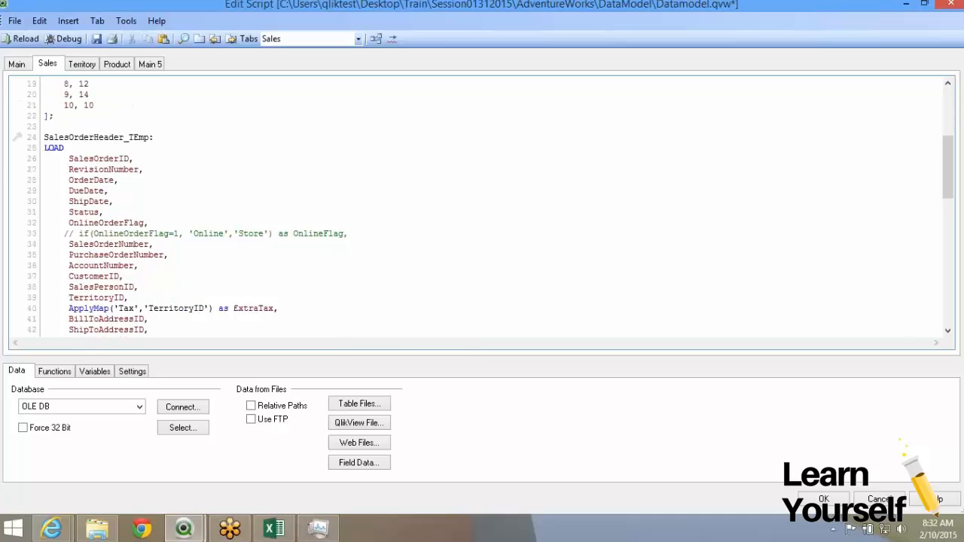
Check the ExtraTasxAmt values paired with territories 1 and 5 in the Tax mapping load
{"action": "scroll", "coordinate": [482, 207], "scroll_direction": "up", "scroll_amount": 3}
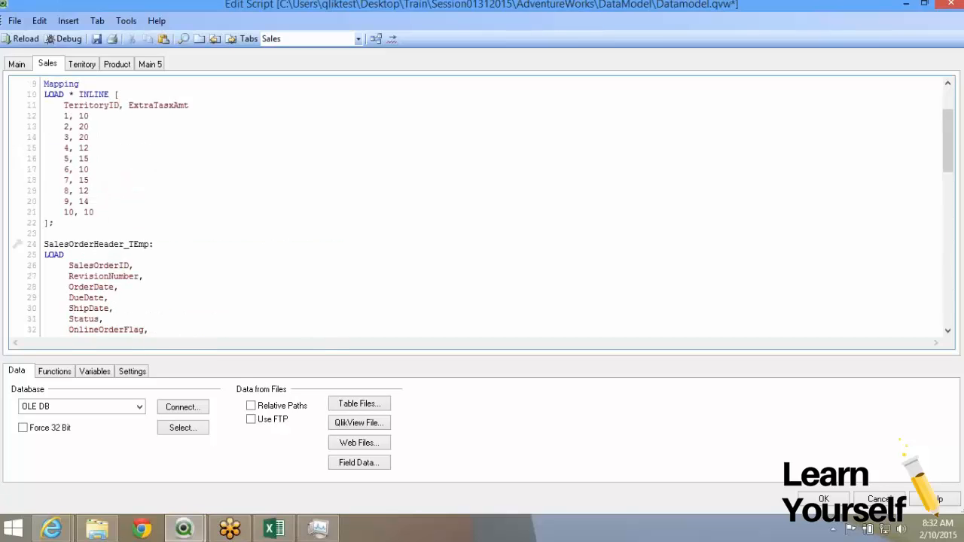
{"action": "double_click", "coordinate": [66, 116]}
{"action": "left_click_drag", "start_coordinate": [80, 116], "coordinate": [89, 116]}
{"action": "left_click_drag", "start_coordinate": [64, 158], "coordinate": [89, 159]}
Comment out the entire Territory script, including both SalesTerritory loads, and return to the Sales script
{"action": "left_click", "coordinate": [82, 64]}
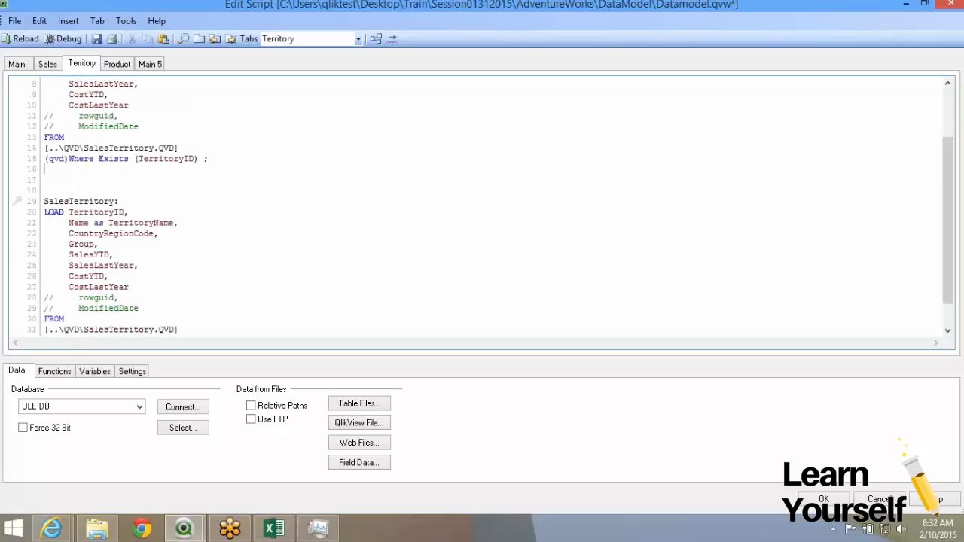
{"action": "key", "text": "ctrl+a"}
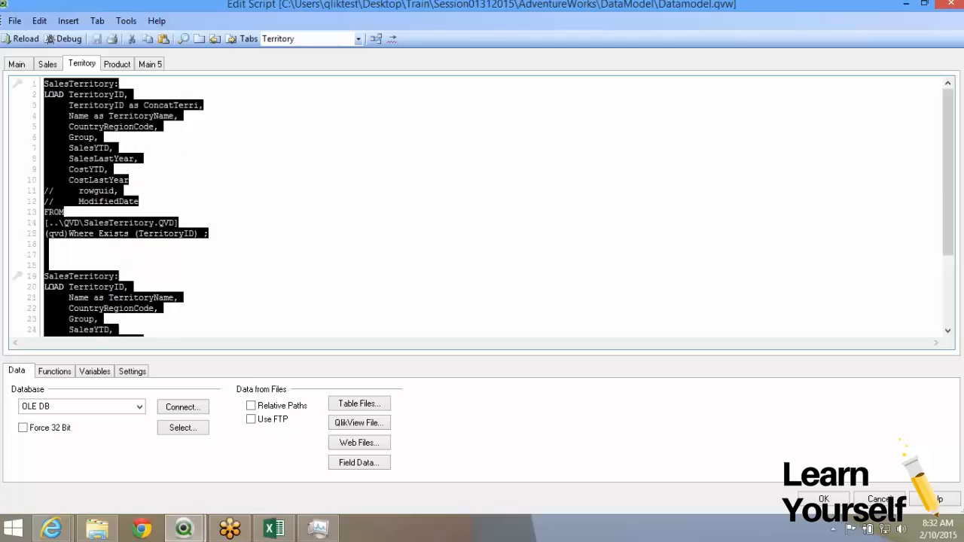
{"action": "right_click", "coordinate": [141, 167]}
{"action": "left_click", "coordinate": [170, 239]}
{"action": "left_click", "coordinate": [47, 65]}
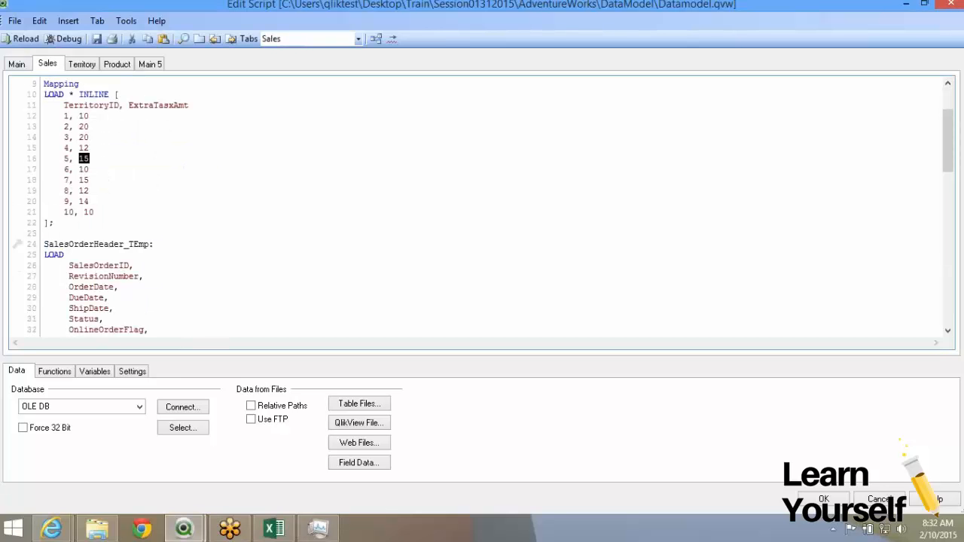
Replace the ExtraTax alias of the ApplyMap line with ExtraTasxAmt, copied from the UpdatedTaxAmt expression in the SalesOrderHeader load
{"action": "left_click", "coordinate": [37, 201]}
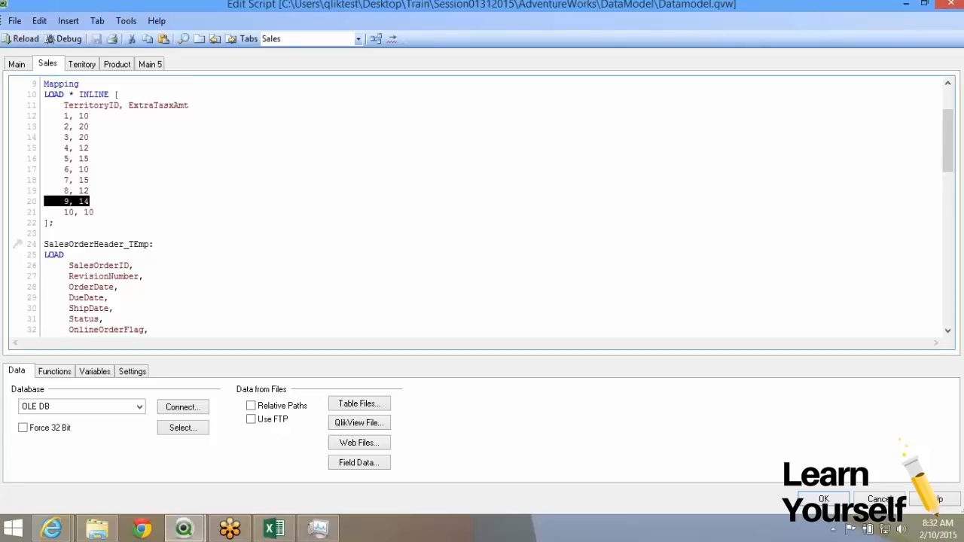
{"action": "left_click", "coordinate": [125, 287]}
{"action": "double_click", "coordinate": [125, 287]}
{"action": "left_click", "coordinate": [125, 287]}
{"action": "key", "text": "Down"}
{"action": "key", "text": "Down"}
{"action": "key", "text": "Down"}
{"action": "key", "text": "Down"}
{"action": "key", "text": "Down"}
{"action": "key", "text": "Down"}
{"action": "key", "text": "Down"}
{"action": "key", "text": "Down"}
{"action": "key", "text": "Down"}
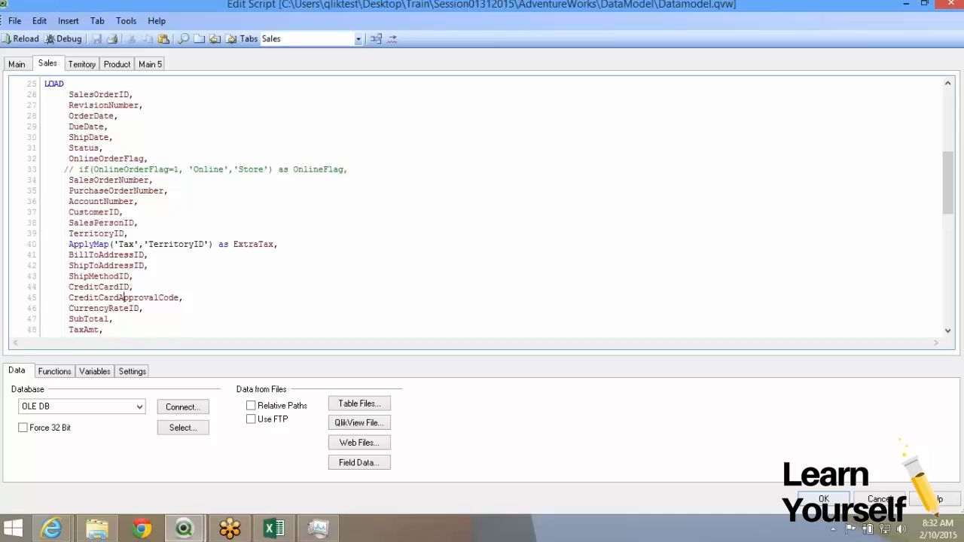
{"action": "double_click", "coordinate": [253, 244]}
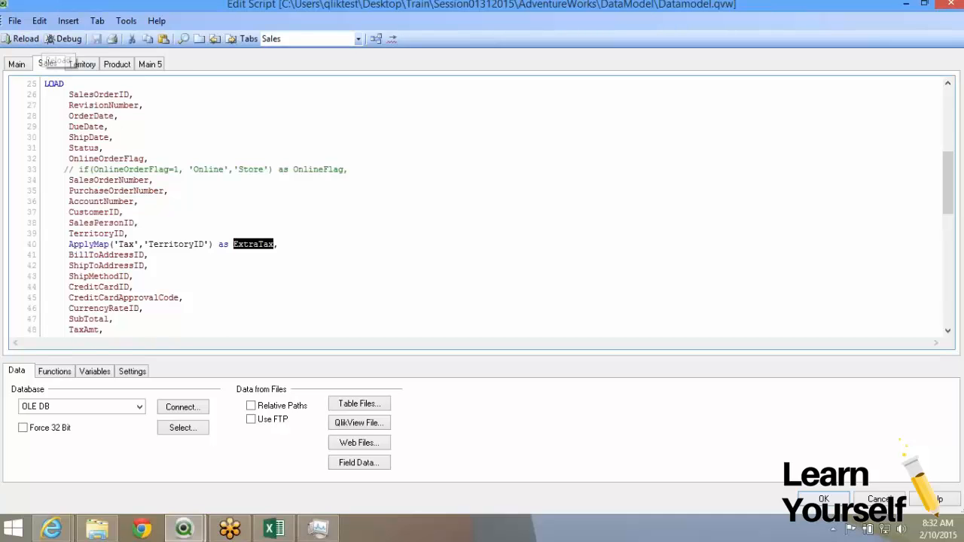
{"action": "scroll", "coordinate": [482, 207], "scroll_direction": "down", "scroll_amount": 7}
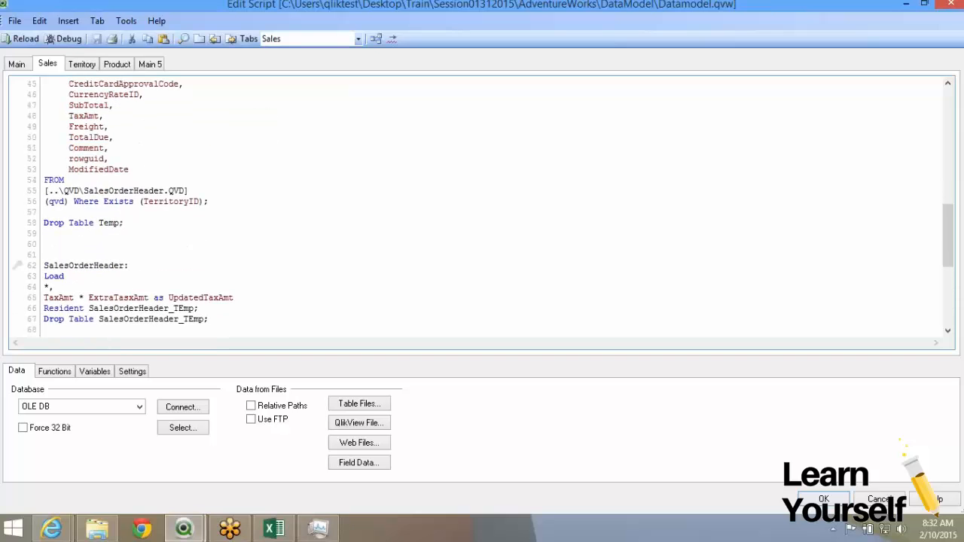
{"action": "double_click", "coordinate": [123, 298]}
{"action": "key", "text": "ctrl+c"}
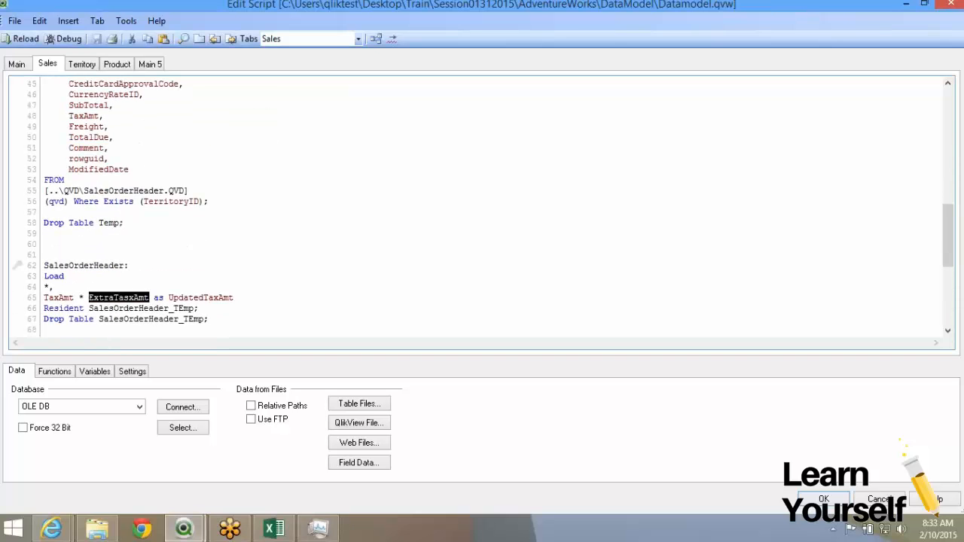
{"action": "scroll", "coordinate": [482, 207], "scroll_direction": "up", "scroll_amount": 6}
{"action": "double_click", "coordinate": [254, 223]}
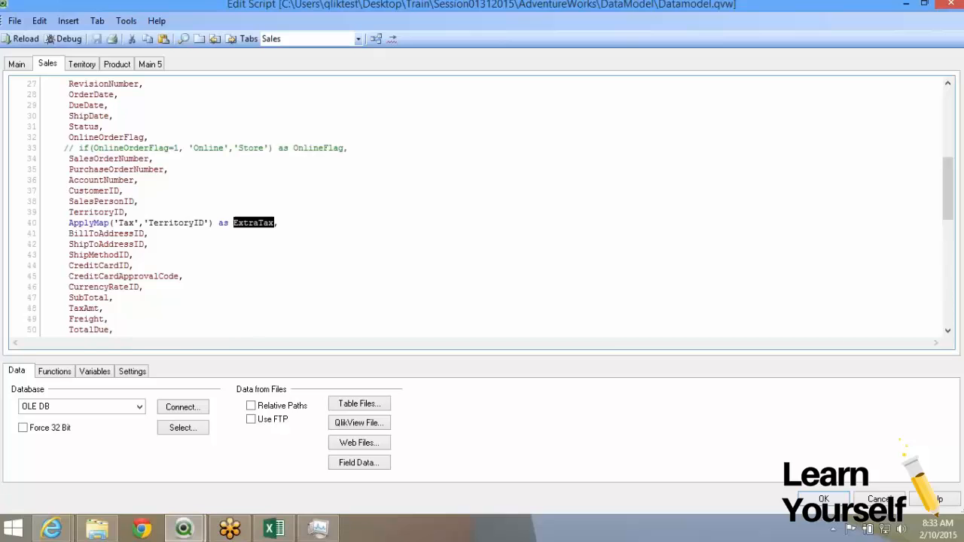
{"action": "key", "text": "ctrl+v"}
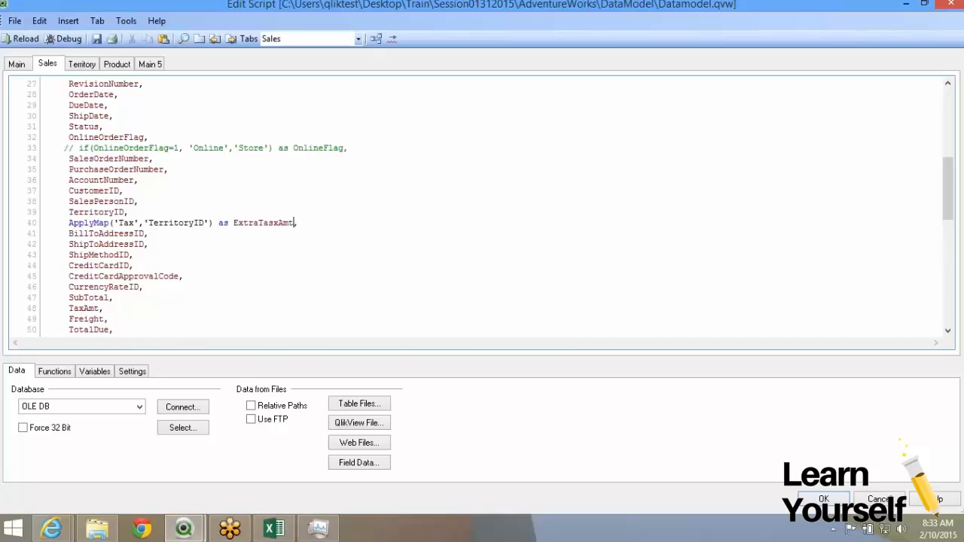
Review the Tax mapping rows, the ApplyMap line and the resident SalesOrderHeader load that calculates UpdatedTaxAmt
{"action": "scroll", "coordinate": [295, 226], "scroll_direction": "down", "scroll_amount": 2}
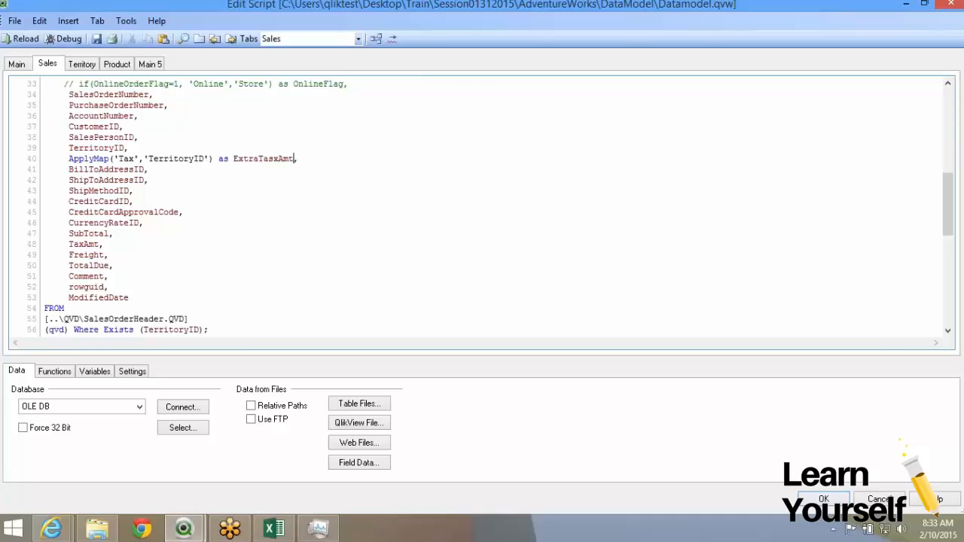
{"action": "scroll", "coordinate": [478, 207], "scroll_direction": "up", "scroll_amount": 10}
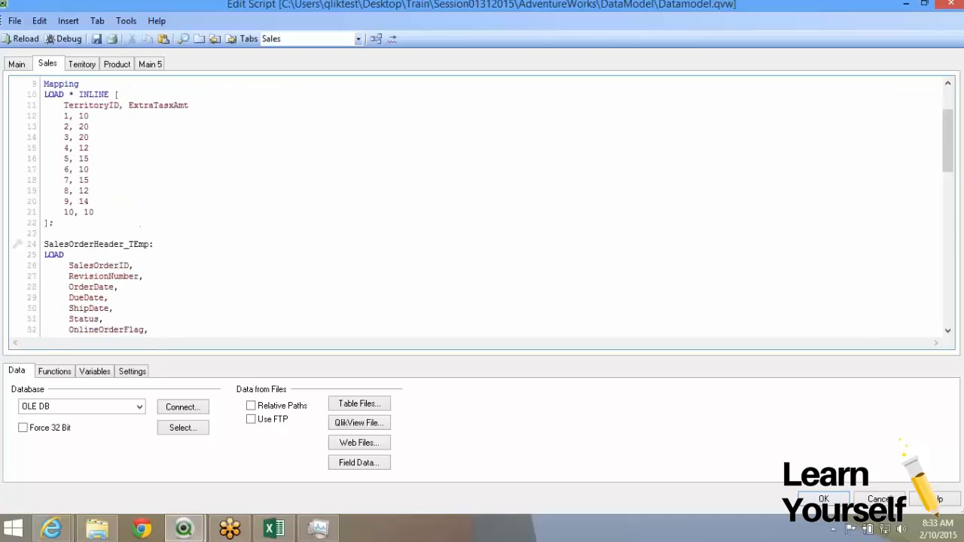
{"action": "left_click_drag", "start_coordinate": [95, 287], "coordinate": [128, 180]}
{"action": "left_click", "coordinate": [130, 181]}
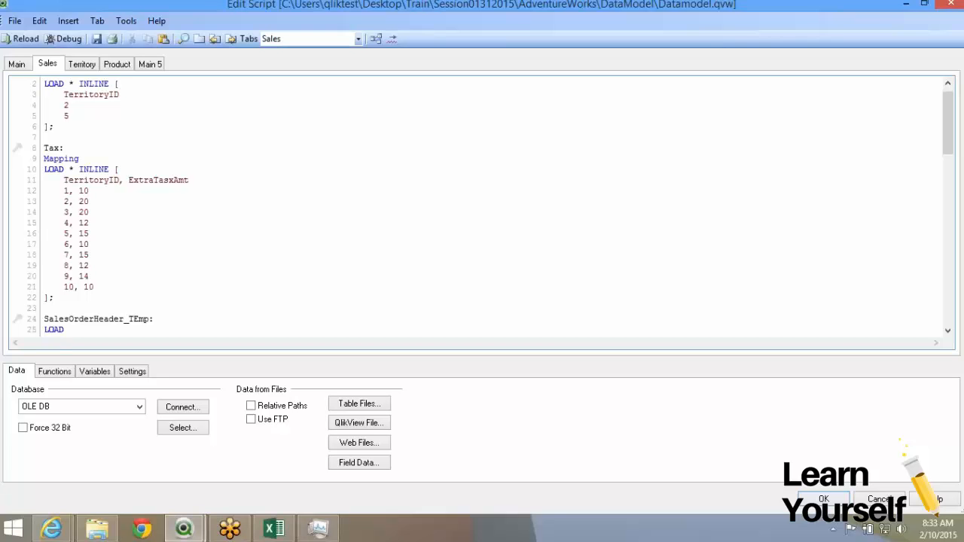
{"action": "left_click_drag", "start_coordinate": [64, 180], "coordinate": [89, 277]}
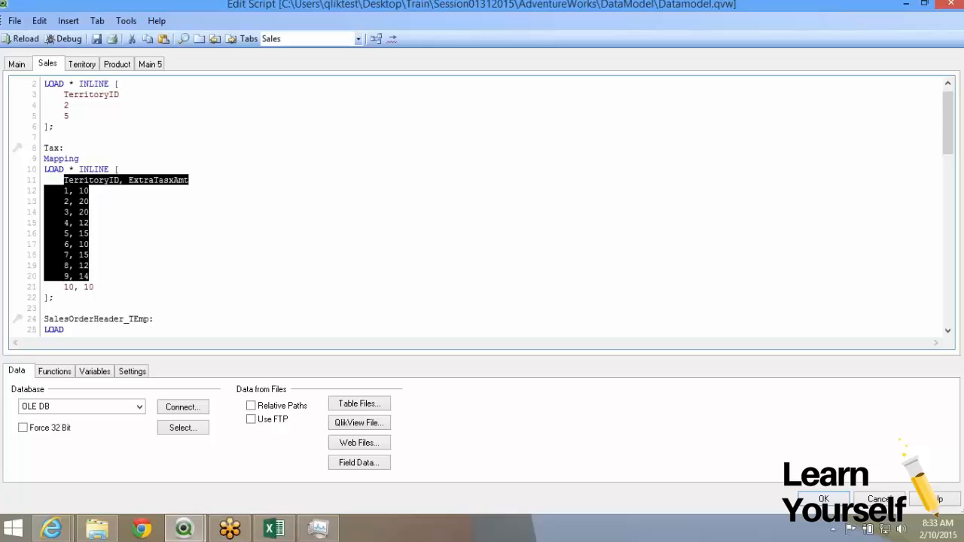
{"action": "scroll", "coordinate": [89, 277], "scroll_direction": "down", "scroll_amount": 9}
{"action": "left_click", "coordinate": [69, 212]}
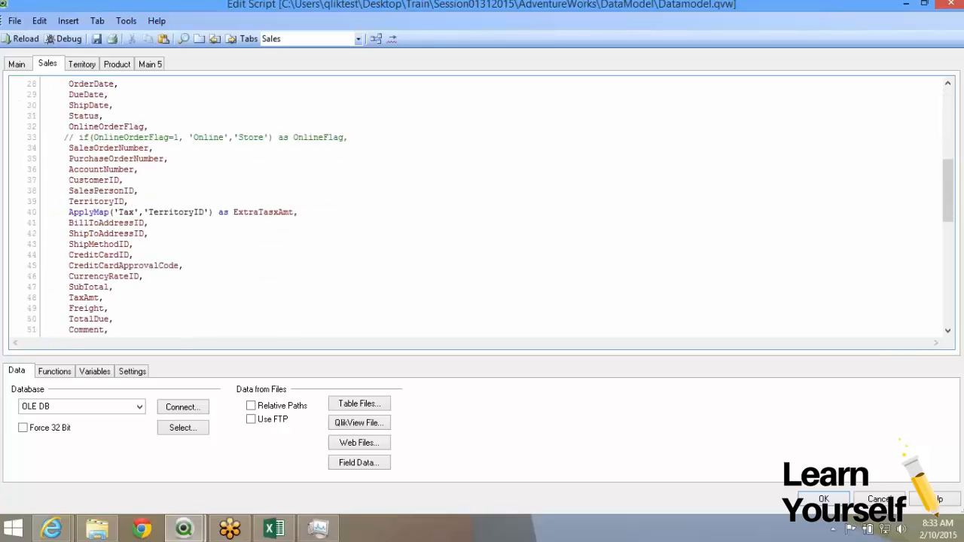
{"action": "scroll", "coordinate": [482, 206], "scroll_direction": "down", "scroll_amount": 5}
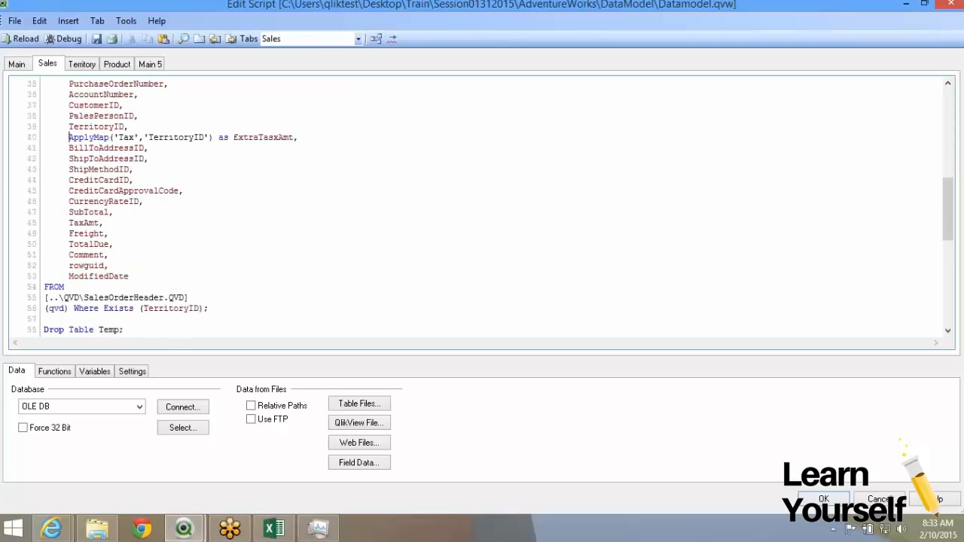
{"action": "scroll", "coordinate": [482, 206], "scroll_direction": "down", "scroll_amount": 2}
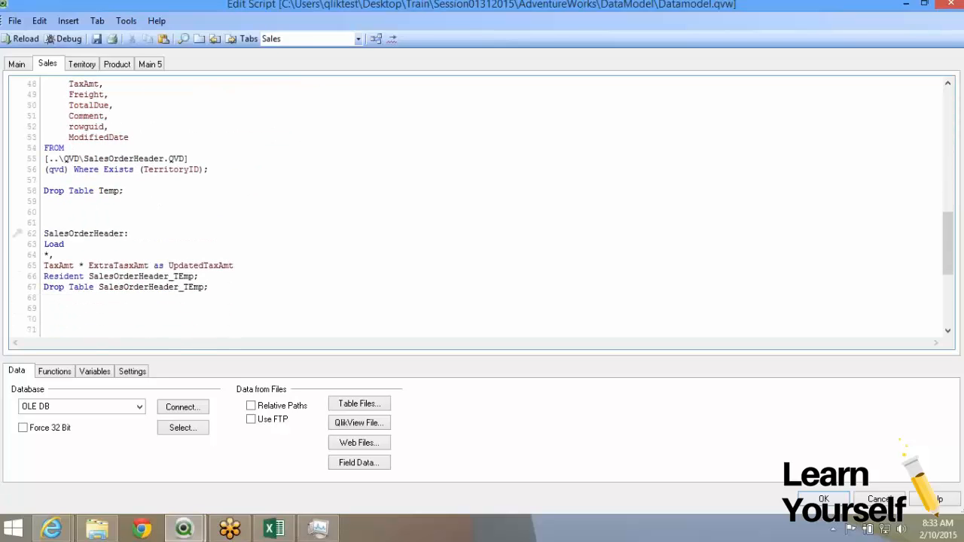
{"action": "left_click_drag", "start_coordinate": [44, 234], "coordinate": [46, 297]}
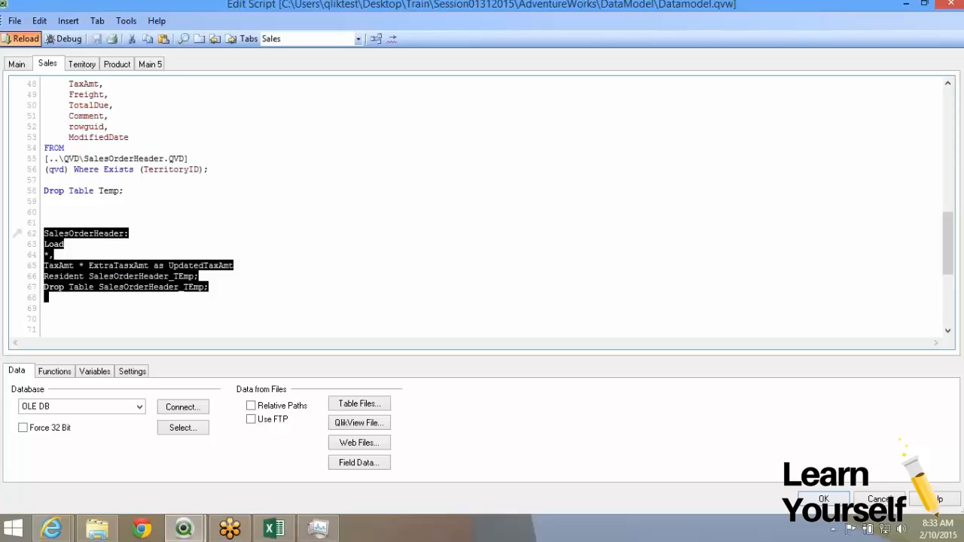
Reload the script and dismiss the execution progress and sheet properties dialogs
{"action": "left_click", "coordinate": [22, 39]}
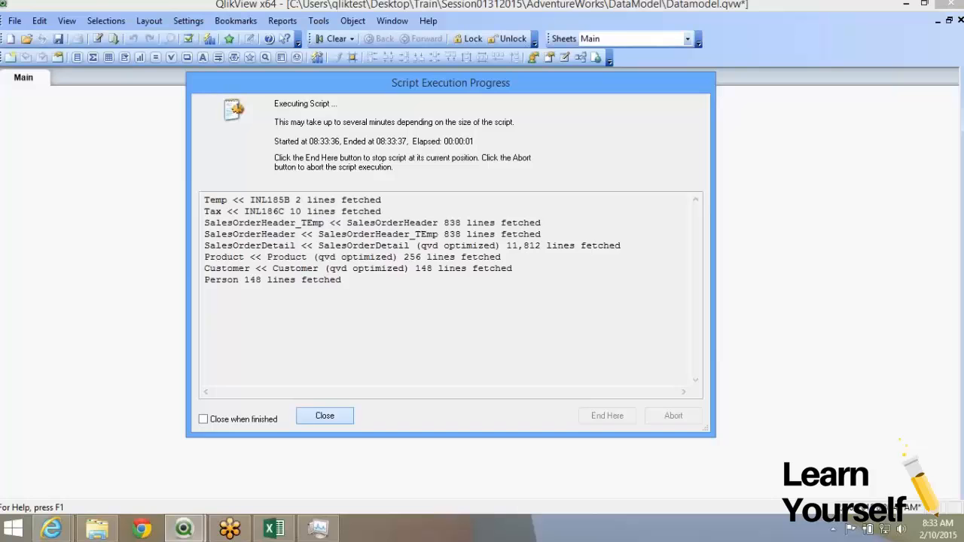
{"action": "left_click", "coordinate": [325, 416]}
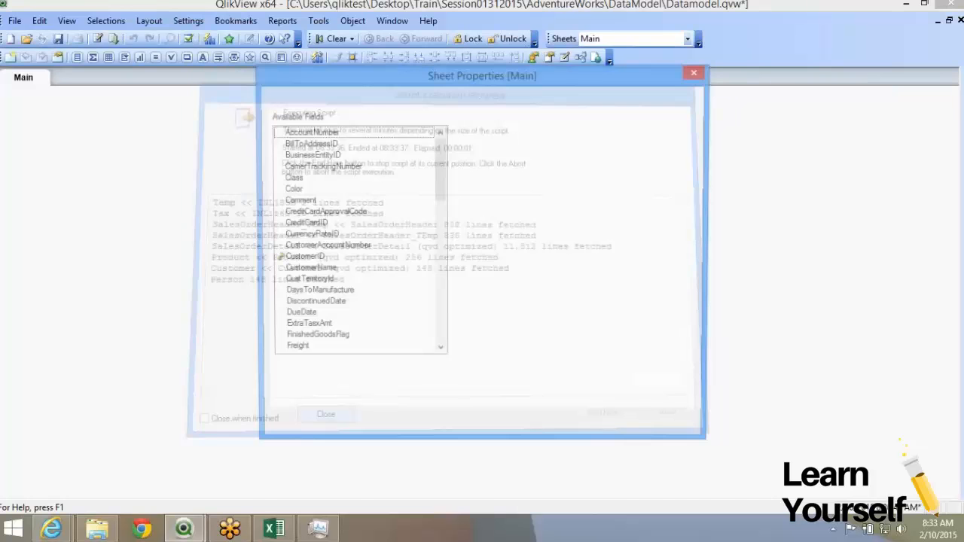
{"action": "key", "text": "Escape"}
Preview the SalesOrderHeader table in the table viewer and check its ExtraTasxAmt values against TerritoryID
{"action": "left_click", "coordinate": [580, 58]}
{"action": "right_click", "coordinate": [263, 190]}
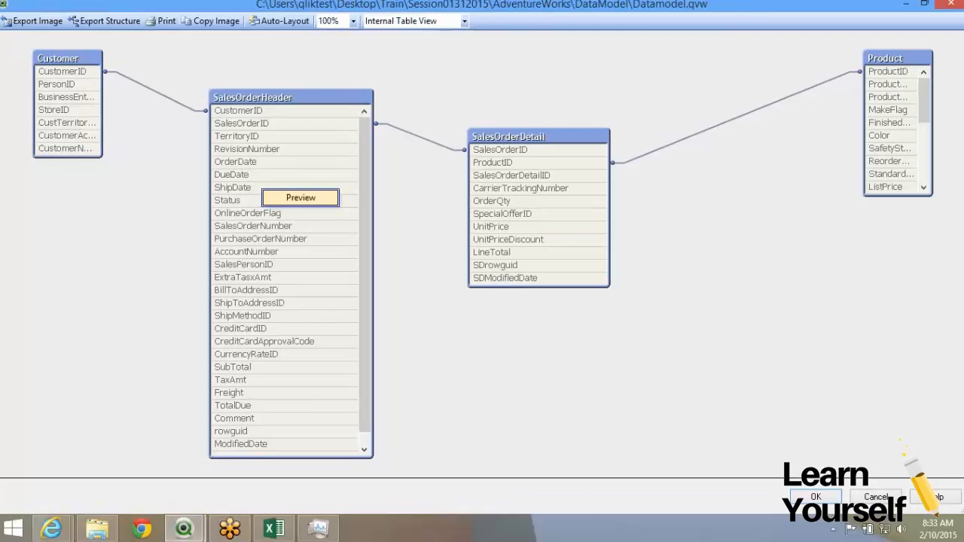
{"action": "left_click", "coordinate": [247, 278]}
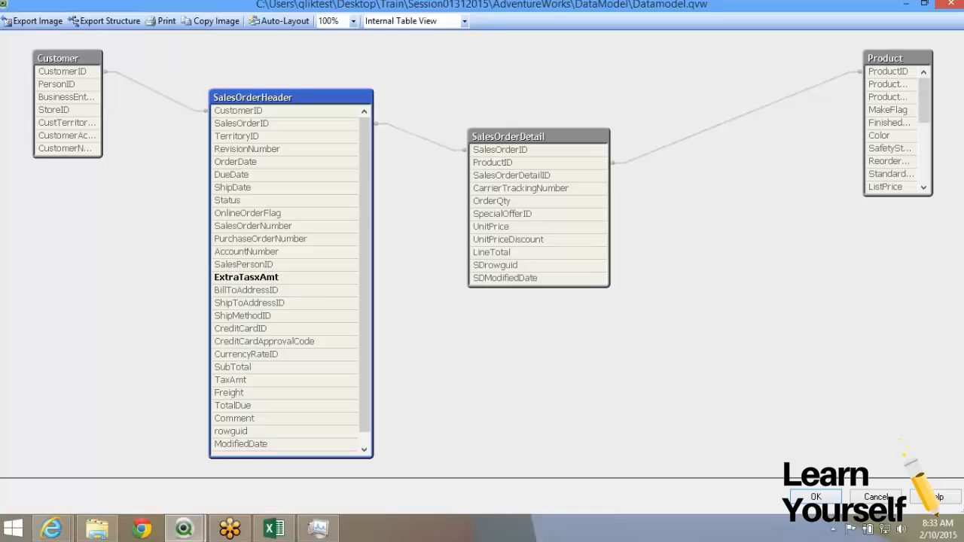
{"action": "right_click", "coordinate": [240, 283]}
{"action": "left_click", "coordinate": [278, 289]}
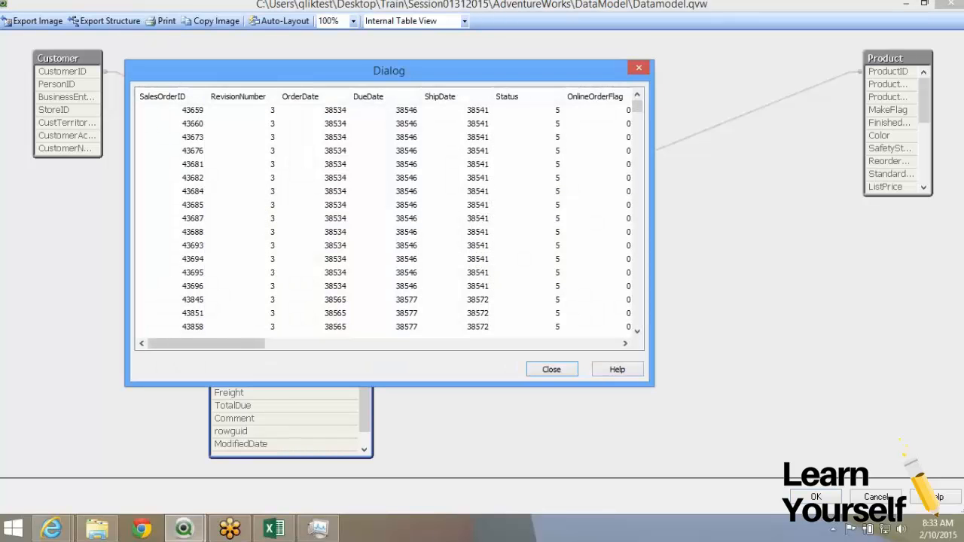
{"action": "left_click_drag", "start_coordinate": [206, 344], "coordinate": [381, 344]}
{"action": "left_click", "coordinate": [414, 124]}
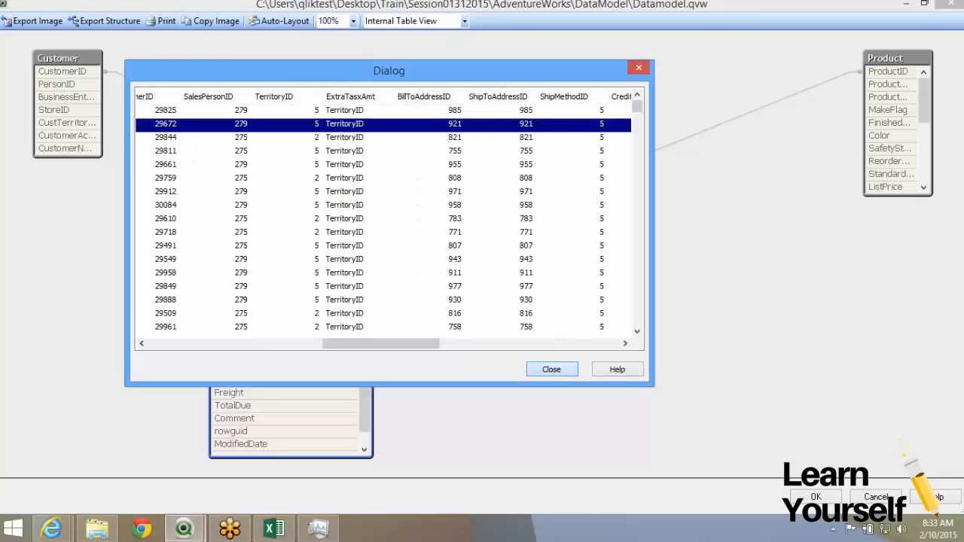
{"action": "left_click", "coordinate": [551, 369]}
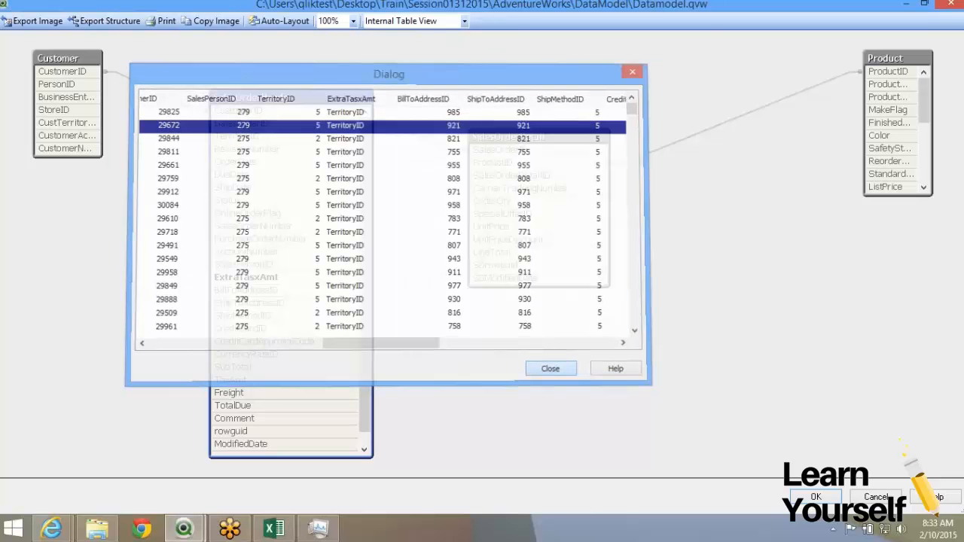
Remove the quotes around the TerritoryID argument of the ApplyMap expression and reload the script
{"action": "left_click", "coordinate": [816, 497]}
{"action": "left_click", "coordinate": [98, 39]}
{"action": "scroll", "coordinate": [482, 207], "scroll_direction": "up", "scroll_amount": 5}
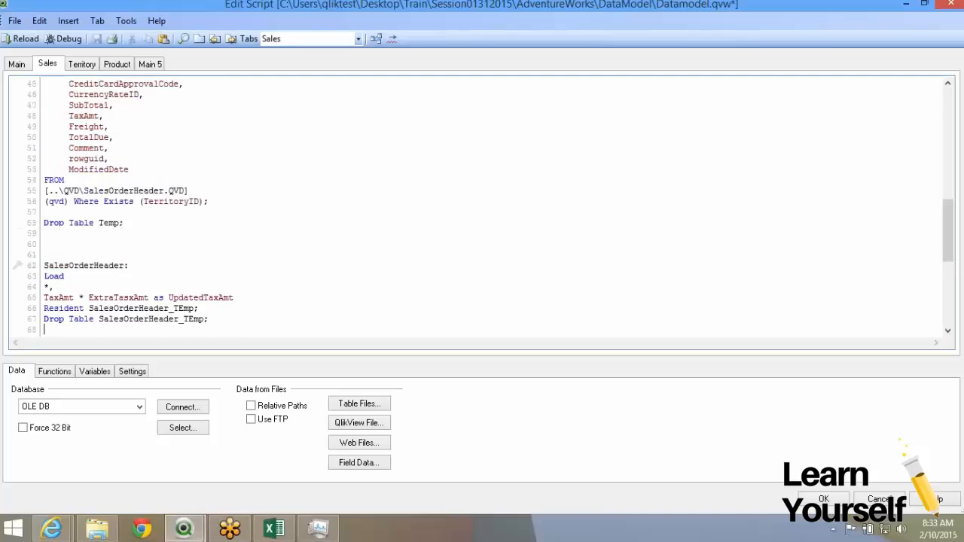
{"action": "scroll", "coordinate": [149, 159], "scroll_direction": "up", "scroll_amount": 1}
{"action": "left_click", "coordinate": [150, 115]}
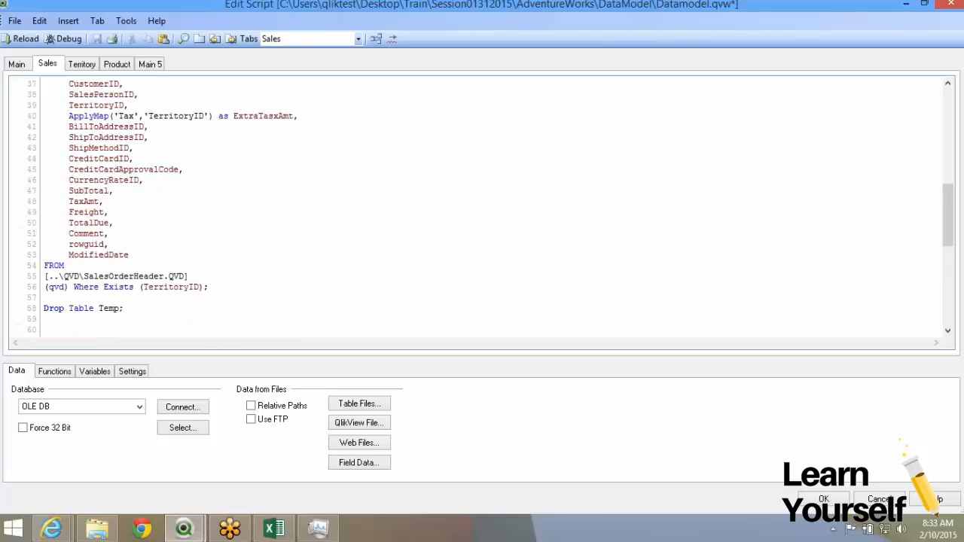
{"action": "key", "text": "BackSpace"}
{"action": "key", "text": "BackSpace"}
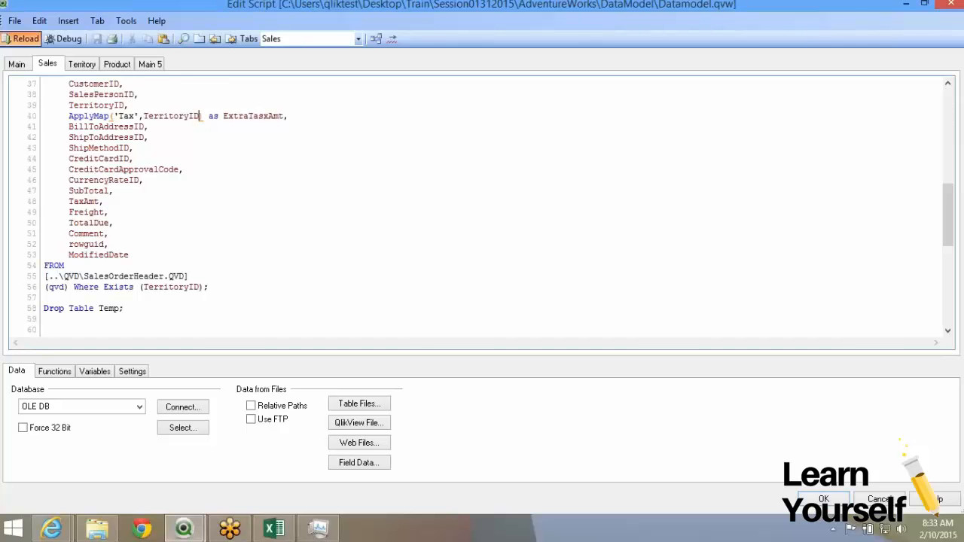
{"action": "left_click", "coordinate": [22, 39]}
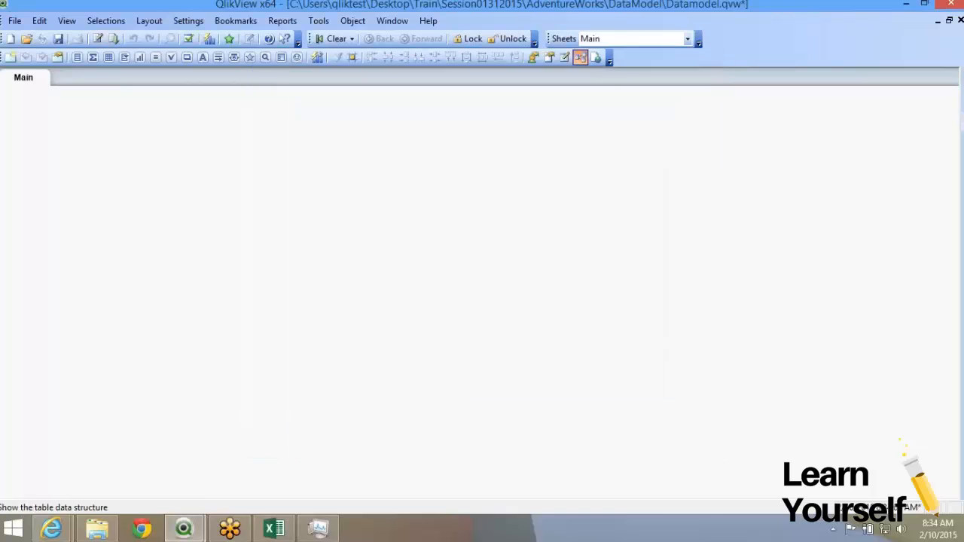
Preview SalesOrderHeader in the table viewer and compare the TerritoryID and ExtraTasxAmt values across several rows
{"action": "left_click", "coordinate": [580, 57]}
{"action": "right_click", "coordinate": [258, 145]}
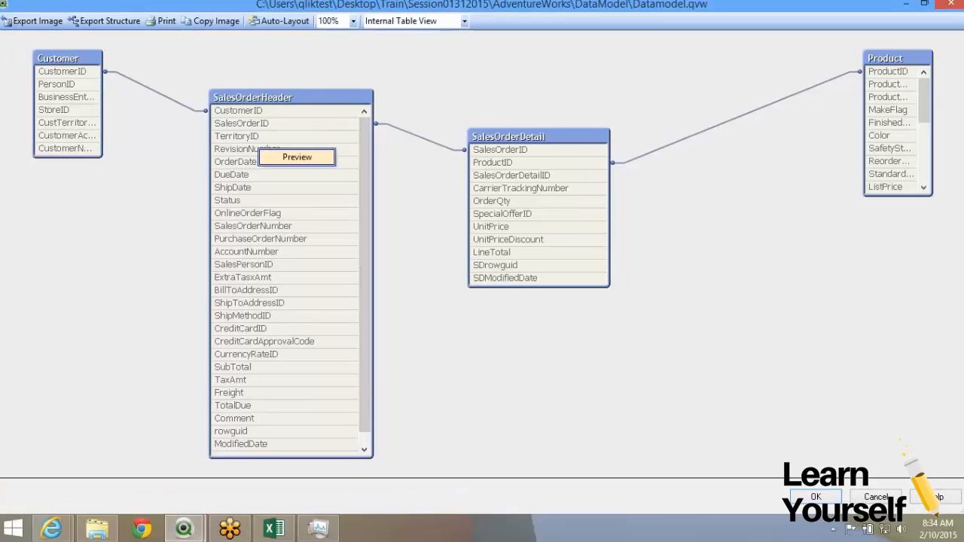
{"action": "left_click", "coordinate": [299, 157]}
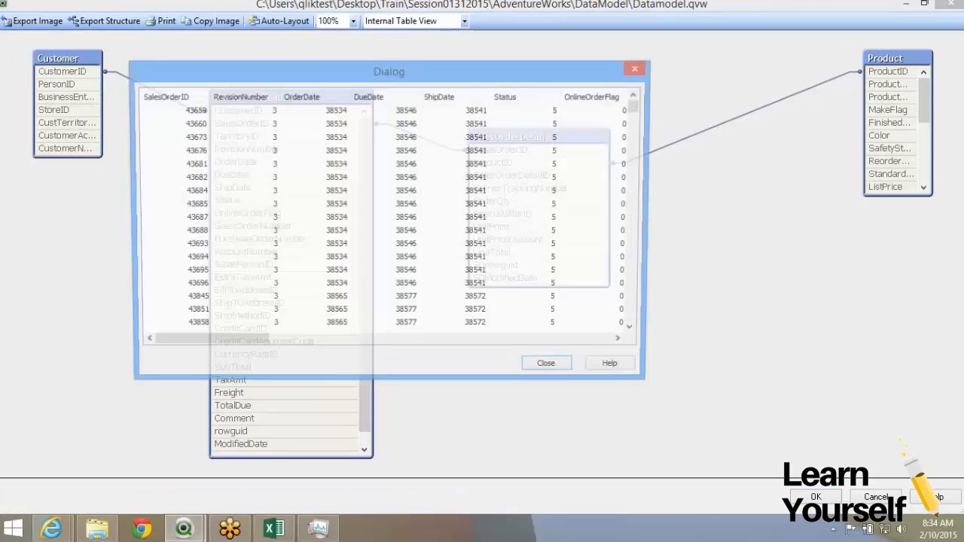
{"action": "left_click_drag", "start_coordinate": [220, 344], "coordinate": [364, 344]}
{"action": "left_click", "coordinate": [366, 124]}
{"action": "left_click", "coordinate": [367, 111]}
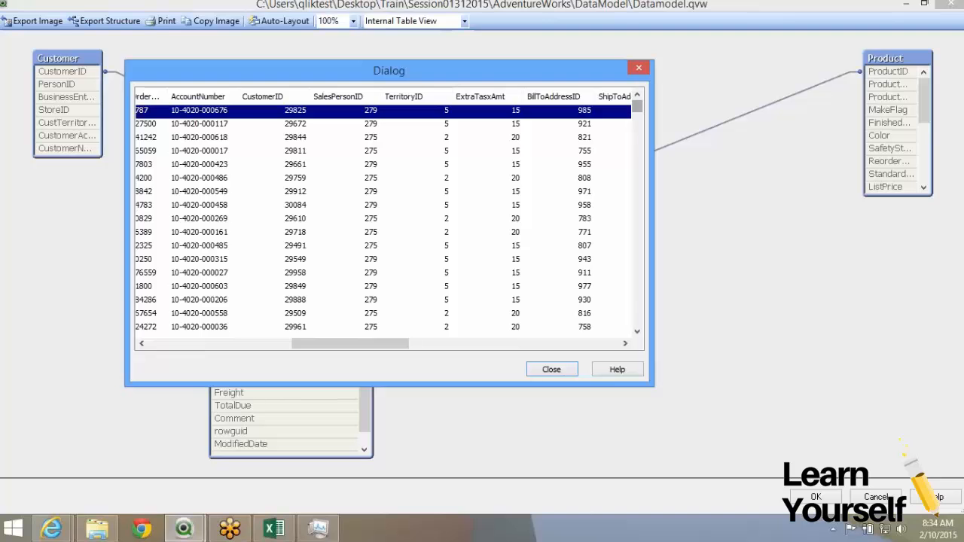
{"action": "left_click_drag", "start_coordinate": [638, 106], "coordinate": [637, 218]}
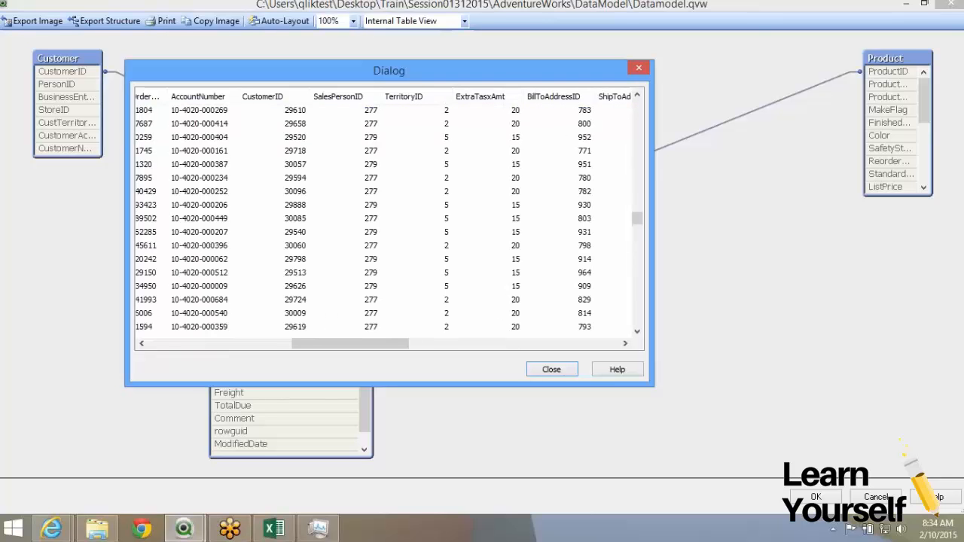
{"action": "left_click", "coordinate": [542, 178]}
{"action": "left_click", "coordinate": [542, 165]}
{"action": "left_click", "coordinate": [527, 138]}
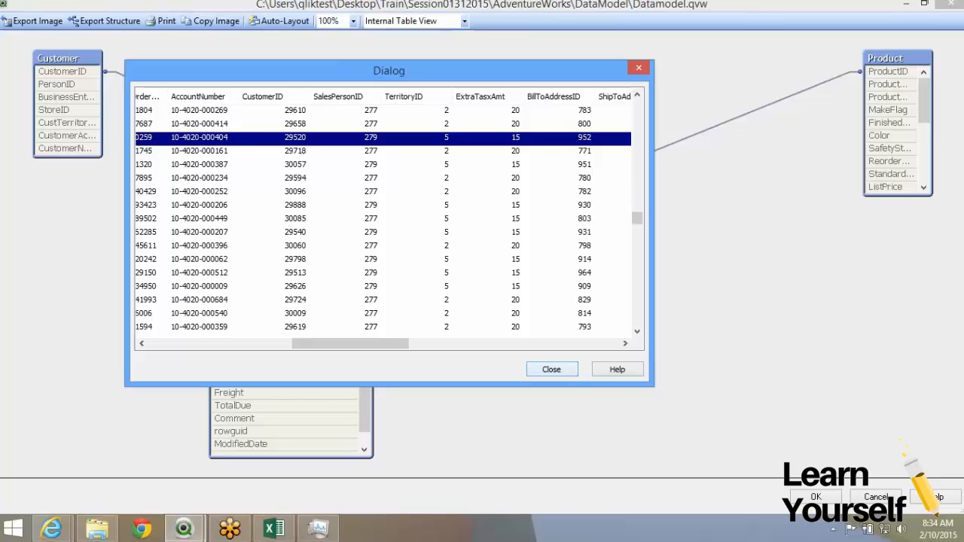
Check the UpdatedTaxAmt values in the SalesOrderHeader preview and close the table viewer
{"action": "left_click_drag", "start_coordinate": [350, 344], "coordinate": [561, 343]}
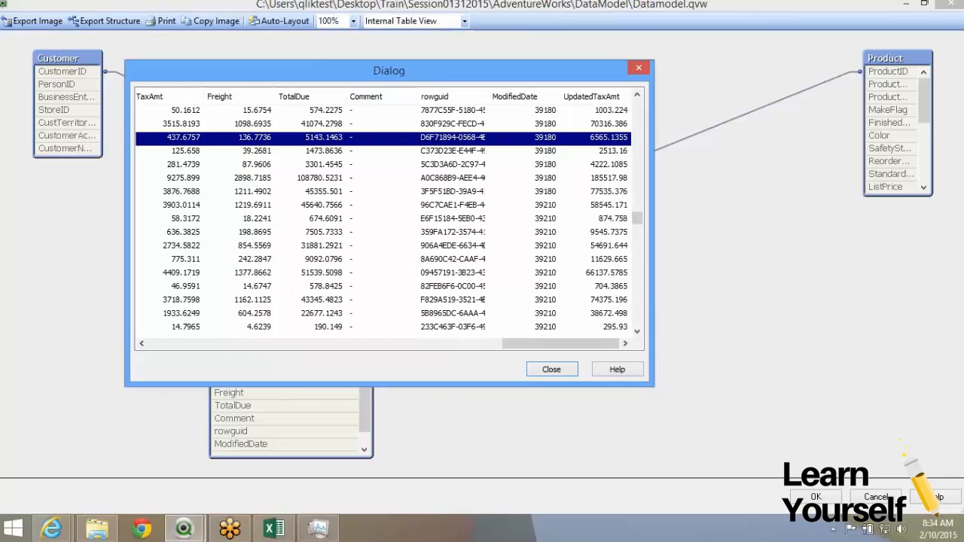
{"action": "left_click", "coordinate": [595, 110]}
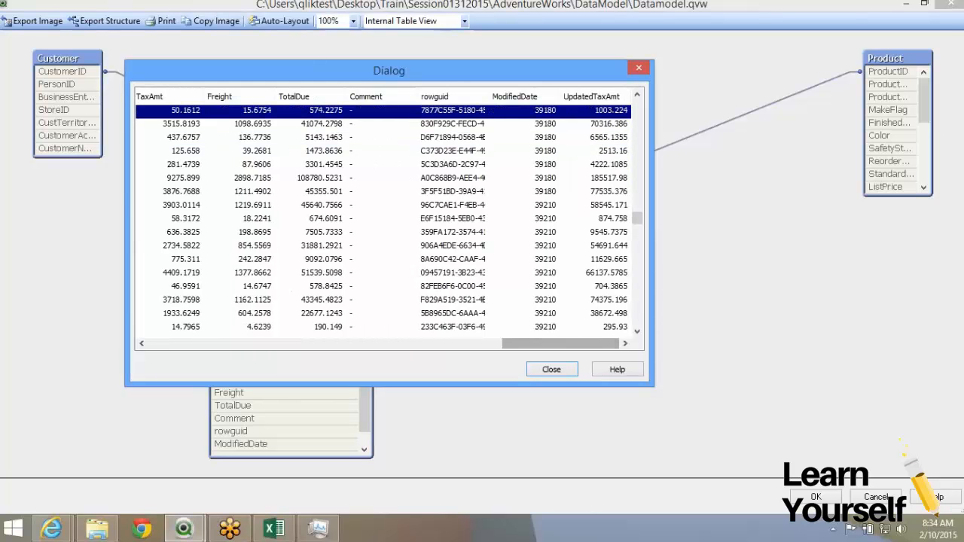
{"action": "left_click", "coordinate": [551, 370]}
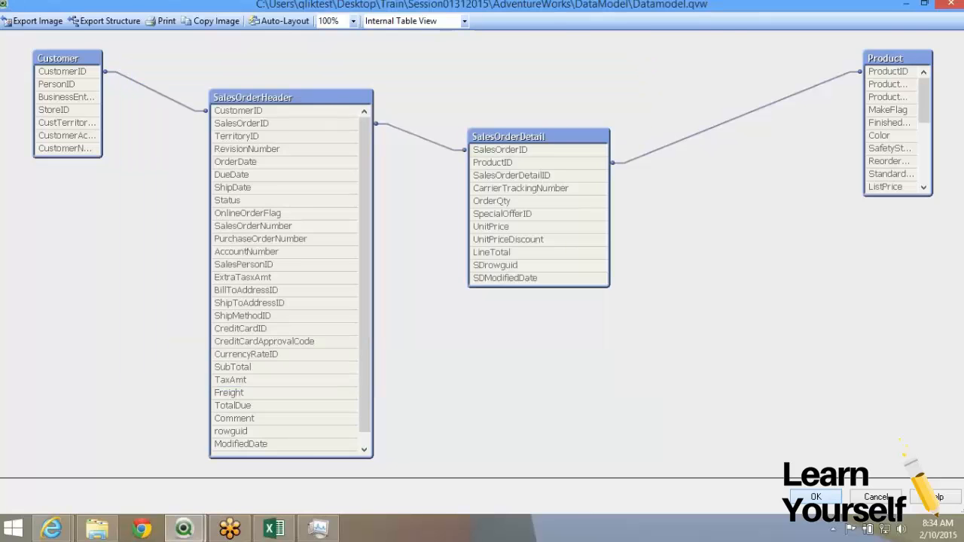
{"action": "left_click", "coordinate": [816, 497]}
Reopen the load script and uncomment the first SalesTerritory load statement in the Territory section
{"action": "left_click", "coordinate": [97, 38]}
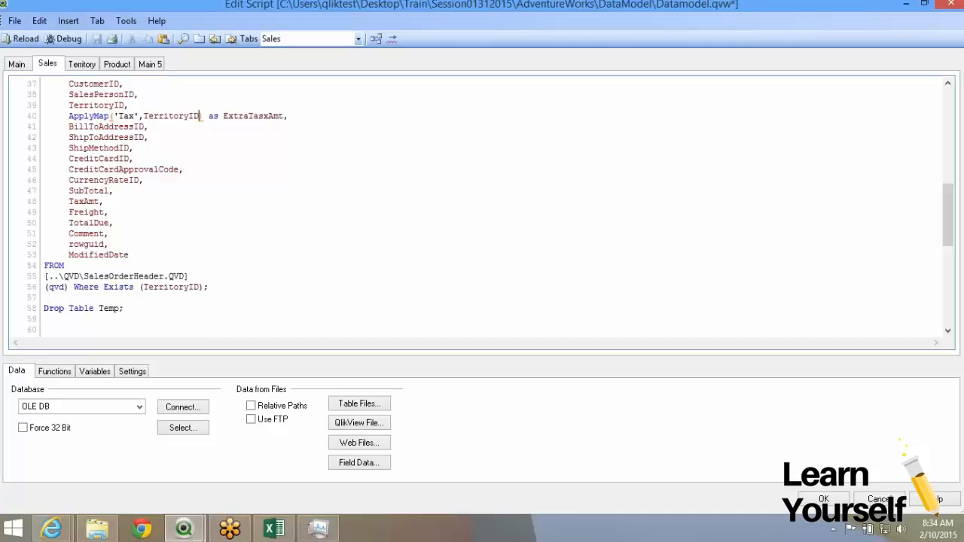
{"action": "left_click_drag", "start_coordinate": [70, 116], "coordinate": [288, 117]}
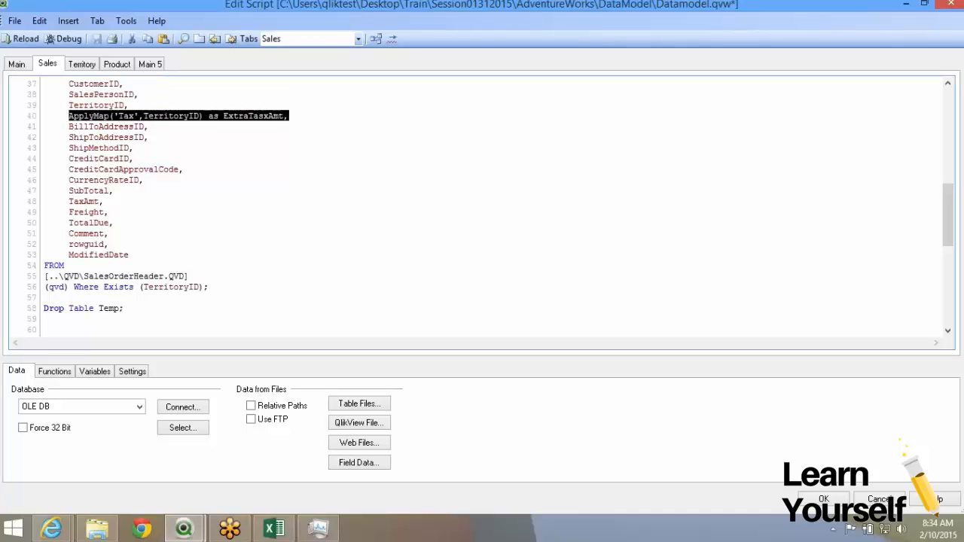
{"action": "left_click", "coordinate": [289, 116]}
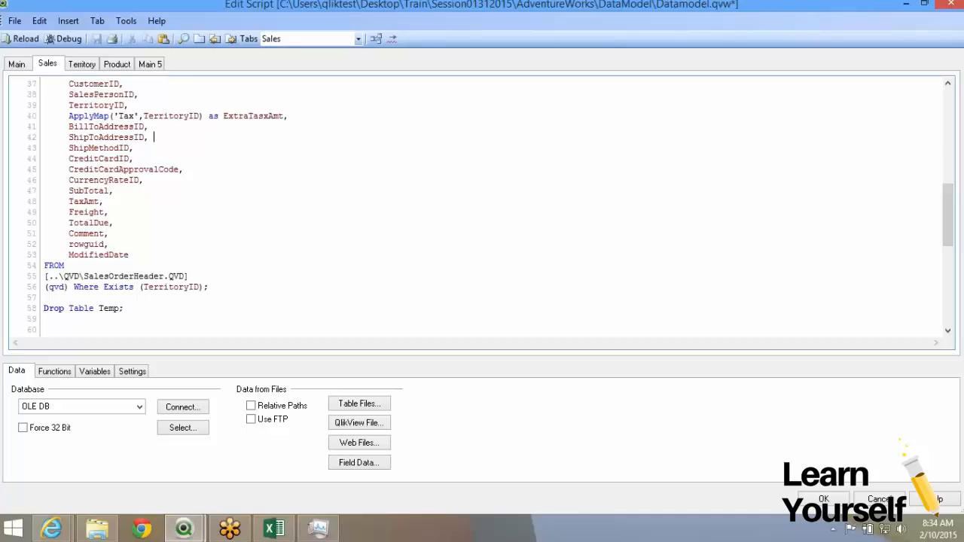
{"action": "key", "text": "ctrl+Home"}
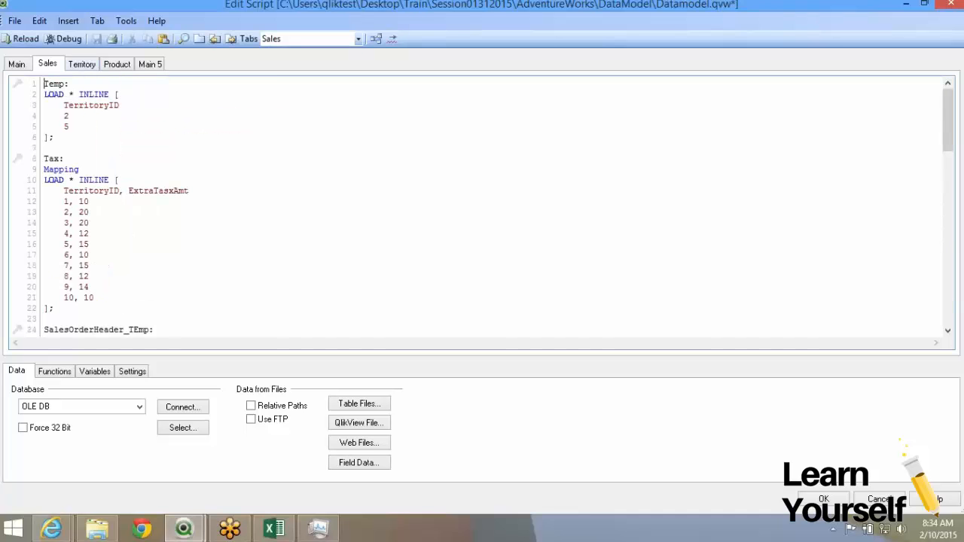
{"action": "left_click", "coordinate": [82, 64]}
{"action": "left_click_drag", "start_coordinate": [208, 243], "coordinate": [44, 84]}
{"action": "left_click", "coordinate": [219, 235]}
{"action": "right_click", "coordinate": [61, 95]}
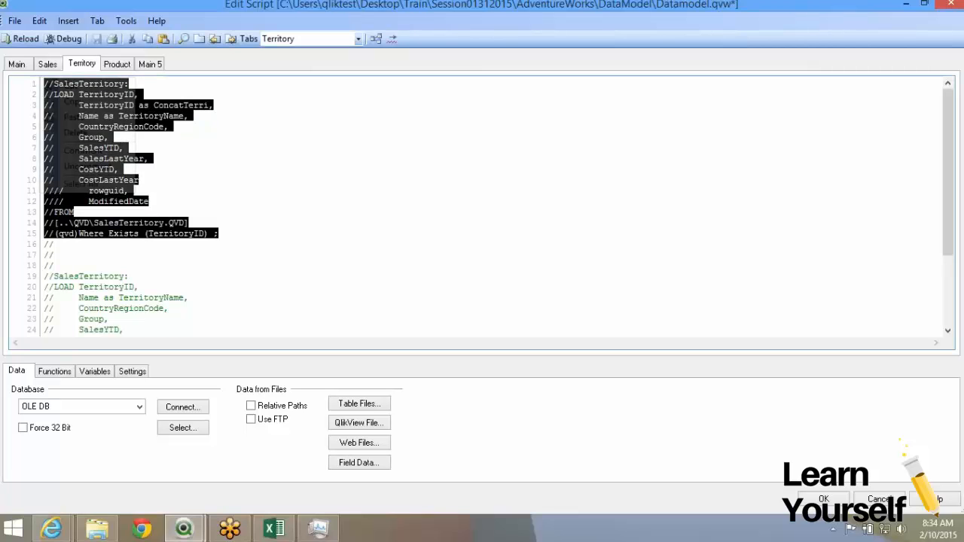
{"action": "left_click_drag", "start_coordinate": [219, 234], "coordinate": [44, 84]}
{"action": "key", "text": "ctrl+c"}
{"action": "right_click", "coordinate": [44, 84]}
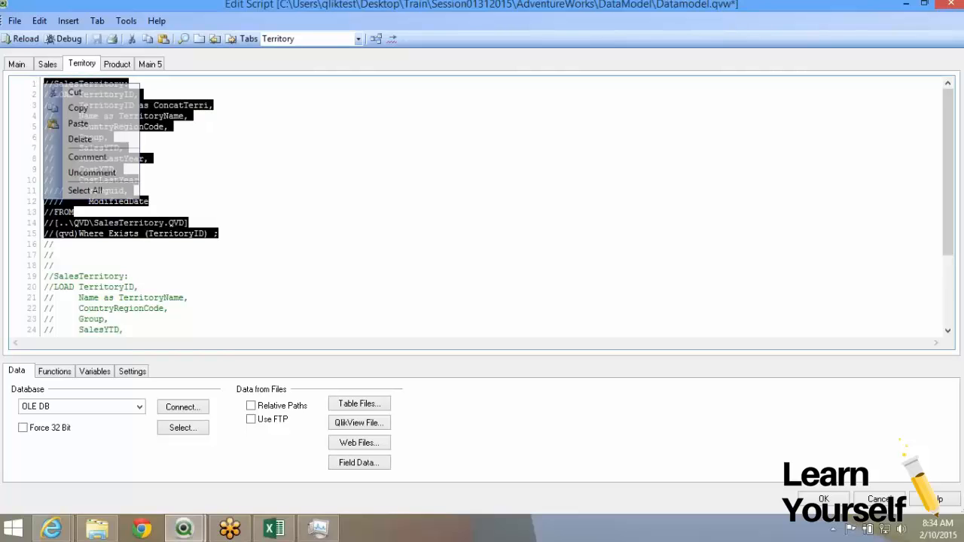
{"action": "left_click", "coordinate": [92, 173]}
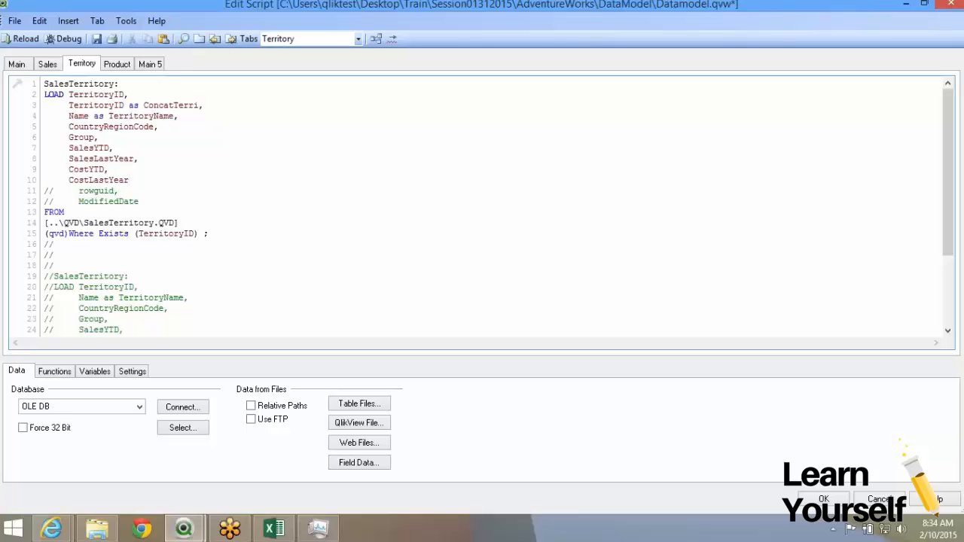
Copy the ApplyMap line from the Sales script into the SalesTerritory load below TerritoryID, aliasing the field as TerriExtraTasxAmt
{"action": "key", "text": "Return"}
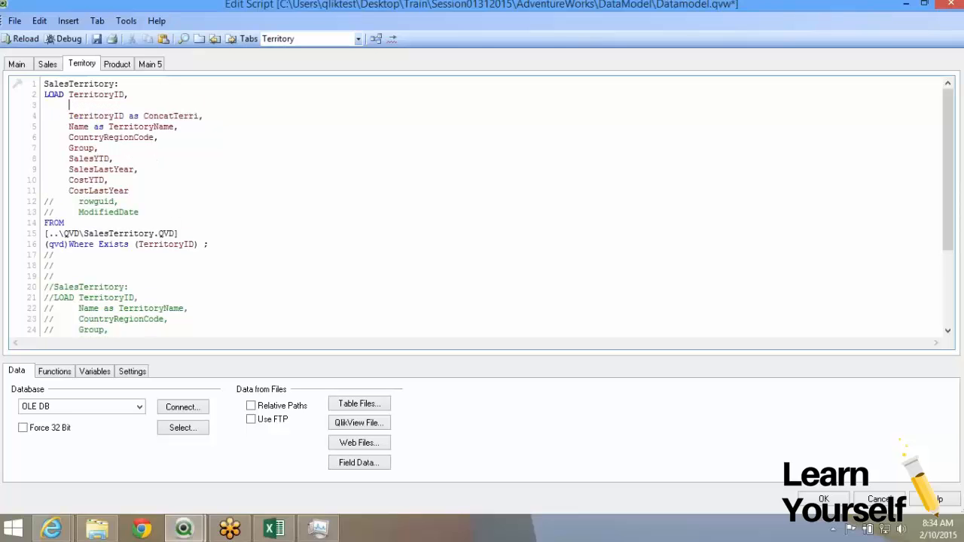
{"action": "key", "text": "ctrl+v"}
{"action": "key", "text": "ctrl+z"}
{"action": "left_click", "coordinate": [47, 64]}
{"action": "scroll", "coordinate": [483, 207], "scroll_direction": "down", "scroll_amount": 8}
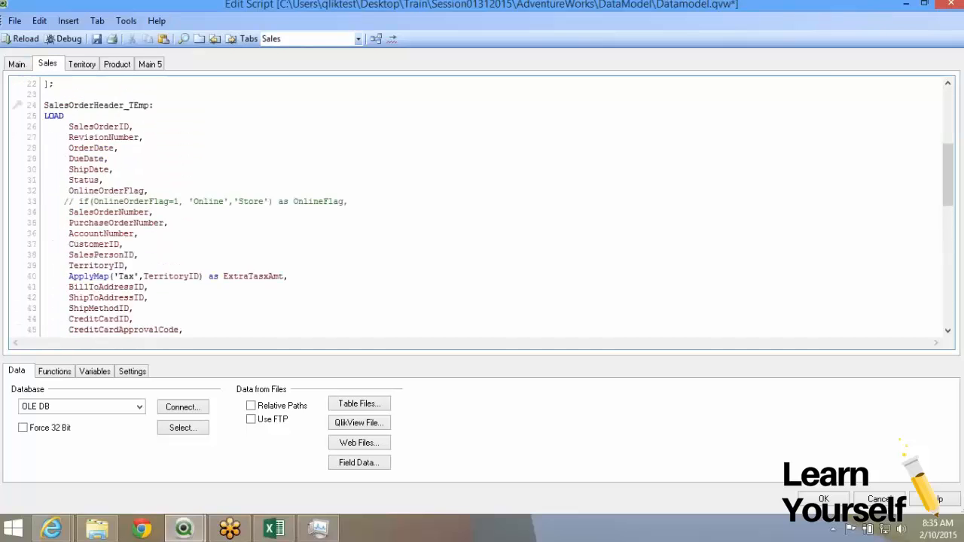
{"action": "scroll", "coordinate": [482, 207], "scroll_direction": "down", "scroll_amount": 1}
{"action": "left_click_drag", "start_coordinate": [68, 234], "coordinate": [290, 233]}
{"action": "key", "text": "ctrl+c"}
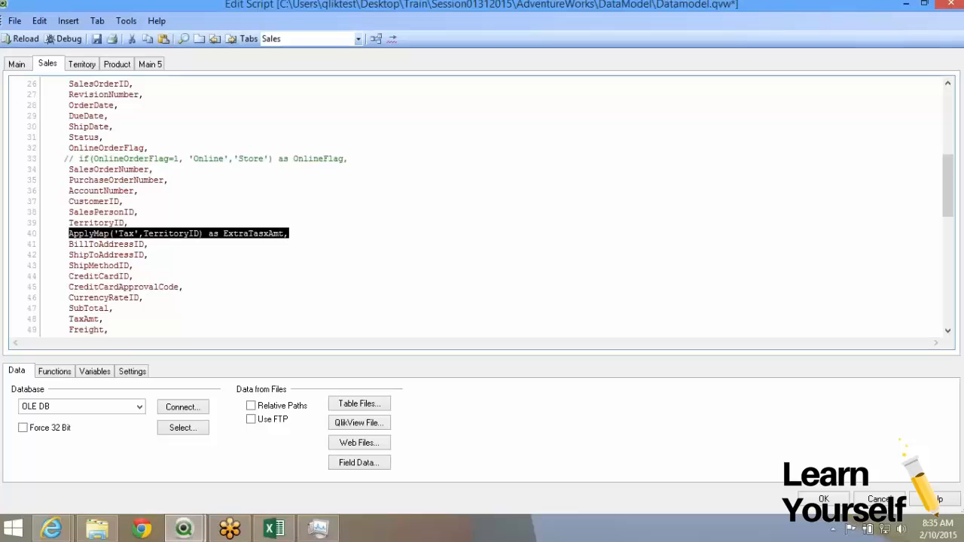
{"action": "left_click", "coordinate": [83, 64]}
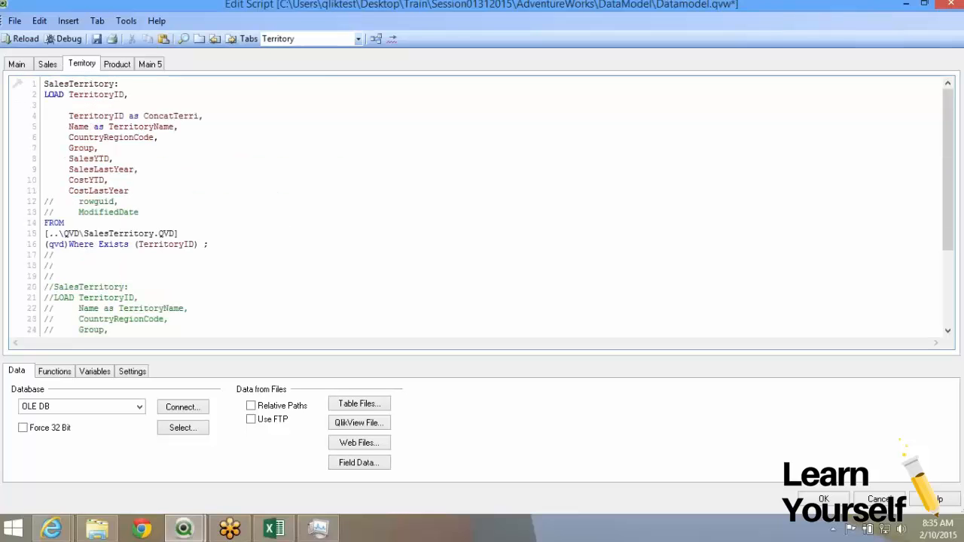
{"action": "key", "text": "ctrl+v"}
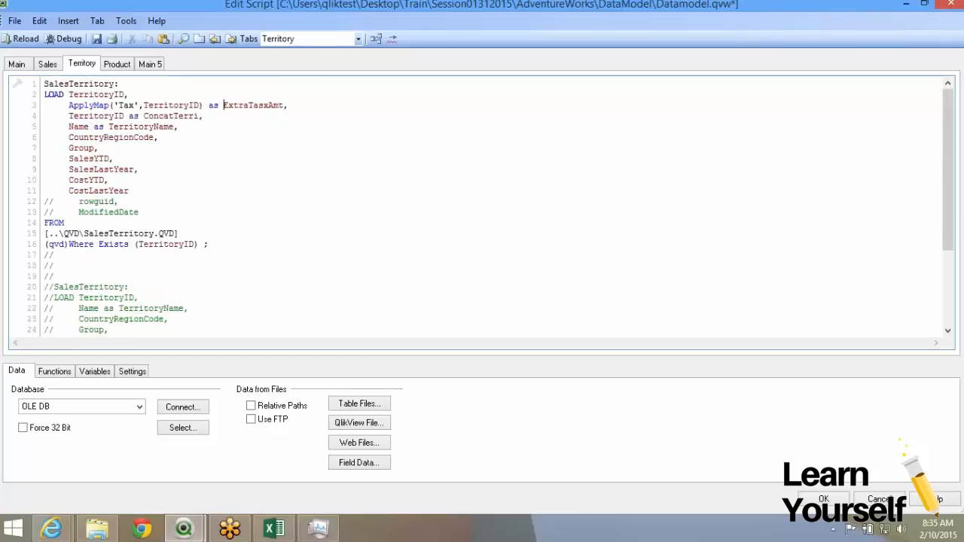
{"action": "type", "text": "Terri"}
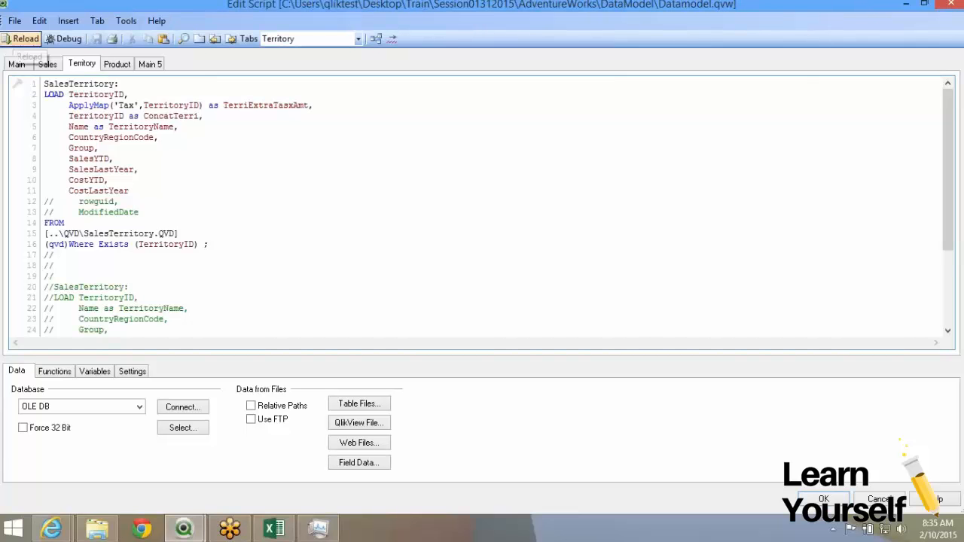
Reload the script and widen the SalesTerritory table in the table viewer to fit its full field names
{"action": "left_click", "coordinate": [21, 39]}
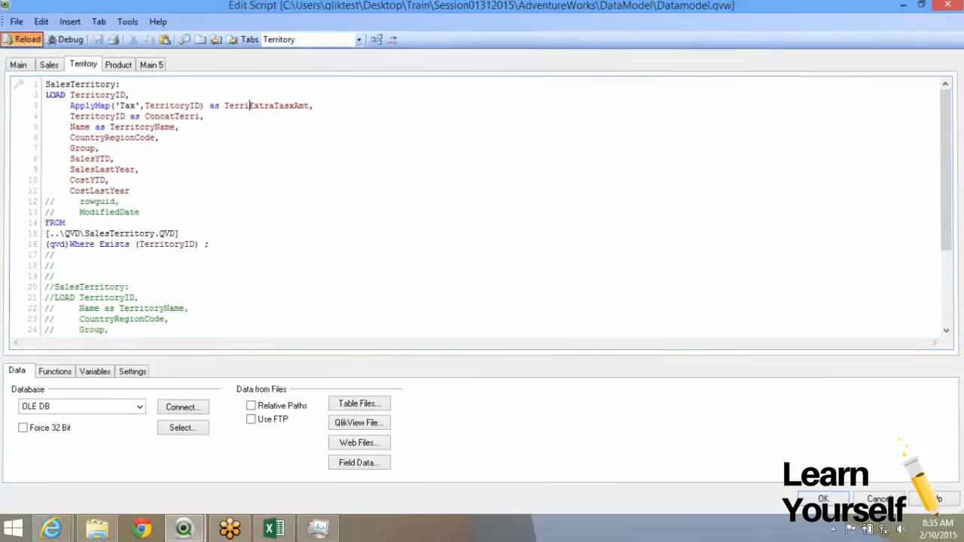
{"action": "key", "text": "Return"}
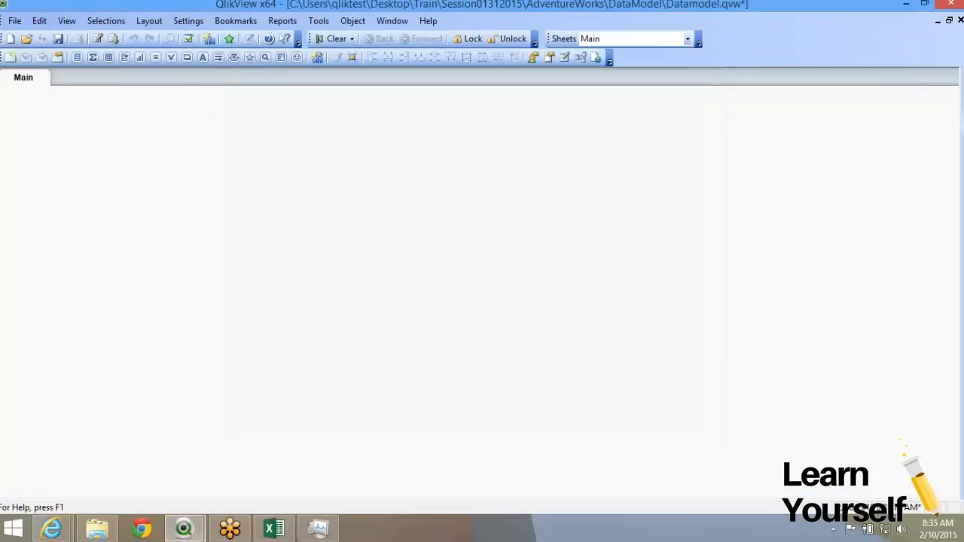
{"action": "left_click", "coordinate": [581, 58]}
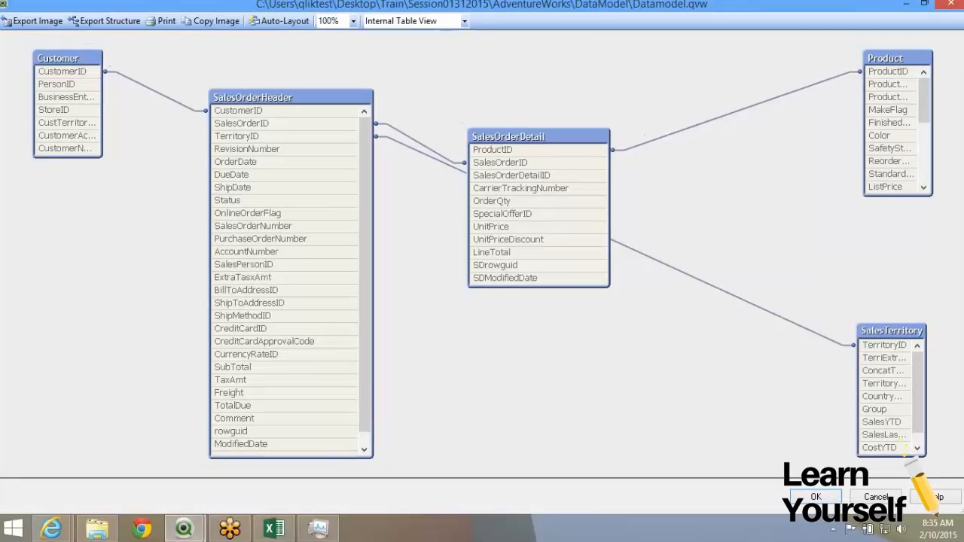
{"action": "left_click_drag", "start_coordinate": [858, 394], "coordinate": [713, 393]}
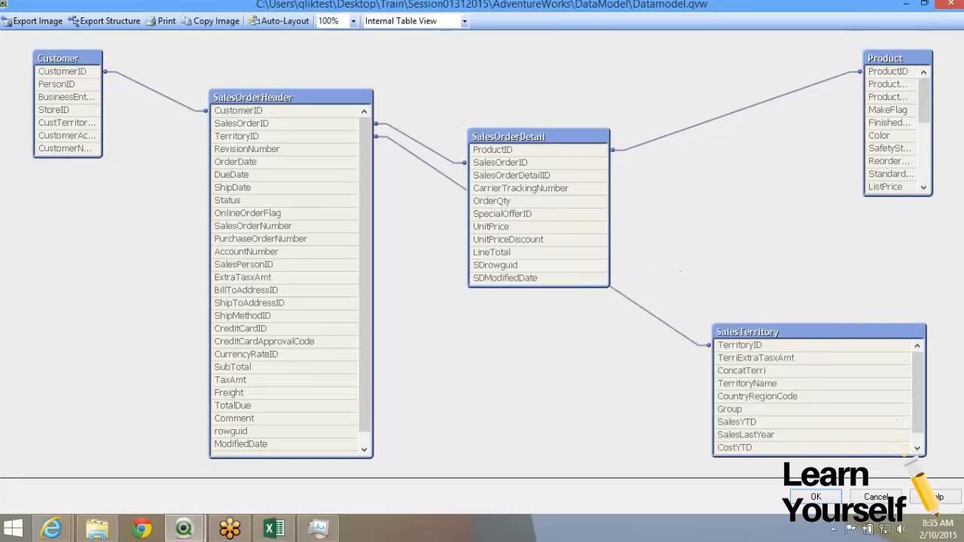
Preview the SalesTerritory table, compare TerriExtraTasxAmt with TerritoryID in each row, and close the table viewer
{"action": "right_click", "coordinate": [760, 358]}
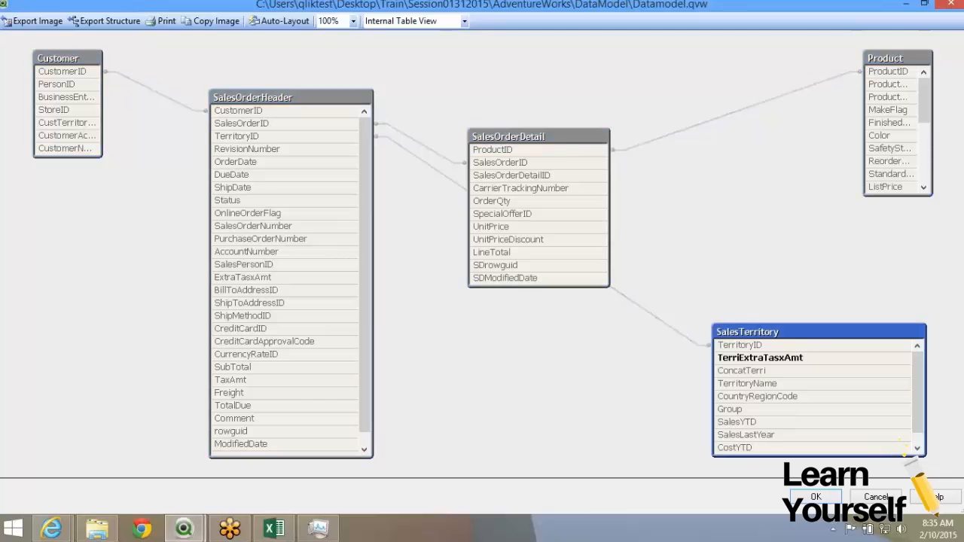
{"action": "left_click", "coordinate": [783, 367]}
{"action": "left_click", "coordinate": [370, 111]}
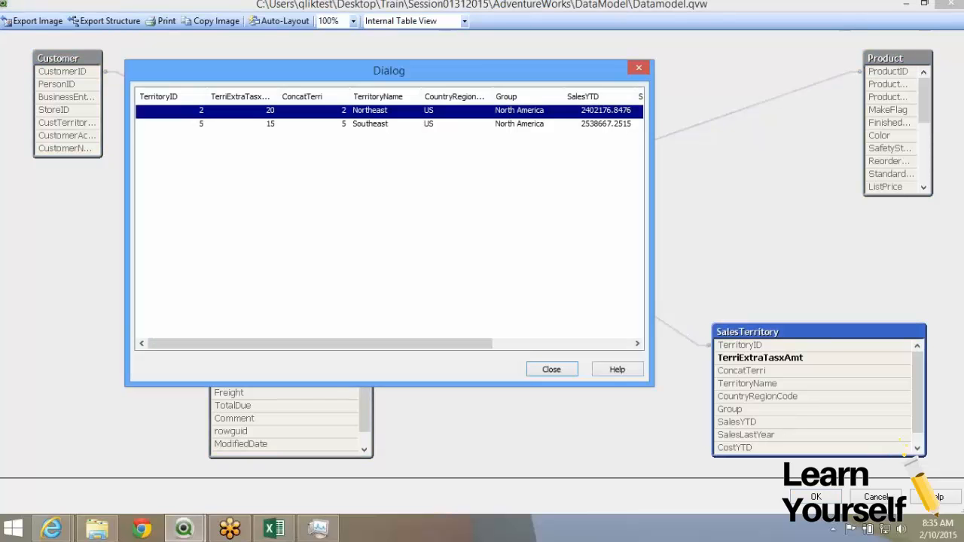
{"action": "left_click", "coordinate": [370, 124]}
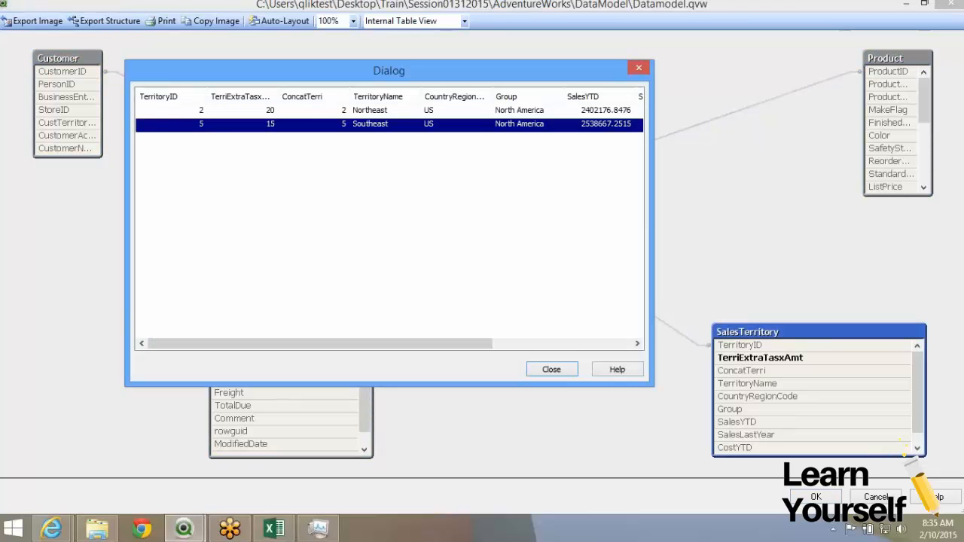
{"action": "left_click", "coordinate": [370, 110]}
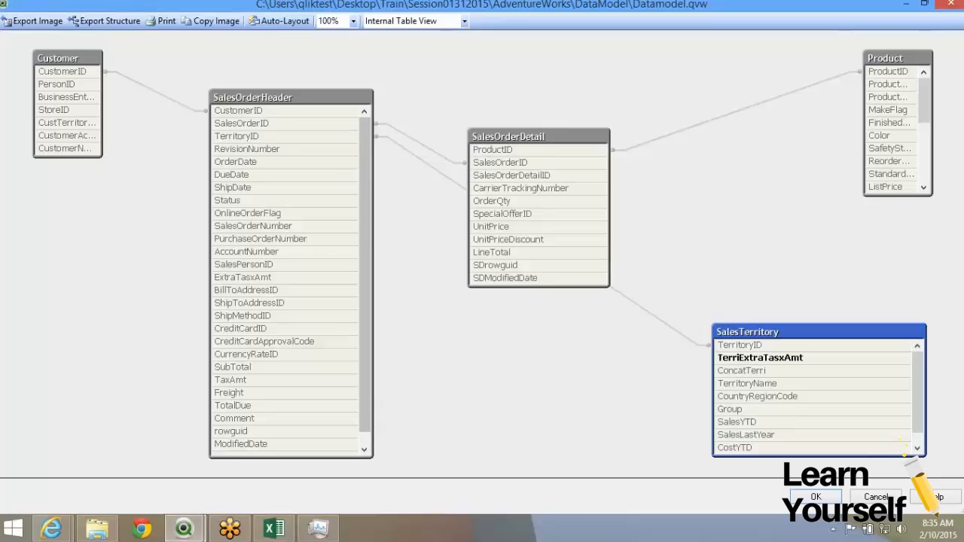
{"action": "left_click", "coordinate": [552, 369]}
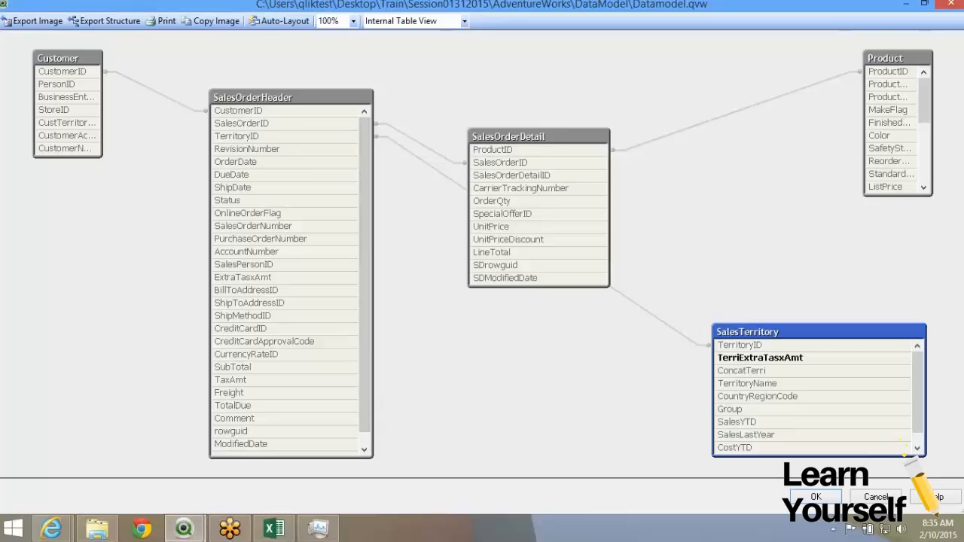
{"action": "left_click", "coordinate": [817, 497]}
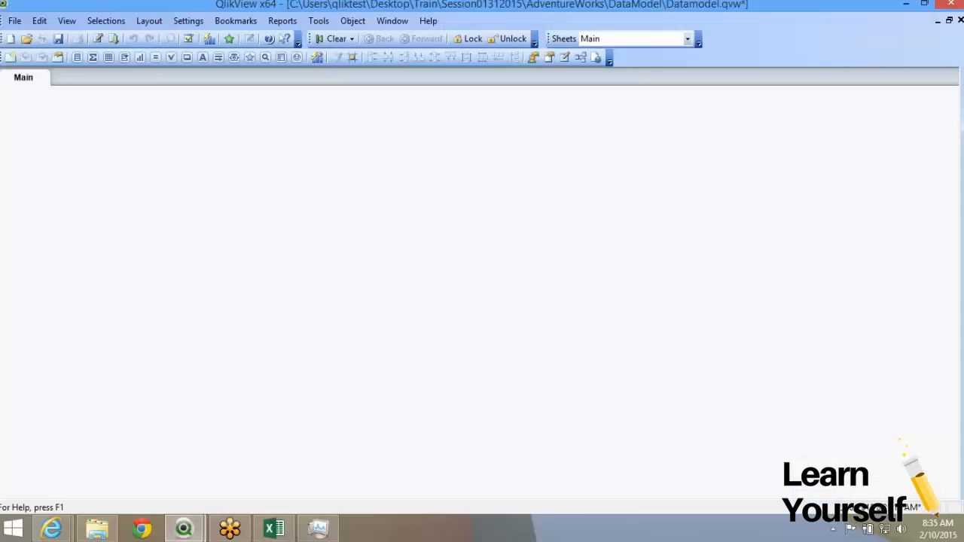
Reopen the script and review the Tax mapping table in Sales and the ApplyMap line that uses it in SalesTerritory
{"action": "key", "text": "ctrl+e"}
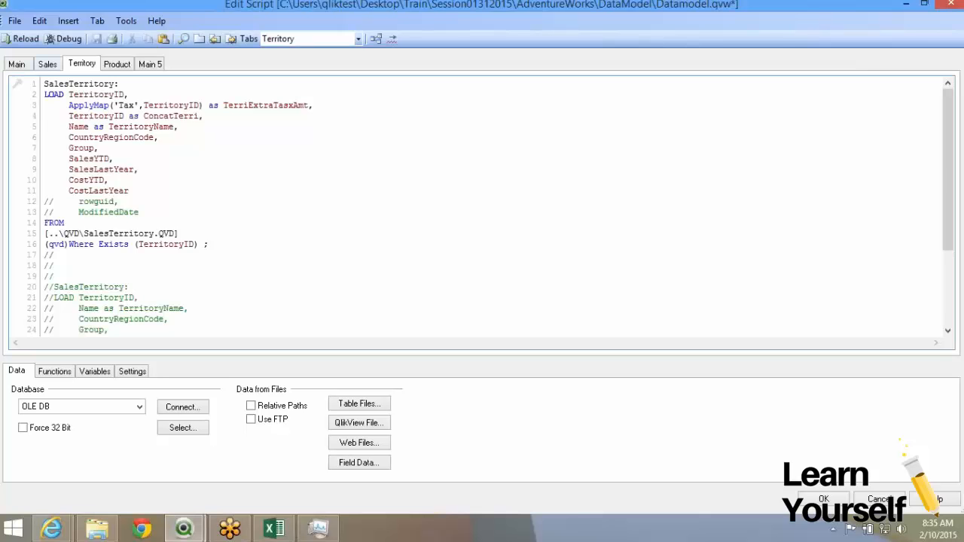
{"action": "left_click", "coordinate": [47, 64]}
{"action": "scroll", "coordinate": [166, 145], "scroll_direction": "down", "scroll_amount": 2}
{"action": "scroll", "coordinate": [166, 146], "scroll_direction": "up", "scroll_amount": 5}
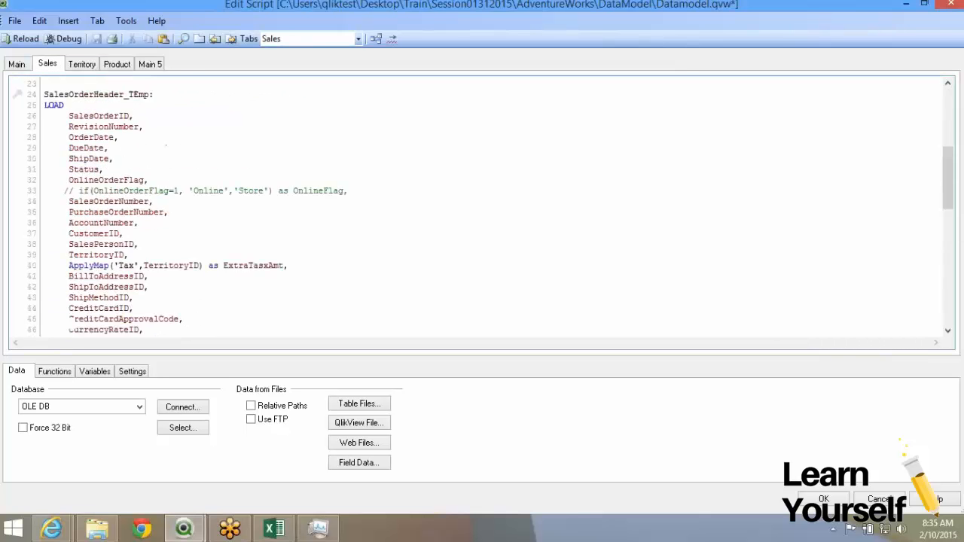
{"action": "scroll", "coordinate": [166, 145], "scroll_direction": "up", "scroll_amount": 7}
{"action": "left_click_drag", "start_coordinate": [43, 158], "coordinate": [54, 308]}
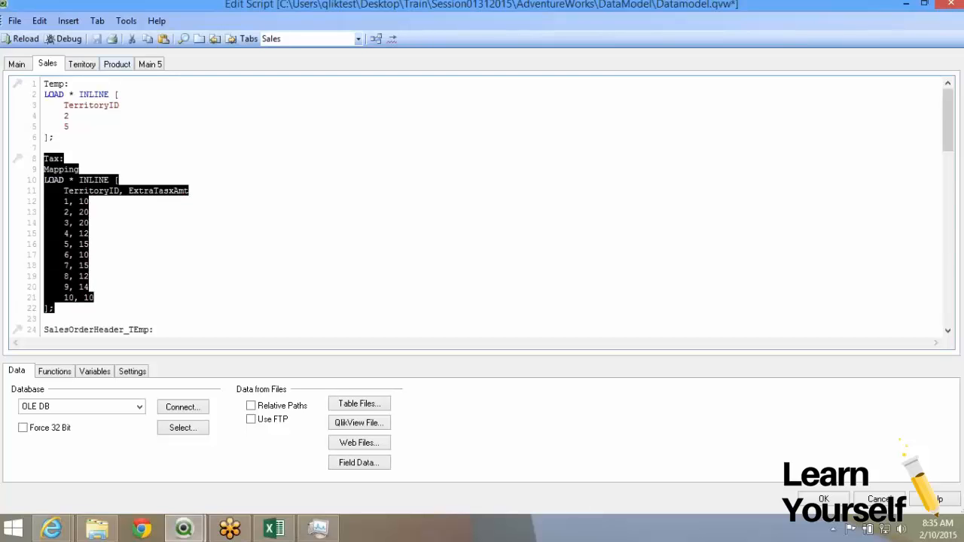
{"action": "left_click", "coordinate": [82, 64]}
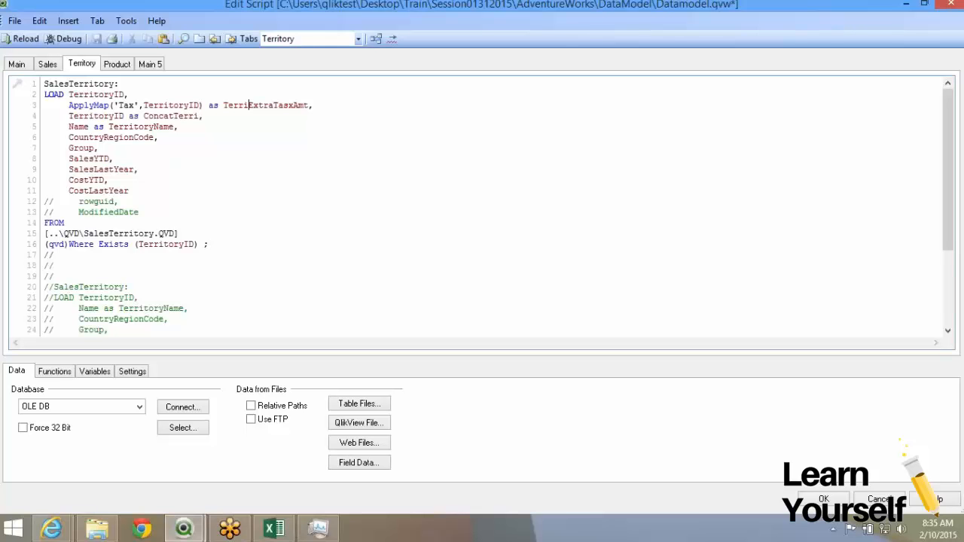
{"action": "left_click_drag", "start_coordinate": [68, 105], "coordinate": [313, 105]}
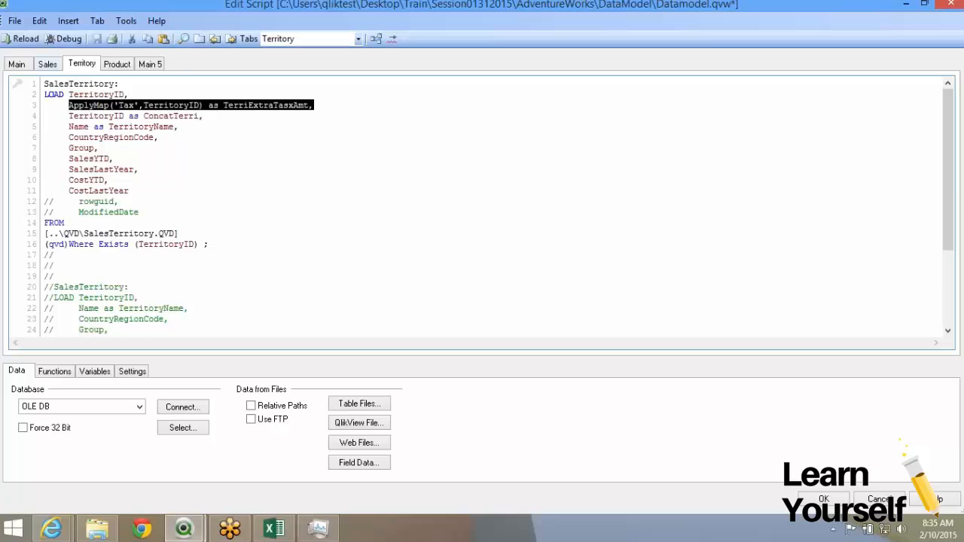
Review the Sales script from the Tax mapping table through the SalesOrderHeader_TEmp load and its ApplyMap field
{"action": "left_click", "coordinate": [47, 64]}
{"action": "left_click", "coordinate": [133, 255]}
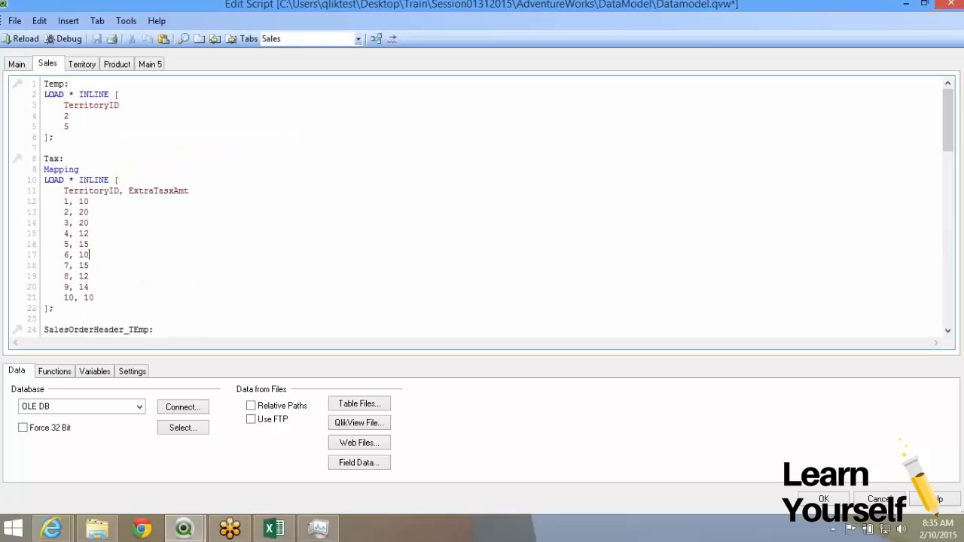
{"action": "scroll", "coordinate": [133, 256], "scroll_direction": "down", "scroll_amount": 4}
{"action": "scroll", "coordinate": [482, 207], "scroll_direction": "down", "scroll_amount": 2}
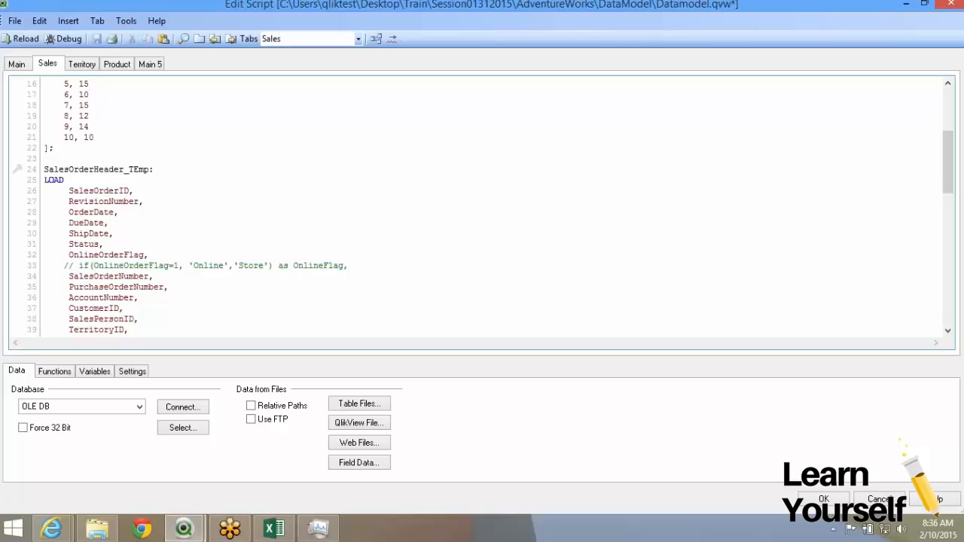
{"action": "scroll", "coordinate": [96, 151], "scroll_direction": "down", "scroll_amount": 1}
{"action": "double_click", "coordinate": [96, 149]}
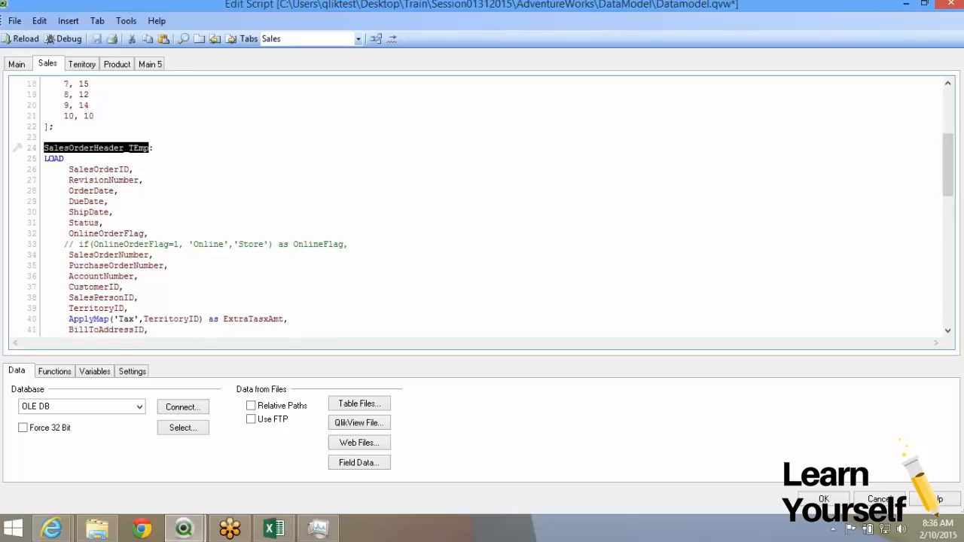
{"action": "scroll", "coordinate": [483, 207], "scroll_direction": "down", "scroll_amount": 3}
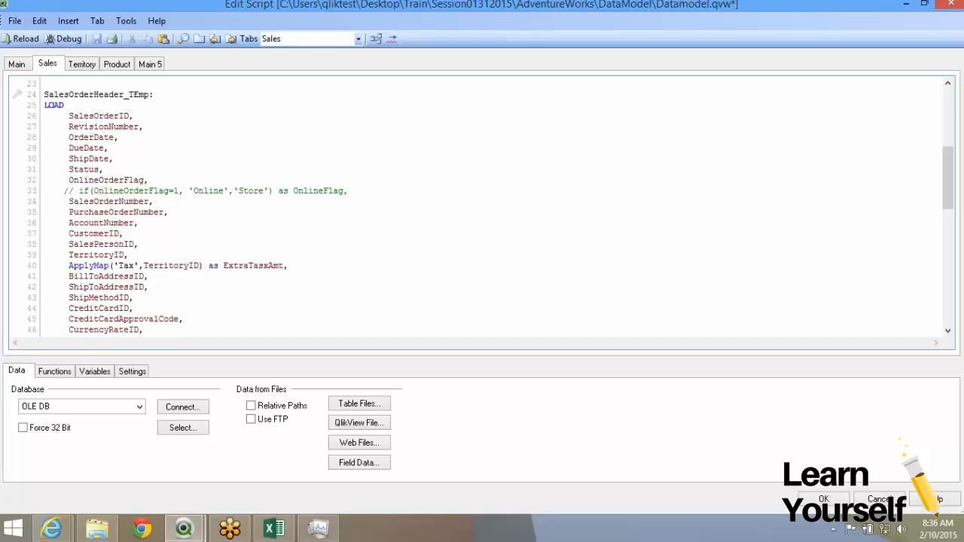
Switch to the Discussion_01312015 workbook in Excel and enter 100 and Karnataka in cells I5 and J5 of the Synthtic Key sheet
{"action": "left_click", "coordinate": [275, 529]}
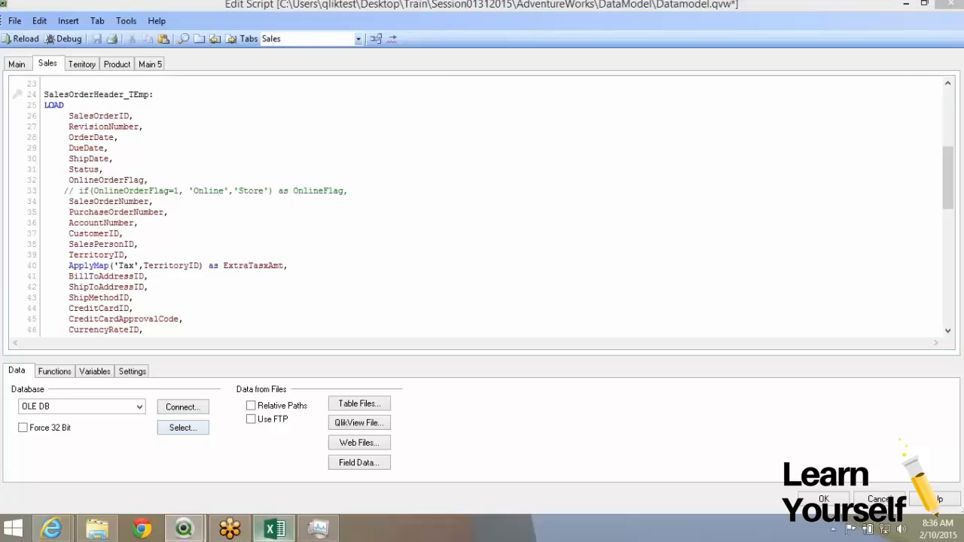
{"action": "left_click", "coordinate": [400, 209]}
{"action": "type", "text": "100"}
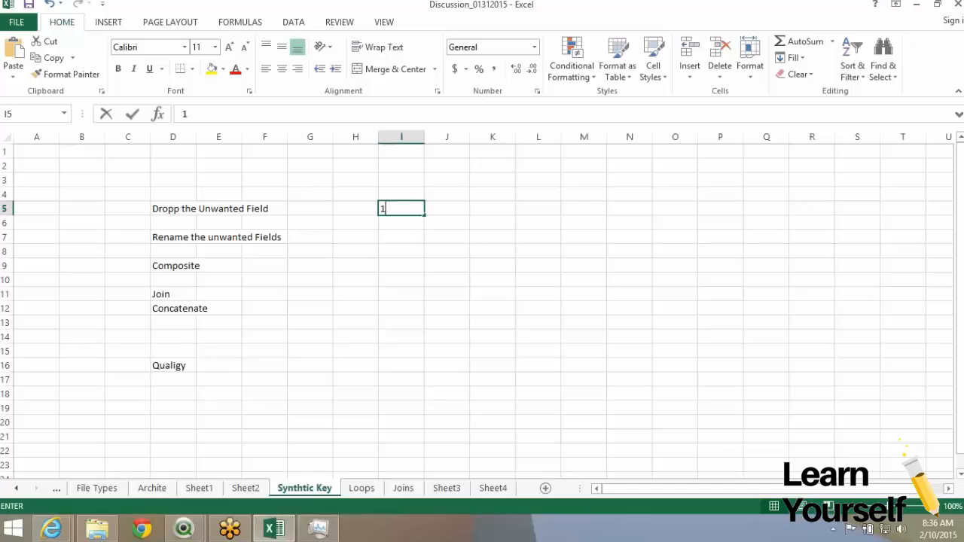
{"action": "key", "text": "Tab"}
{"action": "type", "text": "Karnataka"}
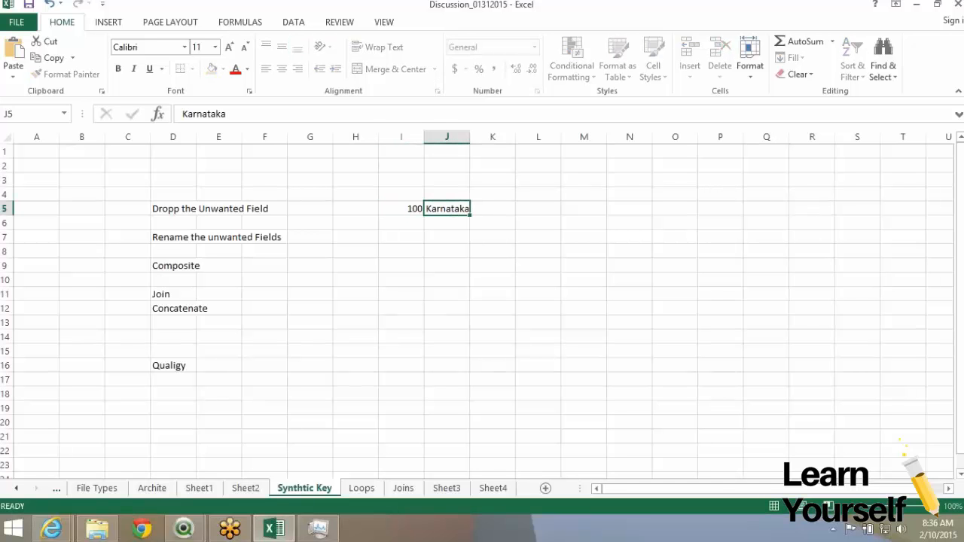
{"action": "key", "text": "Return"}
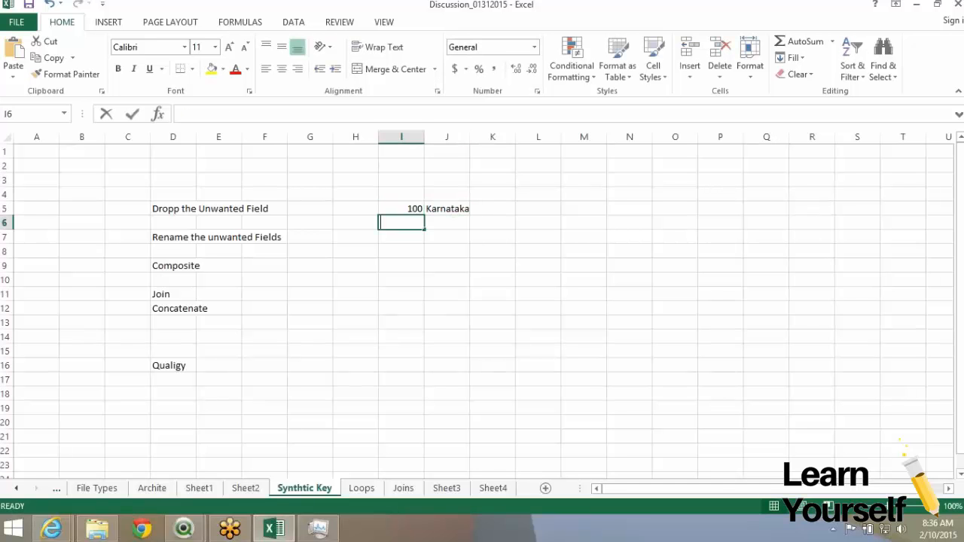
Add 1001 with Bangalore in row 6 and 1002 with Hubli in row 7, using columns I and J
{"action": "type", "text": "1001"}
{"action": "key", "text": "Tab"}
{"action": "type", "text": "Bangalore"}
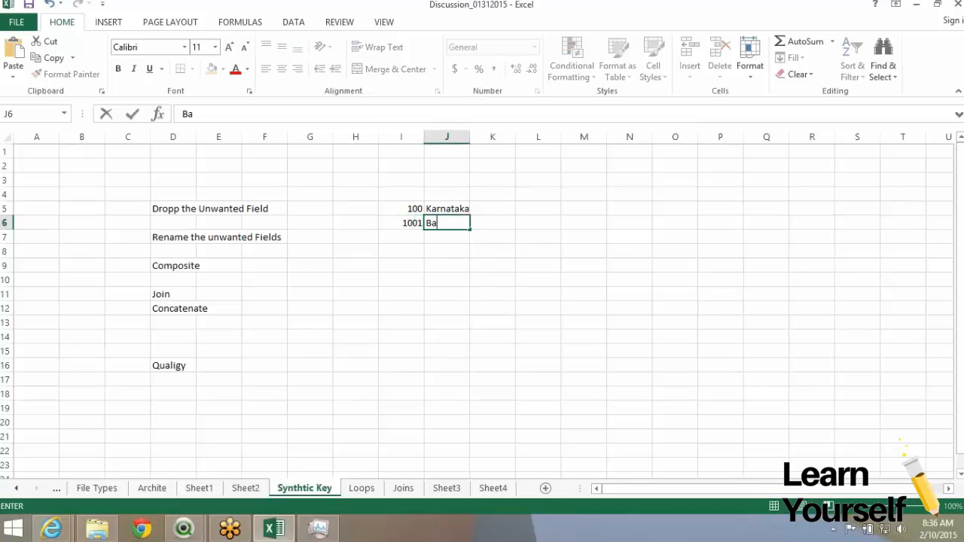
{"action": "key", "text": "Return"}
{"action": "type", "text": "1002"}
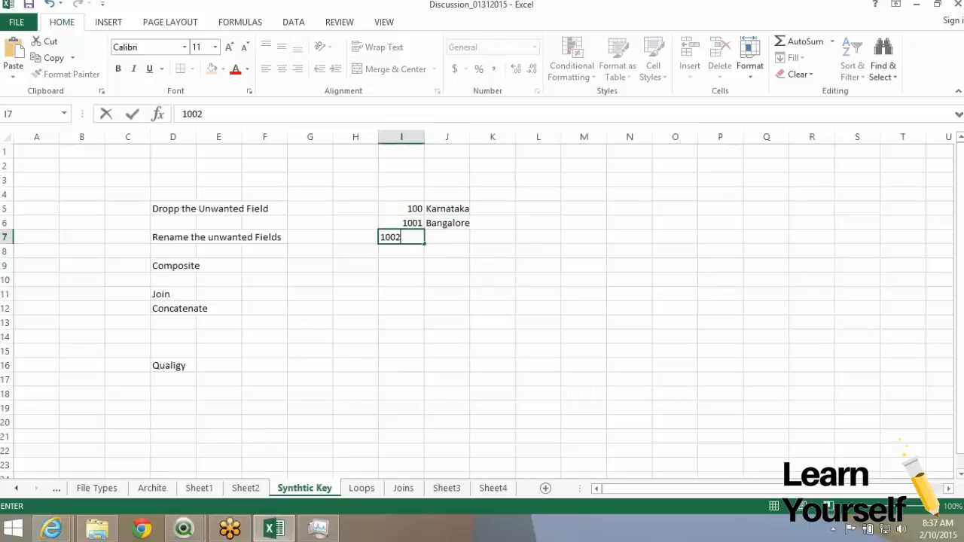
{"action": "key", "text": "Tab"}
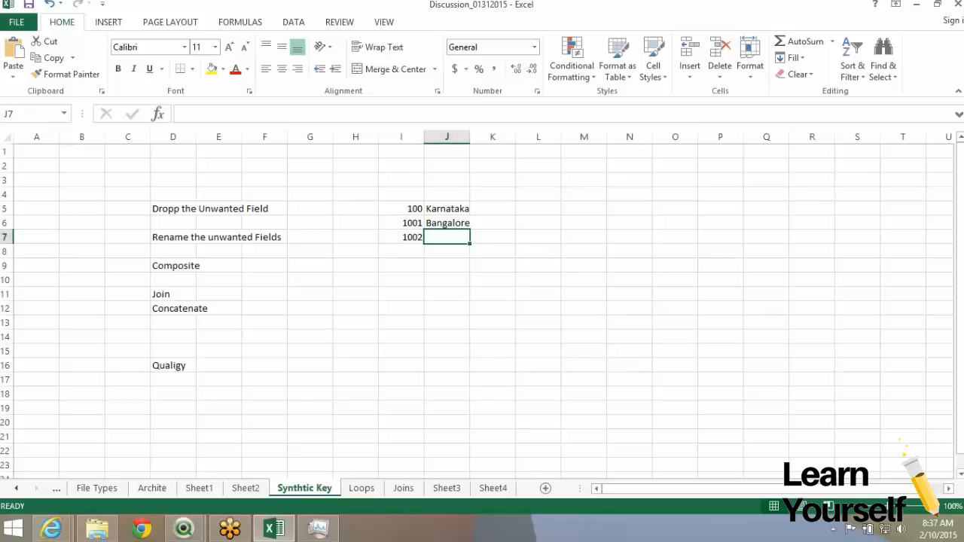
{"action": "type", "text": "Hubli"}
{"action": "key", "text": "Return"}
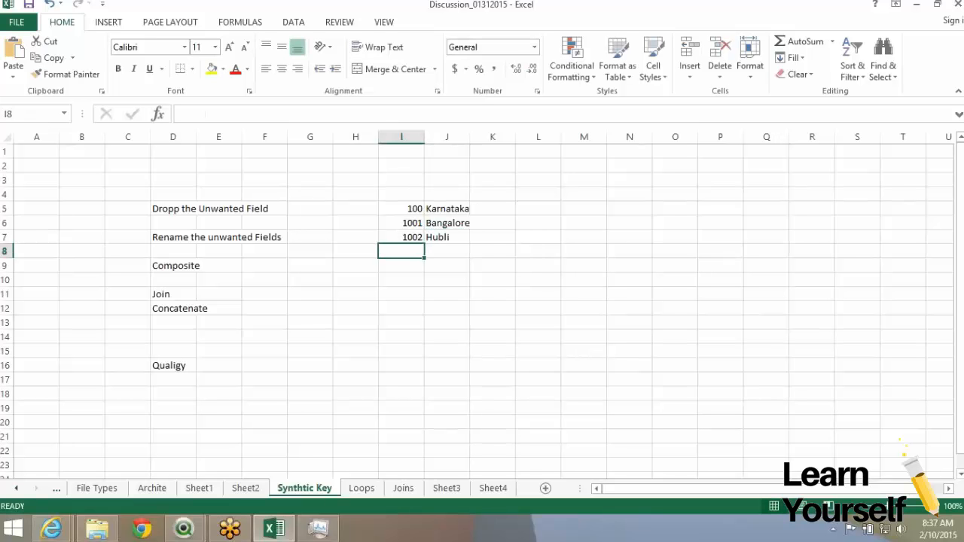
Add 200 with Mahara in row 8 and 2001 with Mumbai in row 9 of columns I and J
{"action": "type", "text": "200"}
{"action": "key", "text": "Tab"}
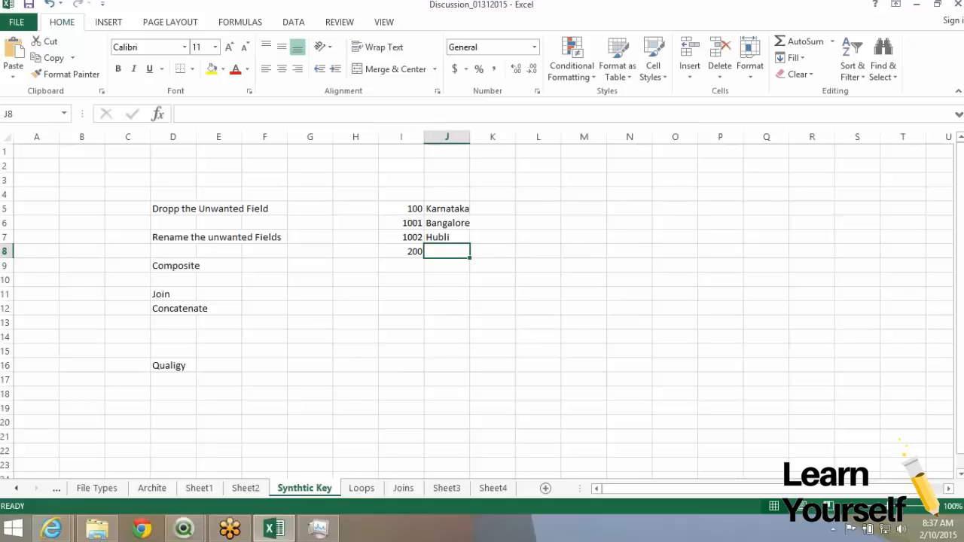
{"action": "type", "text": "Mahara"}
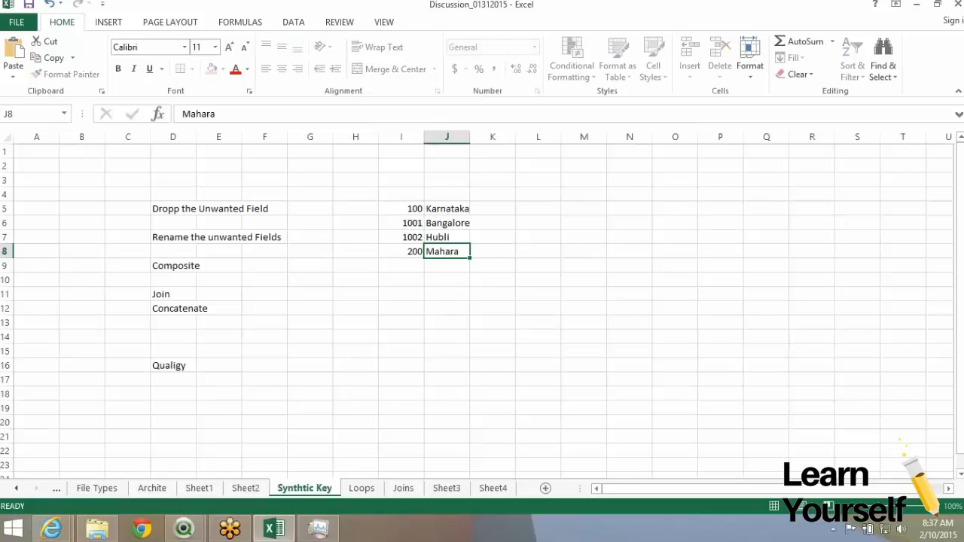
{"action": "key", "text": "Return"}
{"action": "type", "text": "1001"}
{"action": "key", "text": "Tab"}
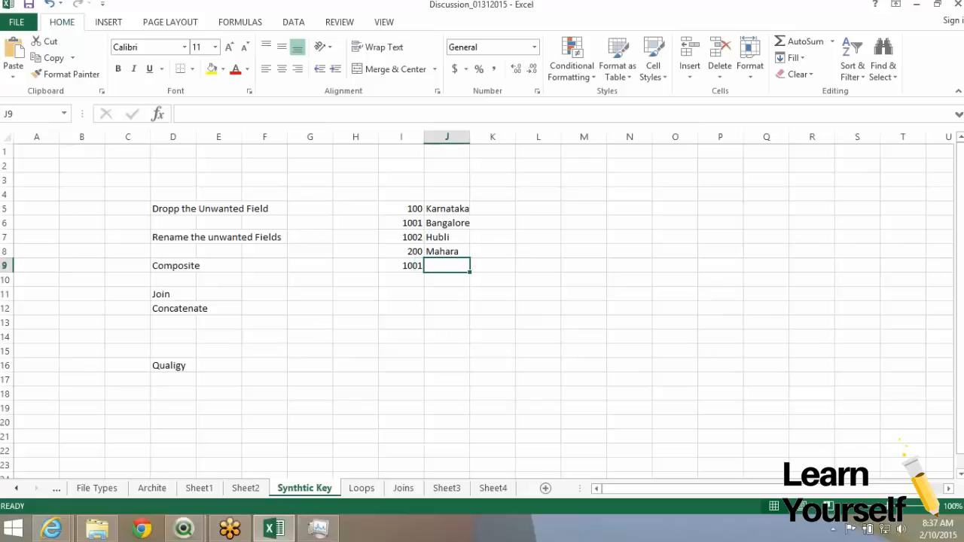
{"action": "type", "text": "Mumbai"}
{"action": "key", "text": "Return"}
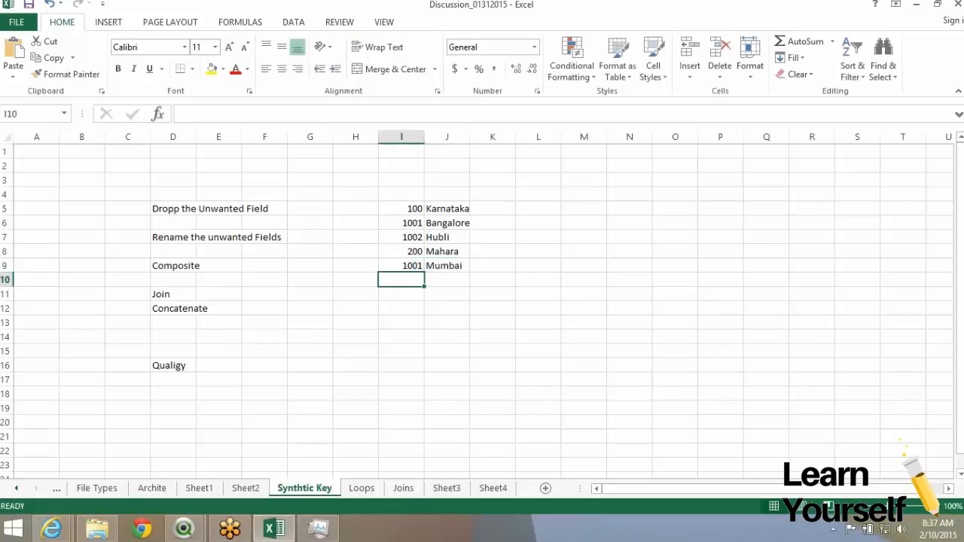
{"action": "key", "text": "Up"}
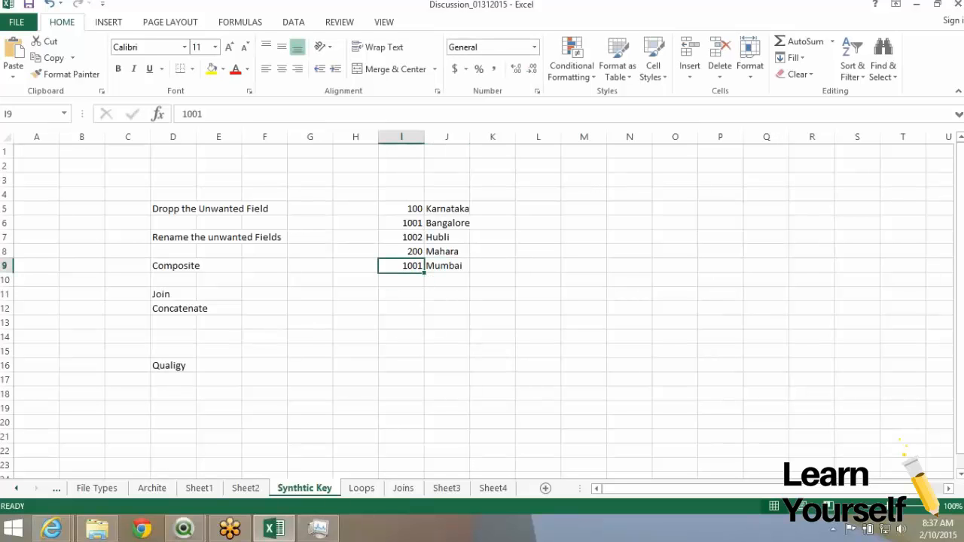
{"action": "type", "text": "2001"}
{"action": "key", "text": "Return"}
Enter 2002 in cell I10 and Pune in cell J10
{"action": "type", "text": "2002"}
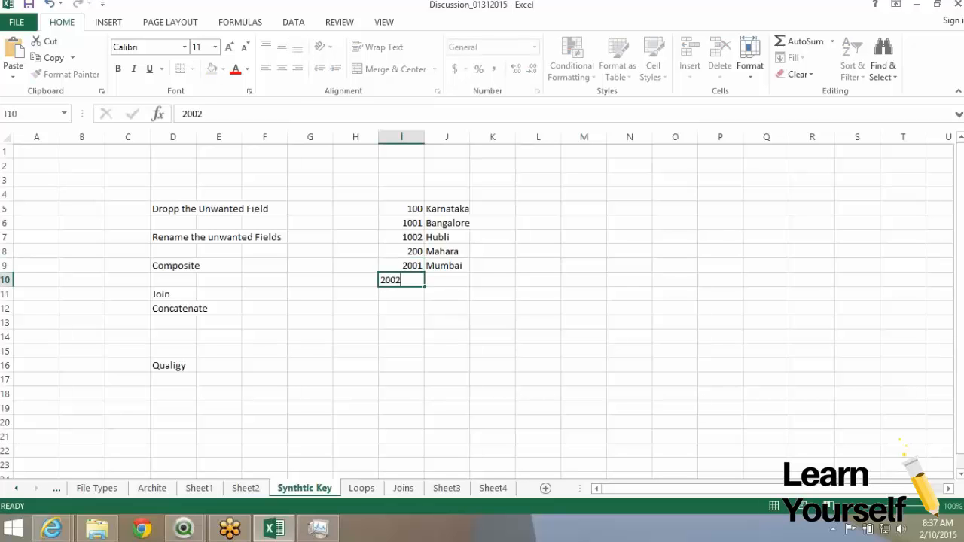
{"action": "key", "text": "Tab"}
{"action": "type", "text": "Oune"}
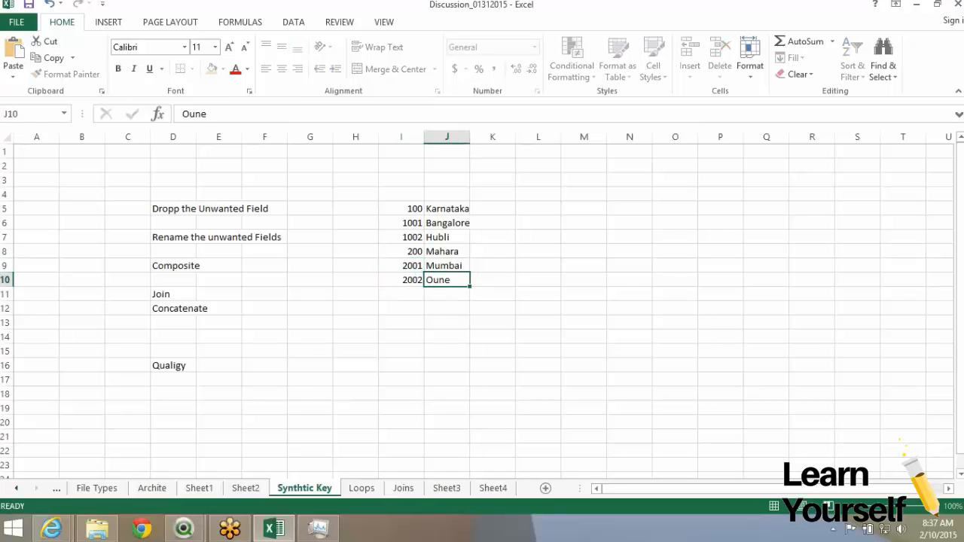
{"action": "key", "text": "Return"}
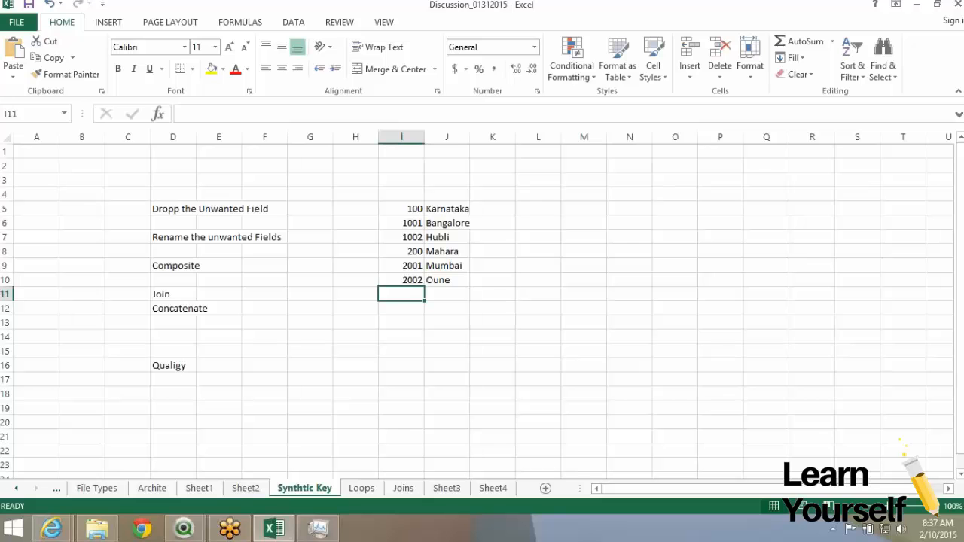
{"action": "key", "text": "Up"}
{"action": "key", "text": "Right"}
{"action": "type", "text": "Pune"}
{"action": "key", "text": "Return"}
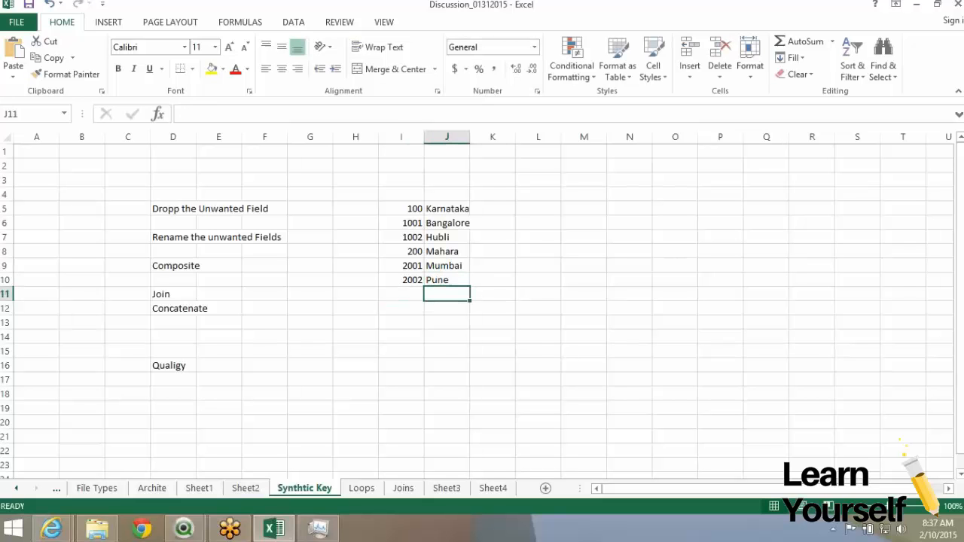
Add the headings Id and Desc in cells I4 and J4 above the place list
{"action": "left_click", "coordinate": [401, 194]}
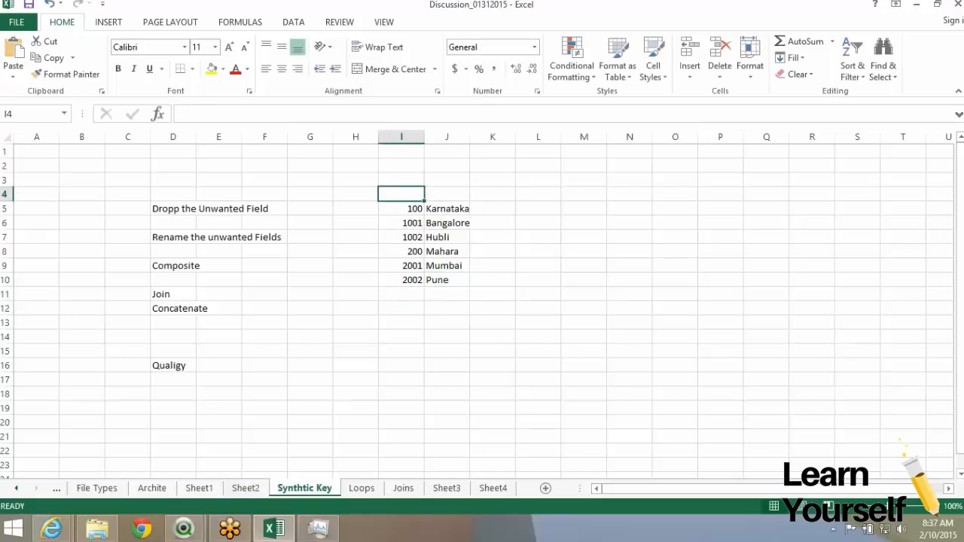
{"action": "type", "text": "Id"}
{"action": "key", "text": "Tab"}
{"action": "type", "text": "N"}
{"action": "key", "text": "BackSpace"}
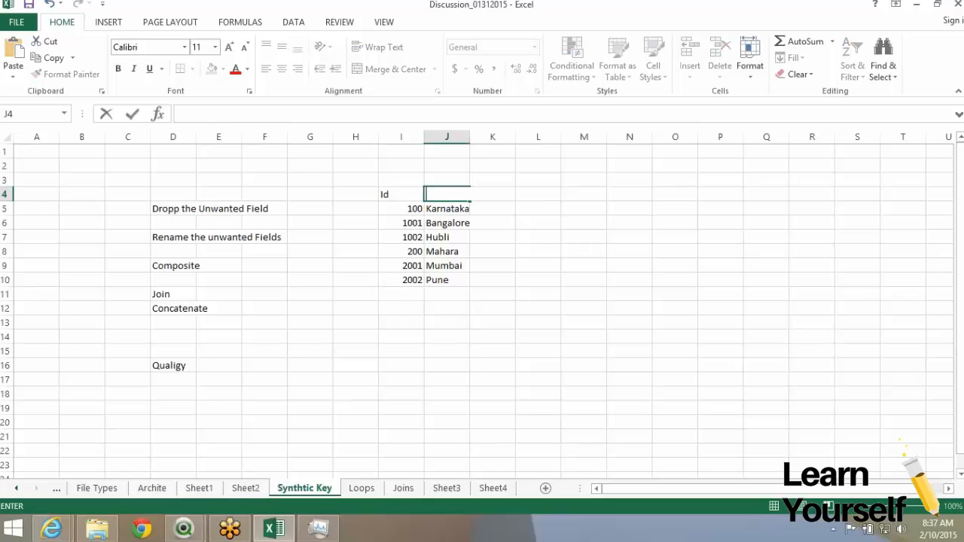
{"action": "type", "text": "Desc"}
{"action": "key", "text": "Return"}
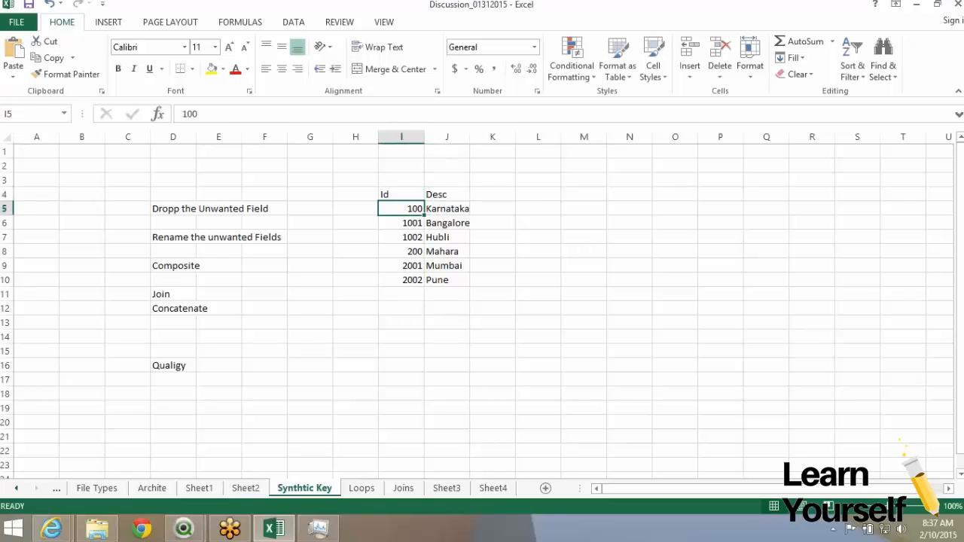
Switch back to the QlikView script and examine the SalesOrderHeader_TEmp load, highlighting its CustomerID field
{"action": "key", "text": "alt+Tab"}
{"action": "left_click_drag", "start_coordinate": [44, 94], "coordinate": [98, 137]}
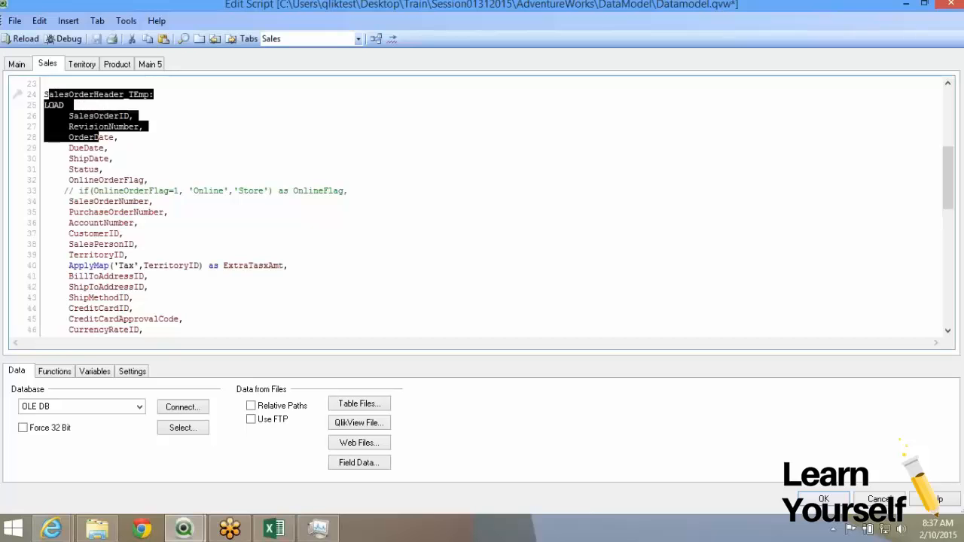
{"action": "left_click", "coordinate": [98, 137]}
{"action": "double_click", "coordinate": [109, 223]}
{"action": "left_click", "coordinate": [117, 234]}
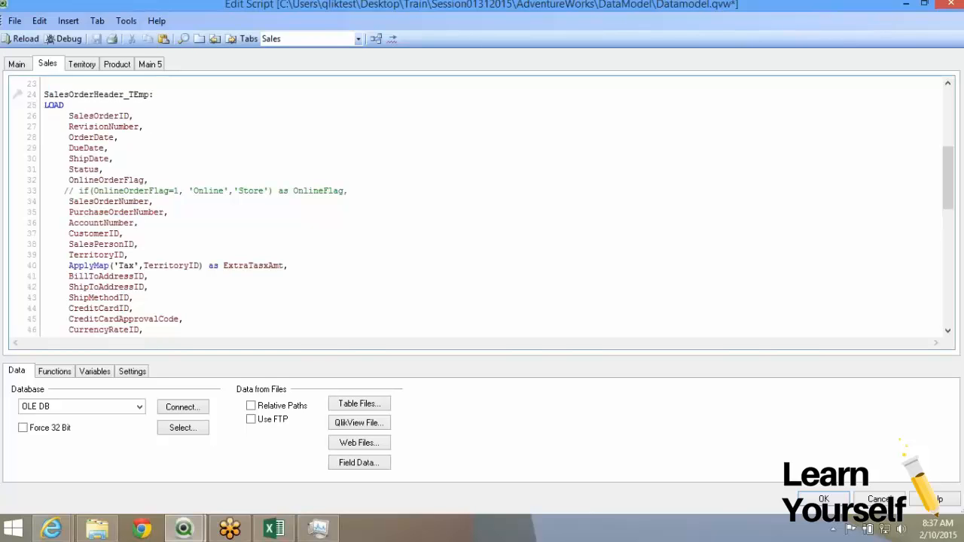
{"action": "double_click", "coordinate": [117, 234]}
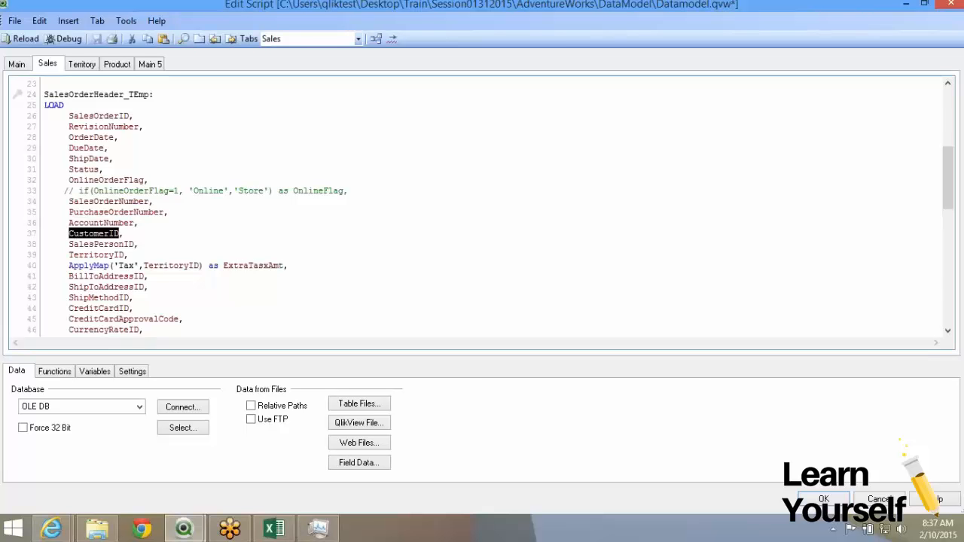
Compare the Excel Id and Desc list, including the 1001 entry, with the SalesOrderHeader_TEmp fields in the QlikView script
{"action": "key", "text": "alt+Tab"}
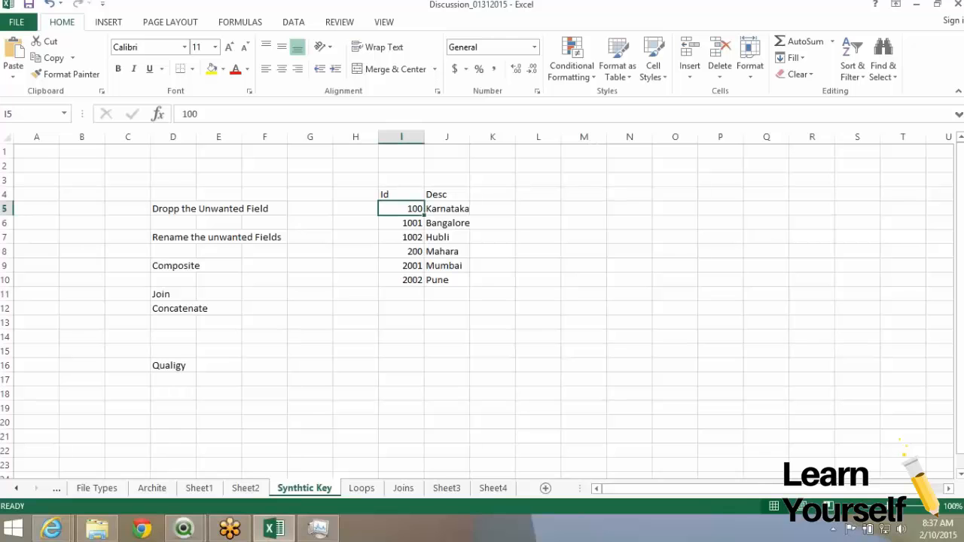
{"action": "left_click_drag", "start_coordinate": [392, 194], "coordinate": [448, 280]}
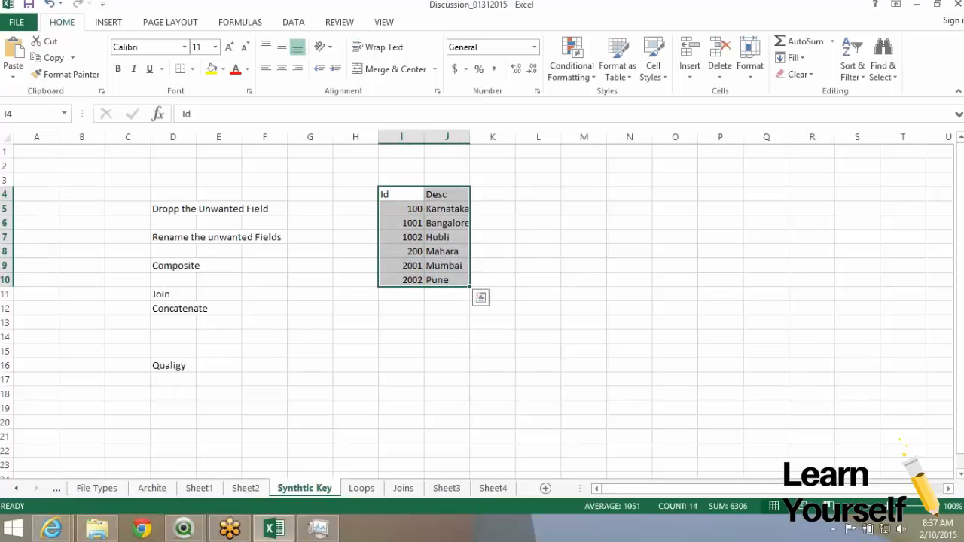
{"action": "key", "text": "alt+Tab"}
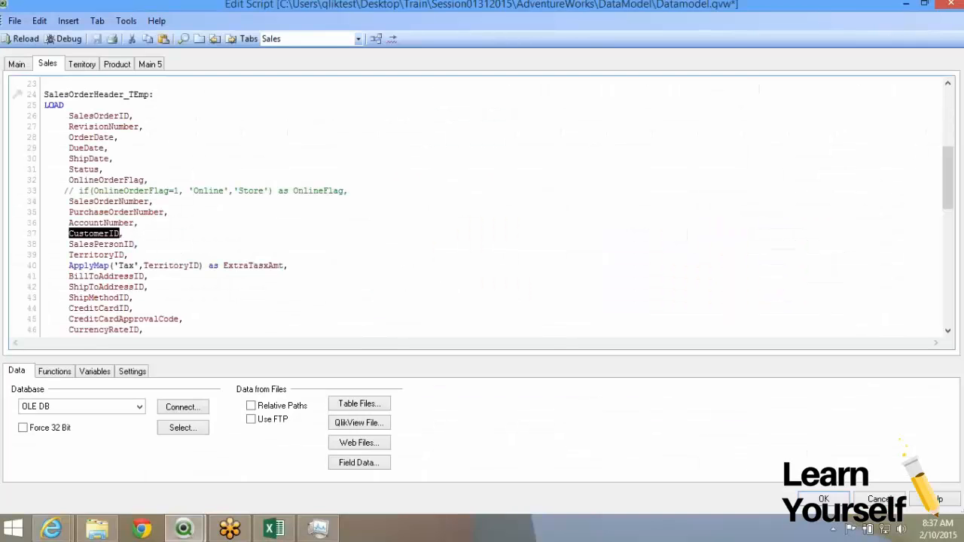
{"action": "key", "text": "alt+Tab"}
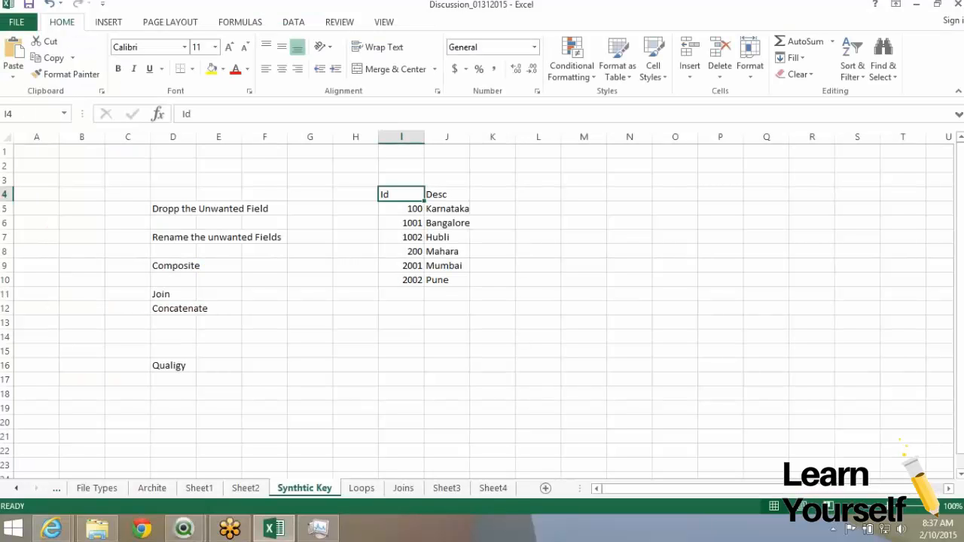
{"action": "left_click", "coordinate": [402, 223]}
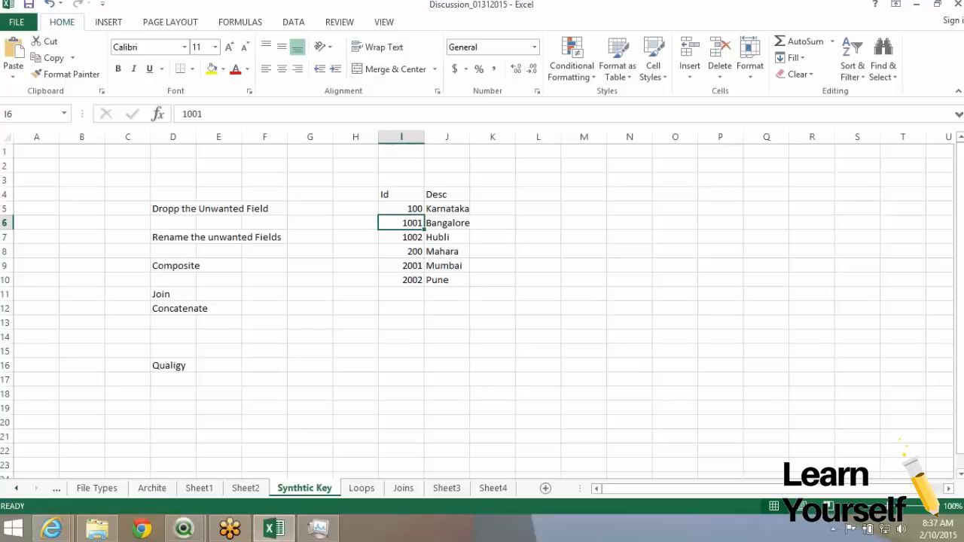
{"action": "key", "text": "alt+Tab"}
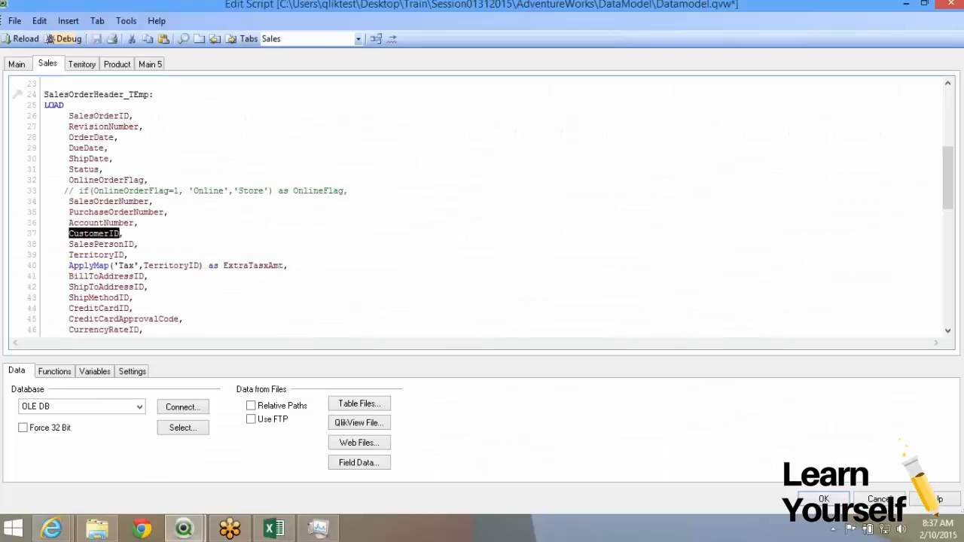
{"action": "key", "text": "alt+Tab"}
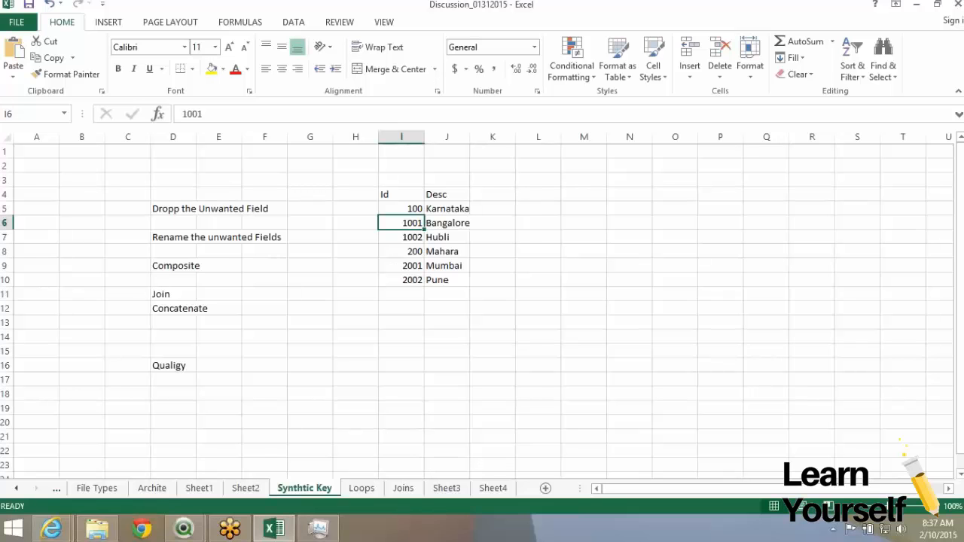
{"action": "key", "text": "alt+Tab"}
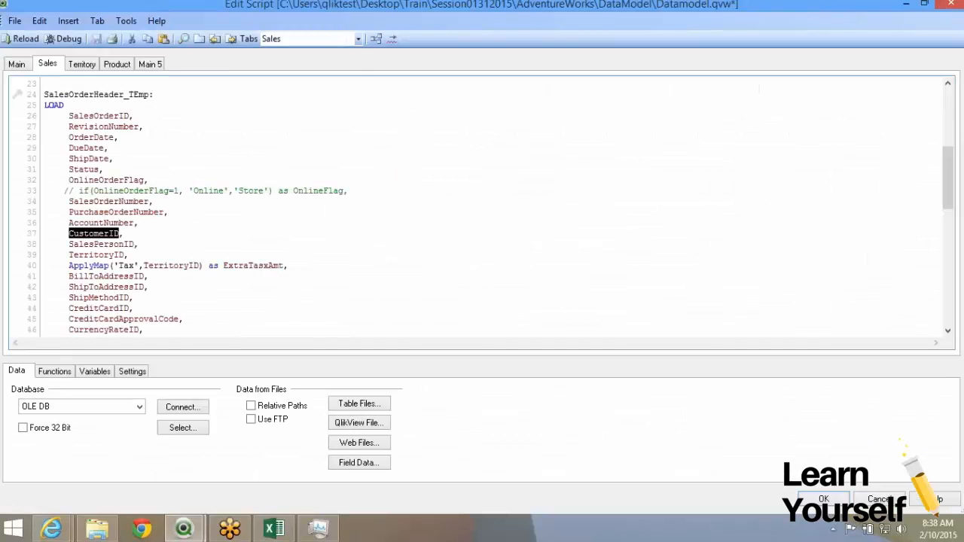
Duplicate the ApplyMap('Tax',TerritoryID) as ExtraTasxAmt line directly below itself, select the copy, and switch to the Id and Desc list in Excel
{"action": "left_click_drag", "start_coordinate": [69, 266], "coordinate": [289, 266]}
{"action": "key", "text": "ctrl+c"}
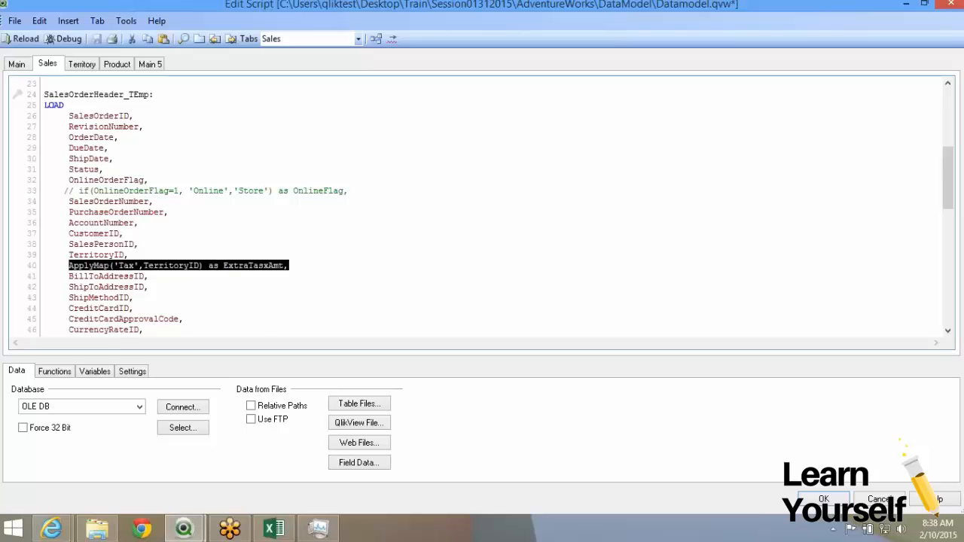
{"action": "left_click", "coordinate": [289, 266]}
{"action": "key", "text": "Return"}
{"action": "key", "text": "ctrl+v"}
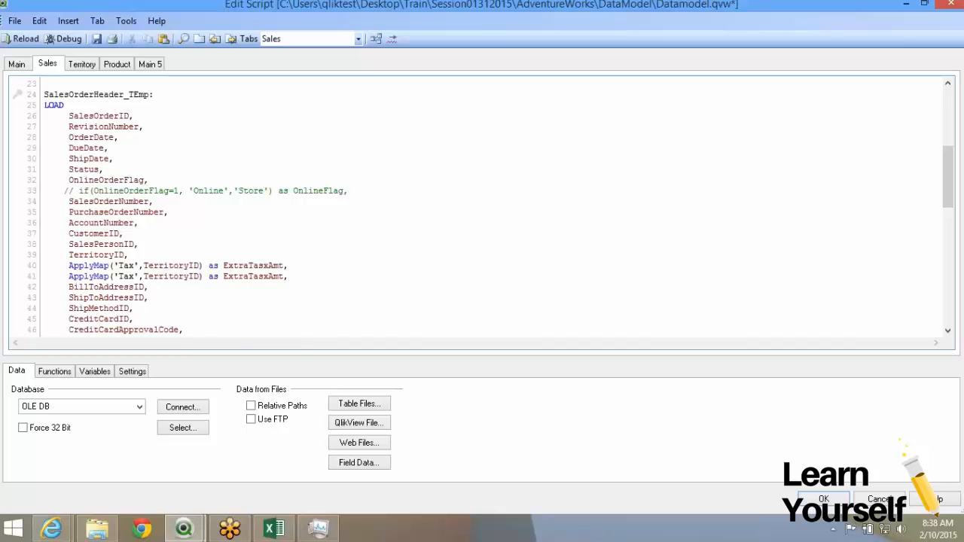
{"action": "key", "text": "shift+Home"}
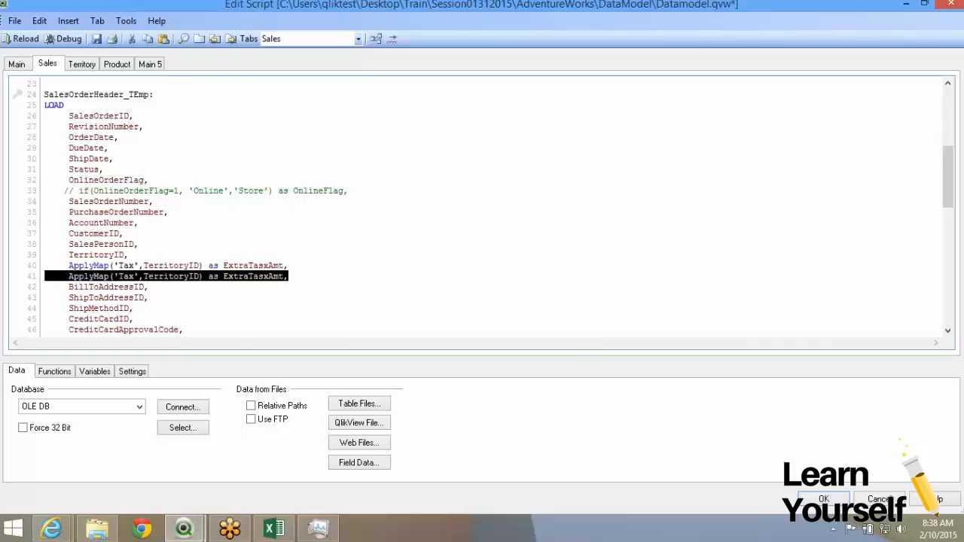
{"action": "key", "text": "alt+Tab"}
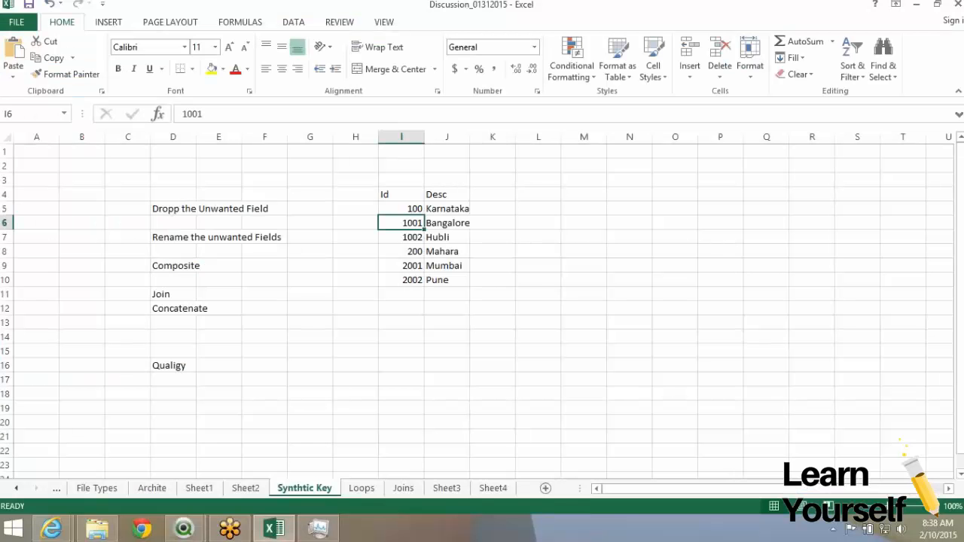
Highlight the Id and Desc list in Excel, then remove the duplicate ApplyMap ExtraTasxAmt line from the QlikView script
{"action": "left_click_drag", "start_coordinate": [401, 209], "coordinate": [448, 294]}
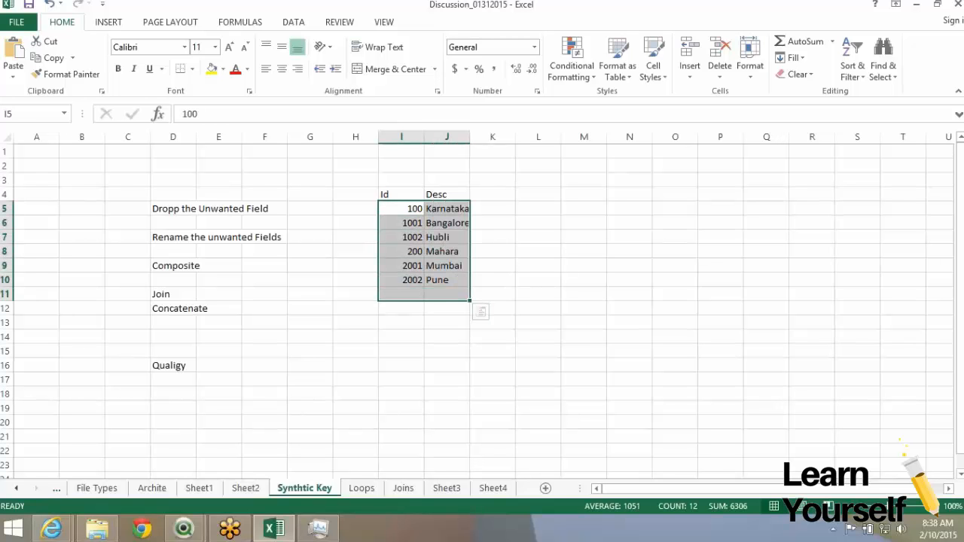
{"action": "left_click_drag", "start_coordinate": [401, 209], "coordinate": [447, 294]}
{"action": "key", "text": "alt+Tab"}
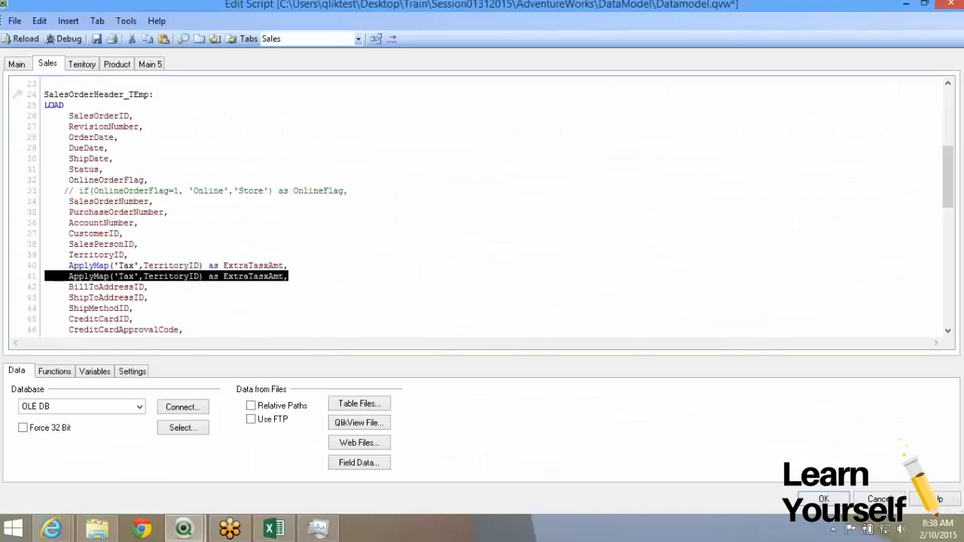
{"action": "key", "text": "Delete"}
{"action": "key", "text": "Delete"}
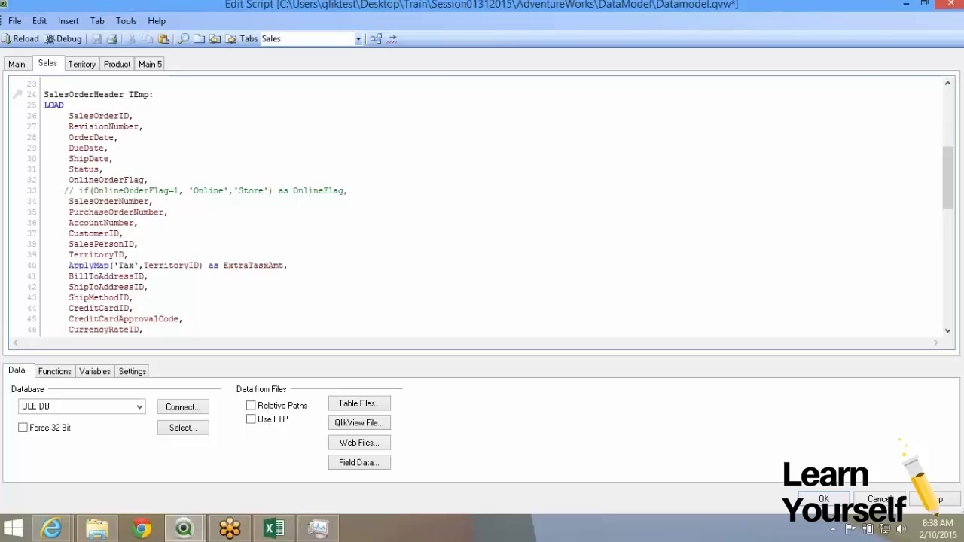
Accept the script edits, save the Datamodel document, and reopen the script editor
{"action": "scroll", "coordinate": [482, 211], "scroll_direction": "up", "scroll_amount": 8}
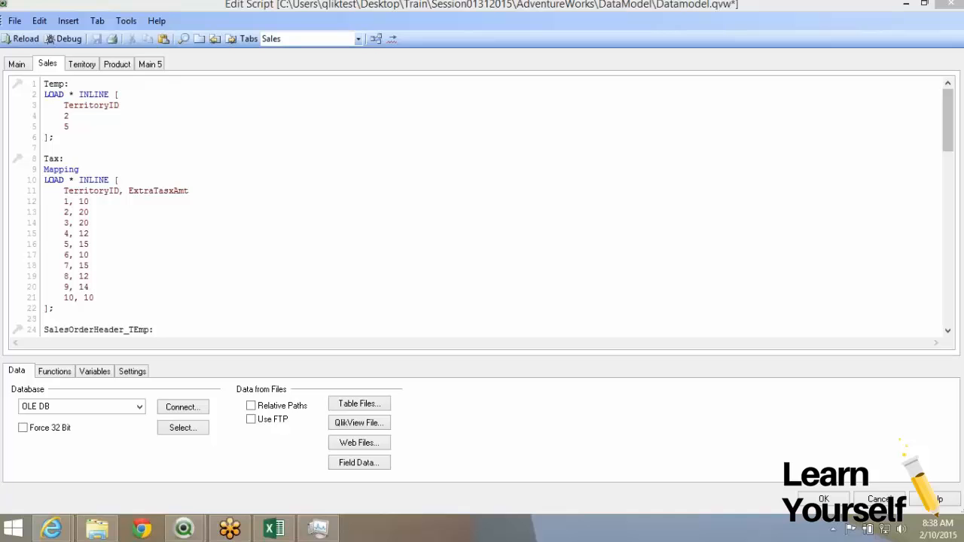
{"action": "left_click", "coordinate": [482, 211]}
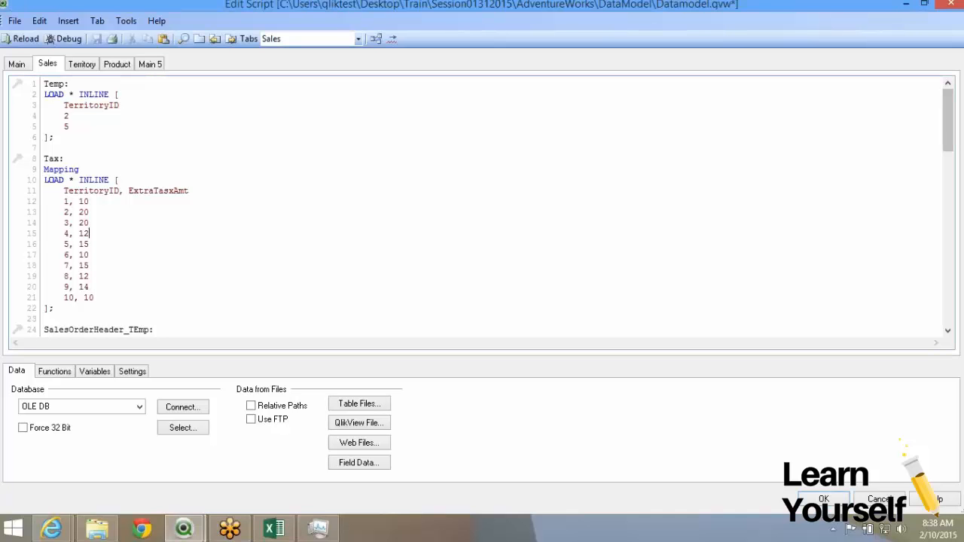
{"action": "key", "text": "alt+Tab"}
{"action": "key", "text": "alt+Tab"}
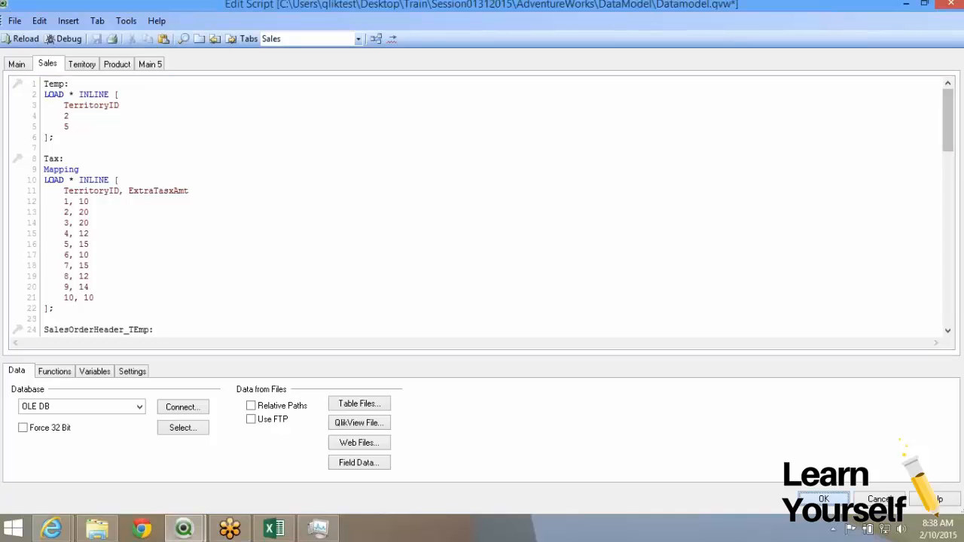
{"action": "key", "text": "Return"}
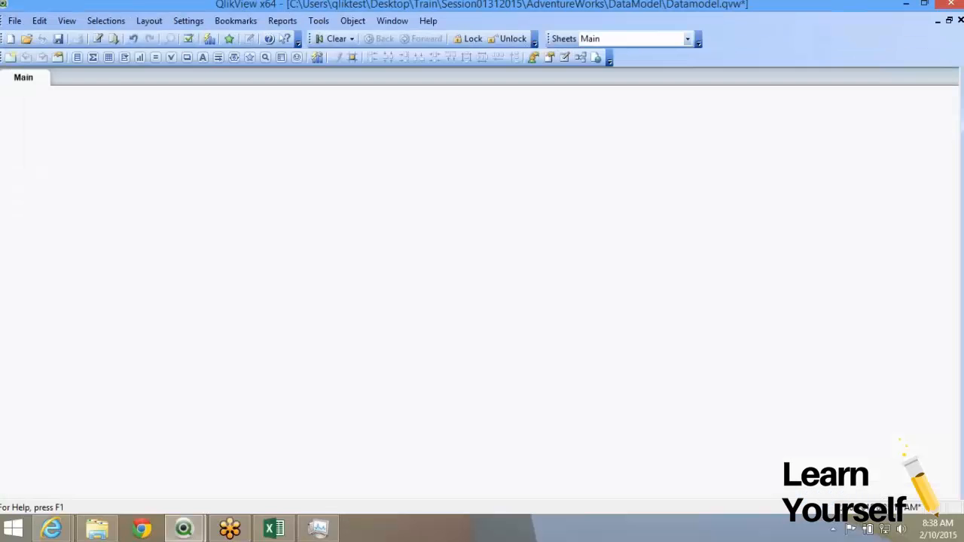
{"action": "key", "text": "ctrl+e"}
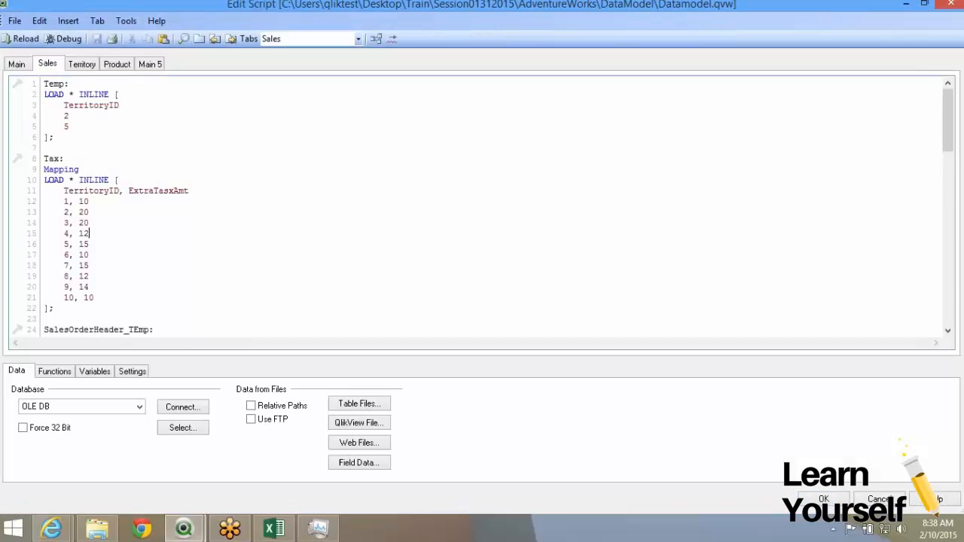
Examine the SalesOrderHeader resident load and its Drop Table statement against the SalesOrderHeader_TEmp load in the Sales script
{"action": "scroll", "coordinate": [482, 207], "scroll_direction": "down", "scroll_amount": 15}
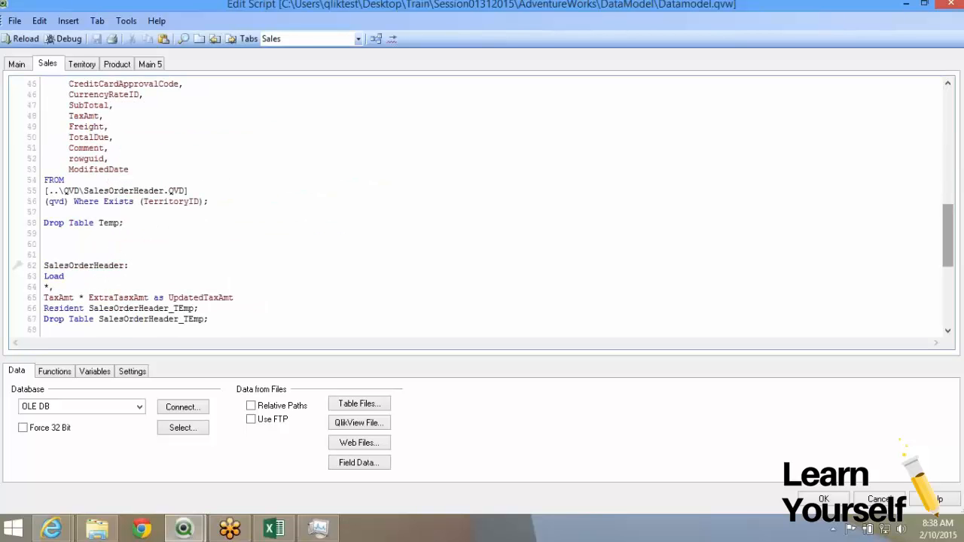
{"action": "left_click", "coordinate": [46, 254]}
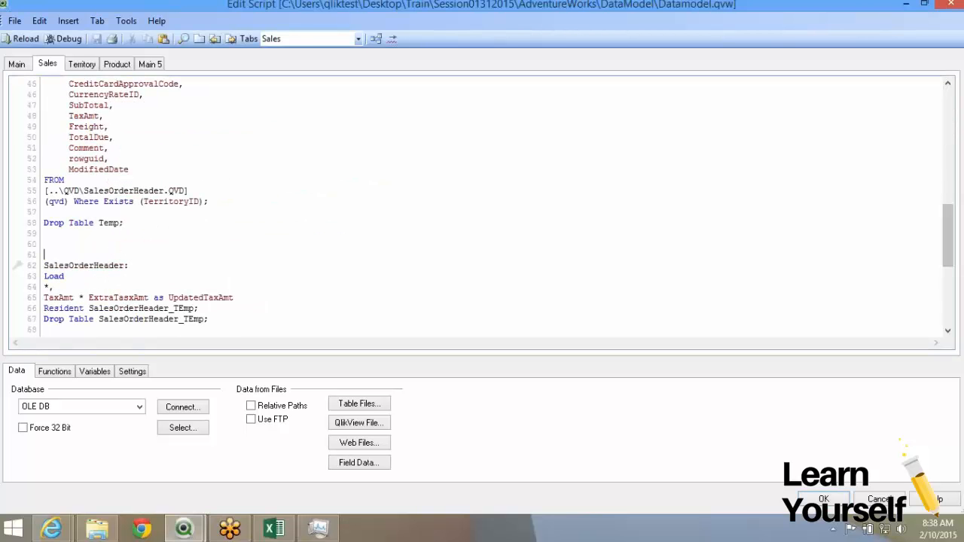
{"action": "scroll", "coordinate": [45, 255], "scroll_direction": "down", "scroll_amount": 4}
{"action": "left_click_drag", "start_coordinate": [45, 190], "coordinate": [45, 105]}
{"action": "scroll", "coordinate": [46, 110], "scroll_direction": "up", "scroll_amount": 4}
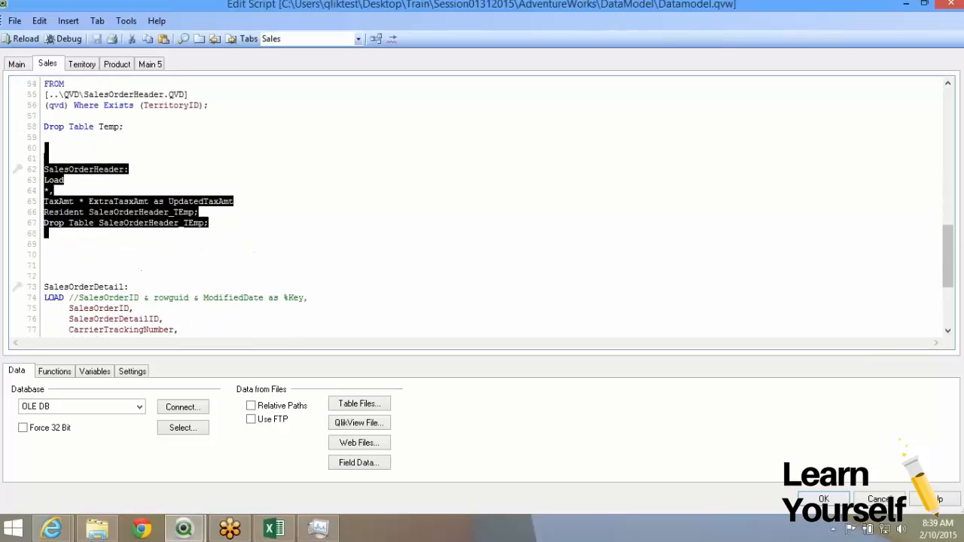
{"action": "left_click", "coordinate": [43, 211]}
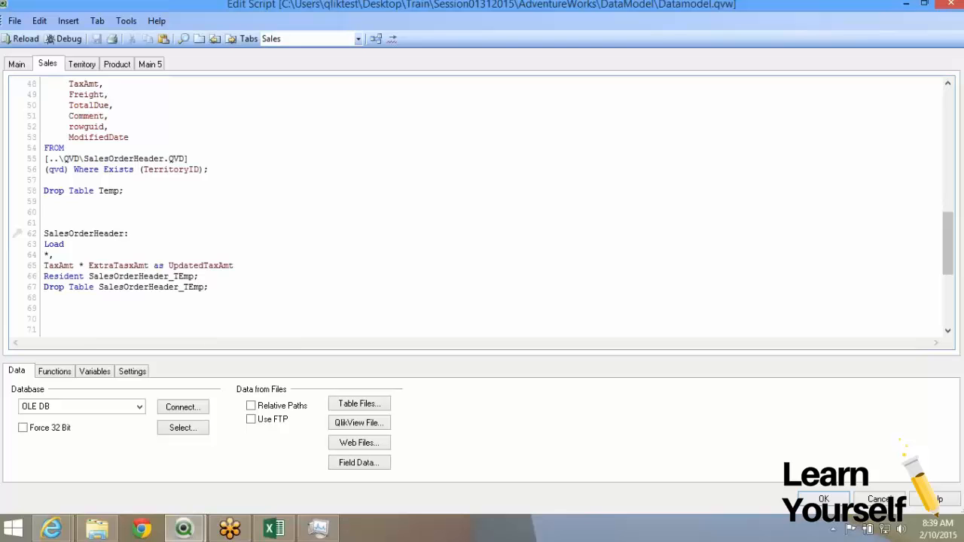
{"action": "left_click_drag", "start_coordinate": [44, 234], "coordinate": [47, 160]}
{"action": "scroll", "coordinate": [46, 160], "scroll_direction": "up", "scroll_amount": 4}
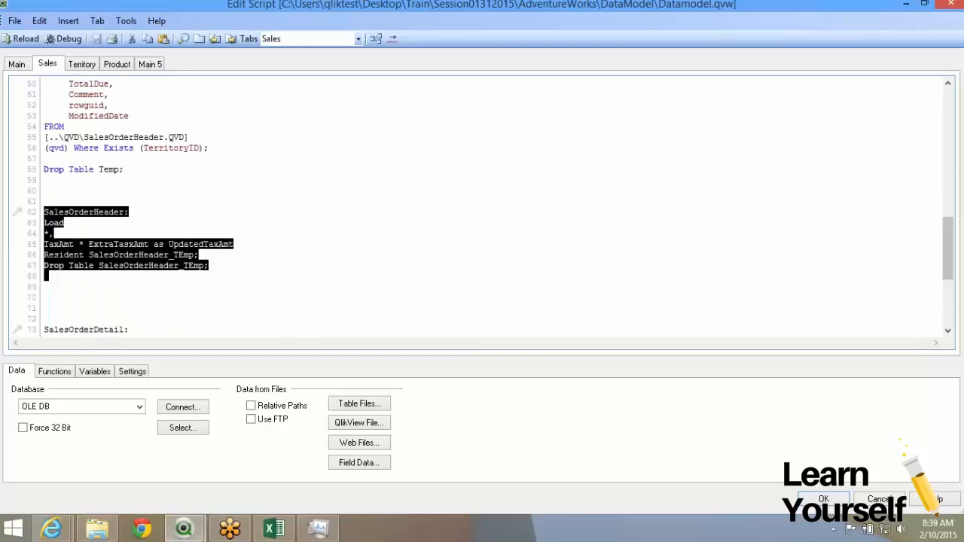
{"action": "scroll", "coordinate": [478, 207], "scroll_direction": "up", "scroll_amount": 5}
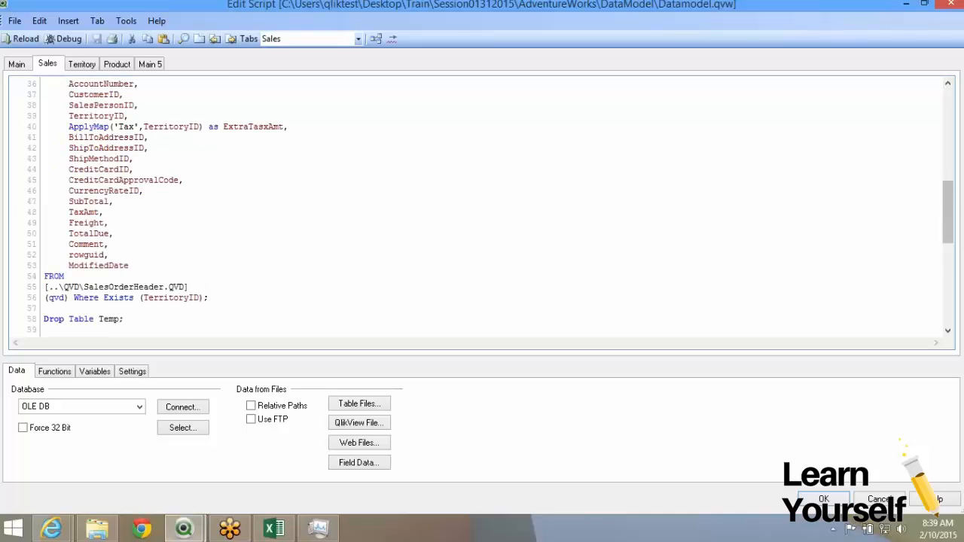
{"action": "scroll", "coordinate": [478, 207], "scroll_direction": "down", "scroll_amount": 3}
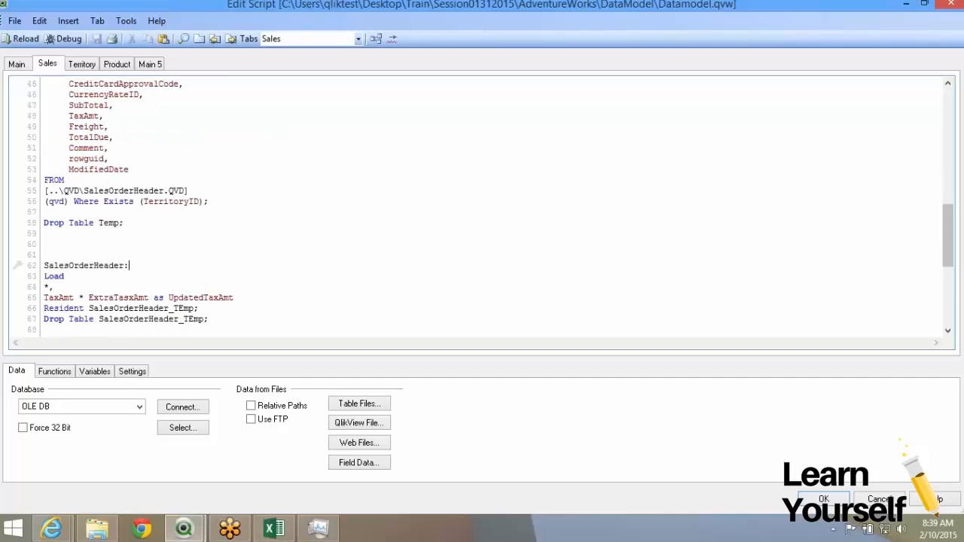
Examine the UpdatedTaxAmt calculation, highlighting UpdatedTaxAmt, ExtraTasxAmt, TaxAmt and the whole SalesOrderHeader block
{"action": "mouse_move", "coordinate": [208, 319]}
{"action": "left_mouse_down"}
{"action": "mouse_move", "coordinate": [46, 287]}
{"action": "mouse_move", "coordinate": [44, 265]}
{"action": "mouse_move", "coordinate": [208, 318]}
{"action": "left_mouse_up"}
{"action": "left_click", "coordinate": [45, 265]}
{"action": "double_click", "coordinate": [201, 298]}
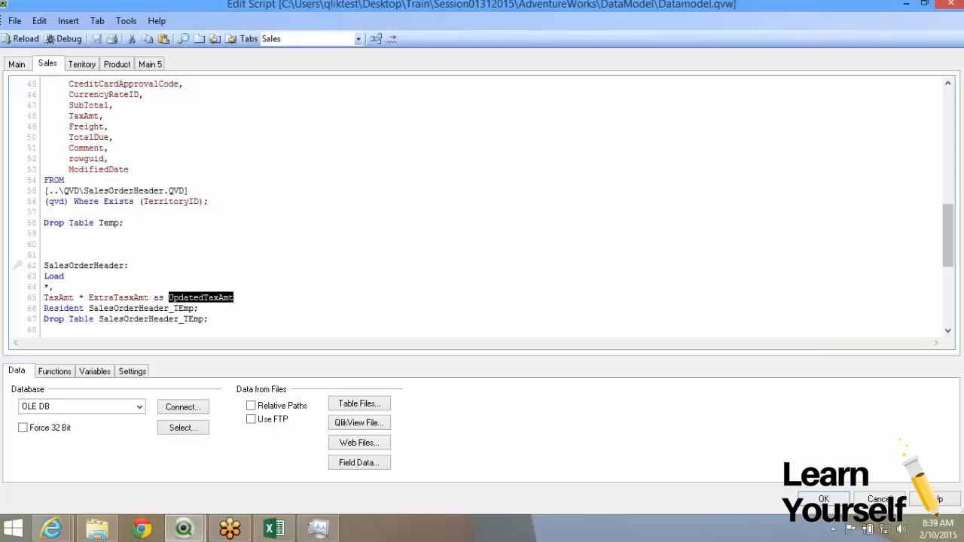
{"action": "double_click", "coordinate": [118, 297]}
{"action": "double_click", "coordinate": [59, 297]}
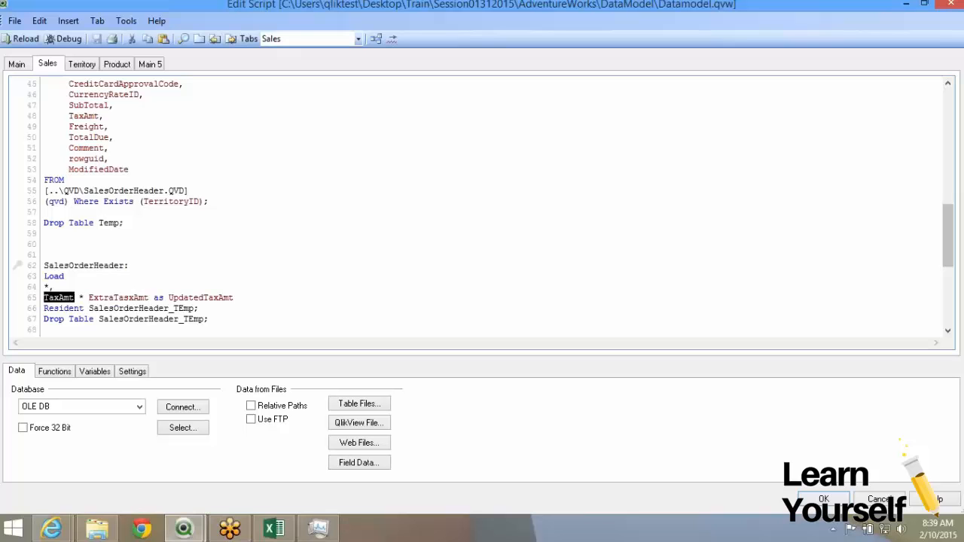
{"action": "left_click_drag", "start_coordinate": [45, 329], "coordinate": [43, 265]}
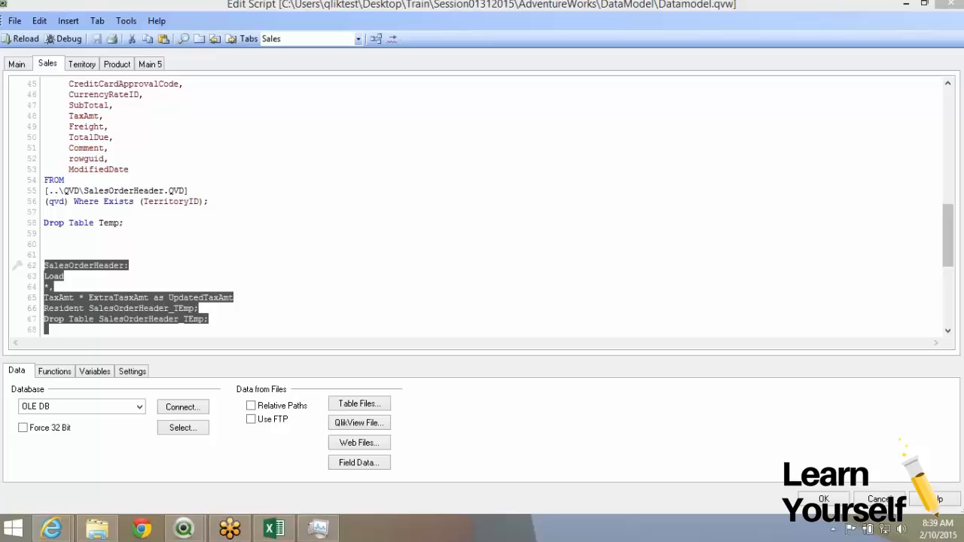
{"action": "scroll", "coordinate": [483, 208], "scroll_direction": "down", "scroll_amount": 1}
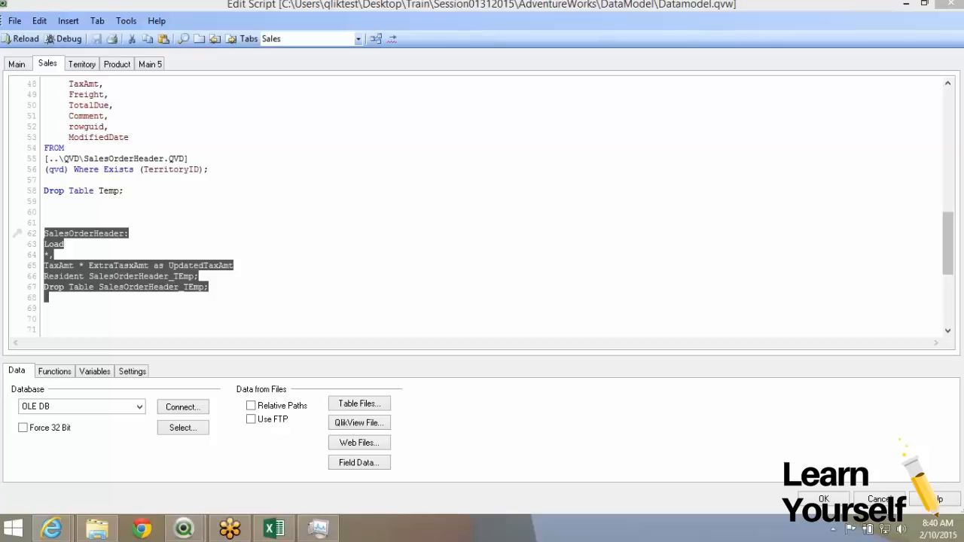
Reload the script, review the SalesOrderHeader_TEmp line in the execution progress, dismiss the dialogs and save the document
{"action": "left_click", "coordinate": [21, 38]}
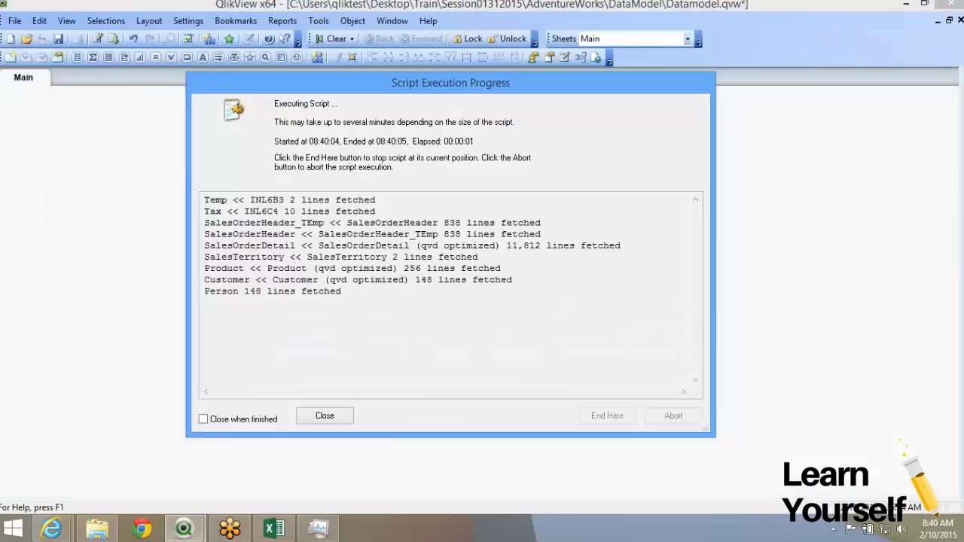
{"action": "left_click_drag", "start_coordinate": [438, 223], "coordinate": [444, 223]}
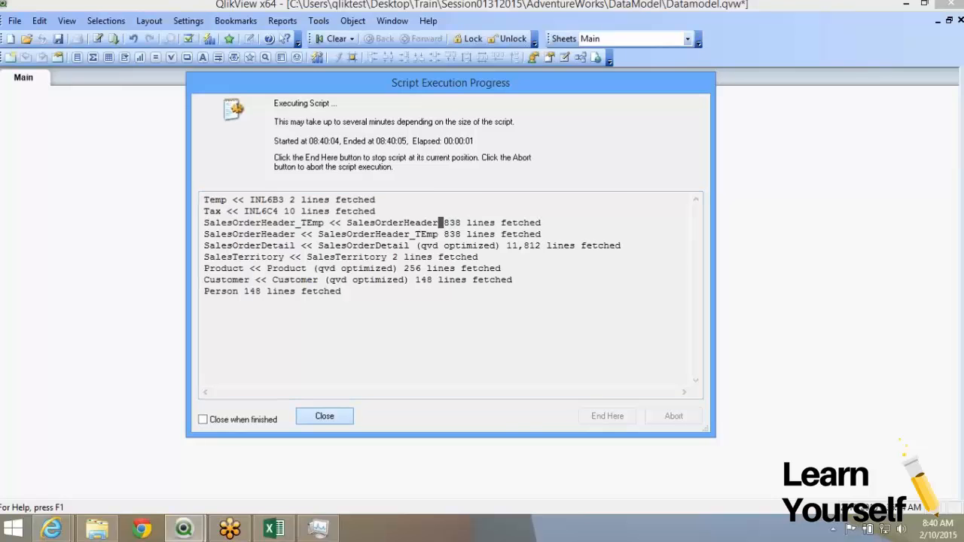
{"action": "left_click", "coordinate": [324, 416]}
{"action": "left_click", "coordinate": [503, 428]}
{"action": "key", "text": "ctrl+s"}
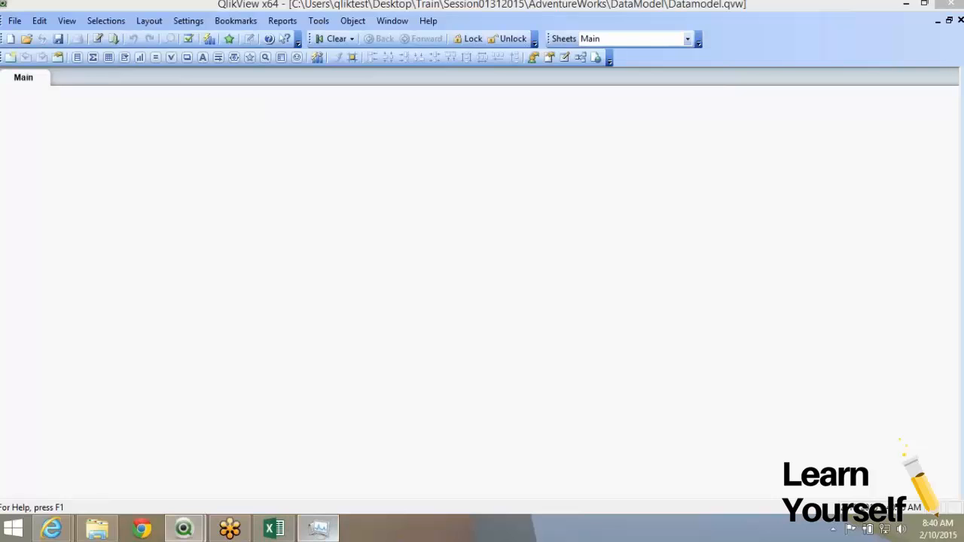
Close Task Manager and the Discussion_01312015 Excel workbook, returning to the QlikView document
{"action": "left_click", "coordinate": [318, 529]}
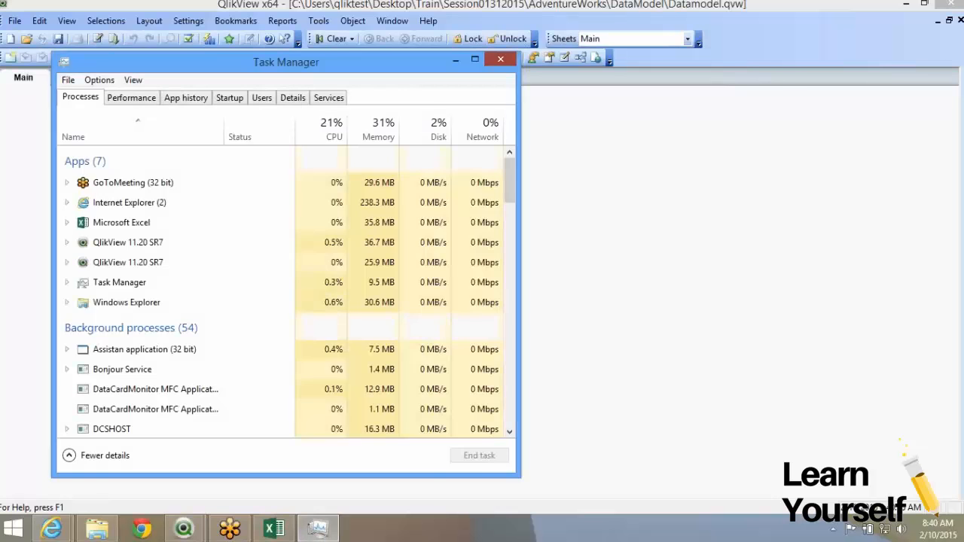
{"action": "left_click", "coordinate": [500, 58]}
{"action": "left_click", "coordinate": [952, 4]}
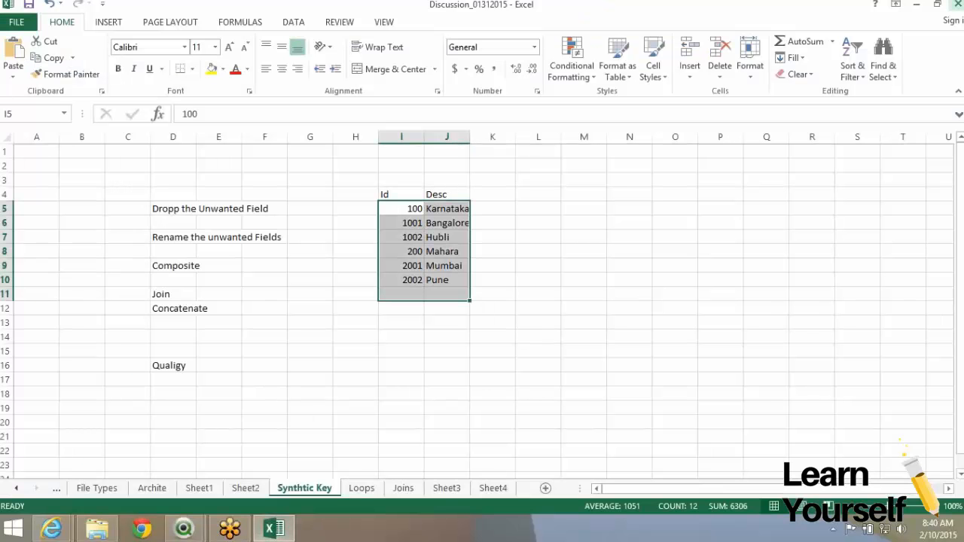
{"action": "left_click", "coordinate": [958, 3]}
{"action": "left_click", "coordinate": [484, 301]}
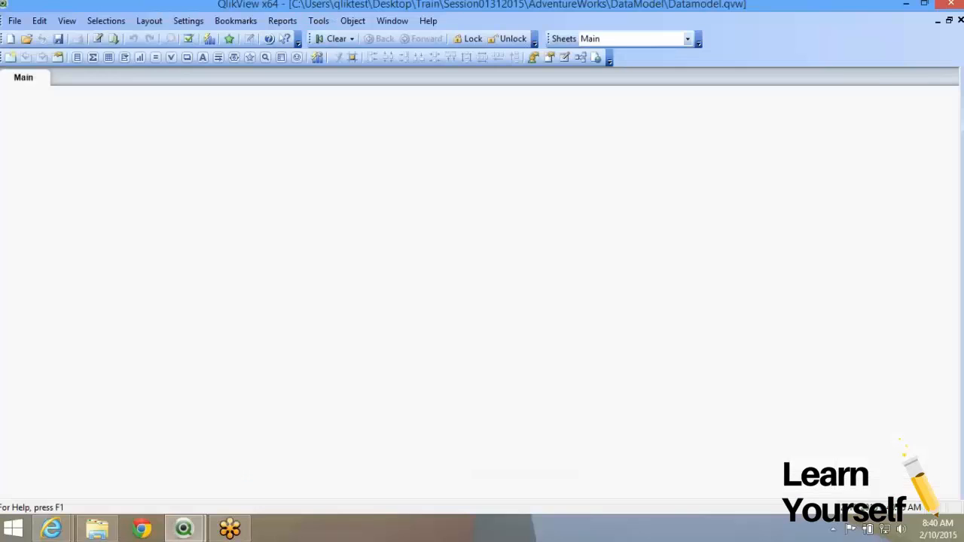